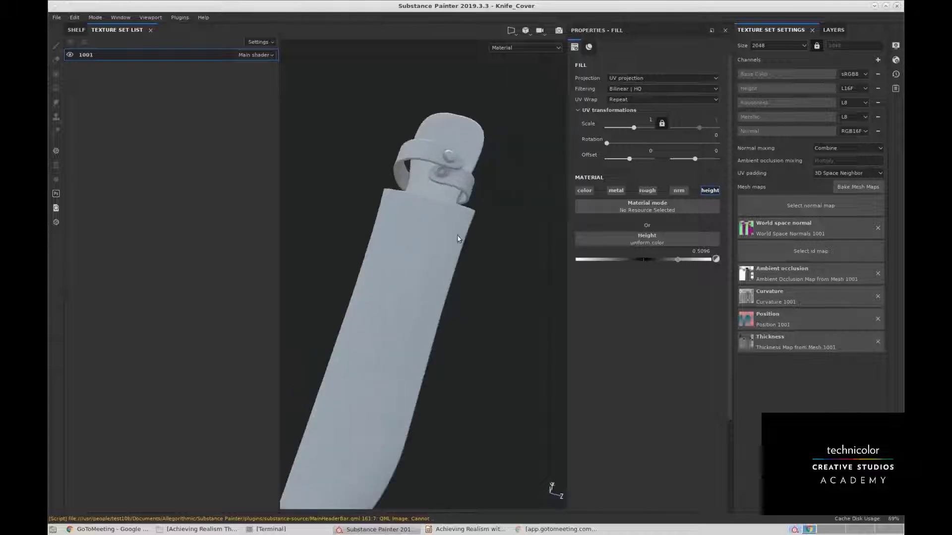
Examine the untextured knife cover mesh from several angles, including the whole sheath and the button strap.
{"action": "right_click_drag", "start_coordinate": [531, 210], "coordinate": [439, 245], "text": "alt"}
{"action": "middle_click_drag", "start_coordinate": [439, 245], "coordinate": [459, 224], "text": "alt"}
{"action": "mouse_move", "coordinate": [459, 224]}
{"action": "left_mouse_down", "text": "alt"}
{"action": "mouse_move", "coordinate": [444, 227]}
{"action": "mouse_move", "coordinate": [471, 213]}
{"action": "mouse_move", "coordinate": [480, 228]}
{"action": "mouse_move", "coordinate": [473, 241]}
{"action": "mouse_move", "coordinate": [506, 265]}
{"action": "mouse_move", "coordinate": [521, 221]}
{"action": "mouse_move", "coordinate": [506, 230]}
{"action": "mouse_move", "coordinate": [506, 216]}
{"action": "mouse_move", "coordinate": [526, 159]}
{"action": "mouse_move", "coordinate": [486, 214]}
{"action": "mouse_move", "coordinate": [491, 244]}
{"action": "mouse_move", "coordinate": [475, 152]}
{"action": "mouse_move", "coordinate": [463, 266]}
{"action": "mouse_move", "coordinate": [472, 240]}
{"action": "mouse_move", "coordinate": [454, 248]}
{"action": "mouse_move", "coordinate": [443, 229]}
{"action": "left_mouse_up", "text": "alt"}
{"action": "key", "text": "f"}
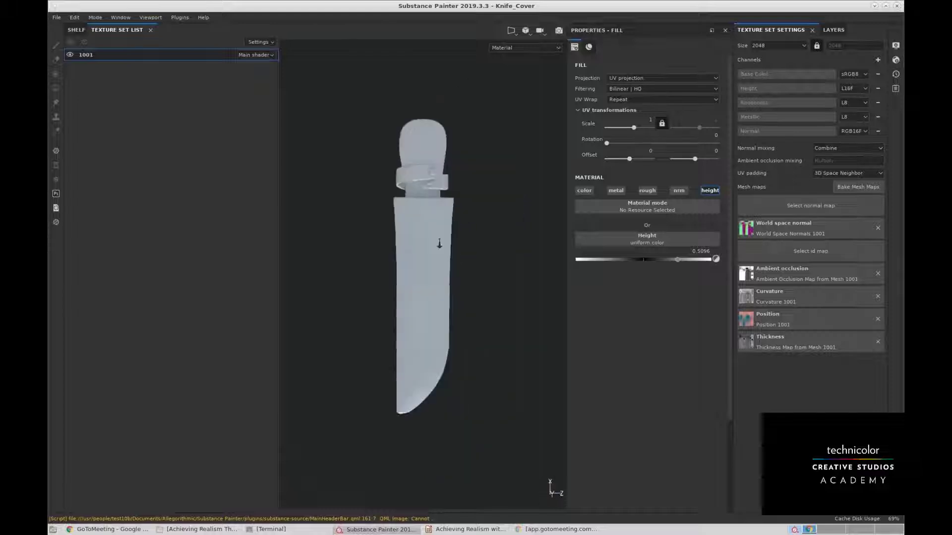
{"action": "right_click_drag", "start_coordinate": [439, 242], "coordinate": [469, 241], "text": "alt"}
{"action": "middle_click_drag", "start_coordinate": [491, 217], "coordinate": [476, 247], "text": "alt"}
{"action": "left_click_drag", "start_coordinate": [481, 151], "coordinate": [471, 174], "text": "alt"}
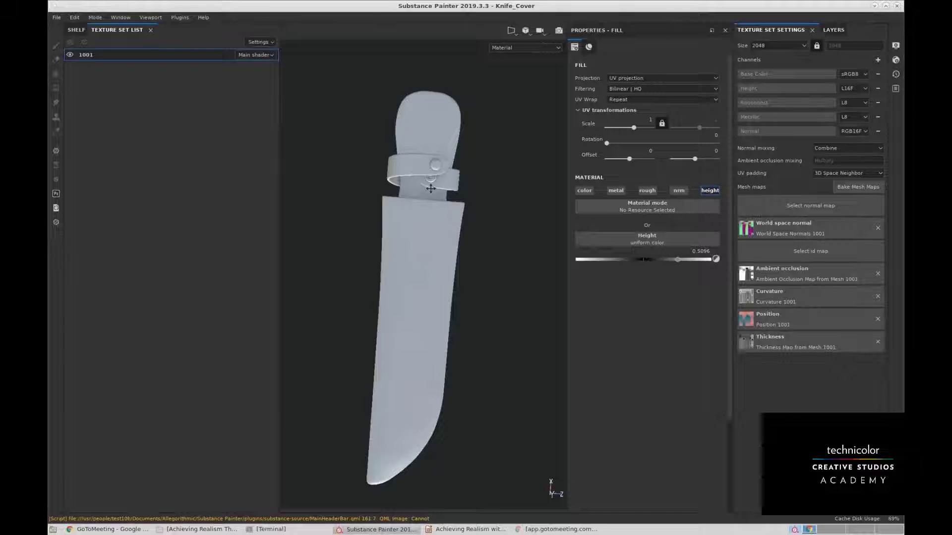
{"action": "right_click_drag", "start_coordinate": [431, 187], "coordinate": [450, 206], "text": "alt"}
{"action": "left_click_drag", "start_coordinate": [450, 206], "coordinate": [468, 190], "text": "alt"}
{"action": "left_click_drag", "start_coordinate": [408, 204], "coordinate": [449, 181], "text": "alt"}
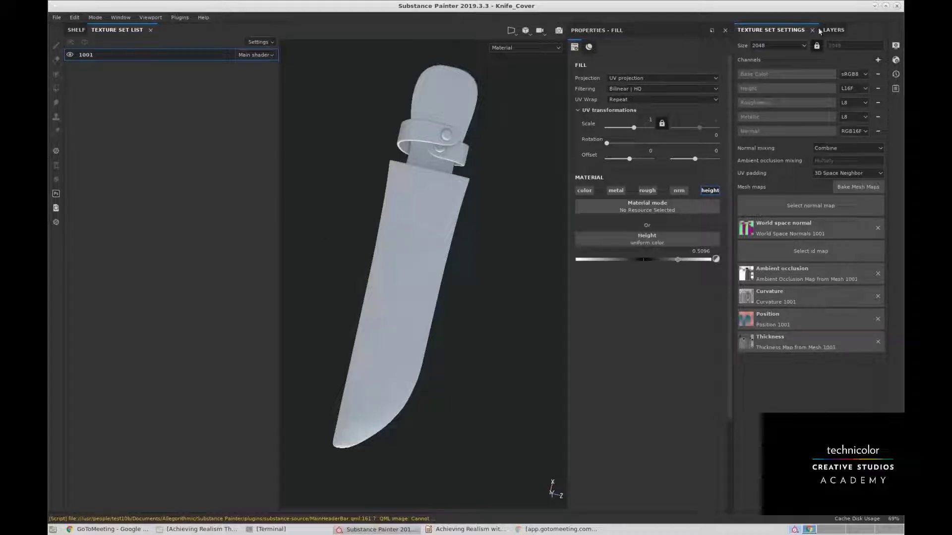
Search the shelf's materials for "leather" and bring up the layer stack with the Constructing_Height_Details folder collapsed.
{"action": "left_click", "coordinate": [76, 31]}
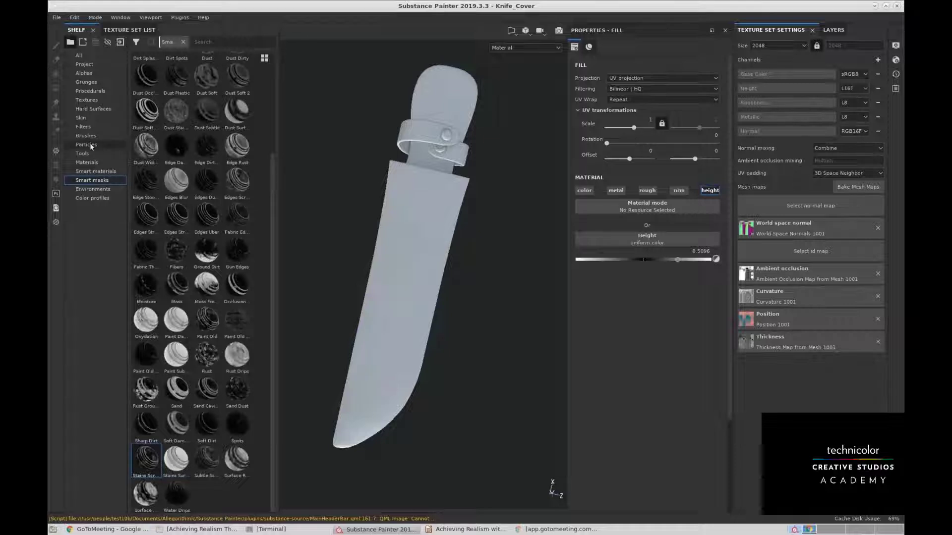
{"action": "left_click", "coordinate": [91, 162]}
{"action": "left_click", "coordinate": [833, 29]}
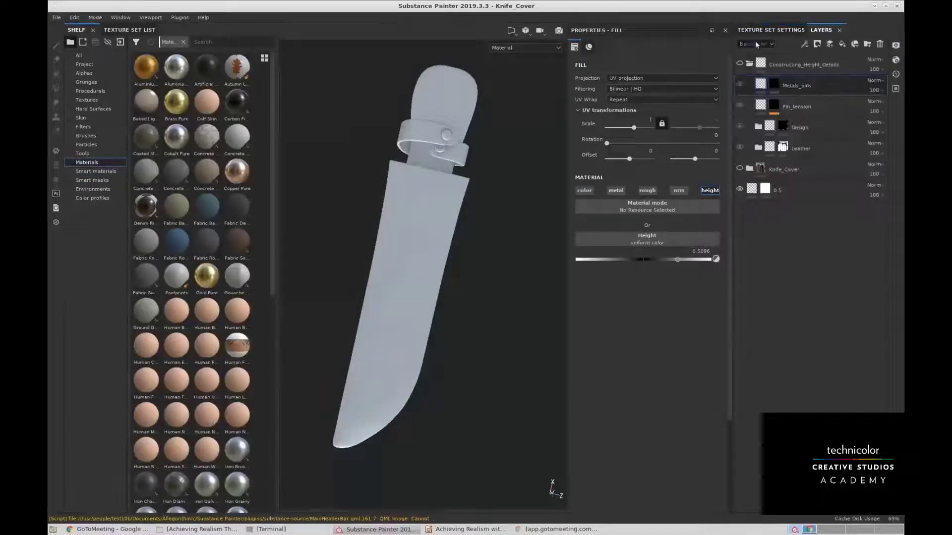
{"action": "left_click", "coordinate": [748, 64]}
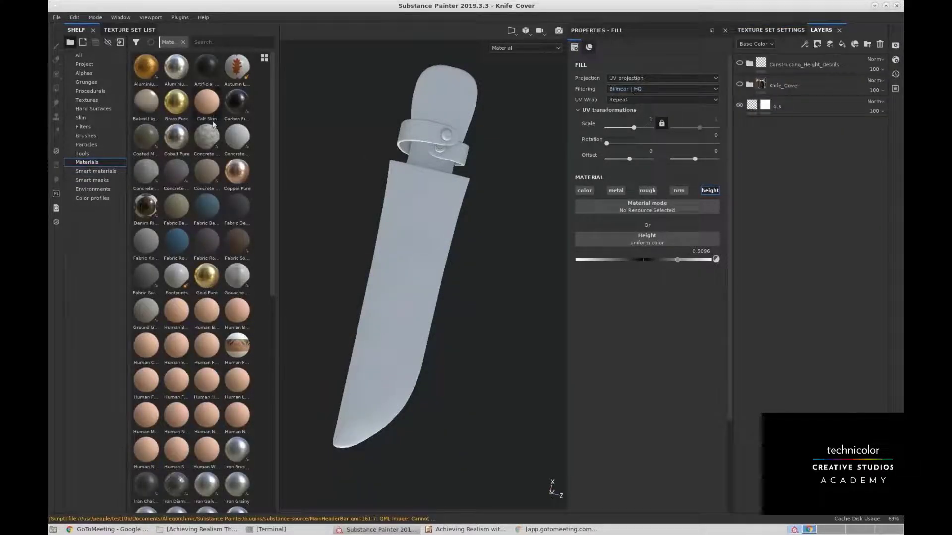
{"action": "left_click", "coordinate": [257, 44]}
{"action": "type", "text": "le"}
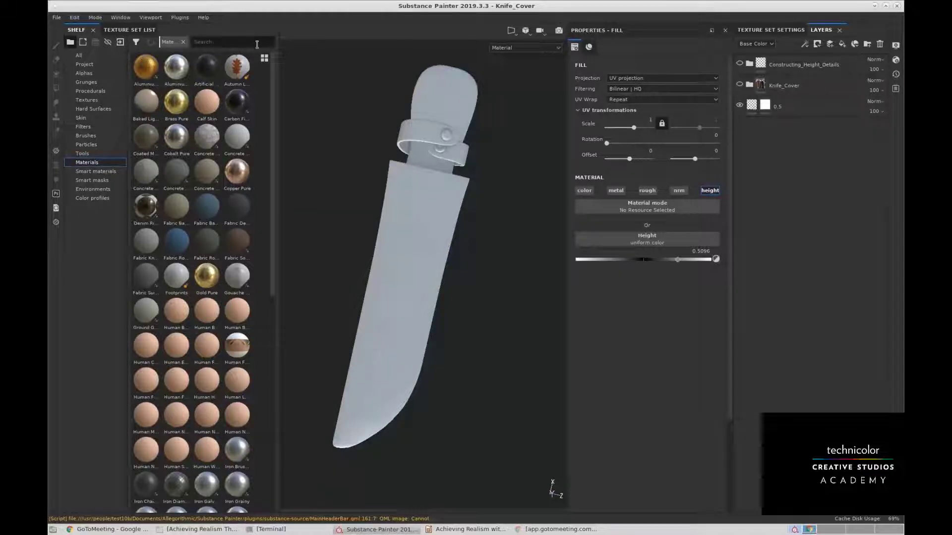
{"action": "type", "text": "ather"}
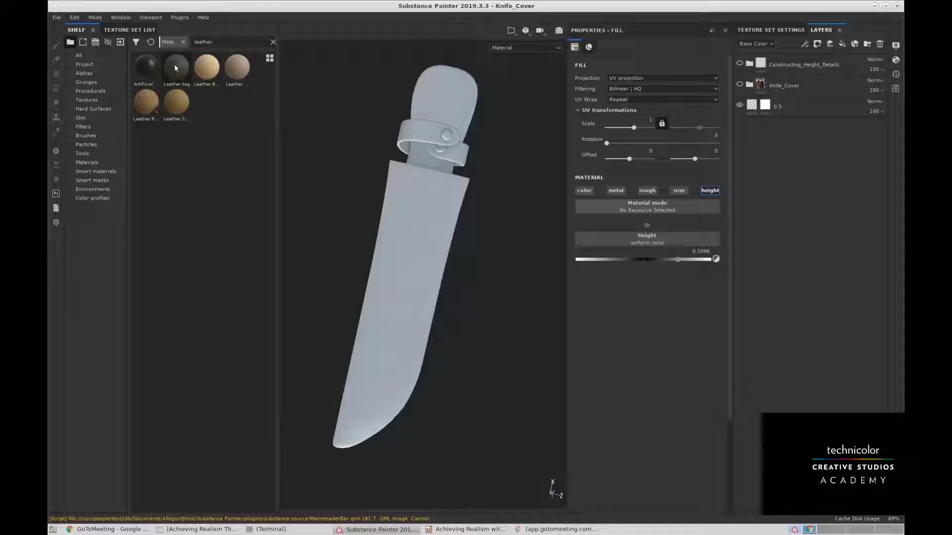
Add a fill layer using the Leather bag material and place it above the Constructing_Height_Details folder.
{"action": "left_click_drag", "start_coordinate": [176, 67], "coordinate": [775, 72]}
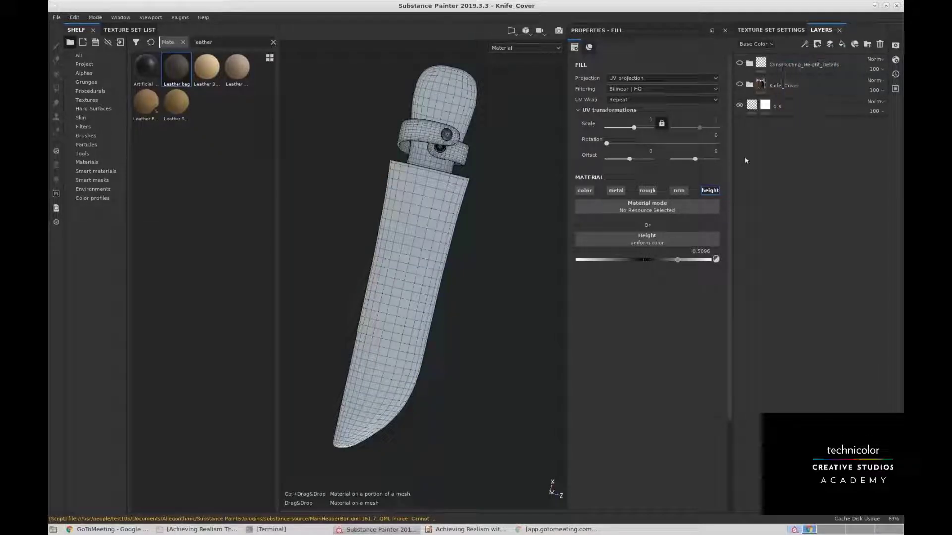
{"action": "left_click", "coordinate": [845, 45]}
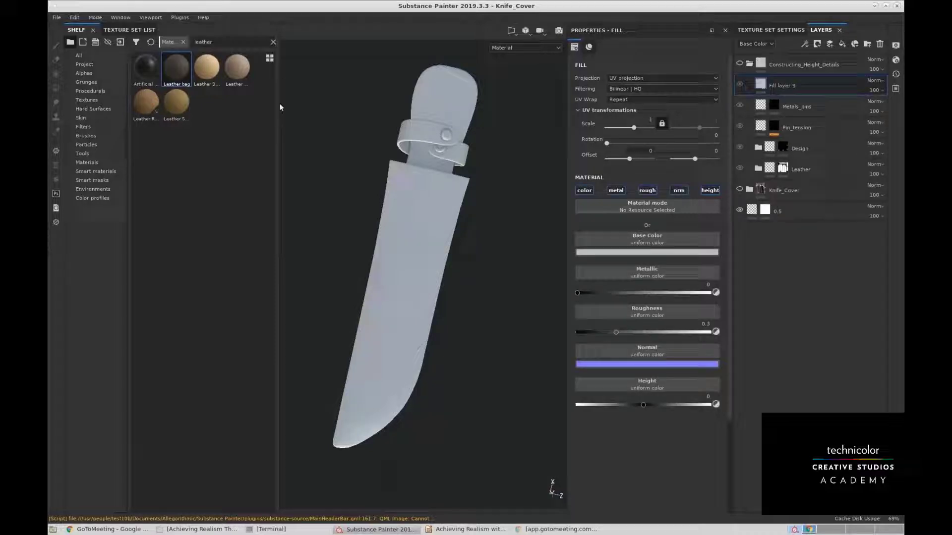
{"action": "left_click", "coordinate": [189, 71]}
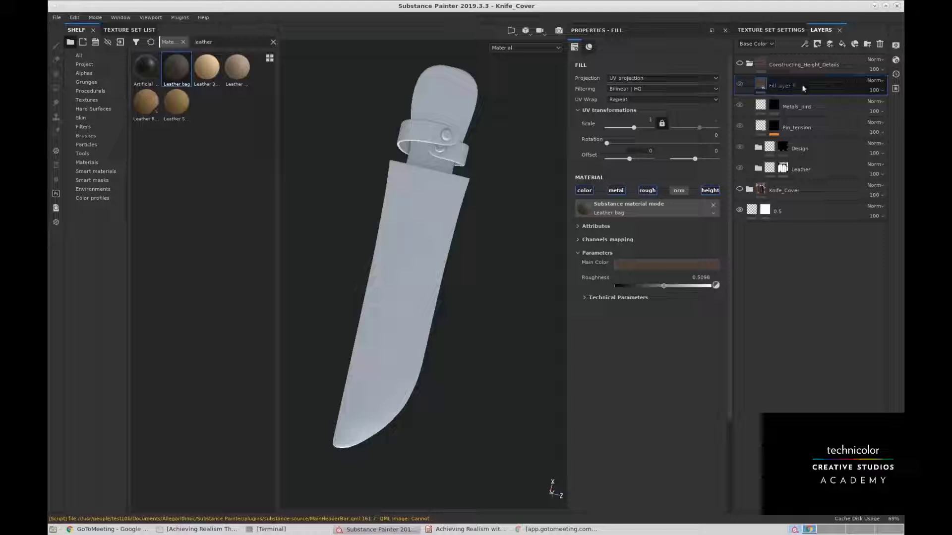
{"action": "left_click_drag", "start_coordinate": [802, 86], "coordinate": [804, 64]}
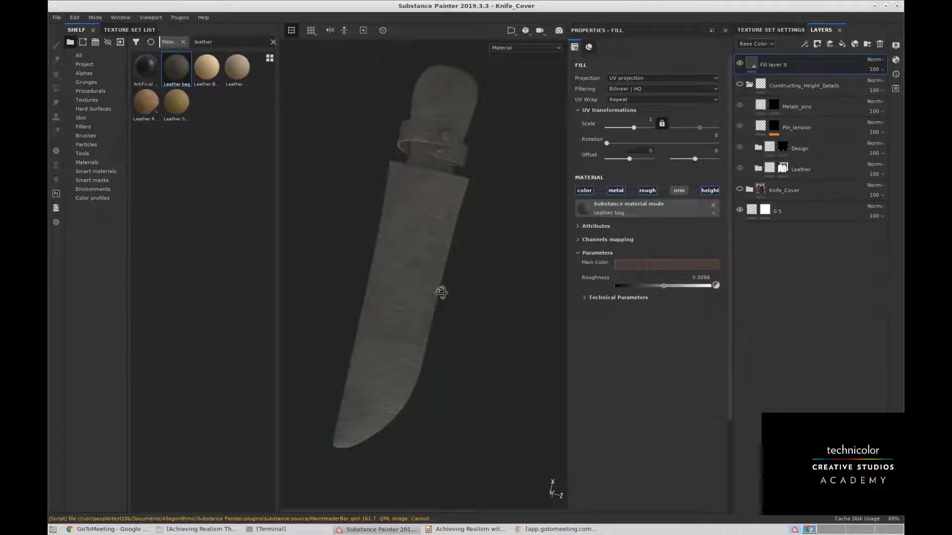
Inspect the Leather bag material on the knife cover and hide its fill layer.
{"action": "left_click_drag", "start_coordinate": [442, 293], "coordinate": [514, 226], "text": "alt"}
{"action": "left_click_drag", "start_coordinate": [427, 237], "coordinate": [464, 170], "text": "alt"}
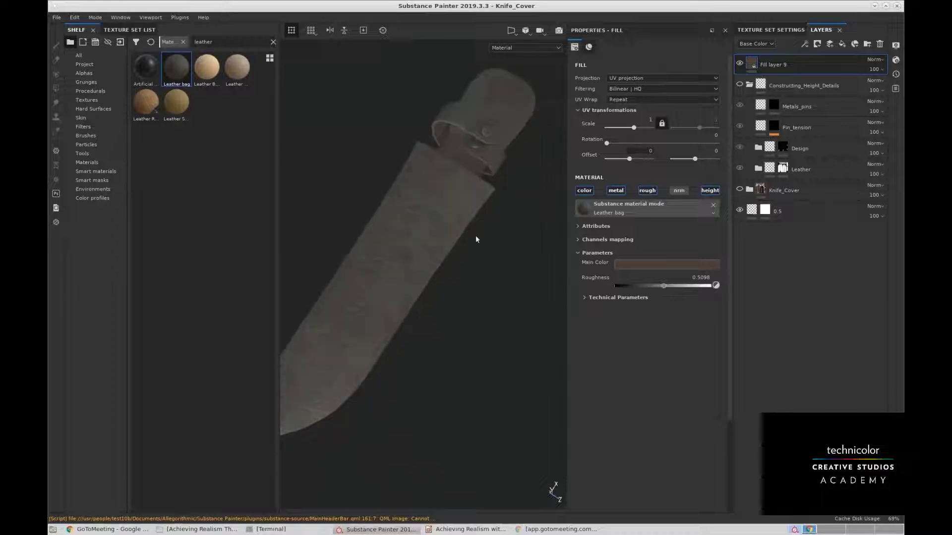
{"action": "left_click_drag", "start_coordinate": [475, 236], "coordinate": [532, 222], "text": "alt"}
{"action": "left_click", "coordinate": [740, 64]}
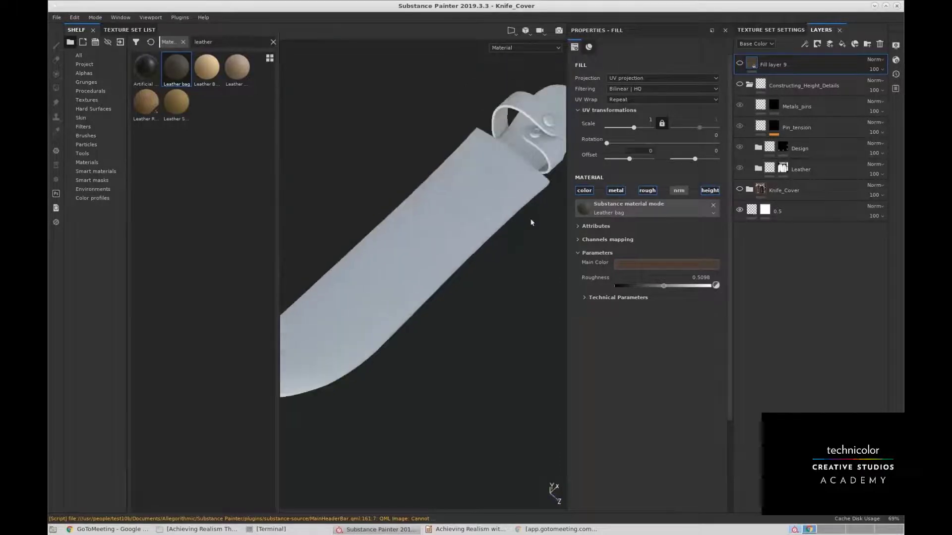
Examine the plain sheath surface closely from the strap down to the tip.
{"action": "middle_click_drag", "start_coordinate": [459, 272], "coordinate": [412, 318], "text": "alt"}
{"action": "middle_click_drag", "start_coordinate": [439, 248], "coordinate": [455, 280], "text": "alt"}
{"action": "right_click_drag", "start_coordinate": [445, 228], "coordinate": [511, 283], "text": "alt"}
{"action": "left_click_drag", "start_coordinate": [466, 281], "coordinate": [485, 311], "text": "alt"}
{"action": "middle_click_drag", "start_coordinate": [434, 326], "coordinate": [434, 255], "text": "alt"}
{"action": "left_click_drag", "start_coordinate": [434, 254], "coordinate": [442, 260], "text": "alt"}
{"action": "middle_click_drag", "start_coordinate": [429, 323], "coordinate": [429, 206], "text": "alt"}
{"action": "right_click_drag", "start_coordinate": [436, 218], "coordinate": [389, 214], "text": "alt"}
{"action": "middle_click_drag", "start_coordinate": [453, 188], "coordinate": [447, 227], "text": "alt"}
{"action": "right_click_drag", "start_coordinate": [446, 227], "coordinate": [438, 225], "text": "alt"}
{"action": "mouse_move", "coordinate": [488, 234]}
{"action": "left_mouse_down", "text": "alt"}
{"action": "mouse_move", "coordinate": [448, 181]}
{"action": "mouse_move", "coordinate": [459, 244]}
{"action": "mouse_move", "coordinate": [480, 231]}
{"action": "left_mouse_up", "text": "alt"}
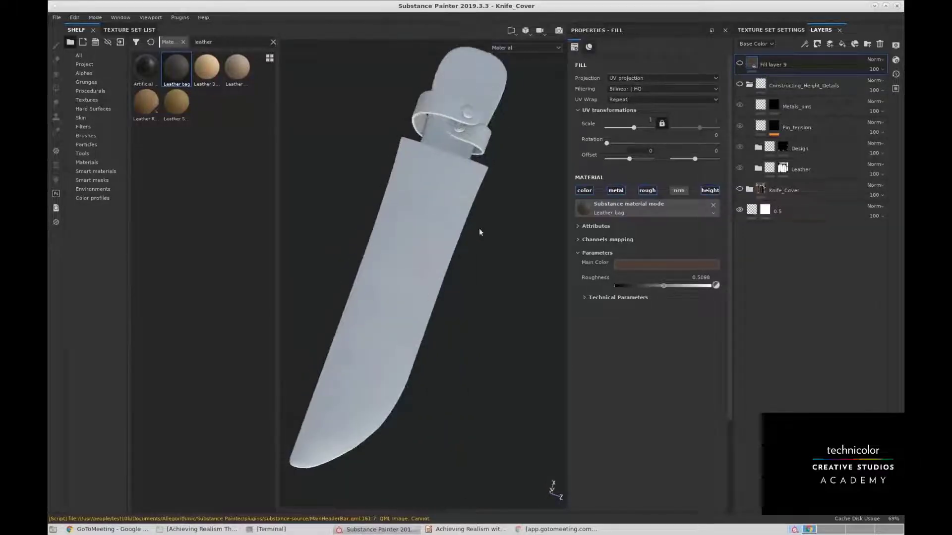
Show the Constructing_Height_Details folder and inspect its ornament, stitching and leather relief along the sheath.
{"action": "left_click", "coordinate": [740, 85]}
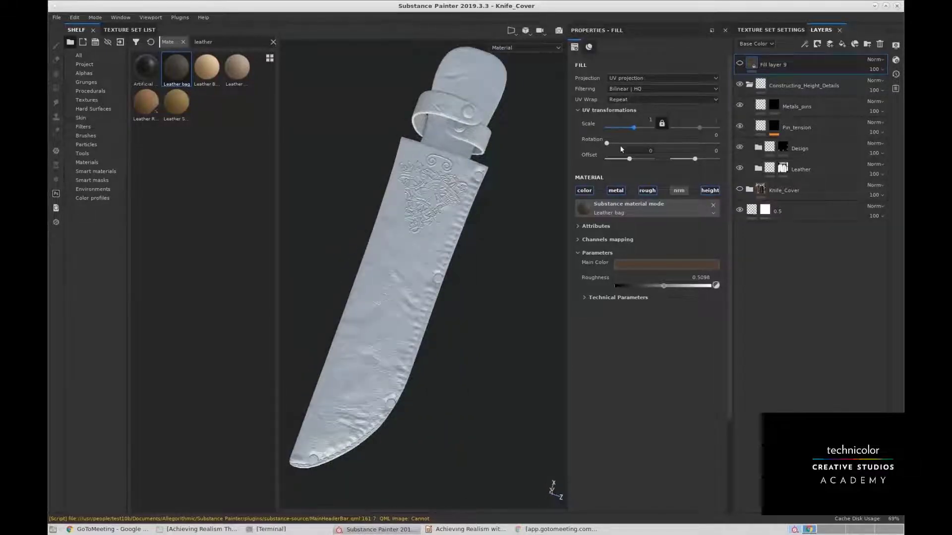
{"action": "middle_click_drag", "start_coordinate": [470, 179], "coordinate": [447, 224], "text": "alt"}
{"action": "right_click_drag", "start_coordinate": [447, 224], "coordinate": [520, 270], "text": "alt"}
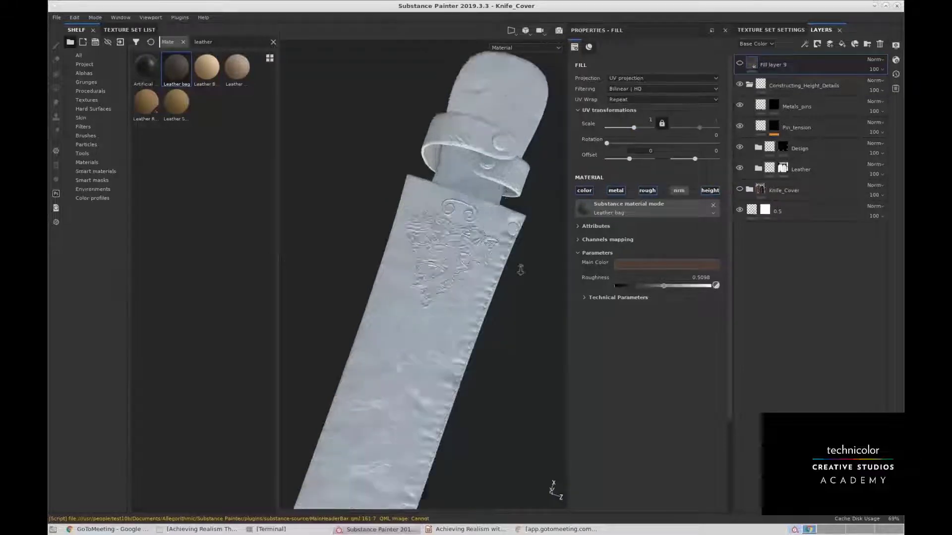
{"action": "middle_click_drag", "start_coordinate": [520, 270], "coordinate": [495, 174], "text": "alt"}
{"action": "left_click_drag", "start_coordinate": [488, 237], "coordinate": [459, 267], "text": "alt"}
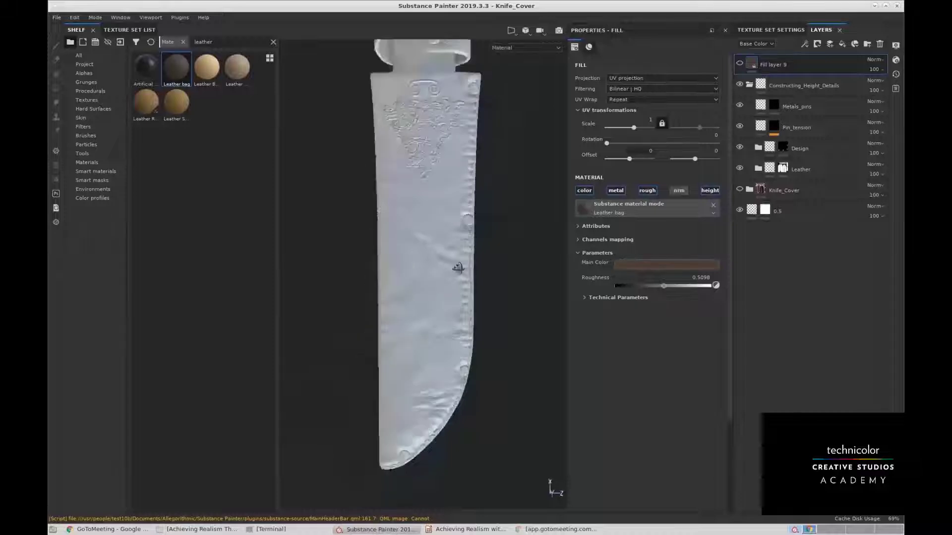
{"action": "middle_click_drag", "start_coordinate": [459, 268], "coordinate": [456, 317], "text": "alt"}
{"action": "right_click_drag", "start_coordinate": [456, 317], "coordinate": [429, 148], "text": "alt"}
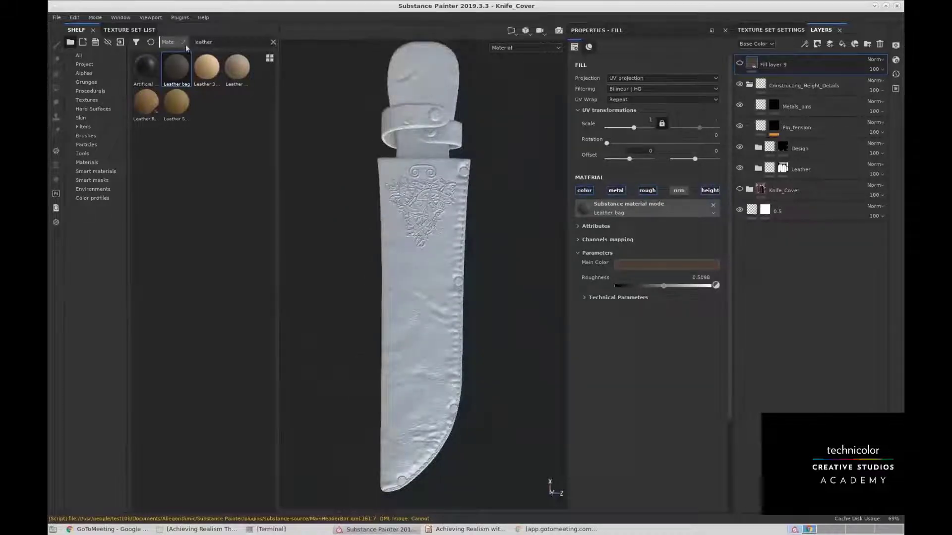
Clear the leather search and browse the shelf's Alphas and Project resources.
{"action": "left_click", "coordinate": [273, 43]}
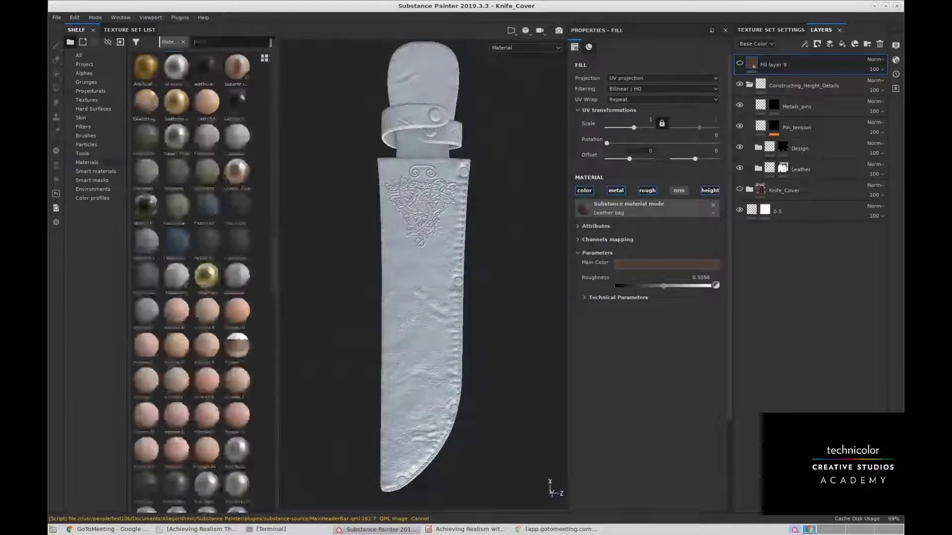
{"action": "left_click", "coordinate": [87, 162]}
{"action": "left_click", "coordinate": [99, 74]}
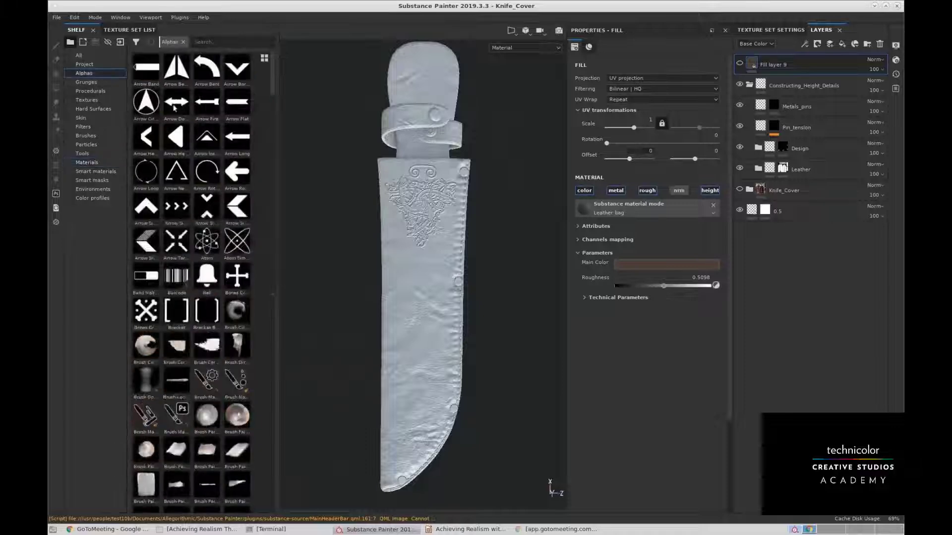
{"action": "right_click_drag", "start_coordinate": [496, 201], "coordinate": [476, 184], "text": "alt"}
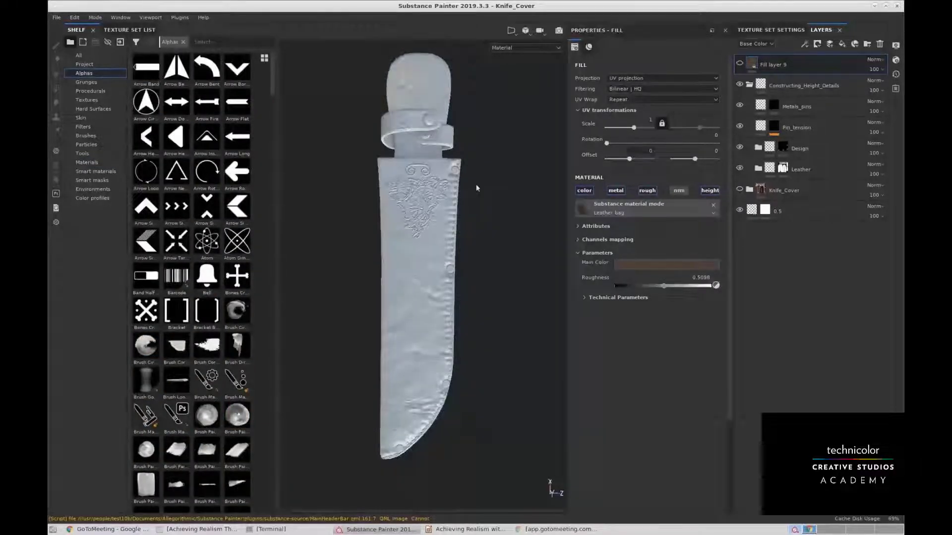
{"action": "middle_click_drag", "start_coordinate": [476, 184], "coordinate": [478, 194], "text": "alt"}
{"action": "left_click", "coordinate": [97, 66]}
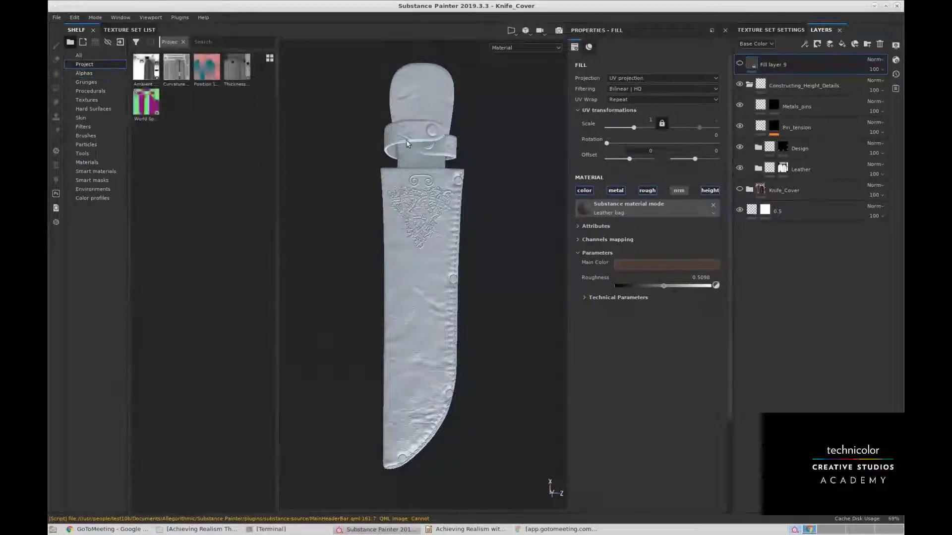
Examine the sheath's height details, consult the height-generation slide in LibreOffice Impress, and return to Substance Painter.
{"action": "left_click_drag", "start_coordinate": [444, 201], "coordinate": [471, 274], "text": "alt"}
{"action": "right_click_drag", "start_coordinate": [471, 274], "coordinate": [496, 273], "text": "alt"}
{"action": "left_click_drag", "start_coordinate": [496, 273], "coordinate": [506, 272], "text": "alt+shift"}
{"action": "middle_click_drag", "start_coordinate": [506, 272], "coordinate": [506, 312], "text": "alt"}
{"action": "middle_click_drag", "start_coordinate": [499, 253], "coordinate": [494, 232], "text": "alt"}
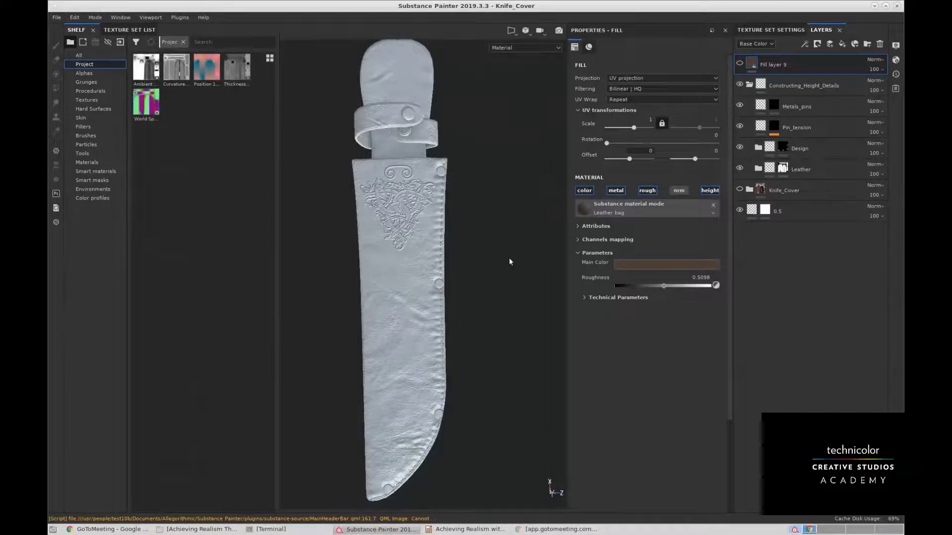
{"action": "middle_click_drag", "start_coordinate": [495, 342], "coordinate": [490, 340], "text": "alt"}
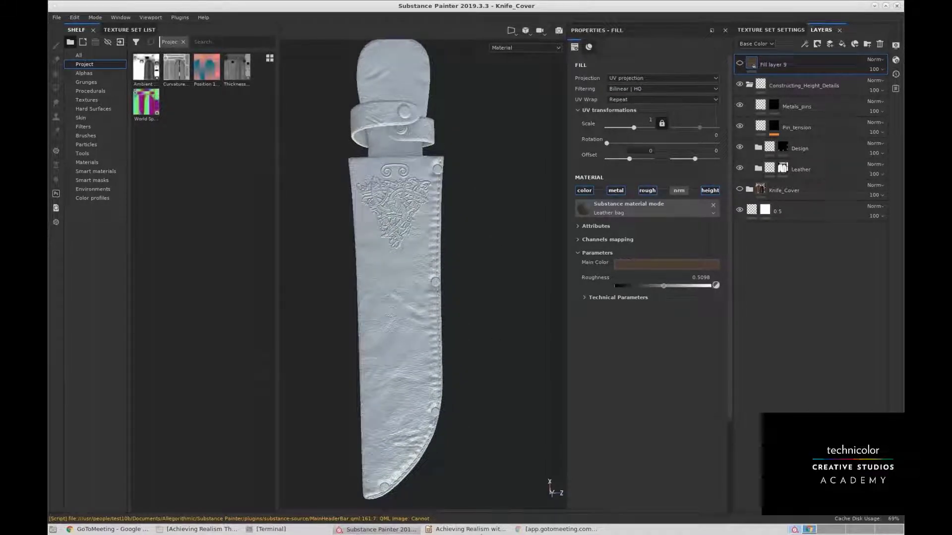
{"action": "left_click", "coordinate": [454, 528]}
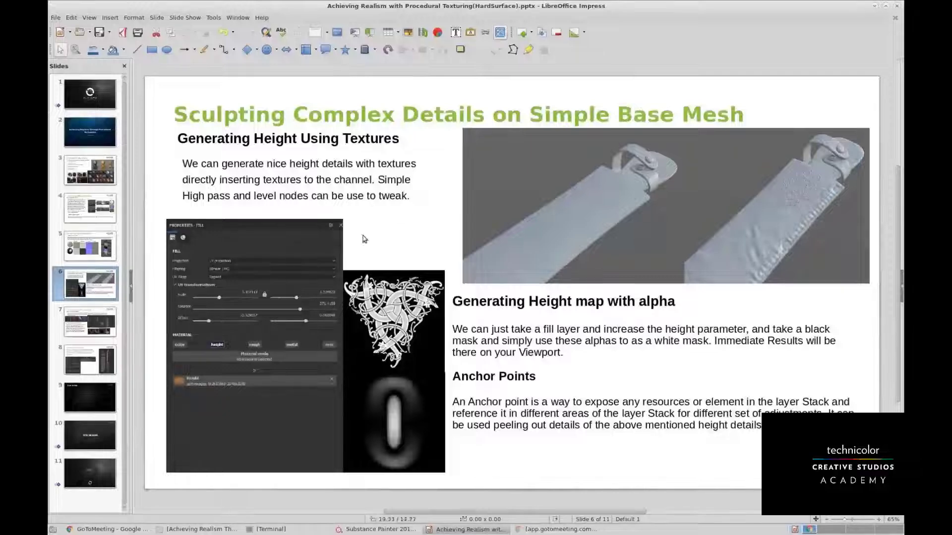
{"action": "key", "text": "alt+Tab"}
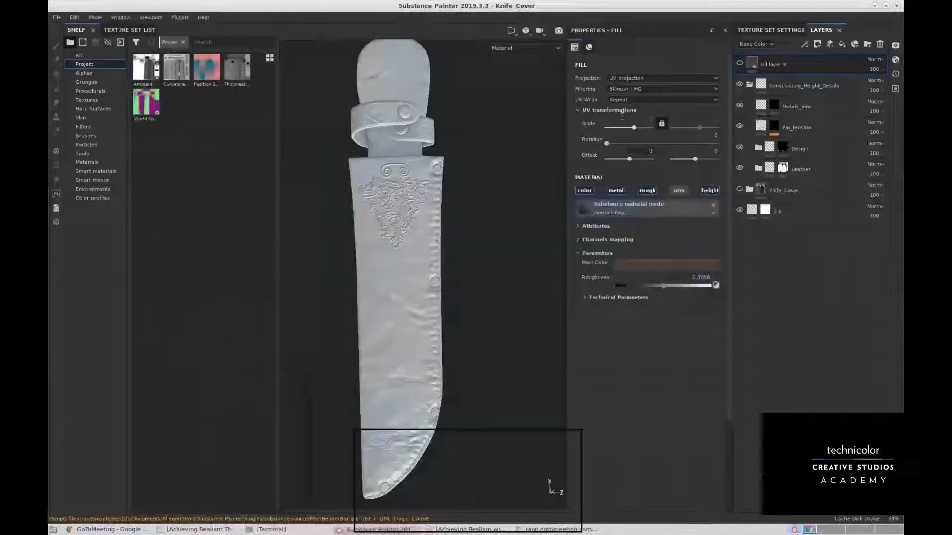
Collapse the Constructing_Height_Details folder and hide it, leaving the plain knife cover in view.
{"action": "left_click", "coordinate": [750, 85]}
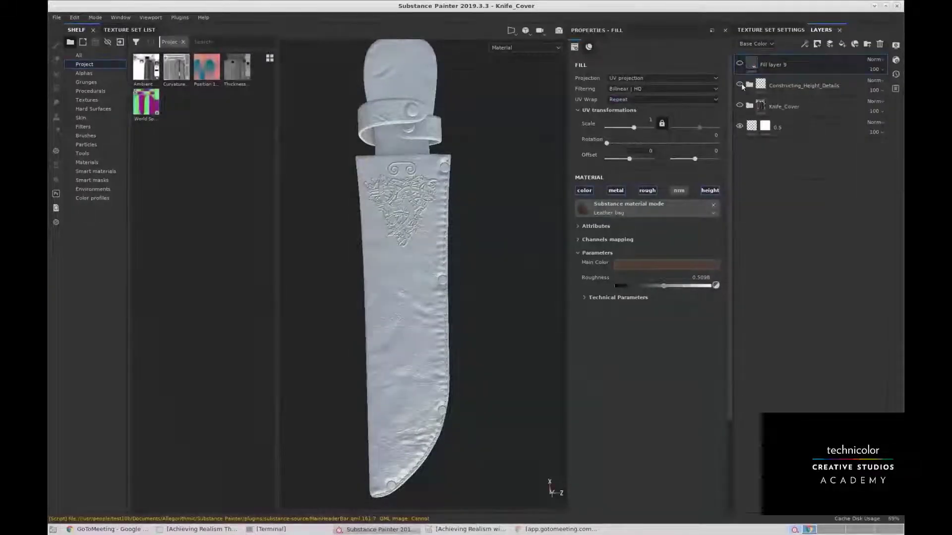
{"action": "left_click", "coordinate": [740, 86]}
{"action": "left_click_drag", "start_coordinate": [559, 170], "coordinate": [333, 84], "text": "alt"}
Bring 002.jpg and TexturesCom_VikingSet02_01_2K_3dbrush.tif from the Textures folder in the file manager into Substance Painter's unfiltered shelf for import.
{"action": "left_click", "coordinate": [183, 41]}
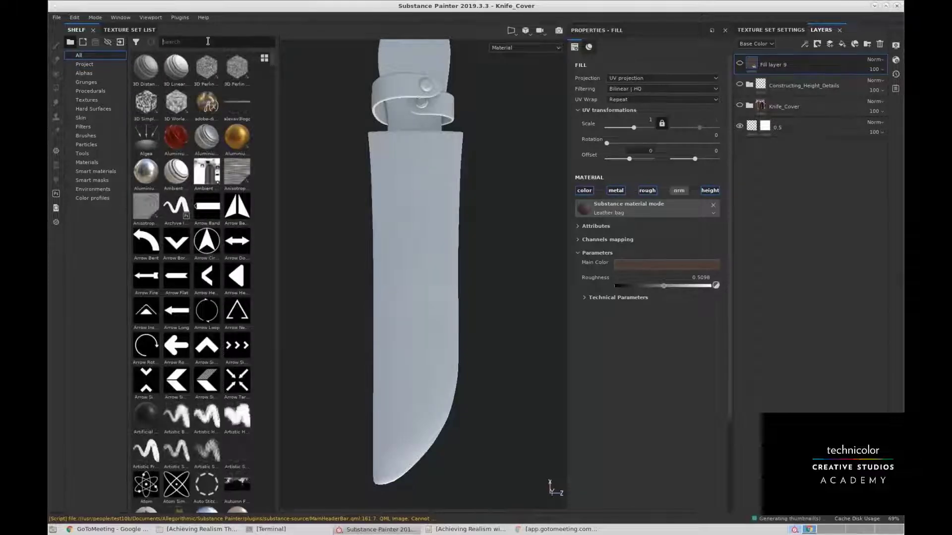
{"action": "left_click", "coordinate": [200, 530]}
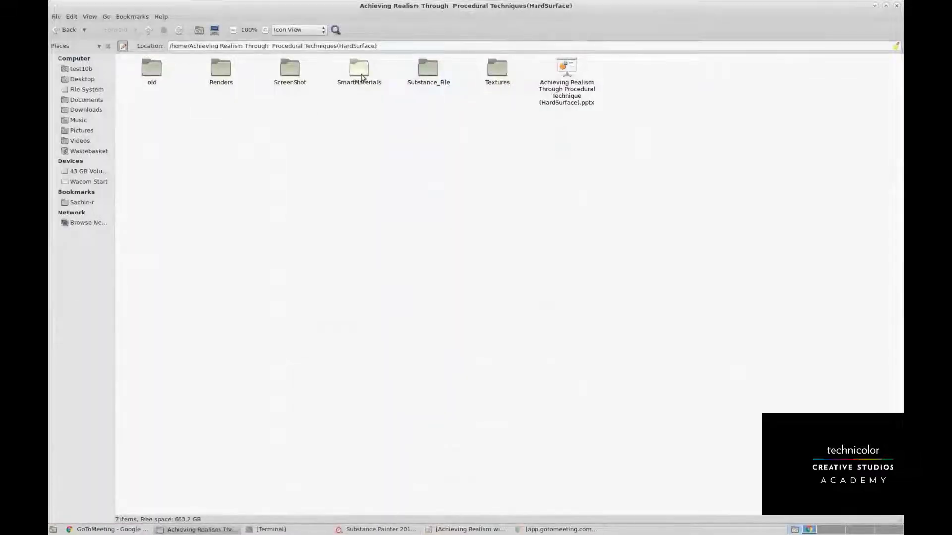
{"action": "double_click", "coordinate": [496, 72]}
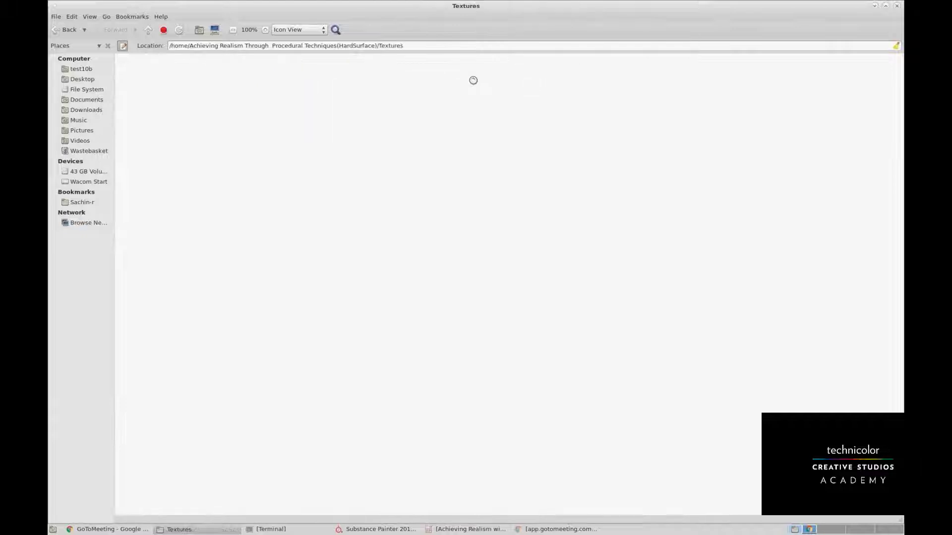
{"action": "left_click", "coordinate": [223, 77]}
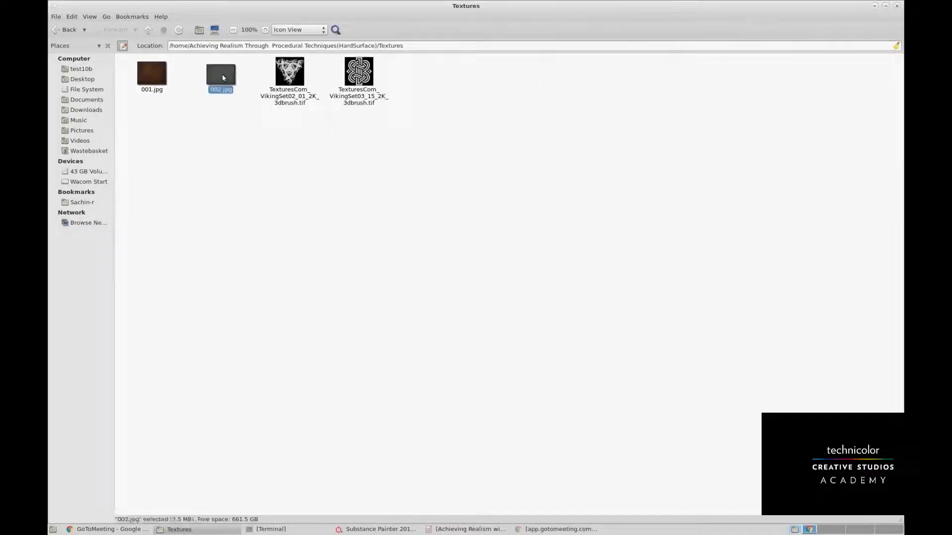
{"action": "left_click_drag", "start_coordinate": [225, 72], "coordinate": [230, 166]}
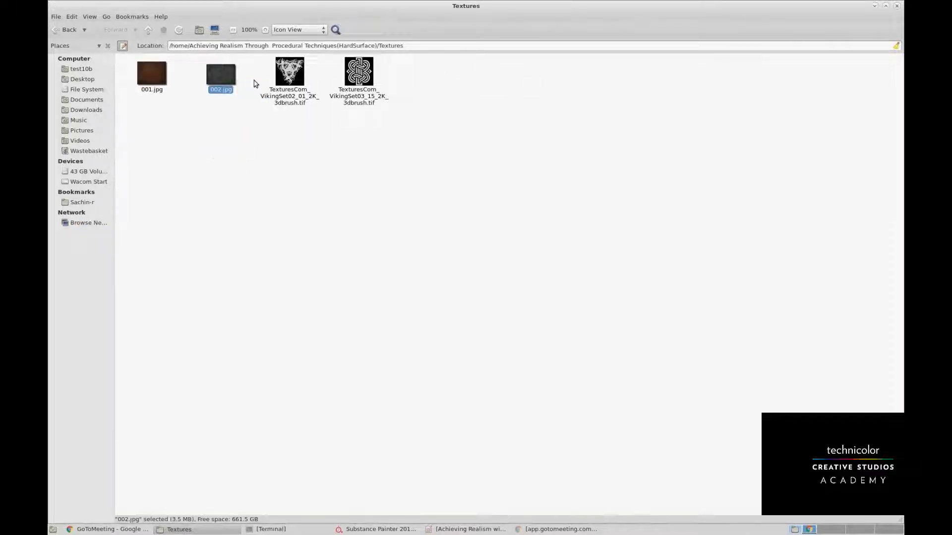
{"action": "left_click", "coordinate": [297, 77], "text": "ctrl"}
{"action": "mouse_move", "coordinate": [233, 83]}
{"action": "left_mouse_down"}
{"action": "mouse_move", "coordinate": [230, 106]}
{"action": "mouse_move", "coordinate": [336, 471]}
{"action": "mouse_move", "coordinate": [387, 528]}
{"action": "mouse_move", "coordinate": [417, 433]}
{"action": "mouse_move", "coordinate": [421, 479]}
{"action": "mouse_move", "coordinate": [345, 490]}
{"action": "mouse_move", "coordinate": [366, 529]}
{"action": "mouse_move", "coordinate": [207, 228]}
{"action": "left_mouse_up"}
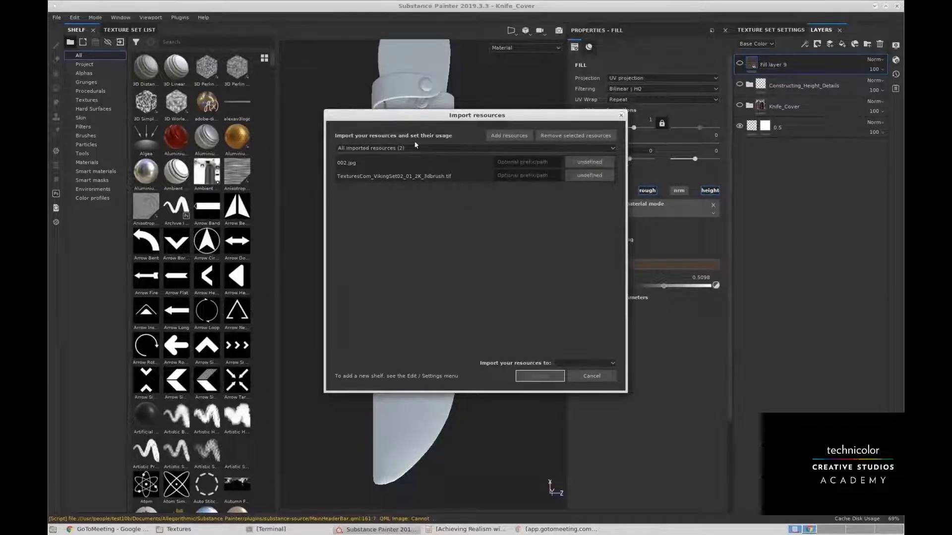
Import 002.jpg and TexturesCom_VikingSet02_01_2K_3dbrush.tif as textures into the project 'Knife_Cover'.
{"action": "left_click", "coordinate": [596, 160]}
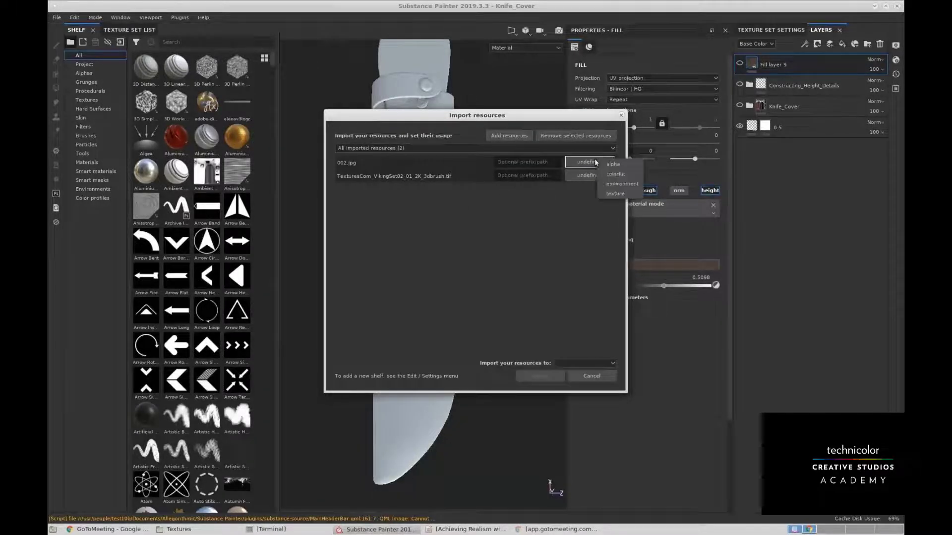
{"action": "left_click", "coordinate": [610, 194]}
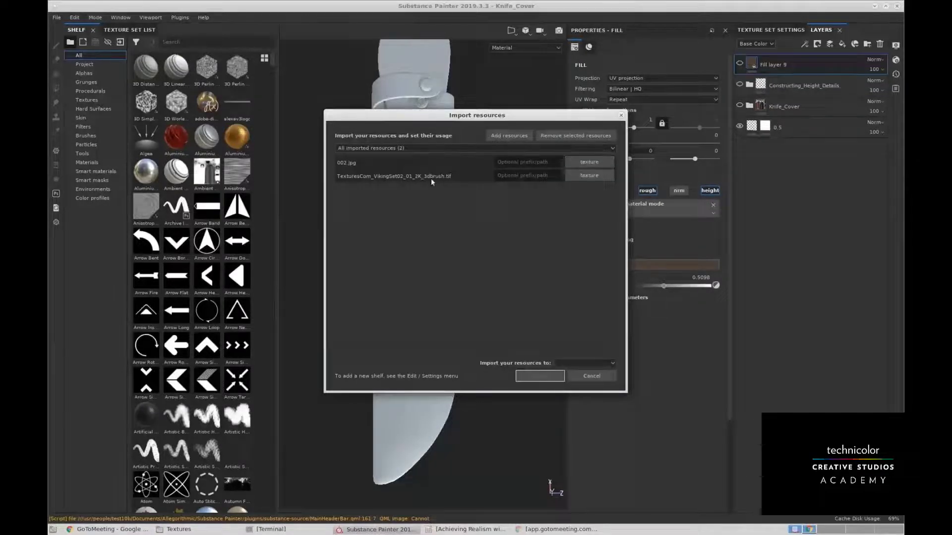
{"action": "left_click", "coordinate": [588, 165]}
{"action": "left_click", "coordinate": [606, 198]}
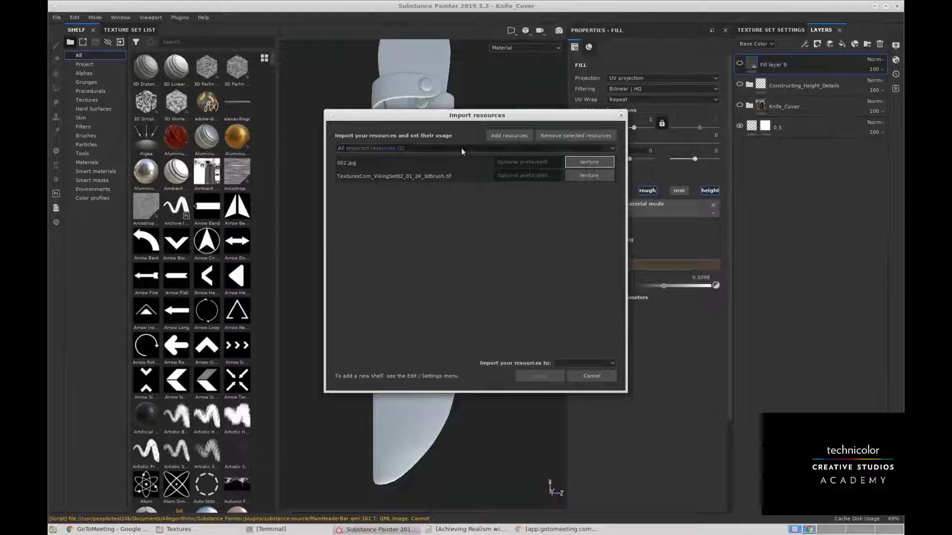
{"action": "left_click", "coordinate": [572, 364]}
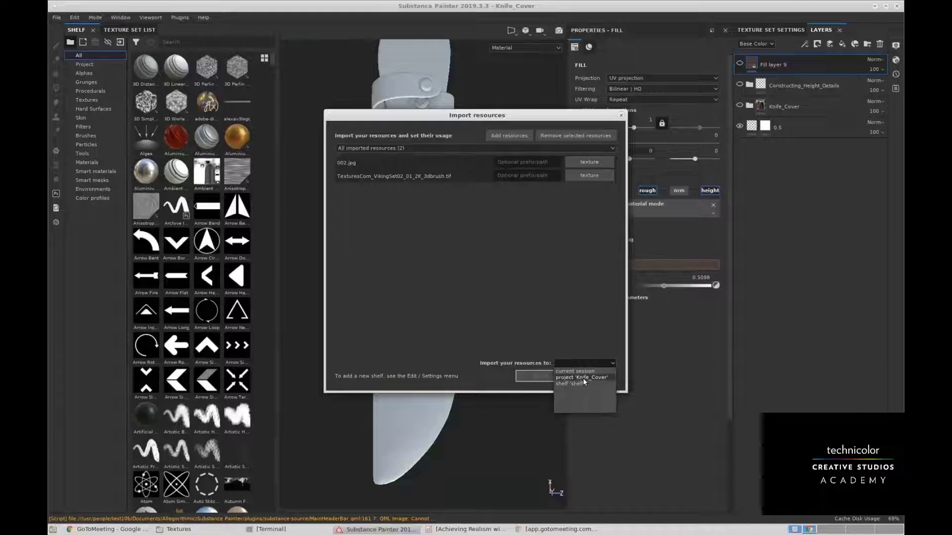
{"action": "left_click", "coordinate": [589, 376]}
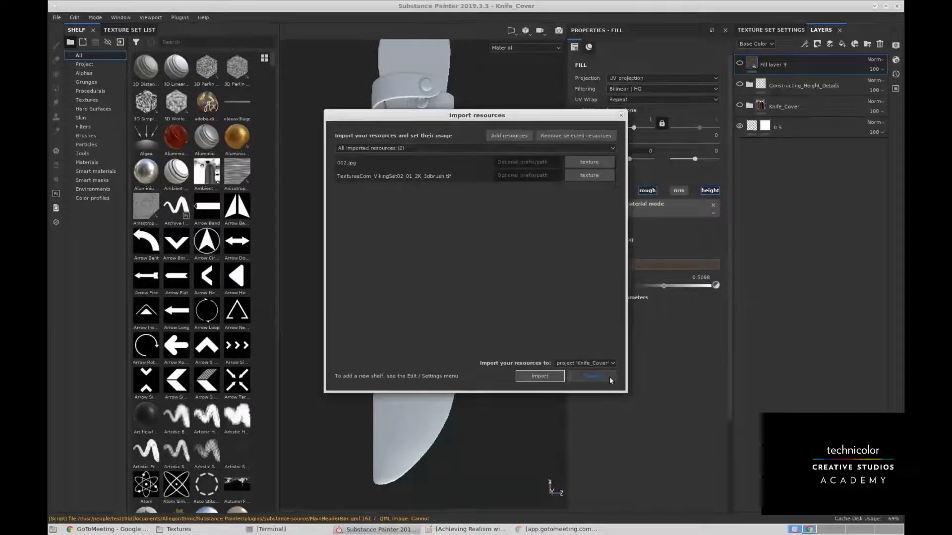
{"action": "left_click", "coordinate": [539, 377]}
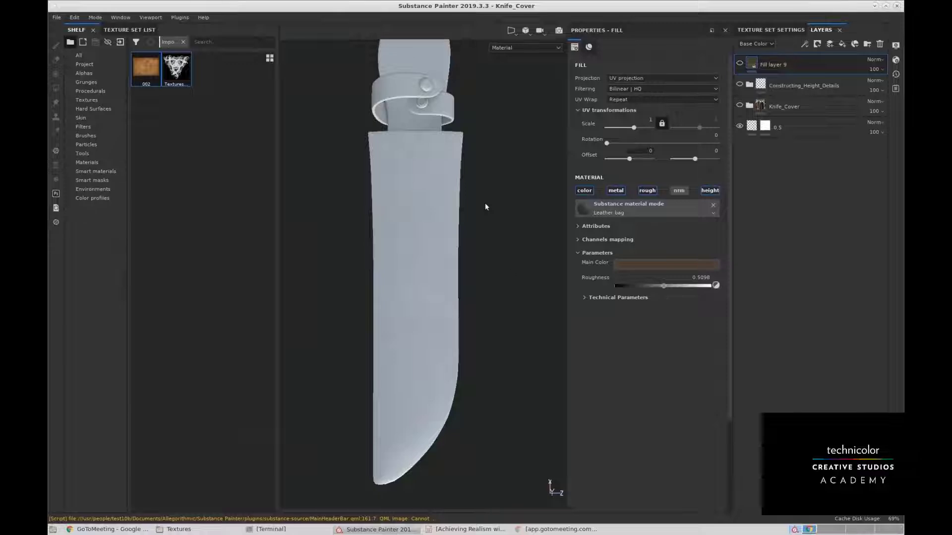
Add a new fill layer above the stack, delete the old Fill layer 9, and select the new fill layer.
{"action": "left_click_drag", "start_coordinate": [485, 203], "coordinate": [465, 287], "text": "alt"}
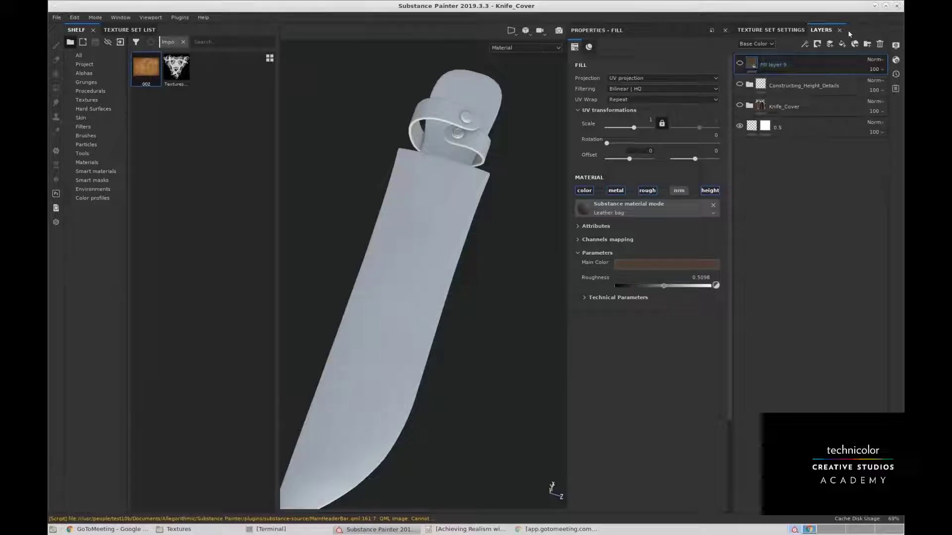
{"action": "left_click", "coordinate": [843, 45]}
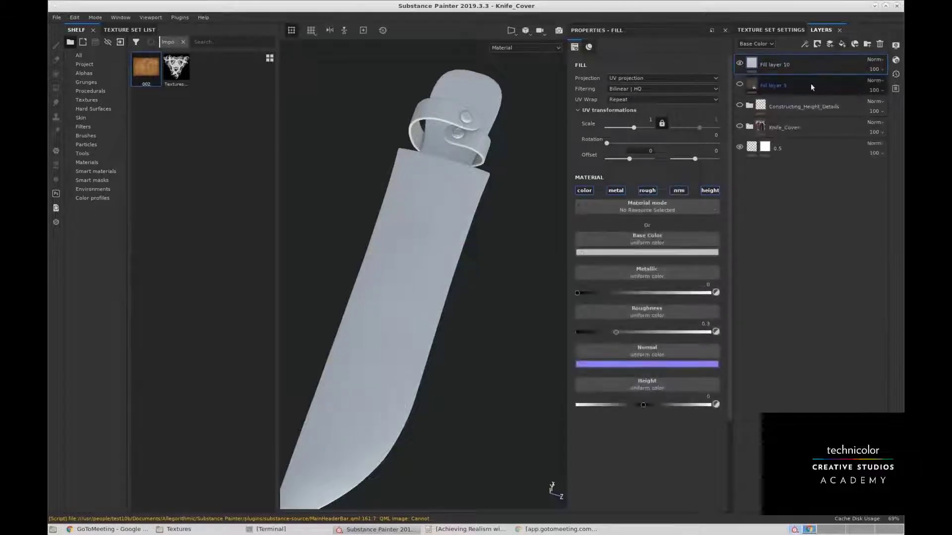
{"action": "left_click", "coordinate": [810, 86]}
{"action": "key", "text": "Delete"}
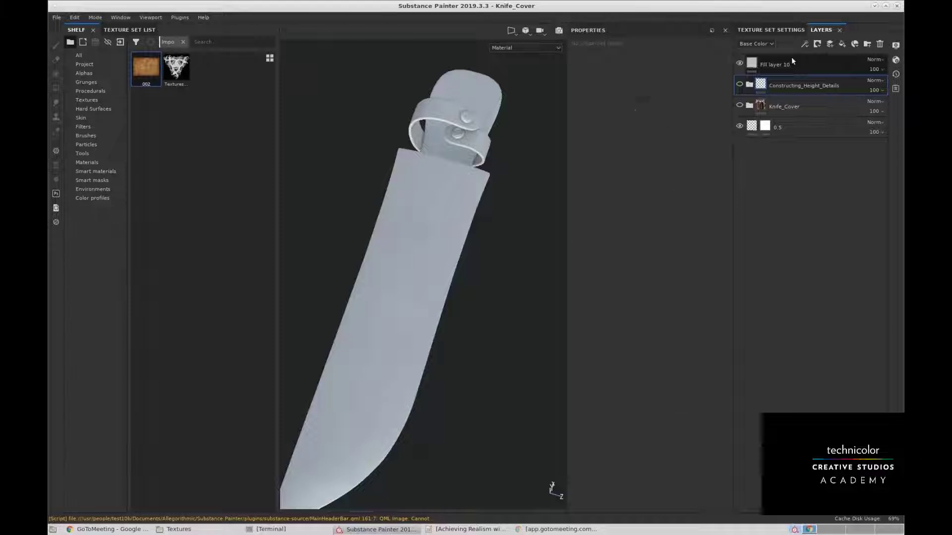
{"action": "left_click", "coordinate": [791, 57]}
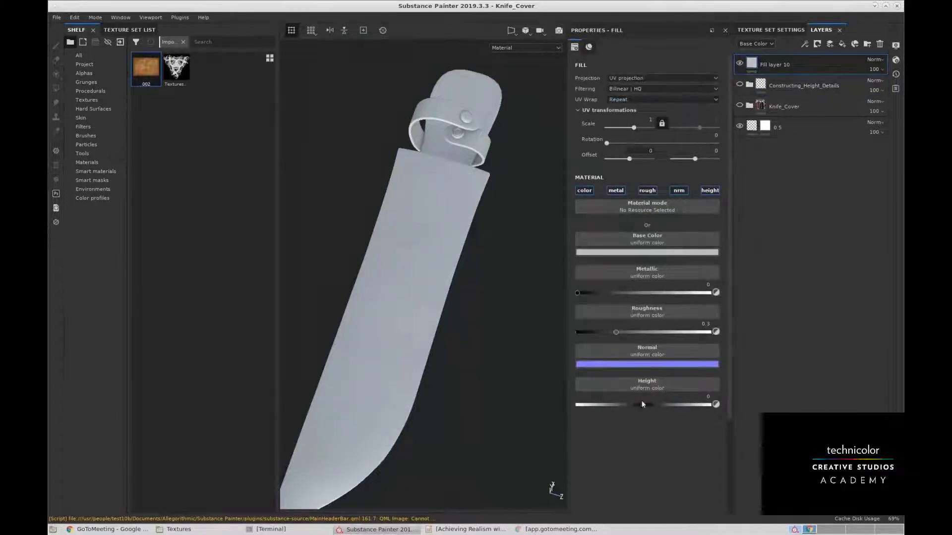
Disable the color, metal, rough and nrm channels of the new fill layer, keeping only height active.
{"action": "middle_click_drag", "start_coordinate": [466, 240], "coordinate": [495, 223]}
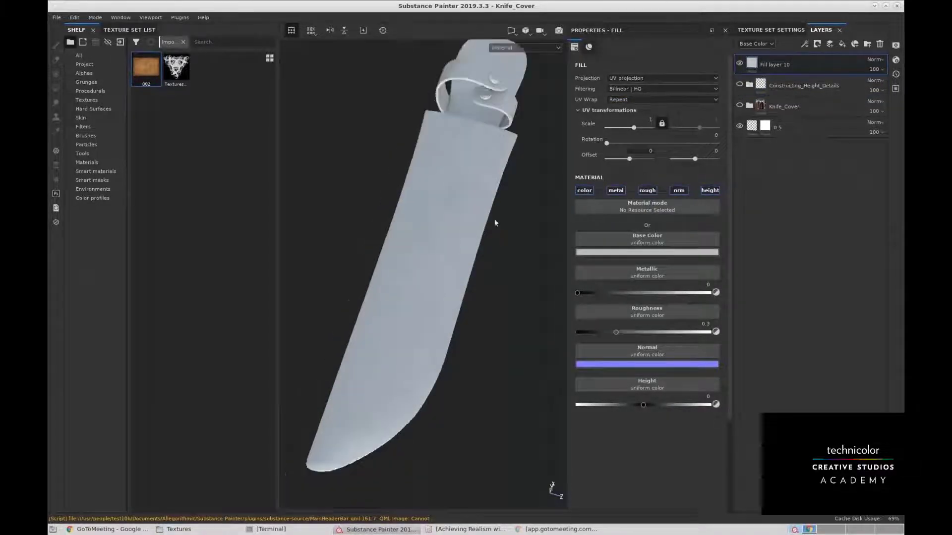
{"action": "left_click_drag", "start_coordinate": [494, 223], "coordinate": [562, 187], "text": "alt"}
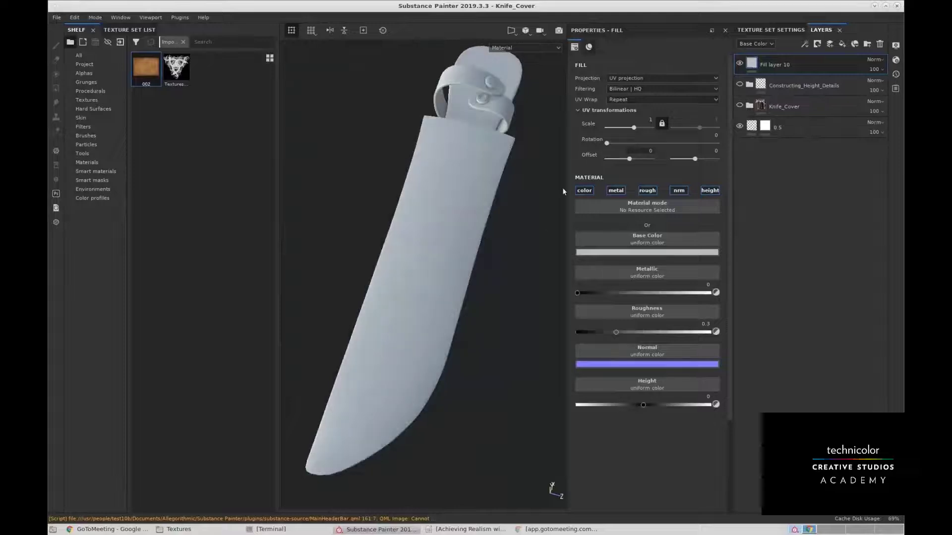
{"action": "left_click", "coordinate": [584, 191]}
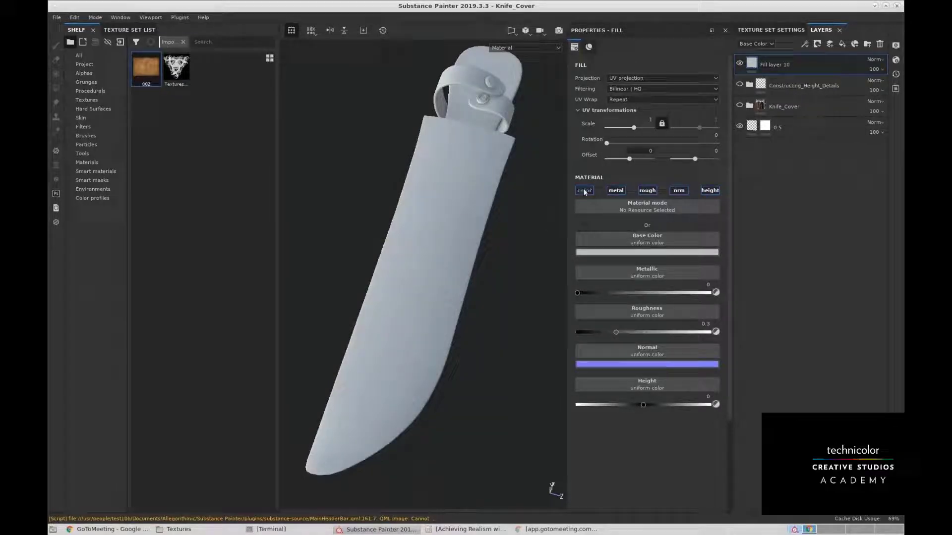
{"action": "left_click", "coordinate": [618, 191]}
{"action": "left_click", "coordinate": [646, 190]}
{"action": "left_click", "coordinate": [678, 191]}
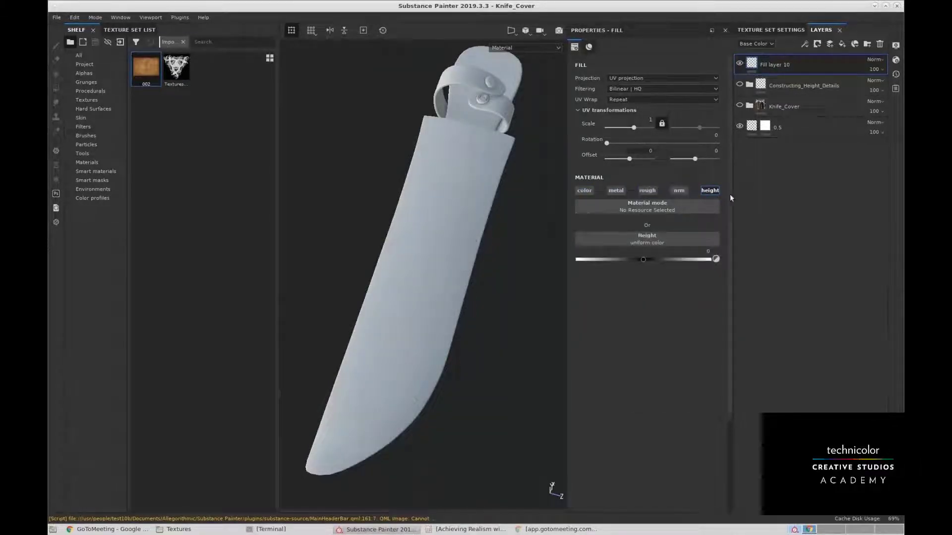
Assign the 002 leather texture to the fill layer's height channel and inspect the grain on the knife cover.
{"action": "left_click_drag", "start_coordinate": [440, 218], "coordinate": [459, 245], "text": "alt"}
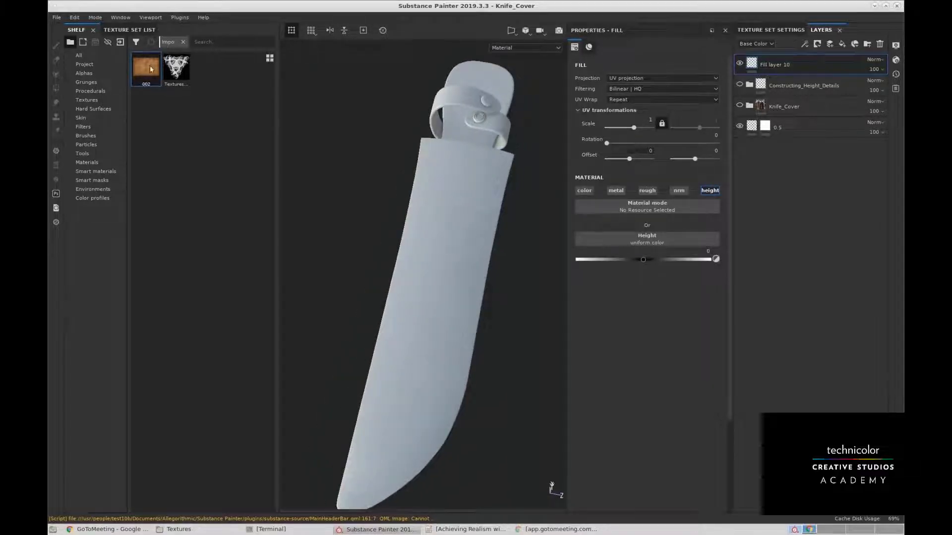
{"action": "left_click_drag", "start_coordinate": [151, 69], "coordinate": [644, 241]}
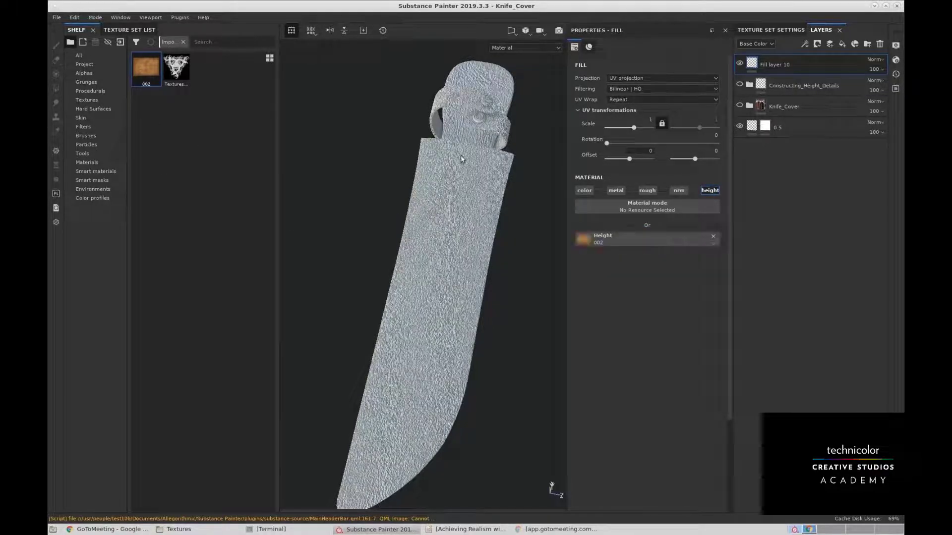
{"action": "middle_click_drag", "start_coordinate": [483, 184], "coordinate": [472, 175], "text": "alt"}
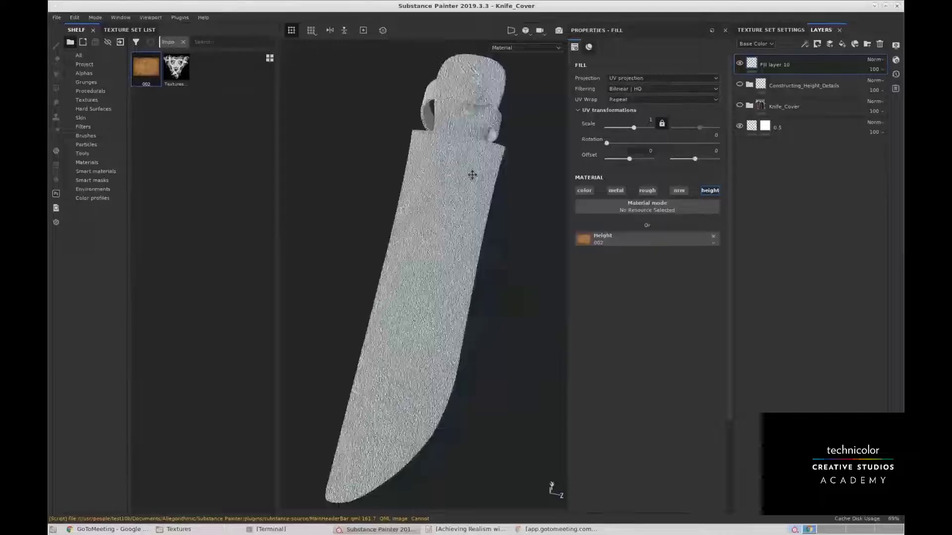
{"action": "left_click_drag", "start_coordinate": [472, 174], "coordinate": [419, 183], "text": "alt"}
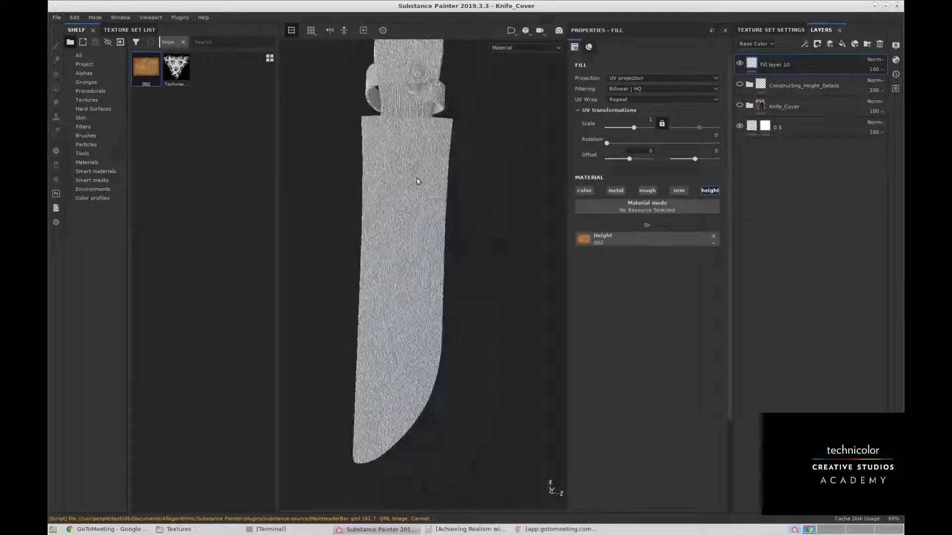
{"action": "right_click_drag", "start_coordinate": [417, 181], "coordinate": [342, 155], "text": "alt"}
{"action": "left_click_drag", "start_coordinate": [342, 155], "coordinate": [448, 225], "text": "alt"}
{"action": "right_click_drag", "start_coordinate": [448, 225], "coordinate": [419, 186], "text": "alt"}
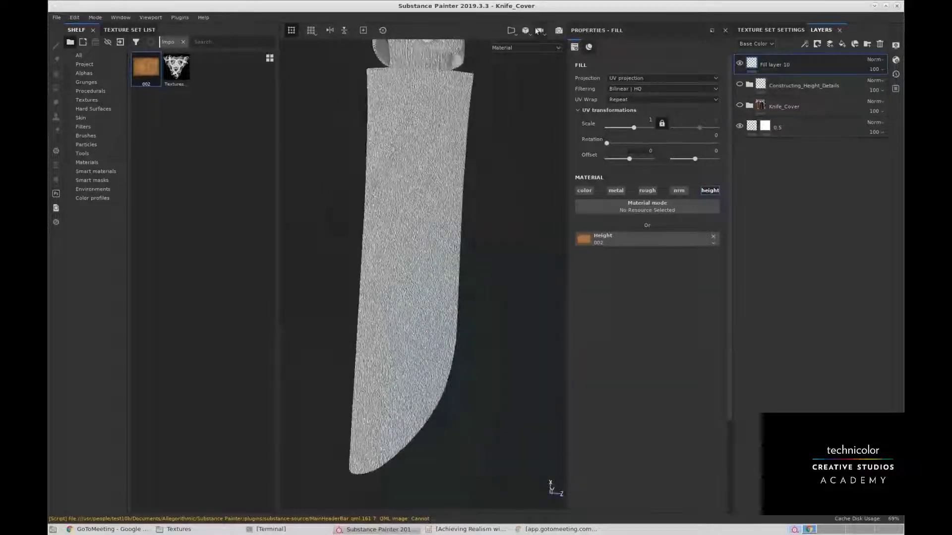
Show the 3D and 2D views together, dock Properties with the Layers group, widen the viewport, and frame the full UV layout.
{"action": "left_click", "coordinate": [512, 30]}
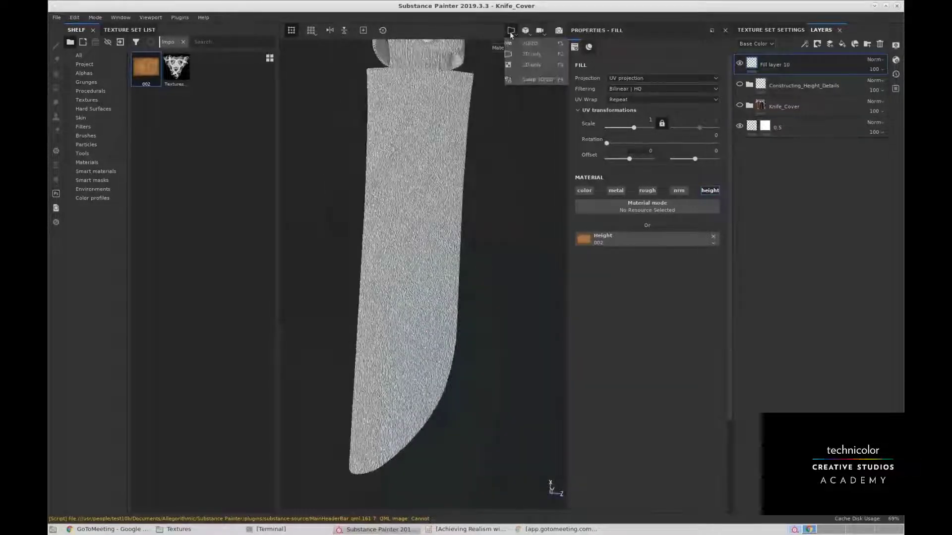
{"action": "left_click", "coordinate": [541, 43]}
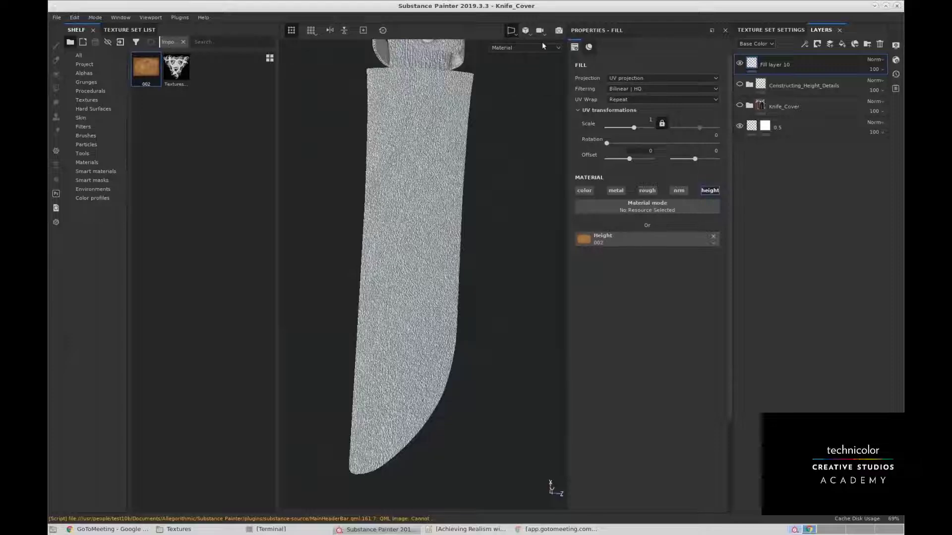
{"action": "middle_click_drag", "start_coordinate": [519, 154], "coordinate": [493, 262], "text": "alt"}
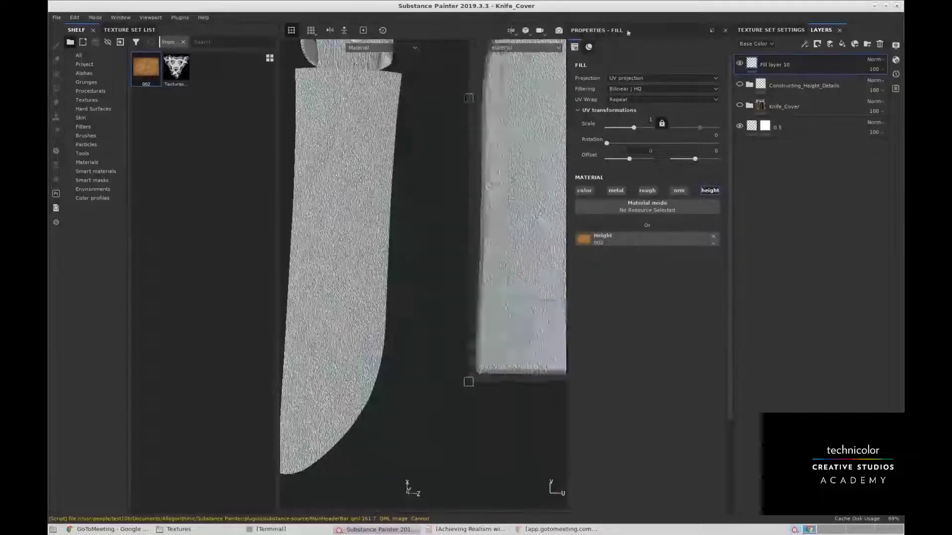
{"action": "left_click_drag", "start_coordinate": [627, 31], "coordinate": [689, 167]}
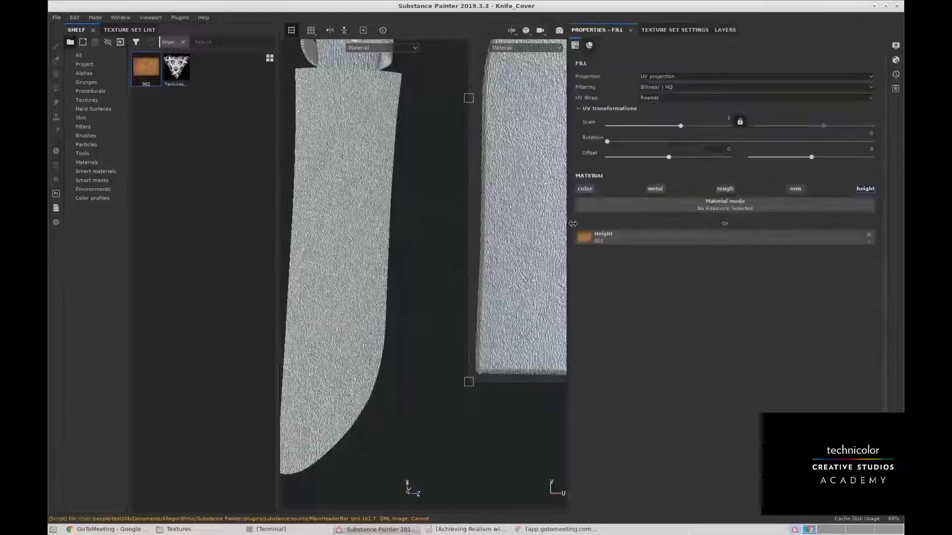
{"action": "left_click_drag", "start_coordinate": [567, 228], "coordinate": [742, 229]}
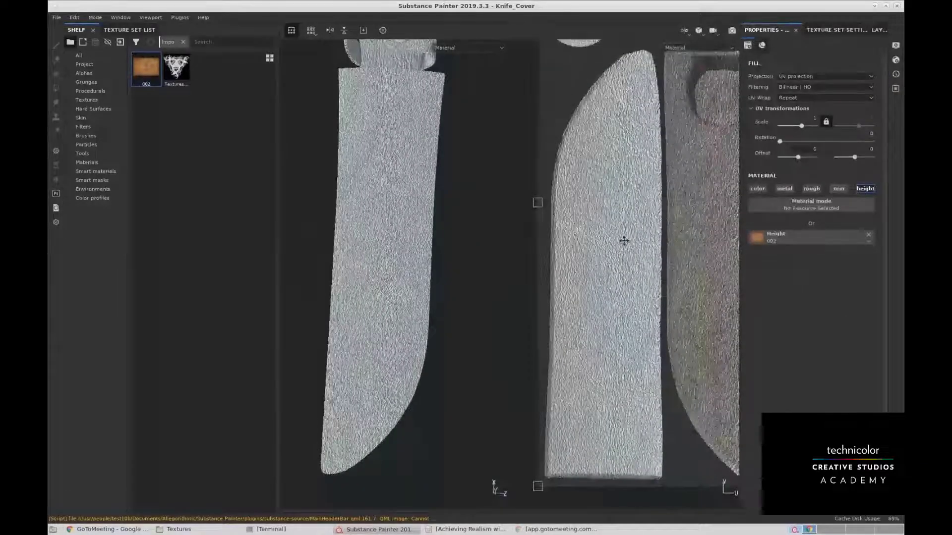
{"action": "key", "text": "f"}
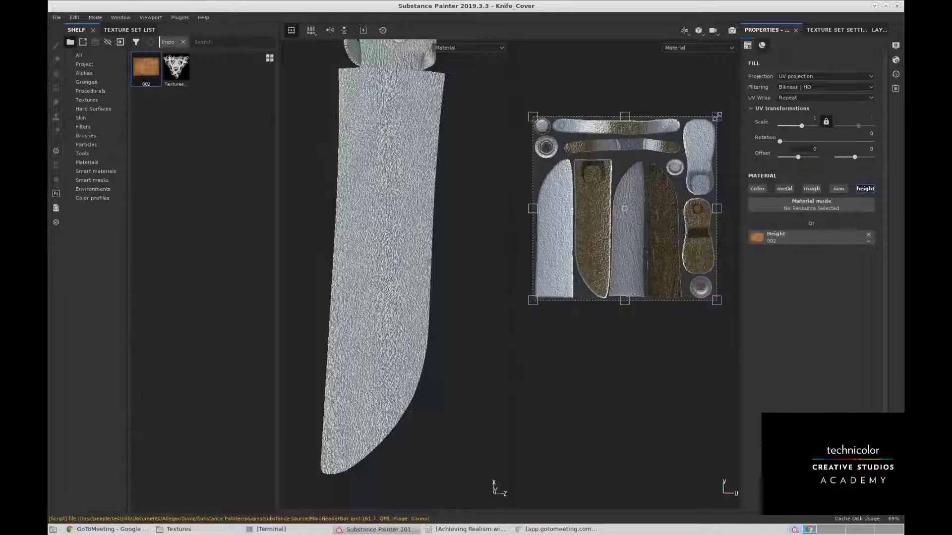
Scale the leather projection to about 1.31 by 1.53, rotate it about 268.4°, and offset it to about -0.35 and -0.13.
{"action": "left_click_drag", "start_coordinate": [717, 116], "coordinate": [674, 180]}
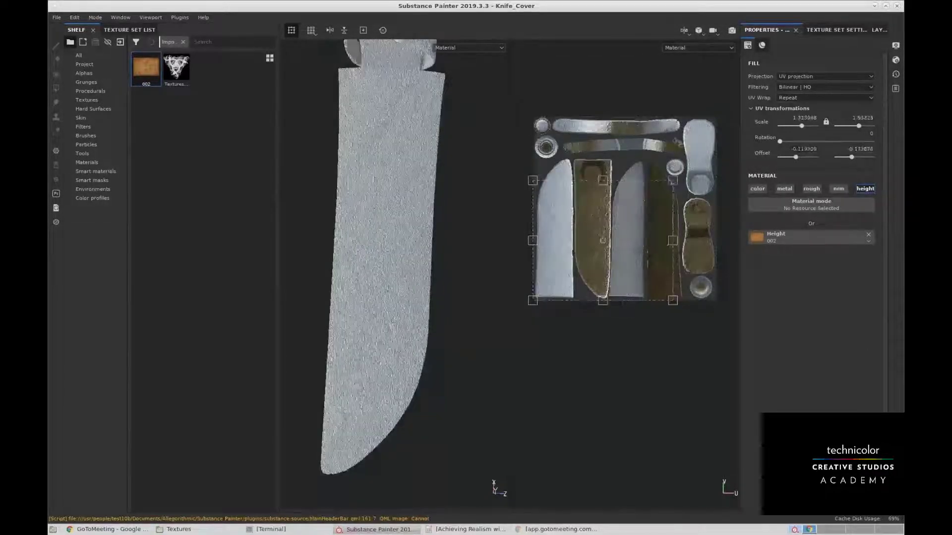
{"action": "left_click_drag", "start_coordinate": [676, 142], "coordinate": [687, 313]}
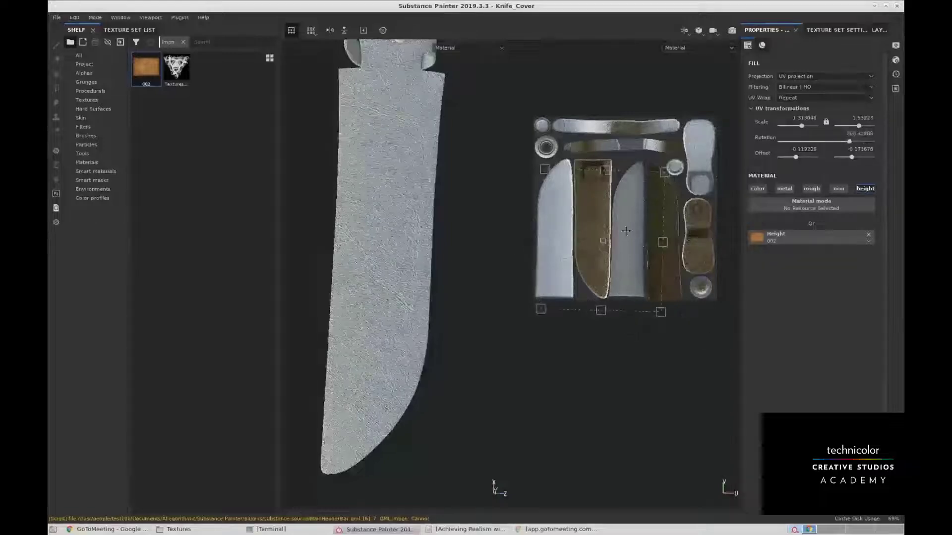
{"action": "left_click_drag", "start_coordinate": [626, 229], "coordinate": [583, 223]}
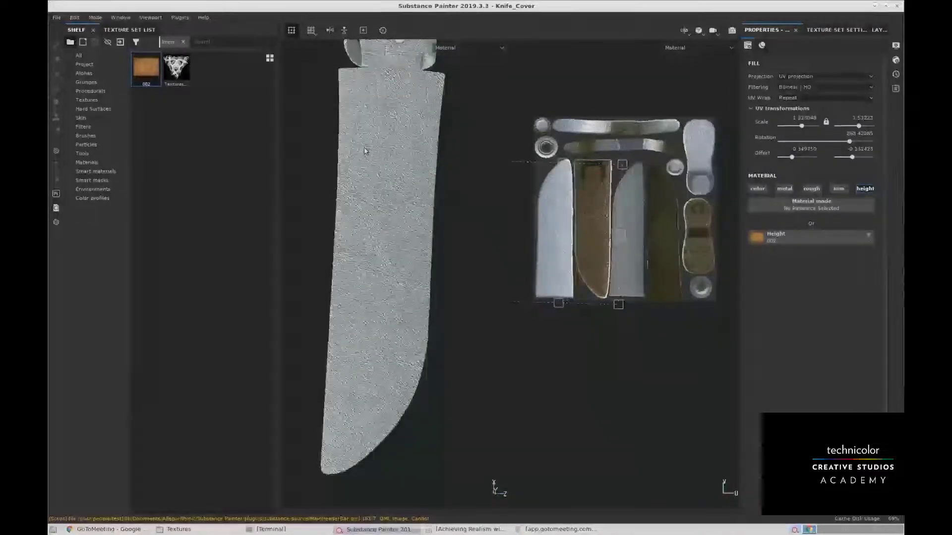
{"action": "left_click_drag", "start_coordinate": [365, 150], "coordinate": [496, 159], "text": "alt"}
Bring up the layer stack and examine the leather height across the whole knife cover.
{"action": "left_click", "coordinate": [838, 31]}
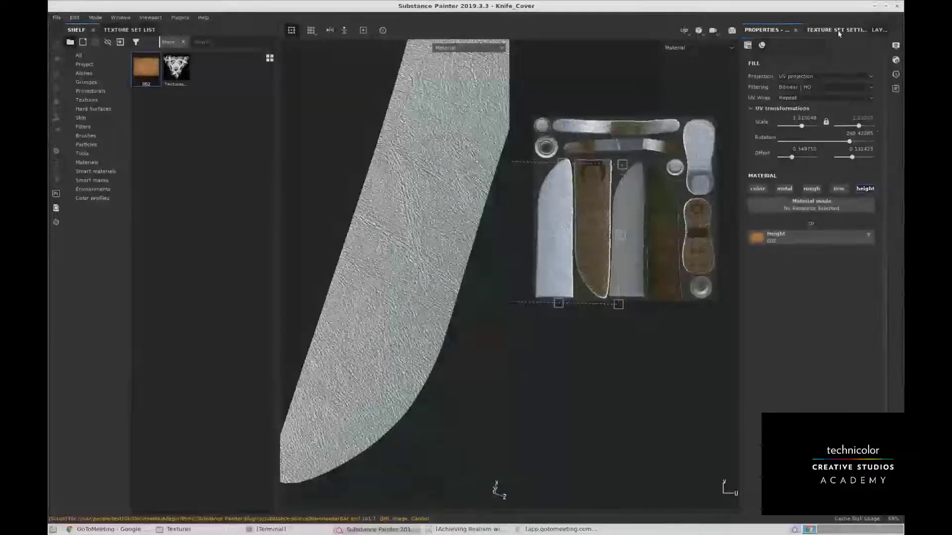
{"action": "left_click", "coordinate": [878, 30]}
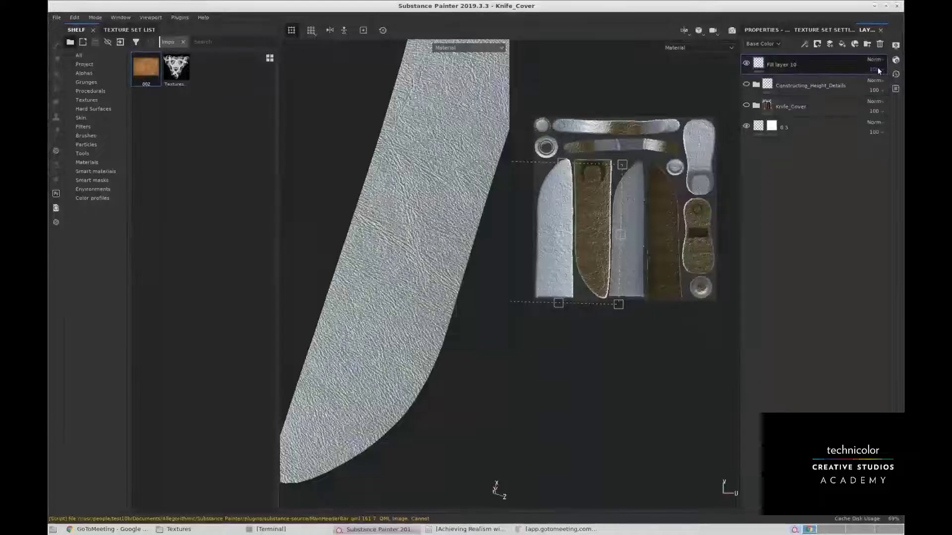
{"action": "left_click_drag", "start_coordinate": [439, 139], "coordinate": [479, 191], "text": "alt"}
{"action": "middle_click_drag", "start_coordinate": [478, 192], "coordinate": [471, 228], "text": "alt"}
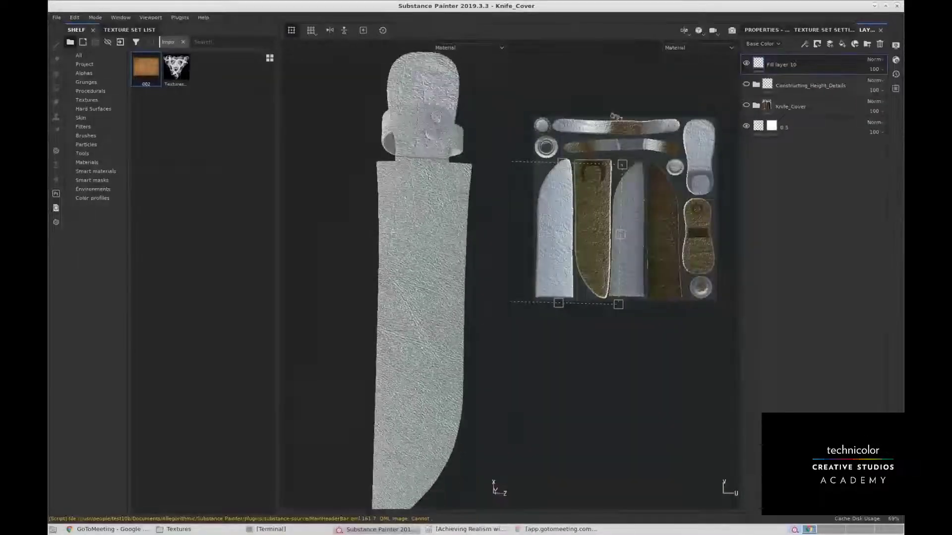
Check the layer stack's list of available channels, and open the texture set settings to view its channels and mesh maps.
{"action": "left_click", "coordinate": [763, 46]}
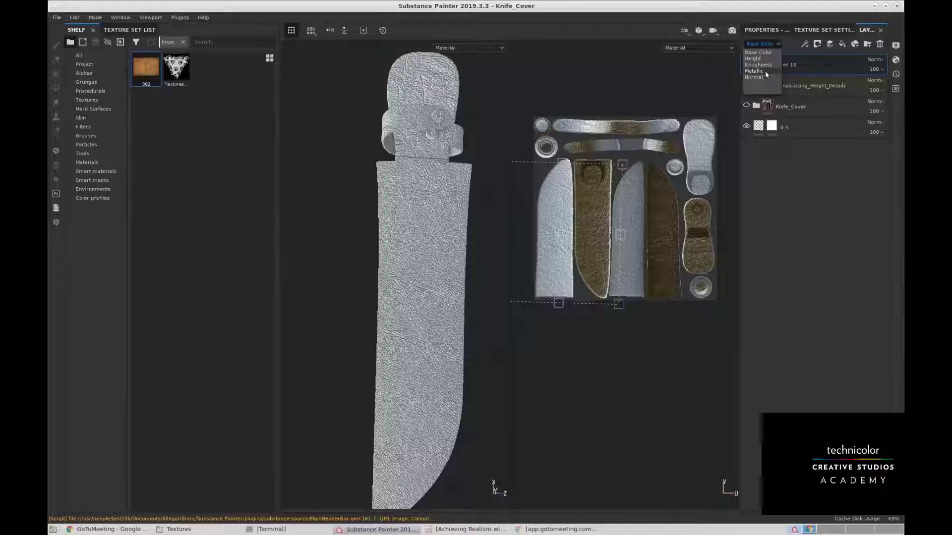
{"action": "left_click", "coordinate": [635, 63]}
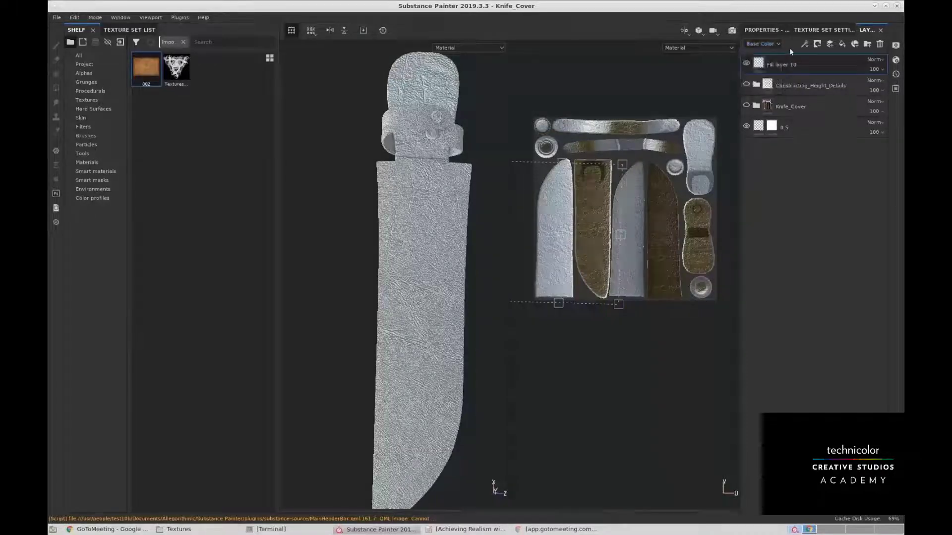
{"action": "left_click", "coordinate": [756, 45]}
{"action": "left_click", "coordinate": [765, 44]}
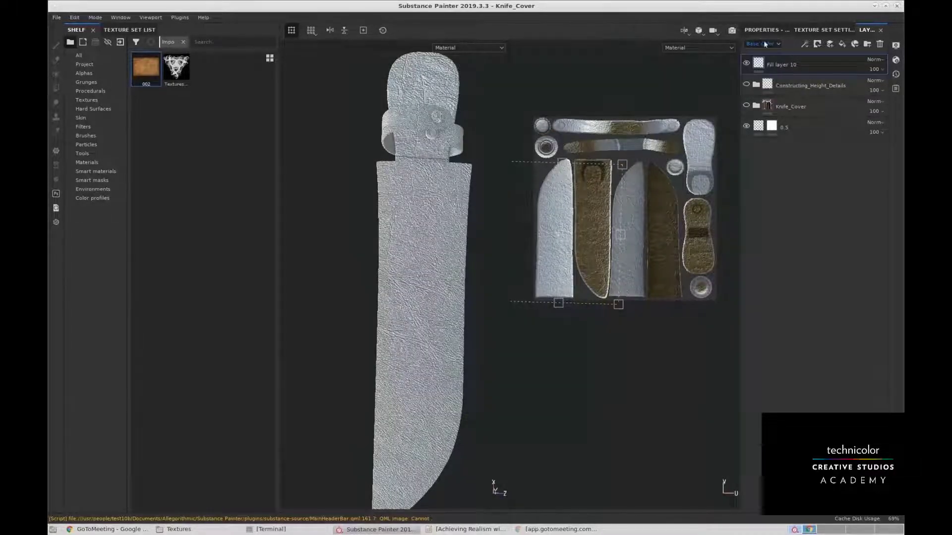
{"action": "left_click", "coordinate": [819, 30]}
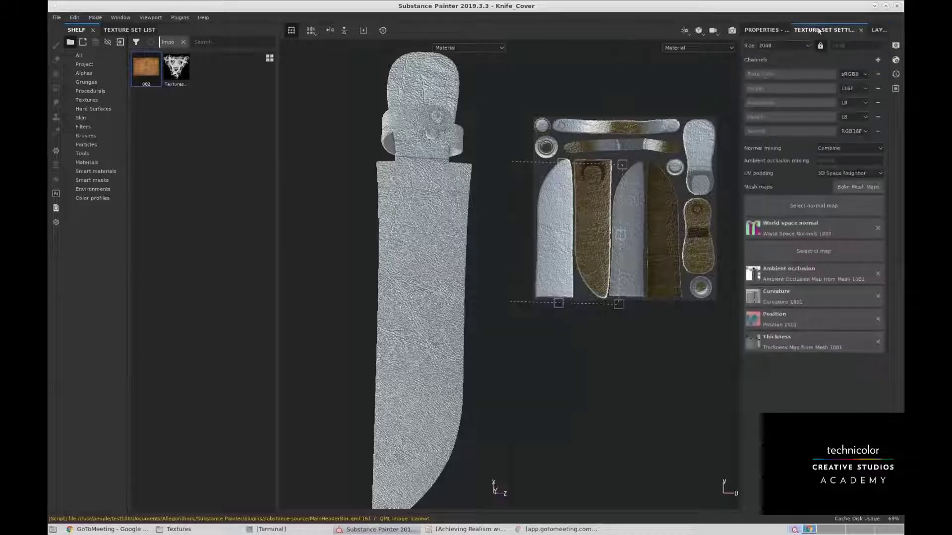
Display the Height channel in the layer stack and lower the leather fill layer's height opacity to 17.
{"action": "left_click", "coordinate": [758, 31]}
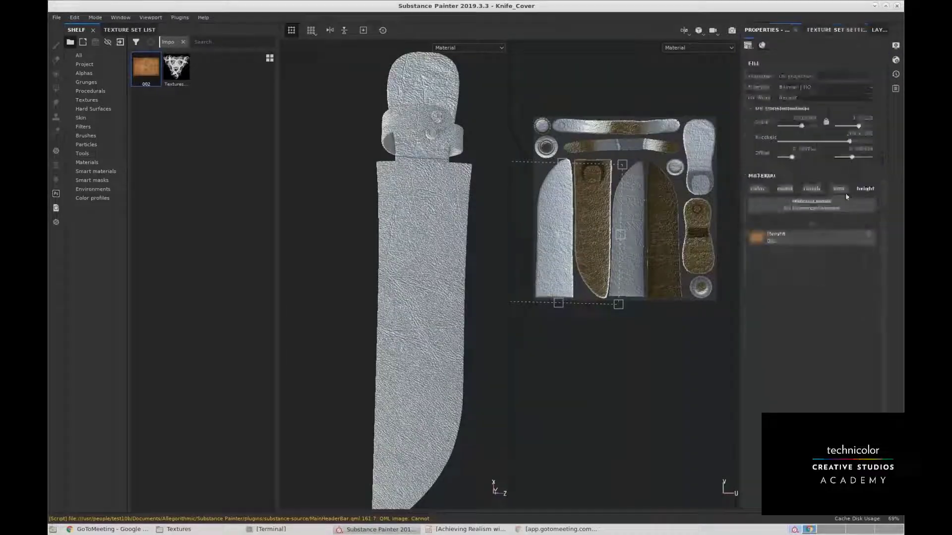
{"action": "left_click", "coordinate": [844, 31]}
{"action": "left_click", "coordinate": [878, 30]}
{"action": "left_click", "coordinate": [761, 44]}
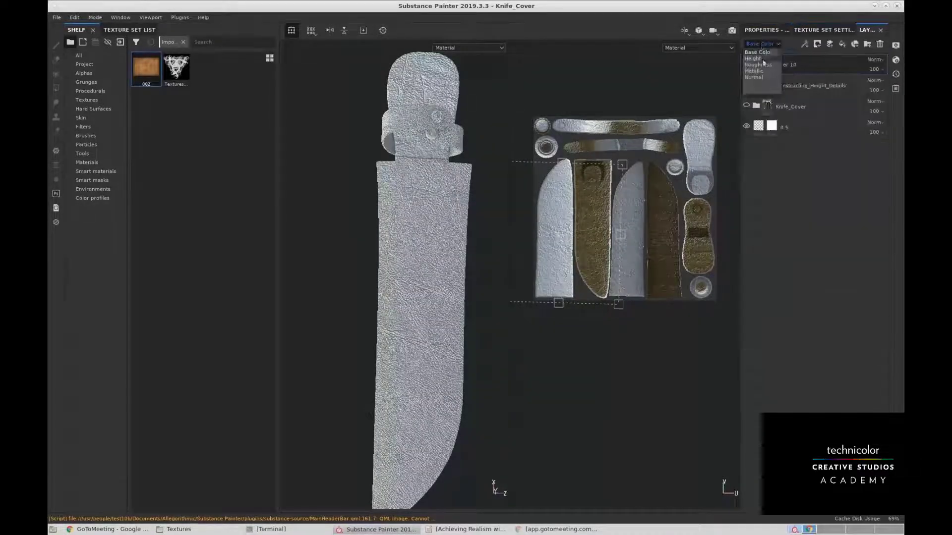
{"action": "left_click", "coordinate": [761, 58]}
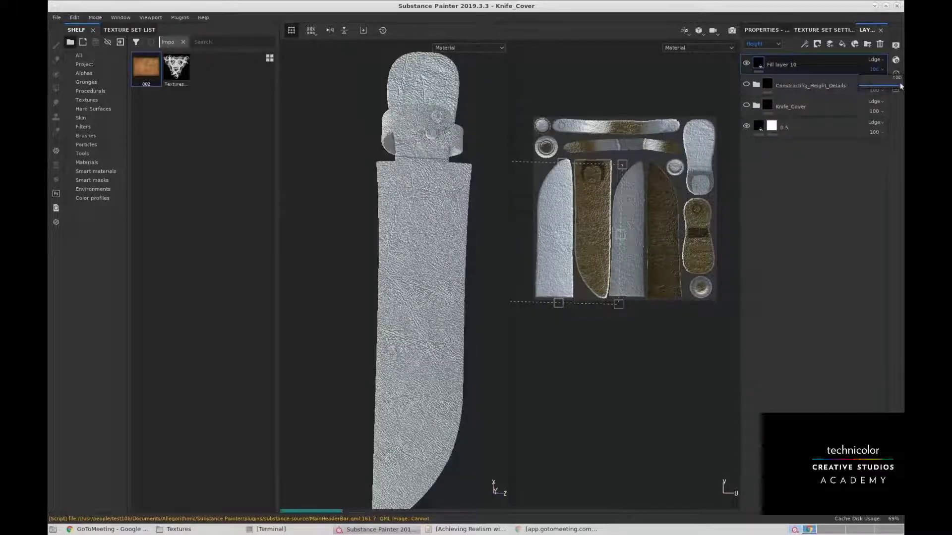
{"action": "left_click_drag", "start_coordinate": [901, 86], "coordinate": [865, 88]}
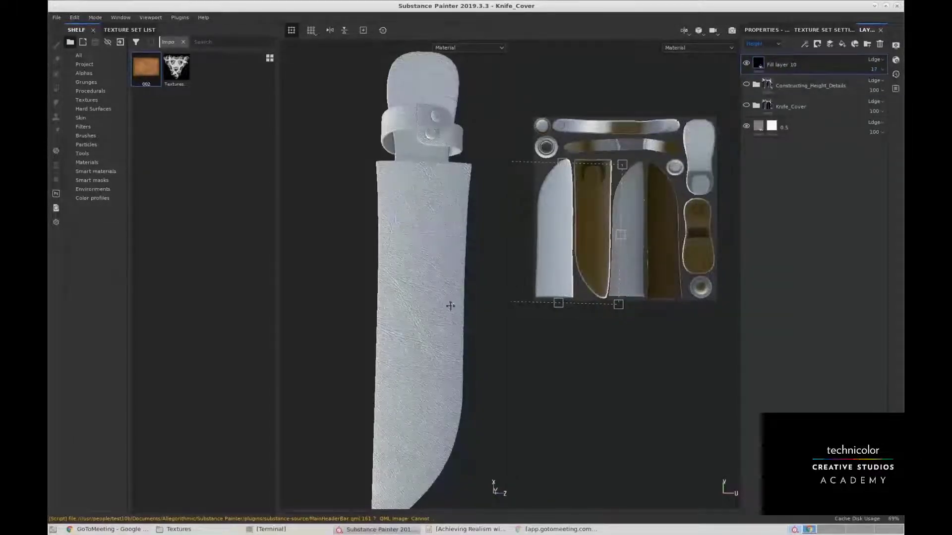
{"action": "scroll", "coordinate": [450, 306], "scroll_direction": "up", "scroll_amount": 6}
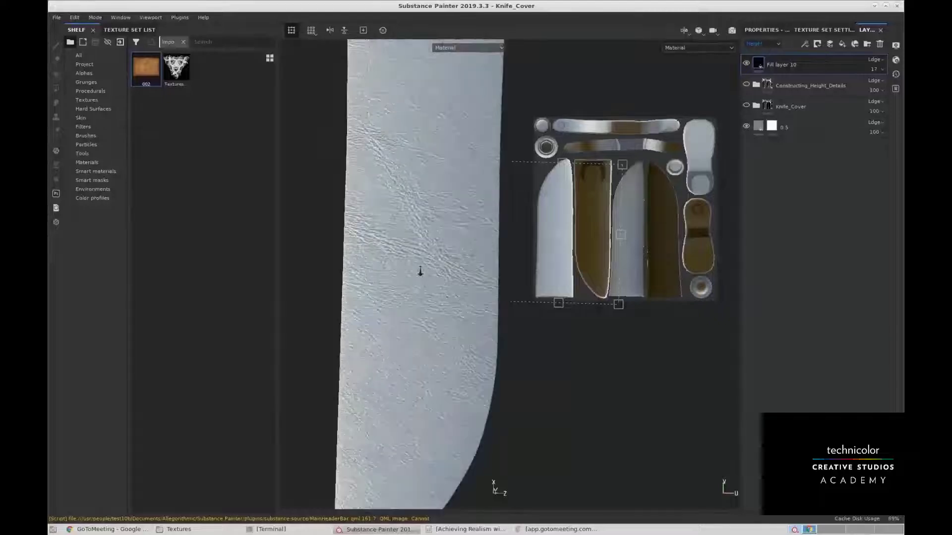
{"action": "scroll", "coordinate": [439, 227], "scroll_direction": "down", "scroll_amount": 4}
{"action": "left_click_drag", "start_coordinate": [439, 228], "coordinate": [440, 312], "text": "alt"}
{"action": "scroll", "coordinate": [462, 273], "scroll_direction": "up", "scroll_amount": 3}
{"action": "scroll", "coordinate": [448, 300], "scroll_direction": "down", "scroll_amount": 1}
{"action": "scroll", "coordinate": [400, 261], "scroll_direction": "down", "scroll_amount": 1}
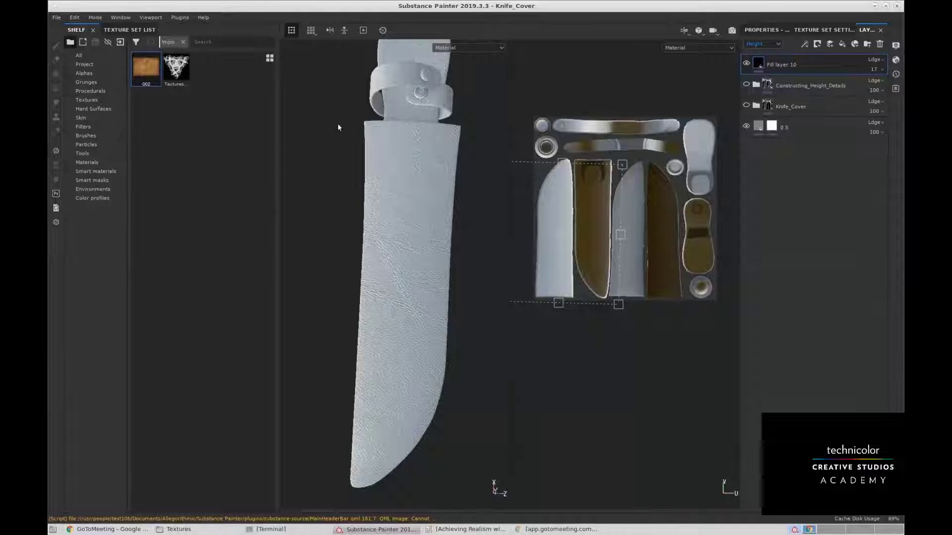
Hide the leather fill layer and show the Constructing_Height_Details group.
{"action": "left_click", "coordinate": [746, 63]}
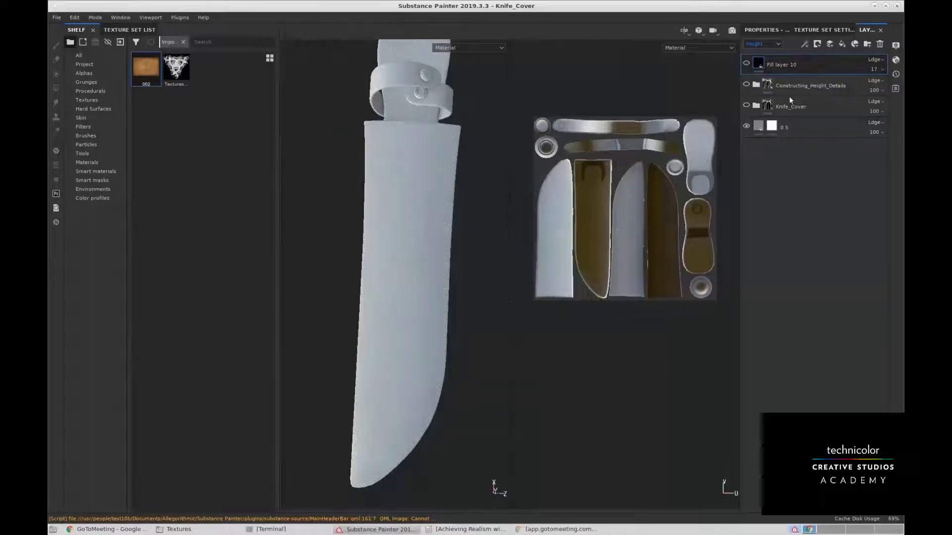
{"action": "left_click", "coordinate": [746, 85]}
Examine the finished ornament, stitching and crease details on the knife cover from several angles.
{"action": "middle_click_drag", "start_coordinate": [418, 159], "coordinate": [418, 234], "text": "alt"}
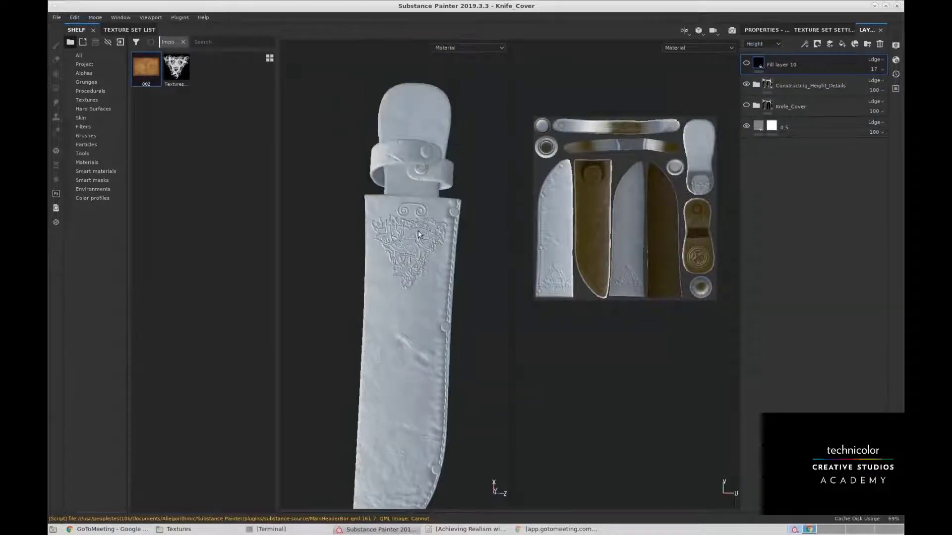
{"action": "middle_click_drag", "start_coordinate": [410, 359], "coordinate": [422, 253], "text": "alt"}
{"action": "right_click_drag", "start_coordinate": [431, 258], "coordinate": [472, 302], "text": "alt"}
{"action": "middle_click_drag", "start_coordinate": [414, 151], "coordinate": [414, 225], "text": "alt"}
{"action": "right_click_drag", "start_coordinate": [405, 206], "coordinate": [433, 235], "text": "alt"}
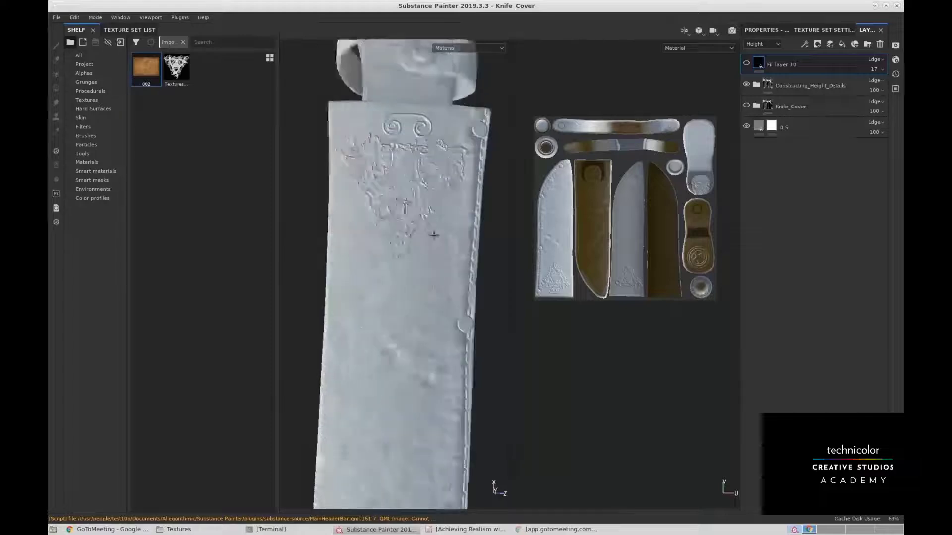
{"action": "middle_click_drag", "start_coordinate": [434, 234], "coordinate": [446, 284], "text": "alt"}
{"action": "right_click_drag", "start_coordinate": [423, 228], "coordinate": [440, 260], "text": "alt"}
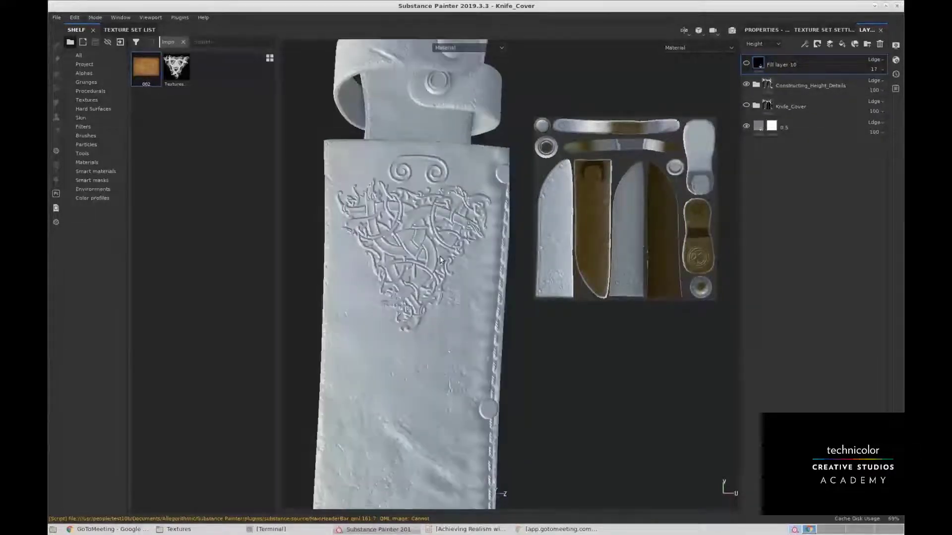
{"action": "left_click_drag", "start_coordinate": [441, 261], "coordinate": [455, 178], "text": "alt"}
{"action": "middle_click_drag", "start_coordinate": [455, 178], "coordinate": [472, 225], "text": "alt"}
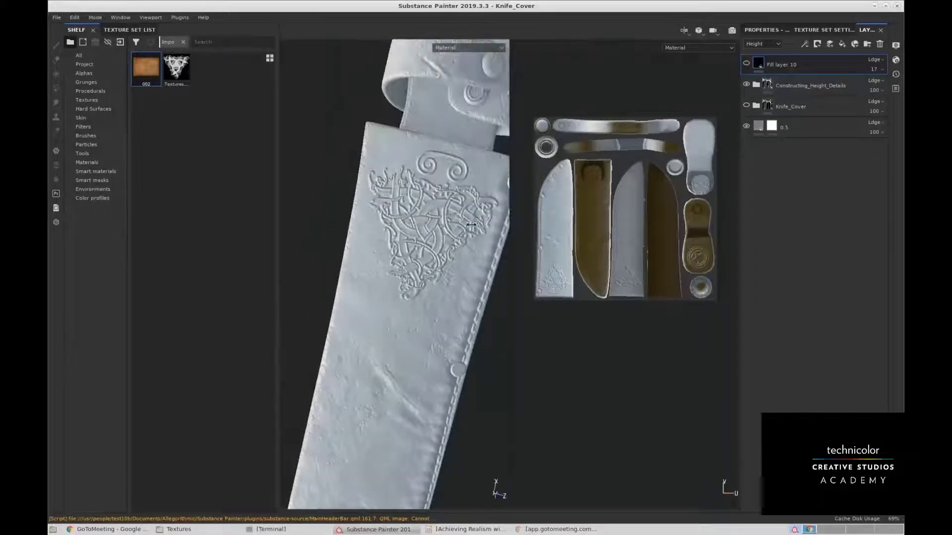
{"action": "left_click_drag", "start_coordinate": [471, 225], "coordinate": [441, 286], "text": "alt"}
{"action": "middle_click_drag", "start_coordinate": [440, 286], "coordinate": [429, 259], "text": "alt"}
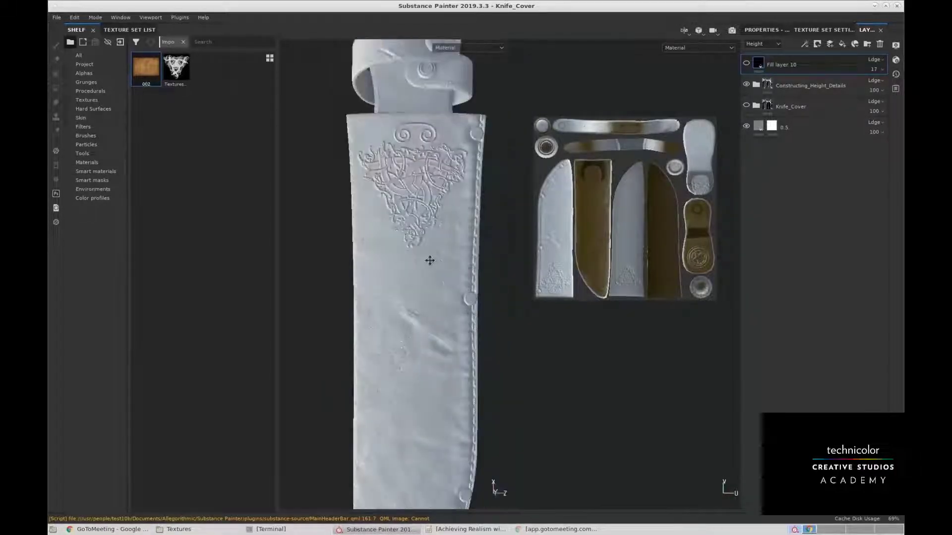
{"action": "left_click_drag", "start_coordinate": [429, 260], "coordinate": [401, 227], "text": "alt"}
{"action": "middle_click_drag", "start_coordinate": [401, 227], "coordinate": [410, 263], "text": "alt"}
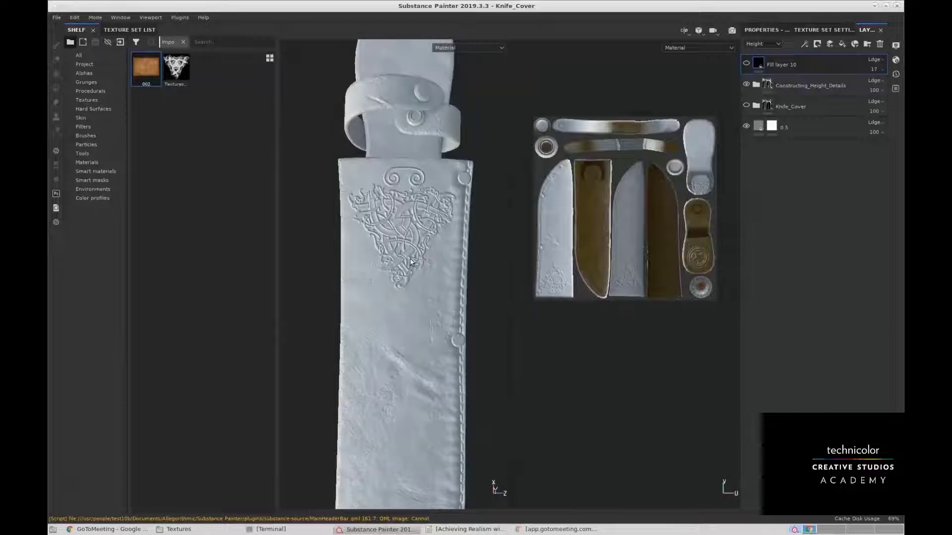
{"action": "left_click_drag", "start_coordinate": [438, 311], "coordinate": [429, 262], "text": "alt"}
Hide the Constructing_Height_Details group and add a new fill layer above the leather fill layer.
{"action": "left_click", "coordinate": [746, 85]}
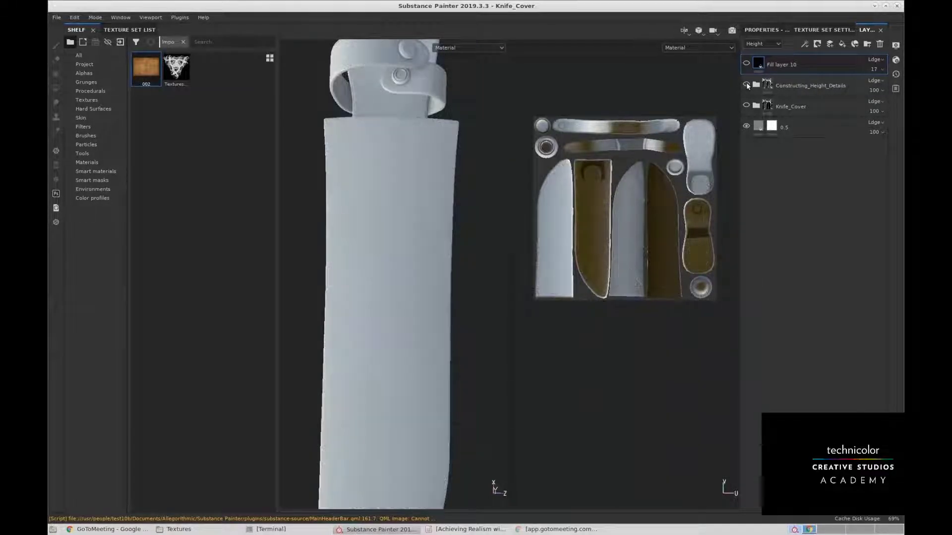
{"action": "middle_click_drag", "start_coordinate": [431, 240], "coordinate": [441, 230], "text": "alt"}
{"action": "scroll", "coordinate": [441, 231], "scroll_direction": "down", "scroll_amount": 1}
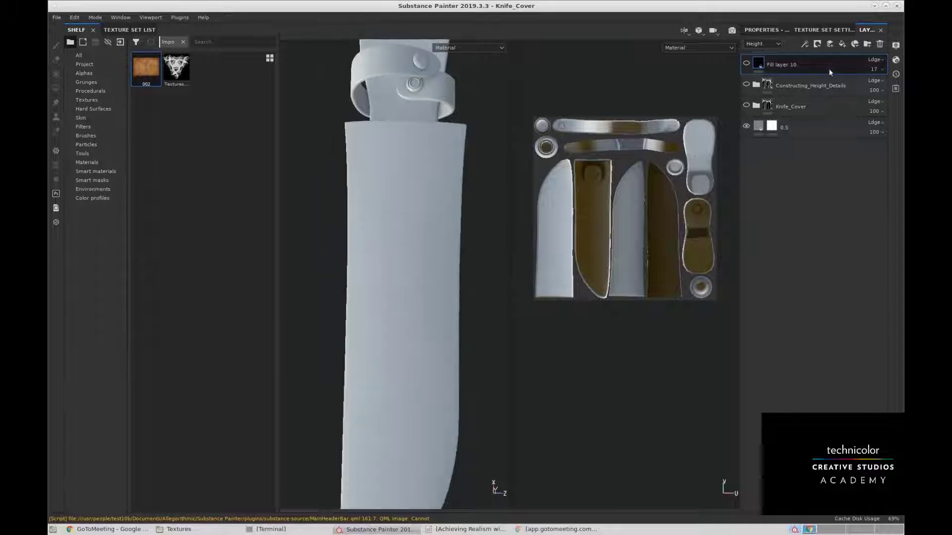
{"action": "left_click", "coordinate": [843, 45]}
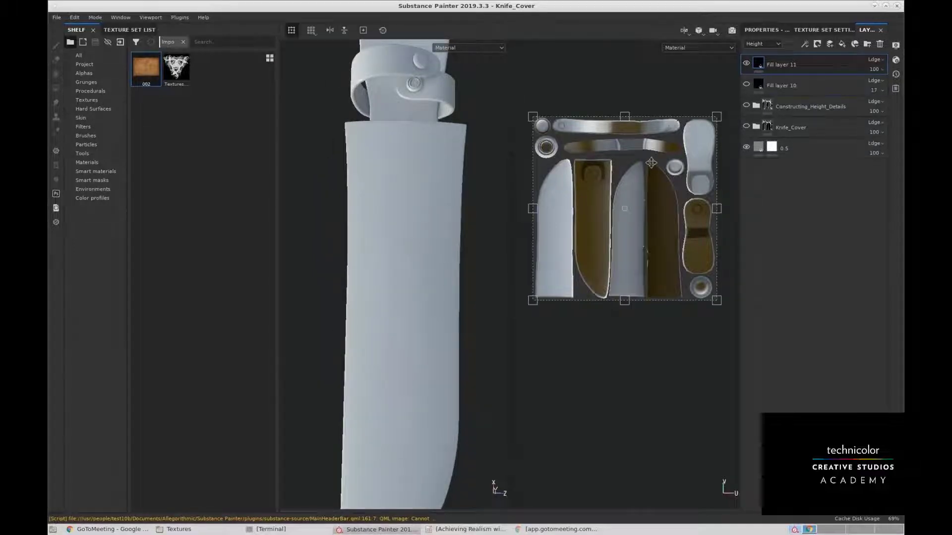
{"action": "middle_click_drag", "start_coordinate": [447, 220], "coordinate": [453, 250], "text": "alt"}
{"action": "right_click_drag", "start_coordinate": [453, 251], "coordinate": [430, 233], "text": "alt"}
{"action": "middle_click_drag", "start_coordinate": [446, 290], "coordinate": [444, 245], "text": "alt"}
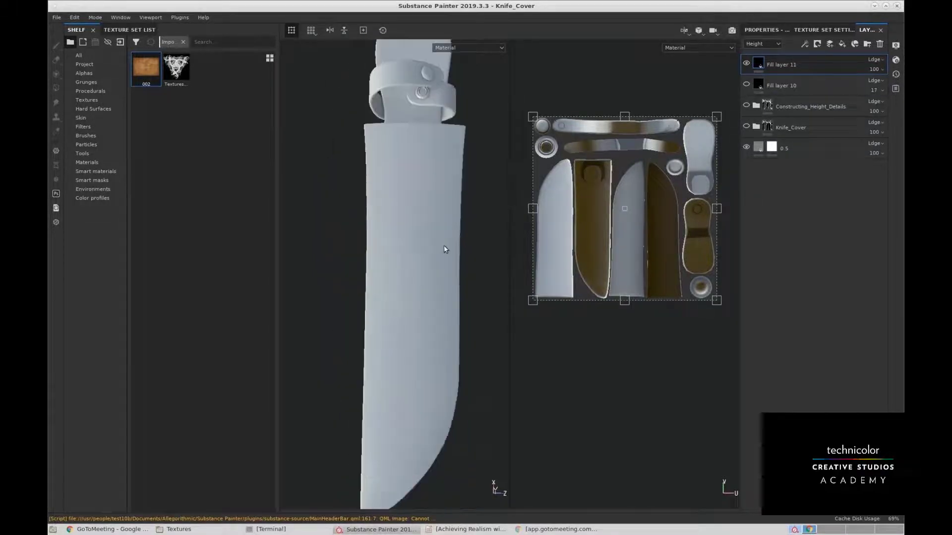
{"action": "right_click_drag", "start_coordinate": [444, 245], "coordinate": [416, 221], "text": "alt"}
{"action": "mouse_move", "coordinate": [415, 221]}
{"action": "left_mouse_down", "text": "alt"}
{"action": "mouse_move", "coordinate": [437, 233]}
{"action": "mouse_move", "coordinate": [446, 144]}
{"action": "mouse_move", "coordinate": [359, 187]}
{"action": "mouse_move", "coordinate": [362, 206]}
{"action": "mouse_move", "coordinate": [404, 216]}
{"action": "mouse_move", "coordinate": [409, 231]}
{"action": "left_mouse_up", "text": "alt"}
{"action": "right_click_drag", "start_coordinate": [408, 231], "coordinate": [470, 288], "text": "alt"}
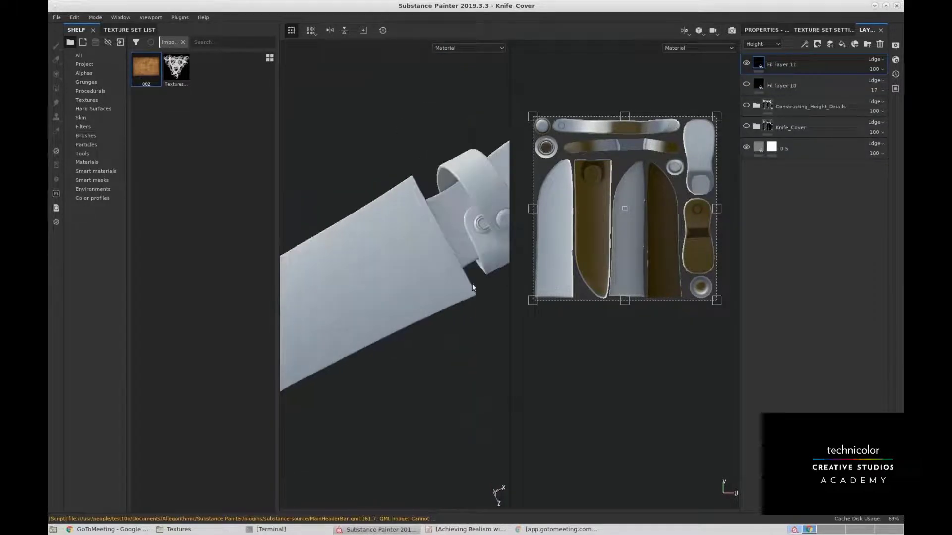
{"action": "middle_click_drag", "start_coordinate": [470, 287], "coordinate": [401, 284], "text": "alt"}
{"action": "mouse_move", "coordinate": [401, 283]}
{"action": "left_mouse_down", "text": "alt"}
{"action": "mouse_move", "coordinate": [415, 211]}
{"action": "mouse_move", "coordinate": [402, 293]}
{"action": "left_mouse_up", "text": "alt"}
{"action": "middle_click_drag", "start_coordinate": [403, 293], "coordinate": [418, 233], "text": "alt"}
{"action": "right_click_drag", "start_coordinate": [418, 233], "coordinate": [384, 213], "text": "alt"}
{"action": "middle_click_drag", "start_coordinate": [409, 241], "coordinate": [424, 170], "text": "alt"}
{"action": "left_click_drag", "start_coordinate": [412, 260], "coordinate": [431, 293], "text": "alt"}
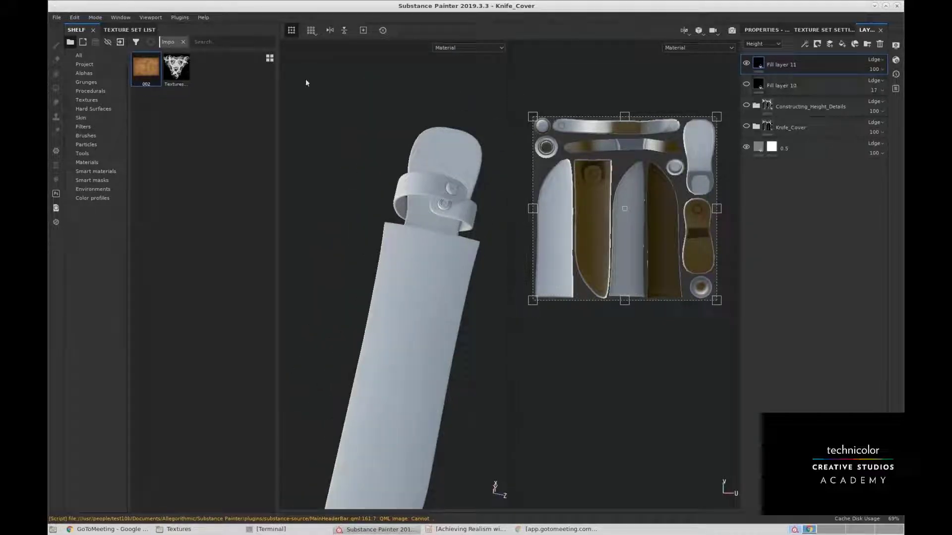
Limit the new fill layer to the height channel and set its uniform height to about 0.4753.
{"action": "left_click", "coordinate": [178, 69]}
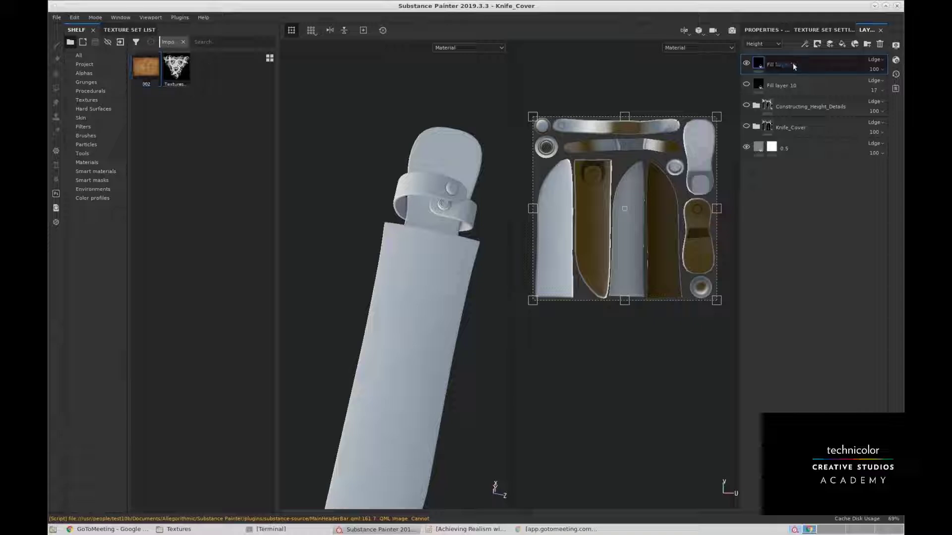
{"action": "left_click", "coordinate": [756, 43]}
{"action": "left_click", "coordinate": [721, 73]}
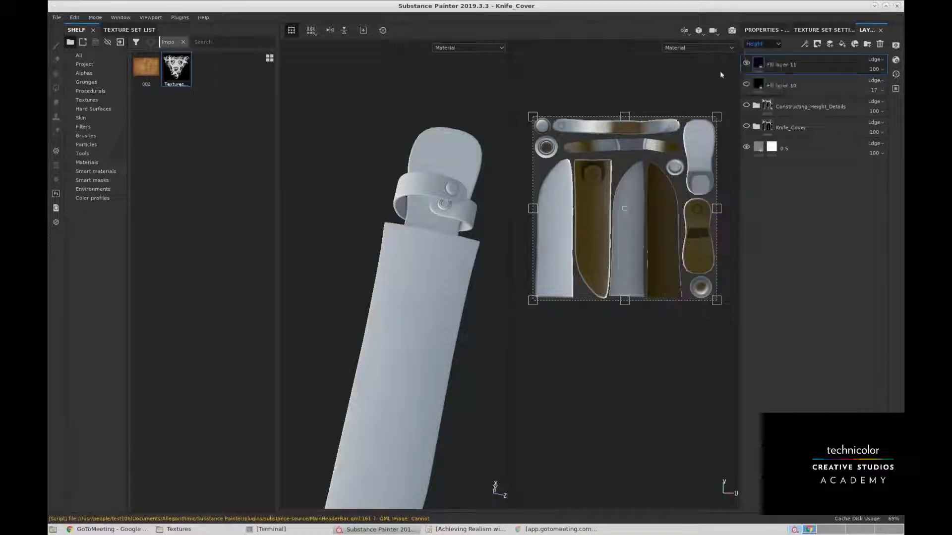
{"action": "left_click", "coordinate": [765, 31]}
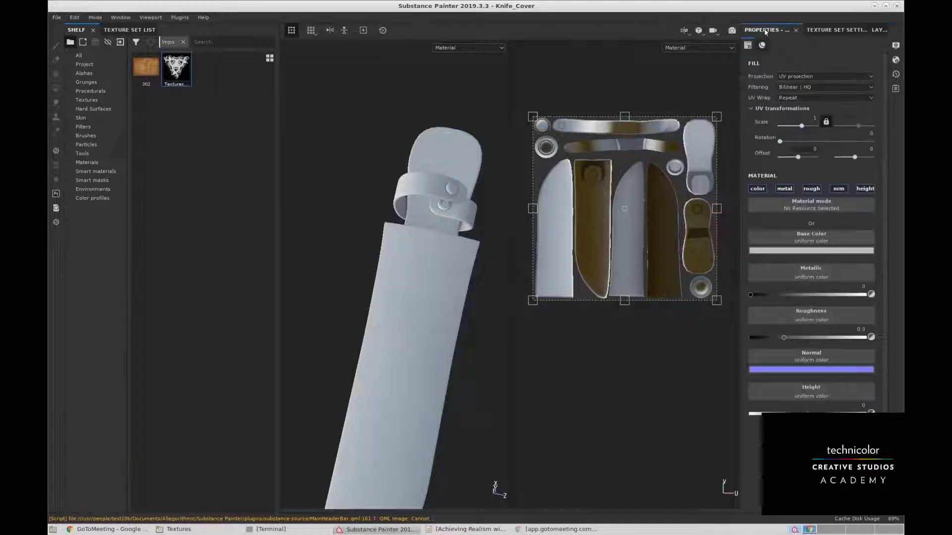
{"action": "left_click", "coordinate": [757, 188]}
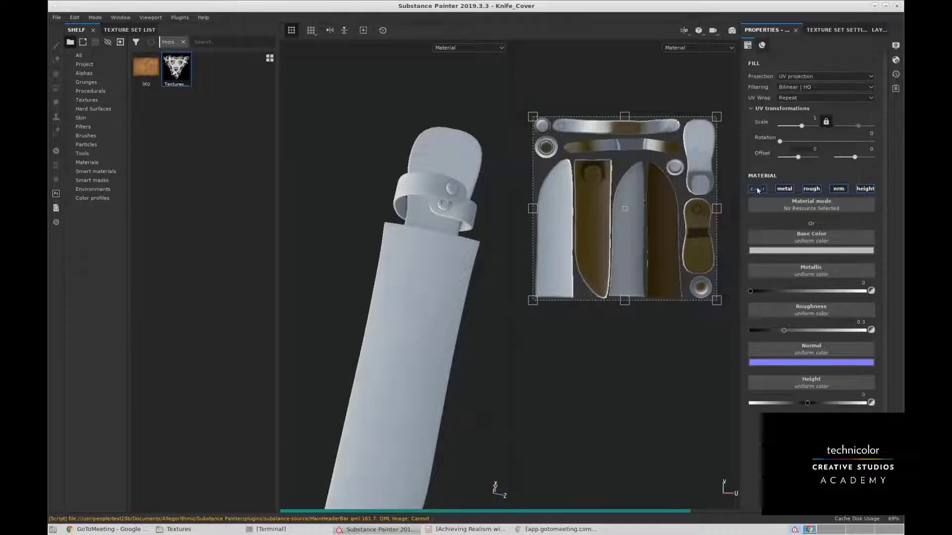
{"action": "left_click", "coordinate": [784, 189]}
{"action": "left_click", "coordinate": [811, 189]}
{"action": "left_click", "coordinate": [838, 188]}
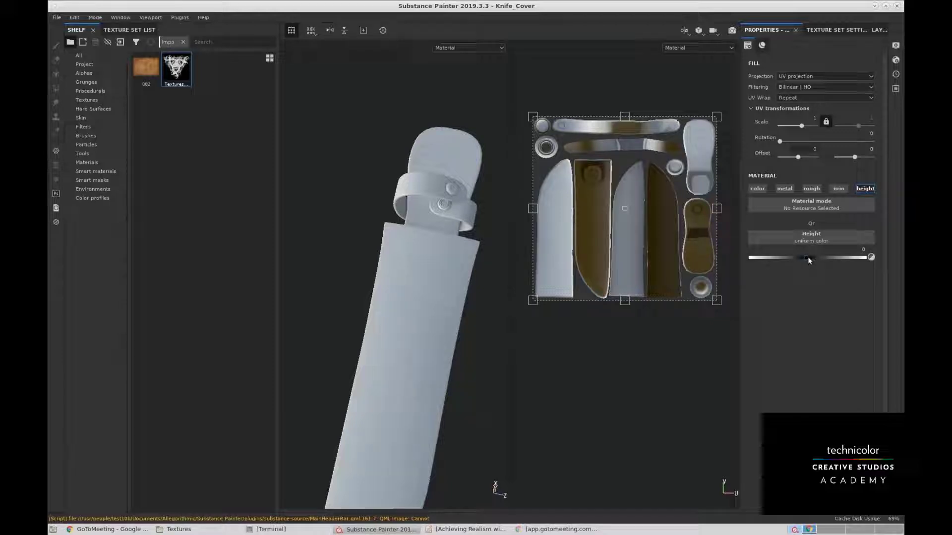
{"action": "left_click_drag", "start_coordinate": [807, 257], "coordinate": [834, 257]}
{"action": "left_click_drag", "start_coordinate": [479, 305], "coordinate": [465, 268], "text": "alt"}
{"action": "middle_click_drag", "start_coordinate": [465, 268], "coordinate": [464, 290], "text": "alt"}
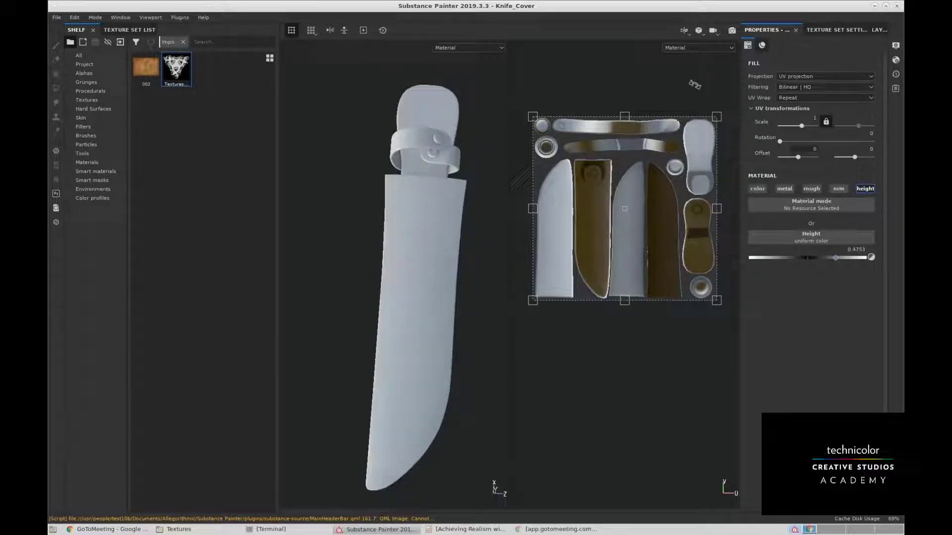
Add a black mask to the new fill layer and activate the paint brush, with the whole knife cover in view.
{"action": "left_click", "coordinate": [878, 31]}
{"action": "right_click", "coordinate": [822, 61]}
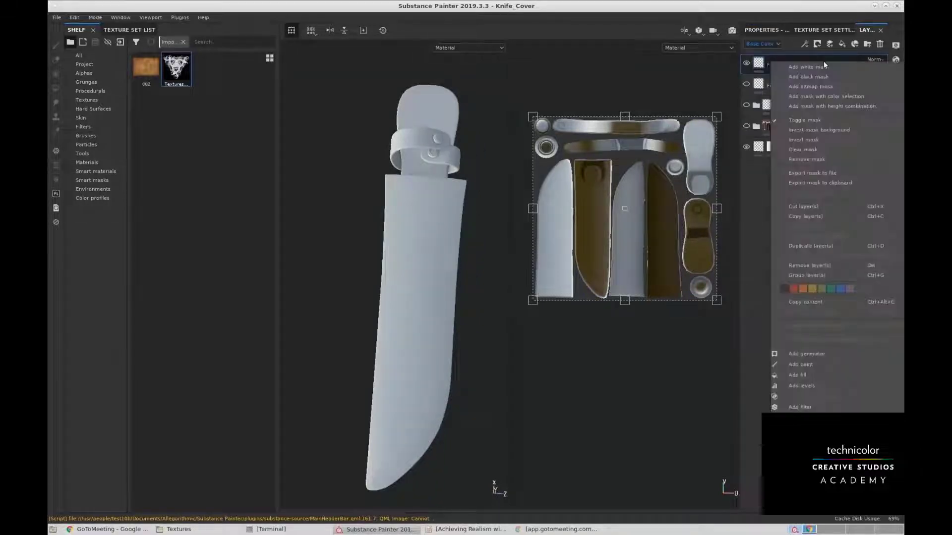
{"action": "left_click", "coordinate": [807, 77]}
{"action": "key", "text": "1"}
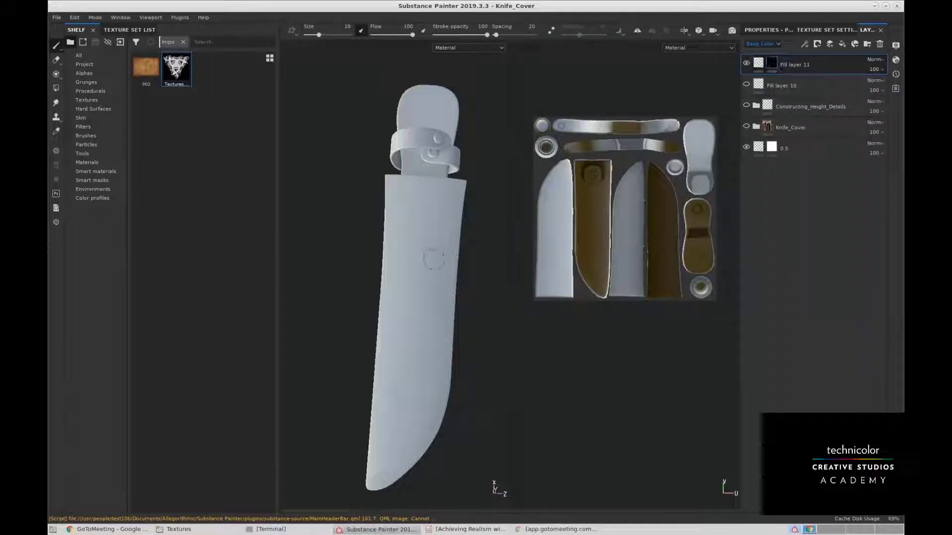
{"action": "left_click_drag", "start_coordinate": [433, 258], "coordinate": [474, 235], "text": "alt"}
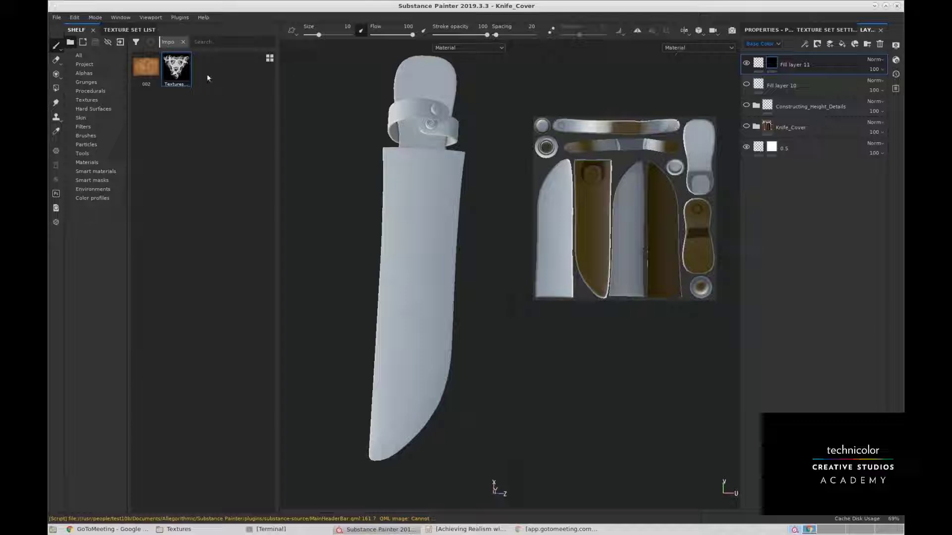
{"action": "mouse_move", "coordinate": [436, 201]}
{"action": "left_mouse_down", "text": "alt"}
{"action": "mouse_move", "coordinate": [431, 217]}
{"action": "mouse_move", "coordinate": [459, 200]}
{"action": "left_mouse_up", "text": "alt"}
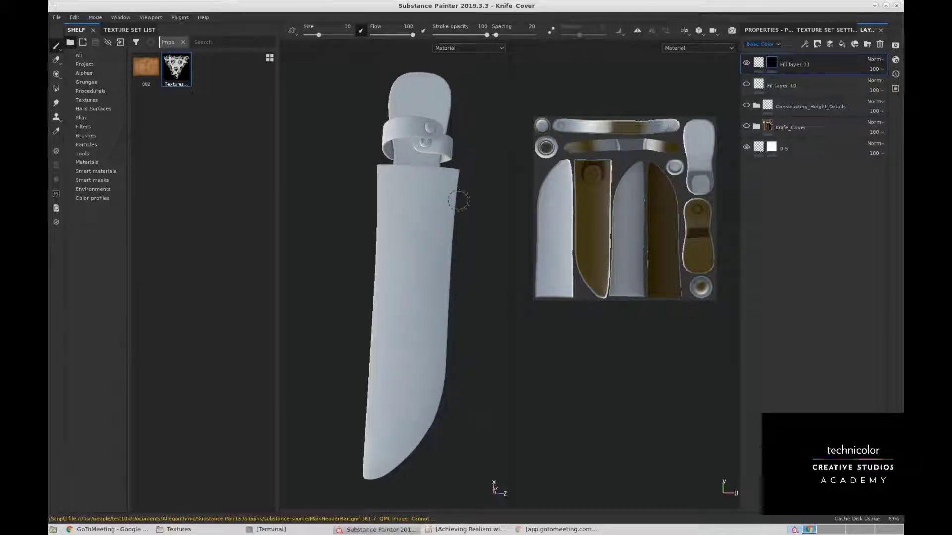
Filter the shelf to the Alphas category and browse the available alphas.
{"action": "left_click", "coordinate": [92, 57]}
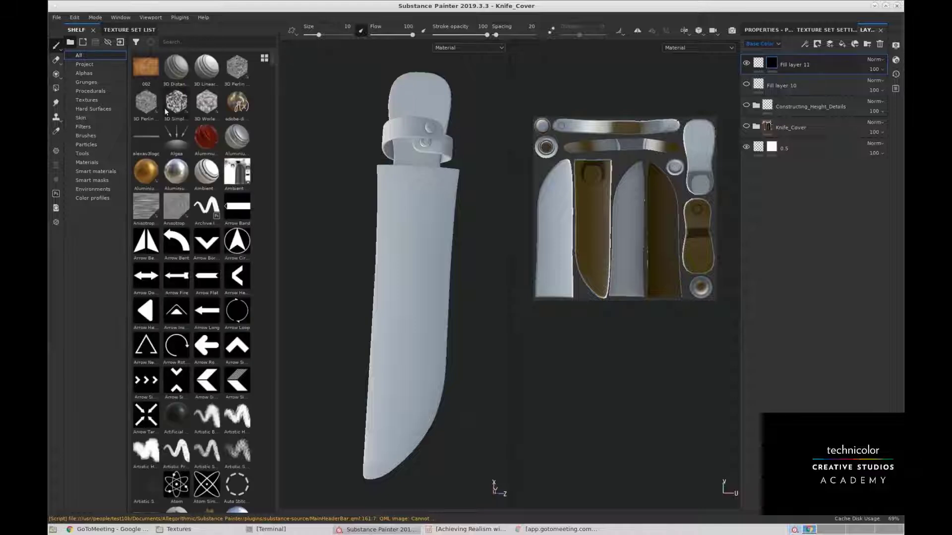
{"action": "left_click", "coordinate": [96, 74]}
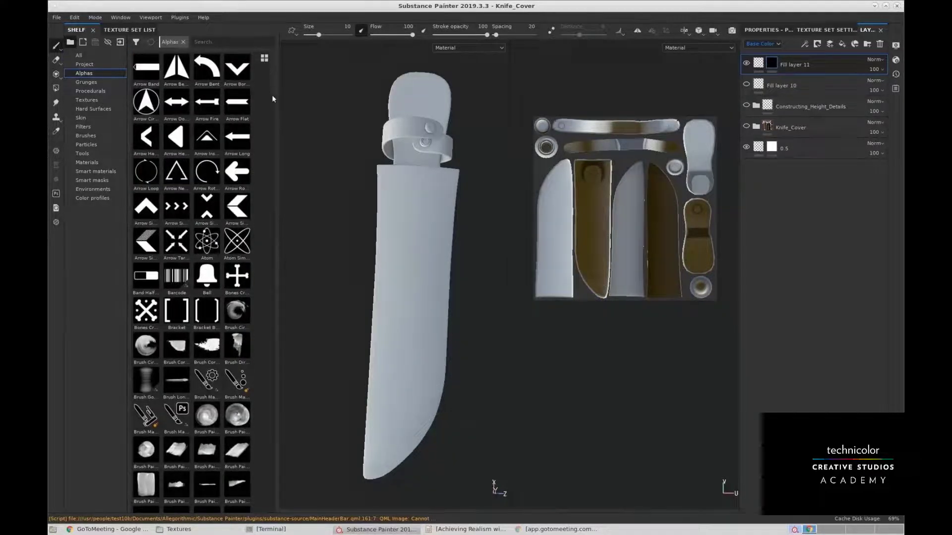
{"action": "scroll", "coordinate": [271, 99], "scroll_direction": "down", "scroll_amount": 5}
Import TexturesCom_VikingSet02_01_2K_3dbrush.tif from the Textures folder as an alpha into the Knife_Cover project.
{"action": "left_click", "coordinate": [203, 531]}
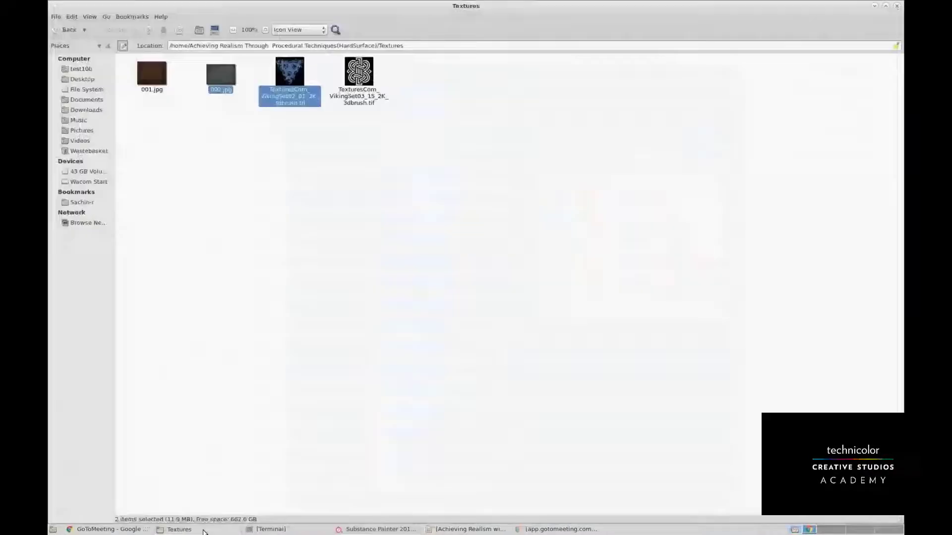
{"action": "mouse_move", "coordinate": [289, 72]}
{"action": "left_mouse_down"}
{"action": "mouse_move", "coordinate": [385, 532]}
{"action": "mouse_move", "coordinate": [420, 384]}
{"action": "mouse_move", "coordinate": [383, 532]}
{"action": "mouse_move", "coordinate": [212, 223]}
{"action": "left_mouse_up"}
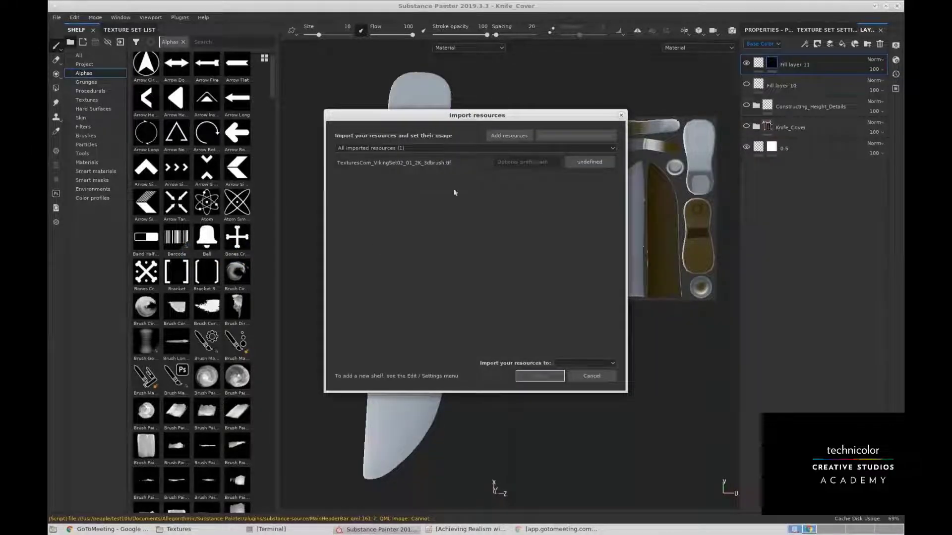
{"action": "left_click", "coordinate": [585, 163]}
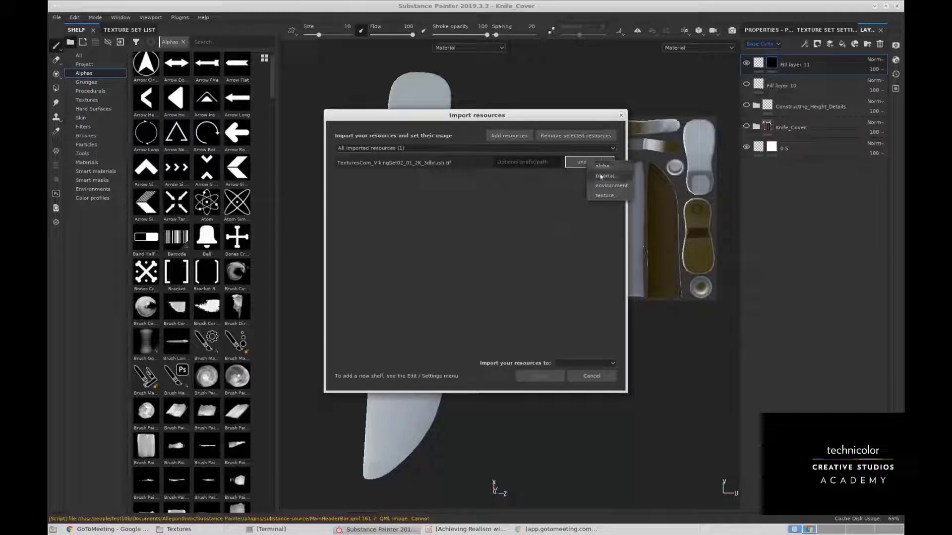
{"action": "left_click", "coordinate": [602, 166]}
{"action": "left_click", "coordinate": [597, 362]}
{"action": "left_click", "coordinate": [582, 378]}
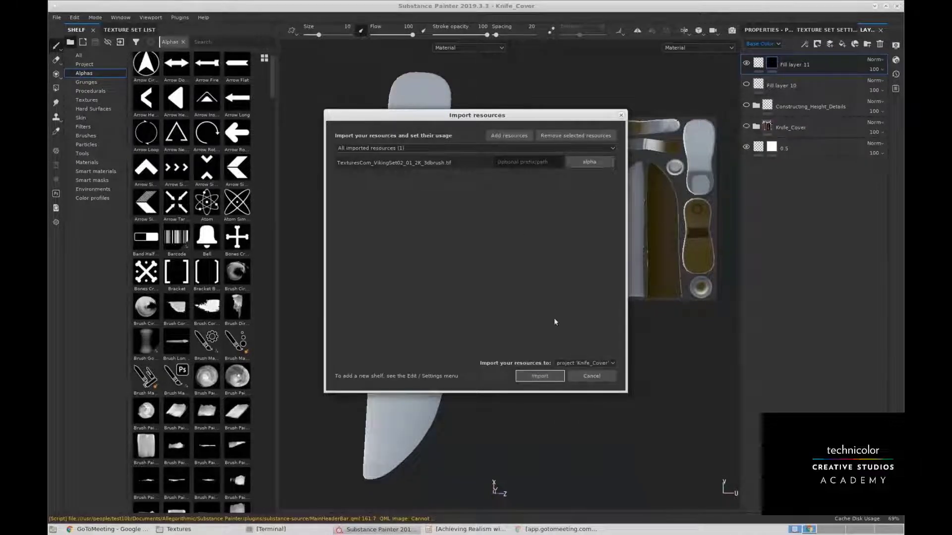
{"action": "left_click", "coordinate": [543, 378]}
Stamp the imported Viking ornament alpha near the sheath's opening, with brush size about 33.14 and size pen pressure off.
{"action": "left_click", "coordinate": [149, 66]}
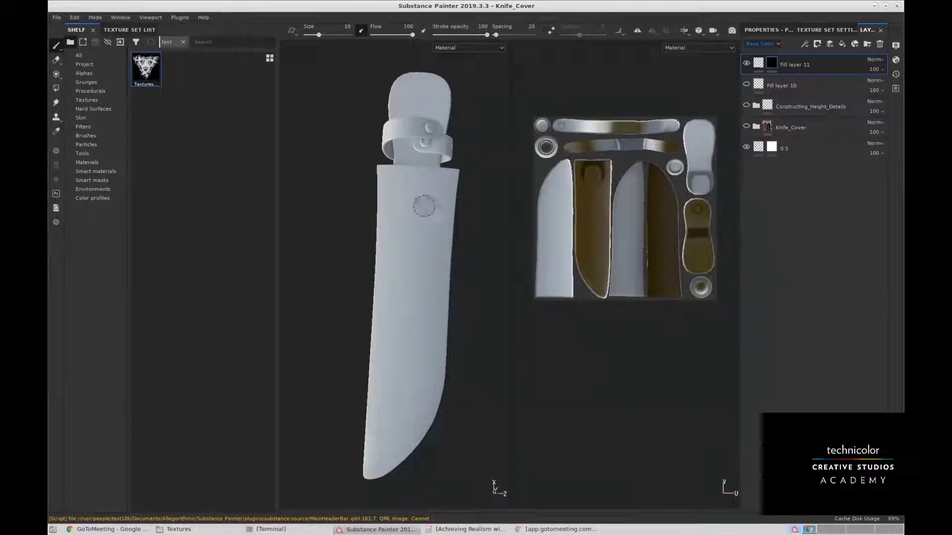
{"action": "right_click_drag", "start_coordinate": [419, 208], "coordinate": [446, 210], "text": "ctrl"}
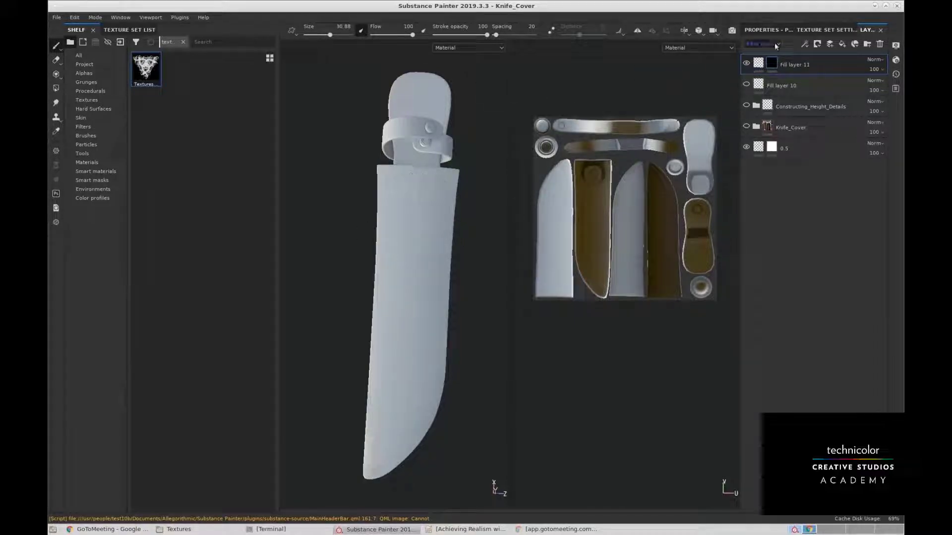
{"action": "left_click", "coordinate": [762, 30]}
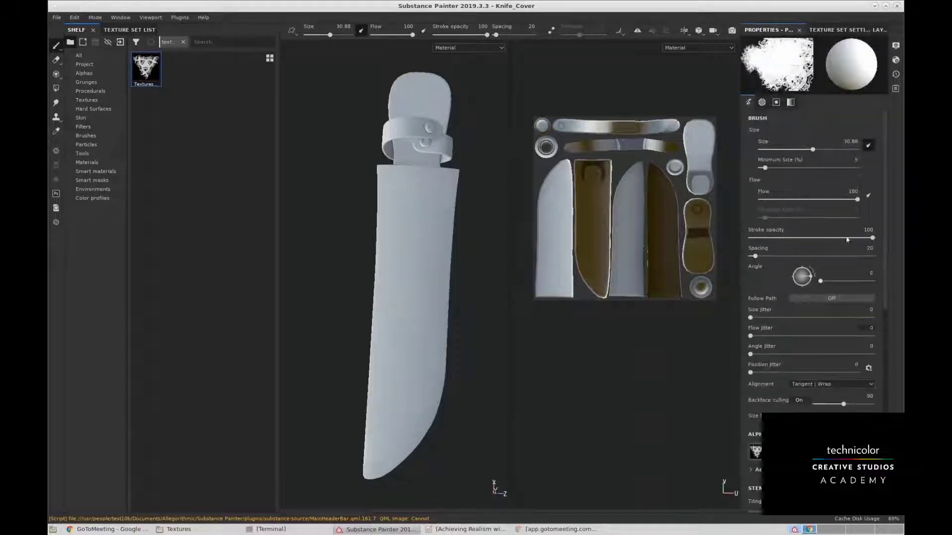
{"action": "left_click", "coordinate": [868, 146]}
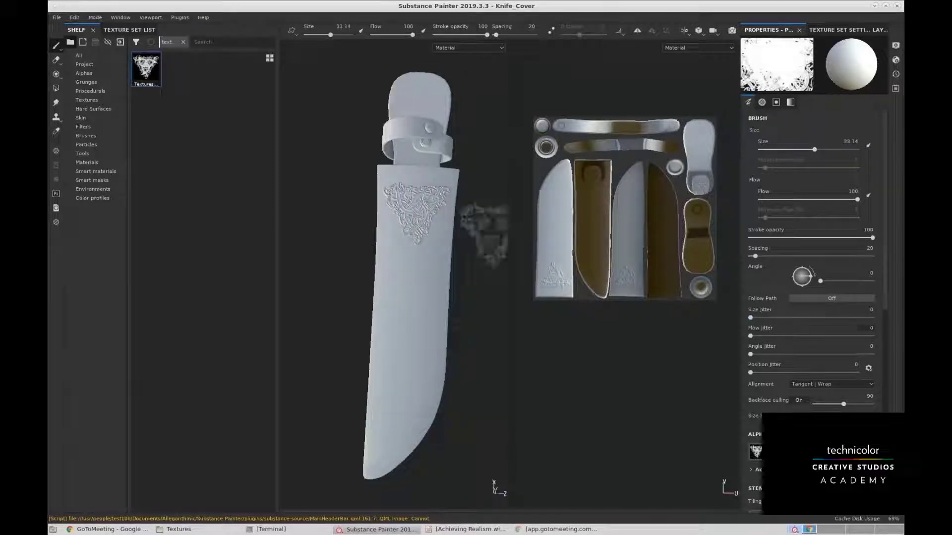
Inspect the stamped ornament up close and make the leather layer, Fill layer 10, visible beneath it.
{"action": "mouse_move", "coordinate": [493, 238]}
{"action": "left_mouse_down", "text": "alt"}
{"action": "mouse_move", "coordinate": [456, 240]}
{"action": "mouse_move", "coordinate": [418, 207]}
{"action": "mouse_move", "coordinate": [427, 210]}
{"action": "left_mouse_up", "text": "alt"}
{"action": "right_click_drag", "start_coordinate": [426, 210], "coordinate": [443, 214], "text": "alt"}
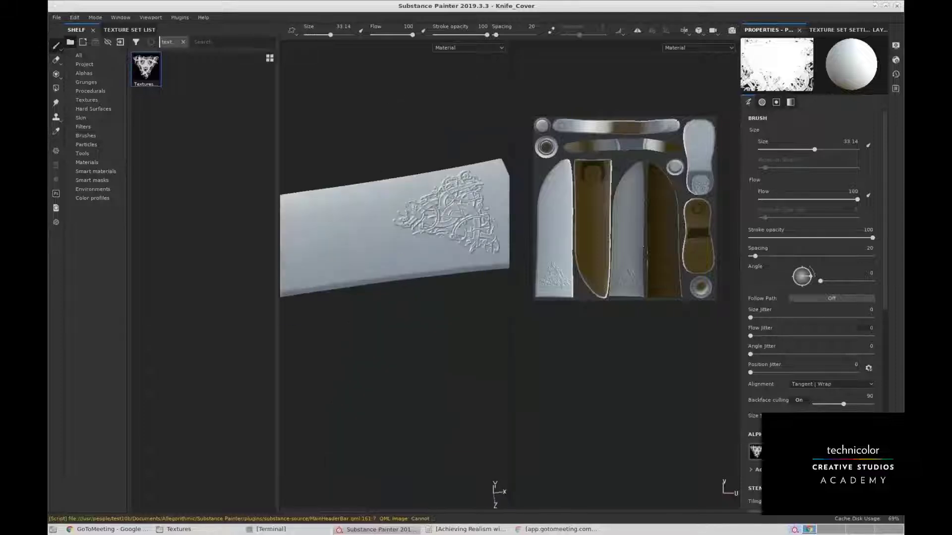
{"action": "left_click_drag", "start_coordinate": [443, 214], "coordinate": [446, 220], "text": "alt"}
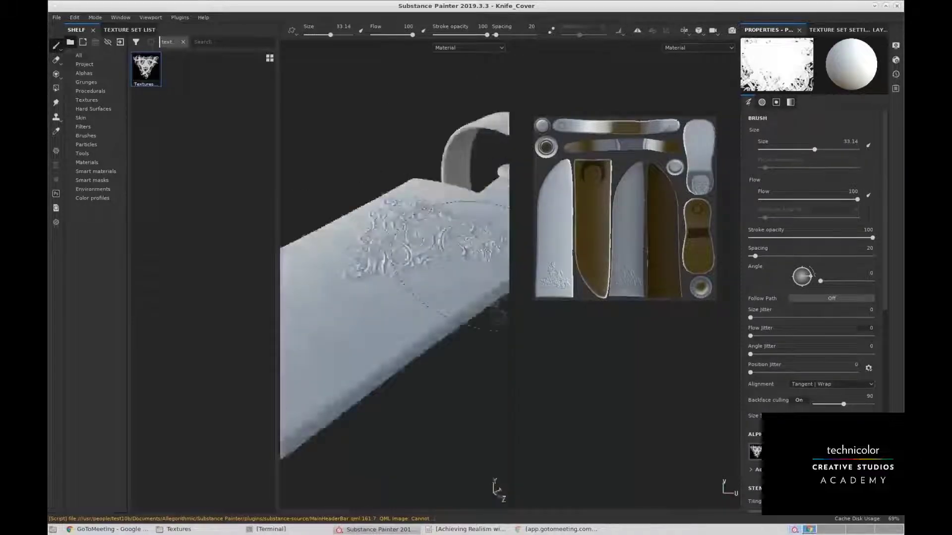
{"action": "mouse_move", "coordinate": [498, 317]}
{"action": "left_mouse_down", "text": "alt"}
{"action": "mouse_move", "coordinate": [380, 251]}
{"action": "mouse_move", "coordinate": [408, 240]}
{"action": "mouse_move", "coordinate": [429, 171]}
{"action": "mouse_move", "coordinate": [439, 292]}
{"action": "mouse_move", "coordinate": [418, 265]}
{"action": "mouse_move", "coordinate": [431, 259]}
{"action": "mouse_move", "coordinate": [389, 195]}
{"action": "mouse_move", "coordinate": [409, 243]}
{"action": "mouse_move", "coordinate": [415, 227]}
{"action": "mouse_move", "coordinate": [405, 222]}
{"action": "left_mouse_up", "text": "alt"}
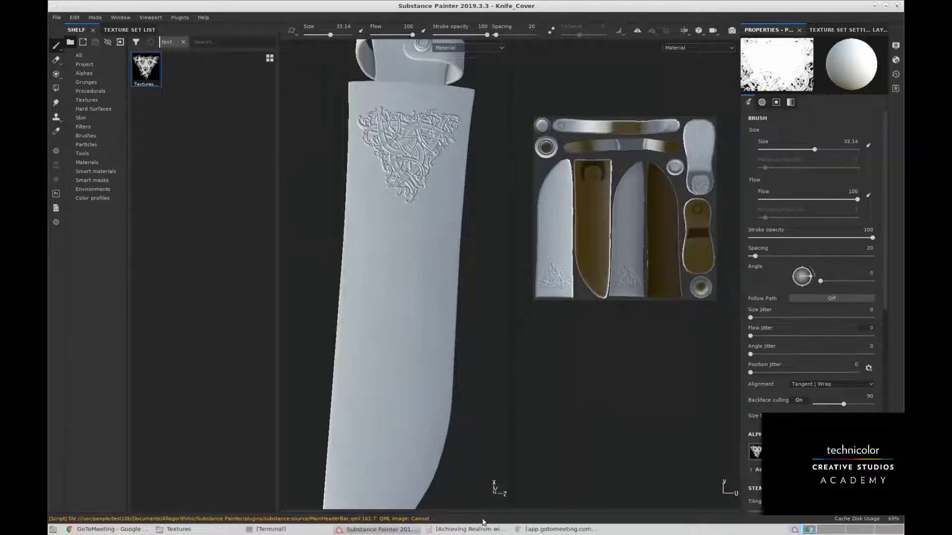
{"action": "left_click", "coordinate": [866, 29]}
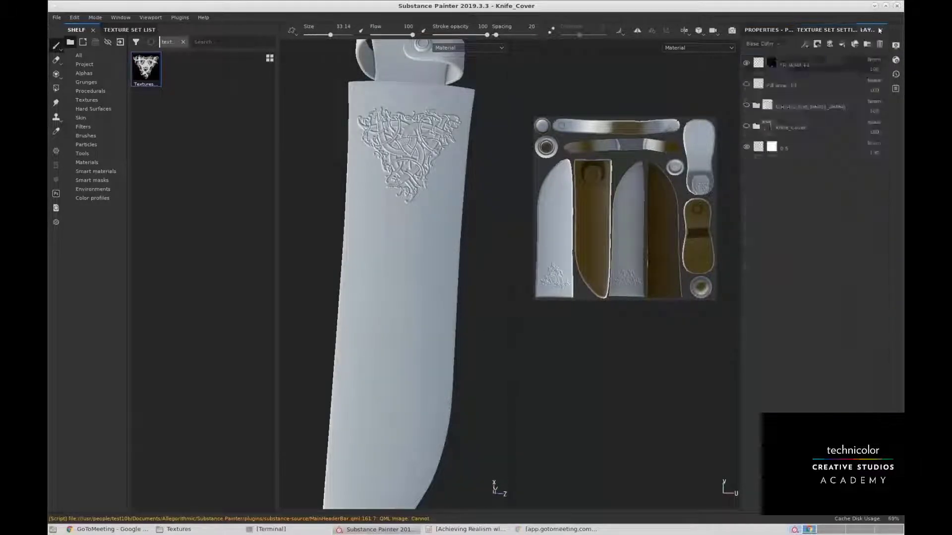
{"action": "left_click", "coordinate": [746, 86]}
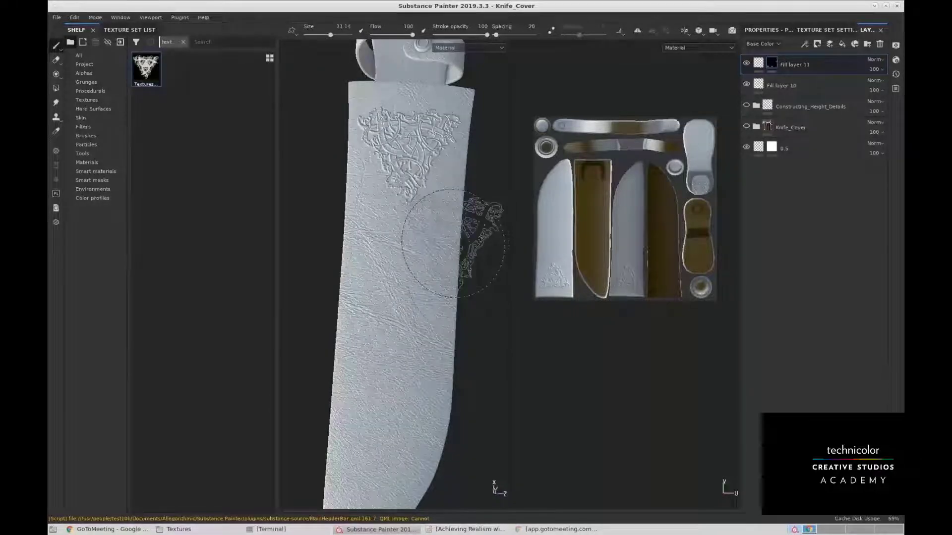
Select Fill layer 10 and switch the layer stack to the Height channel, checking the ornament over the leather.
{"action": "left_click_drag", "start_coordinate": [455, 292], "coordinate": [446, 337], "text": "alt"}
{"action": "right_click_drag", "start_coordinate": [446, 337], "coordinate": [391, 332], "text": "alt"}
{"action": "mouse_move", "coordinate": [391, 332]}
{"action": "middle_mouse_down", "text": "alt"}
{"action": "mouse_move", "coordinate": [428, 294]}
{"action": "mouse_move", "coordinate": [427, 362]}
{"action": "middle_mouse_up", "text": "alt"}
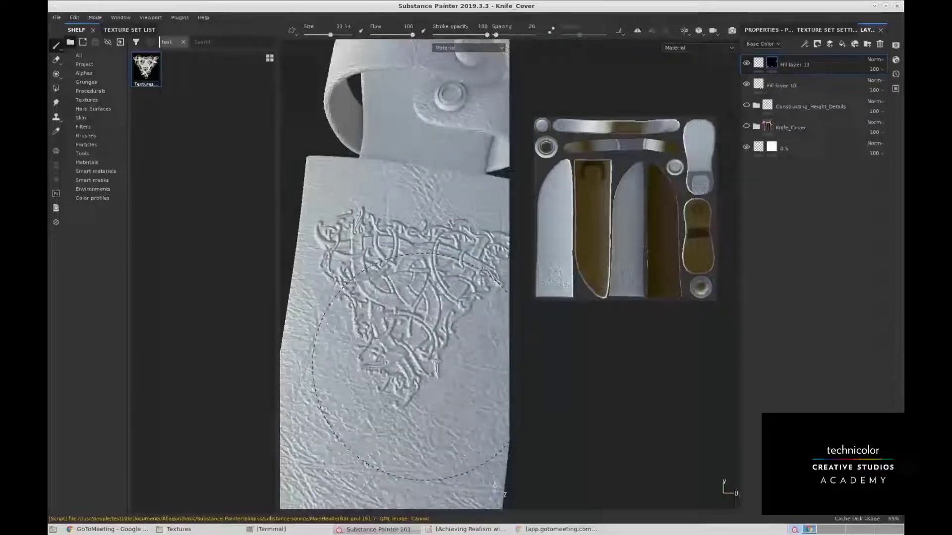
{"action": "left_click", "coordinate": [828, 89]}
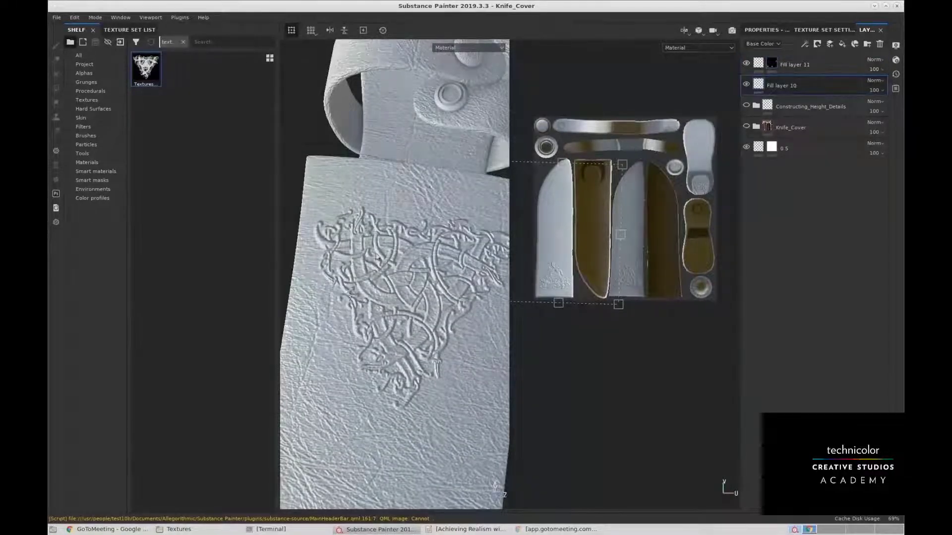
{"action": "left_click_drag", "start_coordinate": [421, 268], "coordinate": [457, 269], "text": "alt"}
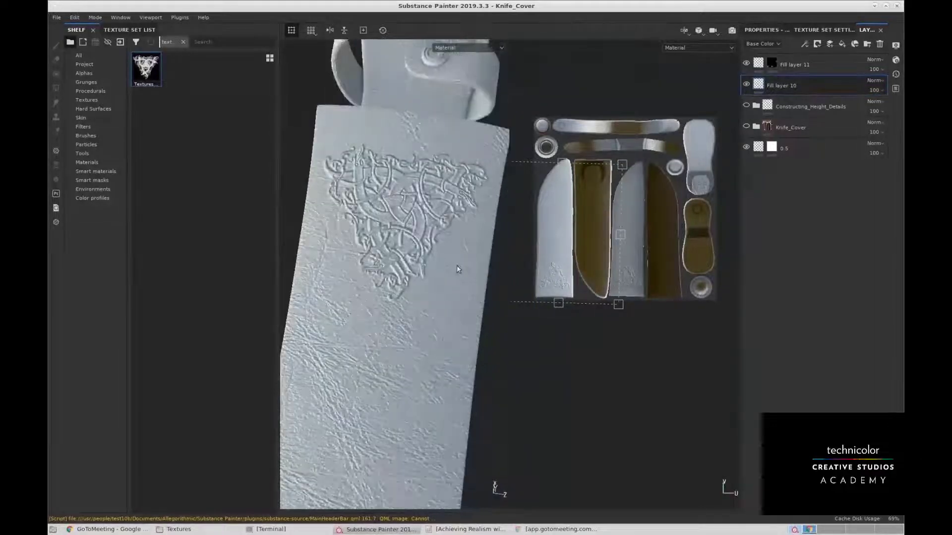
{"action": "left_click_drag", "start_coordinate": [456, 184], "coordinate": [368, 221], "text": "alt"}
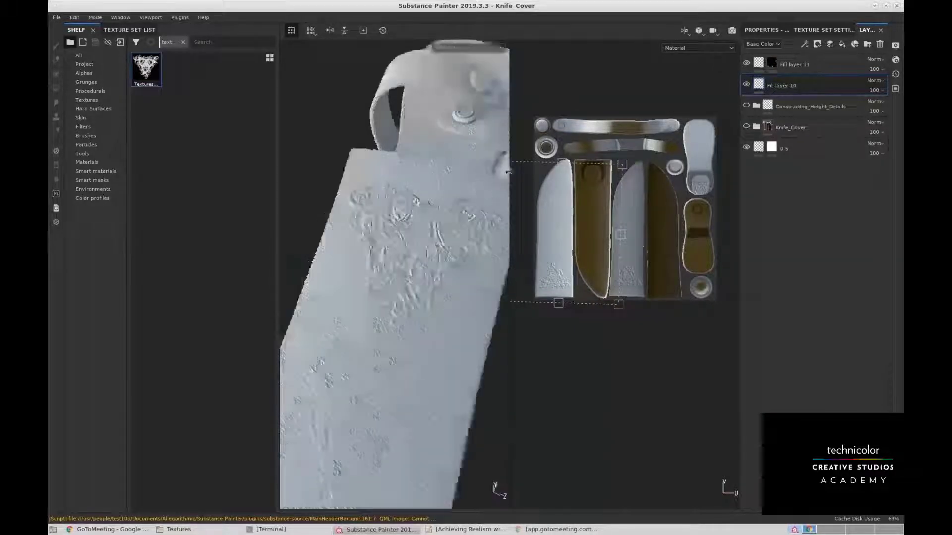
{"action": "left_click", "coordinate": [763, 44]}
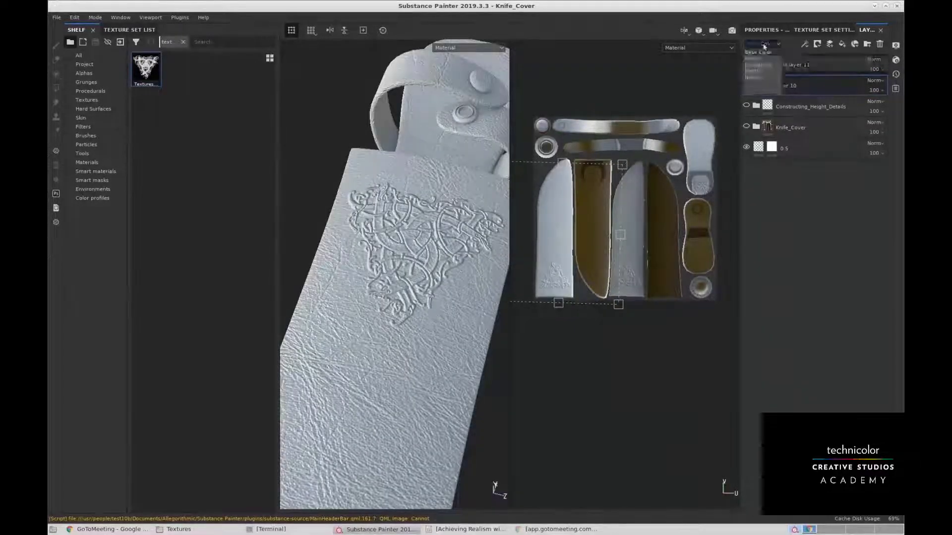
{"action": "left_click", "coordinate": [766, 53]}
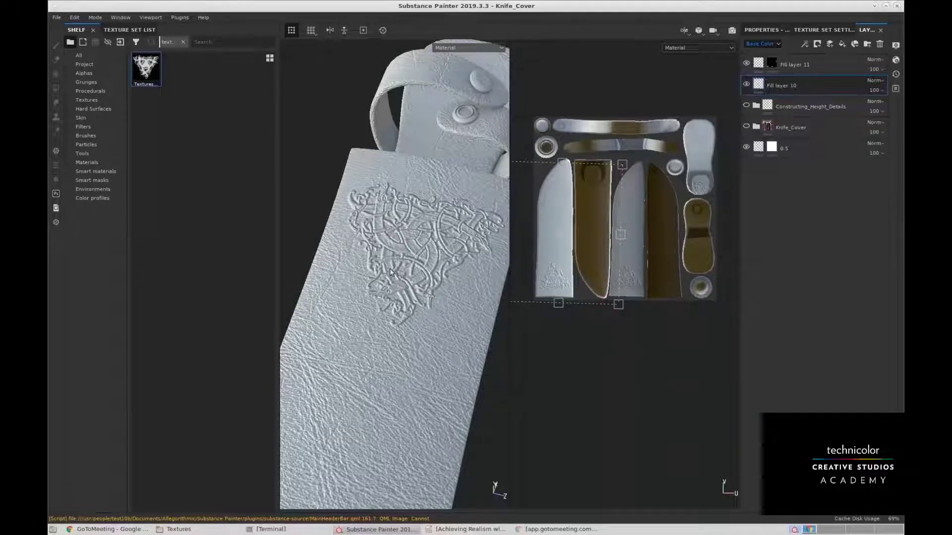
{"action": "left_click_drag", "start_coordinate": [390, 272], "coordinate": [422, 251], "text": "alt"}
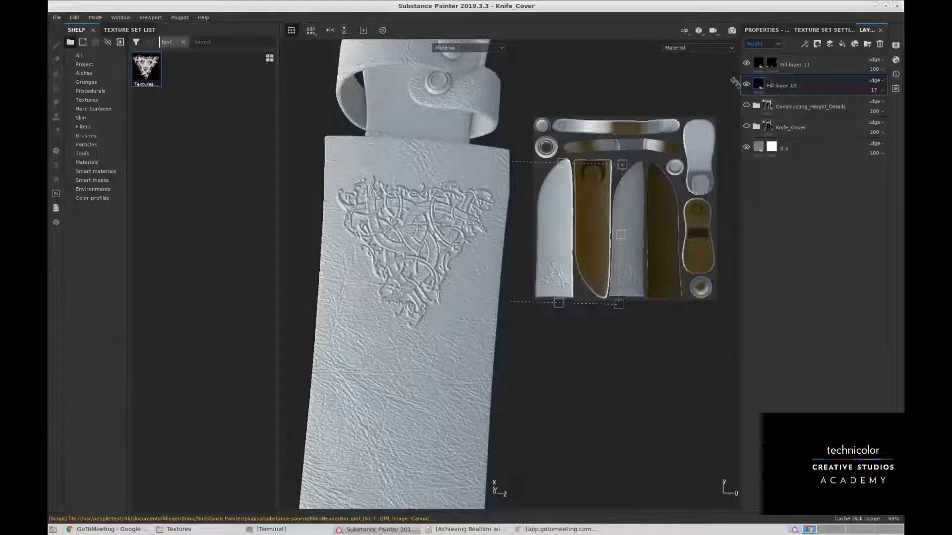
Select Fill layer 11 and examine from several angles how its ornament blends with the leather grain.
{"action": "left_click", "coordinate": [846, 67]}
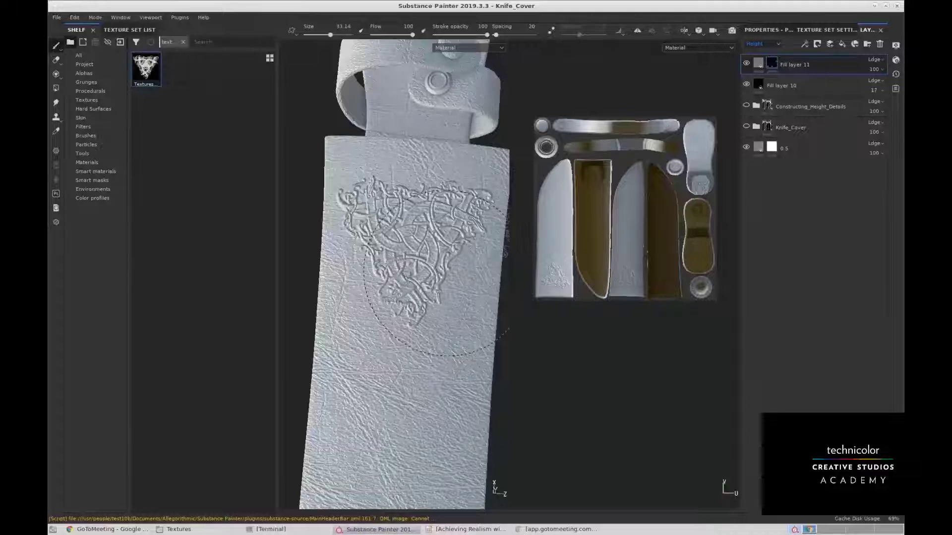
{"action": "scroll", "coordinate": [427, 338], "scroll_direction": "down", "scroll_amount": 1}
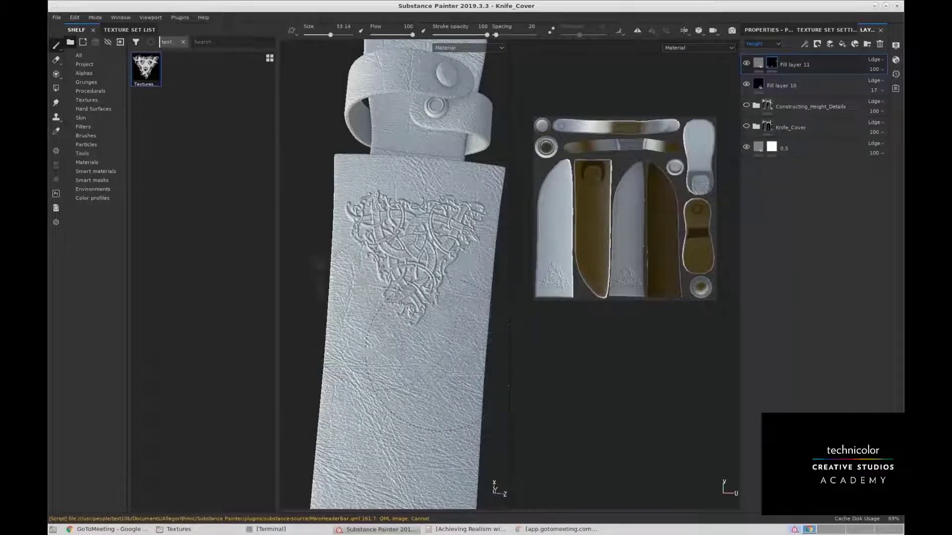
{"action": "mouse_move", "coordinate": [381, 313]}
{"action": "left_mouse_down", "text": "alt"}
{"action": "mouse_move", "coordinate": [436, 336]}
{"action": "mouse_move", "coordinate": [395, 314]}
{"action": "left_mouse_up", "text": "alt"}
{"action": "right_click_drag", "start_coordinate": [395, 314], "coordinate": [358, 311], "text": "alt"}
{"action": "middle_click_drag", "start_coordinate": [358, 311], "coordinate": [355, 324], "text": "alt"}
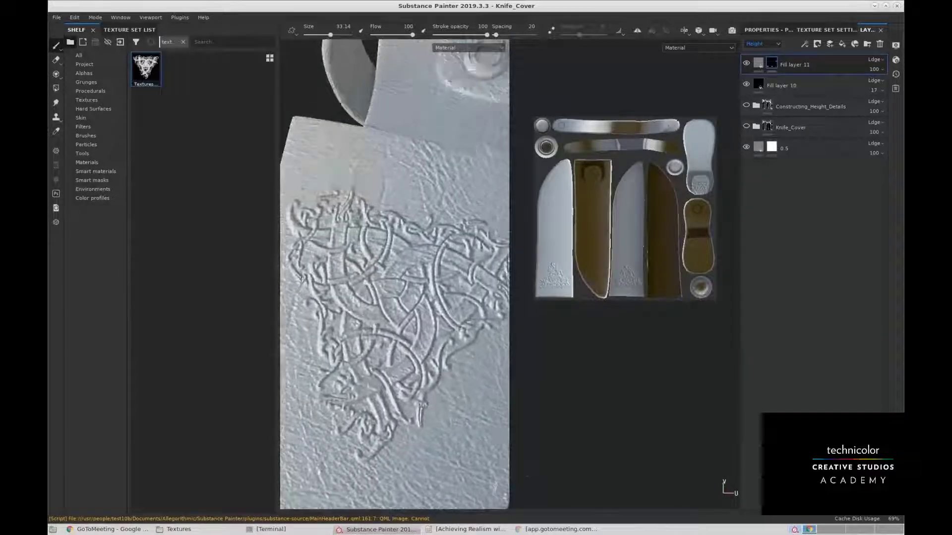
{"action": "right_click_drag", "start_coordinate": [355, 324], "coordinate": [395, 325], "text": "alt"}
{"action": "left_click_drag", "start_coordinate": [395, 325], "coordinate": [399, 316], "text": "alt"}
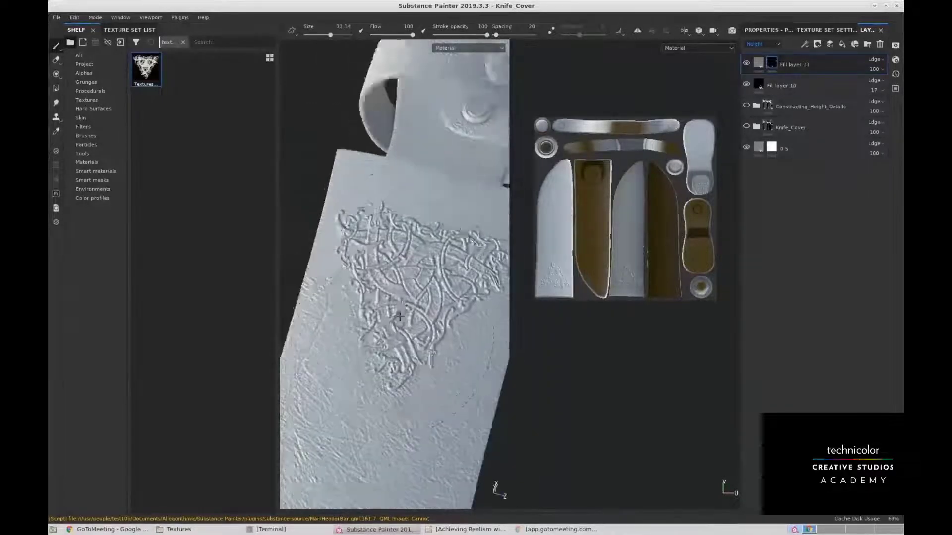
{"action": "middle_click_drag", "start_coordinate": [400, 316], "coordinate": [398, 325], "text": "alt"}
{"action": "left_click_drag", "start_coordinate": [395, 351], "coordinate": [408, 367], "text": "alt"}
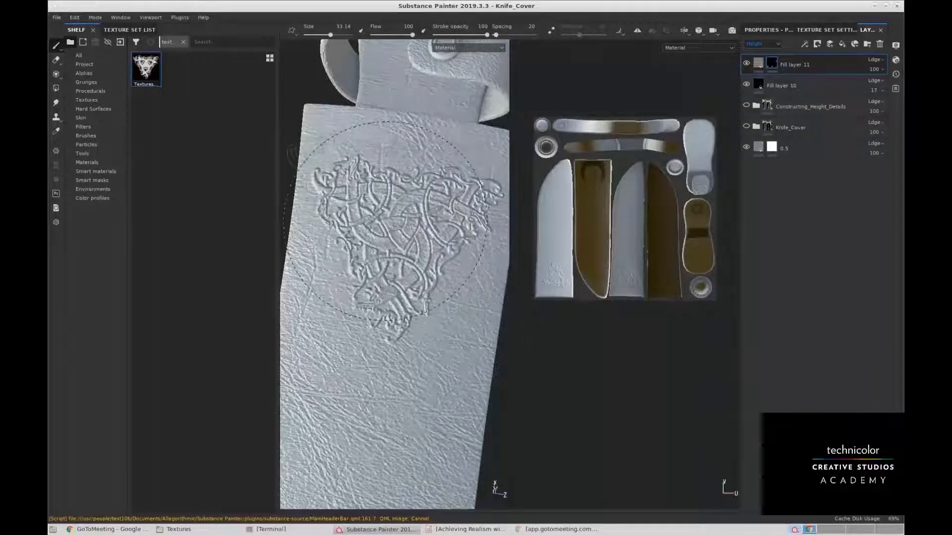
{"action": "right_click_drag", "start_coordinate": [366, 250], "coordinate": [347, 233], "text": "alt"}
{"action": "left_click_drag", "start_coordinate": [404, 290], "coordinate": [430, 317], "text": "alt"}
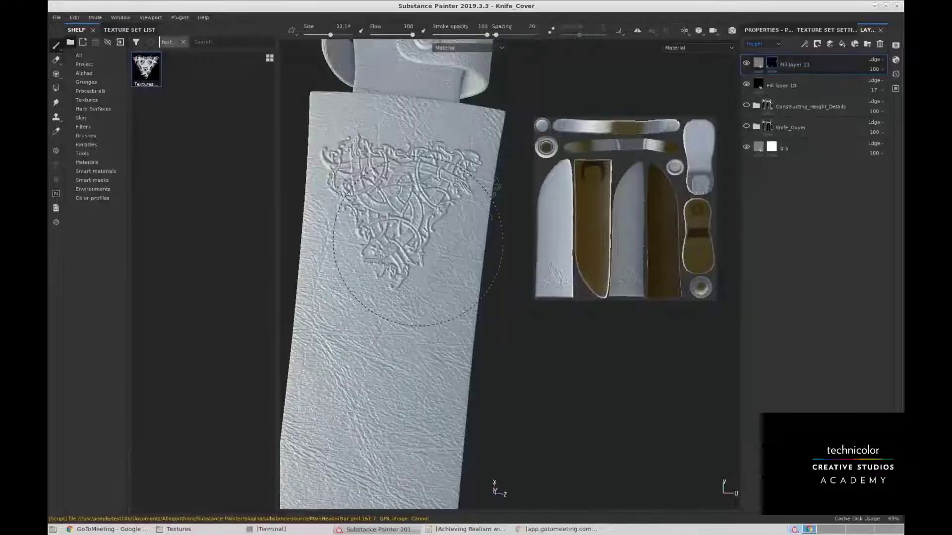
{"action": "middle_click_drag", "start_coordinate": [420, 242], "coordinate": [419, 224], "text": "alt"}
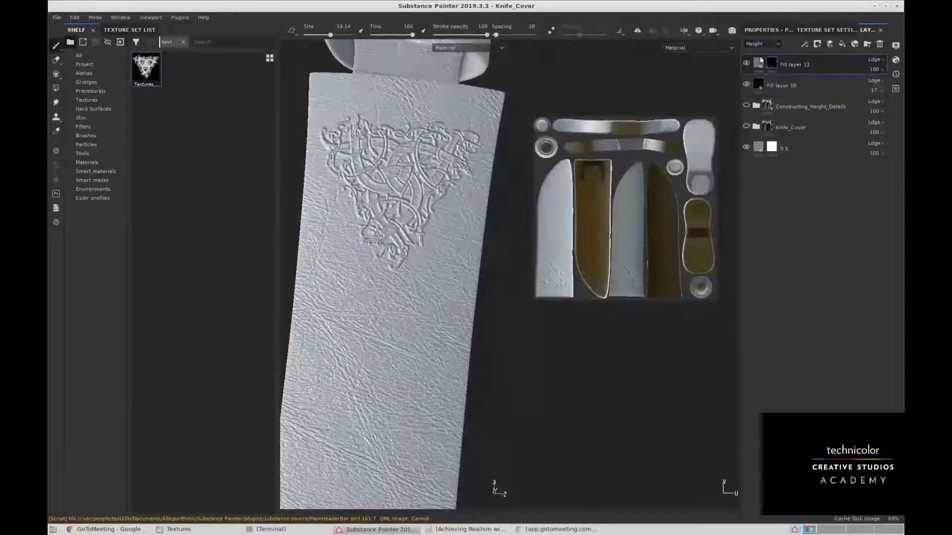
Set the height blending mode of Fill layer 11 to Normal.
{"action": "left_click", "coordinate": [875, 60]}
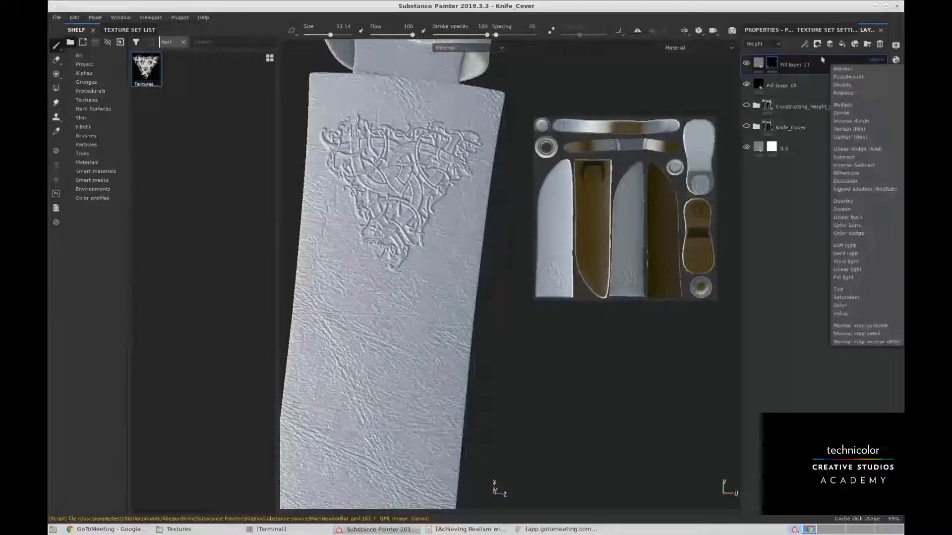
{"action": "left_click", "coordinate": [856, 68]}
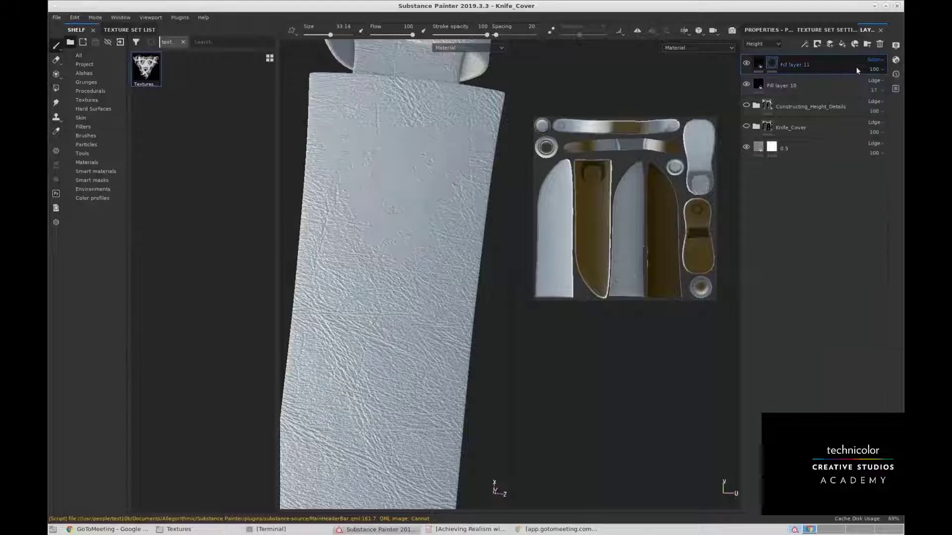
{"action": "left_click", "coordinate": [872, 60]}
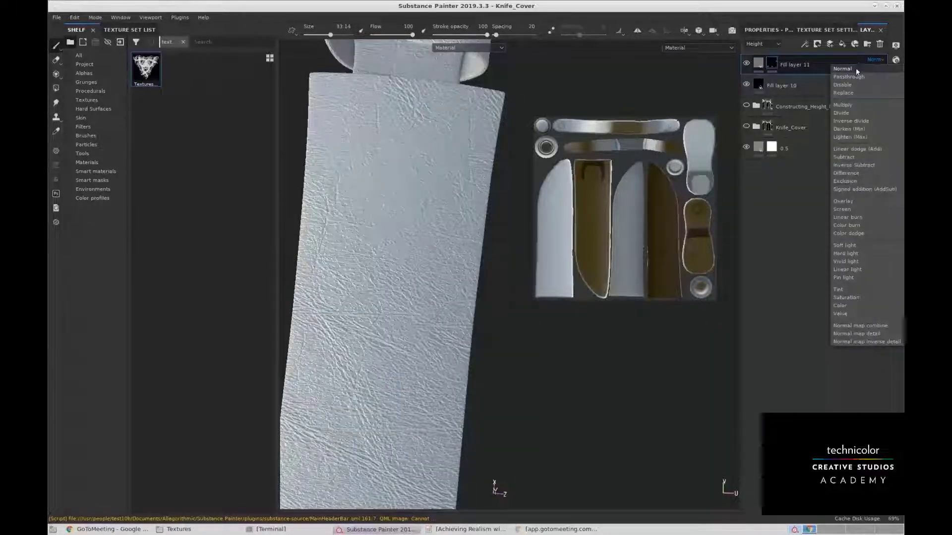
{"action": "left_click", "coordinate": [863, 69]}
Raise the uniform height of Fill layer 11 to about 0.7871 and check the ornament on the whole sheath.
{"action": "left_click", "coordinate": [759, 65]}
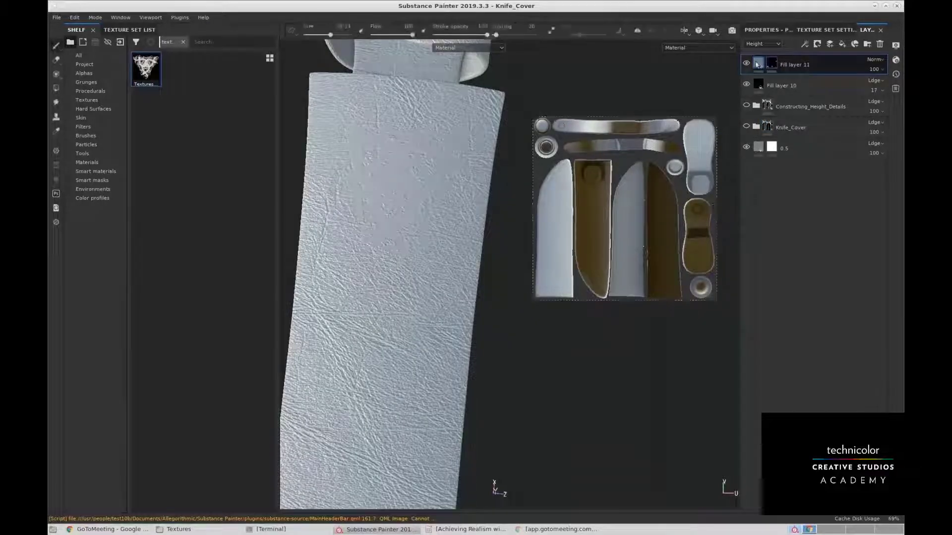
{"action": "left_click", "coordinate": [754, 31]}
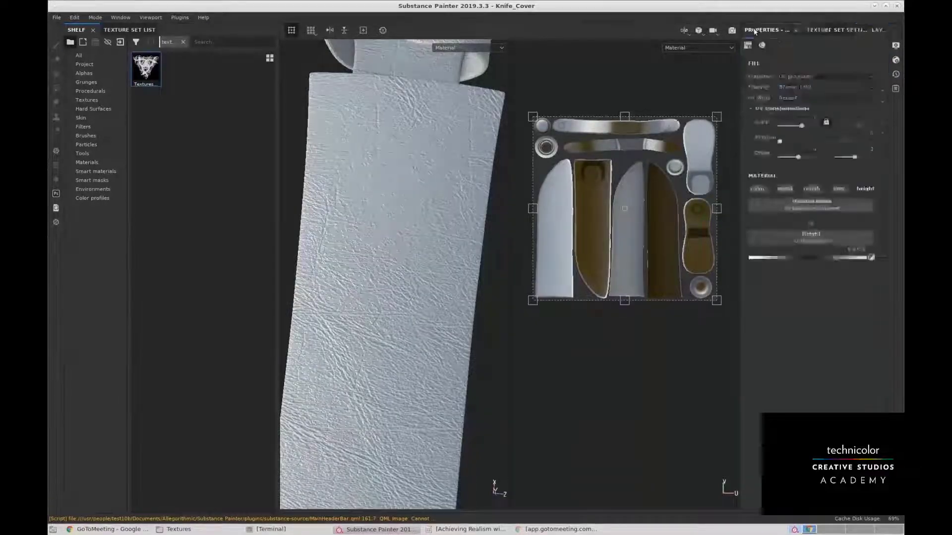
{"action": "left_click", "coordinate": [840, 257]}
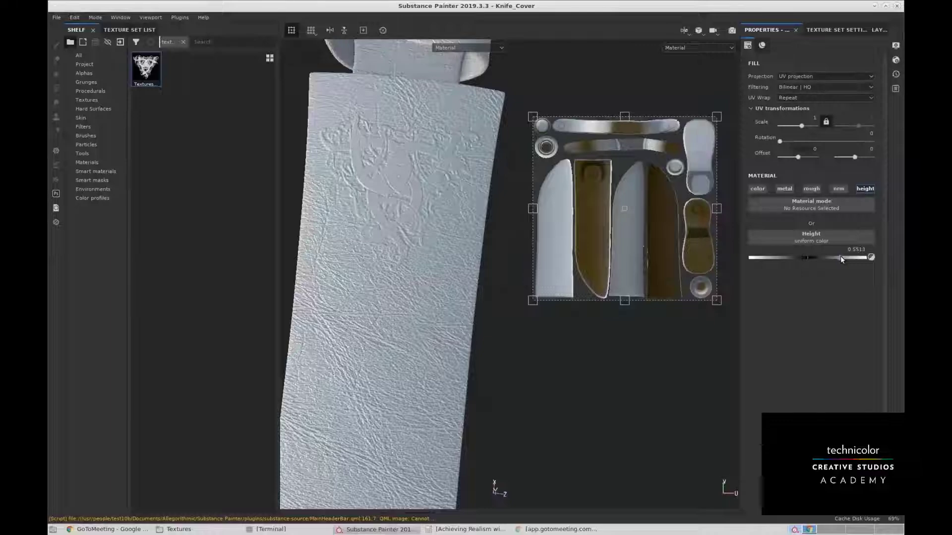
{"action": "left_click_drag", "start_coordinate": [840, 257], "coordinate": [851, 257]}
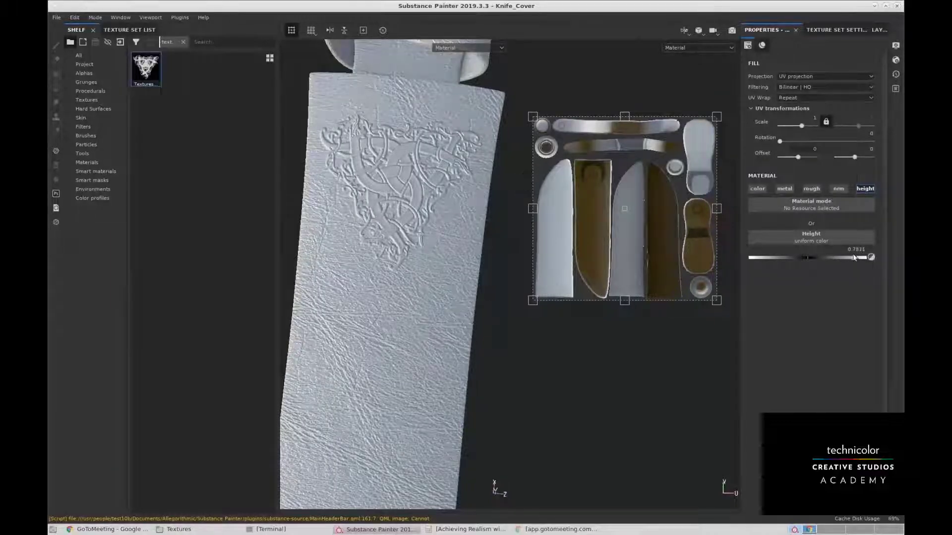
{"action": "left_click_drag", "start_coordinate": [369, 164], "coordinate": [485, 282], "text": "alt"}
{"action": "middle_click_drag", "start_coordinate": [473, 253], "coordinate": [491, 323], "text": "alt"}
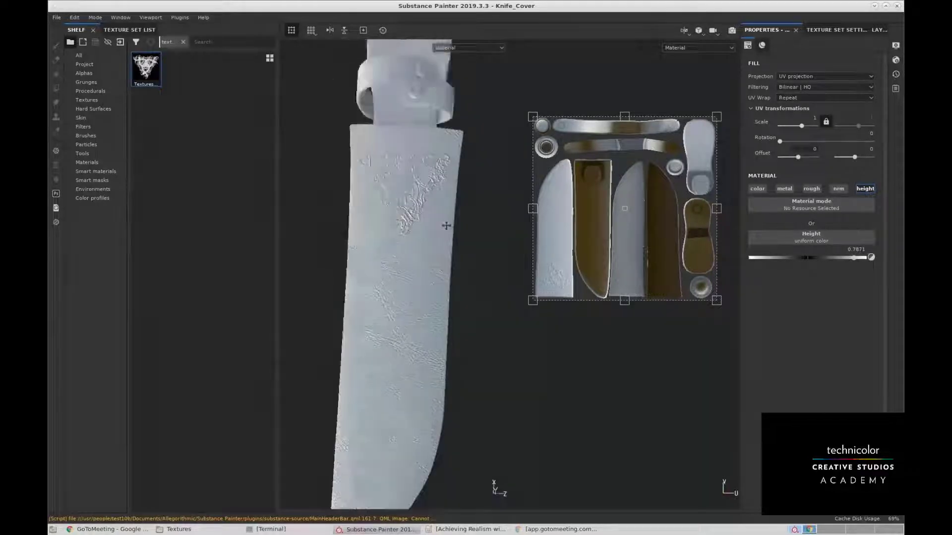
Look over the ornament, texture set settings and layer stack of the sheath, and switch to the LibreOffice Impress presentation.
{"action": "middle_click_drag", "start_coordinate": [446, 225], "coordinate": [446, 167], "text": "alt"}
{"action": "left_click", "coordinate": [828, 30]}
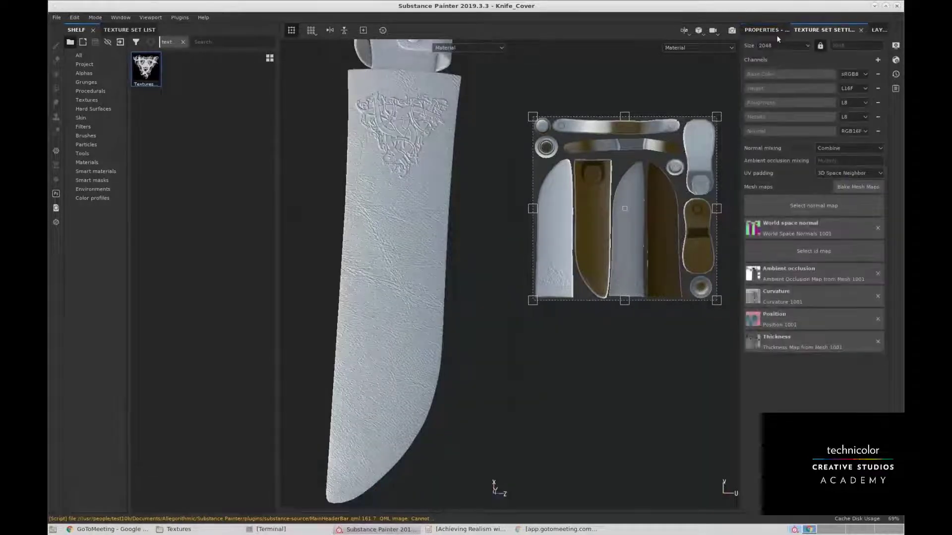
{"action": "left_click", "coordinate": [766, 31]}
{"action": "left_click", "coordinate": [831, 29]}
{"action": "left_click", "coordinate": [877, 31]}
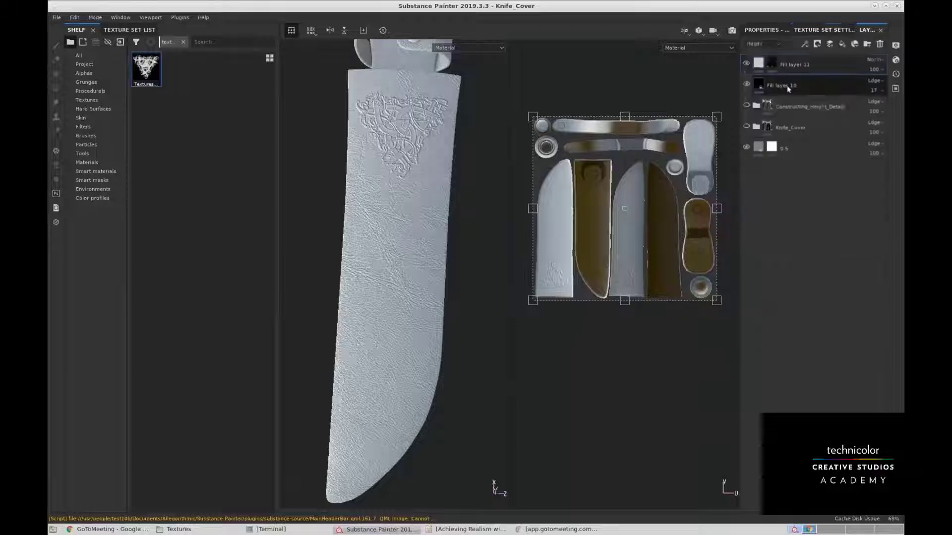
{"action": "left_click", "coordinate": [469, 529]}
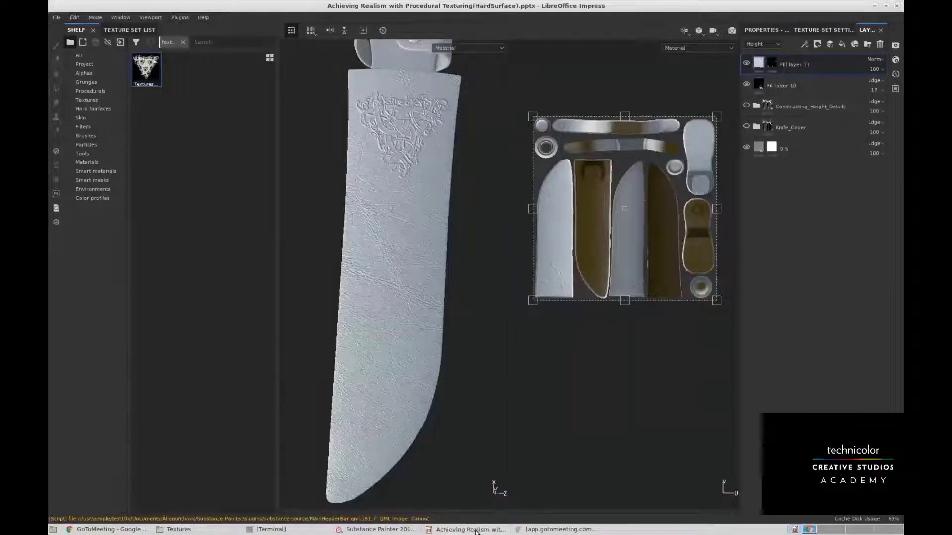
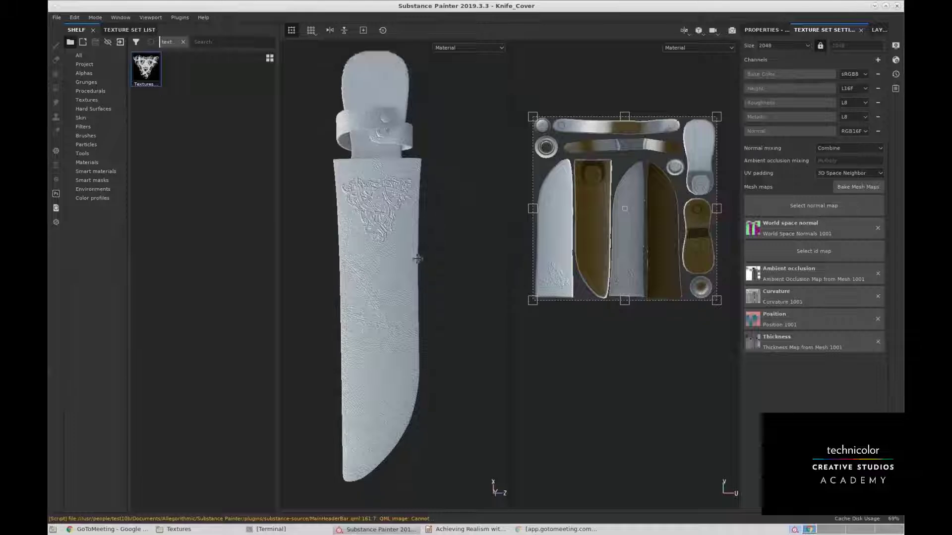
Check the full sheath, view the Working with Smart Materials slide in LibreOffice Impress, and return to Substance Painter.
{"action": "left_click_drag", "start_coordinate": [439, 322], "coordinate": [446, 250], "text": "alt"}
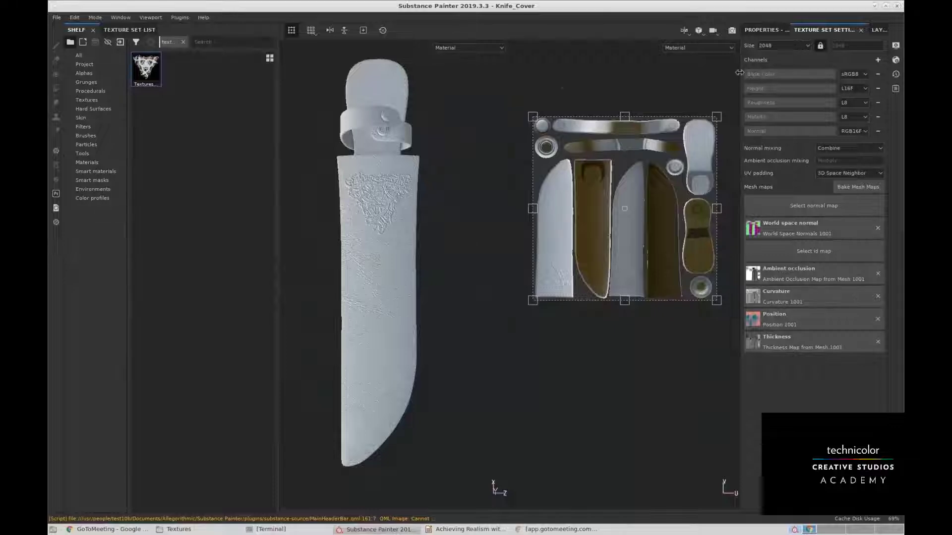
{"action": "left_click", "coordinate": [874, 6]}
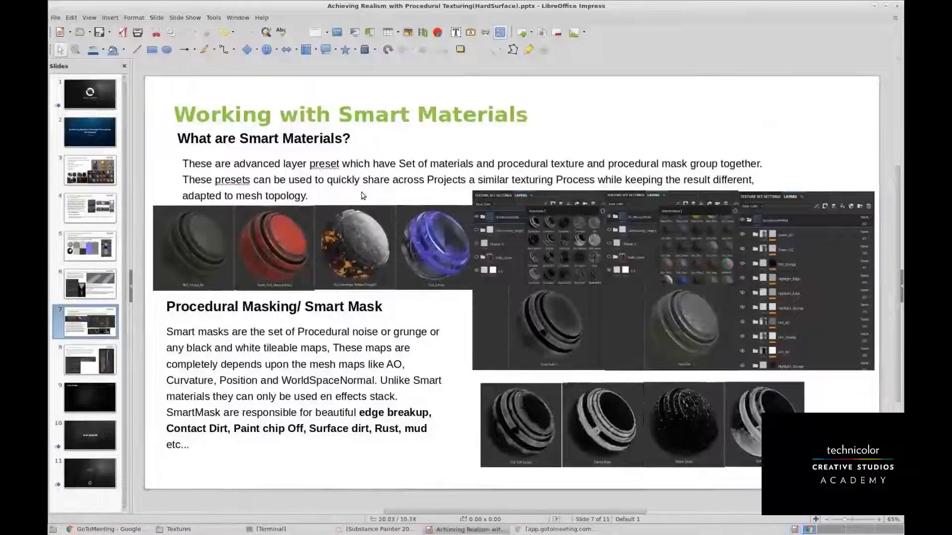
{"action": "key", "text": "alt+Tab"}
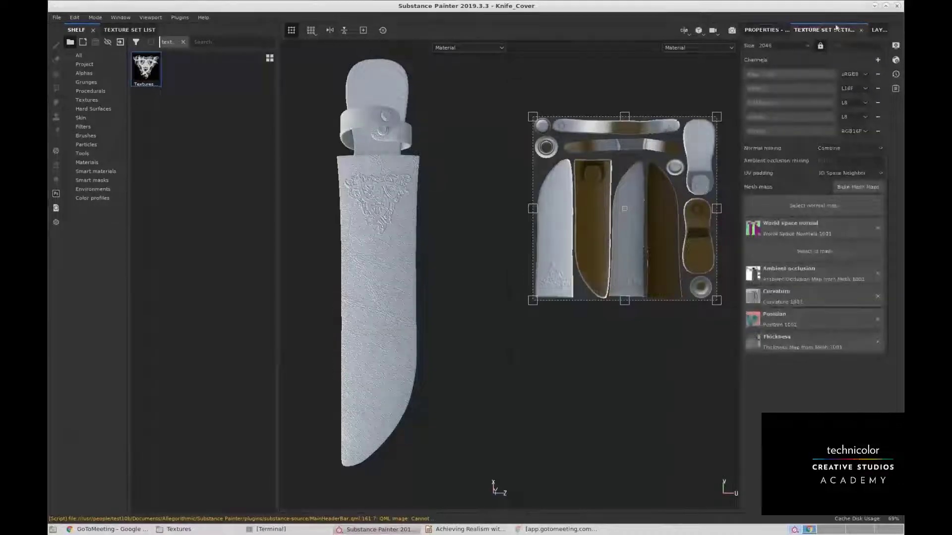
Hide Fill layer 11 and Fill layer 10 in the layer stack.
{"action": "left_click", "coordinate": [769, 29]}
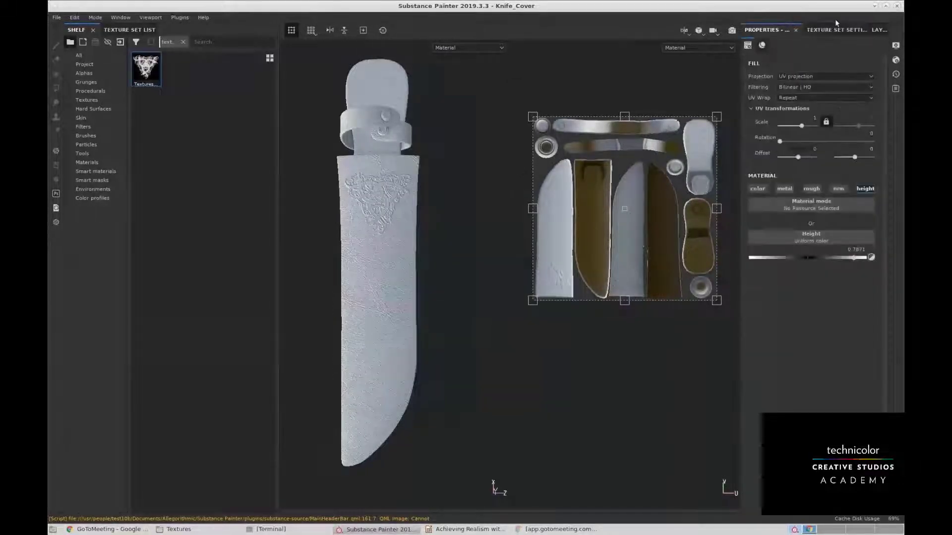
{"action": "left_click", "coordinate": [877, 30]}
{"action": "left_click", "coordinate": [746, 84]}
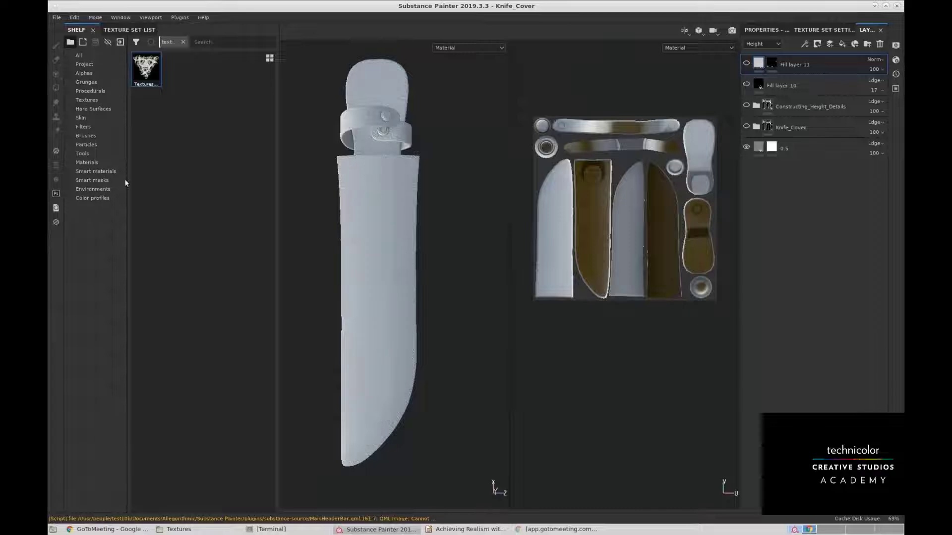
Browse the smart materials in the shelf and widen the shelf to fit more thumbnails per row.
{"action": "left_click", "coordinate": [99, 171]}
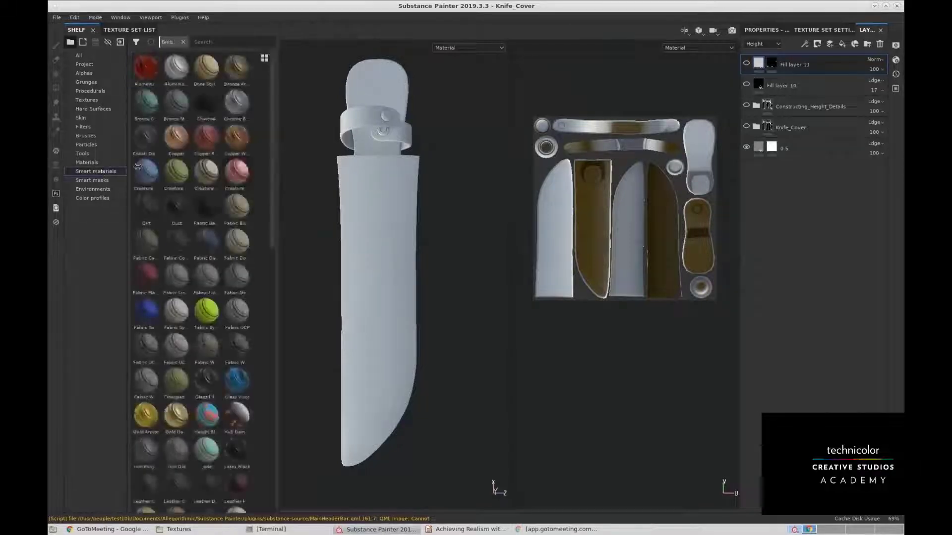
{"action": "scroll", "coordinate": [226, 278], "scroll_direction": "down", "scroll_amount": 3}
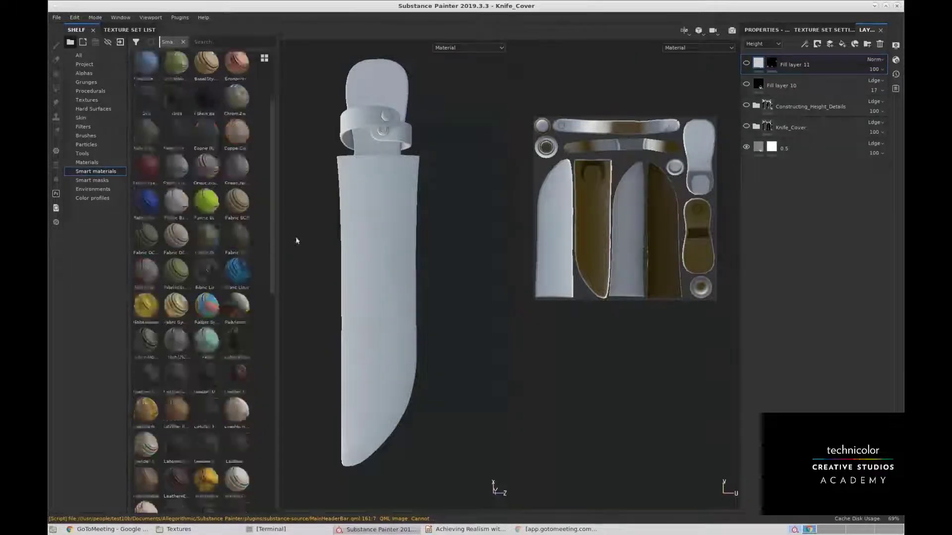
{"action": "left_click_drag", "start_coordinate": [279, 254], "coordinate": [309, 249]}
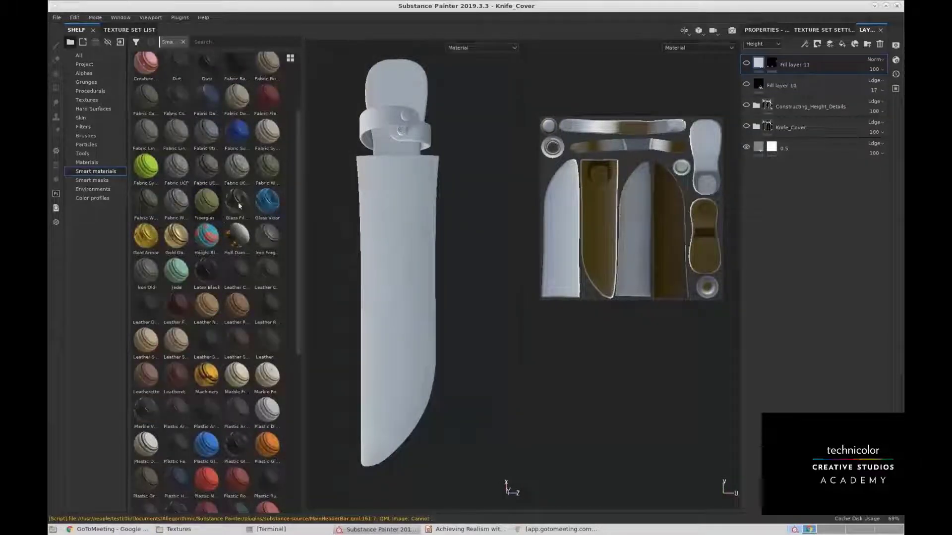
{"action": "scroll", "coordinate": [221, 215], "scroll_direction": "down", "scroll_amount": 3}
Search the smart materials for "leather" and add Leatherette Damaged at the top of the layer stack.
{"action": "left_click", "coordinate": [222, 42]}
{"action": "type", "text": "lea"}
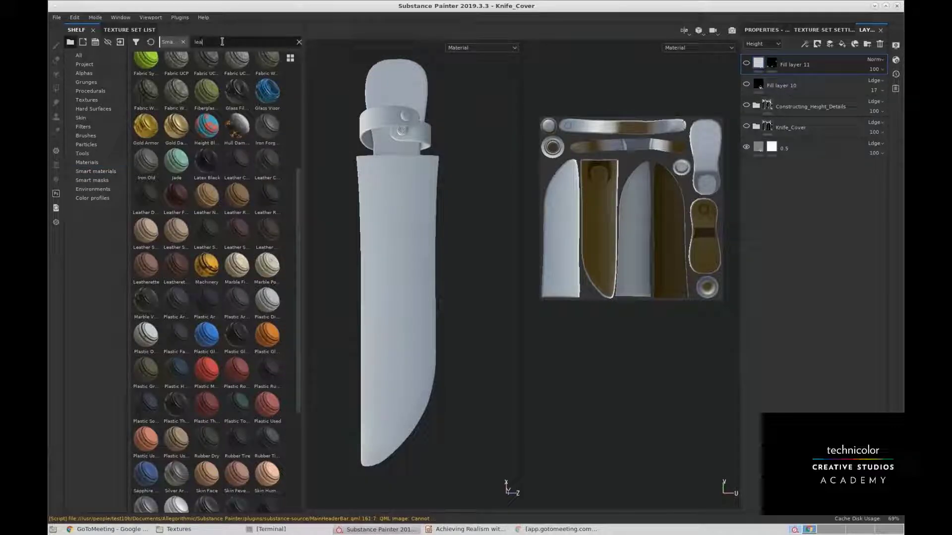
{"action": "type", "text": "ther"}
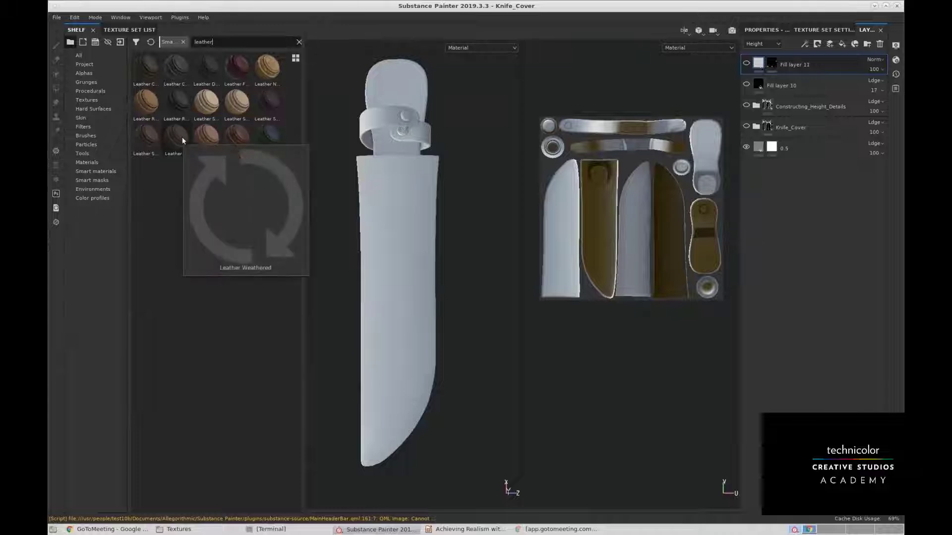
{"action": "mouse_move", "coordinate": [229, 109]}
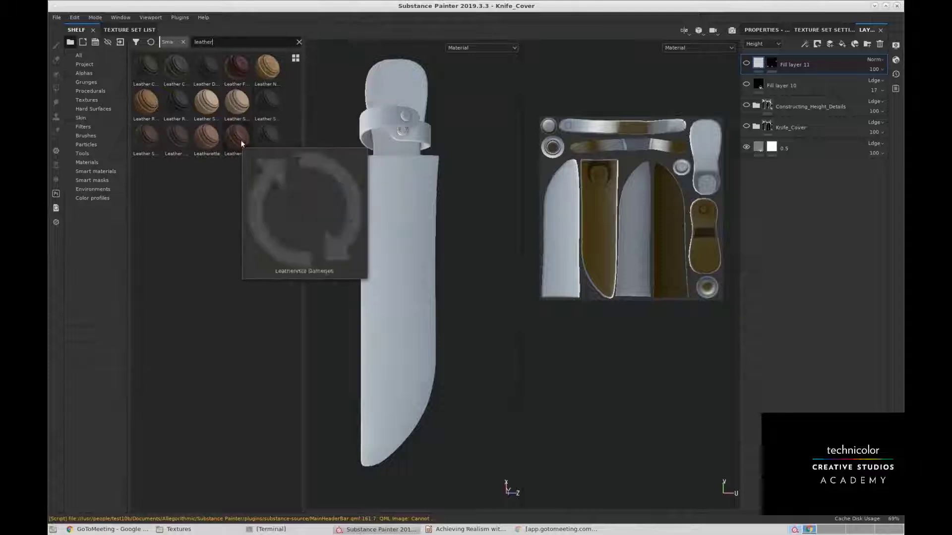
{"action": "mouse_move", "coordinate": [241, 141]}
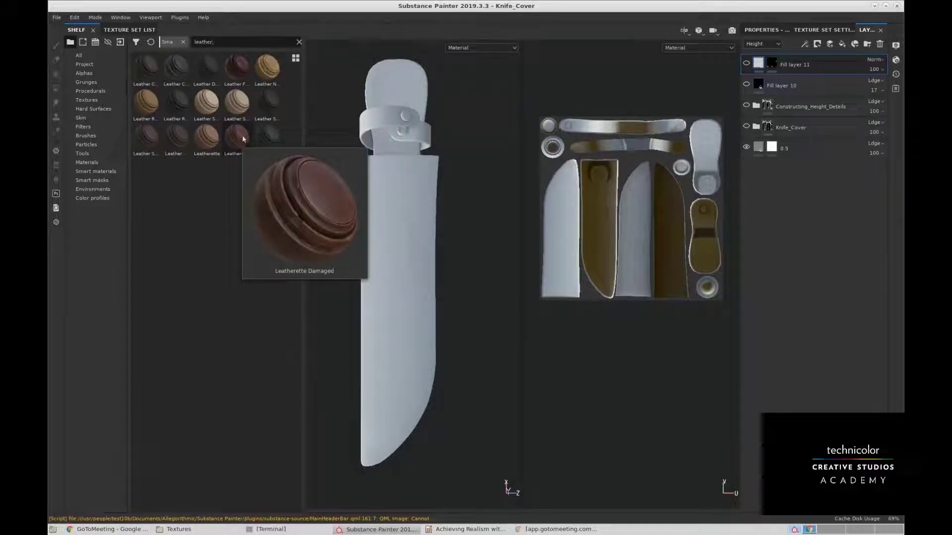
{"action": "left_click_drag", "start_coordinate": [237, 138], "coordinate": [814, 58]}
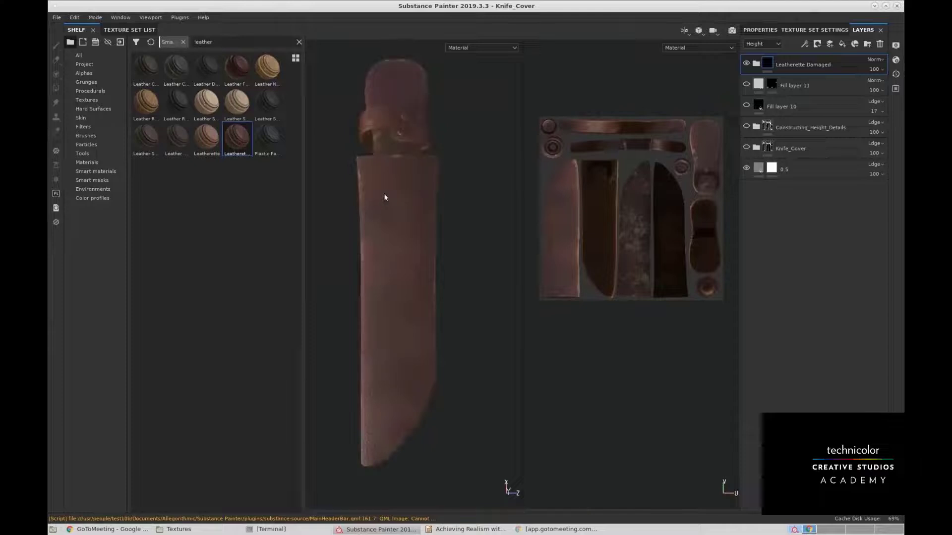
Expand the Leatherette Damaged group and examine its sublayers, its effect on the sheath and the baked mesh maps.
{"action": "left_click_drag", "start_coordinate": [406, 193], "coordinate": [533, 236], "text": "alt"}
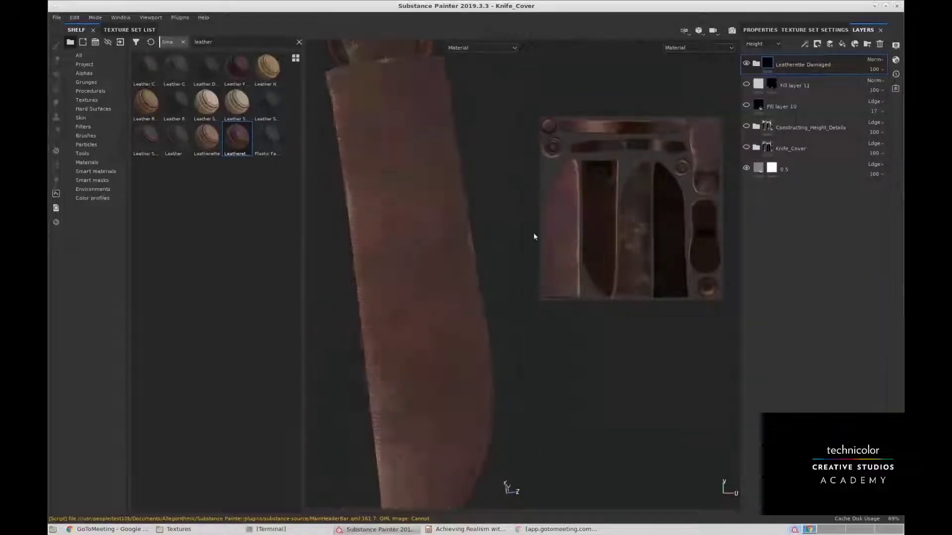
{"action": "left_click", "coordinate": [755, 64]}
{"action": "left_click_drag", "start_coordinate": [424, 314], "coordinate": [403, 314], "text": "alt"}
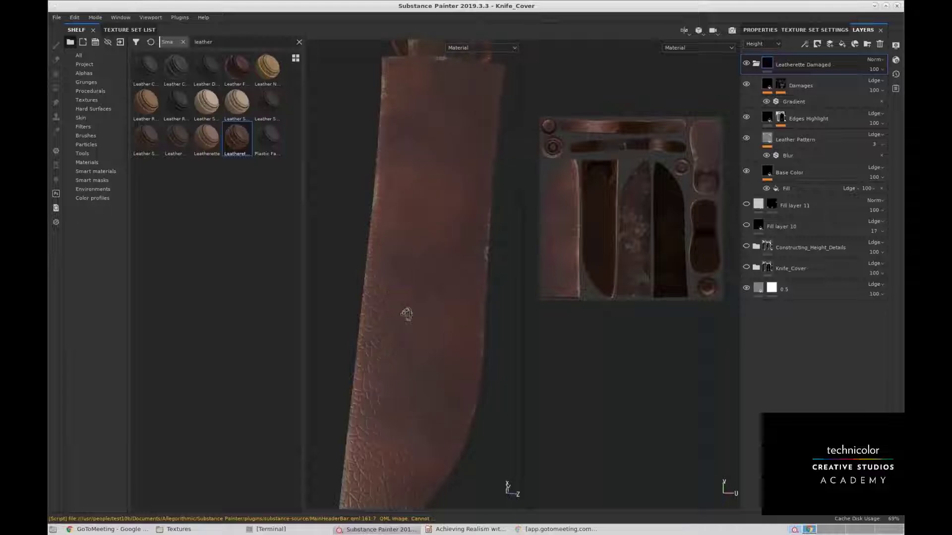
{"action": "left_click", "coordinate": [802, 30]}
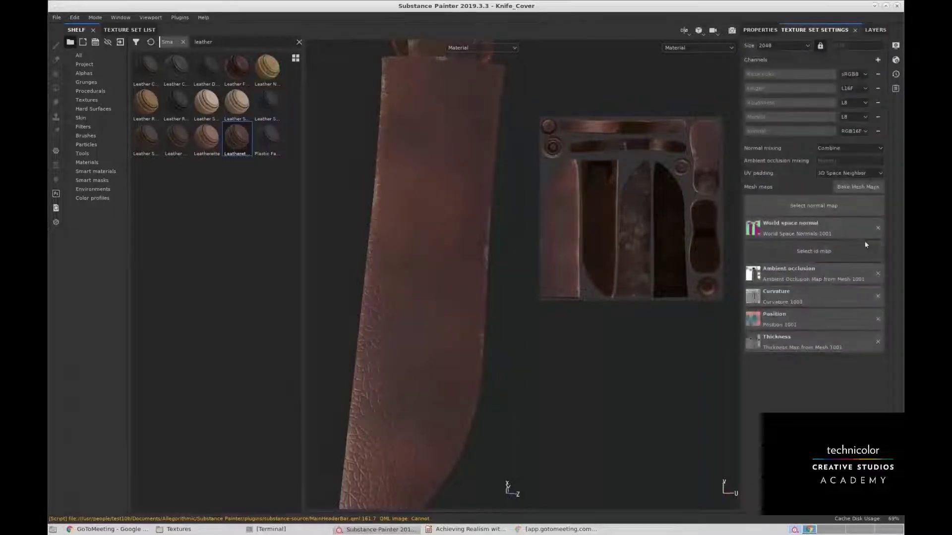
{"action": "left_click", "coordinate": [863, 29]}
{"action": "left_click_drag", "start_coordinate": [430, 193], "coordinate": [478, 194], "text": "alt"}
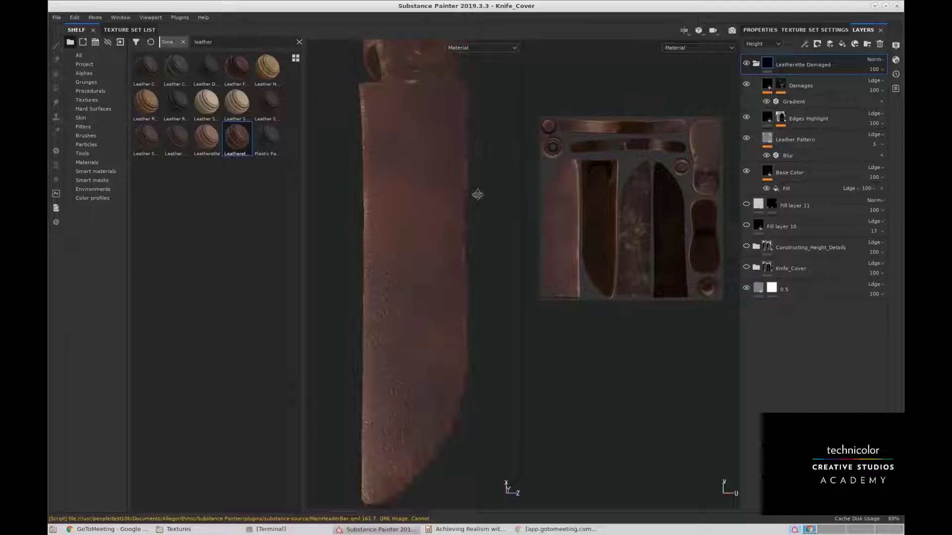
Select the mask of the Damages layer and toggle the layer off and on to compare its effect.
{"action": "left_click", "coordinate": [780, 85]}
{"action": "left_click", "coordinate": [746, 85]}
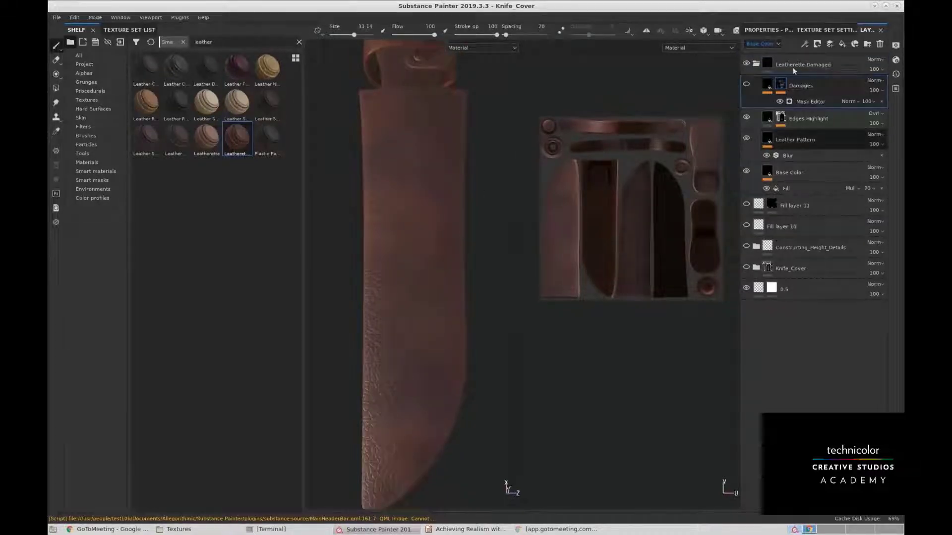
{"action": "left_click", "coordinate": [746, 85]}
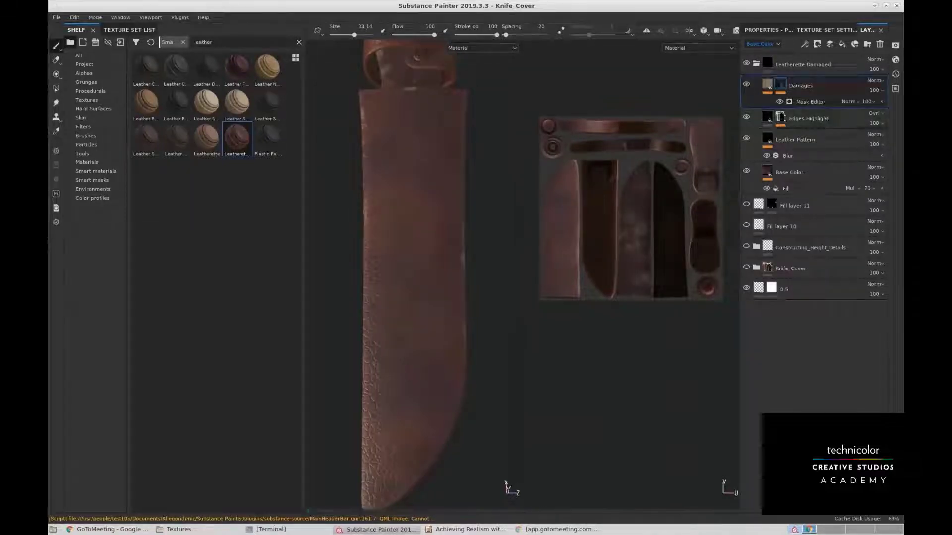
Hide the Damages, Edges Highlight and Leather Pattern layers to isolate the Base Color on the sheath.
{"action": "left_click", "coordinate": [746, 85]}
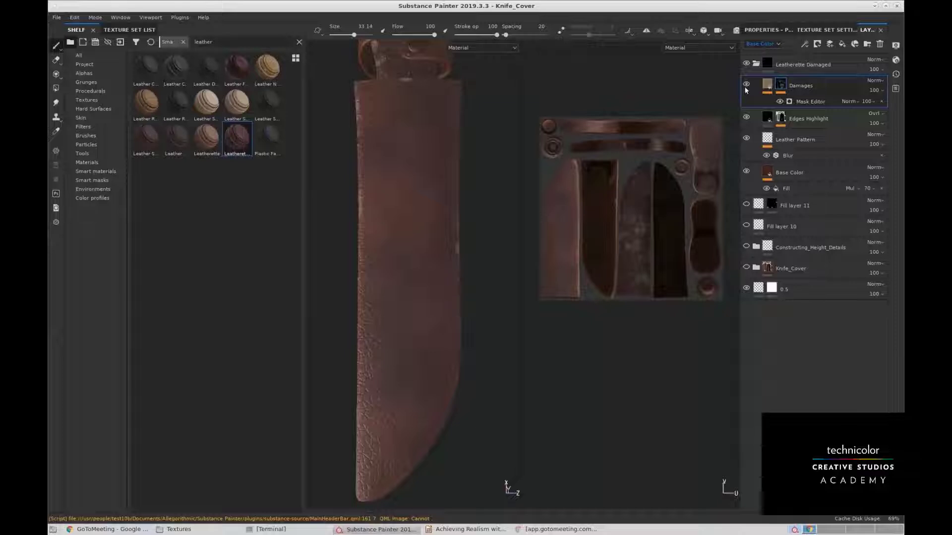
{"action": "left_click", "coordinate": [746, 117]}
{"action": "left_click", "coordinate": [746, 139]}
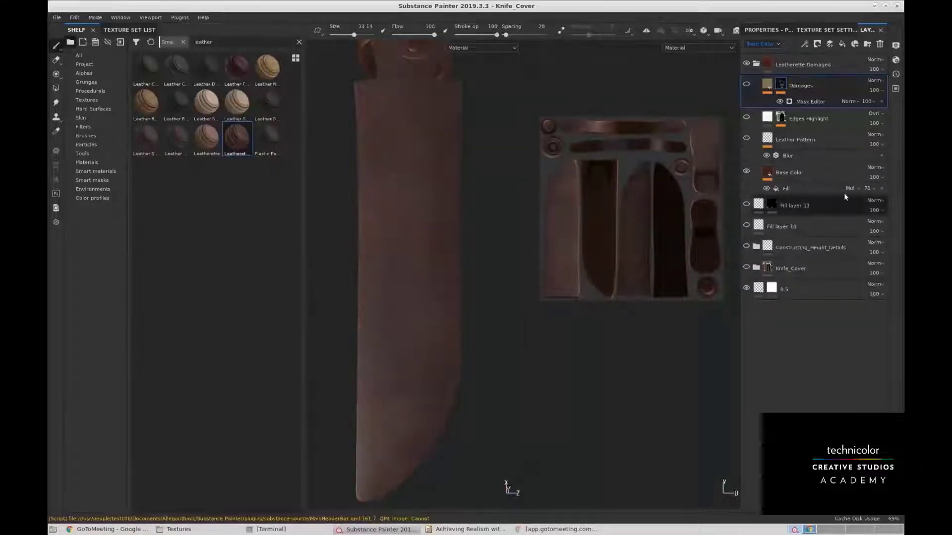
{"action": "left_click_drag", "start_coordinate": [378, 198], "coordinate": [455, 246], "text": "alt"}
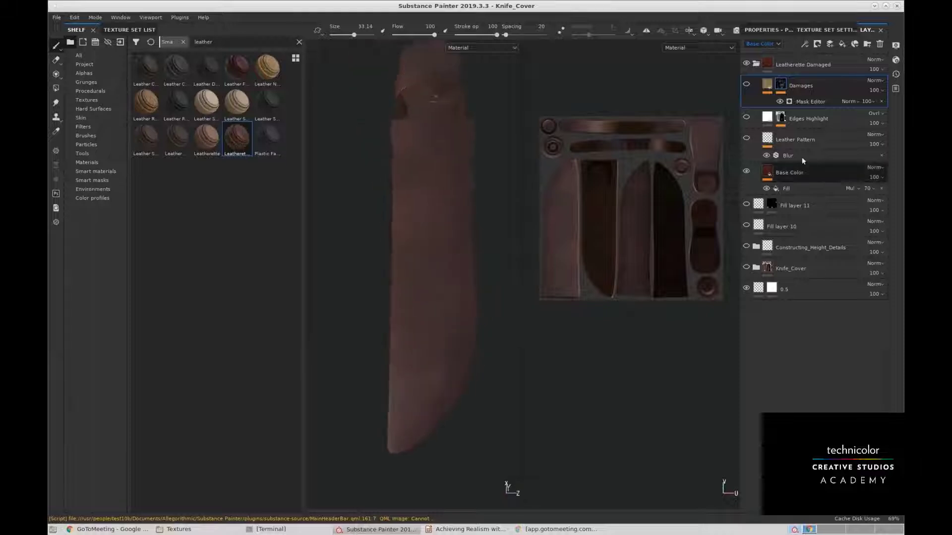
Select the Base Color layer, browse the Materials and Smart masks shelves, and examine the base leather from several angles.
{"action": "left_click", "coordinate": [824, 174]}
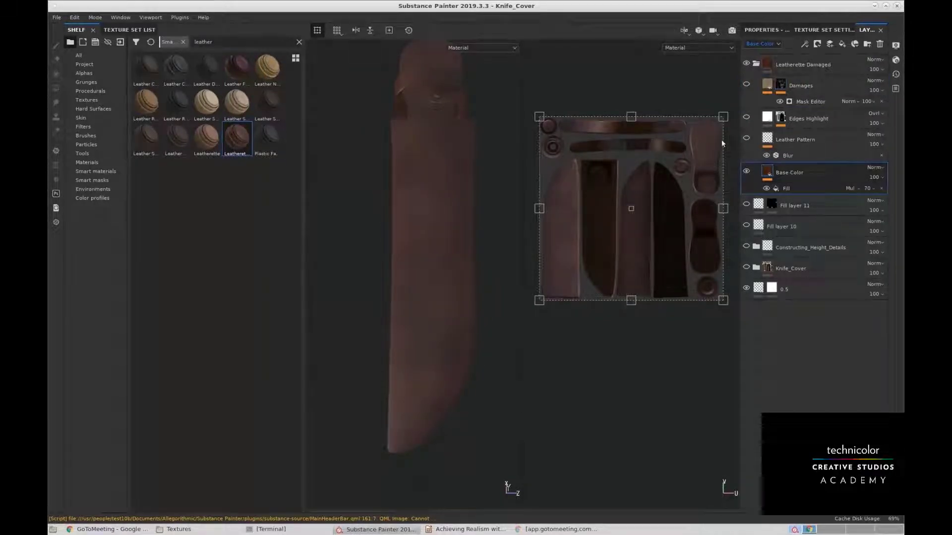
{"action": "left_click", "coordinate": [88, 162]}
{"action": "left_click", "coordinate": [92, 180]}
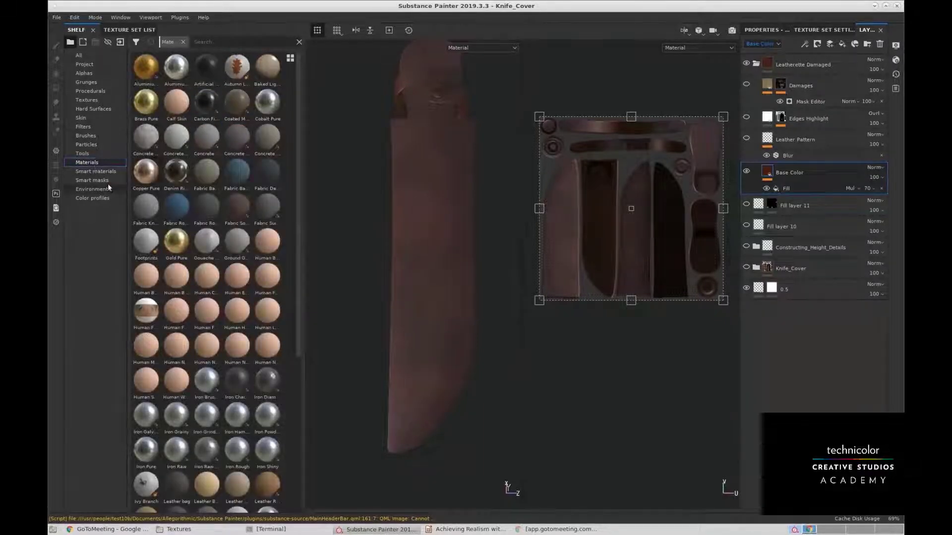
{"action": "left_click_drag", "start_coordinate": [453, 189], "coordinate": [423, 210], "text": "alt"}
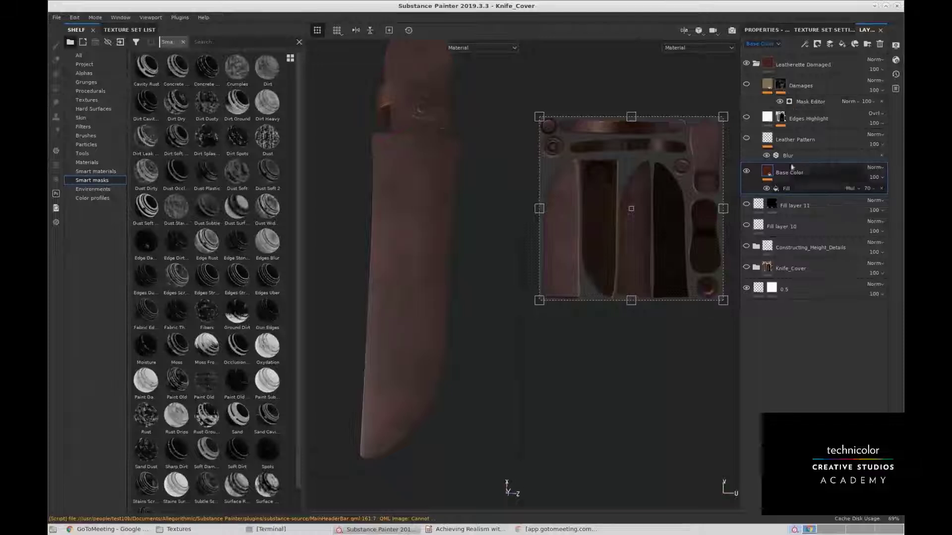
{"action": "left_click_drag", "start_coordinate": [427, 258], "coordinate": [476, 164], "text": "alt"}
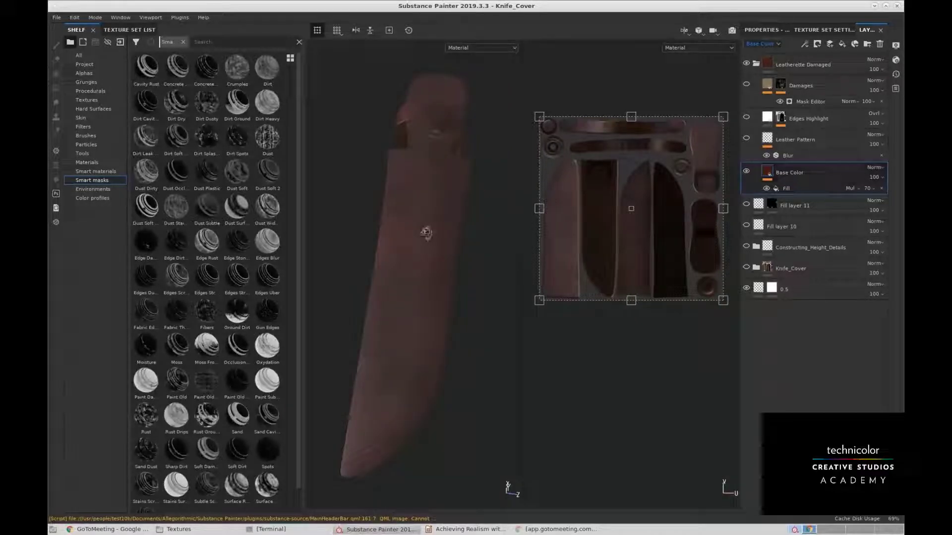
{"action": "left_click_drag", "start_coordinate": [426, 234], "coordinate": [445, 231], "text": "alt"}
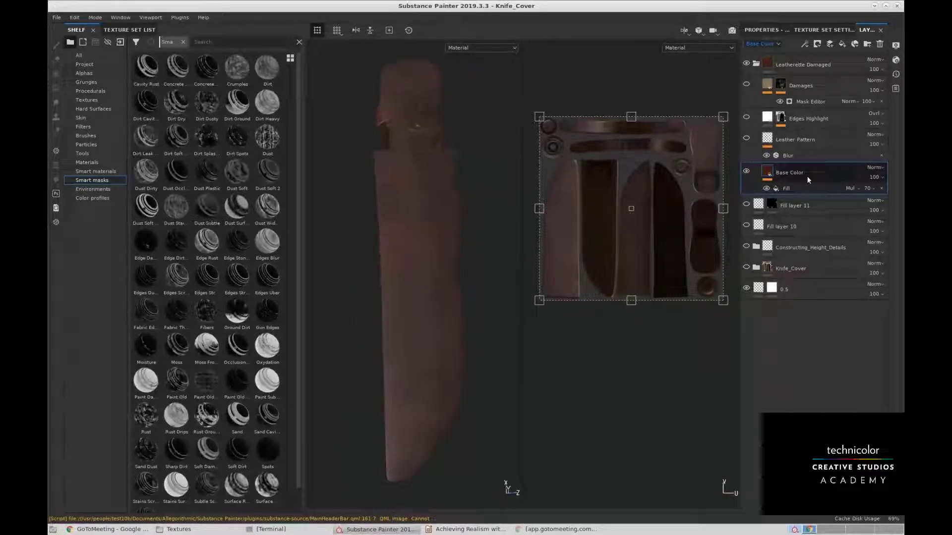
Select the Leather Pattern layer, make it visible again and check its grain on the sheath.
{"action": "left_click", "coordinate": [824, 140]}
{"action": "left_click_drag", "start_coordinate": [446, 202], "coordinate": [594, 142], "text": "alt"}
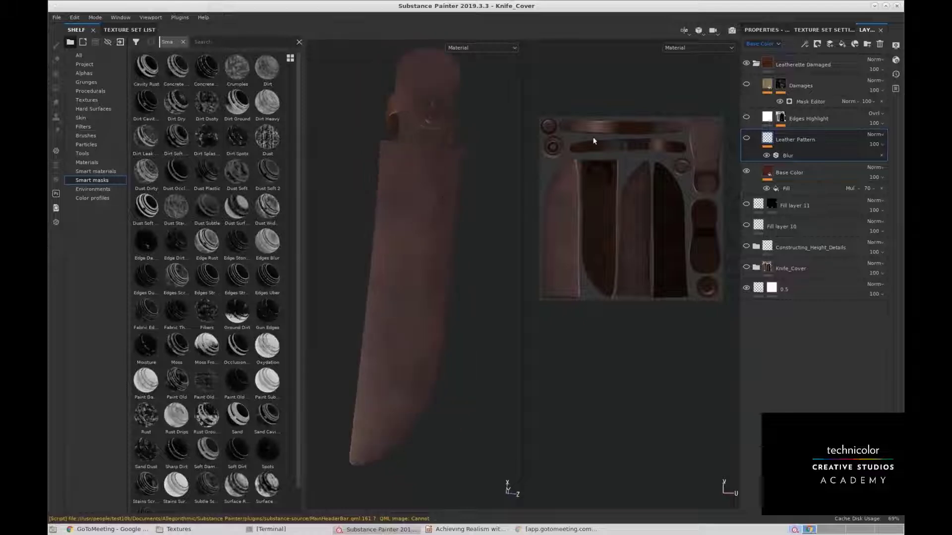
{"action": "left_click", "coordinate": [746, 138]}
{"action": "left_click_drag", "start_coordinate": [483, 177], "coordinate": [440, 235], "text": "alt"}
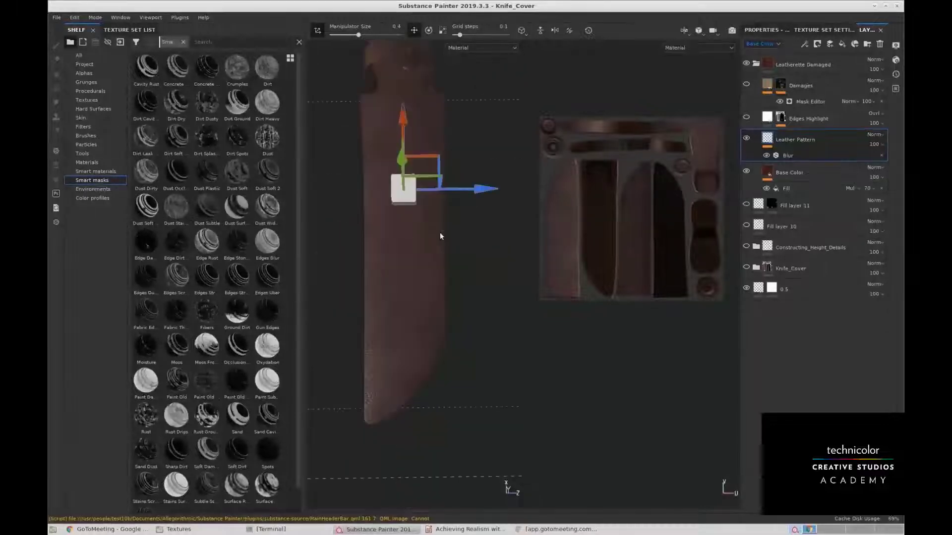
{"action": "left_click_drag", "start_coordinate": [391, 174], "coordinate": [455, 240], "text": "alt"}
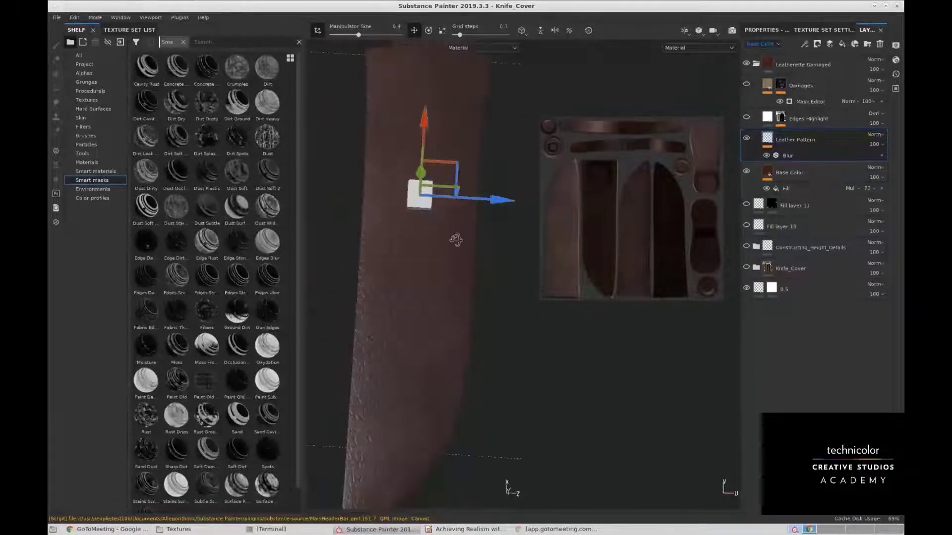
Make the Edges Highlight layer visible again, check it on the sheath and select its mask.
{"action": "left_click", "coordinate": [764, 121]}
{"action": "left_click", "coordinate": [745, 118]}
{"action": "mouse_move", "coordinate": [367, 179]}
{"action": "left_mouse_down", "text": "alt"}
{"action": "mouse_move", "coordinate": [402, 123]}
{"action": "mouse_move", "coordinate": [383, 132]}
{"action": "mouse_move", "coordinate": [403, 144]}
{"action": "mouse_move", "coordinate": [431, 111]}
{"action": "mouse_move", "coordinate": [453, 183]}
{"action": "mouse_move", "coordinate": [448, 136]}
{"action": "mouse_move", "coordinate": [483, 228]}
{"action": "mouse_move", "coordinate": [466, 218]}
{"action": "mouse_move", "coordinate": [415, 117]}
{"action": "mouse_move", "coordinate": [403, 217]}
{"action": "mouse_move", "coordinate": [441, 190]}
{"action": "left_mouse_up", "text": "alt"}
{"action": "left_click", "coordinate": [780, 119]}
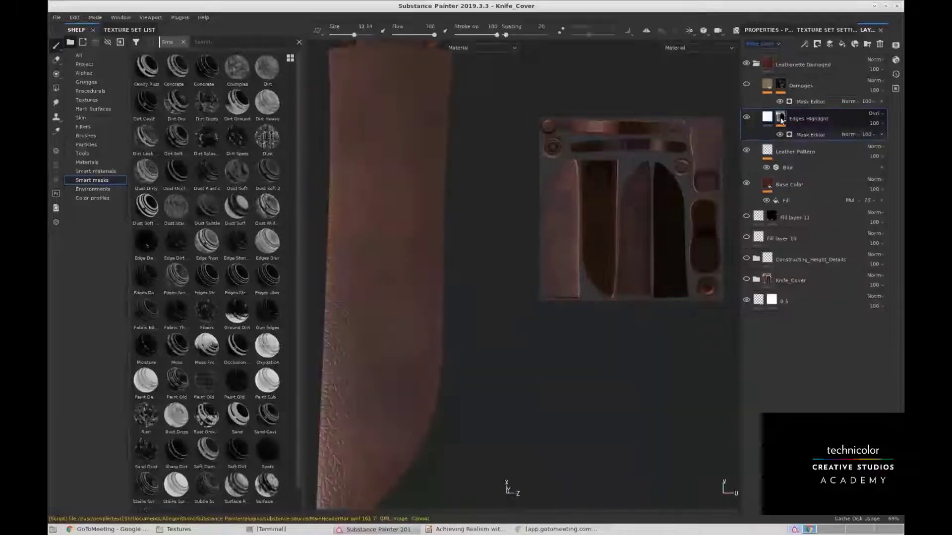
Apply the Dust Soft smart mask that uses a Curvature generator to the Edges Highlight layer's mask, replacing the active Mask Editor.
{"action": "left_click", "coordinate": [822, 133]}
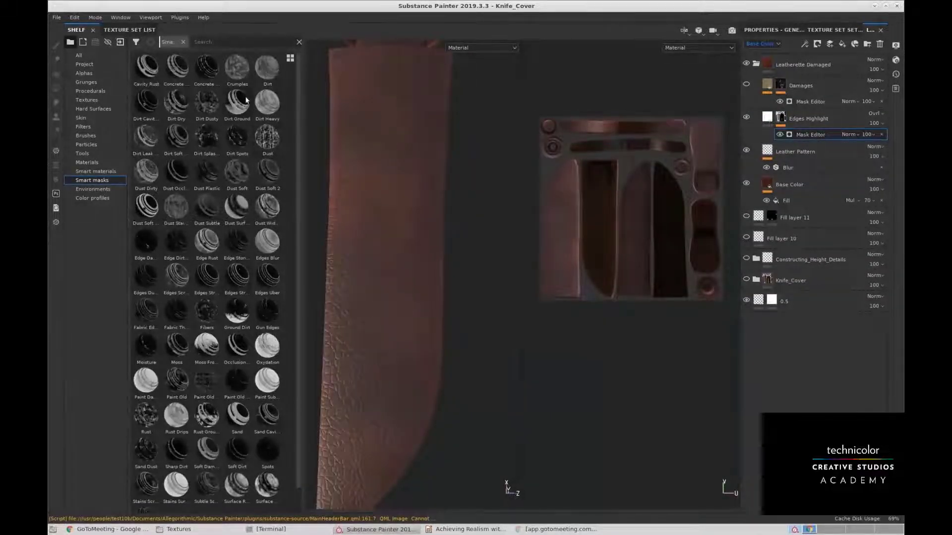
{"action": "left_click", "coordinate": [769, 117]}
{"action": "left_click", "coordinate": [780, 119]}
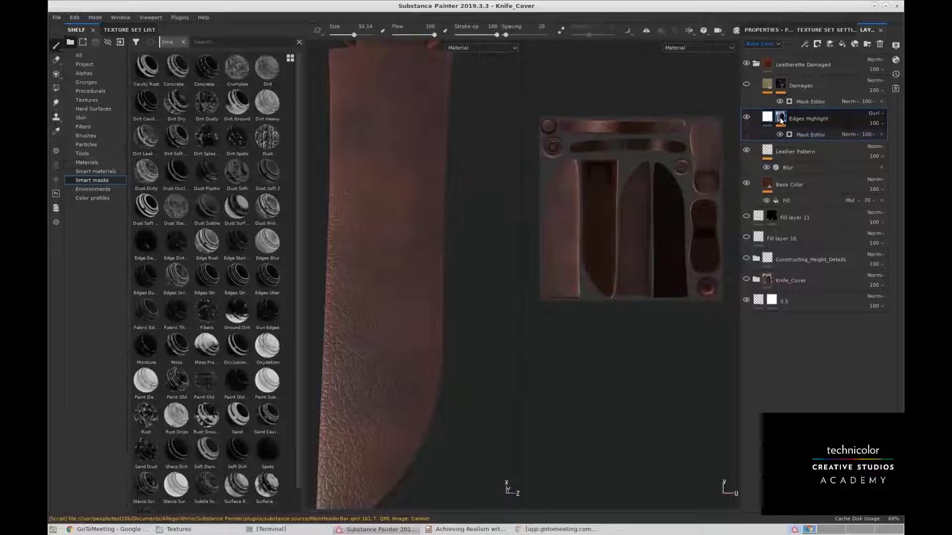
{"action": "left_click_drag", "start_coordinate": [150, 209], "coordinate": [777, 109]}
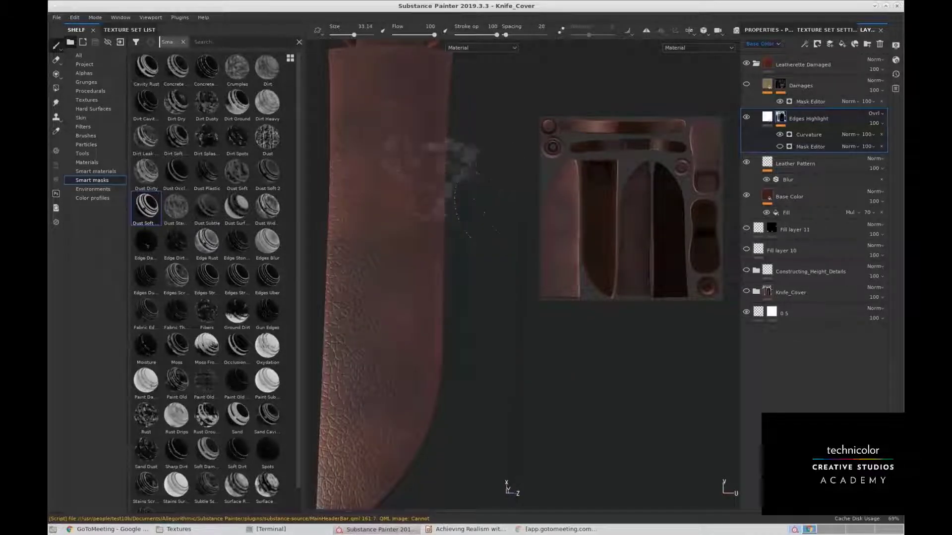
{"action": "middle_click_drag", "start_coordinate": [450, 174], "coordinate": [457, 174]}
Review the Curvature generator's parameters and switch the viewport to 3D only to check the edge highlights on the sheath.
{"action": "left_click", "coordinate": [849, 138]}
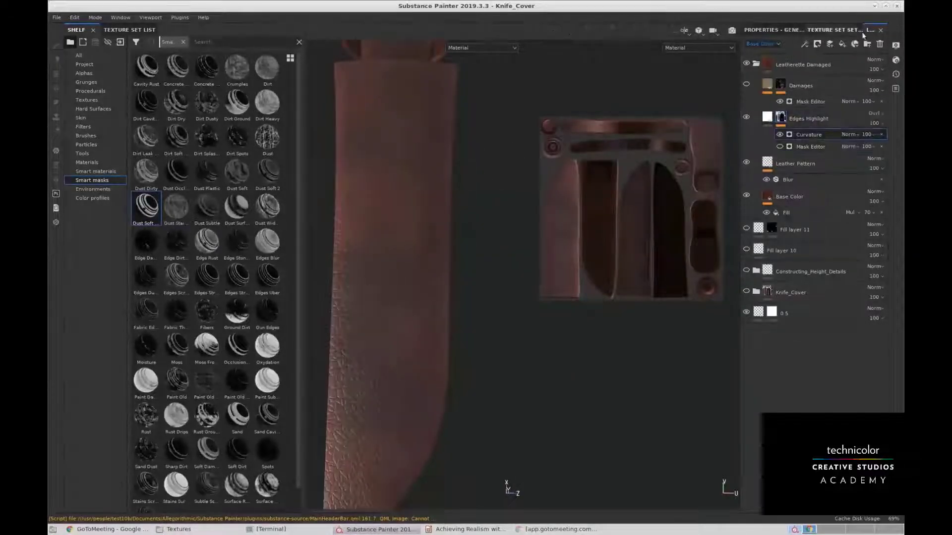
{"action": "left_click", "coordinate": [777, 30]}
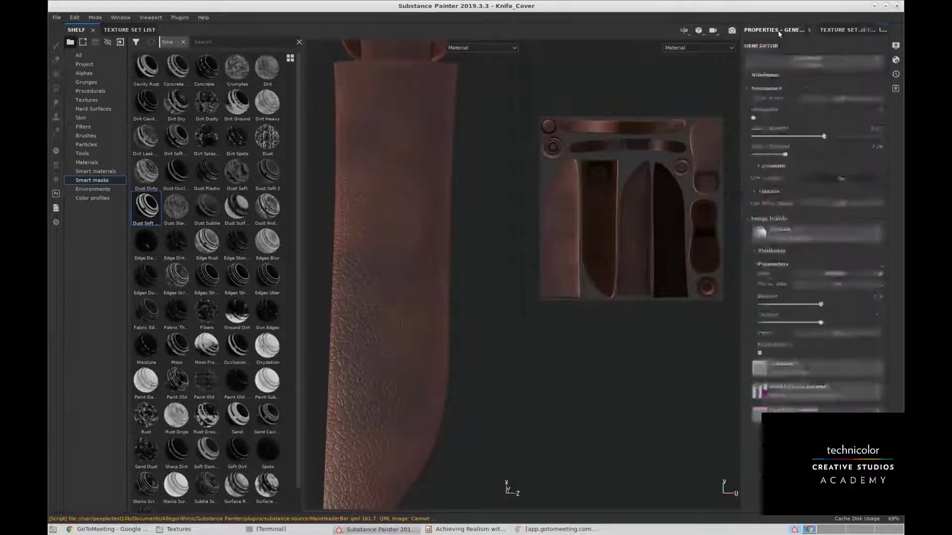
{"action": "left_click", "coordinate": [684, 30]}
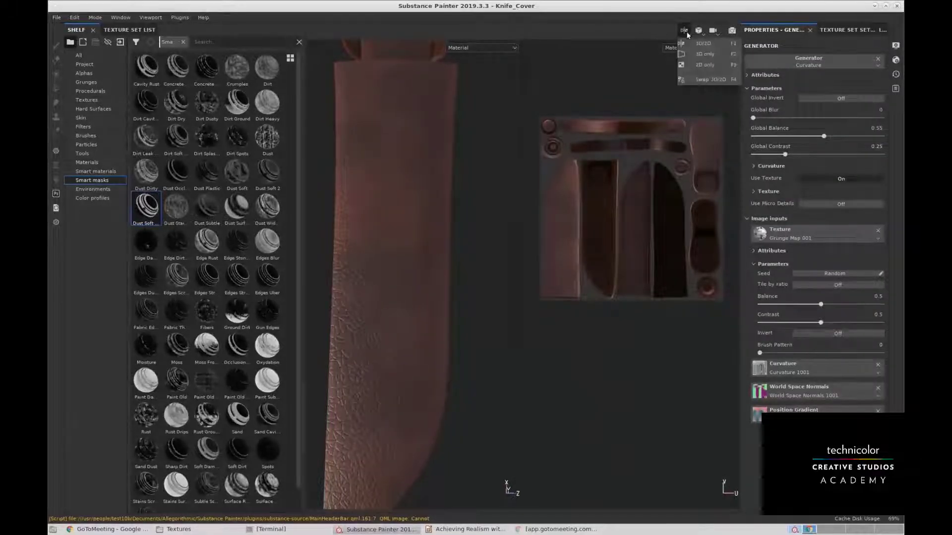
{"action": "left_click", "coordinate": [707, 55]}
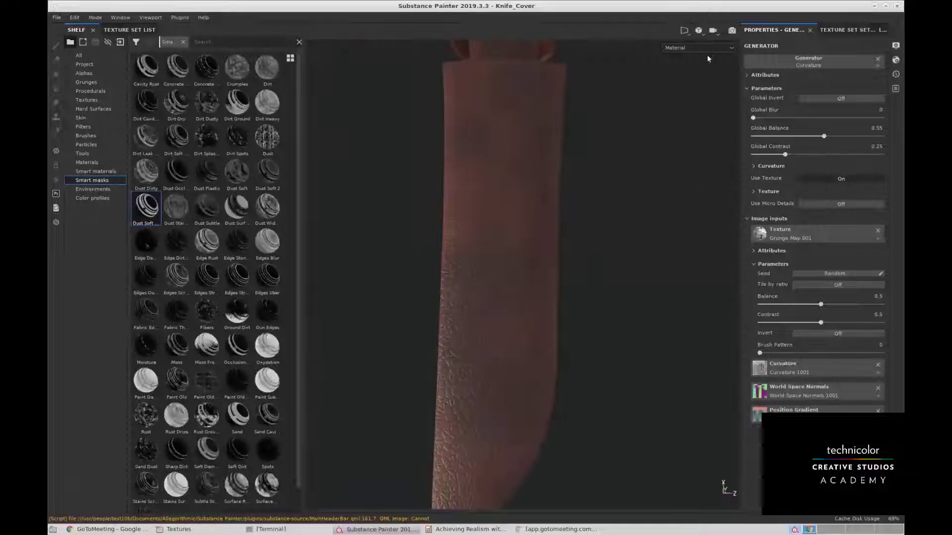
{"action": "left_click_drag", "start_coordinate": [774, 30], "coordinate": [810, 139]}
{"action": "left_click_drag", "start_coordinate": [540, 248], "coordinate": [735, 90], "text": "alt"}
{"action": "left_click", "coordinate": [878, 29]}
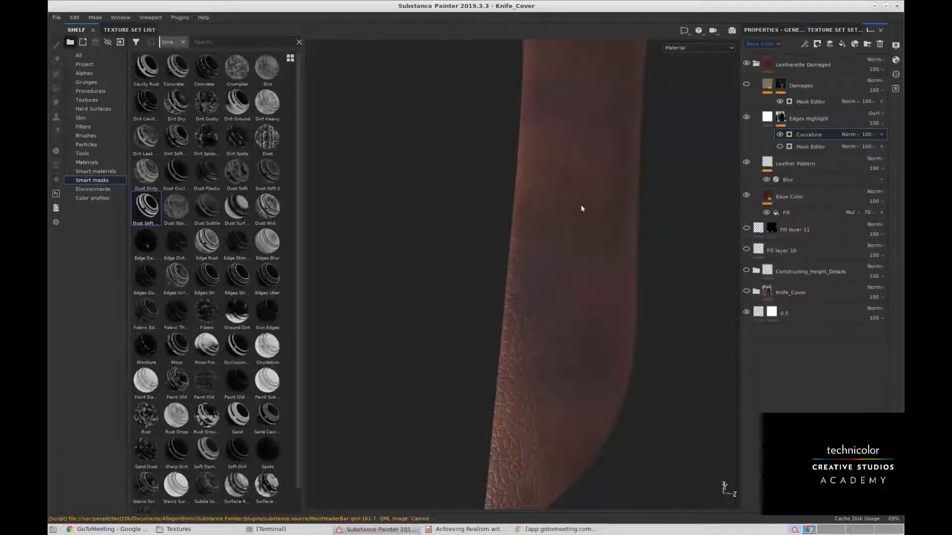
Hide the Curvature generator on the Edges Highlight mask and turn its original Mask Editor back on.
{"action": "left_click_drag", "start_coordinate": [580, 208], "coordinate": [512, 234], "text": "alt"}
{"action": "left_click", "coordinate": [780, 147]}
{"action": "left_click_drag", "start_coordinate": [599, 213], "coordinate": [601, 241], "text": "alt"}
Make the Damages layer visible again and check its wear on the sheath.
{"action": "left_click", "coordinate": [747, 86]}
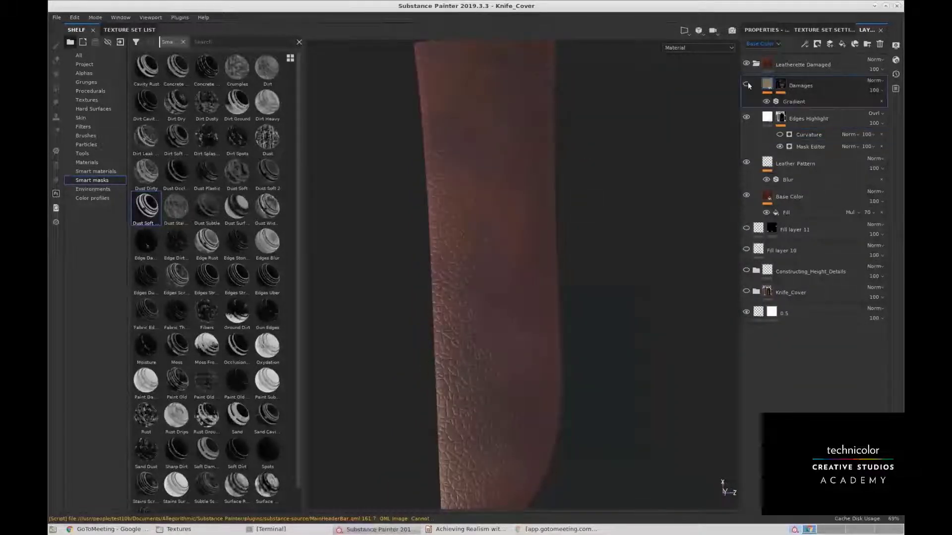
{"action": "left_click", "coordinate": [747, 85]}
{"action": "middle_click_drag", "start_coordinate": [588, 180], "coordinate": [597, 247], "text": "alt"}
{"action": "left_click_drag", "start_coordinate": [596, 247], "coordinate": [562, 189], "text": "alt"}
Collapse the Leatherette Damaged group and examine the complete leather material on the sheath and strap from several angles.
{"action": "left_click", "coordinate": [756, 64]}
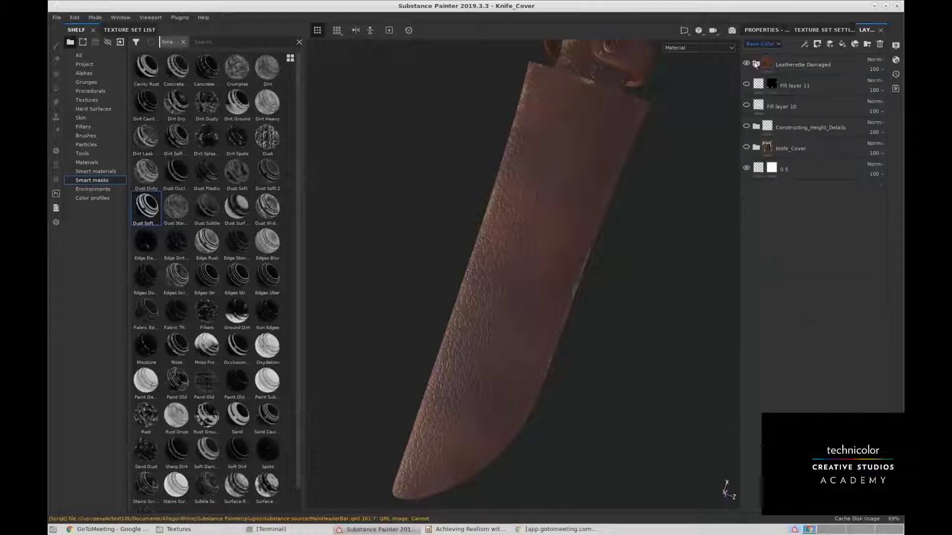
{"action": "left_click_drag", "start_coordinate": [582, 171], "coordinate": [611, 215], "text": "alt"}
{"action": "left_click", "coordinate": [755, 64]}
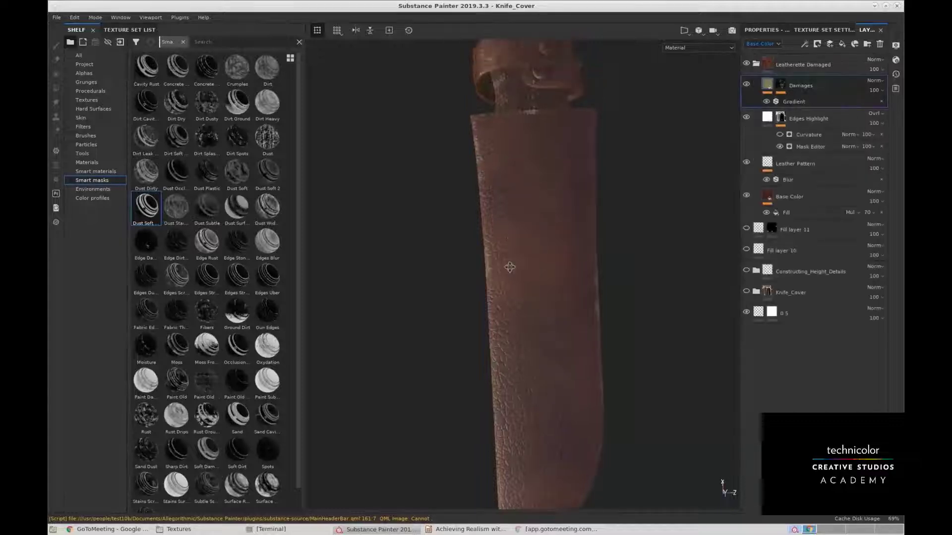
{"action": "left_click_drag", "start_coordinate": [510, 206], "coordinate": [556, 219], "text": "alt"}
{"action": "middle_click_drag", "start_coordinate": [556, 218], "coordinate": [566, 276], "text": "alt"}
{"action": "left_click", "coordinate": [756, 64]}
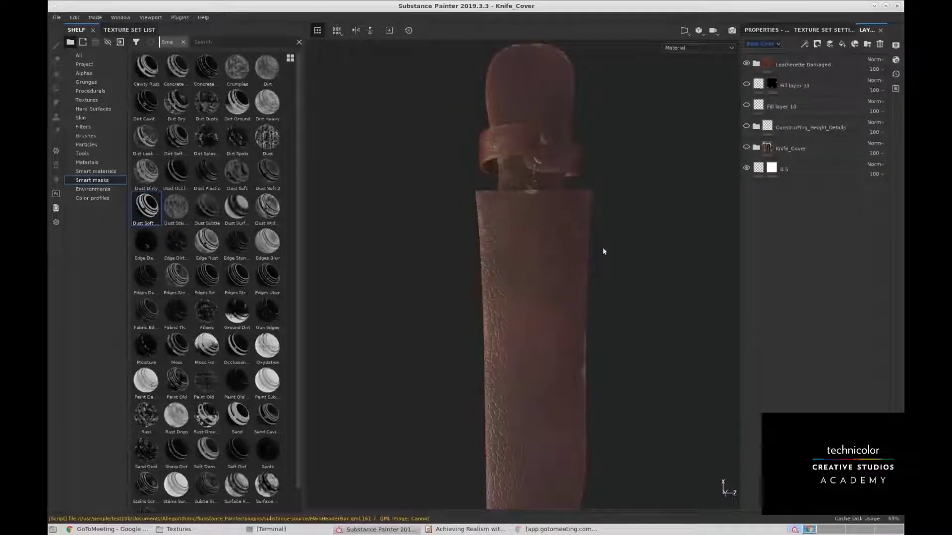
{"action": "right_click_drag", "start_coordinate": [604, 251], "coordinate": [660, 340], "text": "alt"}
{"action": "middle_click_drag", "start_coordinate": [660, 340], "coordinate": [631, 289], "text": "alt"}
{"action": "left_click_drag", "start_coordinate": [631, 289], "coordinate": [632, 274], "text": "alt"}
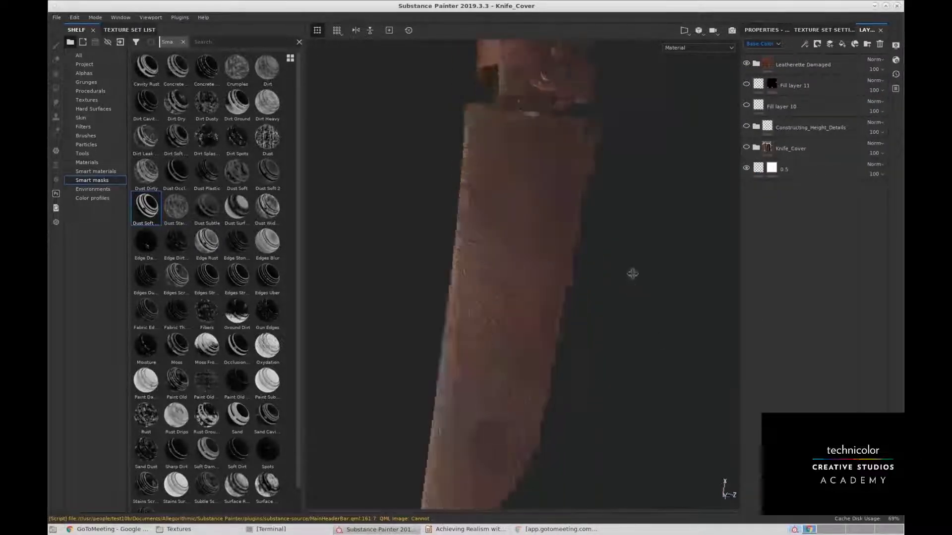
{"action": "left_click", "coordinate": [803, 65]}
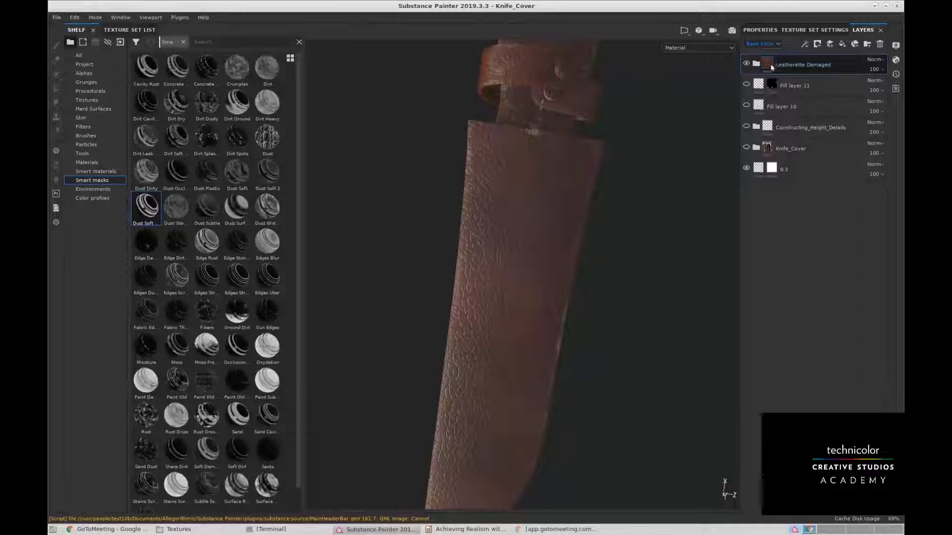
Expand the Leatherette Damaged group, select the Damages mask and its Mask Editor, and examine the worn edges along the sheath.
{"action": "left_click", "coordinate": [756, 64]}
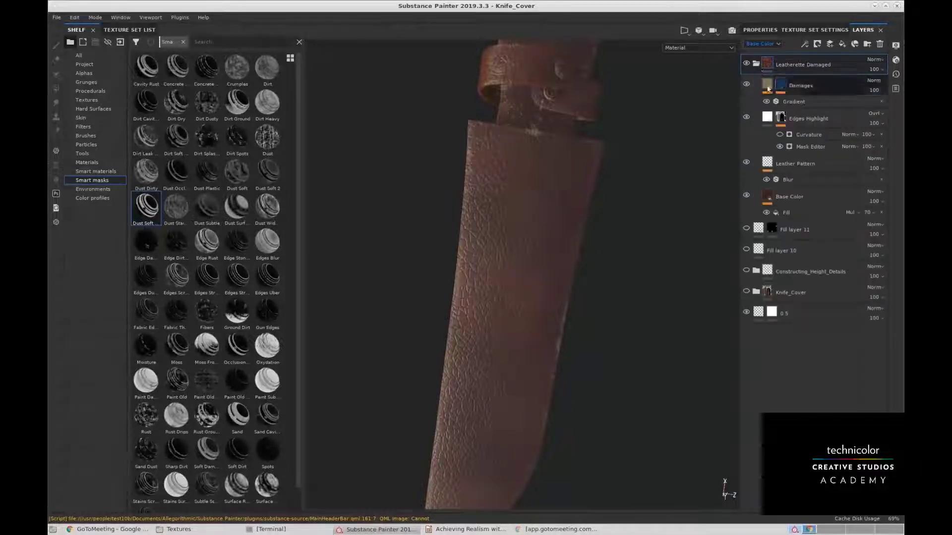
{"action": "left_click", "coordinate": [780, 85]}
{"action": "left_click", "coordinate": [813, 102]}
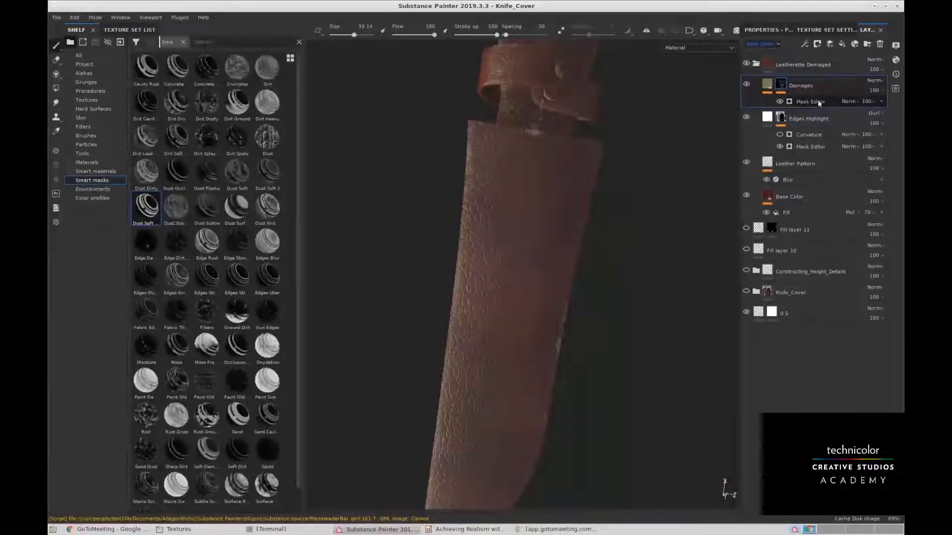
{"action": "left_click_drag", "start_coordinate": [593, 238], "coordinate": [554, 223], "text": "alt"}
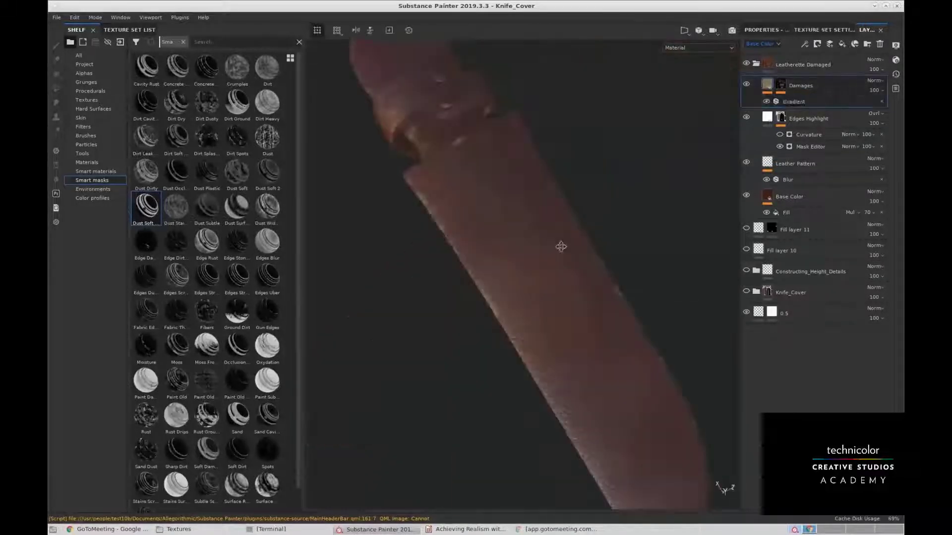
{"action": "left_click_drag", "start_coordinate": [560, 246], "coordinate": [570, 237], "text": "alt"}
{"action": "left_click", "coordinate": [780, 86]}
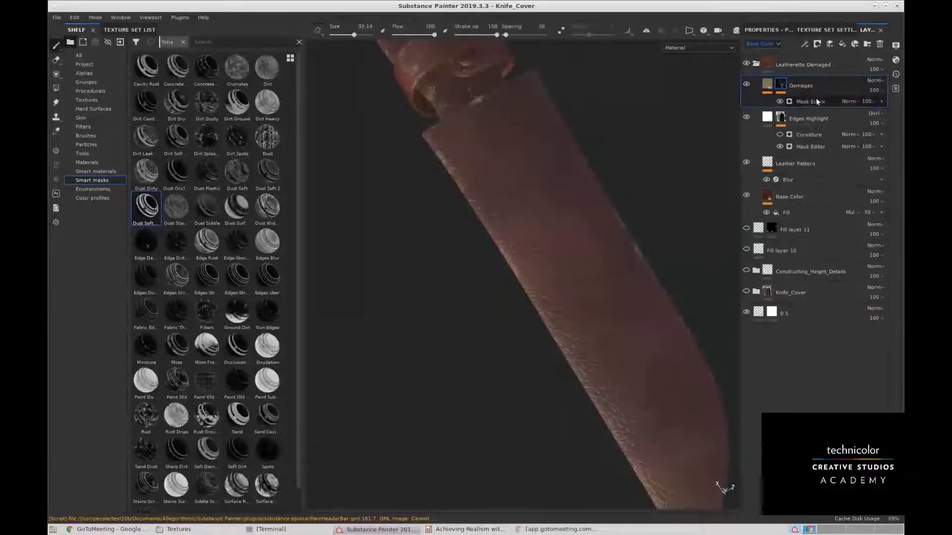
{"action": "left_click", "coordinate": [816, 101]}
{"action": "left_click_drag", "start_coordinate": [592, 268], "coordinate": [498, 331], "text": "alt"}
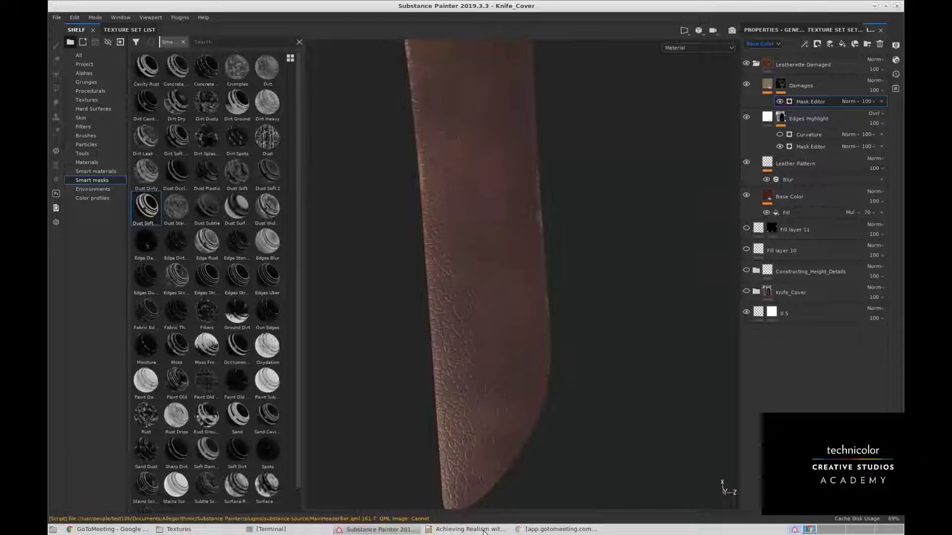
Read the Working with Smart Materials slide in LibreOffice Impress and return to Substance Painter to examine the sheath.
{"action": "left_click", "coordinate": [465, 529]}
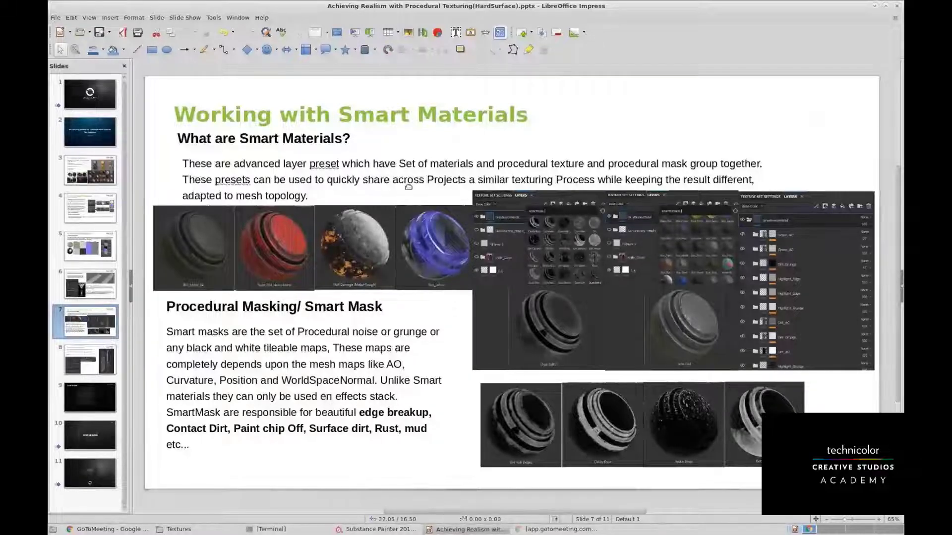
{"action": "left_click", "coordinate": [876, 6]}
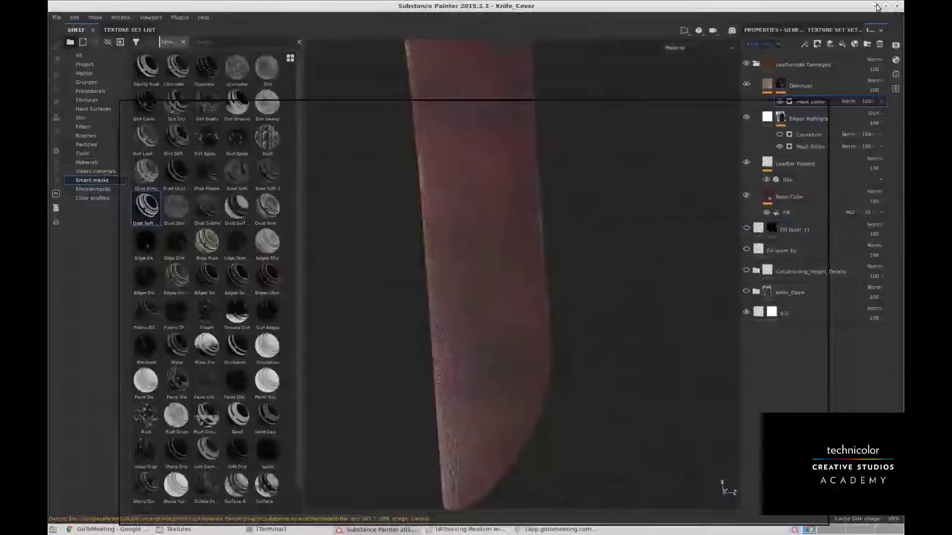
{"action": "left_click", "coordinate": [805, 47]}
{"action": "mouse_move", "coordinate": [581, 259]}
{"action": "left_mouse_down", "text": "alt"}
{"action": "mouse_move", "coordinate": [601, 252]}
{"action": "mouse_move", "coordinate": [594, 263]}
{"action": "left_mouse_up", "text": "alt"}
{"action": "middle_click_drag", "start_coordinate": [595, 262], "coordinate": [597, 295], "text": "alt"}
{"action": "left_click_drag", "start_coordinate": [620, 276], "coordinate": [581, 271], "text": "alt"}
{"action": "middle_click_drag", "start_coordinate": [640, 123], "coordinate": [642, 157], "text": "alt"}
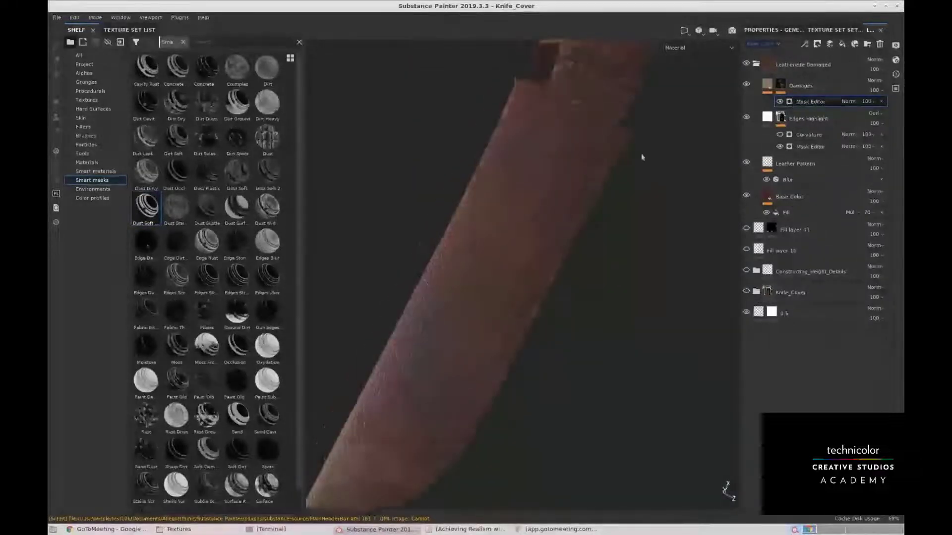
{"action": "left_click_drag", "start_coordinate": [641, 157], "coordinate": [623, 164], "text": "alt"}
Select the Damages layer's content and its Gradient filter, and check the damage color on the sheath.
{"action": "double_click", "coordinate": [805, 118]}
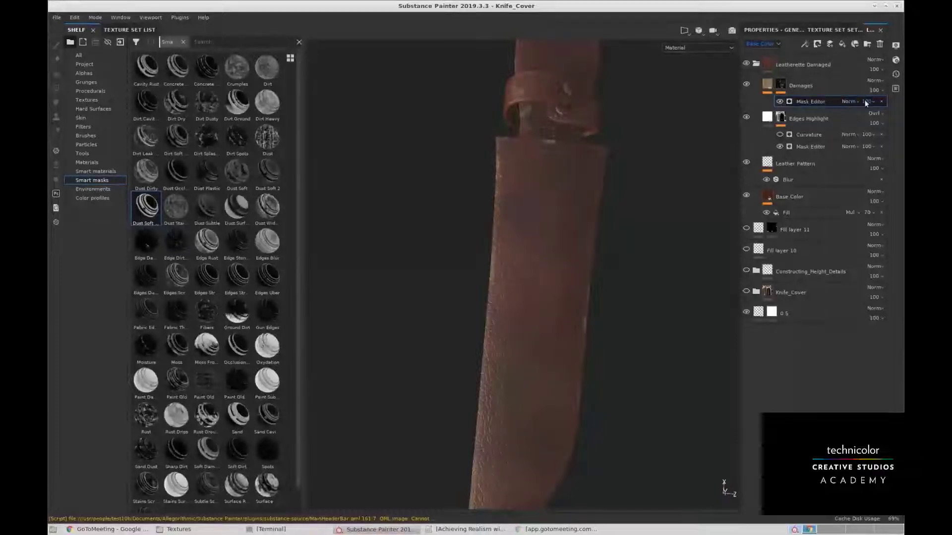
{"action": "left_click", "coordinate": [769, 88]}
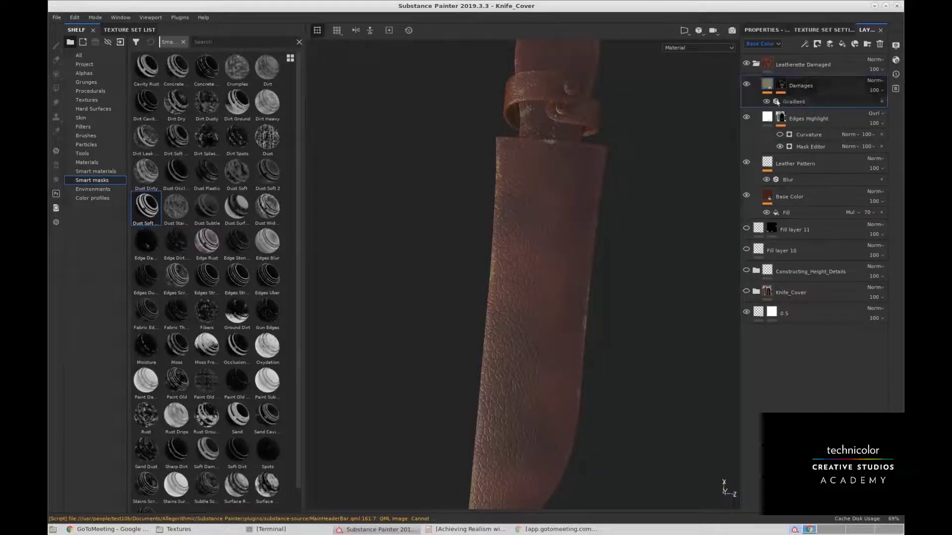
{"action": "left_click", "coordinate": [823, 101]}
{"action": "left_click_drag", "start_coordinate": [562, 170], "coordinate": [595, 234], "text": "alt"}
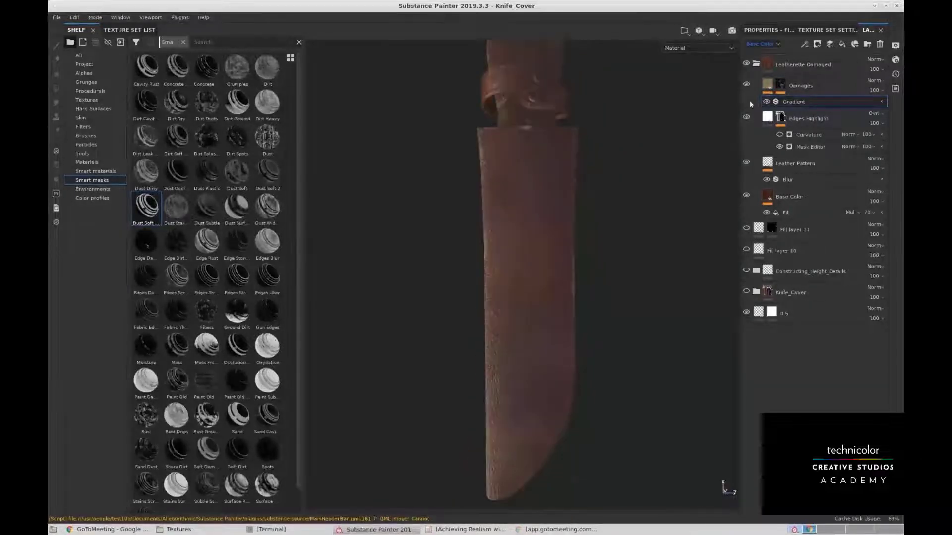
{"action": "left_click", "coordinate": [766, 88]}
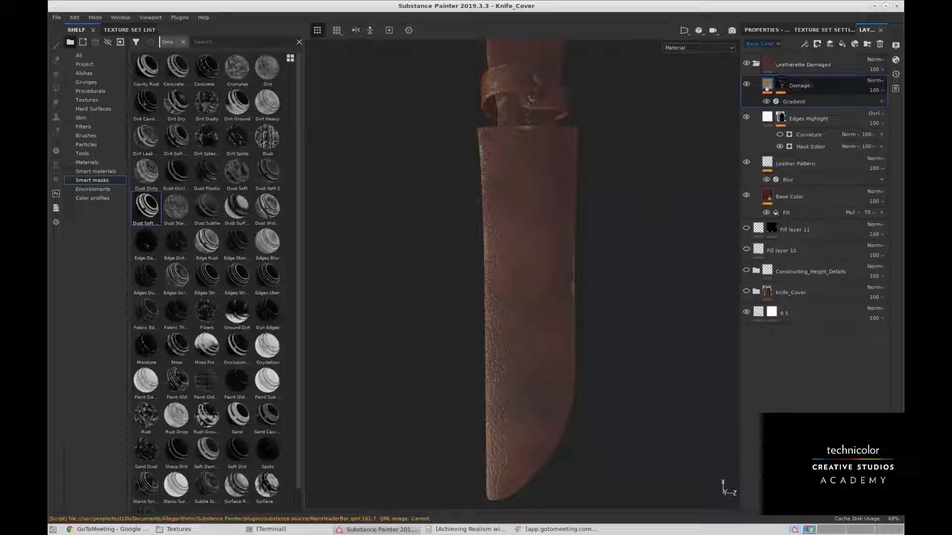
Collapse the Leatherette Damaged group and delete it from the layer stack.
{"action": "left_click", "coordinate": [756, 65]}
{"action": "left_click", "coordinate": [832, 63]}
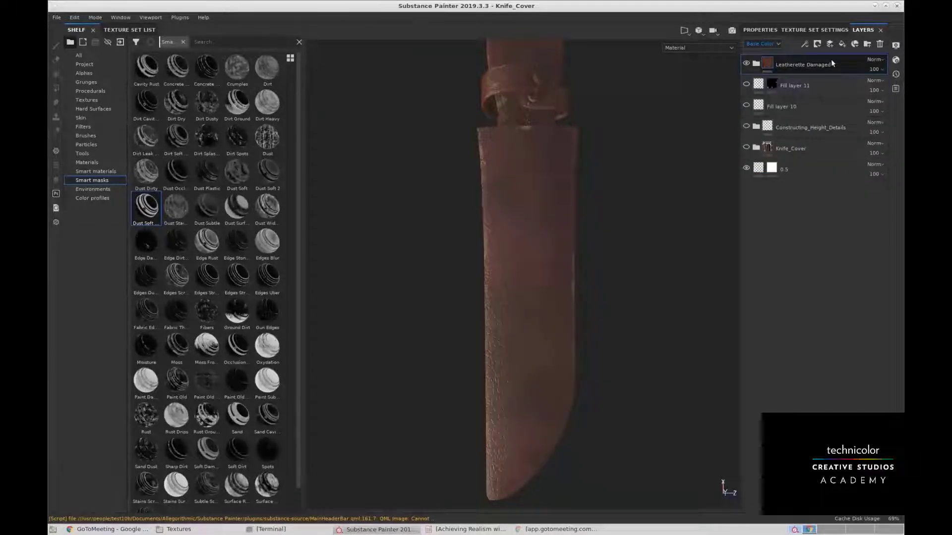
{"action": "key", "text": "Delete"}
{"action": "left_click_drag", "start_coordinate": [632, 174], "coordinate": [637, 178], "text": "alt"}
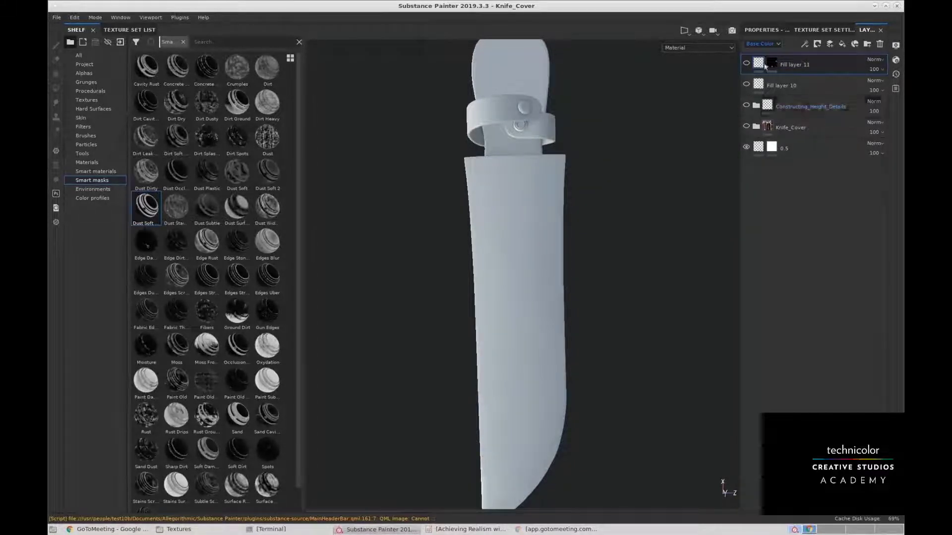
{"action": "left_click_drag", "start_coordinate": [606, 150], "coordinate": [626, 128], "text": "alt"}
{"action": "mouse_move", "coordinate": [583, 144]}
{"action": "middle_mouse_down", "text": "alt"}
{"action": "mouse_move", "coordinate": [578, 115]}
{"action": "mouse_move", "coordinate": [593, 159]}
{"action": "middle_mouse_up", "text": "alt"}
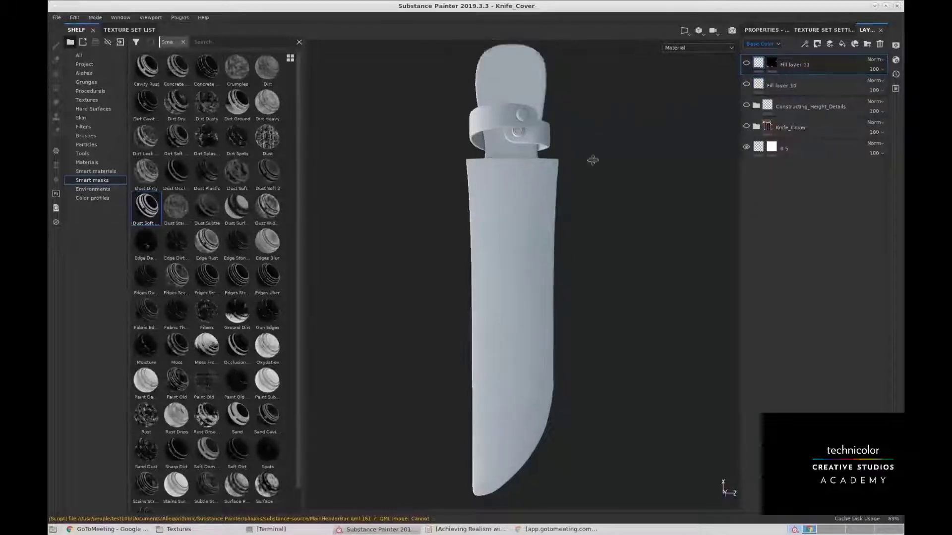
Preview the Constructing_Height_Details group, hide it again, and make Fill layer 10 and Fill layer 11 visible.
{"action": "left_click", "coordinate": [746, 105]}
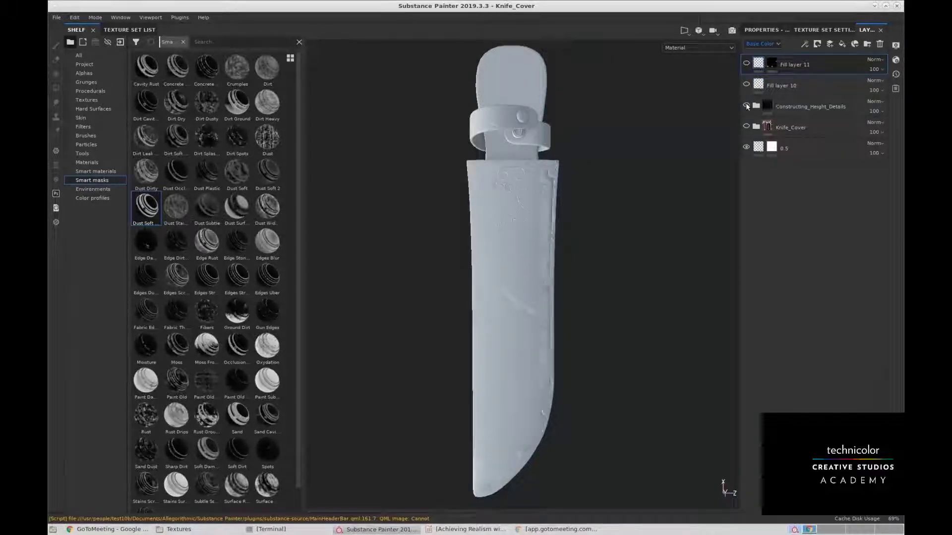
{"action": "left_click", "coordinate": [746, 106]}
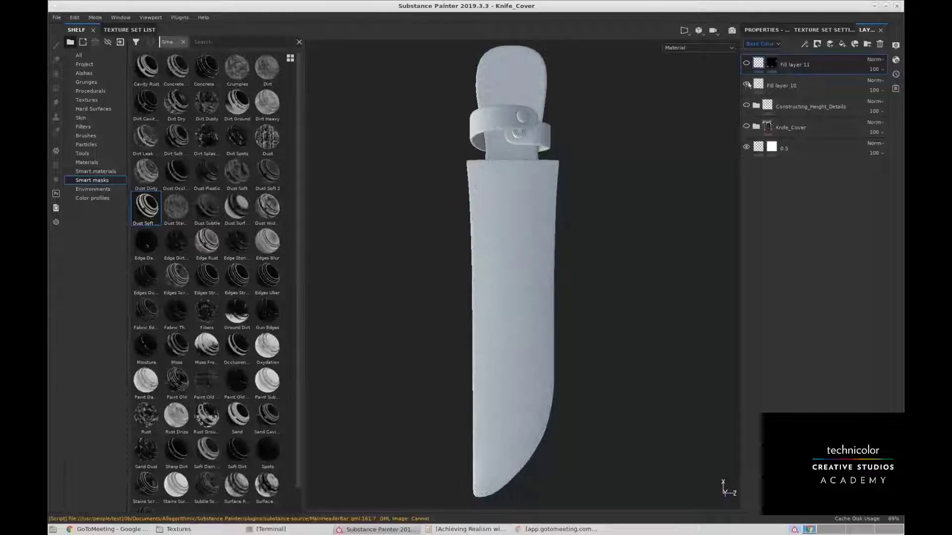
{"action": "left_click", "coordinate": [746, 64]}
Examine the embossed ornament and the leather wrinkles on the untextured sheath from several angles and distances.
{"action": "middle_click_drag", "start_coordinate": [656, 136], "coordinate": [614, 188], "text": "alt"}
{"action": "right_click_drag", "start_coordinate": [614, 188], "coordinate": [699, 240], "text": "alt"}
{"action": "left_click_drag", "start_coordinate": [698, 240], "coordinate": [735, 72], "text": "alt"}
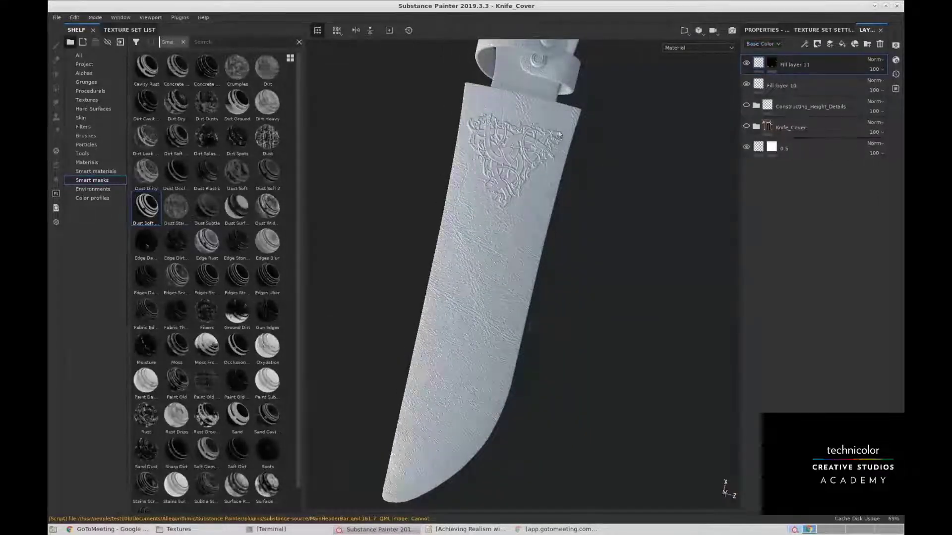
{"action": "middle_click_drag", "start_coordinate": [524, 141], "coordinate": [530, 188], "text": "alt"}
{"action": "right_click_drag", "start_coordinate": [530, 188], "coordinate": [538, 127], "text": "alt"}
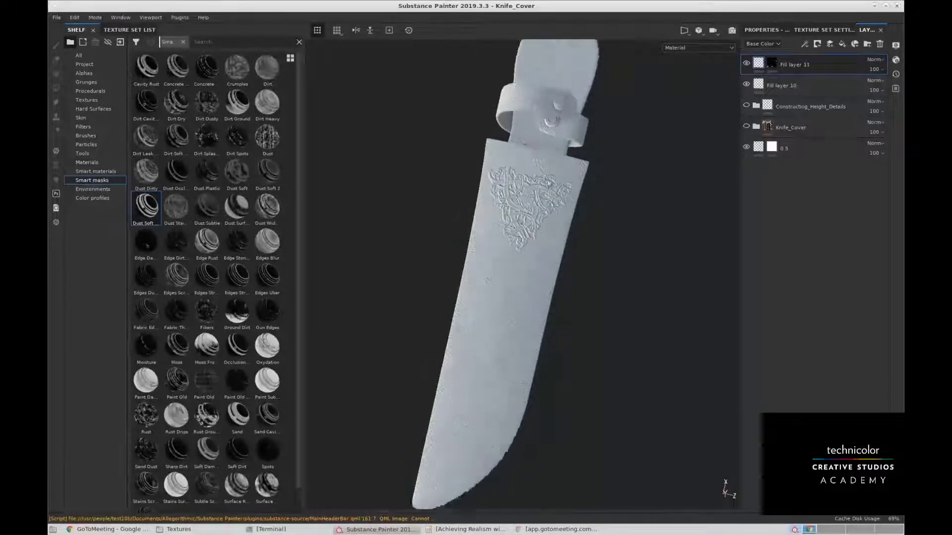
{"action": "left_click_drag", "start_coordinate": [550, 186], "coordinate": [593, 199], "text": "alt"}
{"action": "middle_click_drag", "start_coordinate": [593, 198], "coordinate": [586, 230], "text": "alt"}
{"action": "mouse_move", "coordinate": [581, 227]}
{"action": "left_mouse_down", "text": "alt"}
{"action": "mouse_move", "coordinate": [524, 264]}
{"action": "mouse_move", "coordinate": [535, 228]}
{"action": "mouse_move", "coordinate": [577, 202]}
{"action": "mouse_move", "coordinate": [575, 216]}
{"action": "mouse_move", "coordinate": [609, 168]}
{"action": "left_mouse_up", "text": "alt"}
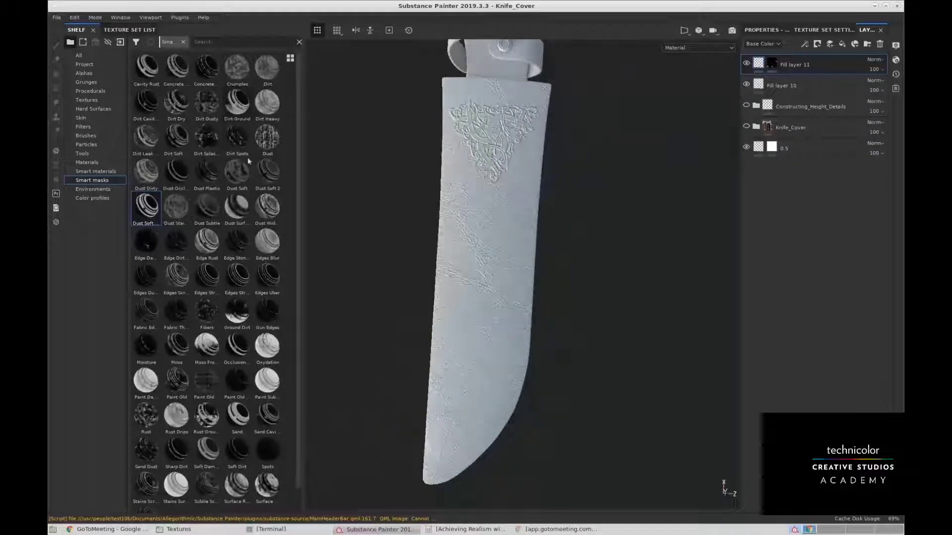
{"action": "left_click_drag", "start_coordinate": [484, 187], "coordinate": [476, 147], "text": "alt"}
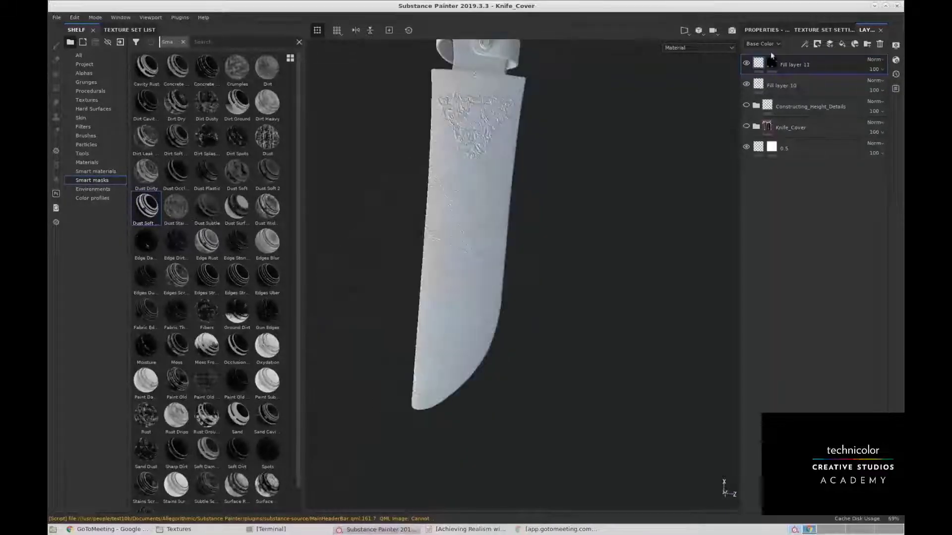
{"action": "middle_click_drag", "start_coordinate": [538, 124], "coordinate": [553, 233], "text": "alt"}
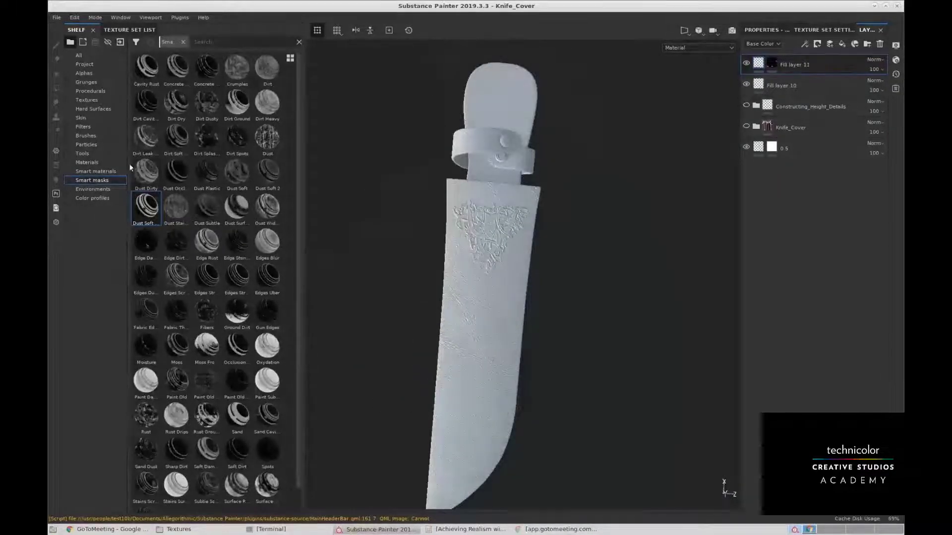
{"action": "left_click", "coordinate": [100, 170]}
{"action": "left_click_drag", "start_coordinate": [388, 215], "coordinate": [533, 242], "text": "alt"}
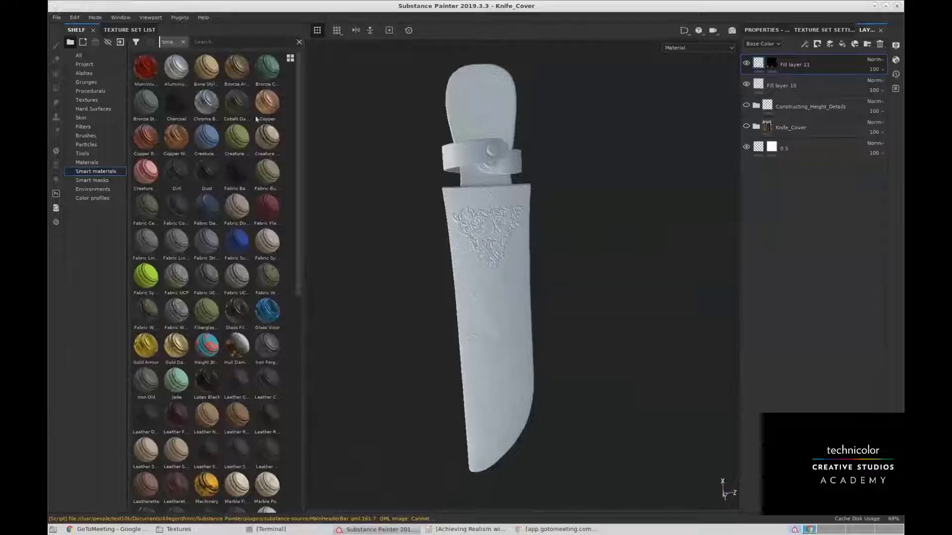
{"action": "left_click_drag", "start_coordinate": [514, 158], "coordinate": [510, 233], "text": "alt"}
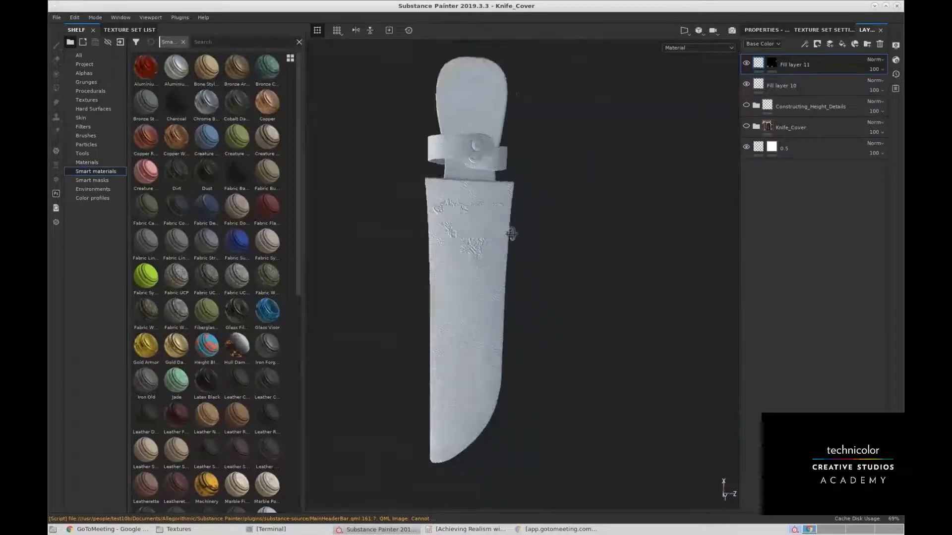
List the textures in the shelf, select Fill layer 10, and place its fill properties in a separate column.
{"action": "left_click", "coordinate": [86, 100]}
{"action": "left_click_drag", "start_coordinate": [153, 73], "coordinate": [760, 91]}
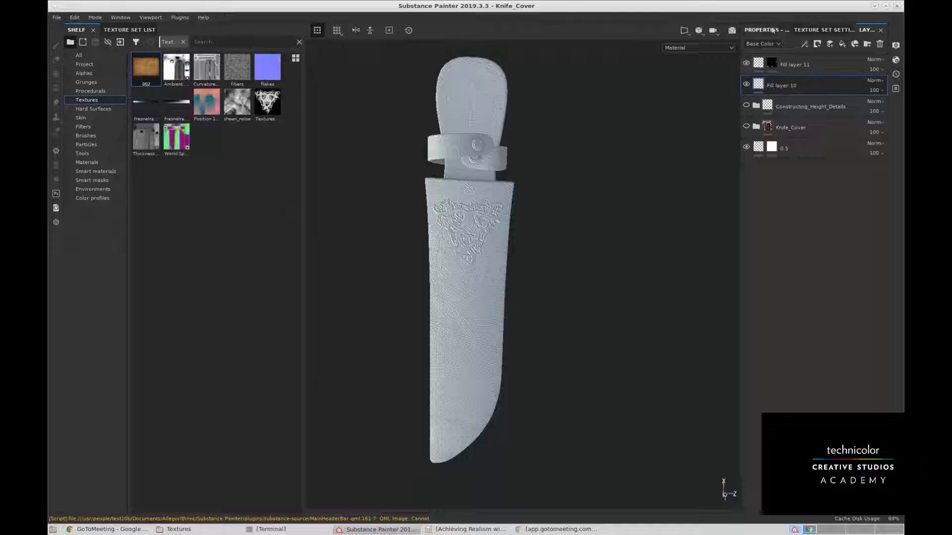
{"action": "left_click_drag", "start_coordinate": [764, 31], "coordinate": [785, 35]}
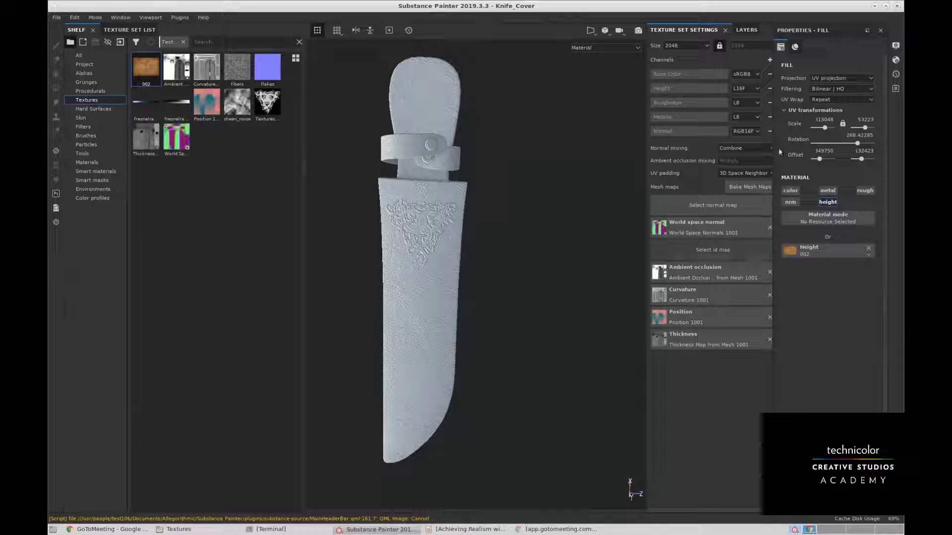
Enable the color channel on Fill layer 10 and assign texture 002 as its Base Color.
{"action": "left_click", "coordinate": [790, 191]}
{"action": "left_click_drag", "start_coordinate": [523, 289], "coordinate": [551, 251], "text": "alt"}
{"action": "middle_click_drag", "start_coordinate": [551, 253], "coordinate": [552, 283], "text": "alt"}
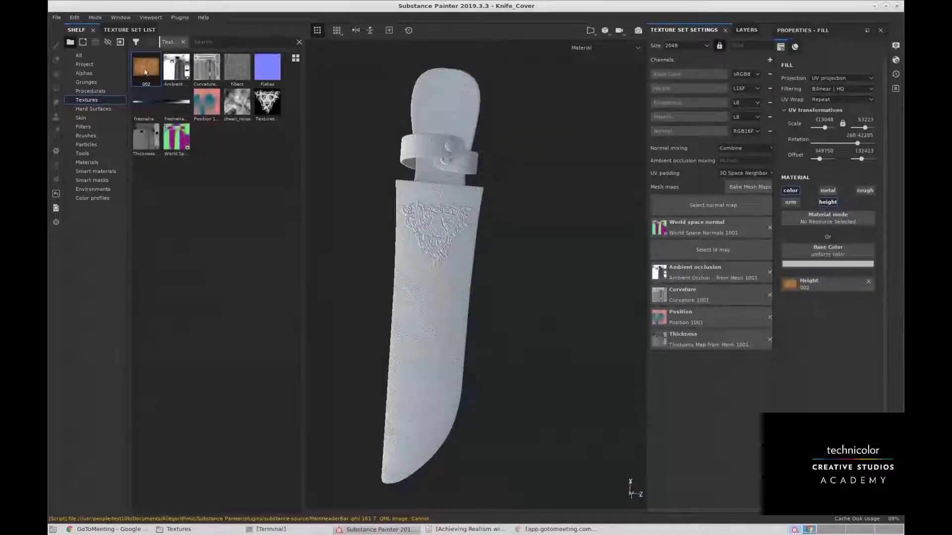
{"action": "left_click_drag", "start_coordinate": [145, 72], "coordinate": [815, 254]}
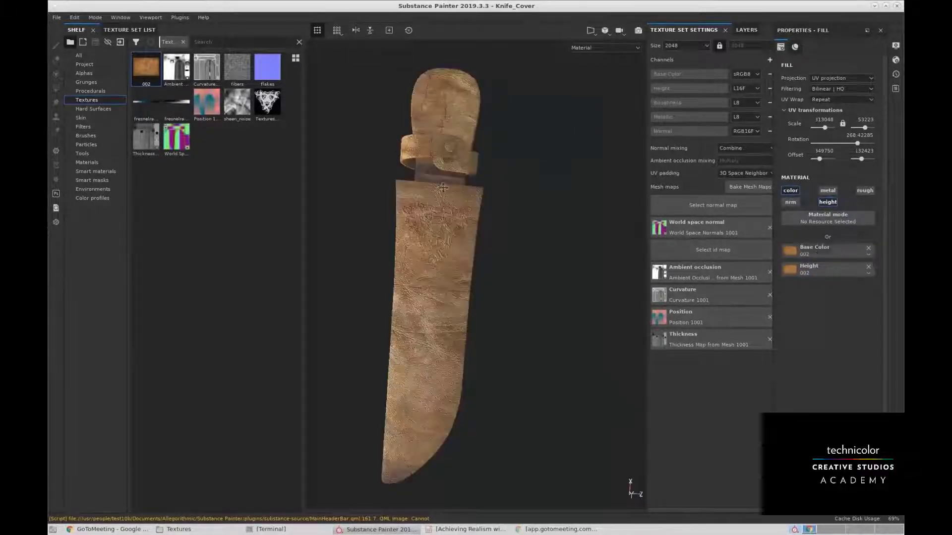
Bring up the layer stack and examine the leather color, wrinkles and embossed ornament on the sheath from several angles.
{"action": "middle_click_drag", "start_coordinate": [450, 188], "coordinate": [467, 203], "text": "alt"}
{"action": "left_click_drag", "start_coordinate": [466, 203], "coordinate": [520, 295], "text": "alt"}
{"action": "left_click_drag", "start_coordinate": [497, 246], "coordinate": [434, 226], "text": "alt"}
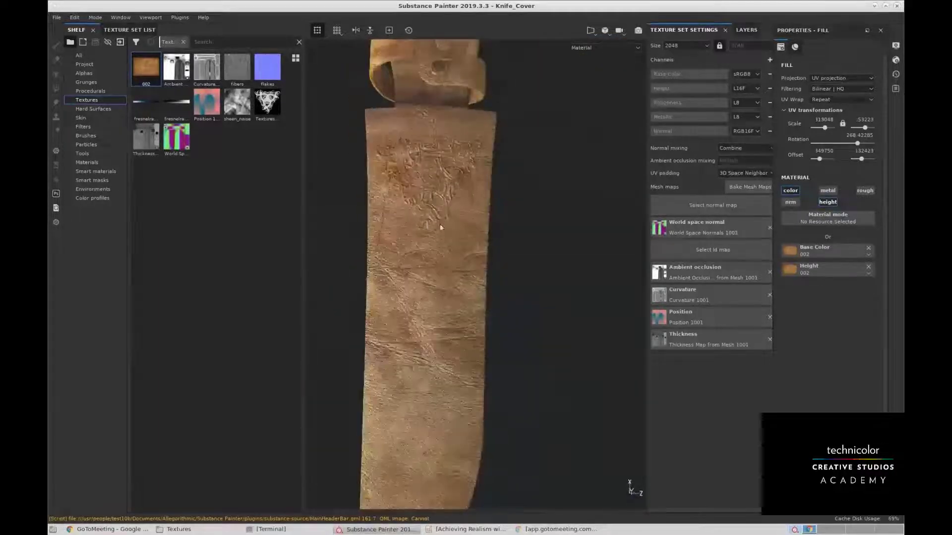
{"action": "left_click", "coordinate": [746, 30]}
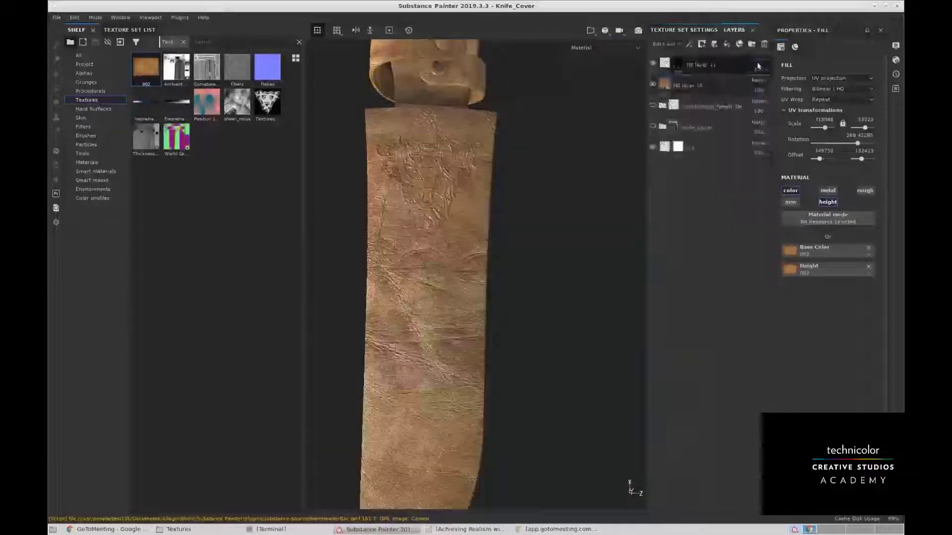
{"action": "middle_click_drag", "start_coordinate": [427, 183], "coordinate": [449, 245], "text": "alt"}
{"action": "right_click_drag", "start_coordinate": [449, 245], "coordinate": [473, 201], "text": "alt"}
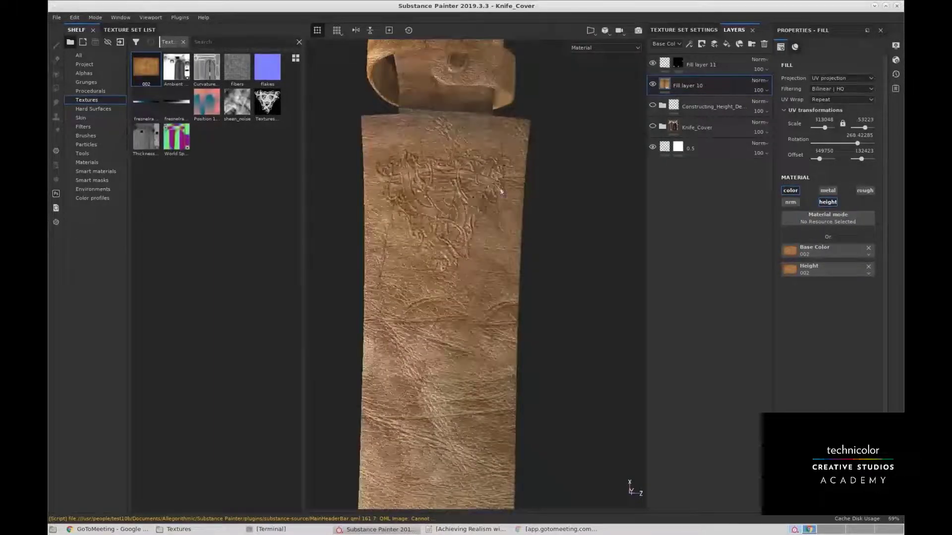
{"action": "middle_click_drag", "start_coordinate": [500, 191], "coordinate": [502, 265], "text": "alt"}
{"action": "right_click_drag", "start_coordinate": [503, 265], "coordinate": [522, 243], "text": "alt"}
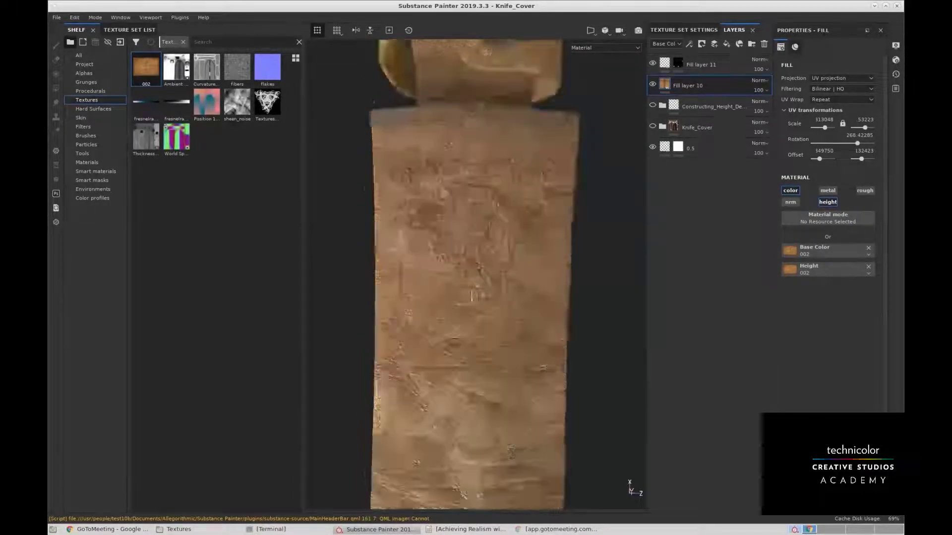
{"action": "left_click_drag", "start_coordinate": [521, 243], "coordinate": [538, 268], "text": "alt"}
{"action": "right_click_drag", "start_coordinate": [537, 268], "coordinate": [498, 386], "text": "alt"}
{"action": "middle_click_drag", "start_coordinate": [498, 387], "coordinate": [491, 320], "text": "alt"}
{"action": "left_click_drag", "start_coordinate": [491, 321], "coordinate": [450, 265], "text": "alt"}
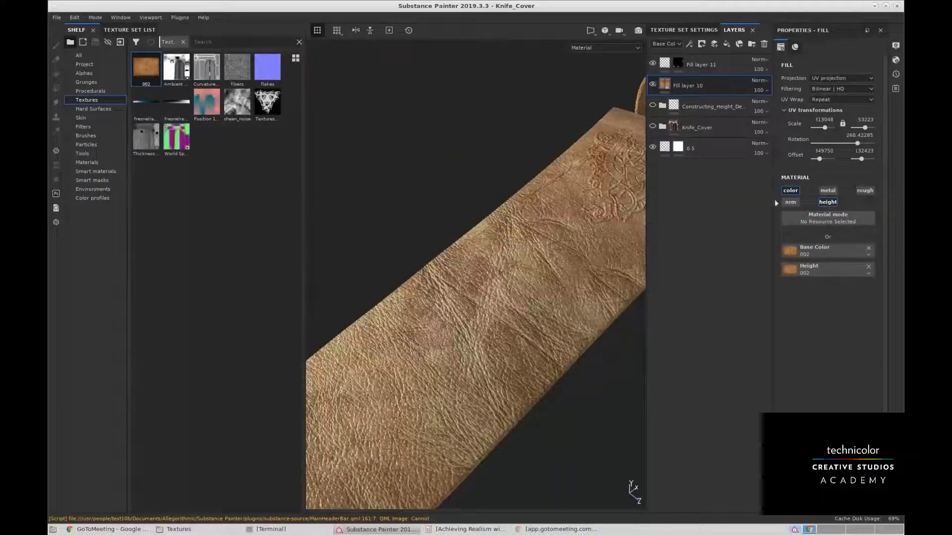
Turn Fill layer 10's color channel off and back on to check its effect on the sheath.
{"action": "left_click", "coordinate": [788, 191]}
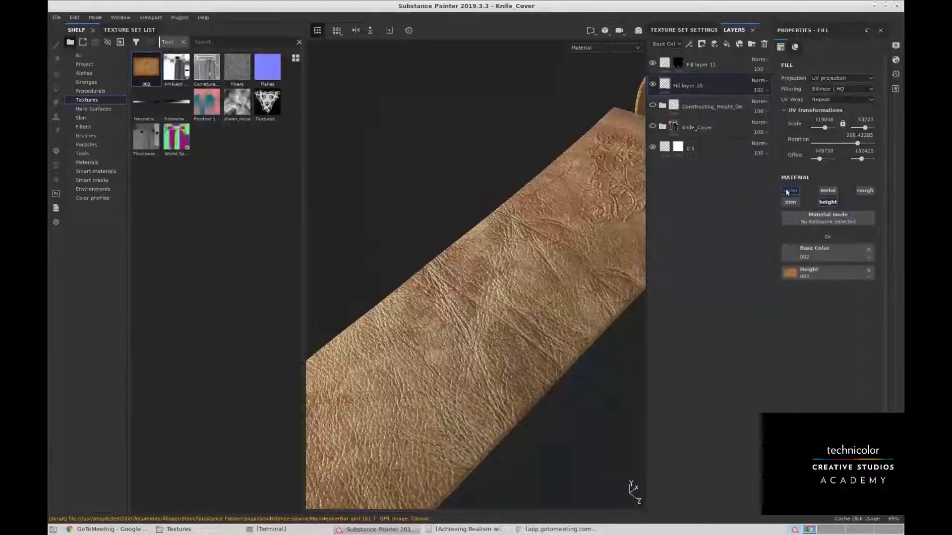
{"action": "left_click", "coordinate": [789, 191]}
{"action": "left_click_drag", "start_coordinate": [553, 231], "coordinate": [575, 164], "text": "alt"}
Show the 3D and 2D views side by side and inspect the leather texture on the sheath and its UV layout.
{"action": "left_click", "coordinate": [591, 30]}
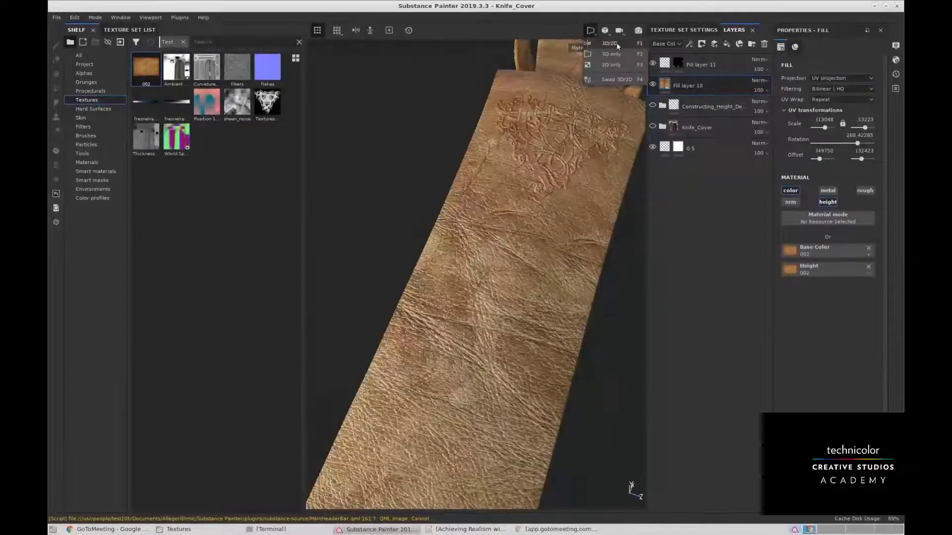
{"action": "left_click", "coordinate": [611, 43]}
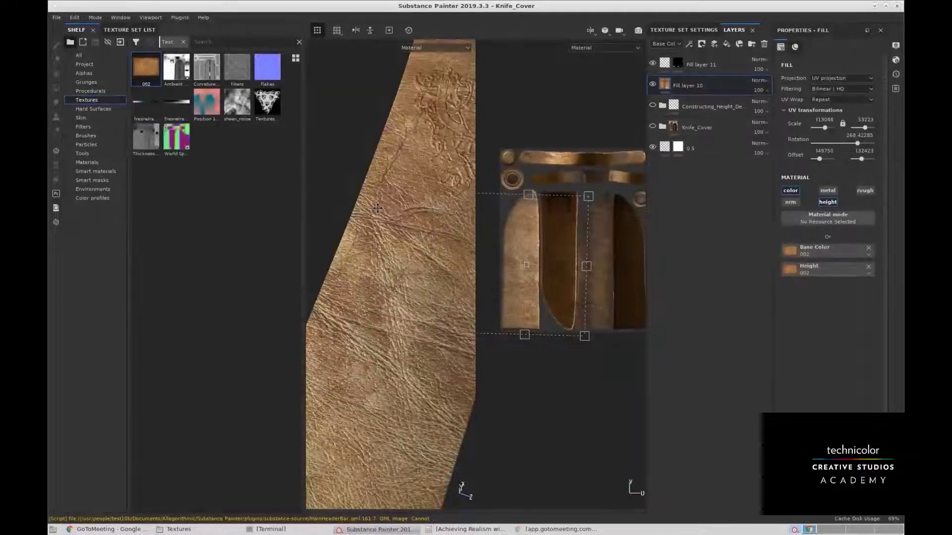
{"action": "middle_click_drag", "start_coordinate": [364, 221], "coordinate": [352, 236], "text": "alt"}
{"action": "left_click_drag", "start_coordinate": [352, 236], "coordinate": [388, 238], "text": "alt"}
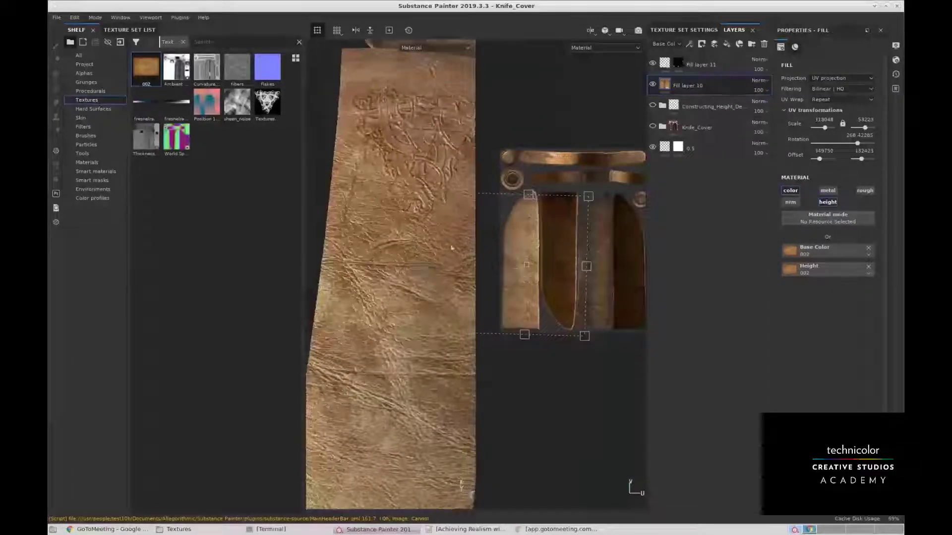
{"action": "mouse_move", "coordinate": [555, 263]}
{"action": "middle_mouse_down", "text": "alt"}
{"action": "mouse_move", "coordinate": [591, 260]}
{"action": "mouse_move", "coordinate": [569, 258]}
{"action": "middle_mouse_up", "text": "alt"}
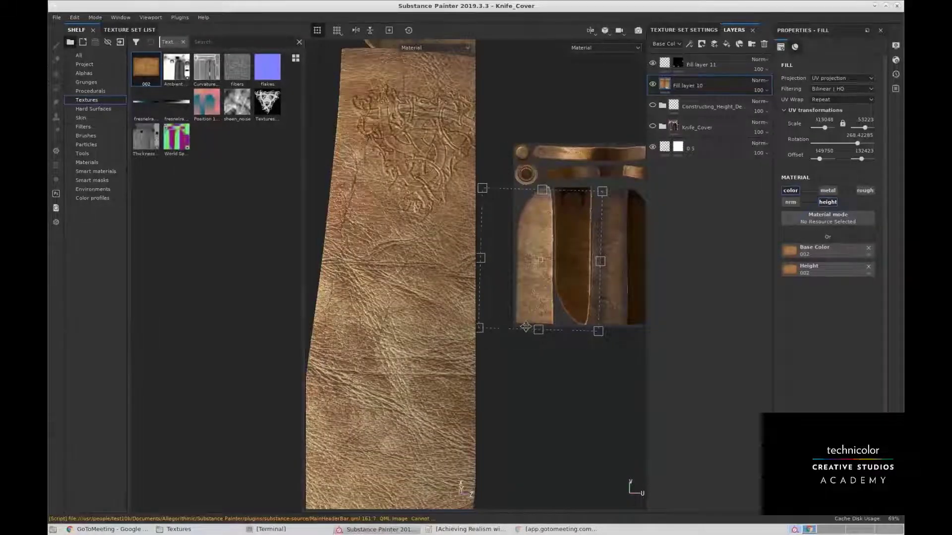
{"action": "left_click_drag", "start_coordinate": [396, 202], "coordinate": [421, 146], "text": "alt"}
Add a Color Balance filter to Fill layer 10.
{"action": "right_click", "coordinate": [706, 85]}
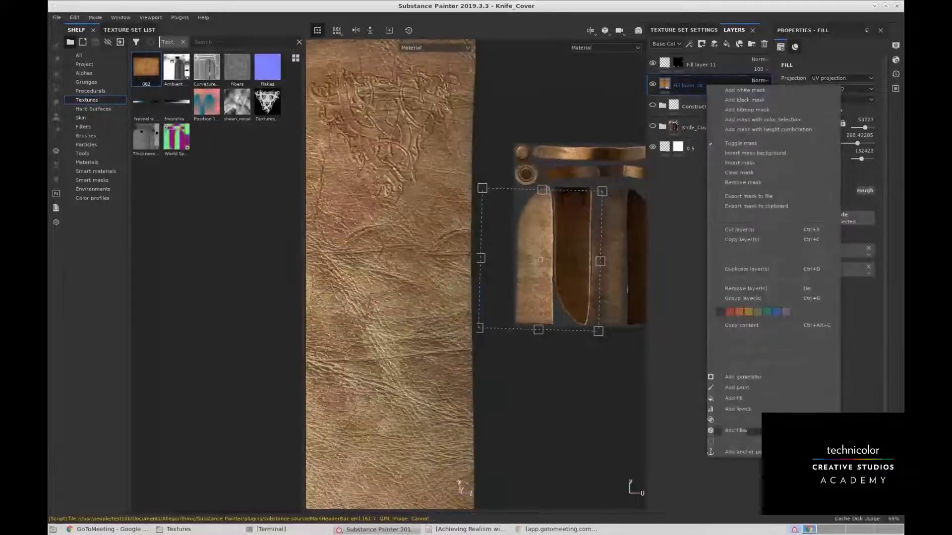
{"action": "left_click", "coordinate": [754, 431]}
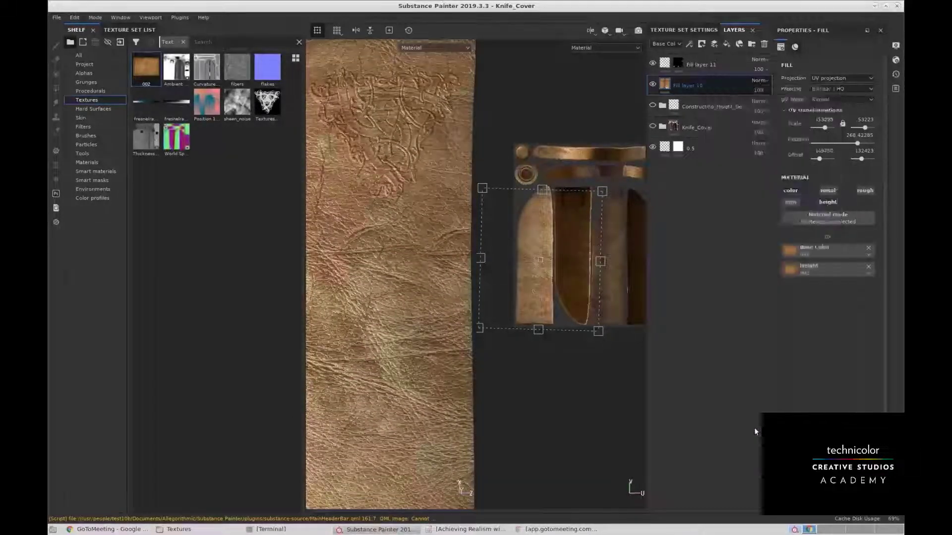
{"action": "left_click", "coordinate": [813, 74]}
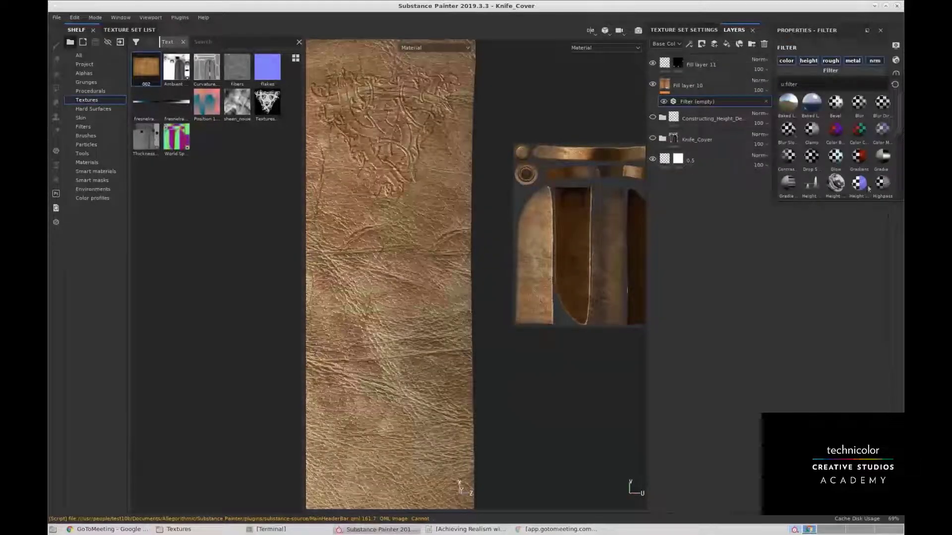
{"action": "mouse_move", "coordinate": [899, 128]}
{"action": "left_mouse_down"}
{"action": "mouse_move", "coordinate": [902, 154]}
{"action": "mouse_move", "coordinate": [900, 125]}
{"action": "left_mouse_up"}
{"action": "left_click", "coordinate": [835, 130]}
Set the Color Balance highlights to 0.16 Cyan-Red, and the midtones to 0.36 Cyan-Red, 0.27 Magenta-Green and 1 Yellow-Blue.
{"action": "left_click", "coordinate": [804, 112]}
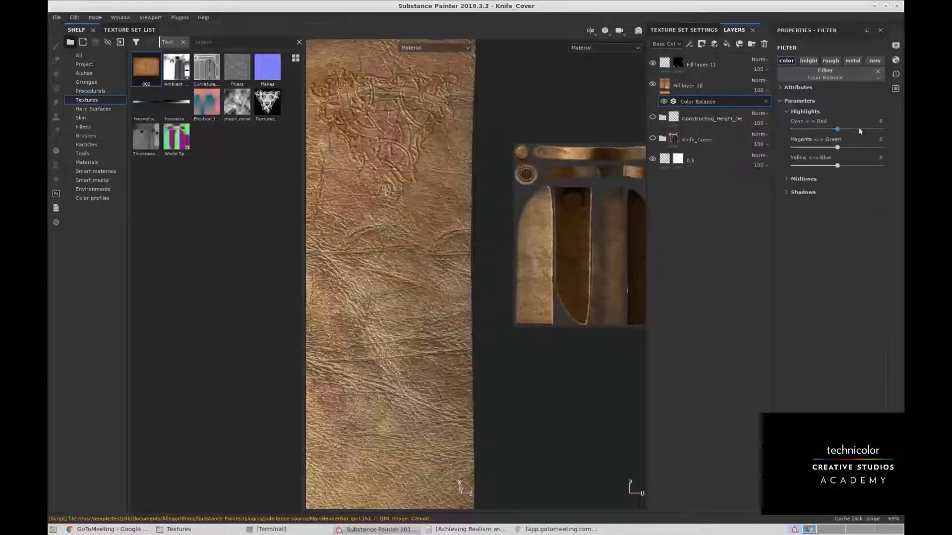
{"action": "left_click_drag", "start_coordinate": [837, 129], "coordinate": [845, 129]}
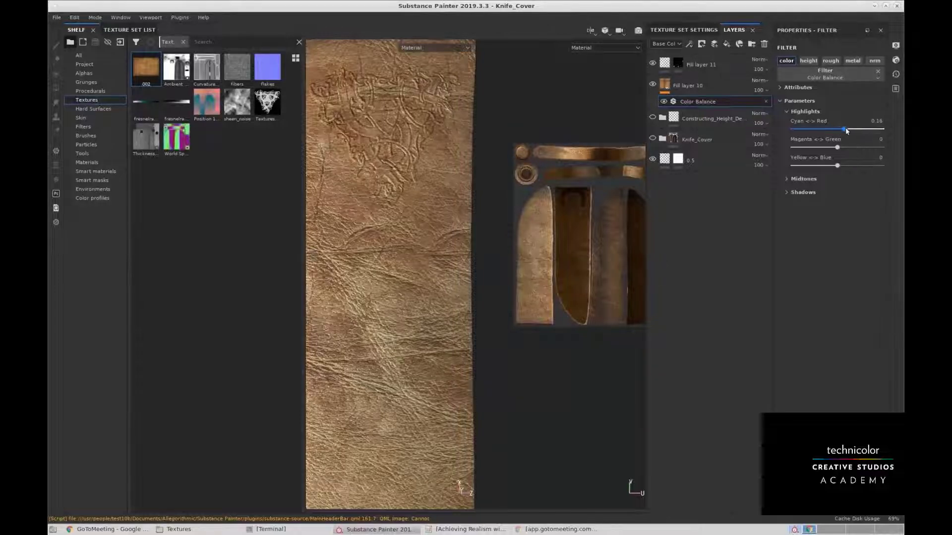
{"action": "left_click", "coordinate": [804, 112]}
{"action": "left_click", "coordinate": [803, 125]}
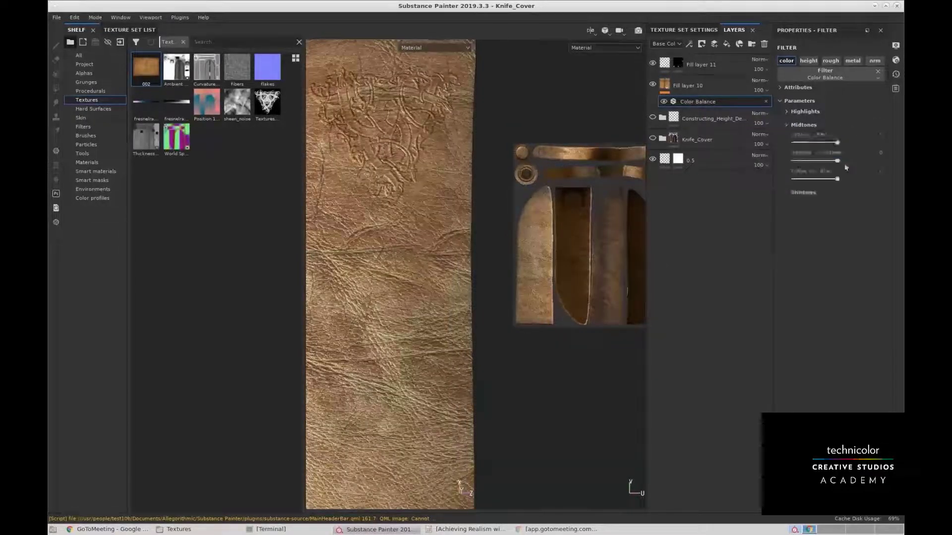
{"action": "left_click_drag", "start_coordinate": [837, 145], "coordinate": [883, 180]}
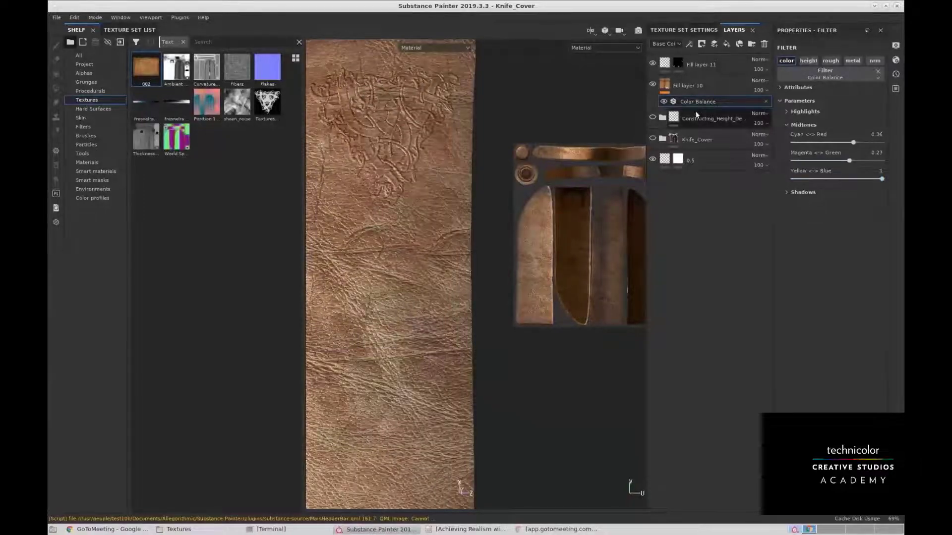
Add a Levels effect above Fill layer 10's Color Balance, and enlarge the layer and properties area while keeping the whole knife cover in view.
{"action": "right_click", "coordinate": [714, 102]}
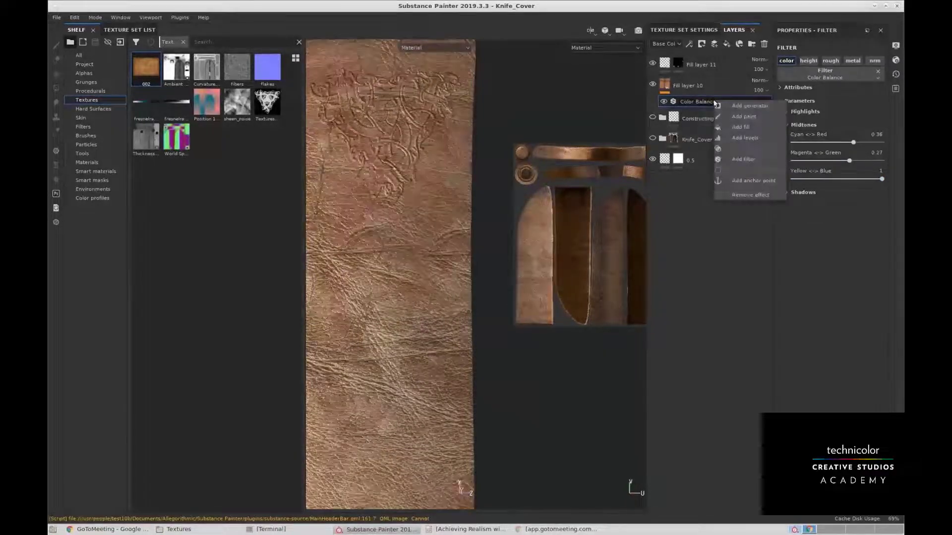
{"action": "left_click", "coordinate": [748, 138]}
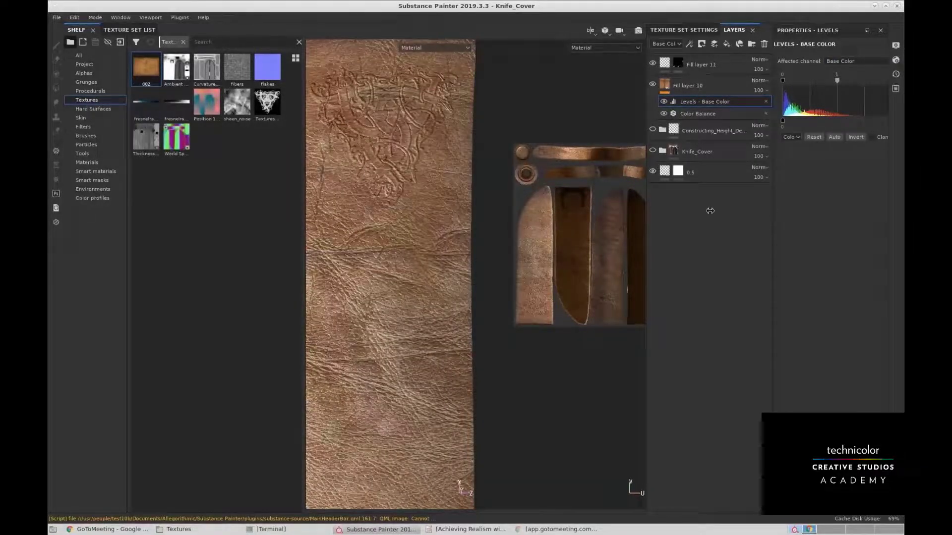
{"action": "left_click_drag", "start_coordinate": [643, 249], "coordinate": [519, 242]}
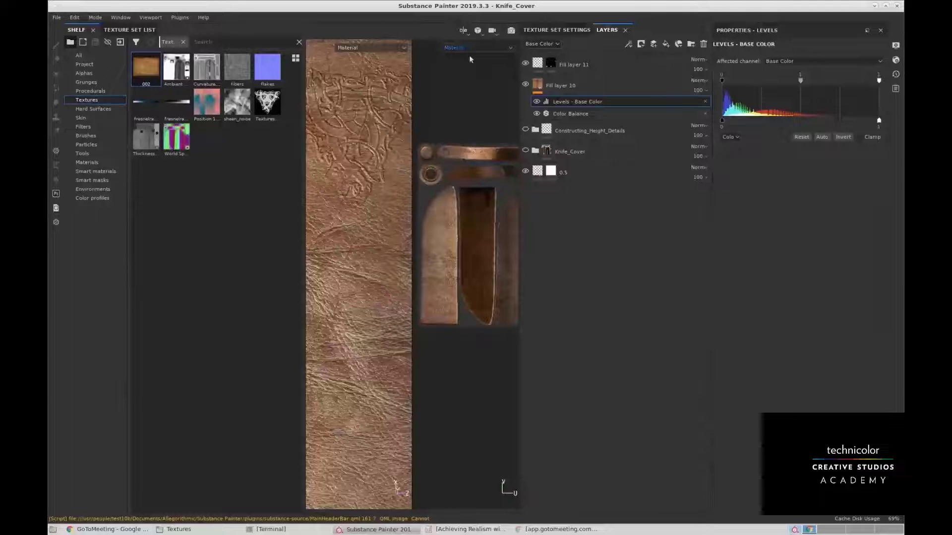
{"action": "left_click_drag", "start_coordinate": [304, 198], "coordinate": [210, 199]}
{"action": "scroll", "coordinate": [296, 200], "scroll_direction": "down", "scroll_amount": 5}
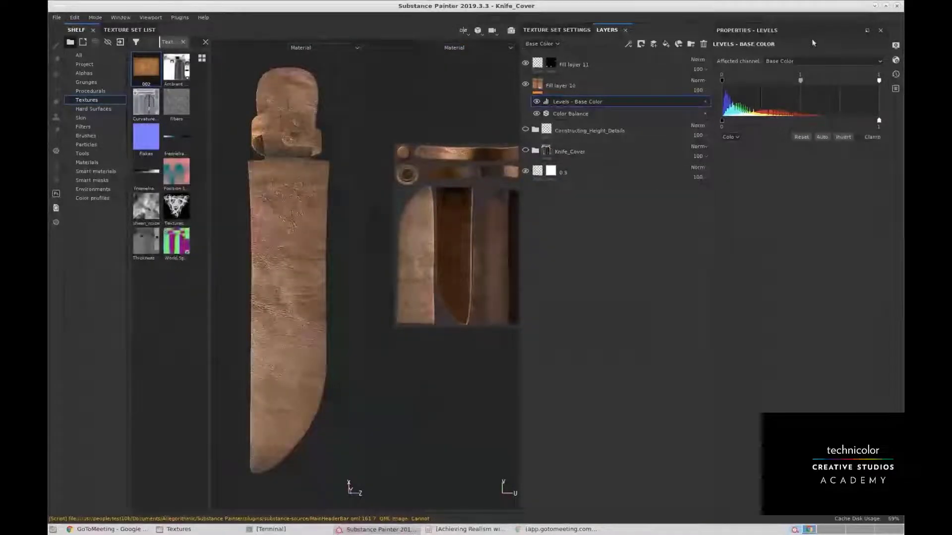
Switch the Levels effect's affected channel to Height and return it to Base Color.
{"action": "left_click", "coordinate": [794, 62]}
{"action": "left_click", "coordinate": [793, 75]}
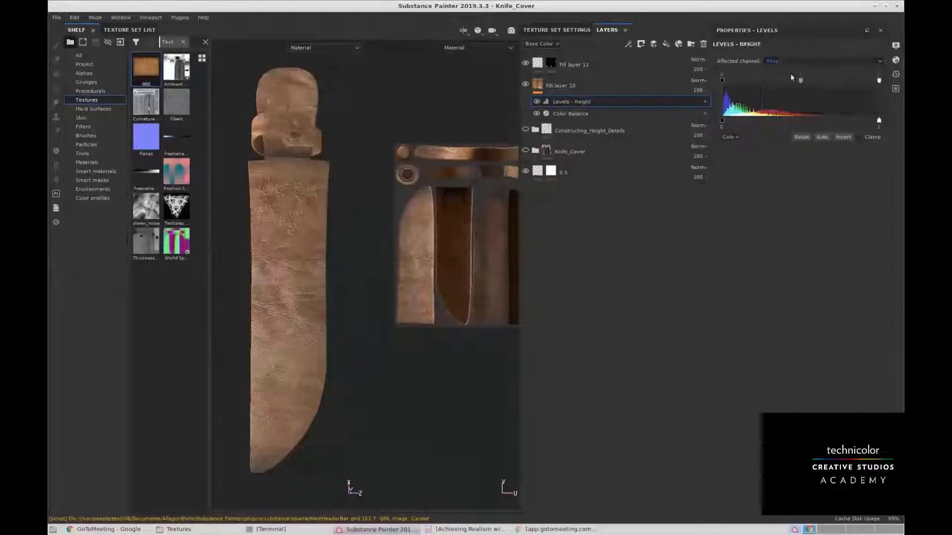
{"action": "left_click", "coordinate": [800, 65]}
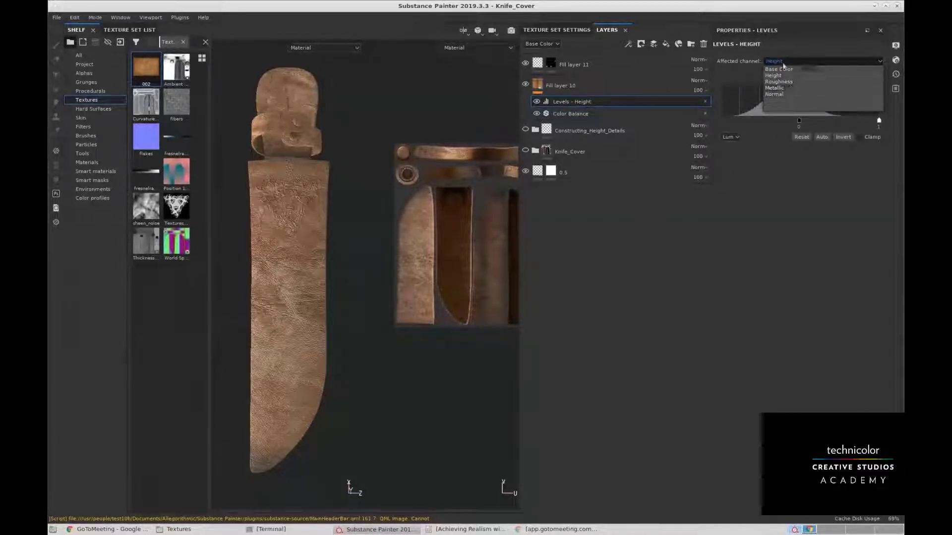
{"action": "left_click", "coordinate": [792, 43]}
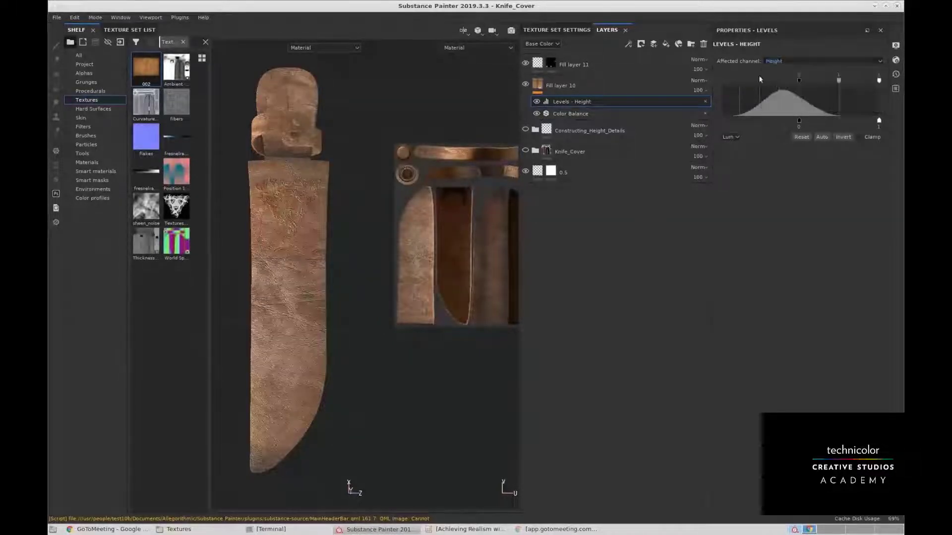
{"action": "left_click", "coordinate": [817, 61]}
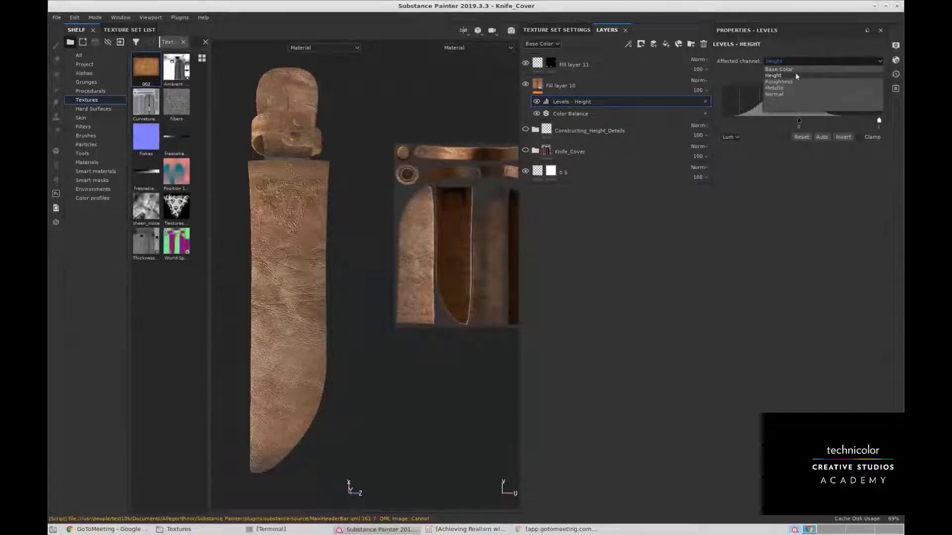
{"action": "left_click", "coordinate": [797, 70]}
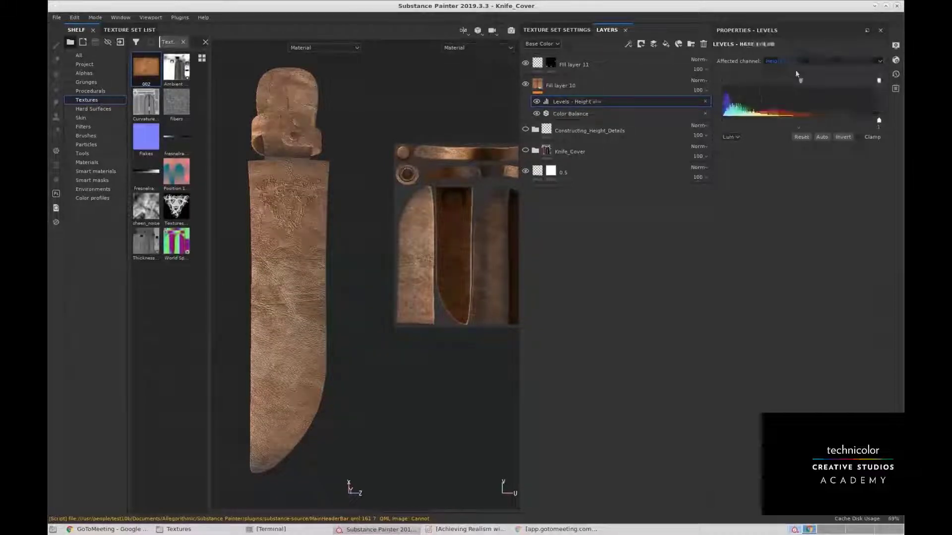
Darken the leather's base color by raising the Levels midtone value to about 1.65.
{"action": "middle_click_drag", "start_coordinate": [314, 176], "coordinate": [329, 201], "text": "alt"}
{"action": "right_click_drag", "start_coordinate": [329, 201], "coordinate": [338, 231], "text": "alt"}
{"action": "middle_click_drag", "start_coordinate": [339, 231], "coordinate": [339, 169], "text": "alt"}
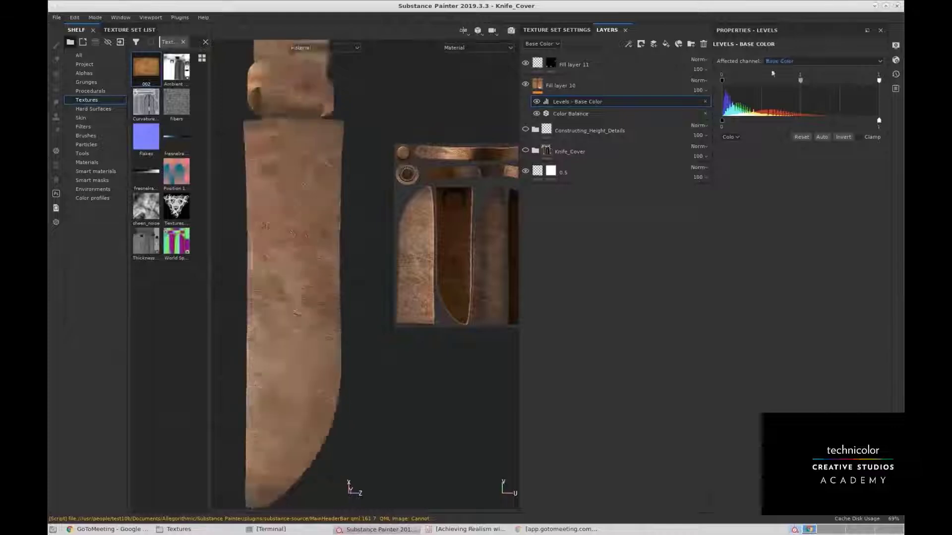
{"action": "mouse_move", "coordinate": [800, 81]}
{"action": "left_mouse_down"}
{"action": "mouse_move", "coordinate": [793, 77]}
{"action": "mouse_move", "coordinate": [814, 75]}
{"action": "mouse_move", "coordinate": [805, 78]}
{"action": "left_mouse_up"}
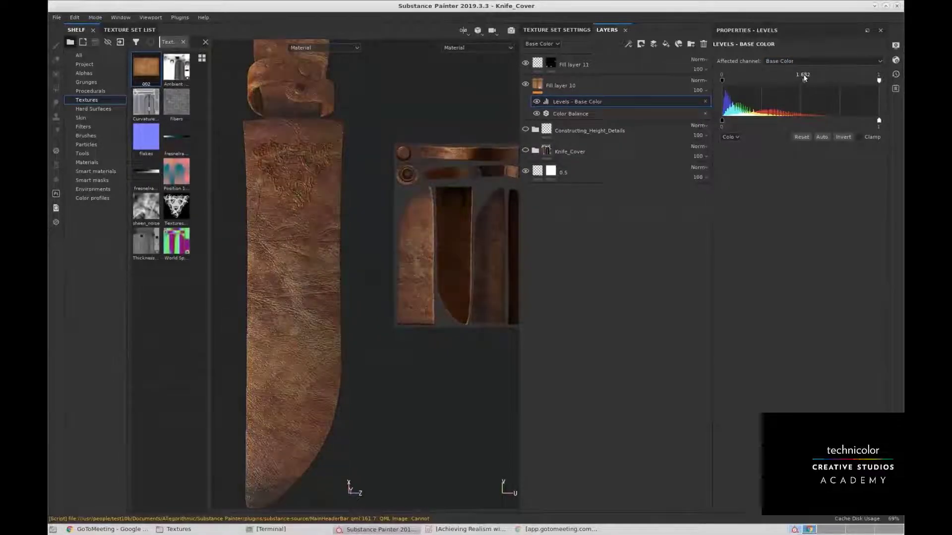
Examine the darkened leather along the whole knife cover from several angles, and select Fill layer 10.
{"action": "left_click_drag", "start_coordinate": [342, 183], "coordinate": [336, 230], "text": "alt"}
{"action": "right_click_drag", "start_coordinate": [336, 231], "coordinate": [314, 233], "text": "shift"}
{"action": "left_click_drag", "start_coordinate": [314, 234], "coordinate": [270, 277], "text": "alt"}
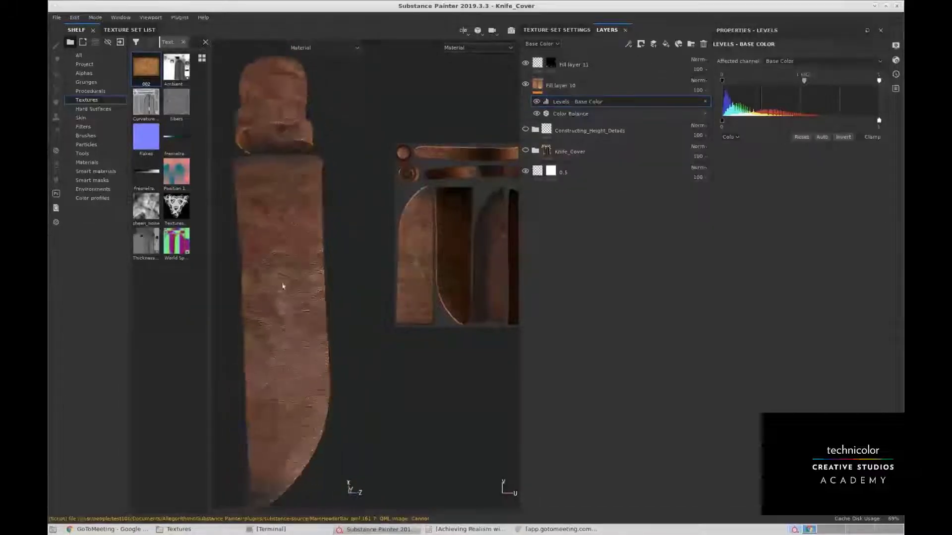
{"action": "left_click_drag", "start_coordinate": [304, 186], "coordinate": [321, 227], "text": "alt"}
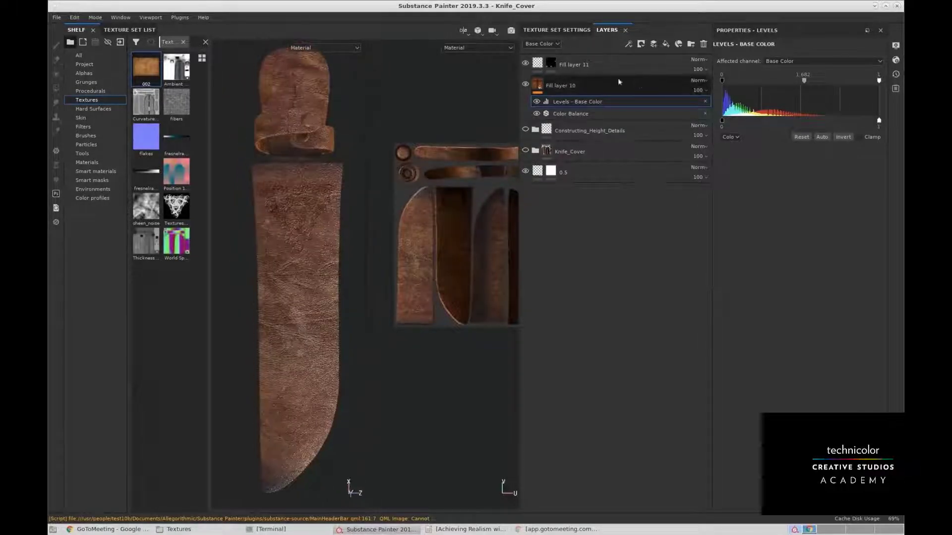
{"action": "left_click", "coordinate": [578, 89]}
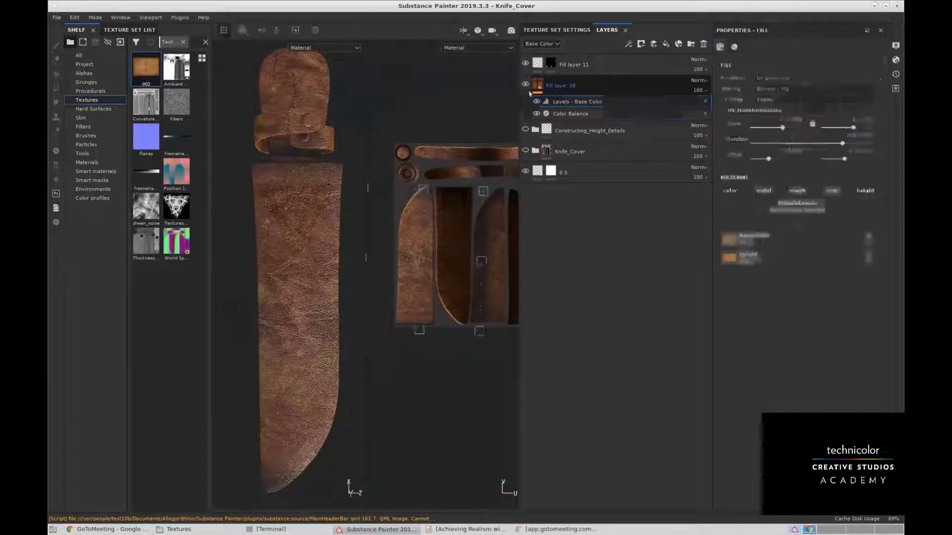
{"action": "left_click_drag", "start_coordinate": [326, 252], "coordinate": [329, 254], "text": "alt"}
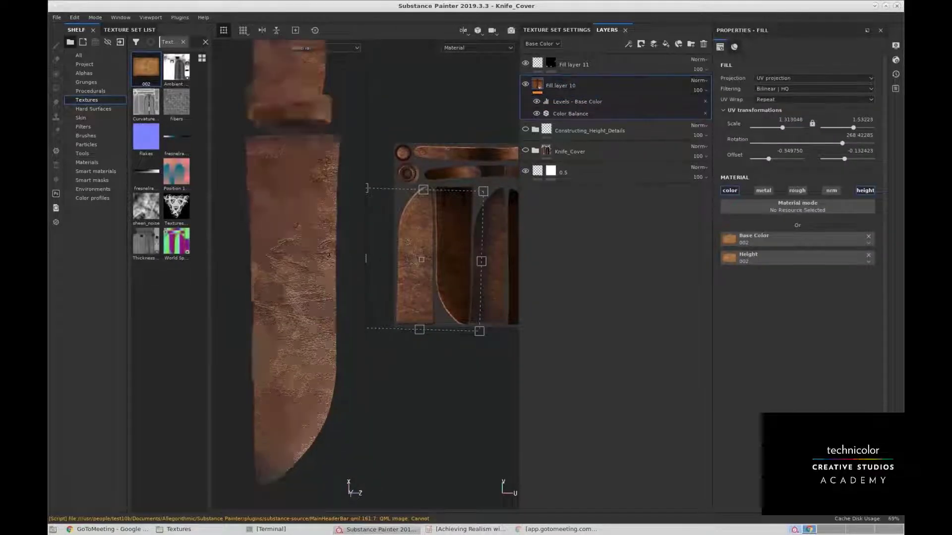
{"action": "right_click_drag", "start_coordinate": [330, 253], "coordinate": [316, 159], "text": "alt"}
{"action": "middle_click_drag", "start_coordinate": [270, 195], "coordinate": [268, 174], "text": "alt"}
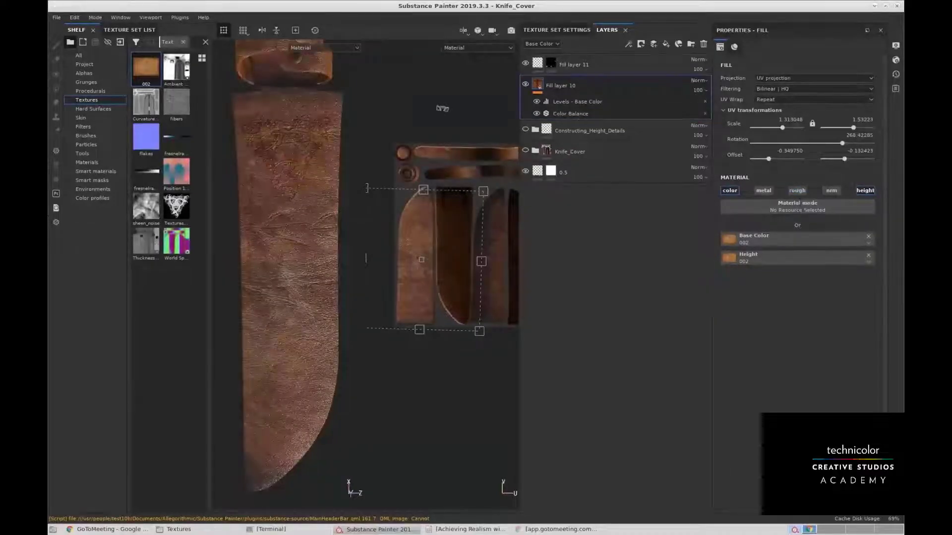
{"action": "middle_click_drag", "start_coordinate": [296, 163], "coordinate": [299, 198], "text": "alt"}
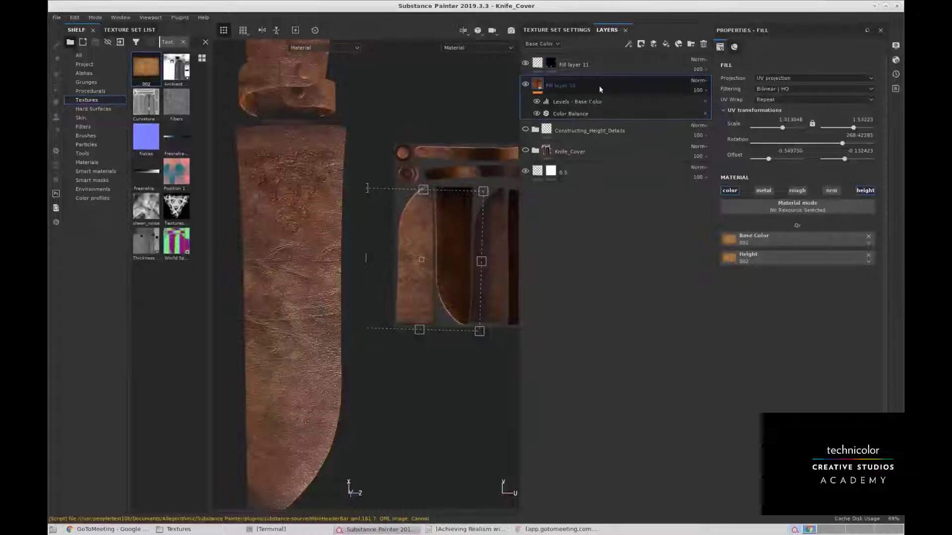
Enable the color channel on Fill layer 11, the layer that forms the ornament.
{"action": "left_click", "coordinate": [546, 64]}
{"action": "left_click", "coordinate": [539, 64]}
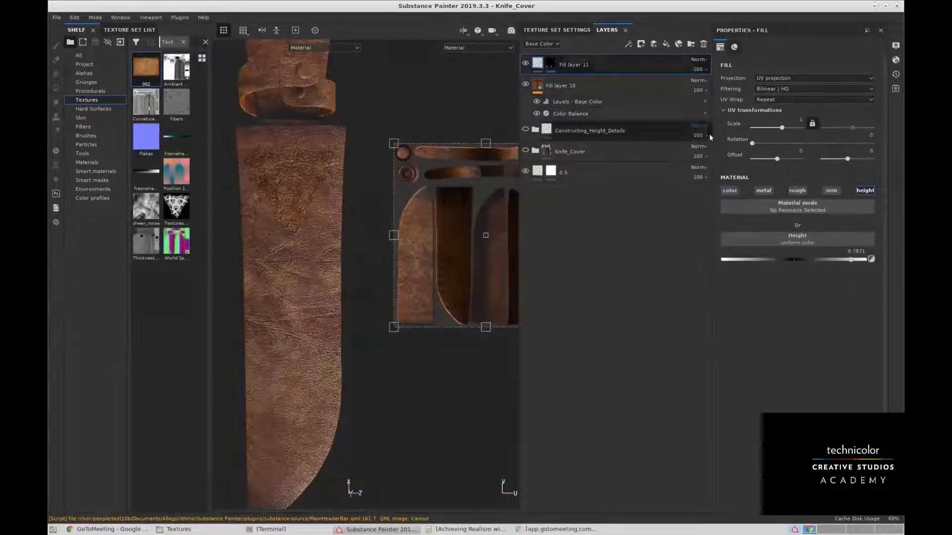
{"action": "left_click", "coordinate": [554, 62]}
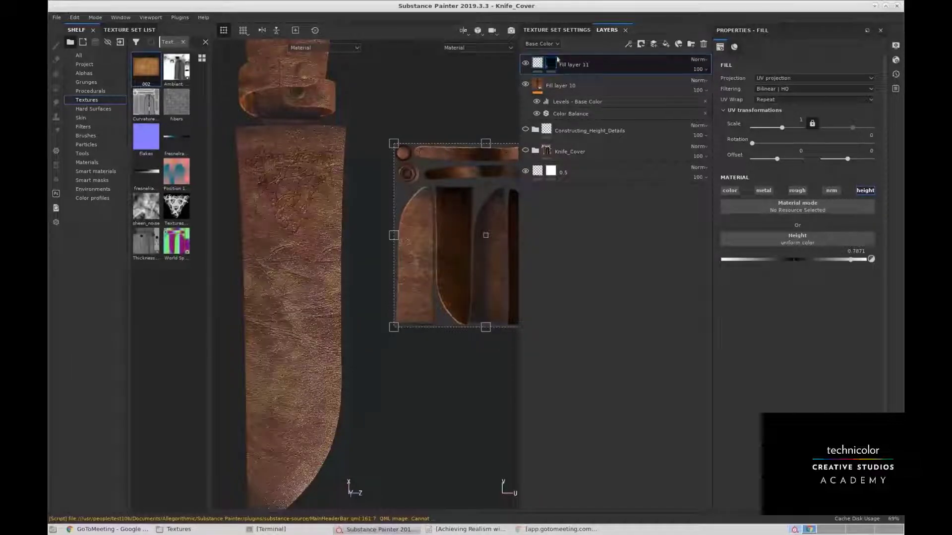
{"action": "left_click", "coordinate": [730, 192]}
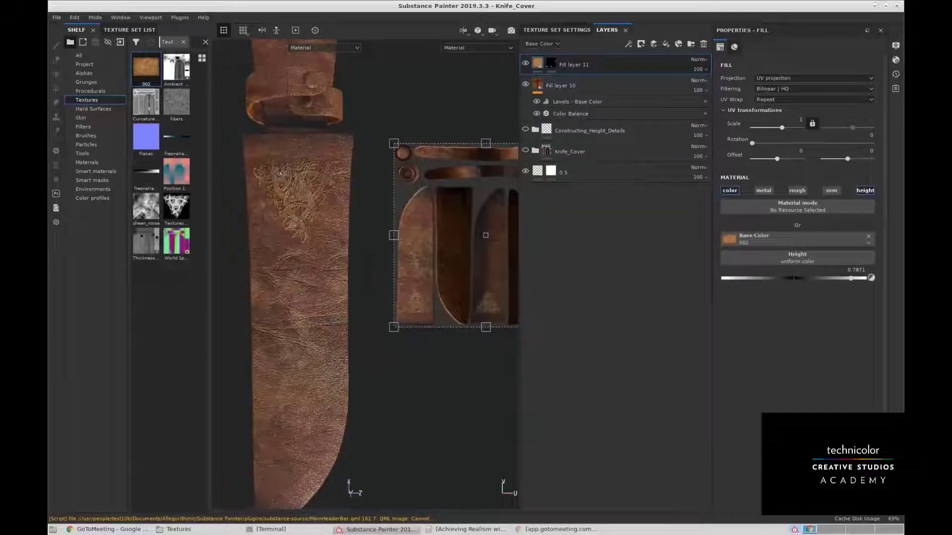
{"action": "middle_click_drag", "start_coordinate": [282, 177], "coordinate": [289, 187], "text": "alt"}
{"action": "scroll", "coordinate": [289, 188], "scroll_direction": "up", "scroll_amount": 3}
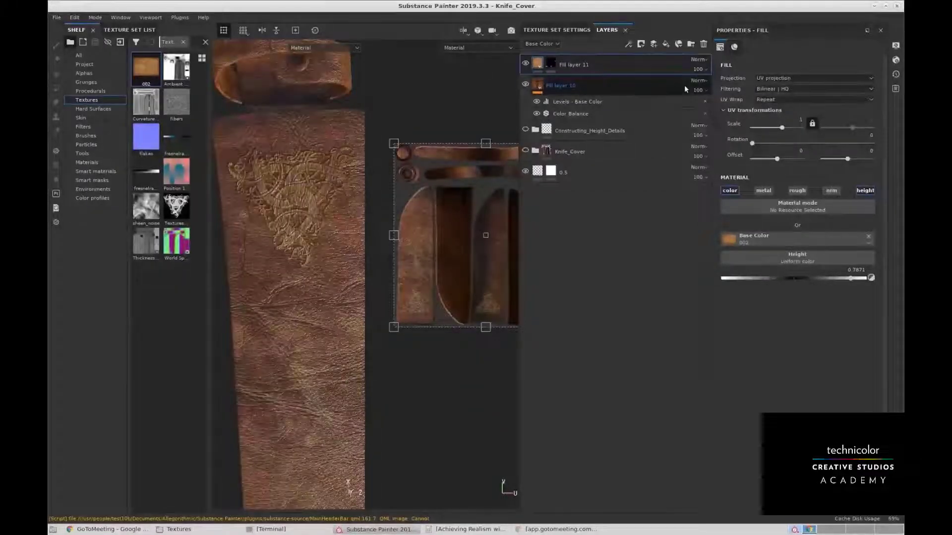
Remove the 002 texture from Fill layer 11's base color so the ornament uses a uniform color.
{"action": "middle_click_drag", "start_coordinate": [325, 240], "coordinate": [325, 204], "text": "alt"}
{"action": "left_click_drag", "start_coordinate": [325, 204], "coordinate": [325, 178], "text": "alt"}
{"action": "scroll", "coordinate": [324, 178], "scroll_direction": "up", "scroll_amount": 3}
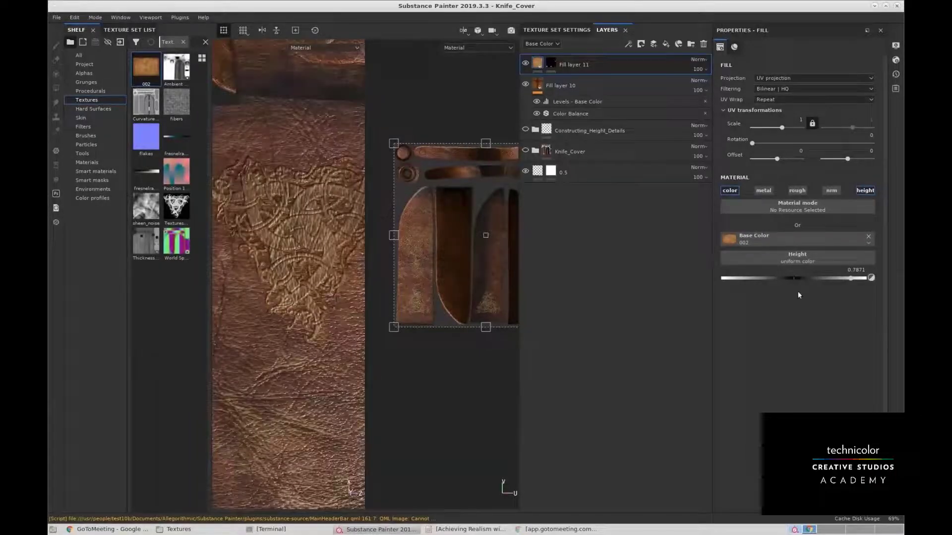
{"action": "left_click", "coordinate": [868, 236]}
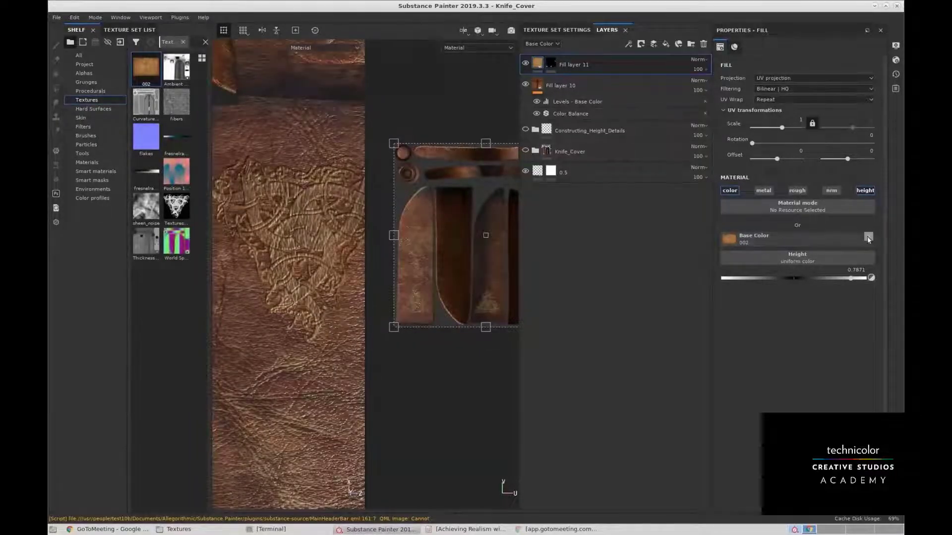
{"action": "scroll", "coordinate": [319, 234], "scroll_direction": "down", "scroll_amount": 3}
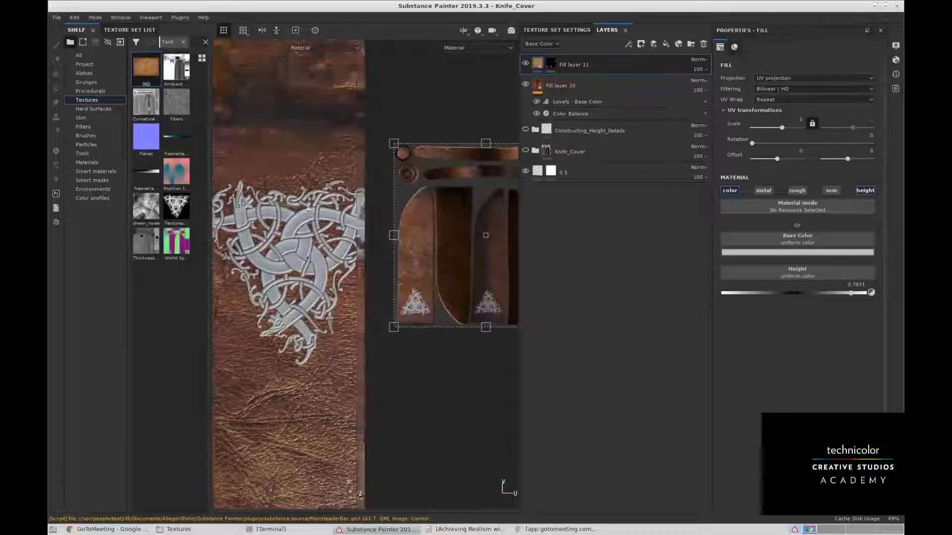
{"action": "left_click_drag", "start_coordinate": [324, 187], "coordinate": [317, 218], "text": "alt"}
{"action": "right_click_drag", "start_coordinate": [318, 253], "coordinate": [283, 244], "text": "alt"}
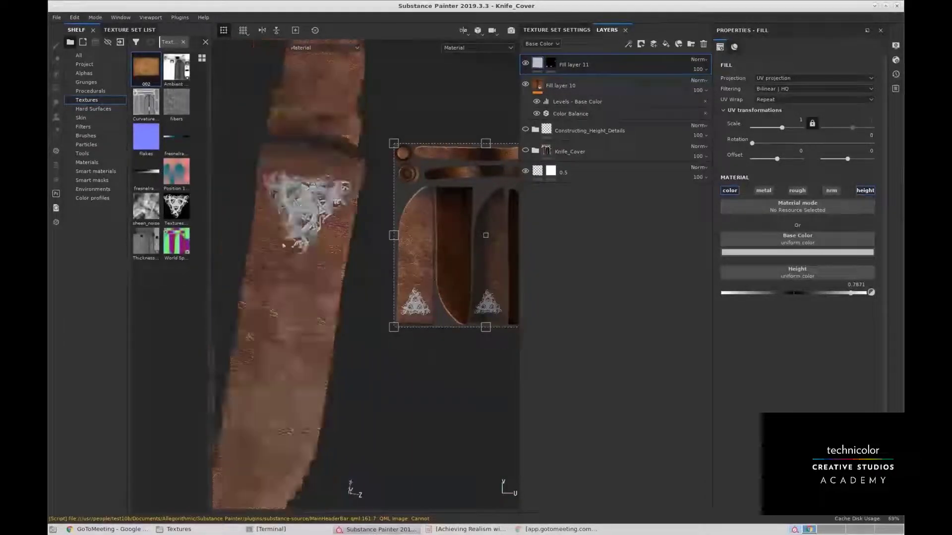
Select Fill layer 10 and inspect how the leather surface catches light below the ornament.
{"action": "left_click", "coordinate": [582, 93]}
{"action": "left_click_drag", "start_coordinate": [289, 223], "coordinate": [283, 178], "text": "alt"}
{"action": "left_click_drag", "start_coordinate": [285, 256], "coordinate": [313, 260], "text": "alt"}
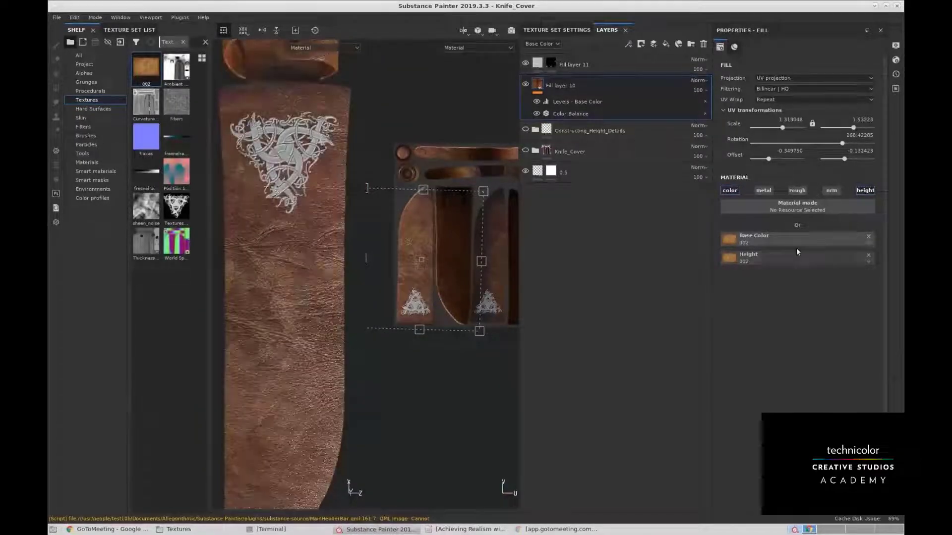
{"action": "left_click", "coordinate": [798, 190]}
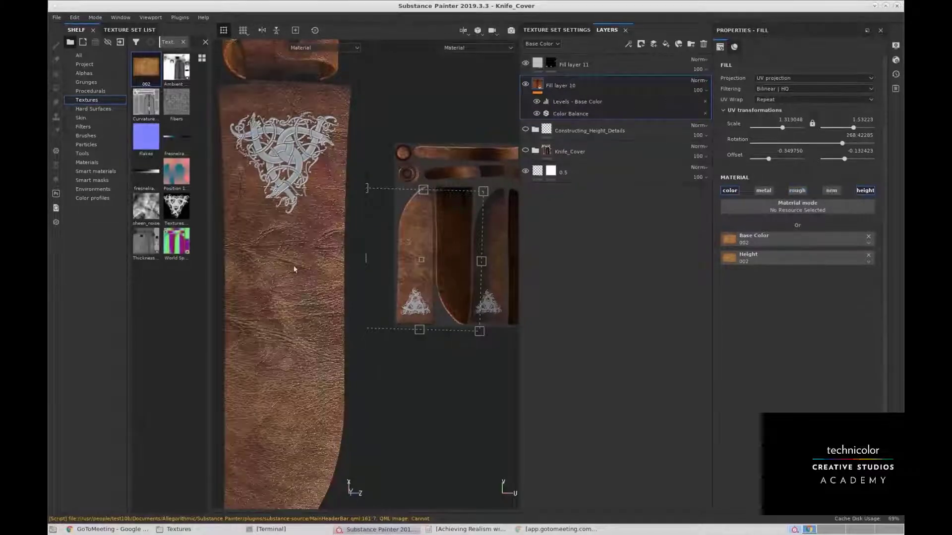
{"action": "mouse_move", "coordinate": [294, 269]}
{"action": "left_mouse_down", "text": "alt"}
{"action": "mouse_move", "coordinate": [303, 229]}
{"action": "mouse_move", "coordinate": [306, 282]}
{"action": "mouse_move", "coordinate": [292, 275]}
{"action": "left_mouse_up", "text": "alt"}
{"action": "right_click_drag", "start_coordinate": [292, 275], "coordinate": [296, 283], "text": "alt"}
{"action": "left_click_drag", "start_coordinate": [297, 283], "coordinate": [283, 270], "text": "alt"}
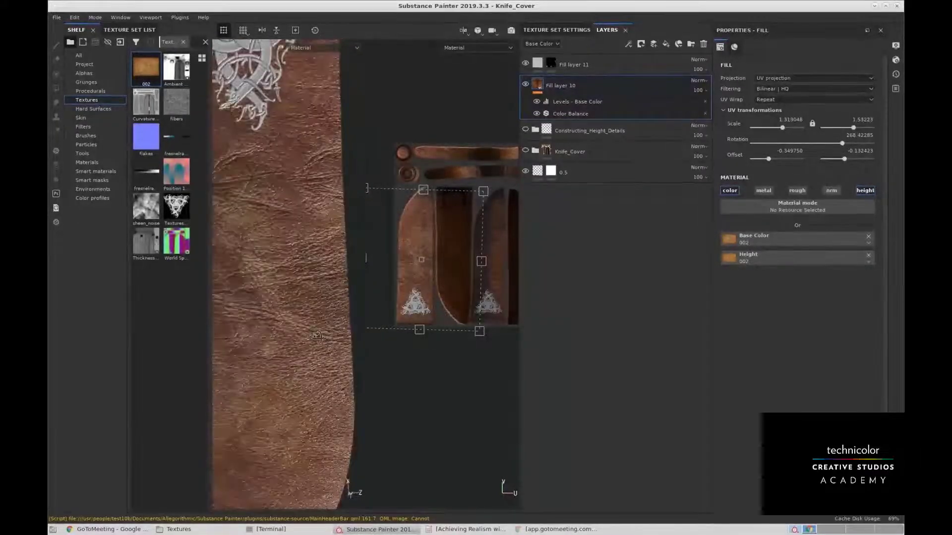
{"action": "right_click_drag", "start_coordinate": [282, 271], "coordinate": [263, 253], "text": "alt"}
{"action": "left_click_drag", "start_coordinate": [263, 254], "coordinate": [285, 319], "text": "alt"}
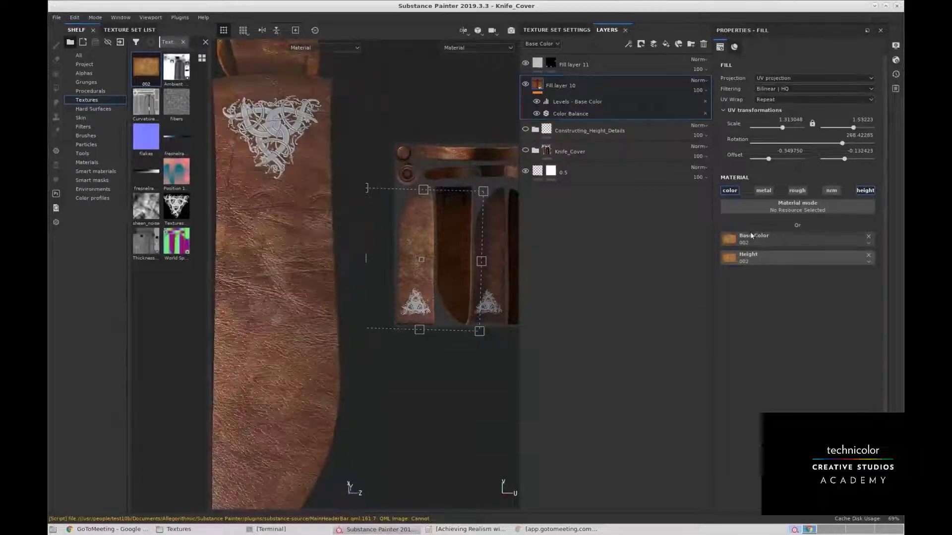
Enable the roughness channel on Fill layer 10 and assign the 002 leather texture to it.
{"action": "left_click", "coordinate": [797, 190]}
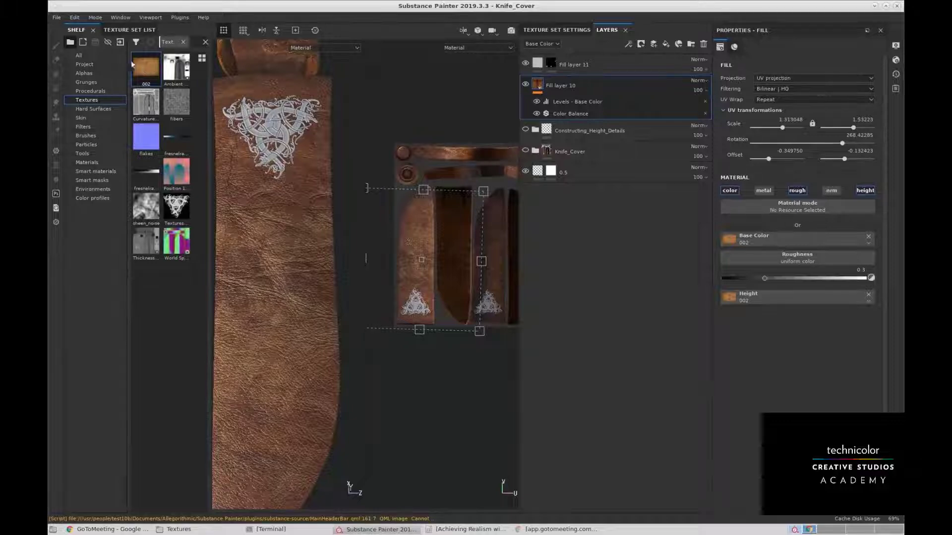
{"action": "left_click_drag", "start_coordinate": [146, 67], "coordinate": [805, 259]}
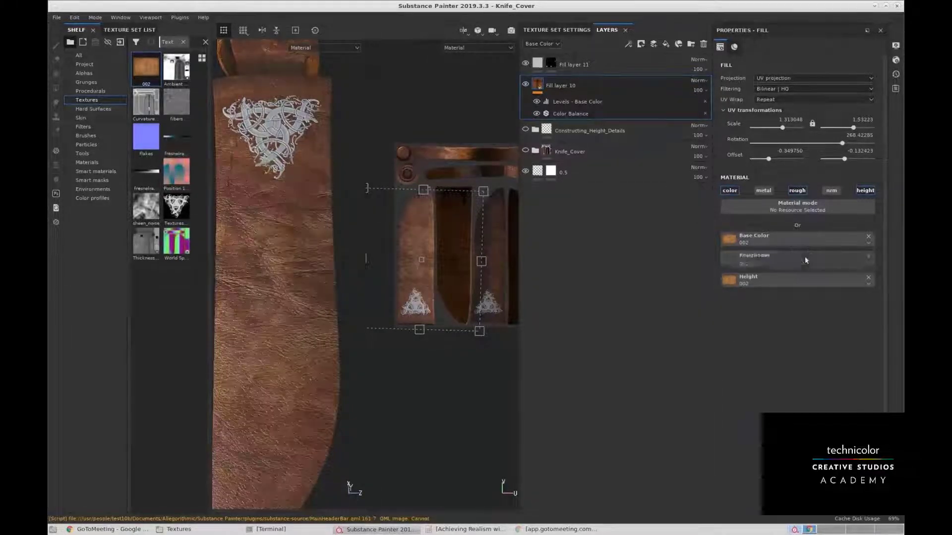
{"action": "left_click_drag", "start_coordinate": [280, 237], "coordinate": [248, 257], "text": "alt"}
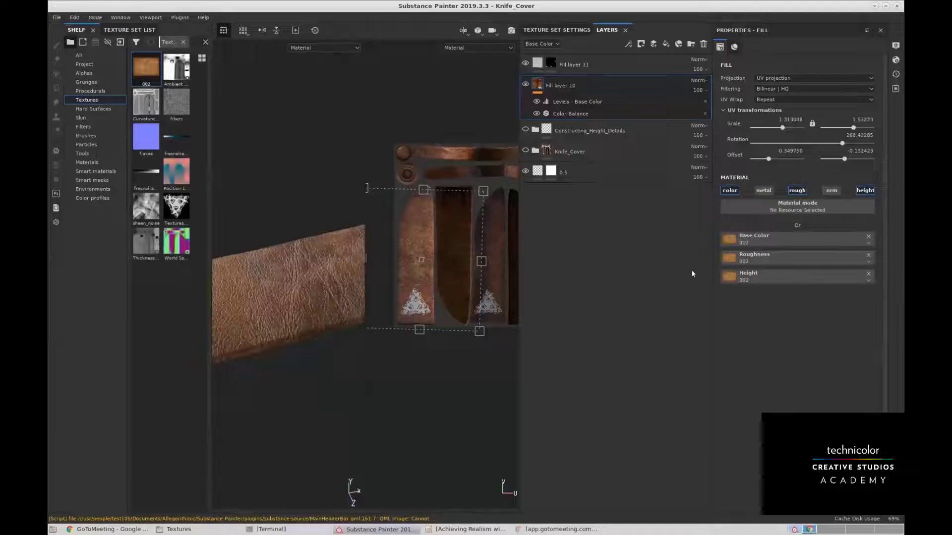
{"action": "left_click", "coordinate": [796, 190]}
{"action": "left_click", "coordinate": [794, 191]}
{"action": "mouse_move", "coordinate": [316, 269]}
{"action": "left_mouse_down", "text": "alt"}
{"action": "mouse_move", "coordinate": [338, 272]}
{"action": "mouse_move", "coordinate": [297, 260]}
{"action": "mouse_move", "coordinate": [267, 288]}
{"action": "mouse_move", "coordinate": [282, 272]}
{"action": "mouse_move", "coordinate": [337, 301]}
{"action": "mouse_move", "coordinate": [315, 268]}
{"action": "mouse_move", "coordinate": [289, 253]}
{"action": "mouse_move", "coordinate": [301, 265]}
{"action": "mouse_move", "coordinate": [288, 311]}
{"action": "mouse_move", "coordinate": [321, 310]}
{"action": "mouse_move", "coordinate": [335, 275]}
{"action": "mouse_move", "coordinate": [327, 278]}
{"action": "left_mouse_up", "text": "alt"}
{"action": "middle_click_drag", "start_coordinate": [290, 208], "coordinate": [296, 195], "text": "alt"}
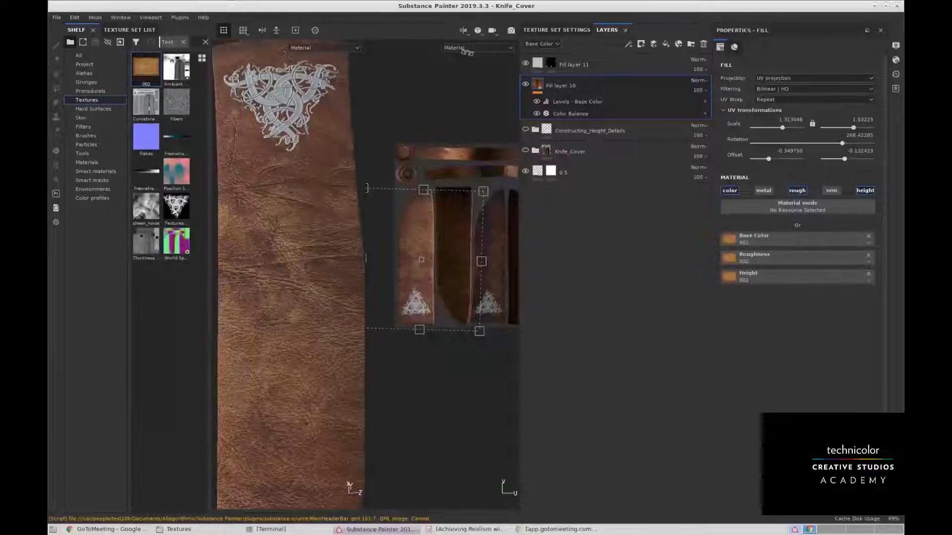
Display the roughness channel alone, examine it over the whole knife cover and up close, and return to the material view.
{"action": "left_click", "coordinate": [466, 47]}
{"action": "left_click", "coordinate": [472, 87]}
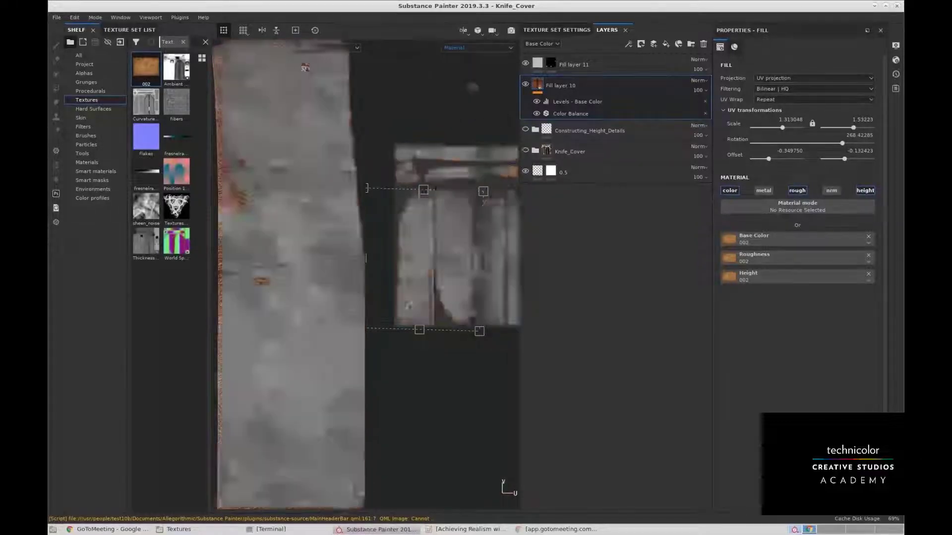
{"action": "scroll", "coordinate": [302, 344], "scroll_direction": "down", "scroll_amount": 4}
{"action": "left_click_drag", "start_coordinate": [302, 344], "coordinate": [250, 170], "text": "alt"}
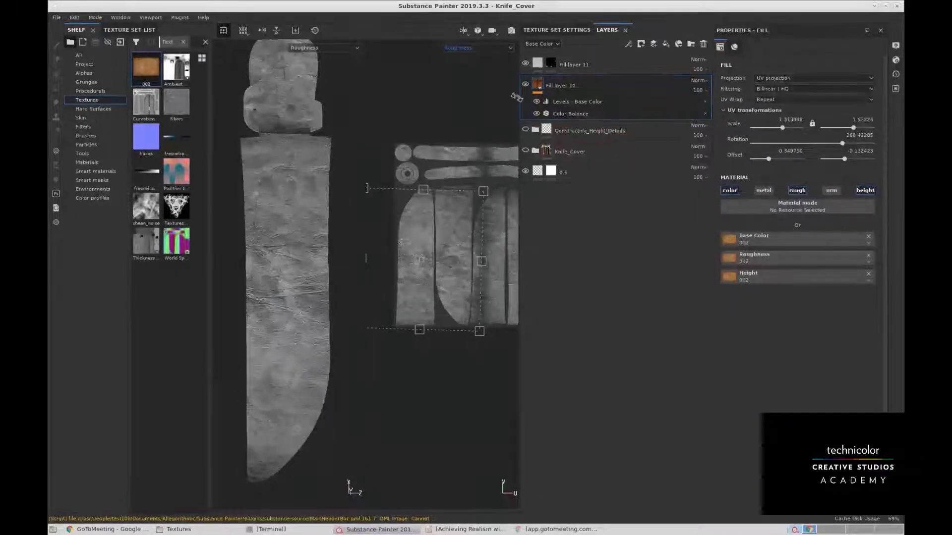
{"action": "key", "text": "f"}
{"action": "right_click_drag", "start_coordinate": [258, 230], "coordinate": [272, 99], "text": "alt"}
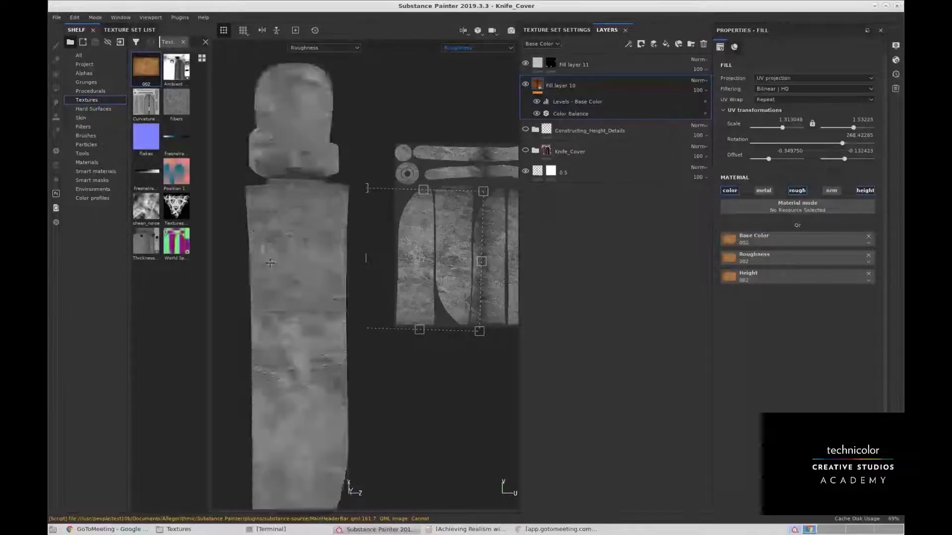
{"action": "middle_click_drag", "start_coordinate": [272, 99], "coordinate": [253, 65], "text": "alt"}
{"action": "left_click_drag", "start_coordinate": [253, 65], "coordinate": [345, 198], "text": "alt"}
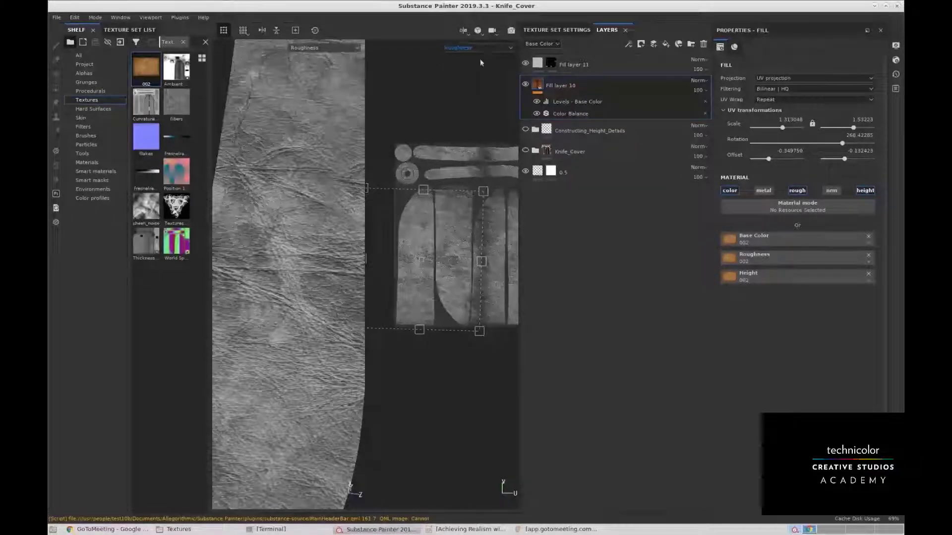
{"action": "key", "text": "m"}
{"action": "left_click_drag", "start_coordinate": [295, 223], "coordinate": [266, 152], "text": "alt"}
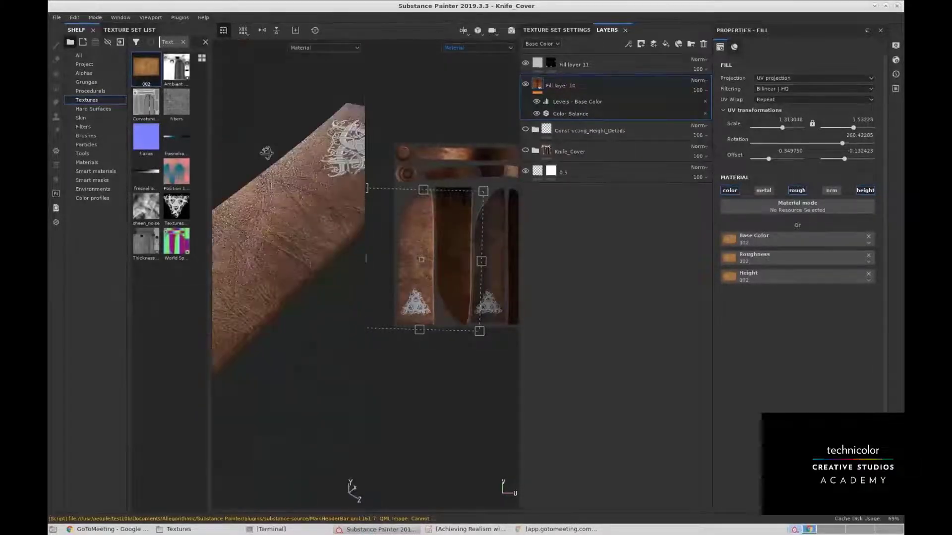
Add a second Levels effect to Fill layer 10 and set its affected channel to Roughness.
{"action": "right_click", "coordinate": [601, 92]}
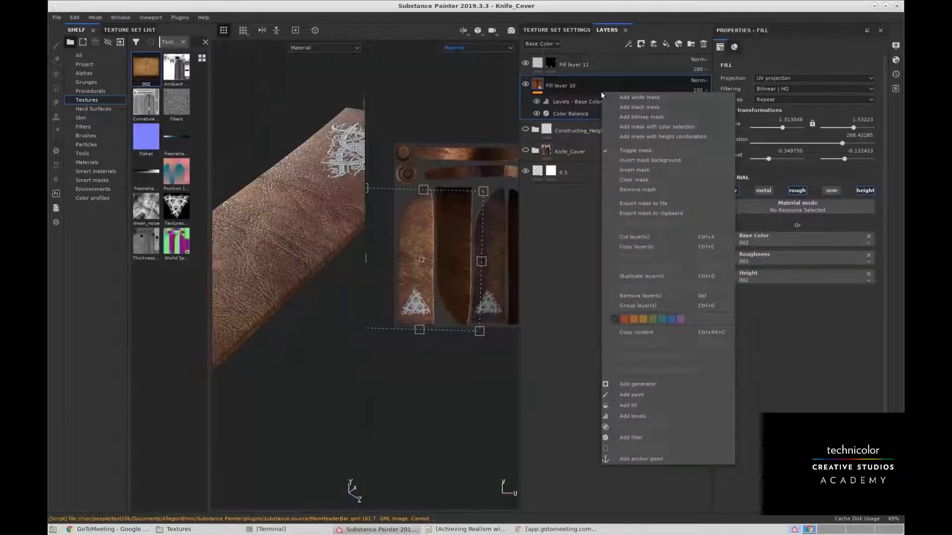
{"action": "left_click", "coordinate": [665, 418]}
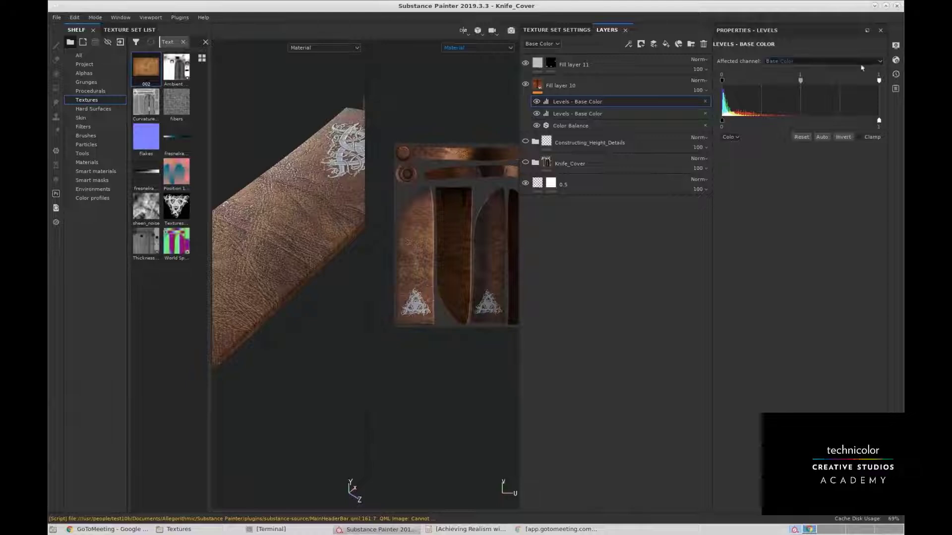
{"action": "left_click", "coordinate": [792, 61]}
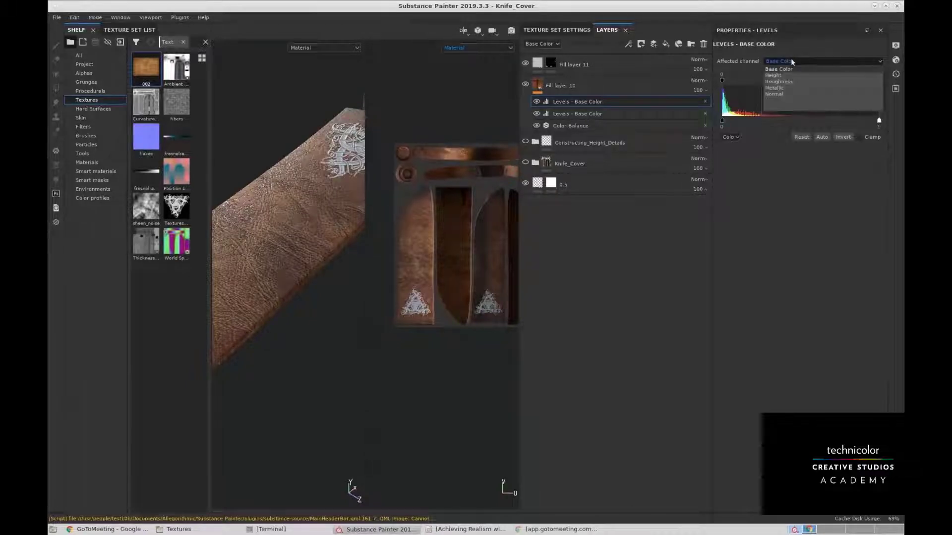
{"action": "left_click", "coordinate": [791, 81]}
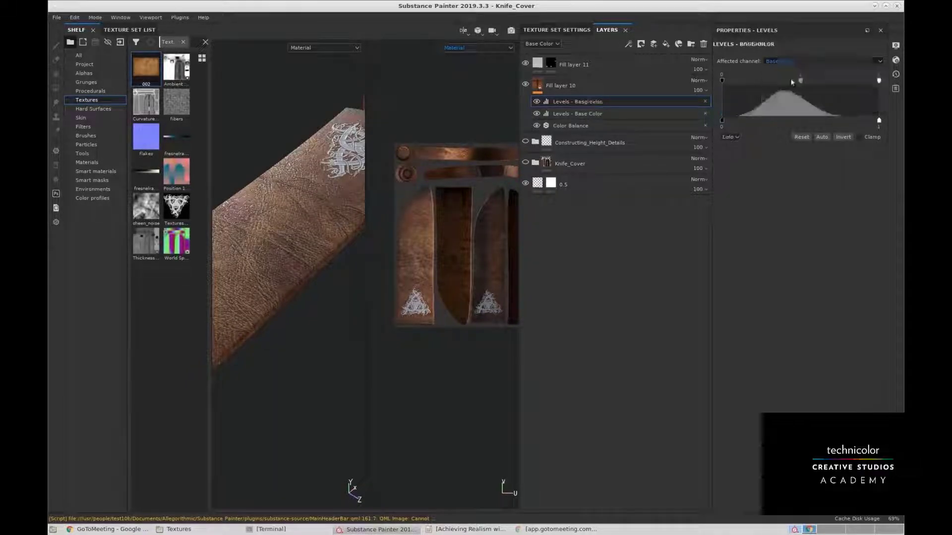
Lower the roughness Levels midtone to about 0.867 while checking the leather's shine from different angles.
{"action": "left_click_drag", "start_coordinate": [223, 245], "coordinate": [292, 218], "text": "alt"}
{"action": "mouse_move", "coordinate": [800, 81]}
{"action": "left_mouse_down"}
{"action": "mouse_move", "coordinate": [778, 78]}
{"action": "mouse_move", "coordinate": [789, 78]}
{"action": "left_mouse_up"}
{"action": "left_click_drag", "start_coordinate": [347, 240], "coordinate": [290, 224], "text": "alt"}
{"action": "left_click_drag", "start_coordinate": [739, 79], "coordinate": [707, 77]}
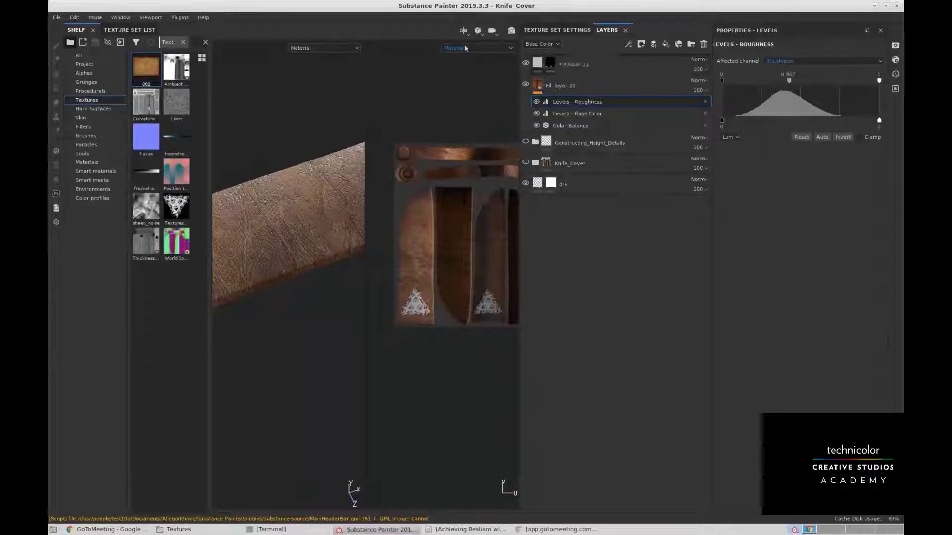
Set the roughness Levels midtone to about 0.957 and display only the roughness channel on the knife cover.
{"action": "left_click", "coordinate": [329, 48]}
{"action": "left_click", "coordinate": [305, 74]}
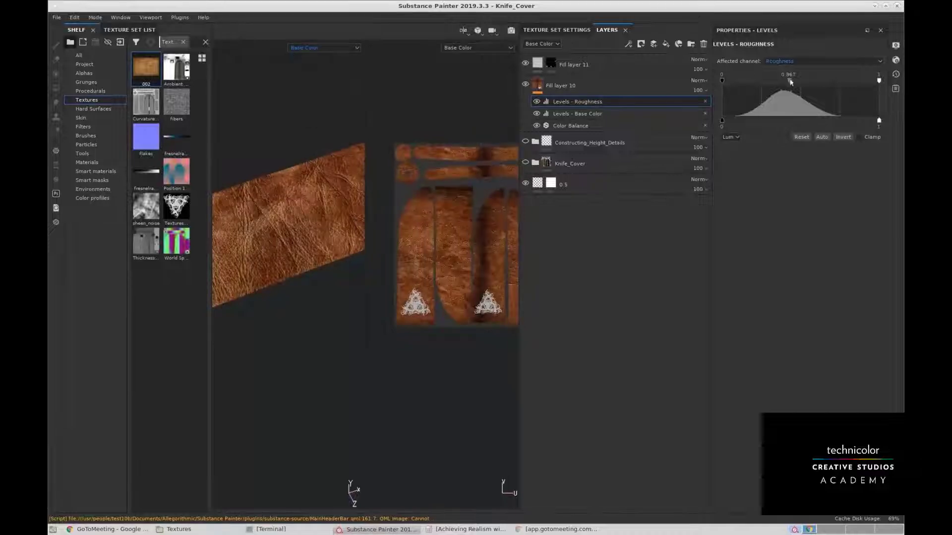
{"action": "left_click_drag", "start_coordinate": [790, 80], "coordinate": [797, 81]}
{"action": "left_click", "coordinate": [316, 48]}
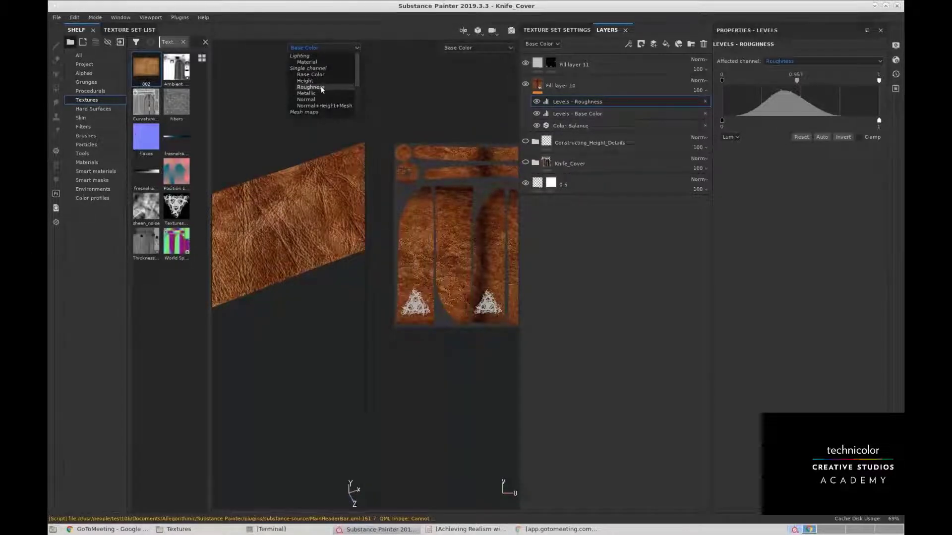
{"action": "left_click", "coordinate": [310, 87]}
{"action": "mouse_move", "coordinate": [722, 81]}
{"action": "left_mouse_down"}
{"action": "mouse_move", "coordinate": [780, 79]}
{"action": "mouse_move", "coordinate": [722, 80]}
{"action": "left_mouse_up"}
{"action": "left_click_drag", "start_coordinate": [276, 241], "coordinate": [272, 204], "text": "alt"}
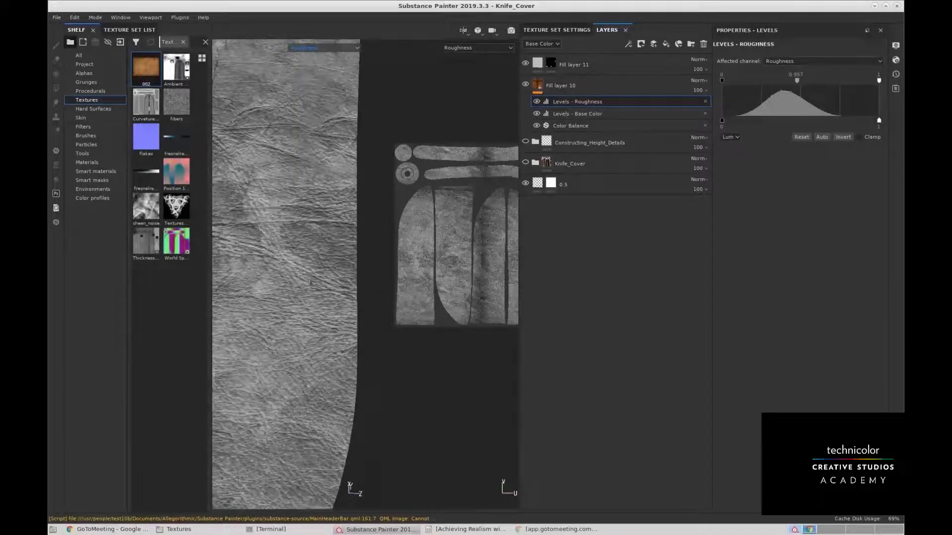
Examine the roughness channel on the knife cover's leather from slightly different angles and distances.
{"action": "left_click_drag", "start_coordinate": [311, 283], "coordinate": [308, 287], "text": "alt"}
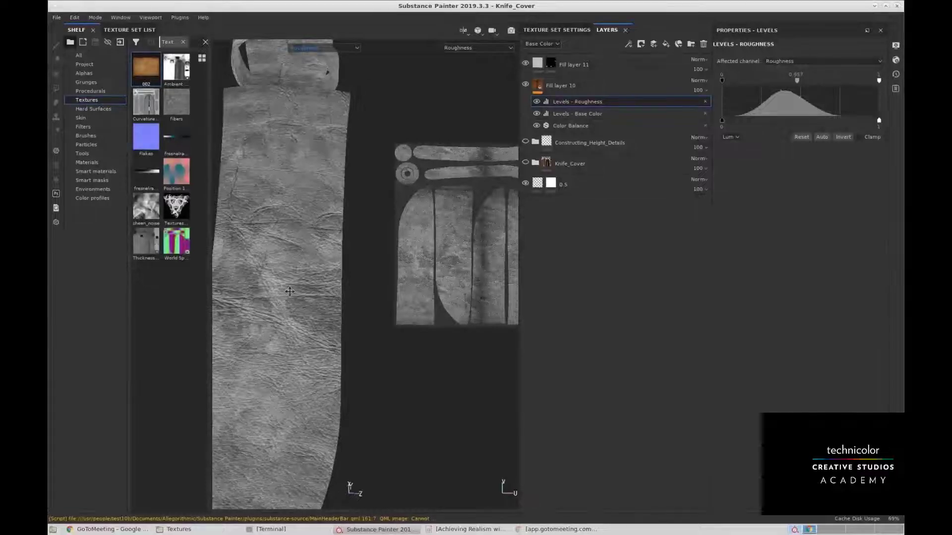
{"action": "middle_click_drag", "start_coordinate": [289, 291], "coordinate": [286, 245], "text": "alt"}
{"action": "left_click_drag", "start_coordinate": [264, 277], "coordinate": [258, 274], "text": "alt"}
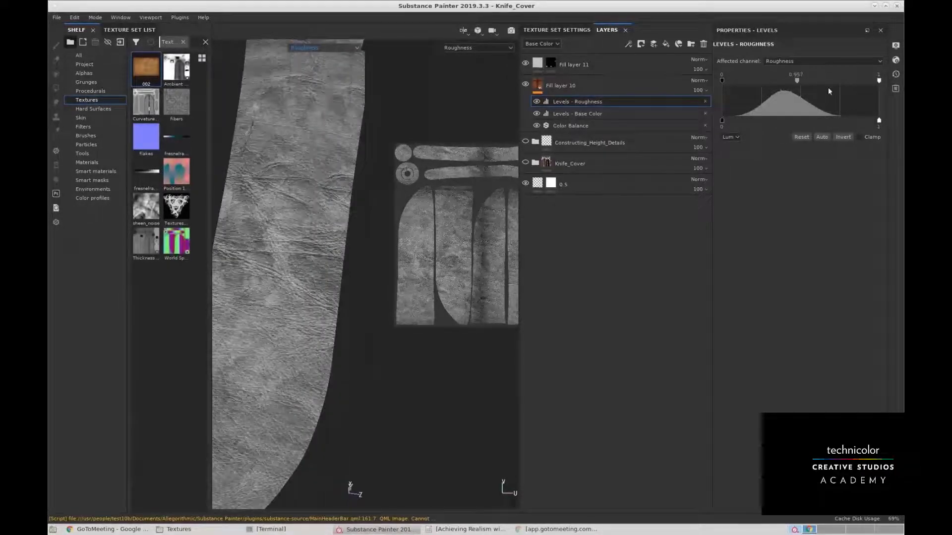
{"action": "right_click_drag", "start_coordinate": [281, 201], "coordinate": [310, 48], "text": "alt"}
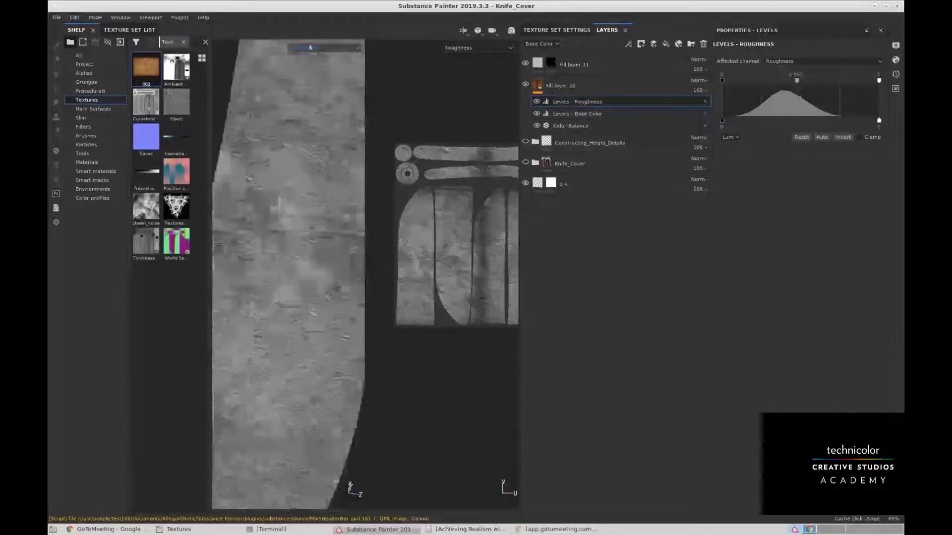
Return to the material view and invert the roughness Levels, checking the leather's shine from different angles.
{"action": "key", "text": "m"}
{"action": "left_click_drag", "start_coordinate": [312, 66], "coordinate": [263, 145], "text": "alt"}
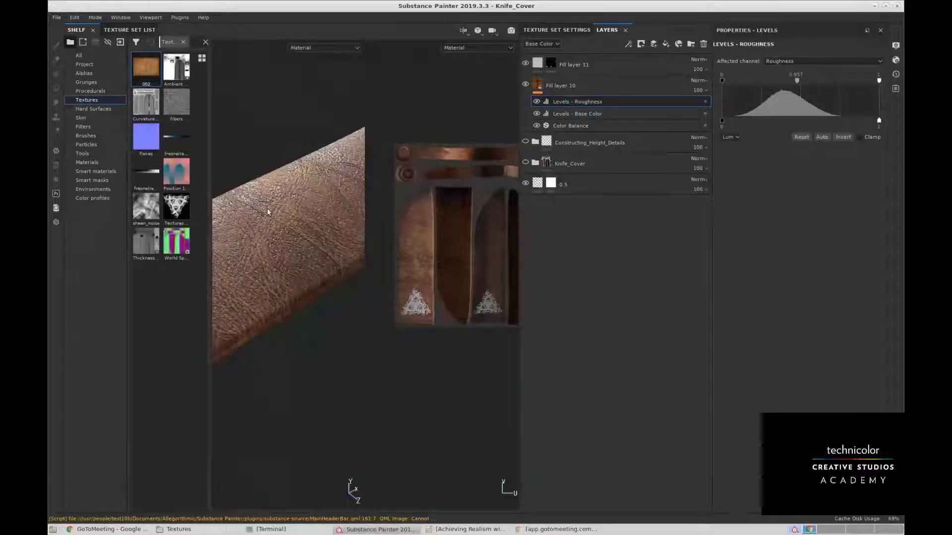
{"action": "left_click_drag", "start_coordinate": [305, 247], "coordinate": [337, 241], "text": "alt"}
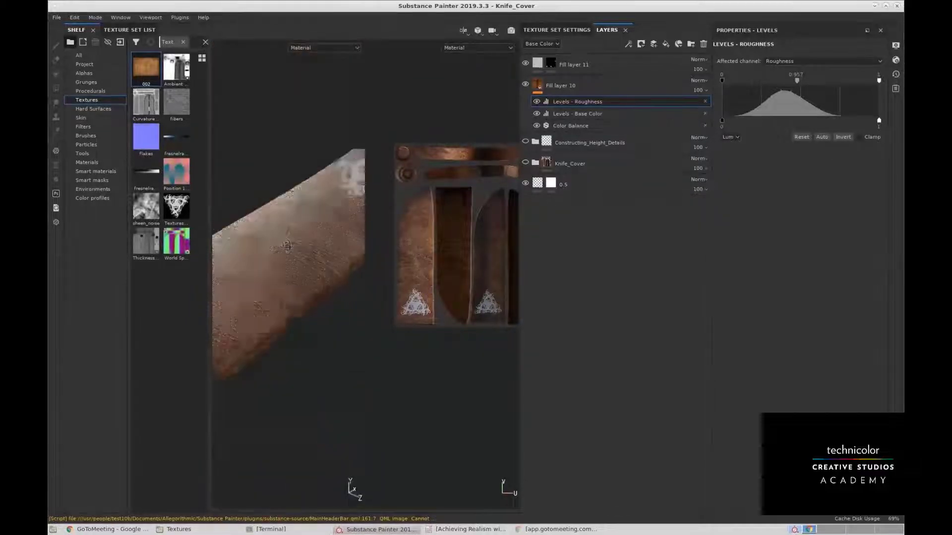
{"action": "left_click_drag", "start_coordinate": [254, 202], "coordinate": [493, 133], "text": "alt"}
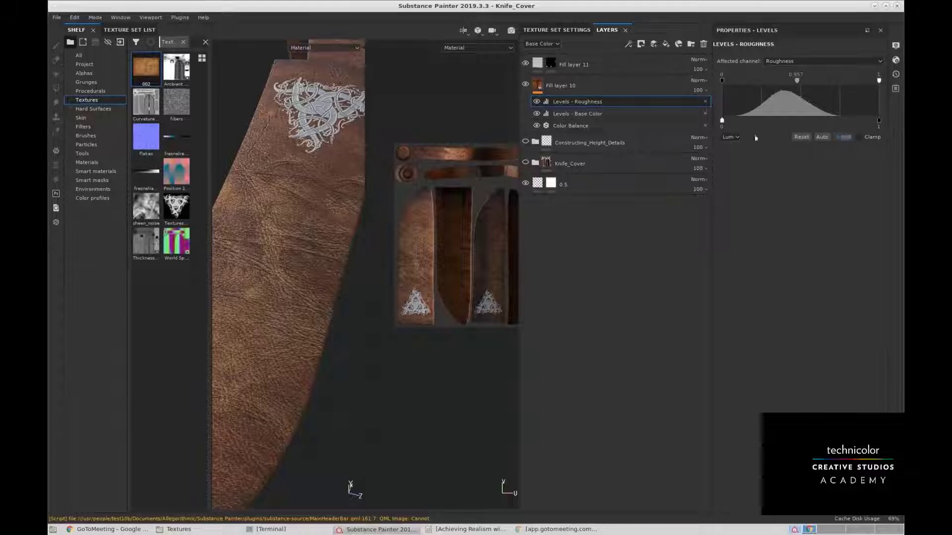
{"action": "mouse_move", "coordinate": [289, 206]}
{"action": "left_mouse_down", "text": "alt"}
{"action": "mouse_move", "coordinate": [250, 169]}
{"action": "mouse_move", "coordinate": [257, 152]}
{"action": "mouse_move", "coordinate": [298, 168]}
{"action": "mouse_move", "coordinate": [282, 153]}
{"action": "mouse_move", "coordinate": [298, 204]}
{"action": "left_mouse_up", "text": "alt"}
{"action": "right_click_drag", "start_coordinate": [298, 203], "coordinate": [298, 214], "text": "alt"}
{"action": "left_click_drag", "start_coordinate": [298, 214], "coordinate": [312, 114], "text": "alt"}
Display the roughness channel alone and toggle the Levels inversion off and on to compare, leaving it inverted.
{"action": "left_click", "coordinate": [322, 47]}
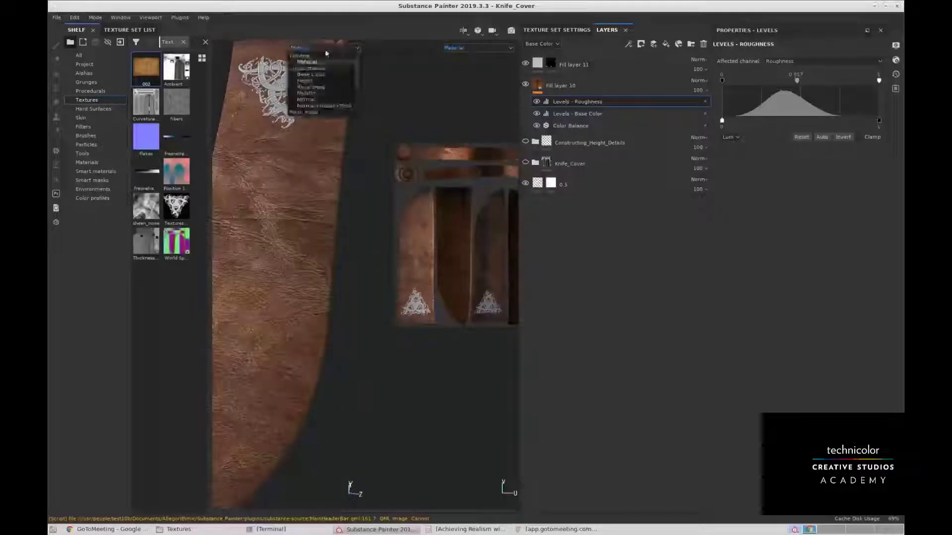
{"action": "left_click", "coordinate": [311, 86]}
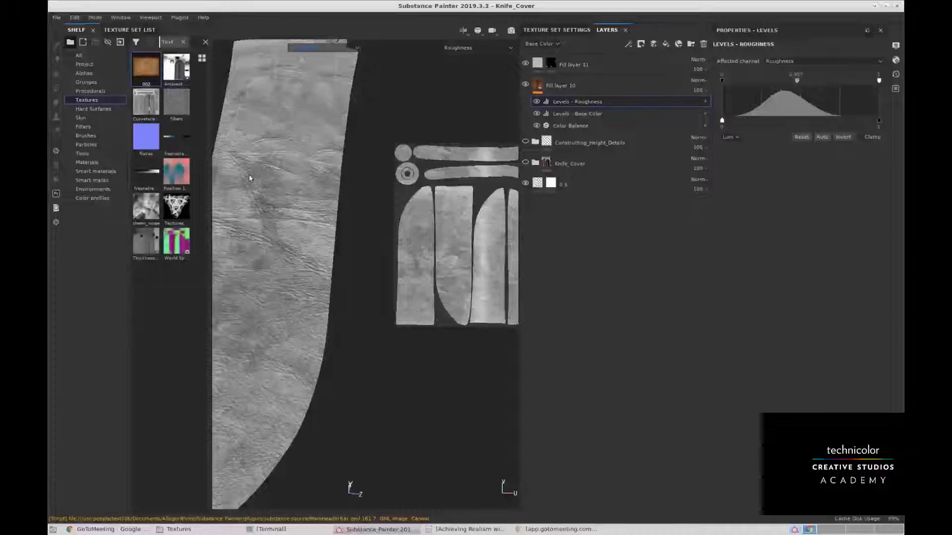
{"action": "middle_click_drag", "start_coordinate": [316, 147], "coordinate": [288, 132], "text": "alt"}
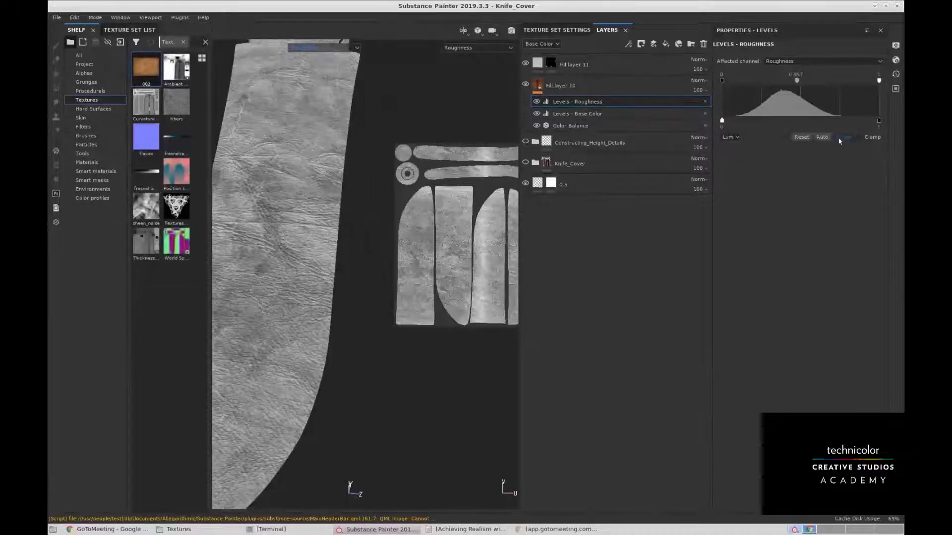
{"action": "left_click", "coordinate": [839, 139]}
{"action": "left_click", "coordinate": [839, 139]}
{"action": "left_click", "coordinate": [839, 139]}
{"action": "left_click", "coordinate": [839, 139]}
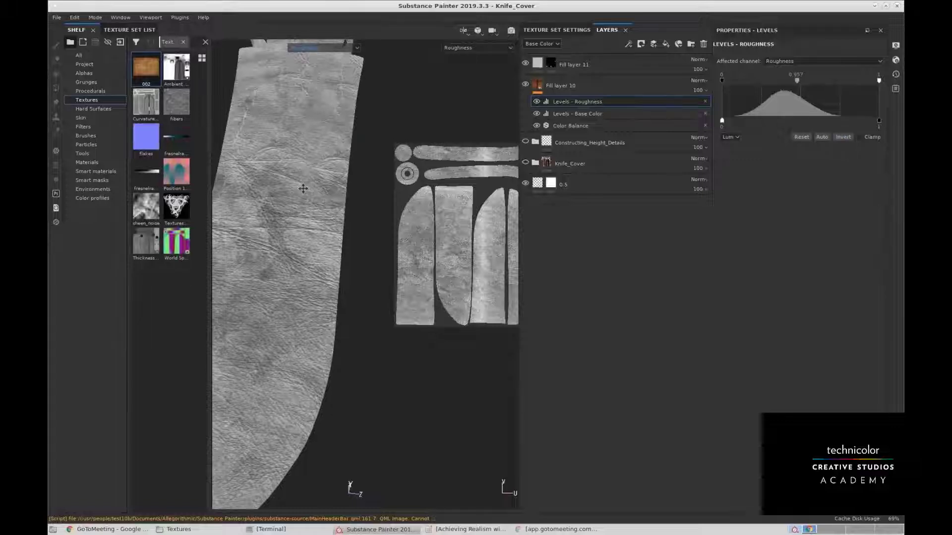
Switch back to the material view and check the leather's shine on the knife cover at a grazing angle.
{"action": "left_click_drag", "start_coordinate": [302, 188], "coordinate": [298, 187], "text": "alt"}
{"action": "left_click", "coordinate": [299, 47]}
{"action": "left_click", "coordinate": [302, 55]}
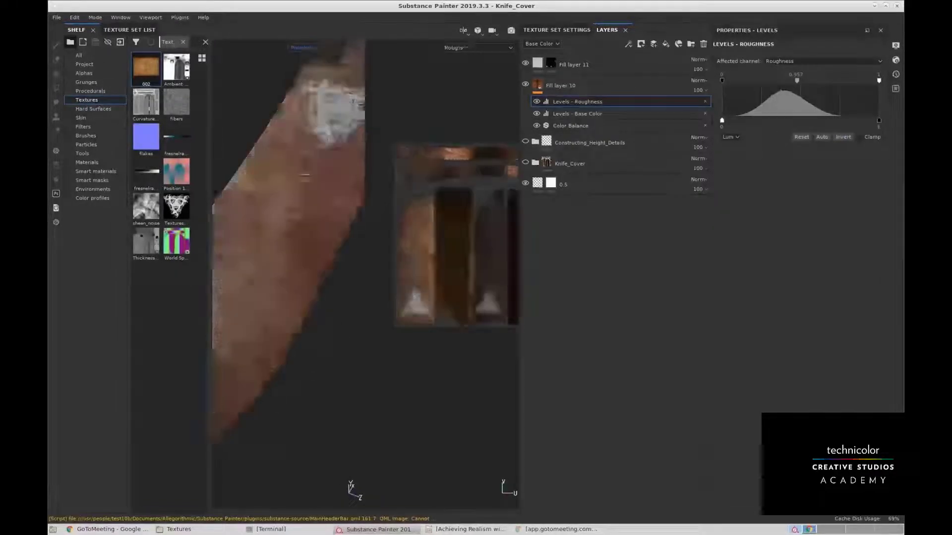
{"action": "right_click_drag", "start_coordinate": [271, 148], "coordinate": [382, 200], "text": "alt"}
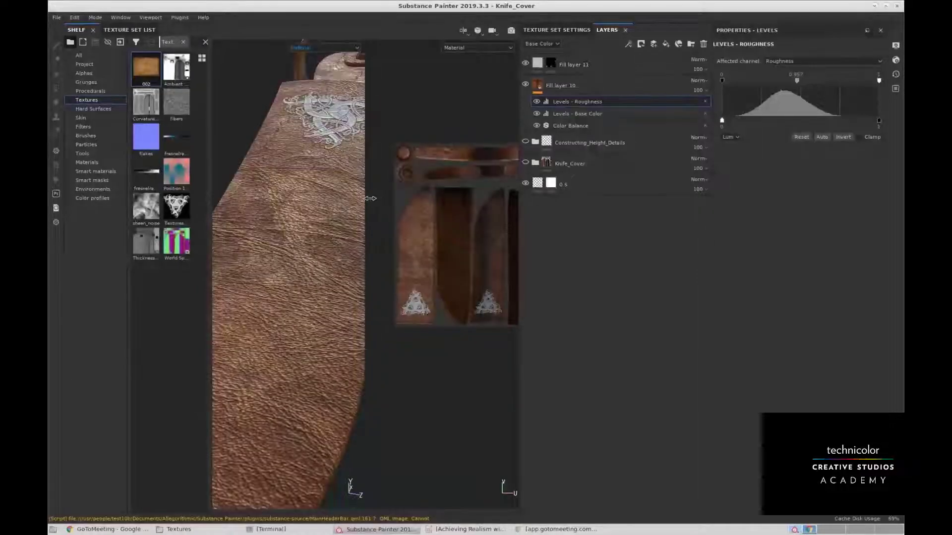
{"action": "left_click_drag", "start_coordinate": [260, 232], "coordinate": [288, 148], "text": "alt"}
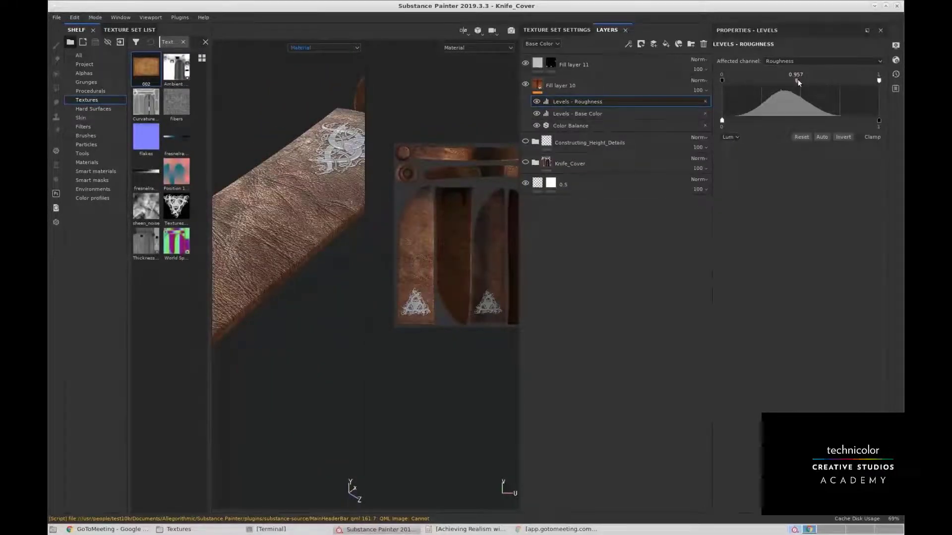
Set the roughness Levels input black point to about 0.108 and the midtone to about 0.909.
{"action": "left_click_drag", "start_coordinate": [790, 80], "coordinate": [805, 81]}
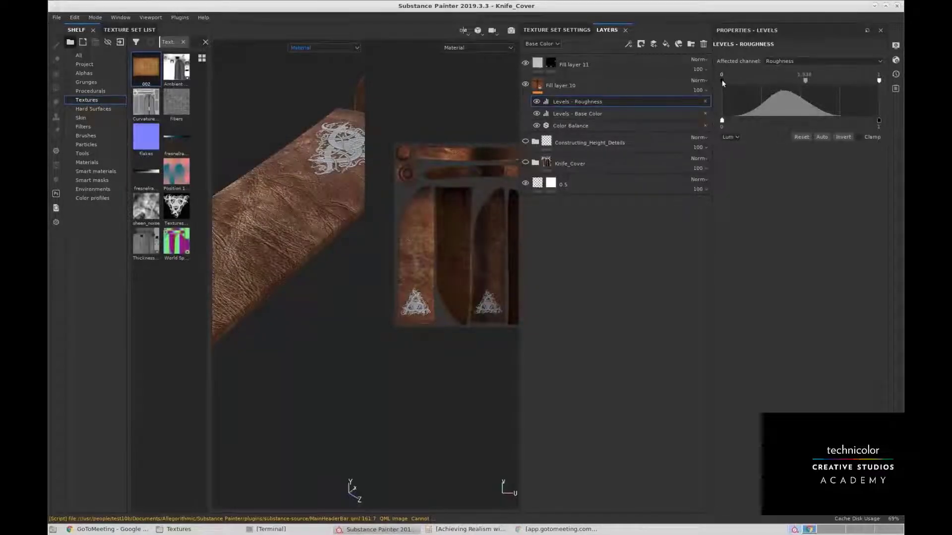
{"action": "left_click_drag", "start_coordinate": [725, 81], "coordinate": [737, 82]}
{"action": "mouse_move", "coordinate": [812, 80]}
{"action": "left_mouse_down"}
{"action": "mouse_move", "coordinate": [766, 79]}
{"action": "mouse_move", "coordinate": [801, 79]}
{"action": "left_mouse_up"}
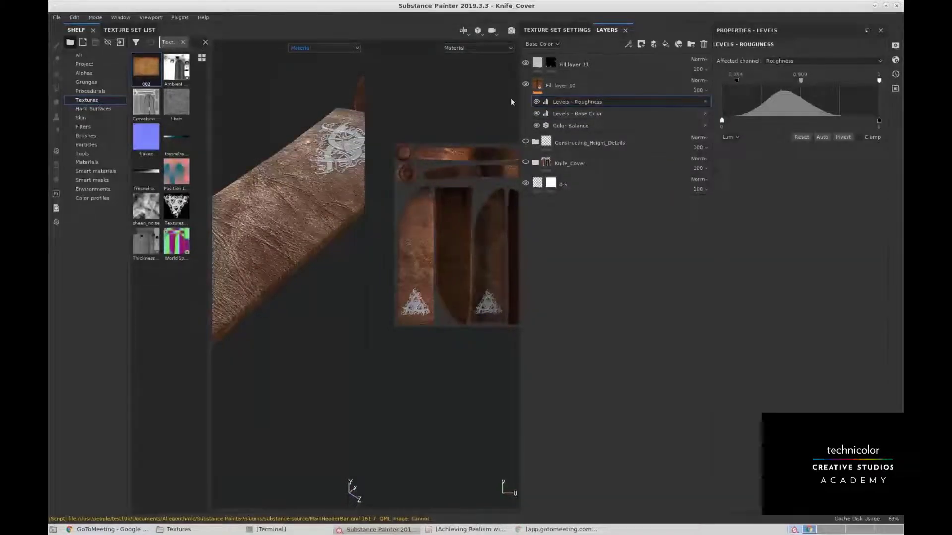
{"action": "mouse_move", "coordinate": [735, 79]}
{"action": "left_mouse_down"}
{"action": "mouse_move", "coordinate": [727, 78]}
{"action": "mouse_move", "coordinate": [738, 77]}
{"action": "left_mouse_up"}
Rotate the environment lighting and examine the leather's shine up close and over the whole knife cover.
{"action": "right_click_drag", "start_coordinate": [274, 187], "coordinate": [357, 178], "text": "shift"}
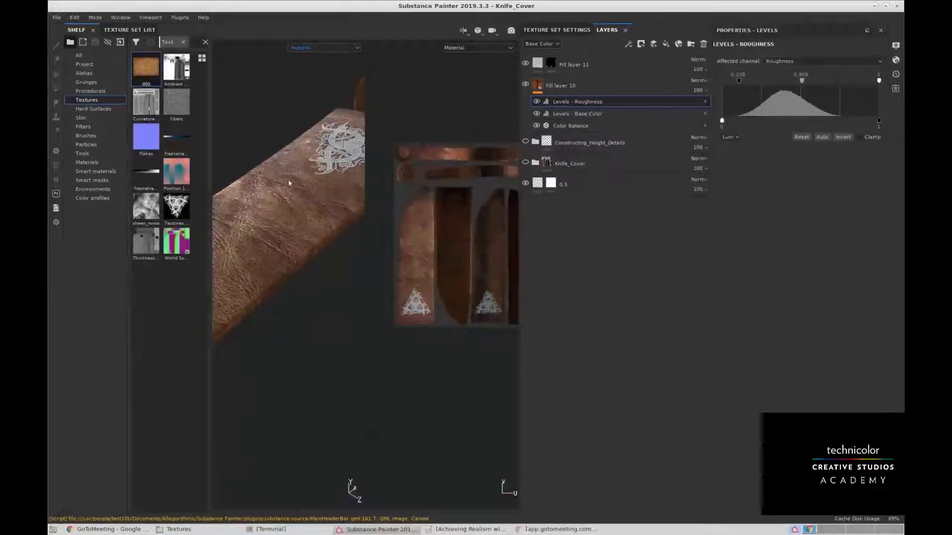
{"action": "scroll", "coordinate": [290, 184], "scroll_direction": "up", "scroll_amount": 3}
{"action": "left_click_drag", "start_coordinate": [289, 183], "coordinate": [343, 206], "text": "alt"}
{"action": "scroll", "coordinate": [289, 145], "scroll_direction": "down", "scroll_amount": 3}
{"action": "left_click_drag", "start_coordinate": [328, 205], "coordinate": [344, 228], "text": "alt"}
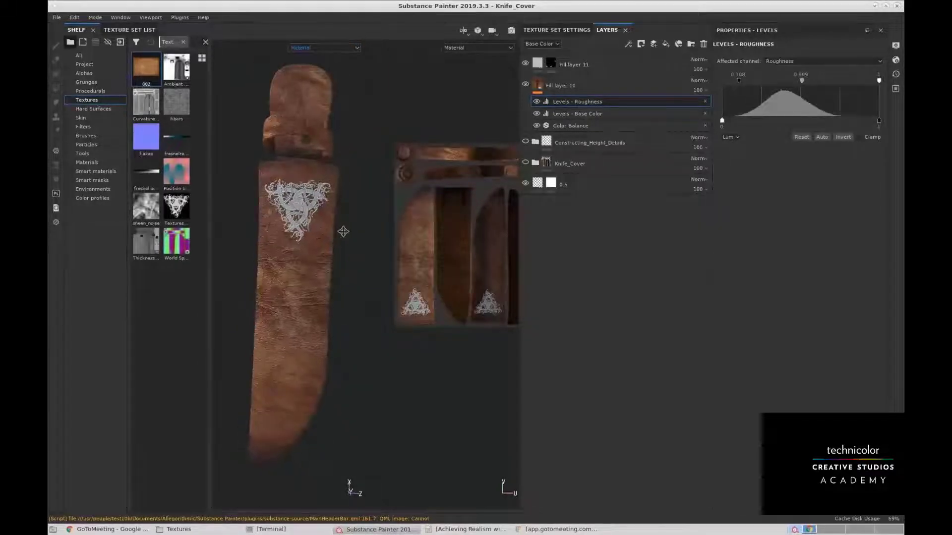
View the knife cover in 3D only and its UV layout in 2D only, and restore the 3D/2D split view.
{"action": "left_click", "coordinate": [463, 31]}
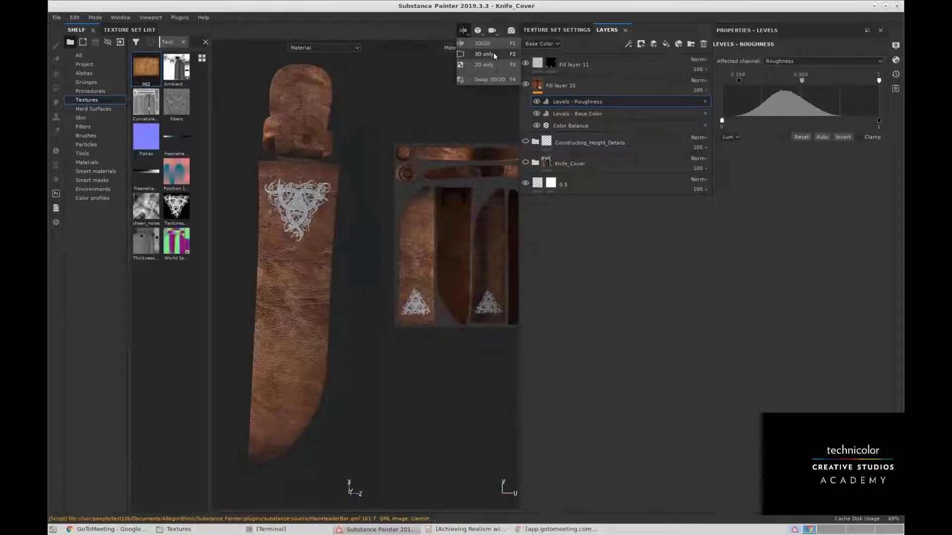
{"action": "left_click", "coordinate": [493, 53]}
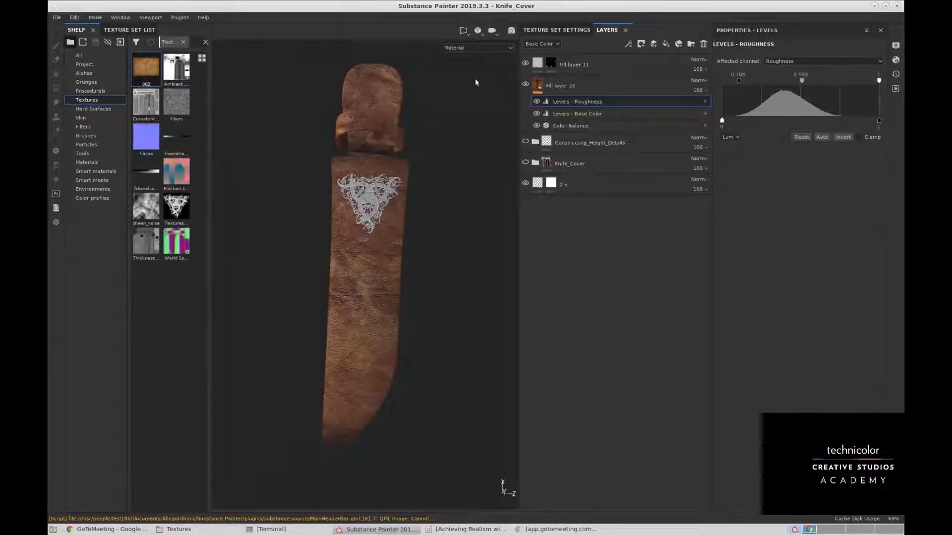
{"action": "left_click", "coordinate": [463, 30]}
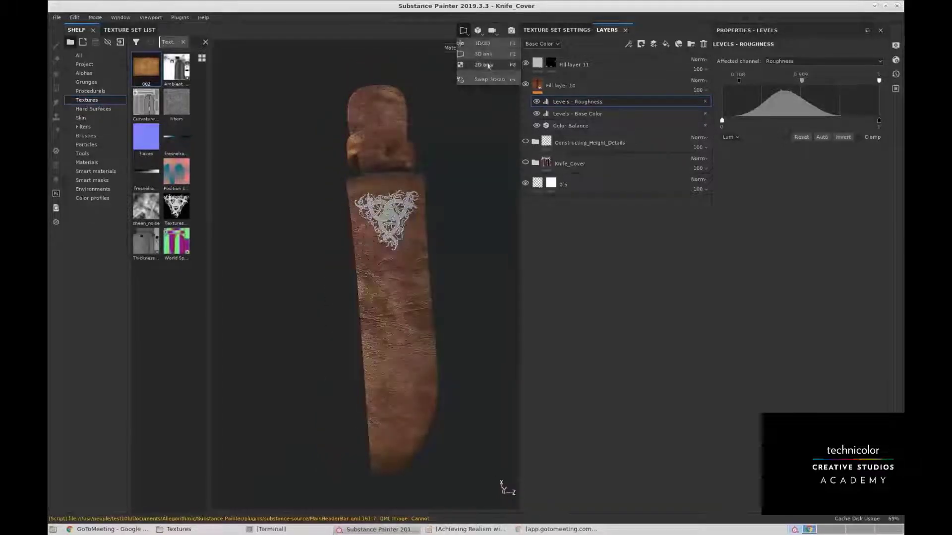
{"action": "left_click", "coordinate": [489, 65]}
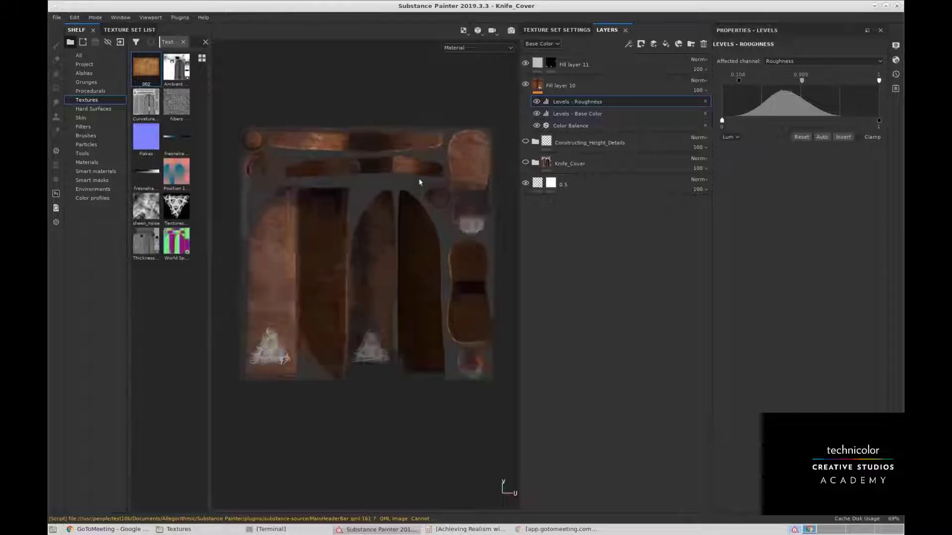
{"action": "mouse_move", "coordinate": [419, 183]}
{"action": "middle_mouse_down", "text": "alt"}
{"action": "mouse_move", "coordinate": [409, 193]}
{"action": "mouse_move", "coordinate": [374, 183]}
{"action": "mouse_move", "coordinate": [435, 175]}
{"action": "middle_mouse_up", "text": "alt"}
{"action": "right_click_drag", "start_coordinate": [436, 176], "coordinate": [389, 224], "text": "alt"}
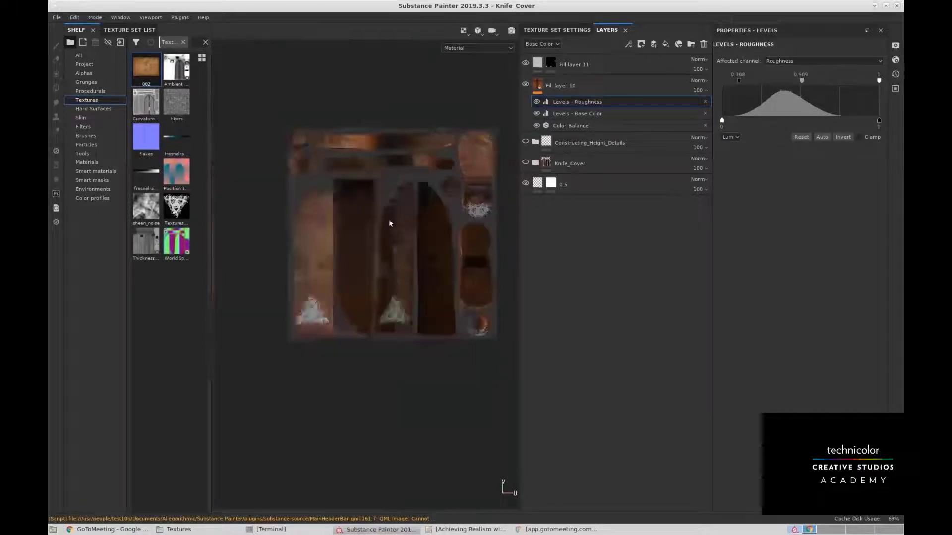
{"action": "middle_click_drag", "start_coordinate": [389, 222], "coordinate": [359, 239], "text": "alt"}
{"action": "right_click_drag", "start_coordinate": [348, 201], "coordinate": [427, 257], "text": "alt"}
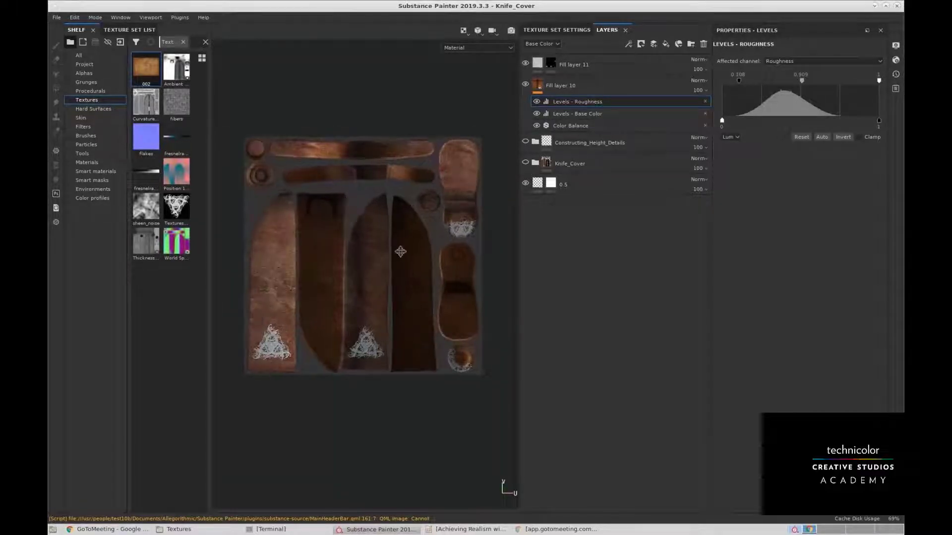
{"action": "left_click", "coordinate": [463, 30]}
{"action": "left_click", "coordinate": [492, 43]}
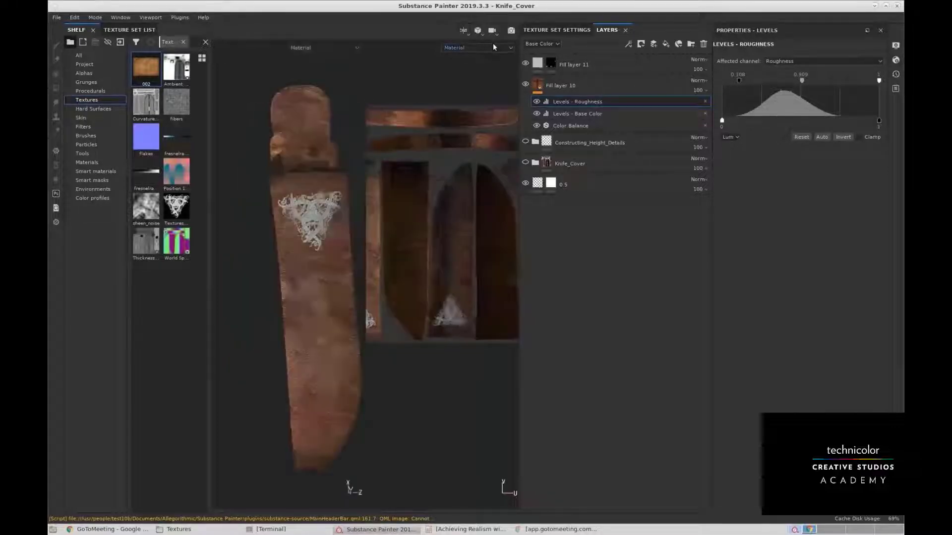
Show only the 3D view and inspect the knife cover's leather from several angles and up close.
{"action": "left_click", "coordinate": [465, 32]}
{"action": "left_click", "coordinate": [483, 55]}
{"action": "mouse_move", "coordinate": [391, 187]}
{"action": "left_mouse_down", "text": "alt"}
{"action": "mouse_move", "coordinate": [342, 90]}
{"action": "mouse_move", "coordinate": [384, 199]}
{"action": "left_mouse_up", "text": "alt"}
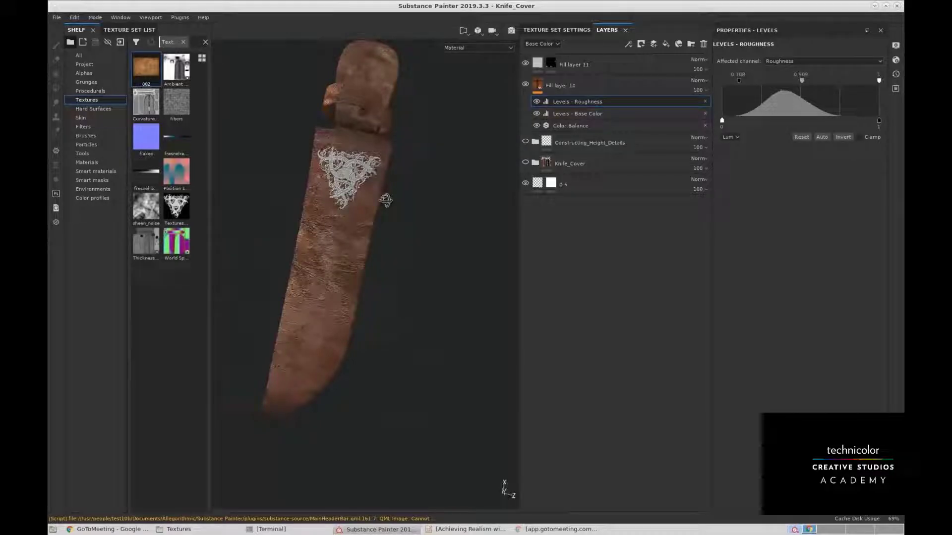
{"action": "left_click_drag", "start_coordinate": [385, 200], "coordinate": [361, 214], "text": "alt"}
{"action": "scroll", "coordinate": [339, 216], "scroll_direction": "up", "scroll_amount": 3}
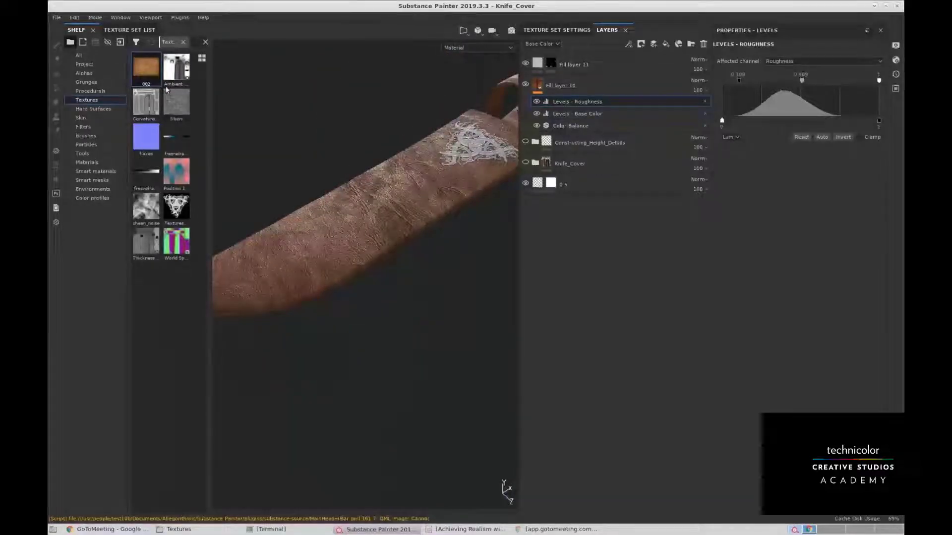
{"action": "left_click_drag", "start_coordinate": [350, 162], "coordinate": [470, 120], "text": "alt"}
{"action": "left_click_drag", "start_coordinate": [338, 180], "coordinate": [348, 203], "text": "alt"}
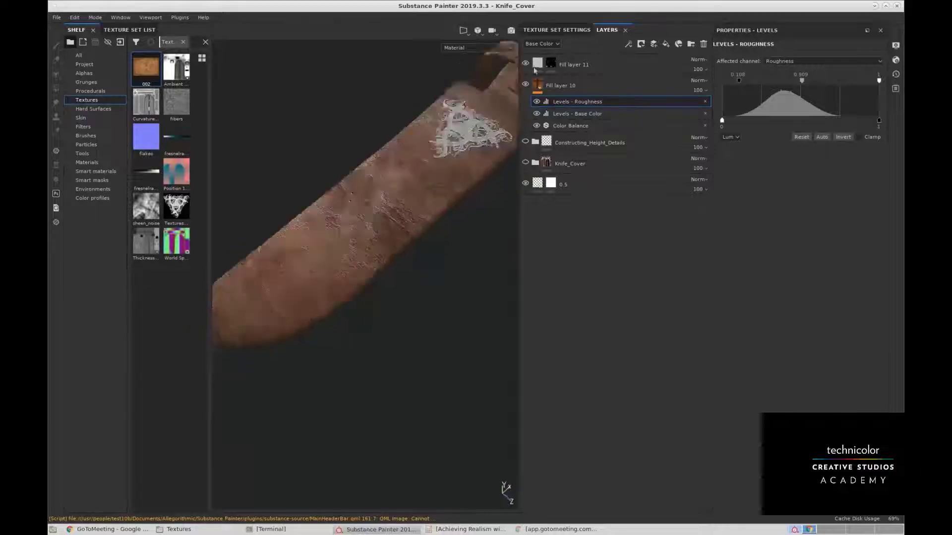
Add a new fill layer directly above Fill layer 10.
{"action": "left_click", "coordinate": [599, 64]}
{"action": "left_click", "coordinate": [630, 80]}
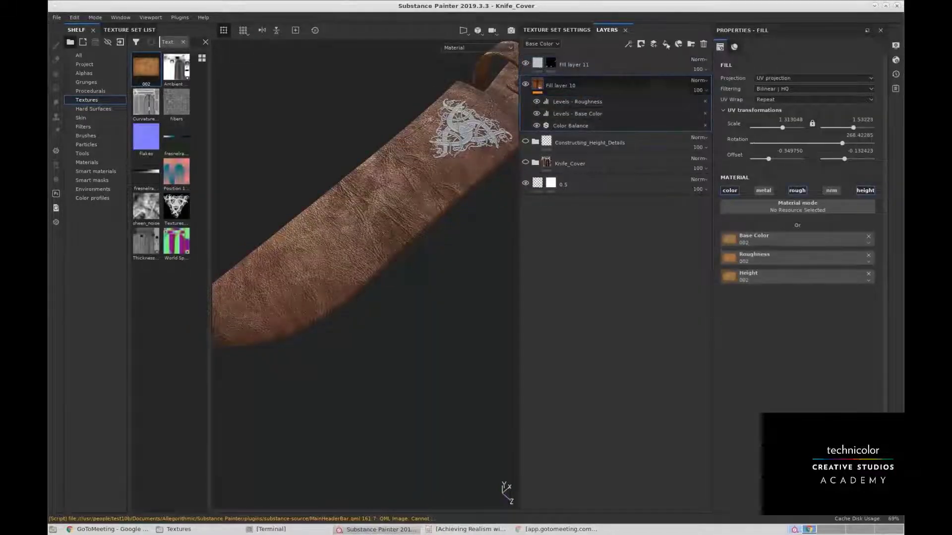
{"action": "left_click", "coordinate": [666, 44]}
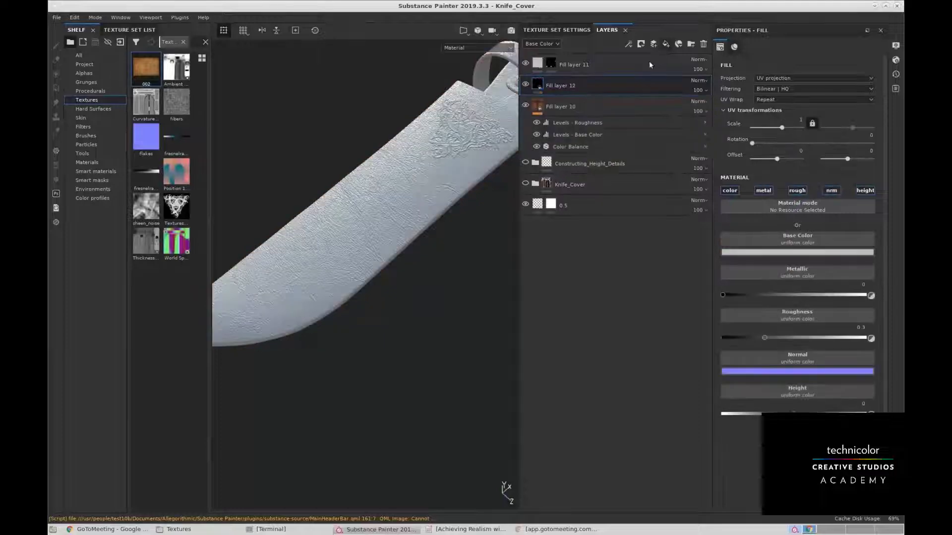
{"action": "left_click_drag", "start_coordinate": [365, 176], "coordinate": [363, 131], "text": "alt"}
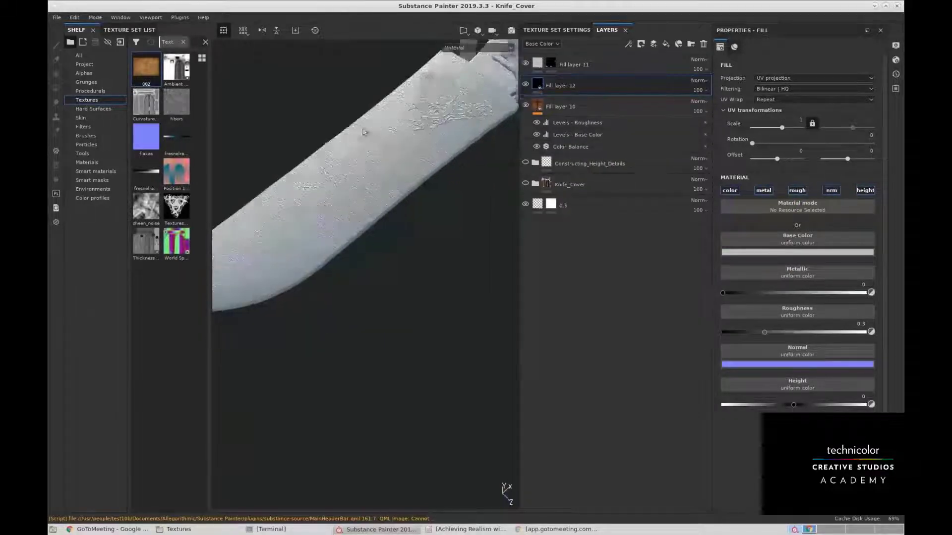
Disable the new fill layer's color, metal, rough and nrm channels and set its height to 0.7969.
{"action": "left_click", "coordinate": [733, 193]}
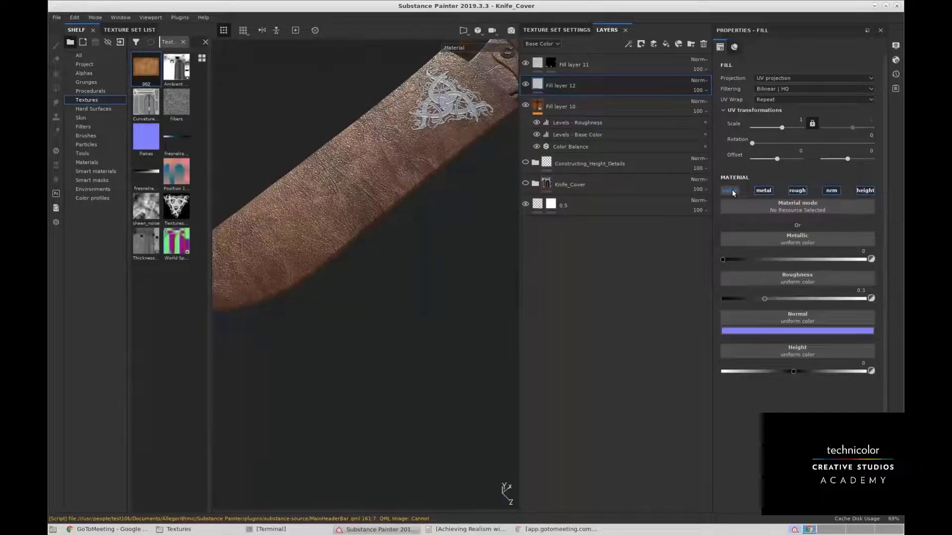
{"action": "left_click", "coordinate": [764, 190]}
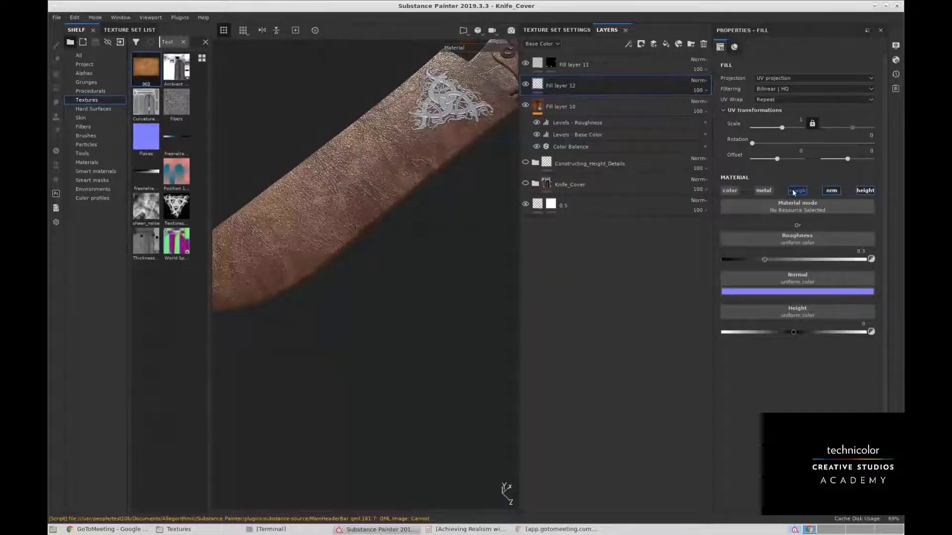
{"action": "left_click", "coordinate": [795, 191]}
{"action": "left_click", "coordinate": [831, 190]}
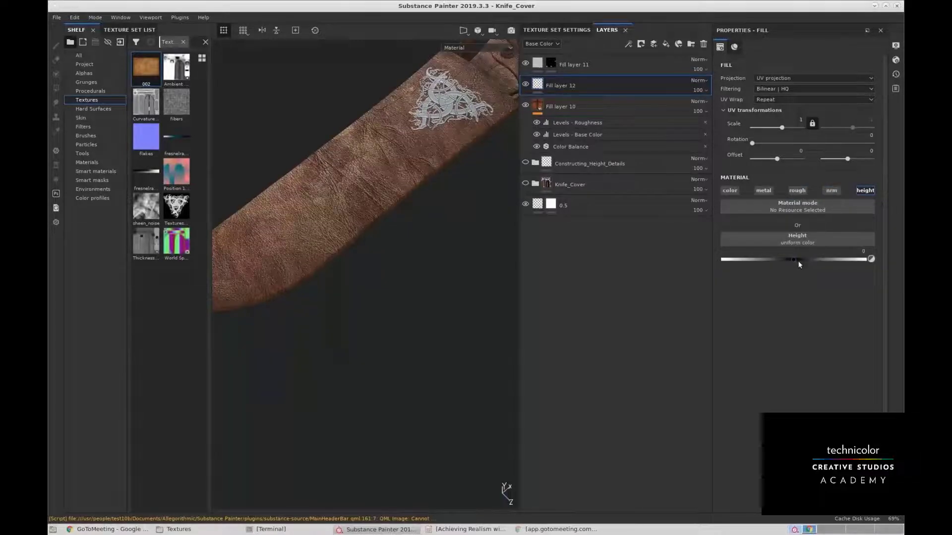
{"action": "left_click_drag", "start_coordinate": [794, 259], "coordinate": [850, 259]}
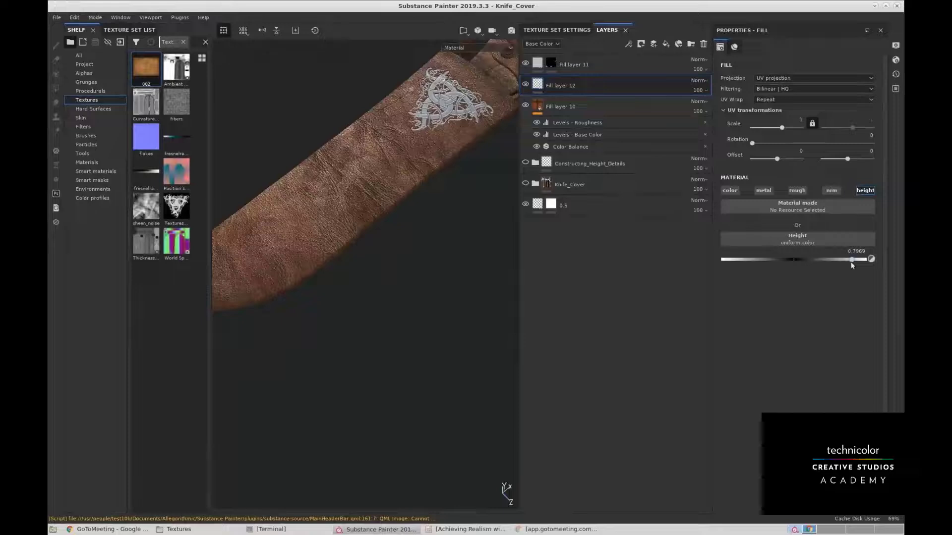
Add a black mask to the new fill layer and search the shelf for "stitch" to load the Stitch Generator alpha into the brush.
{"action": "right_click", "coordinate": [597, 86]}
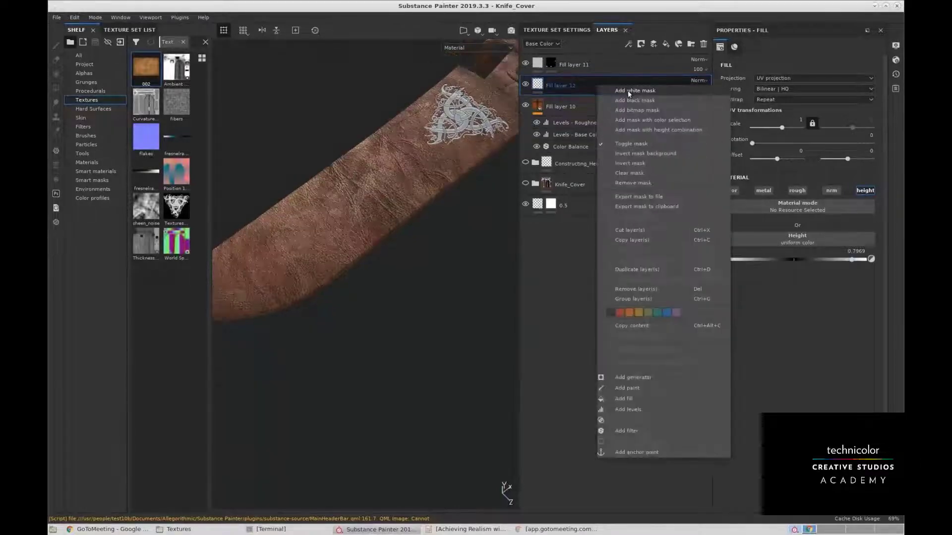
{"action": "left_click", "coordinate": [628, 90]}
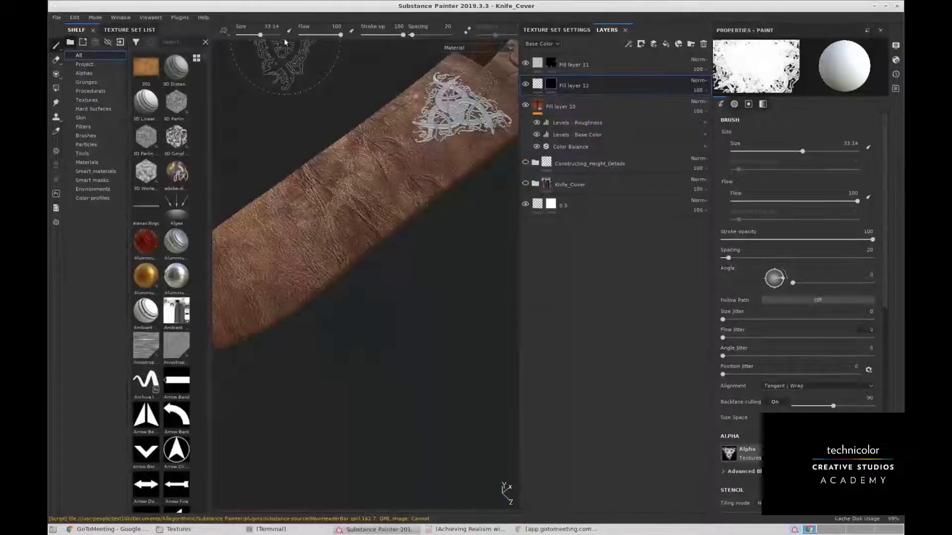
{"action": "left_click", "coordinate": [168, 42]}
{"action": "type", "text": "st"}
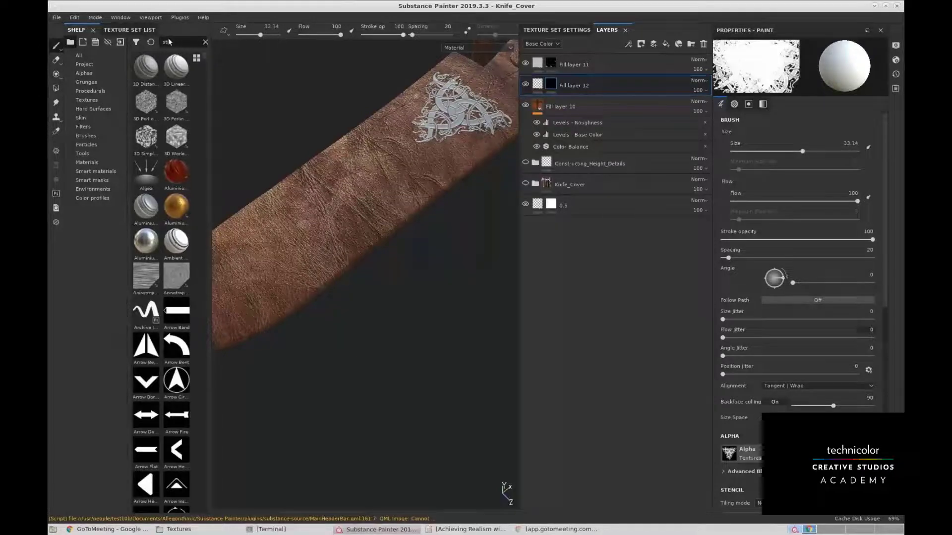
{"action": "type", "text": "itch"}
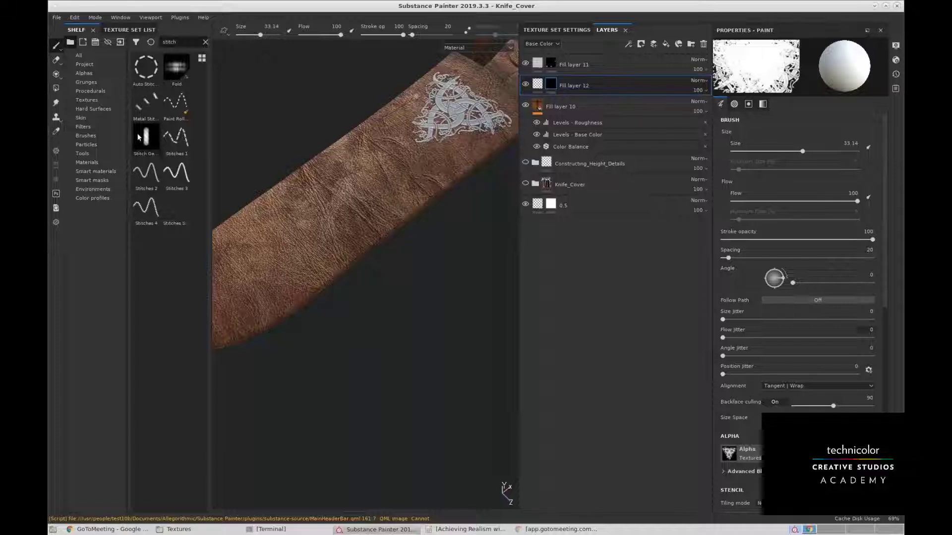
{"action": "left_click", "coordinate": [140, 137]}
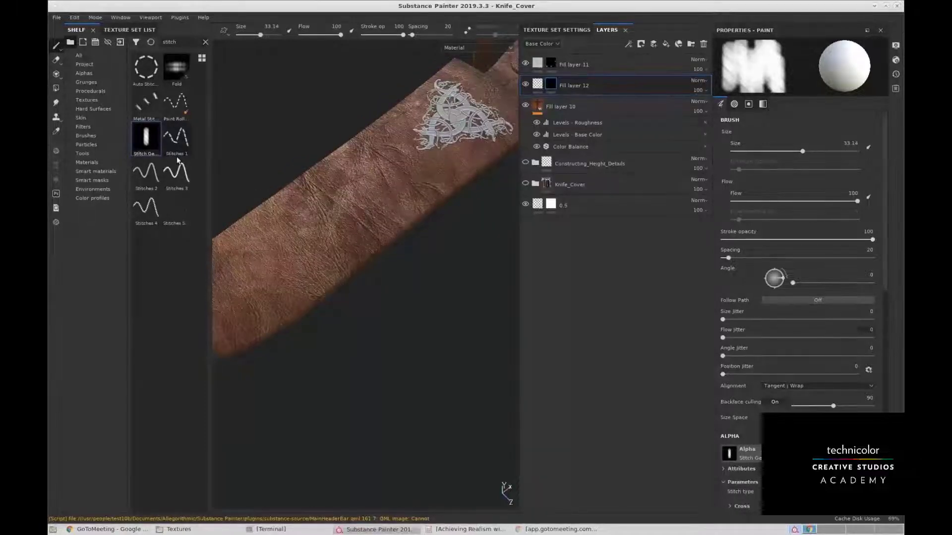
Set the stitch brush's size to 10 and its spacing to 76.
{"action": "left_click_drag", "start_coordinate": [368, 229], "coordinate": [358, 239], "text": "alt"}
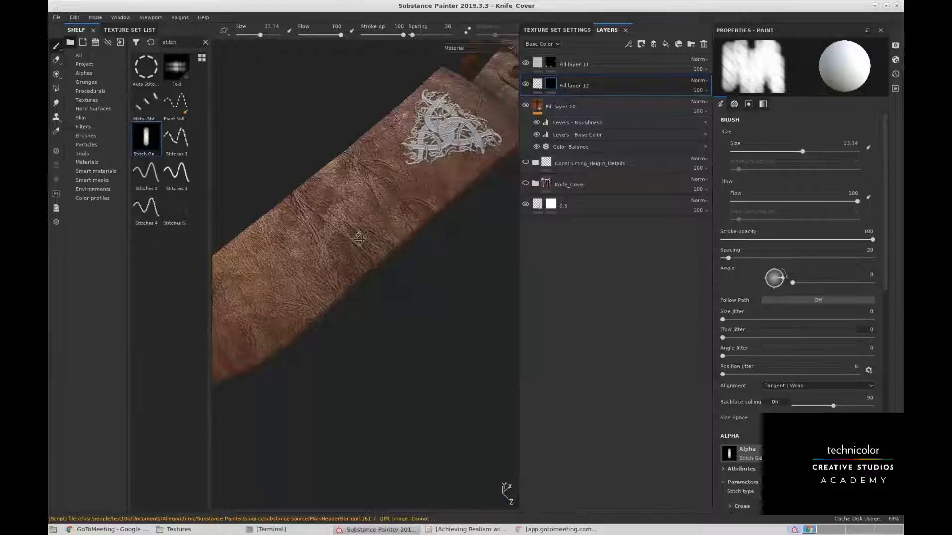
{"action": "left_click_drag", "start_coordinate": [358, 239], "coordinate": [379, 224], "text": "alt"}
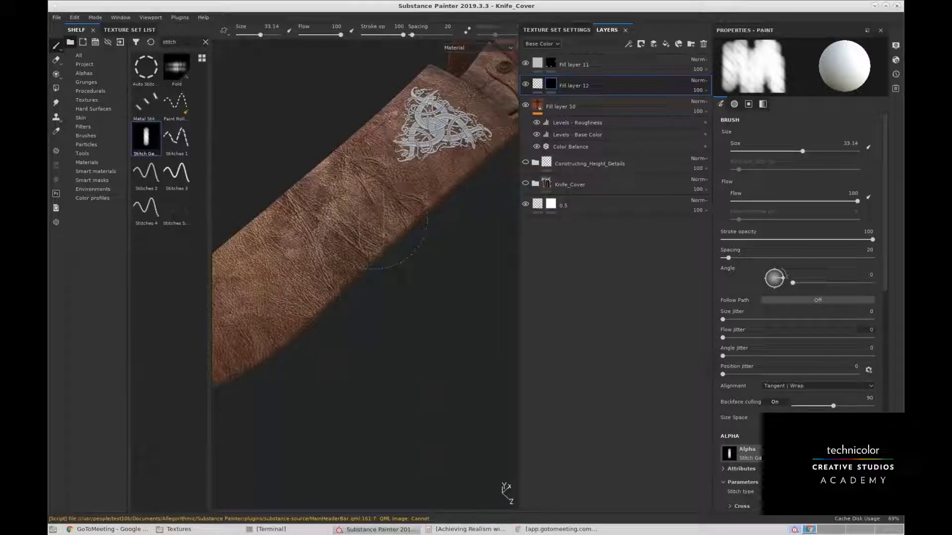
{"action": "middle_click_drag", "start_coordinate": [383, 225], "coordinate": [392, 209], "text": "alt"}
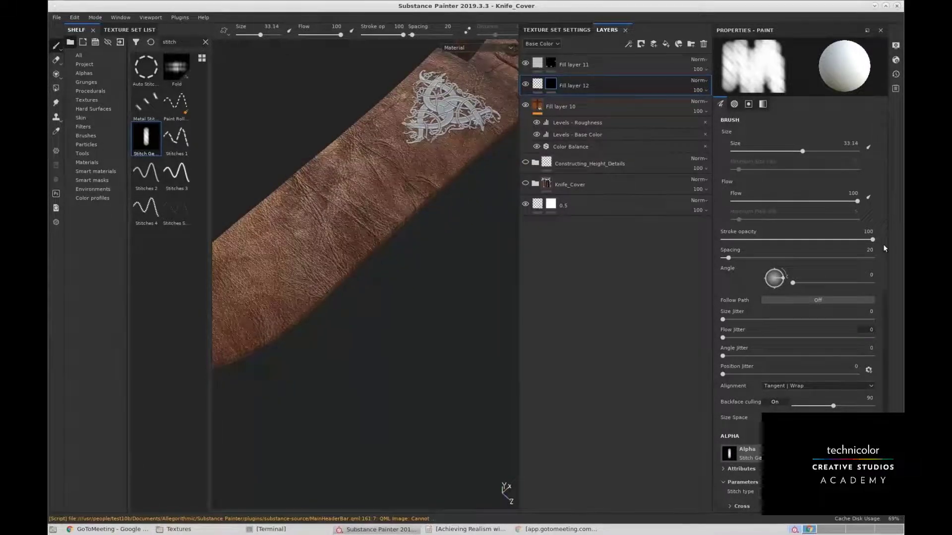
{"action": "scroll", "coordinate": [883, 244], "scroll_direction": "down", "scroll_amount": 2}
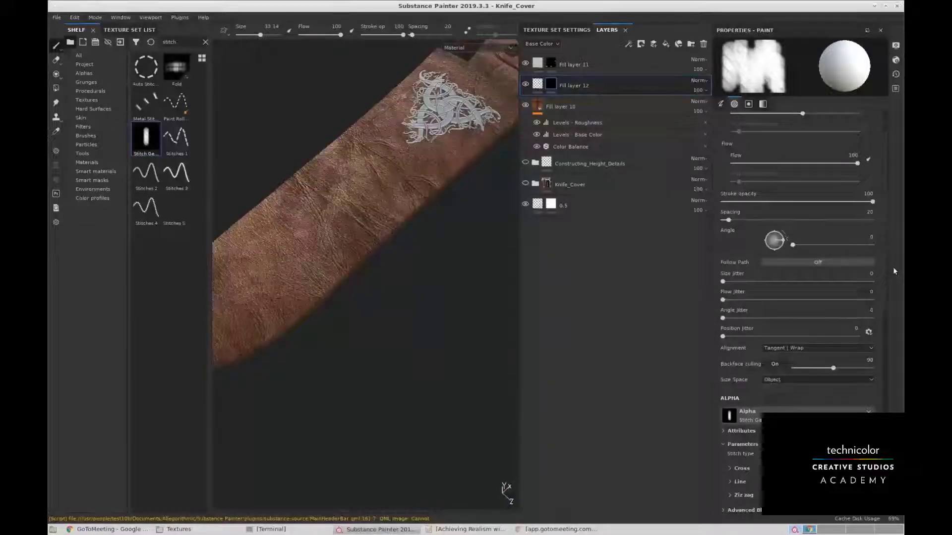
{"action": "scroll", "coordinate": [885, 204], "scroll_direction": "up", "scroll_amount": 2}
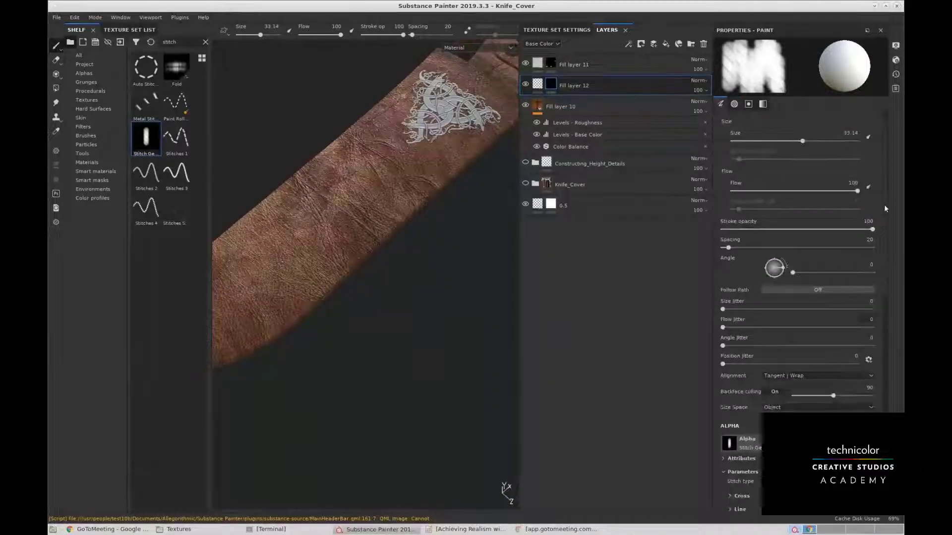
{"action": "scroll", "coordinate": [877, 200], "scroll_direction": "up", "scroll_amount": 1}
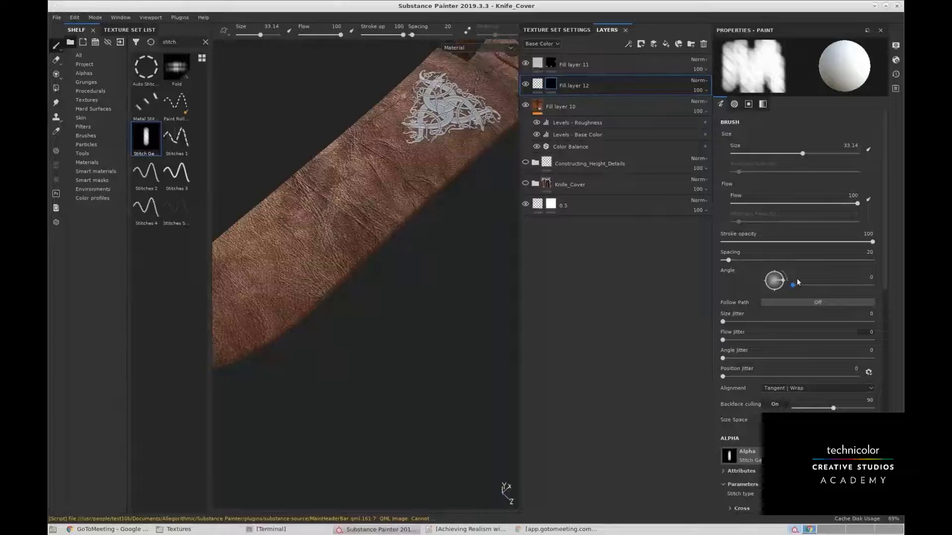
{"action": "left_click_drag", "start_coordinate": [728, 260], "coordinate": [748, 260]}
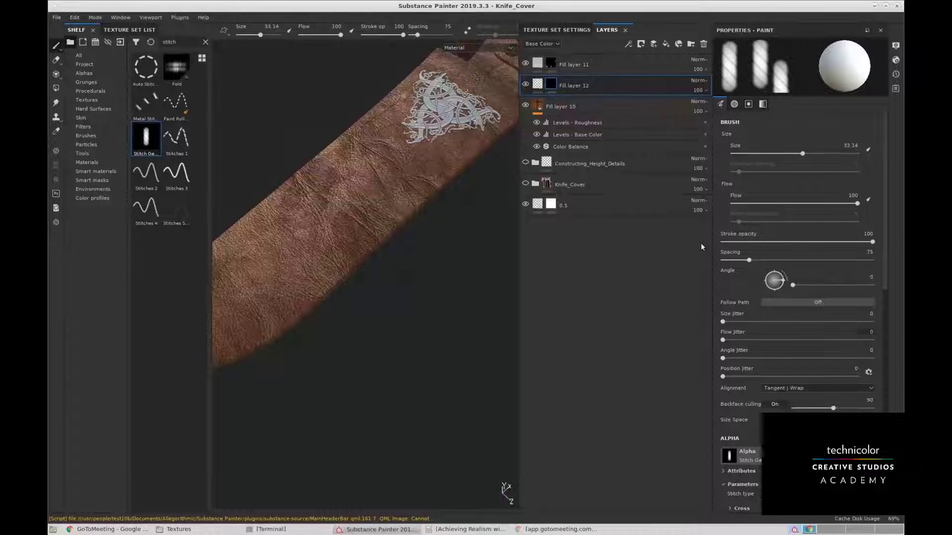
{"action": "left_click", "coordinate": [725, 260]}
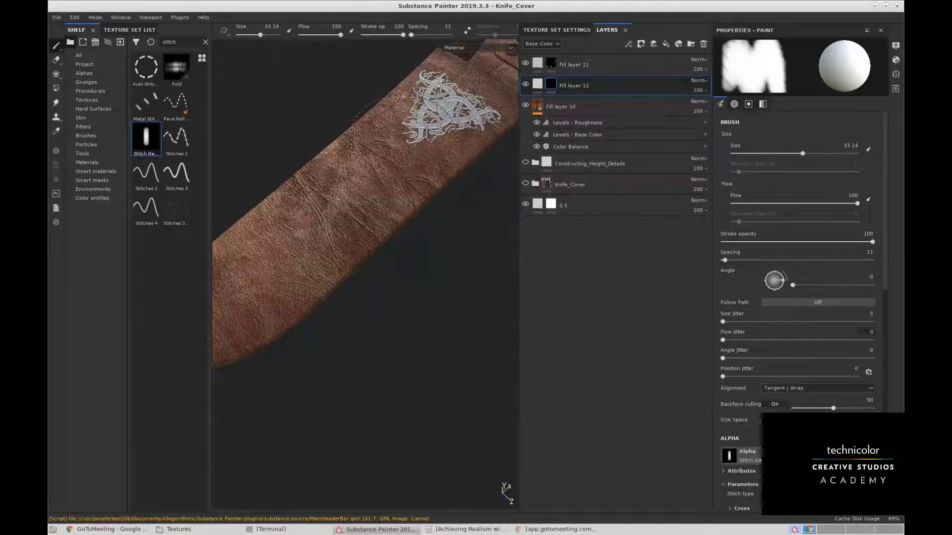
{"action": "right_click_drag", "start_coordinate": [384, 130], "coordinate": [368, 130], "text": "ctrl"}
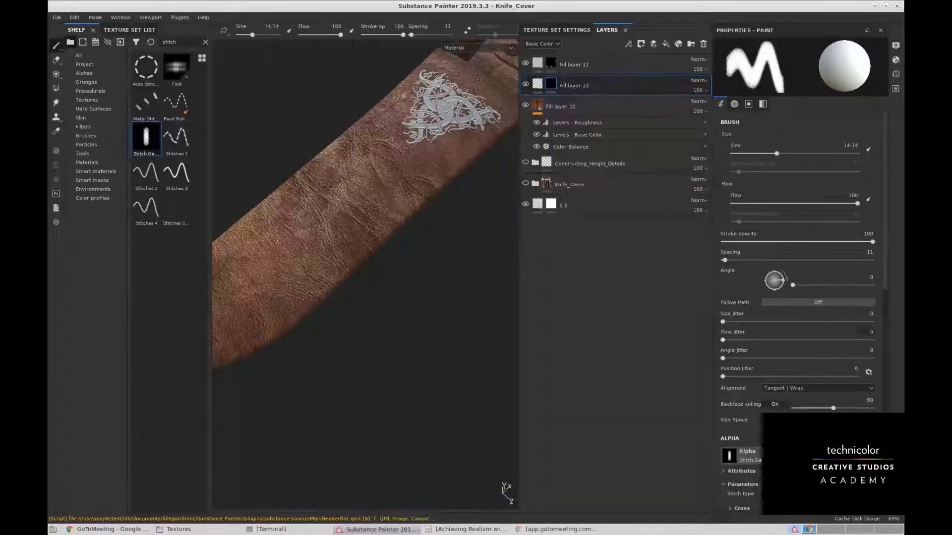
{"action": "key", "text": "bracketleft"}
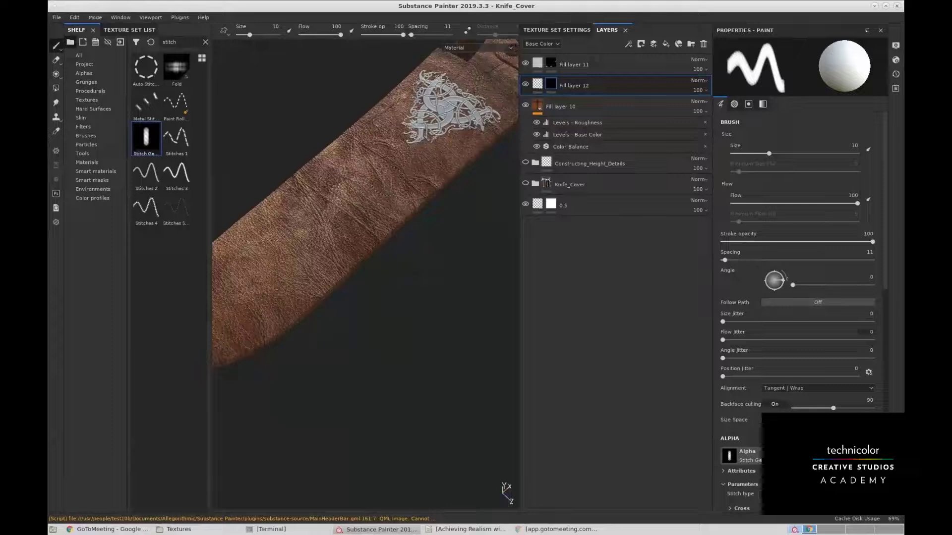
{"action": "left_click_drag", "start_coordinate": [389, 191], "coordinate": [400, 180], "text": "alt"}
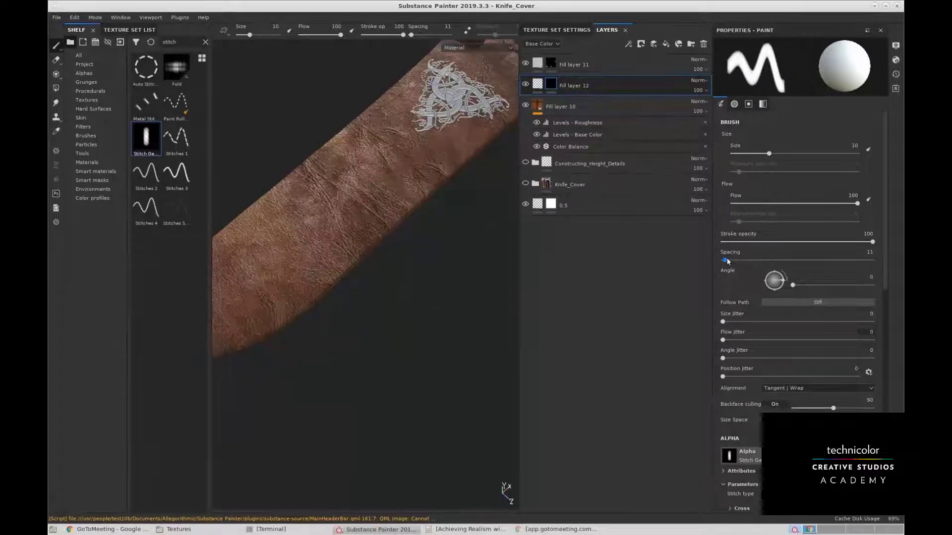
{"action": "left_click_drag", "start_coordinate": [725, 260], "coordinate": [749, 261]}
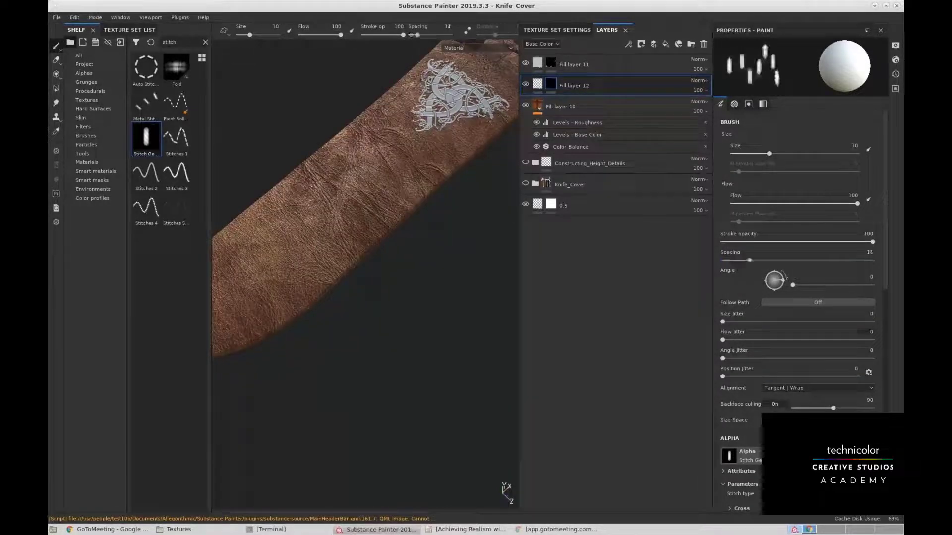
Paint a test row of stitches across the leather cover and enable the color channel on the stitch fill layer.
{"action": "scroll", "coordinate": [405, 203], "scroll_direction": "up", "scroll_amount": 3}
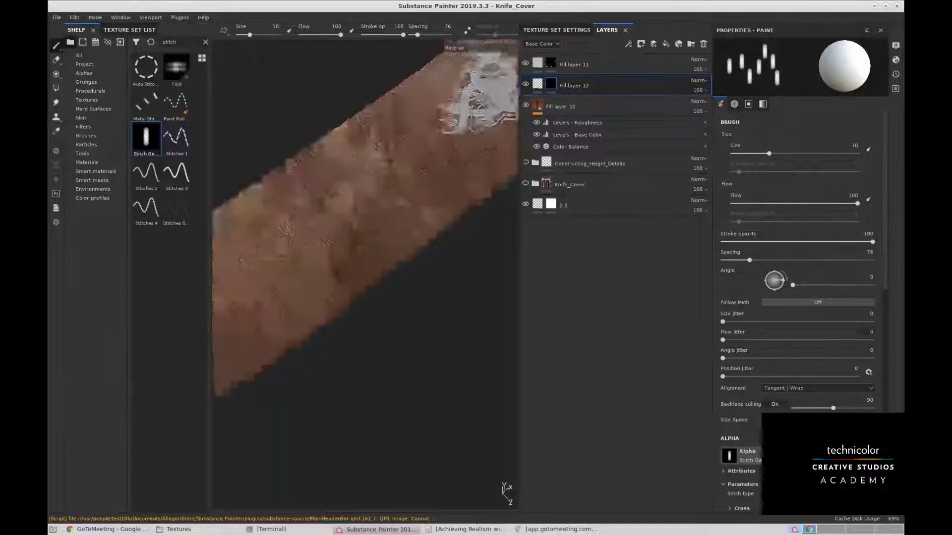
{"action": "left_click_drag", "start_coordinate": [405, 203], "coordinate": [399, 207], "text": "alt"}
{"action": "left_click", "coordinate": [565, 30]}
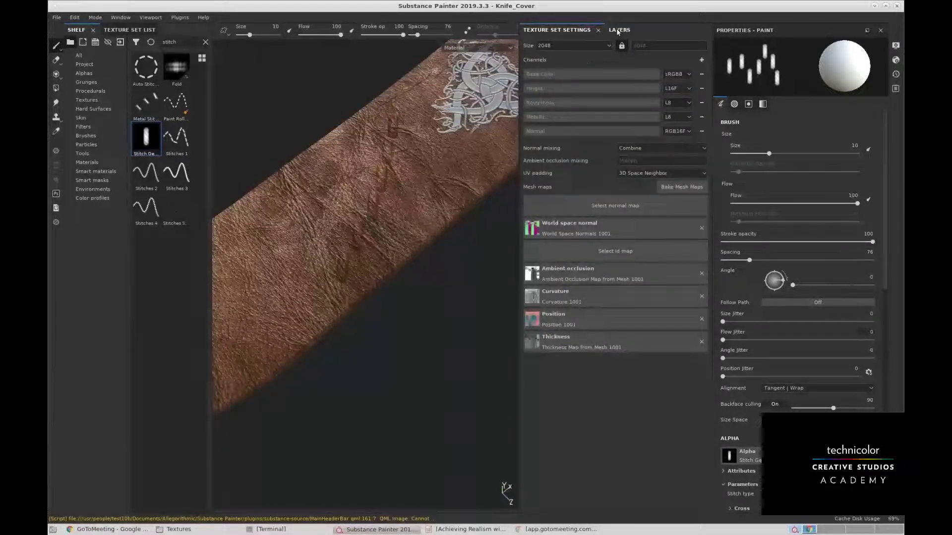
{"action": "left_click", "coordinate": [620, 31]}
{"action": "left_click", "coordinate": [612, 87]}
{"action": "left_click", "coordinate": [730, 190]}
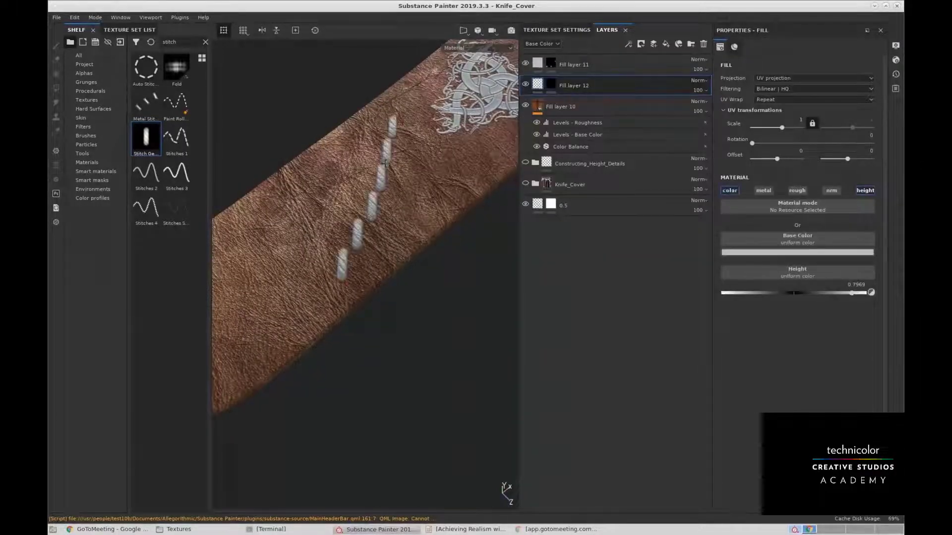
Paint more rows of test stitches along the leather cover on the stitch layer's mask.
{"action": "left_click_drag", "start_coordinate": [431, 189], "coordinate": [410, 192], "text": "alt"}
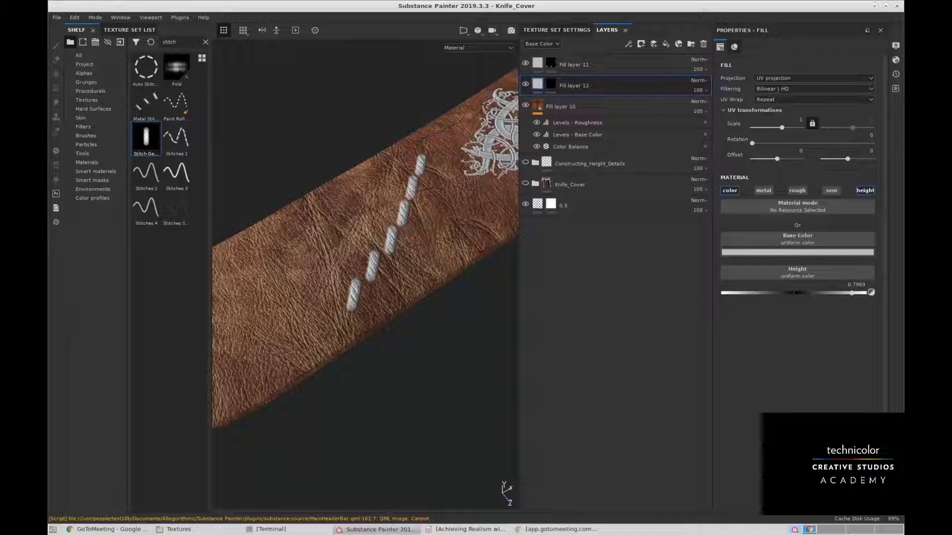
{"action": "middle_click_drag", "start_coordinate": [394, 210], "coordinate": [449, 181], "text": "alt"}
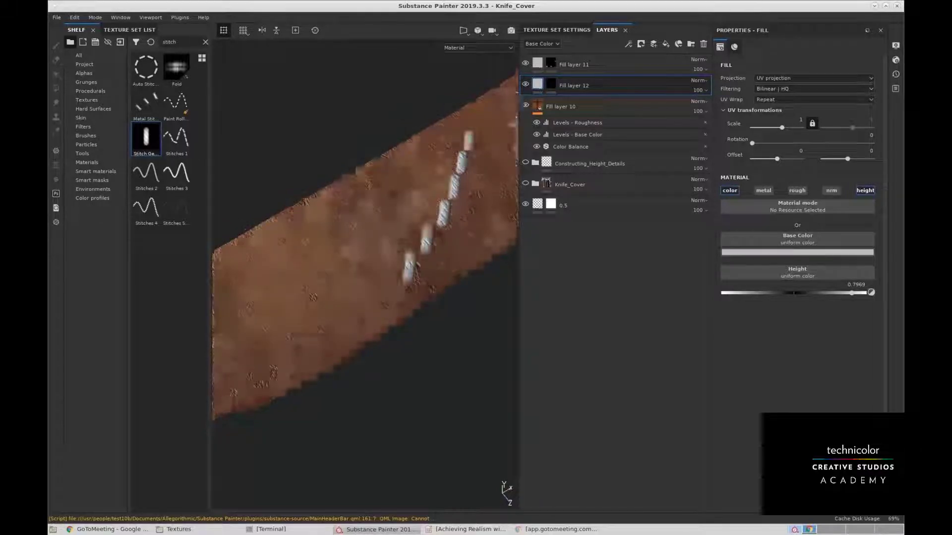
{"action": "left_click", "coordinate": [550, 85]}
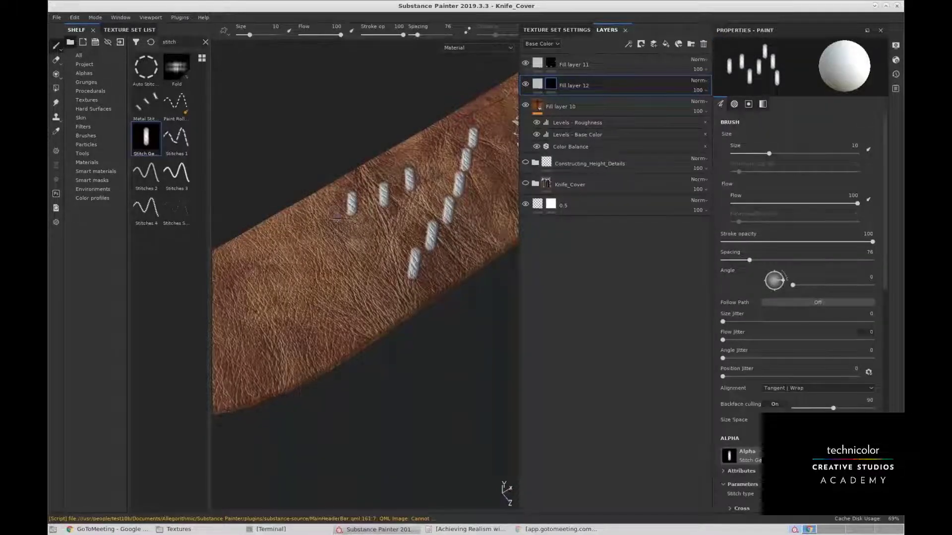
{"action": "middle_click_drag", "start_coordinate": [336, 218], "coordinate": [387, 191], "text": "alt"}
{"action": "left_click_drag", "start_coordinate": [398, 224], "coordinate": [422, 202]}
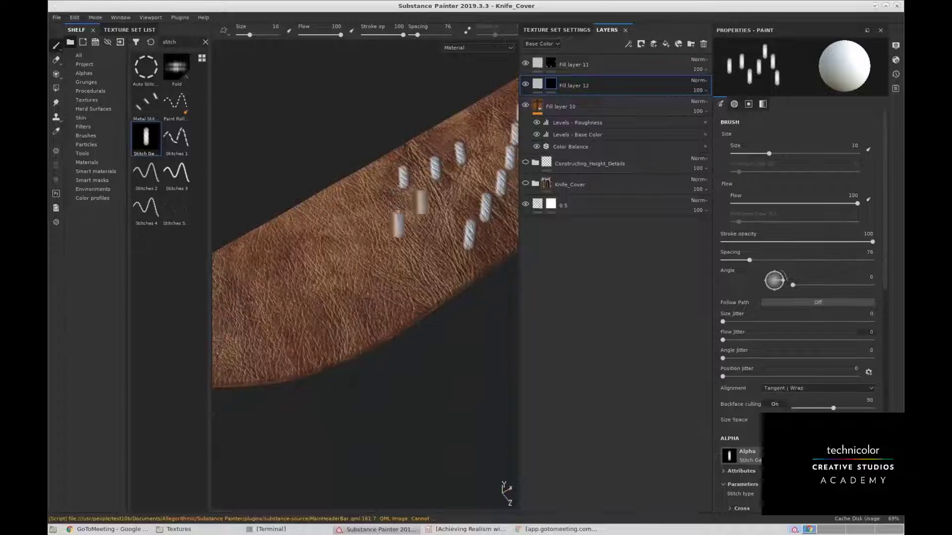
{"action": "left_click_drag", "start_coordinate": [367, 247], "coordinate": [301, 285]}
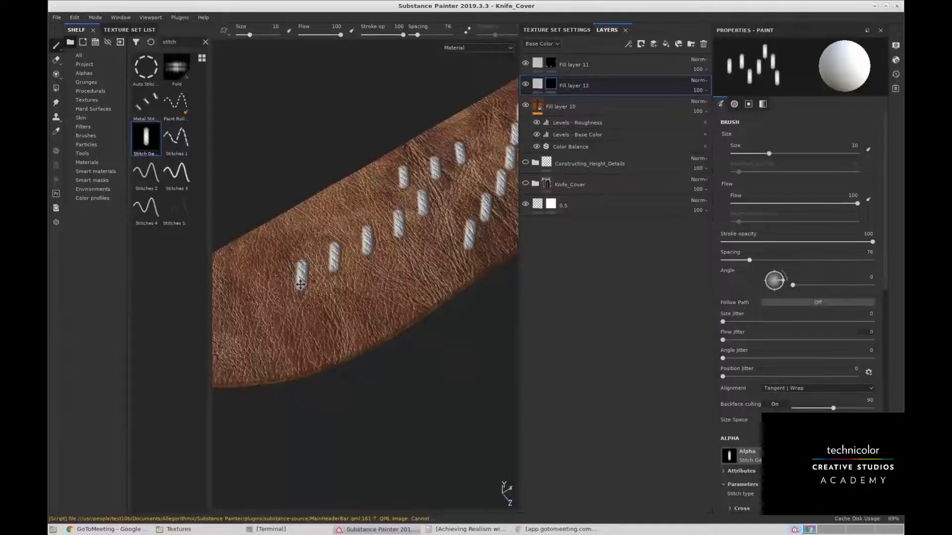
{"action": "middle_click_drag", "start_coordinate": [301, 284], "coordinate": [303, 198], "text": "alt"}
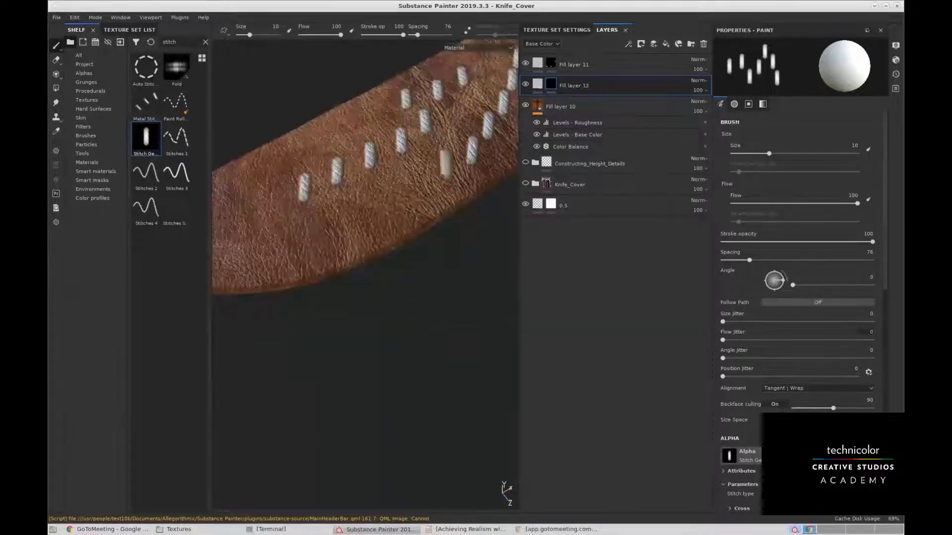
{"action": "left_click_drag", "start_coordinate": [422, 182], "coordinate": [351, 219]}
{"action": "middle_click_drag", "start_coordinate": [351, 220], "coordinate": [320, 232], "text": "alt"}
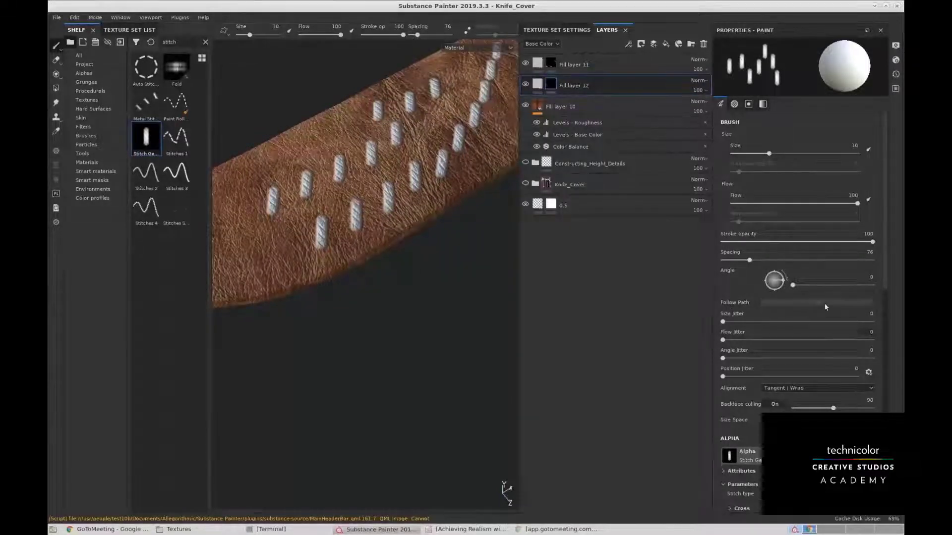
Turn on Follow Path for the stitch brush and undo the painted test stitches and the color channel change.
{"action": "key", "text": "ctrl"}
{"action": "key", "text": "ctrl+z"}
{"action": "key", "text": "ctrl+z"}
{"action": "key", "text": "ctrl+z"}
{"action": "key", "text": "ctrl+z"}
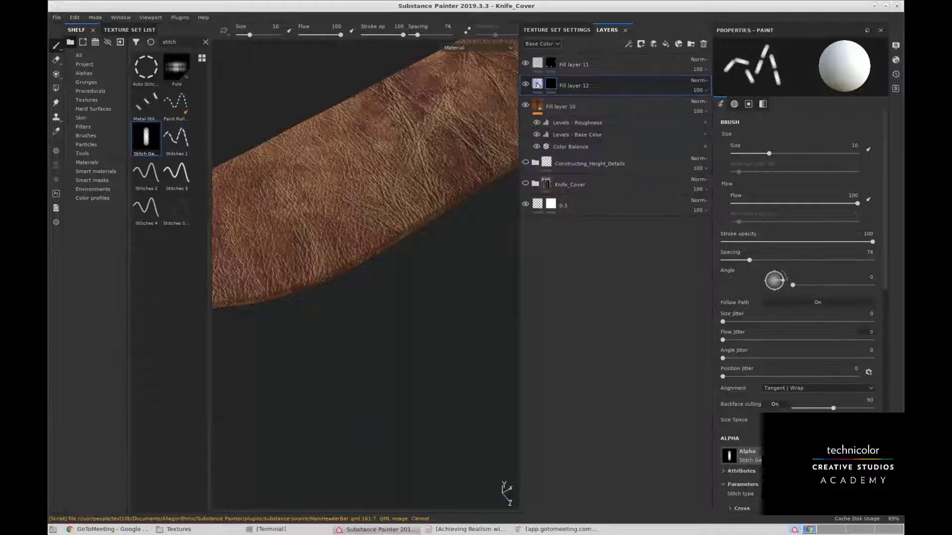
Reduce the stitch brush's size to 4.68 and try a short row on Fill layer 12's mask near the cover's tip.
{"action": "left_click", "coordinate": [545, 86]}
{"action": "left_click_drag", "start_coordinate": [457, 179], "coordinate": [454, 218], "text": "alt"}
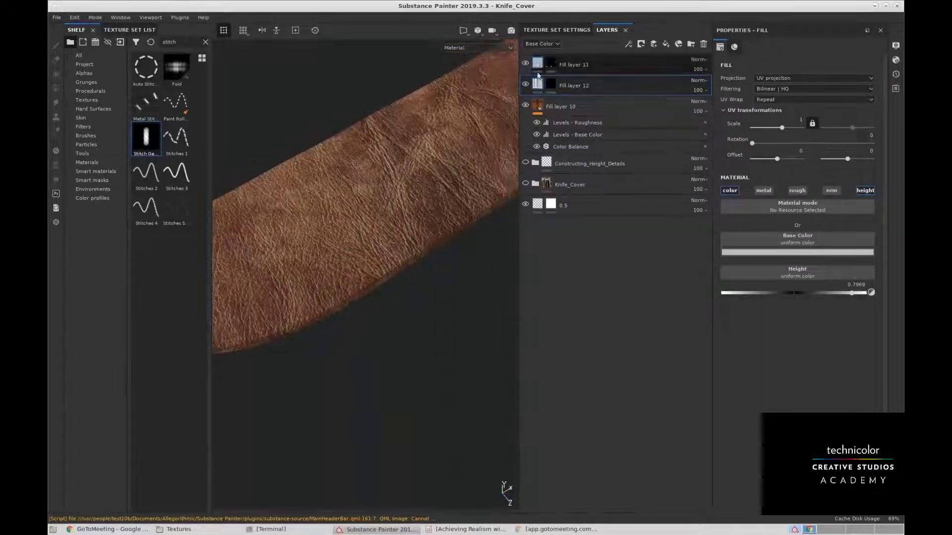
{"action": "left_click", "coordinate": [551, 85]}
{"action": "right_click_drag", "start_coordinate": [453, 214], "coordinate": [360, 203], "text": "alt"}
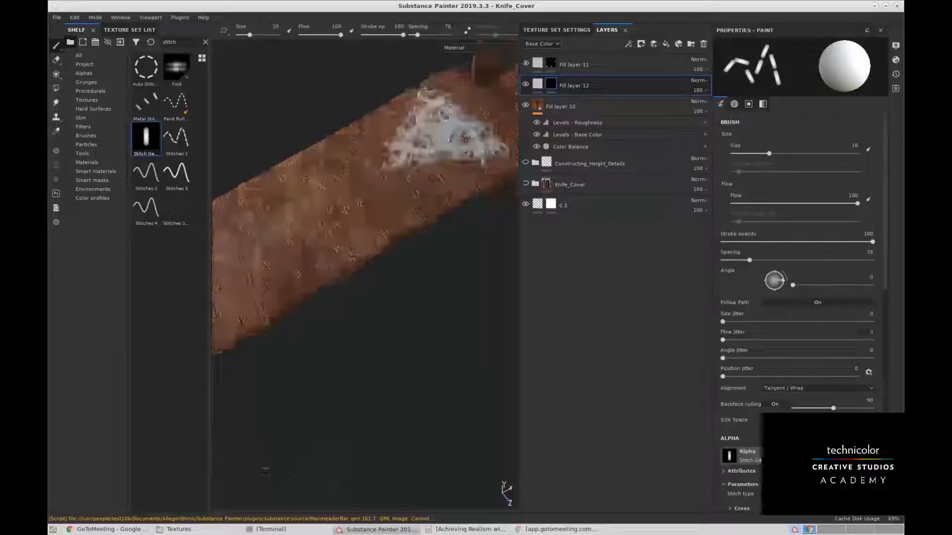
{"action": "middle_click_drag", "start_coordinate": [359, 204], "coordinate": [462, 161], "text": "alt"}
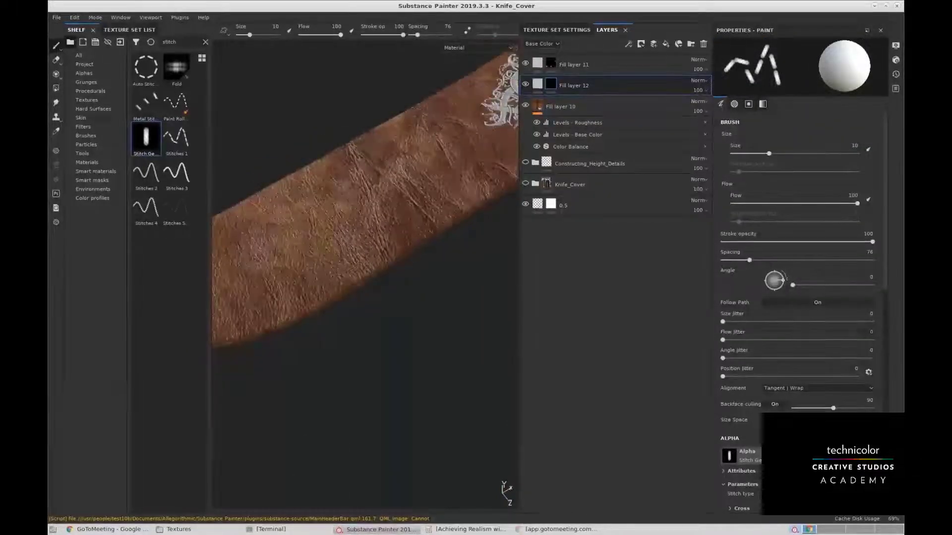
{"action": "key", "text": "bracketleft"}
{"action": "key", "text": "bracketleft"}
{"action": "key", "text": "bracketleft"}
{"action": "key", "text": "bracketleft"}
{"action": "key", "text": "bracketleft"}
{"action": "left_click_drag", "start_coordinate": [229, 328], "coordinate": [272, 320]}
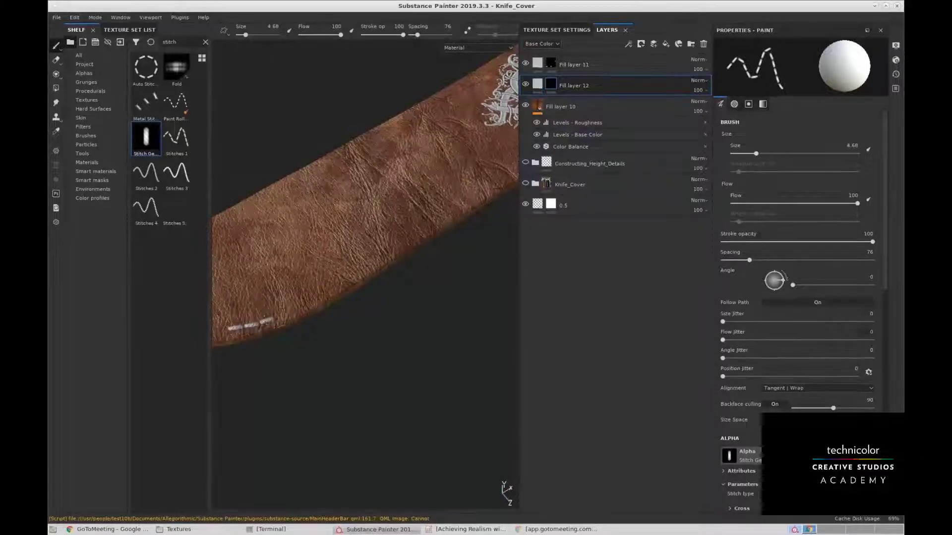
{"action": "key", "text": "ctrl+z"}
Set the stitch brush's spacing to 114 and paint a row of stitches along the cover's lower edge.
{"action": "left_click_drag", "start_coordinate": [748, 260], "coordinate": [766, 262]}
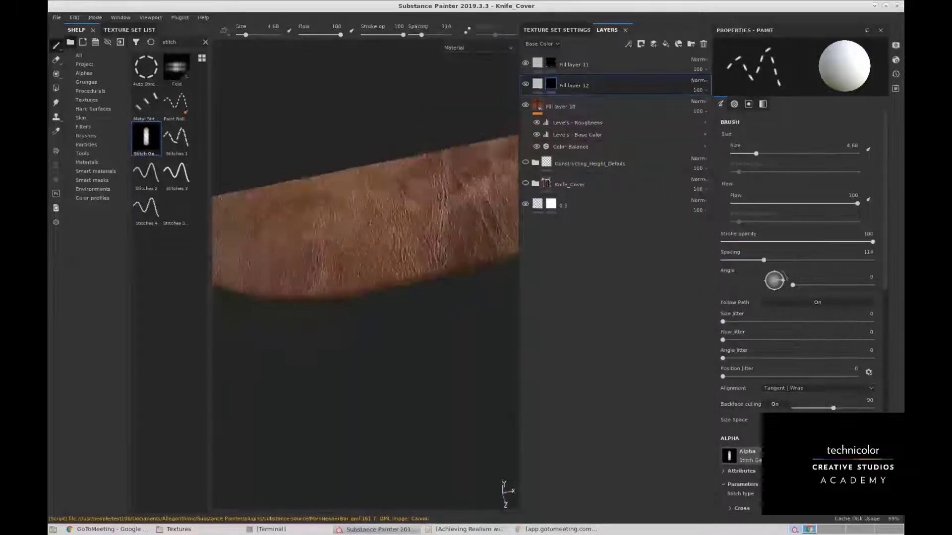
{"action": "left_click_drag", "start_coordinate": [357, 277], "coordinate": [380, 277], "text": "alt"}
{"action": "mouse_move", "coordinate": [280, 276]}
{"action": "left_mouse_down"}
{"action": "mouse_move", "coordinate": [379, 266]}
{"action": "mouse_move", "coordinate": [426, 248]}
{"action": "left_mouse_up"}
{"action": "key", "text": "ctrl+z"}
{"action": "mouse_move", "coordinate": [284, 274]}
{"action": "left_mouse_down"}
{"action": "mouse_move", "coordinate": [396, 256]}
{"action": "mouse_move", "coordinate": [479, 229]}
{"action": "left_mouse_up"}
Examine the painted stitch row along the cover's edge, up close and from several angles.
{"action": "middle_click_drag", "start_coordinate": [459, 230], "coordinate": [398, 246], "text": "alt"}
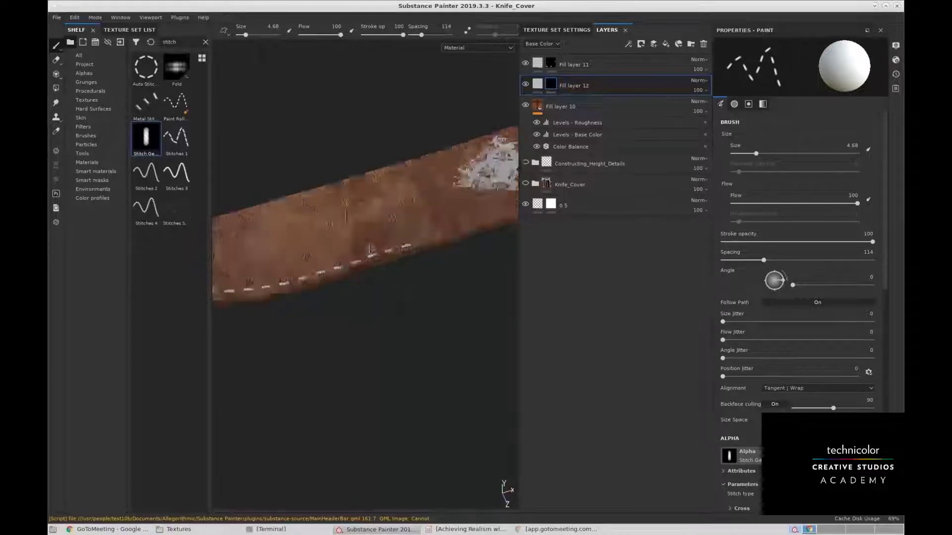
{"action": "left_click_drag", "start_coordinate": [397, 245], "coordinate": [364, 250], "text": "alt"}
{"action": "middle_click_drag", "start_coordinate": [364, 251], "coordinate": [348, 255], "text": "alt"}
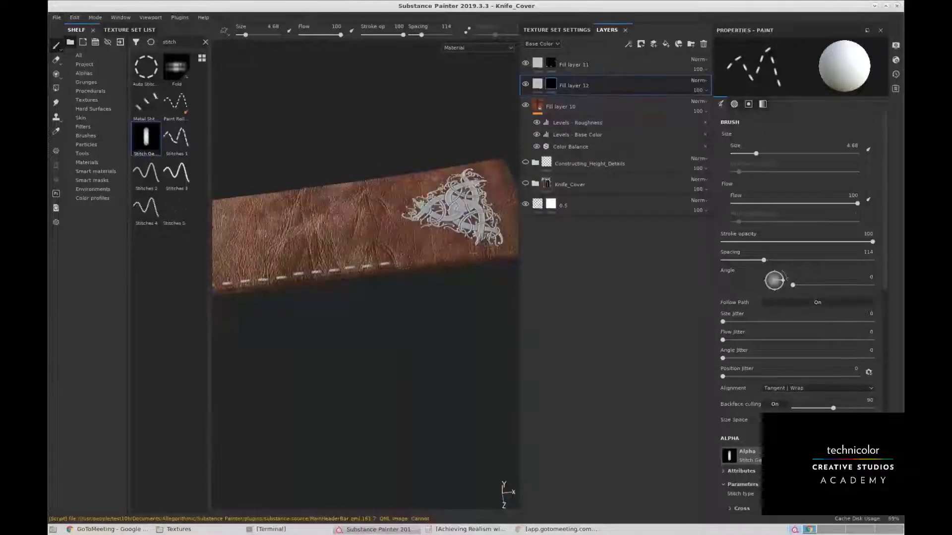
{"action": "middle_click_drag", "start_coordinate": [221, 254], "coordinate": [420, 257], "text": "alt"}
{"action": "scroll", "coordinate": [420, 257], "scroll_direction": "up", "scroll_amount": 5}
{"action": "left_click_drag", "start_coordinate": [298, 258], "coordinate": [342, 263], "text": "alt"}
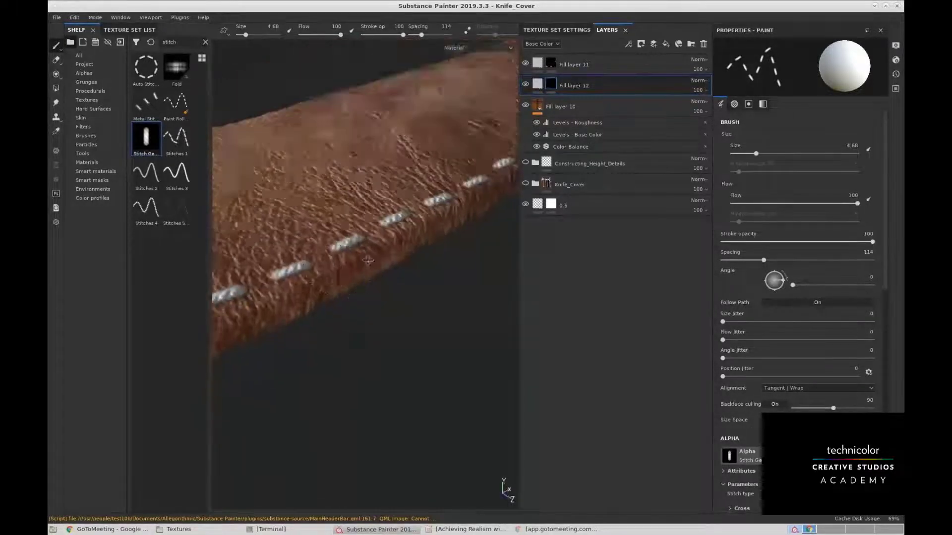
{"action": "scroll", "coordinate": [347, 198], "scroll_direction": "up", "scroll_amount": 2}
{"action": "middle_click_drag", "start_coordinate": [344, 186], "coordinate": [354, 177], "text": "alt"}
{"action": "scroll", "coordinate": [354, 178], "scroll_direction": "down", "scroll_amount": 3}
{"action": "left_click_drag", "start_coordinate": [331, 198], "coordinate": [307, 214], "text": "alt"}
Lower the knife cover texture set's size to 128 and inspect the stitching and leather at that resolution.
{"action": "left_click", "coordinate": [570, 31]}
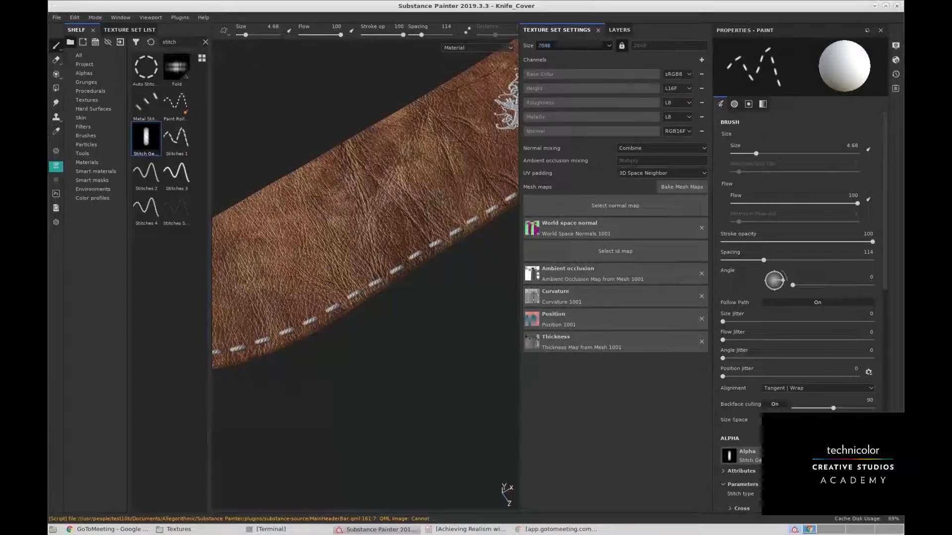
{"action": "scroll", "coordinate": [307, 183], "scroll_direction": "down", "scroll_amount": 2}
{"action": "left_click_drag", "start_coordinate": [347, 218], "coordinate": [384, 156], "text": "alt"}
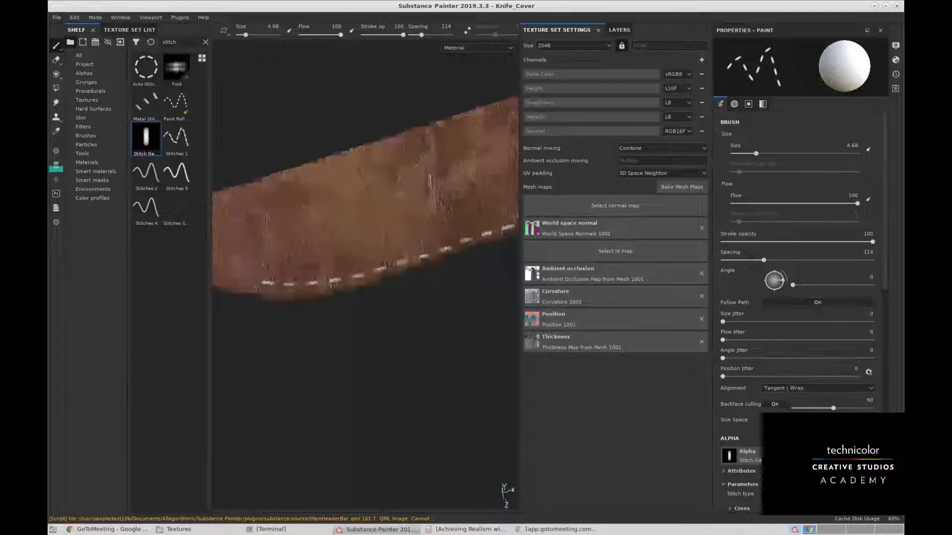
{"action": "left_click", "coordinate": [549, 46]}
{"action": "left_click", "coordinate": [549, 53]}
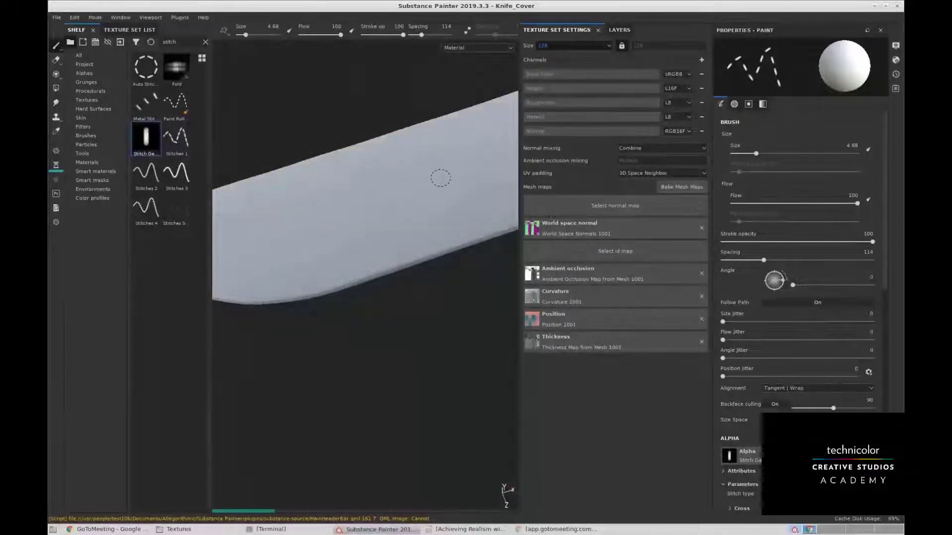
{"action": "left_click_drag", "start_coordinate": [482, 180], "coordinate": [428, 196], "text": "alt"}
{"action": "left_click_drag", "start_coordinate": [423, 146], "coordinate": [463, 133], "text": "alt"}
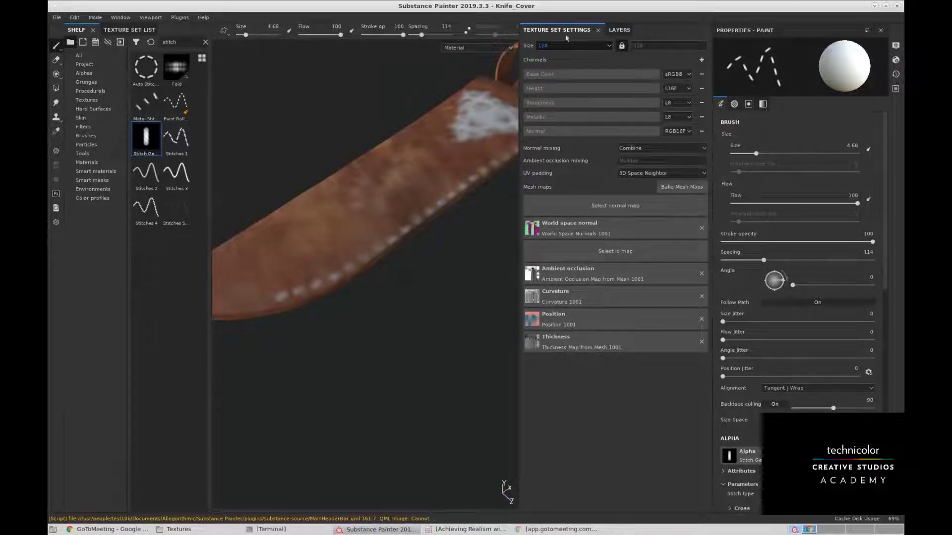
{"action": "left_click_drag", "start_coordinate": [372, 280], "coordinate": [378, 291], "text": "alt"}
Raise the knife cover texture set's size to 4096 and return to the layer stack.
{"action": "left_click", "coordinate": [574, 45]}
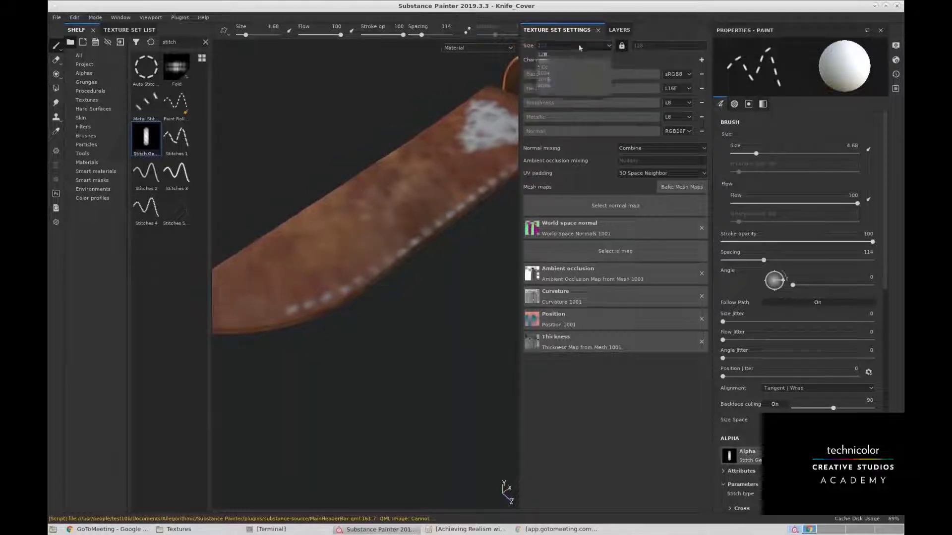
{"action": "left_click", "coordinate": [556, 86]}
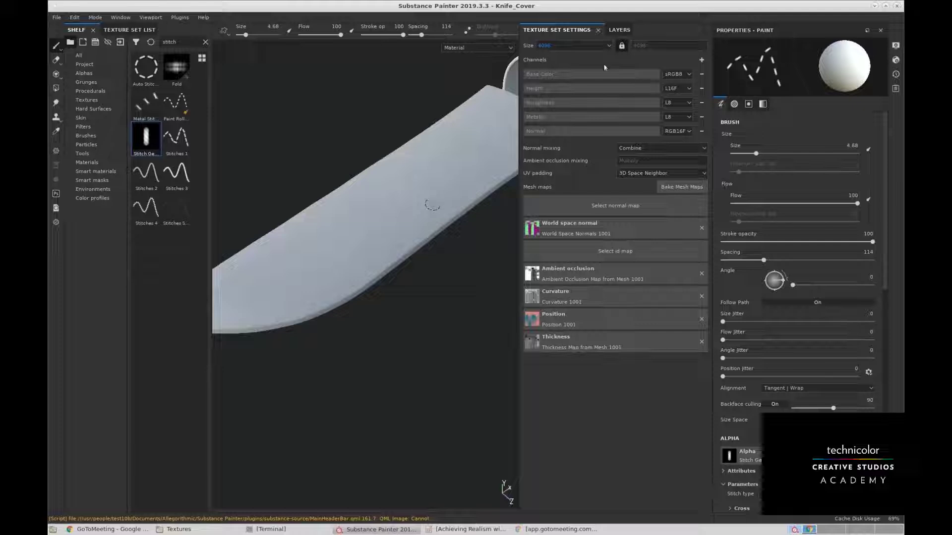
{"action": "left_click_drag", "start_coordinate": [435, 218], "coordinate": [417, 231], "text": "alt"}
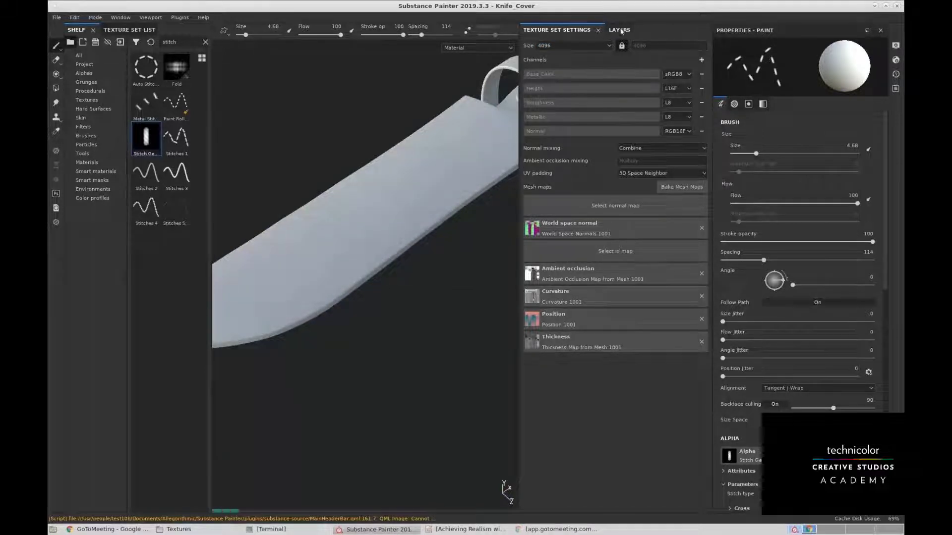
{"action": "left_click", "coordinate": [621, 31]}
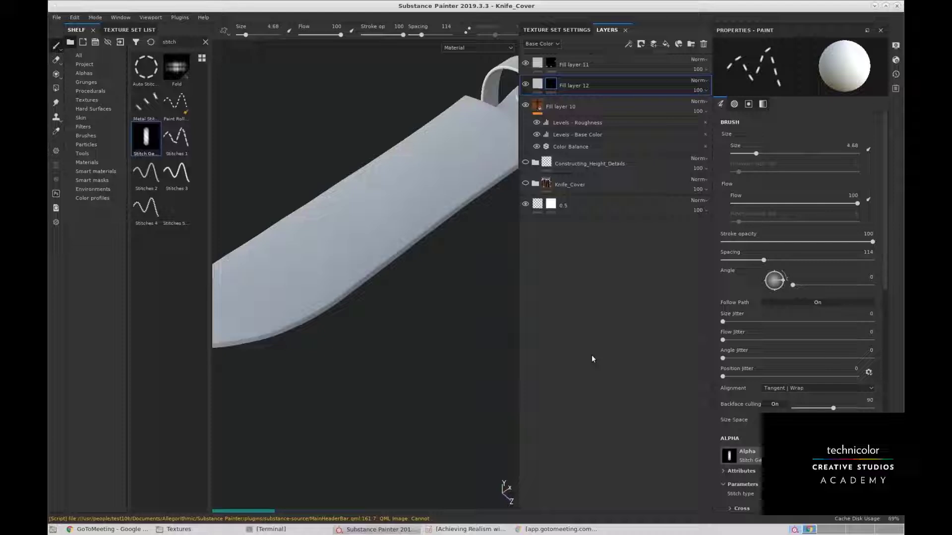
Switch to the LibreOffice Impress presentation and review the slides on sculpting height details and rendering with Iray.
{"action": "left_click", "coordinate": [493, 529]}
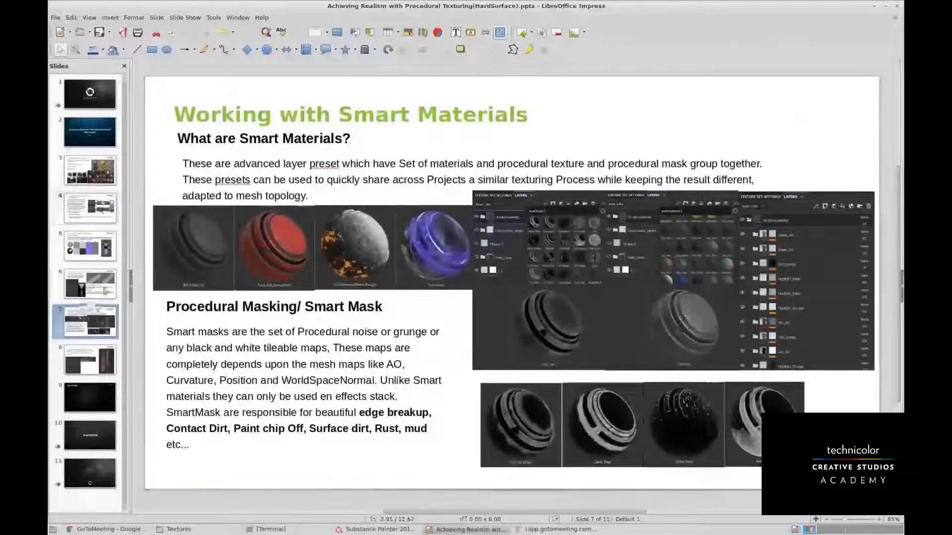
{"action": "left_click", "coordinate": [106, 290]}
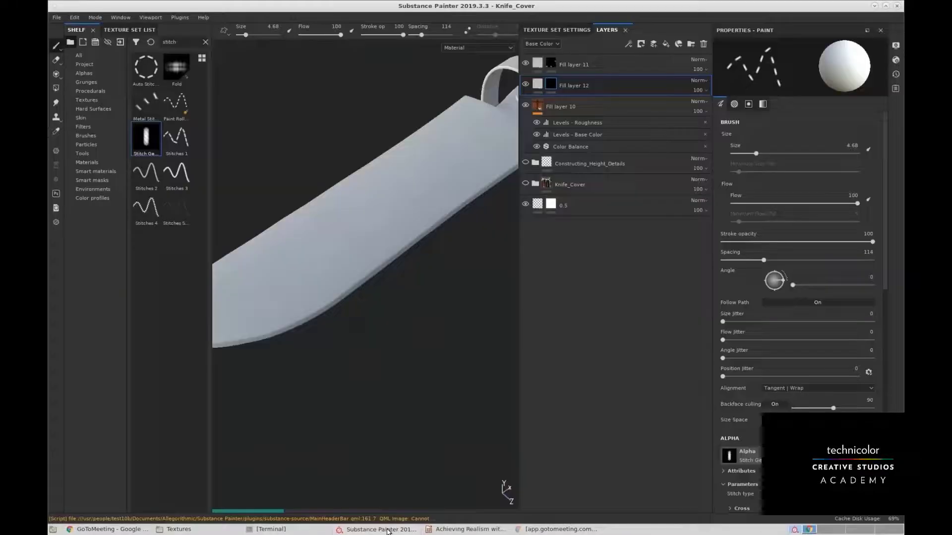
{"action": "left_click", "coordinate": [388, 529]}
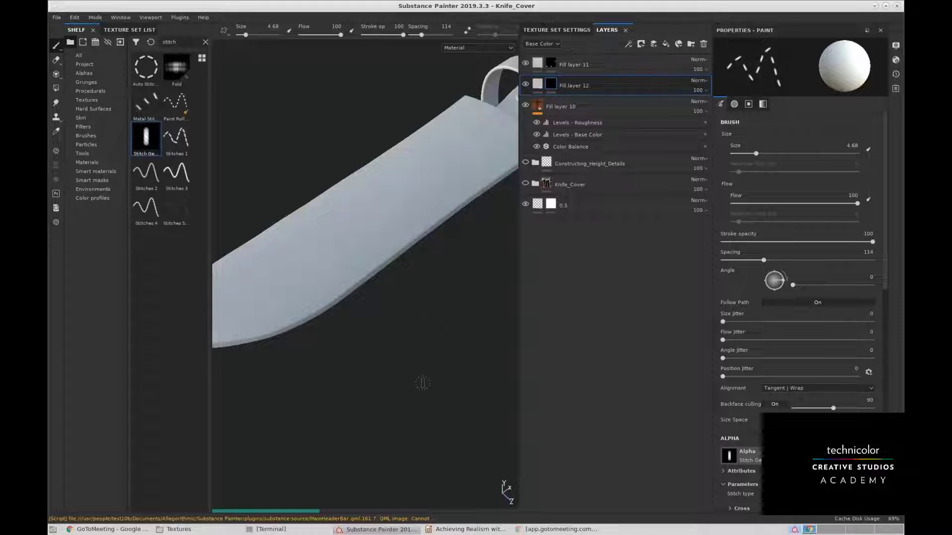
{"action": "left_click", "coordinate": [496, 528]}
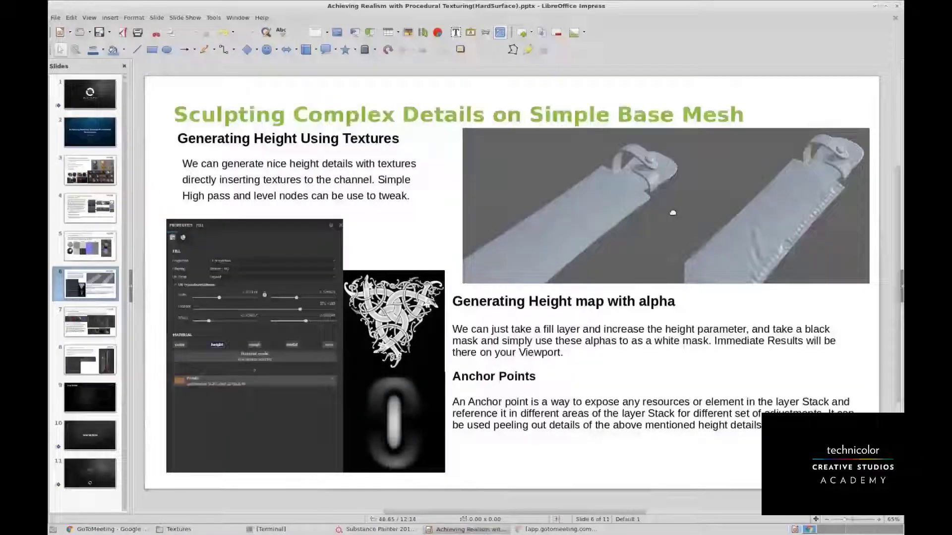
{"action": "left_click", "coordinate": [99, 360]}
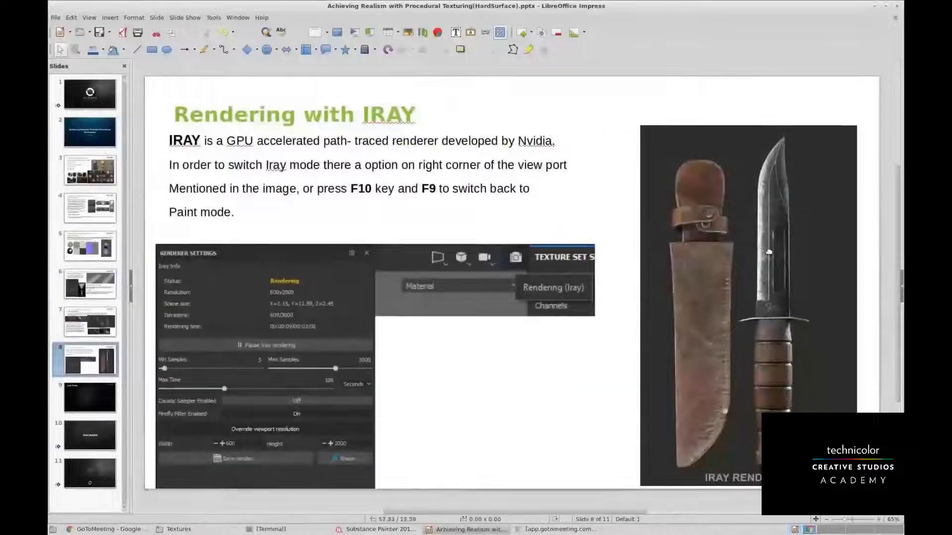
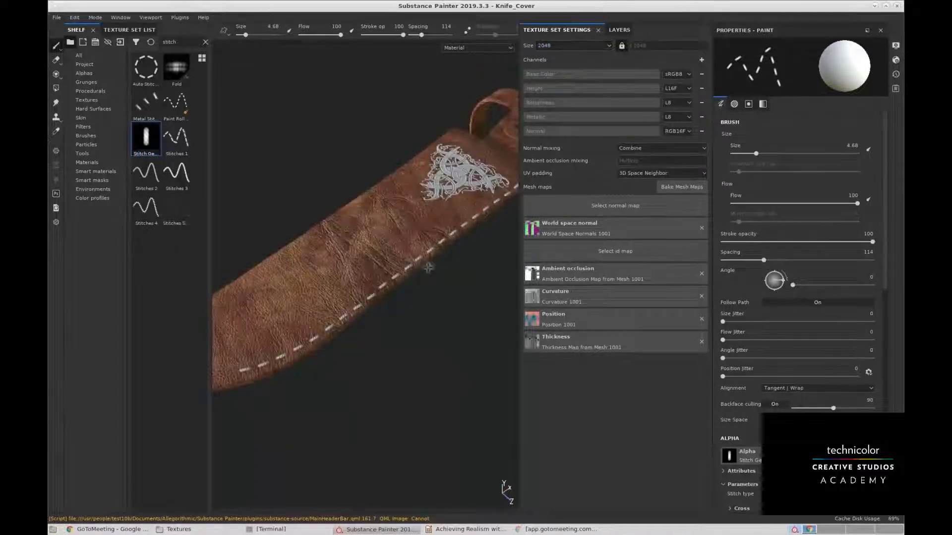
Hide the stitch layer Fill layer 12 and briefly toggle Fill layer 10's visibility to inspect the ornament's raised height.
{"action": "middle_click_drag", "start_coordinate": [453, 215], "coordinate": [430, 260], "text": "alt"}
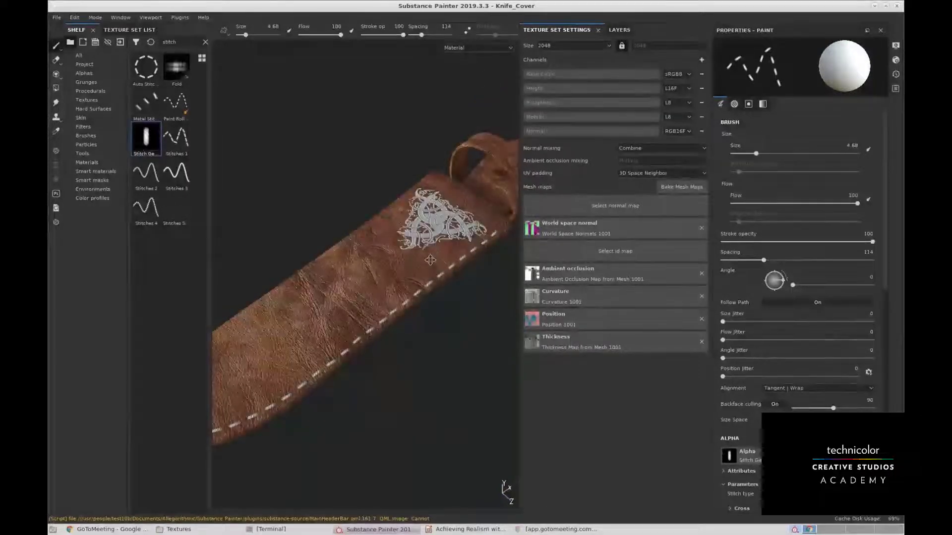
{"action": "scroll", "coordinate": [430, 260], "scroll_direction": "up", "scroll_amount": 5}
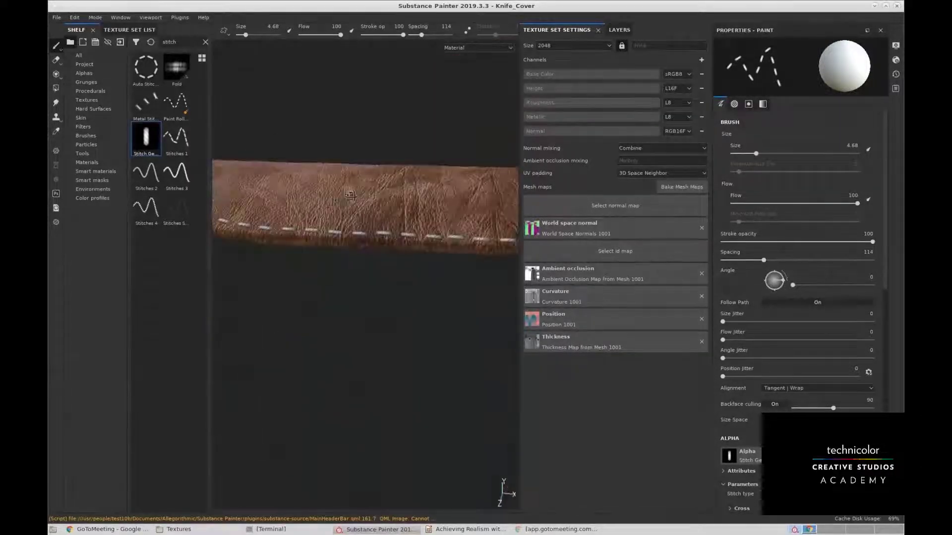
{"action": "left_click_drag", "start_coordinate": [419, 221], "coordinate": [422, 247], "text": "alt"}
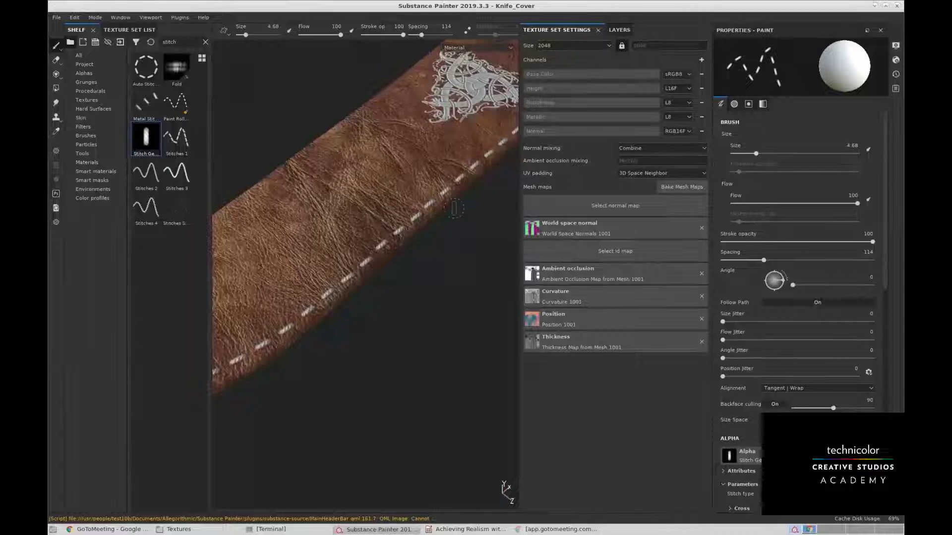
{"action": "left_click", "coordinate": [619, 30]}
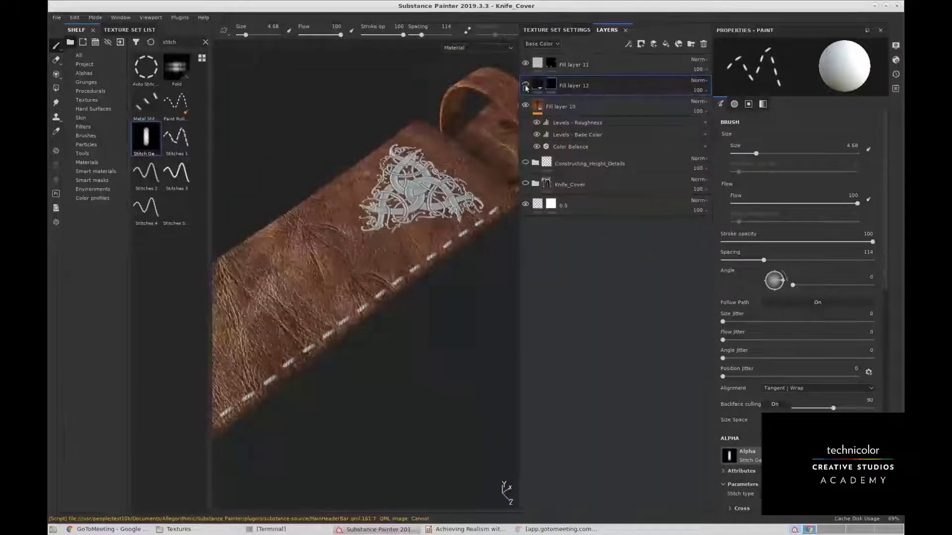
{"action": "left_click", "coordinate": [525, 106]}
{"action": "left_click_drag", "start_coordinate": [392, 213], "coordinate": [448, 218], "text": "alt"}
{"action": "left_click", "coordinate": [524, 107]}
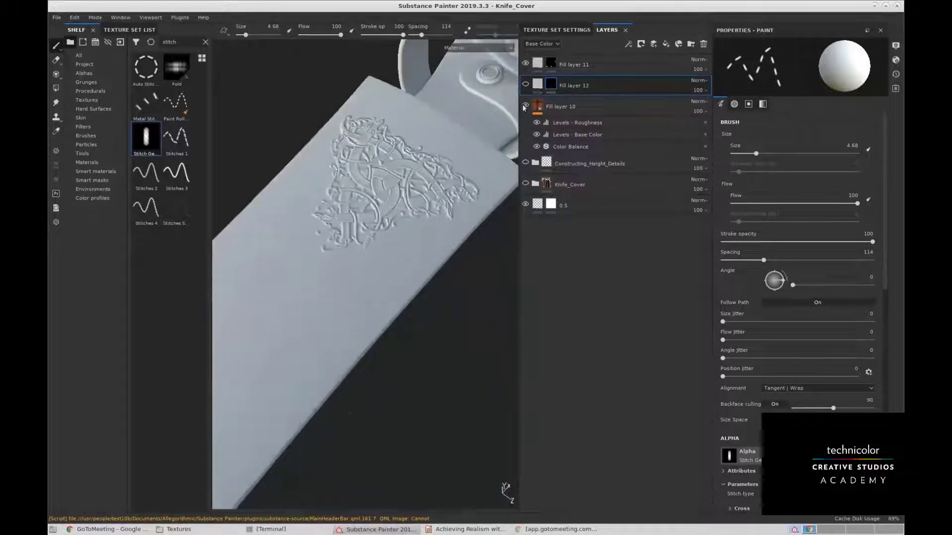
{"action": "left_click_drag", "start_coordinate": [417, 130], "coordinate": [410, 167], "text": "alt"}
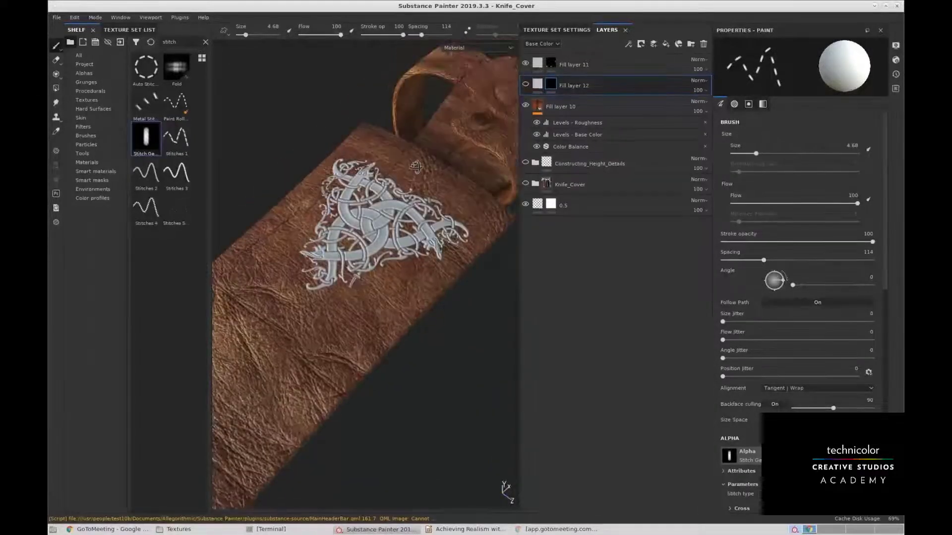
Identify the ornament's fill layer by toggling its visibility and rename Fill layer 11 as Design.
{"action": "left_click", "coordinate": [537, 64]}
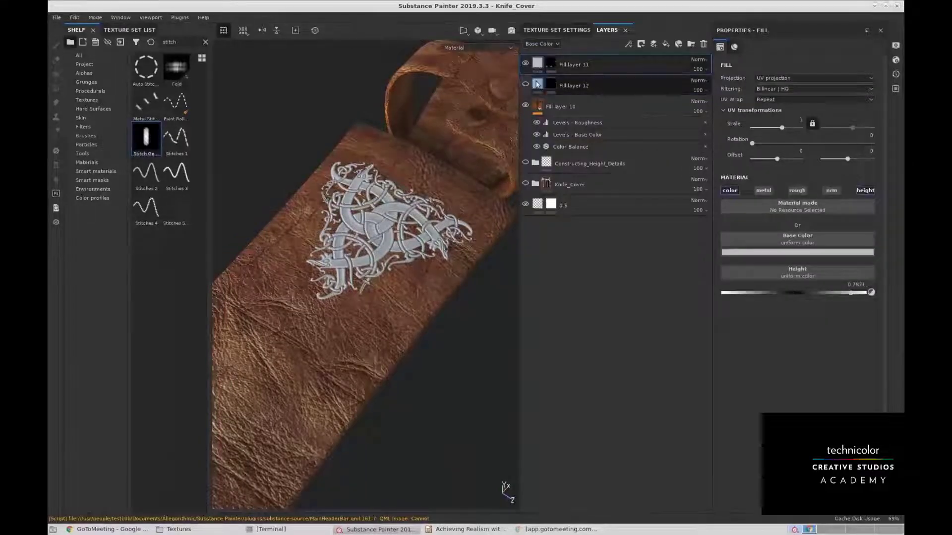
{"action": "left_click", "coordinate": [537, 85]}
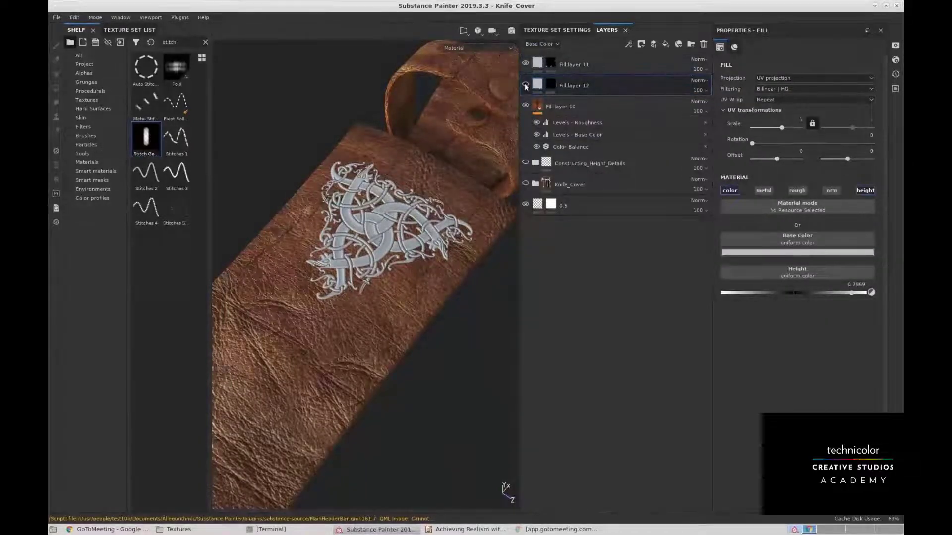
{"action": "left_click", "coordinate": [537, 65]}
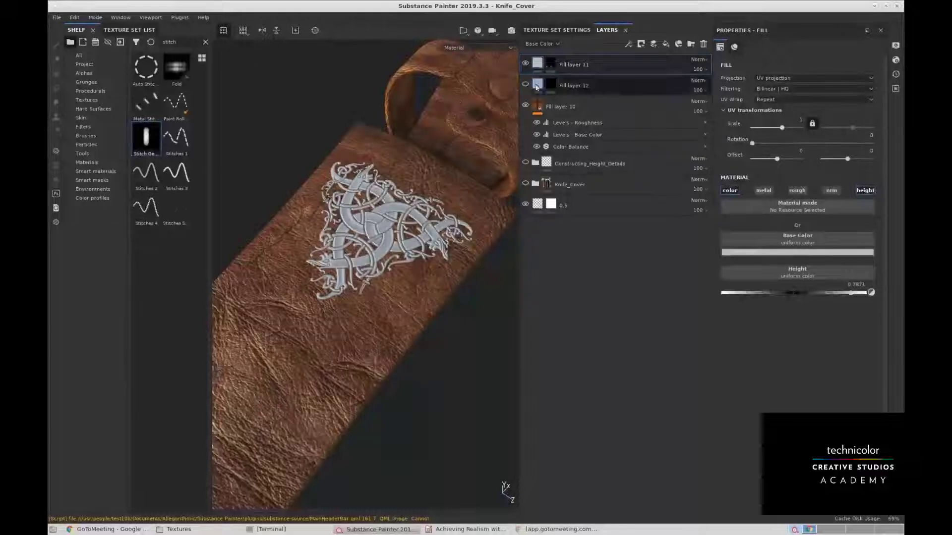
{"action": "left_click", "coordinate": [525, 63]}
{"action": "left_click", "coordinate": [525, 63]}
{"action": "double_click", "coordinate": [595, 63]}
{"action": "type", "text": "Design"}
{"action": "key", "text": "Return"}
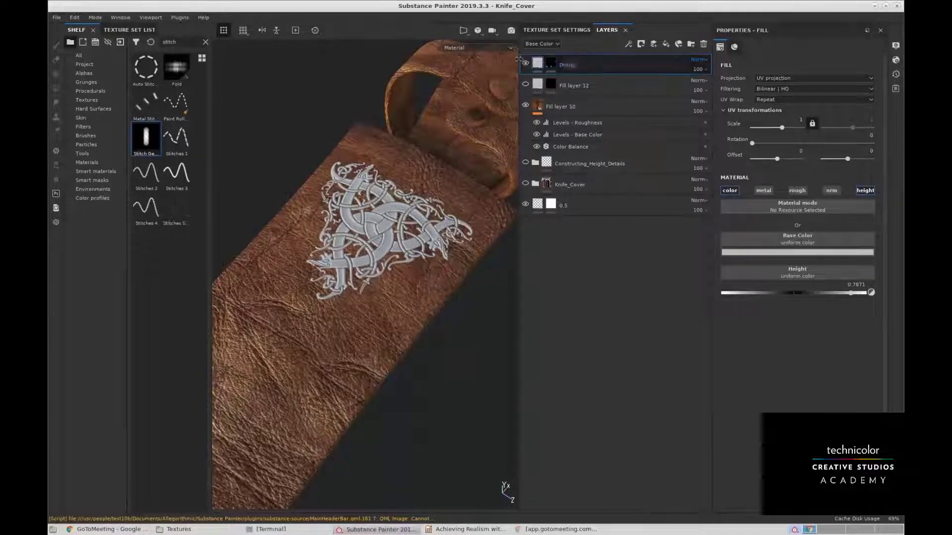
Add an anchor point to the mask of the Design layer.
{"action": "left_click_drag", "start_coordinate": [432, 214], "coordinate": [416, 192], "text": "alt"}
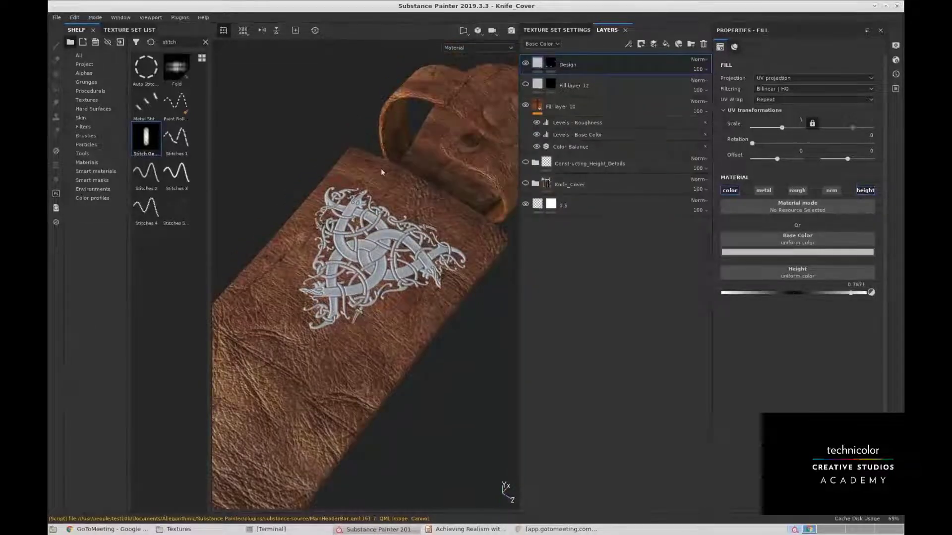
{"action": "left_click_drag", "start_coordinate": [401, 215], "coordinate": [457, 184], "text": "alt"}
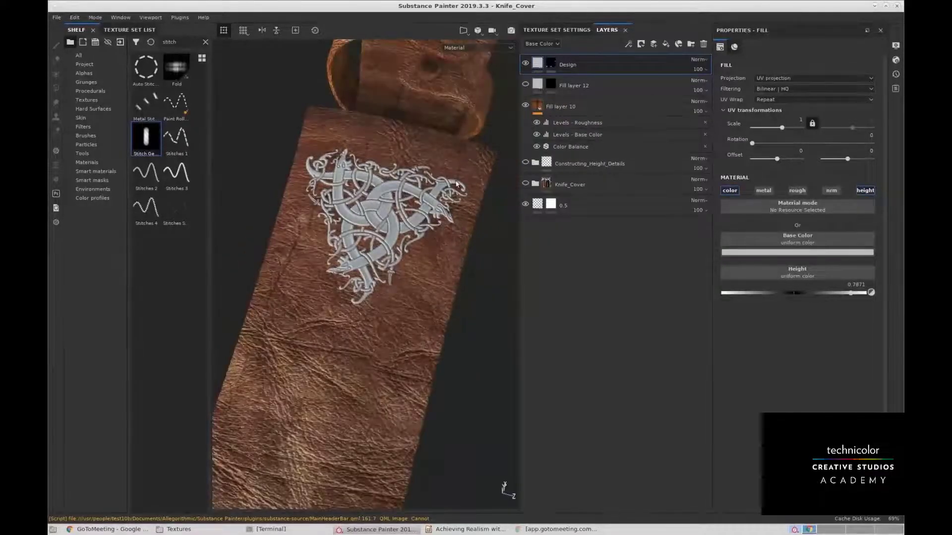
{"action": "left_click", "coordinate": [550, 63]}
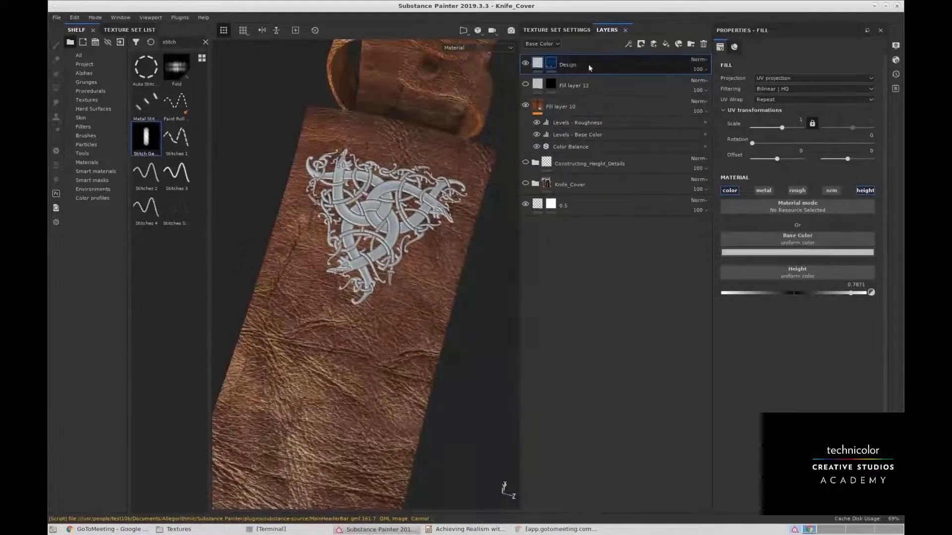
{"action": "right_click", "coordinate": [553, 61]}
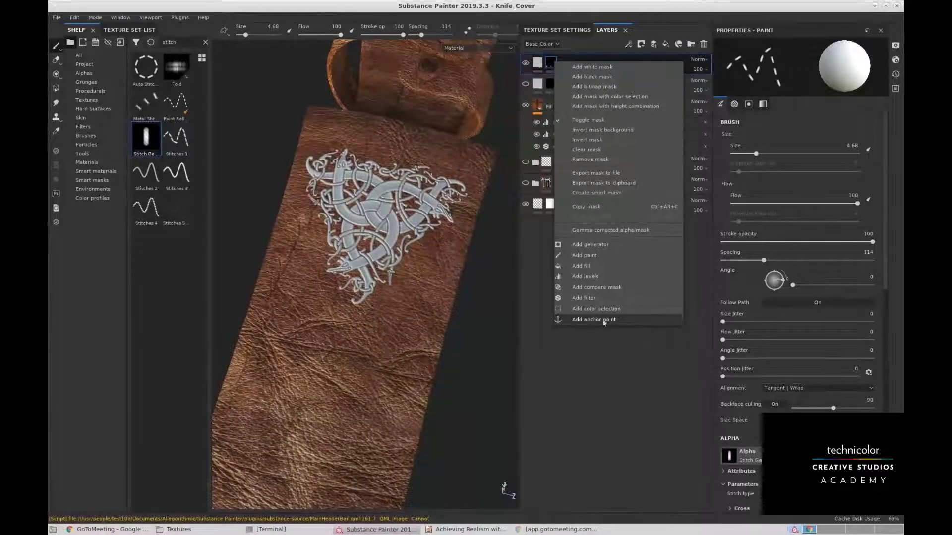
{"action": "left_click", "coordinate": [655, 320]}
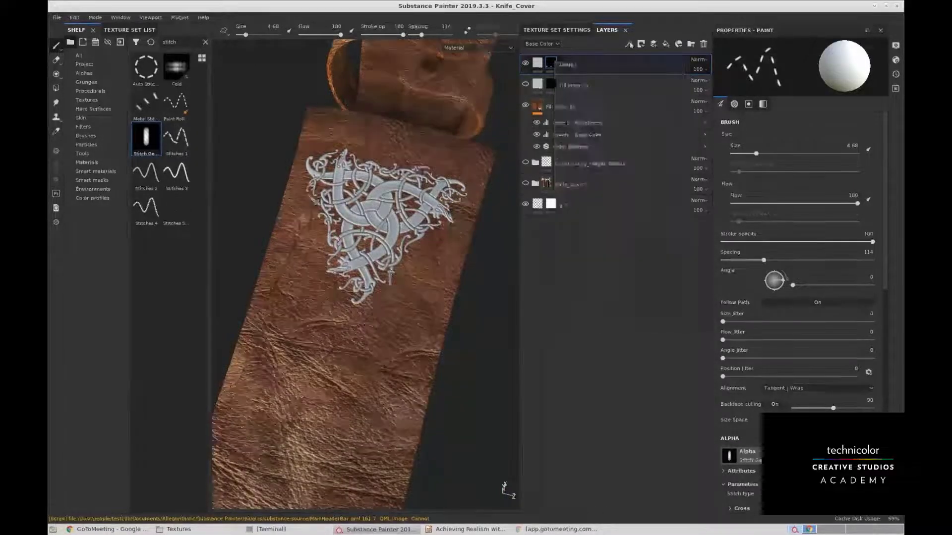
{"action": "left_click", "coordinate": [628, 45]}
{"action": "left_click", "coordinate": [654, 131]}
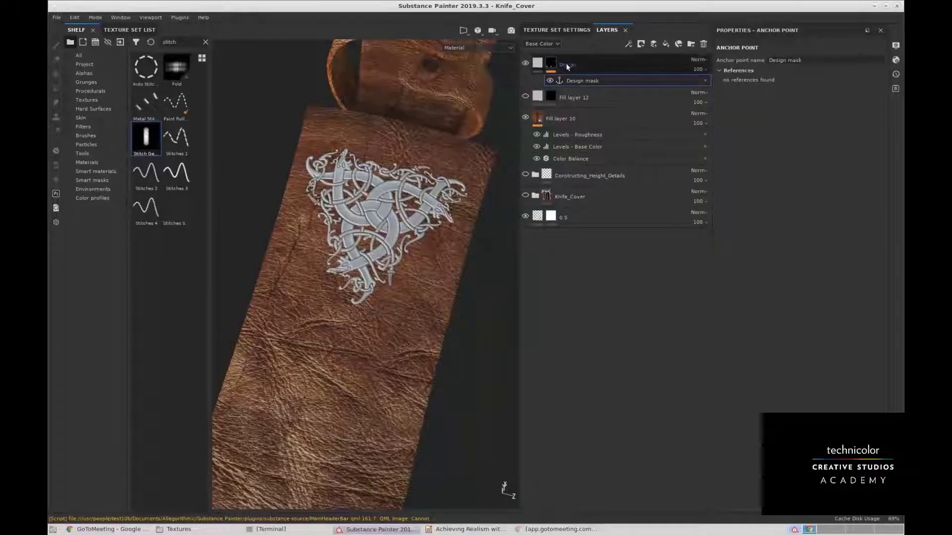
Change the Design layer's base color to a dark muted brown with a hue of 0.084.
{"action": "left_click_drag", "start_coordinate": [417, 161], "coordinate": [456, 268], "text": "alt"}
{"action": "left_click", "coordinate": [537, 64]}
{"action": "left_click", "coordinate": [832, 252]}
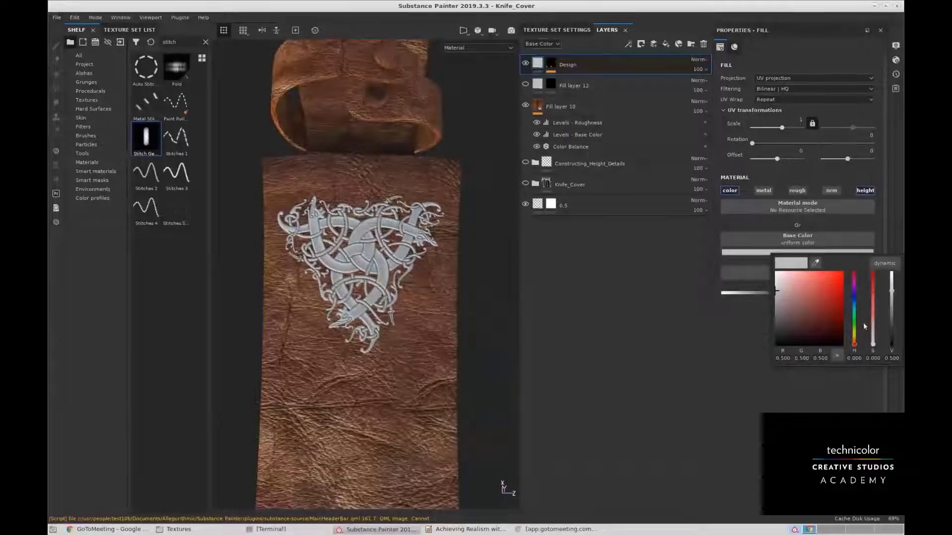
{"action": "left_click", "coordinate": [853, 339]}
{"action": "left_click_drag", "start_coordinate": [796, 333], "coordinate": [799, 323]}
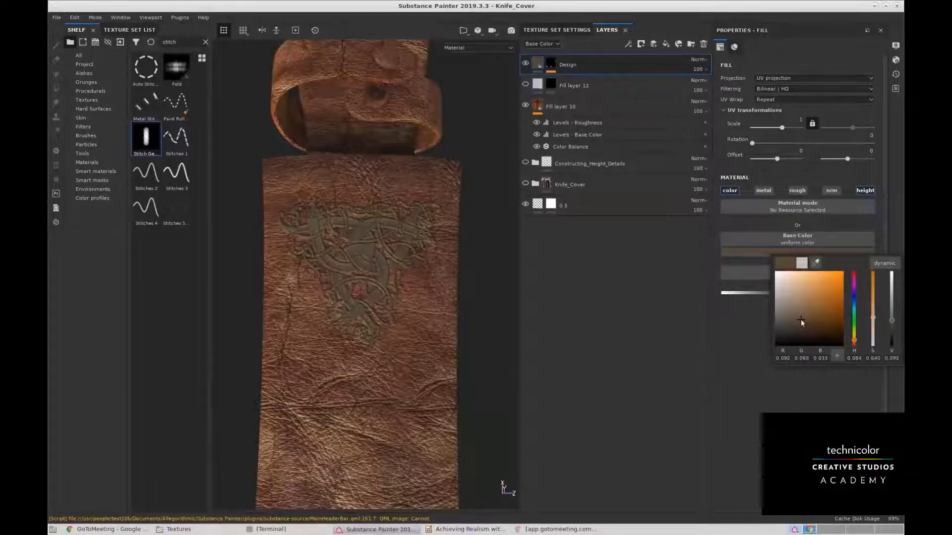
Enable the metallic and roughness channels on the Design layer and set its metallic value to 1.
{"action": "left_click", "coordinate": [768, 191]}
{"action": "left_click", "coordinate": [797, 190]}
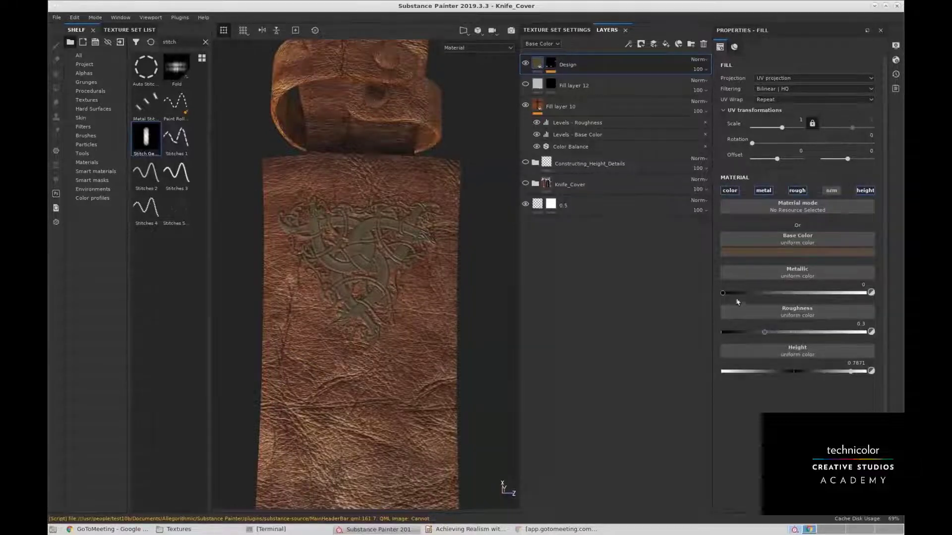
{"action": "left_click_drag", "start_coordinate": [723, 293], "coordinate": [863, 292]}
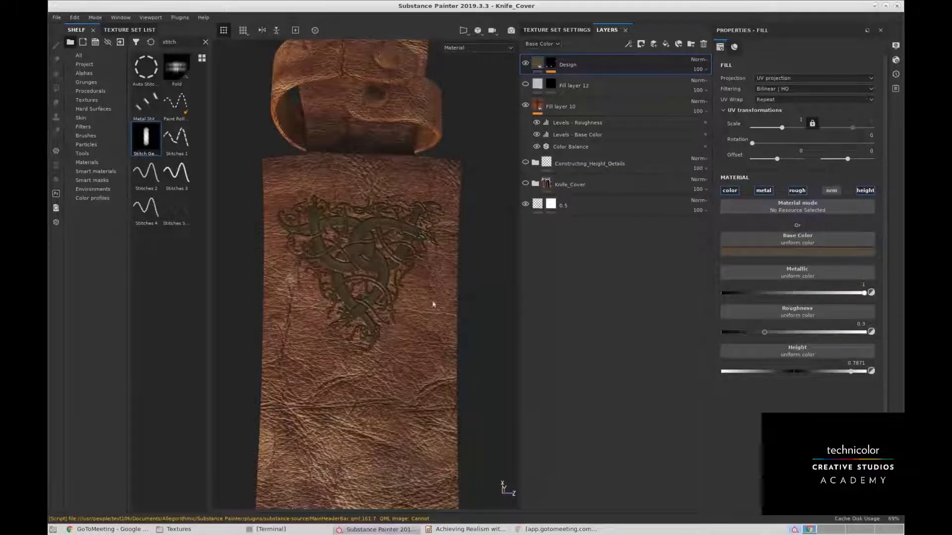
{"action": "left_click_drag", "start_coordinate": [433, 304], "coordinate": [432, 263], "text": "alt"}
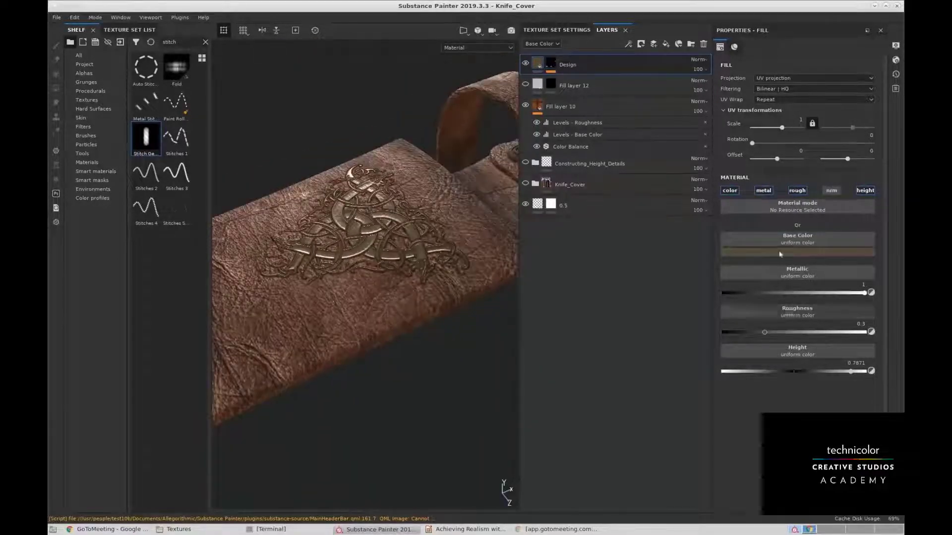
Brighten the Design layer's base color to a more saturated golden brown and check the metallic ornament from several angles.
{"action": "left_click", "coordinate": [793, 253]}
{"action": "mouse_move", "coordinate": [793, 308]}
{"action": "left_mouse_down"}
{"action": "mouse_move", "coordinate": [783, 305]}
{"action": "mouse_move", "coordinate": [792, 317]}
{"action": "mouse_move", "coordinate": [808, 314]}
{"action": "left_mouse_up"}
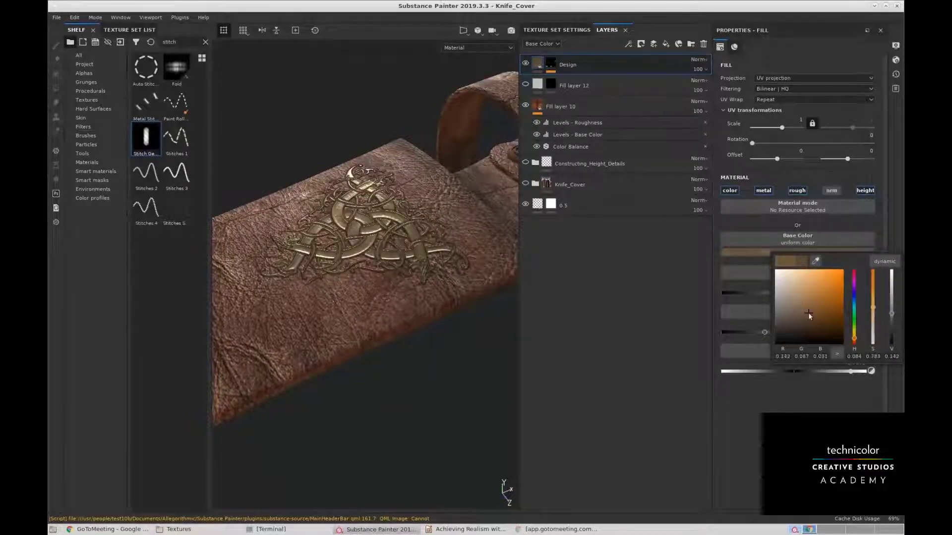
{"action": "left_click_drag", "start_coordinate": [424, 302], "coordinate": [356, 276], "text": "alt"}
{"action": "right_click_drag", "start_coordinate": [356, 275], "coordinate": [432, 278], "text": "alt"}
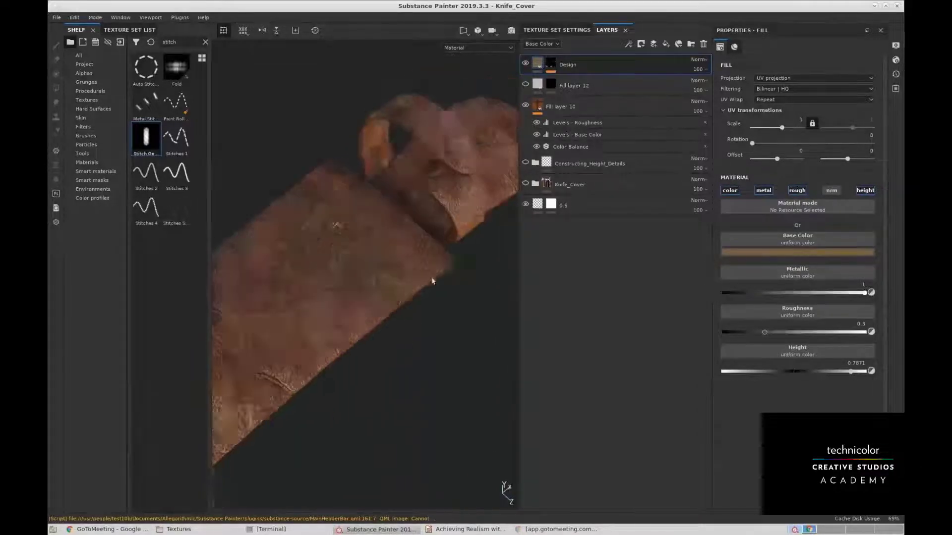
{"action": "middle_click_drag", "start_coordinate": [293, 404], "coordinate": [432, 284], "text": "alt"}
{"action": "left_click_drag", "start_coordinate": [432, 284], "coordinate": [426, 338], "text": "alt"}
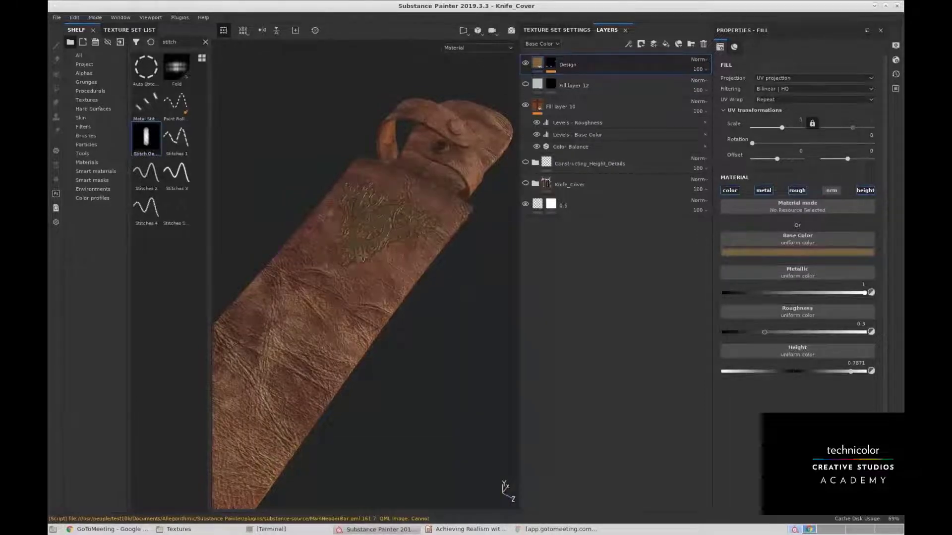
Add a fill layer directly above Fill layer 10, disable its metallic and normal channels, and set its roughness to 1.
{"action": "left_click_drag", "start_coordinate": [362, 256], "coordinate": [382, 251], "text": "alt"}
{"action": "left_click", "coordinate": [575, 106]}
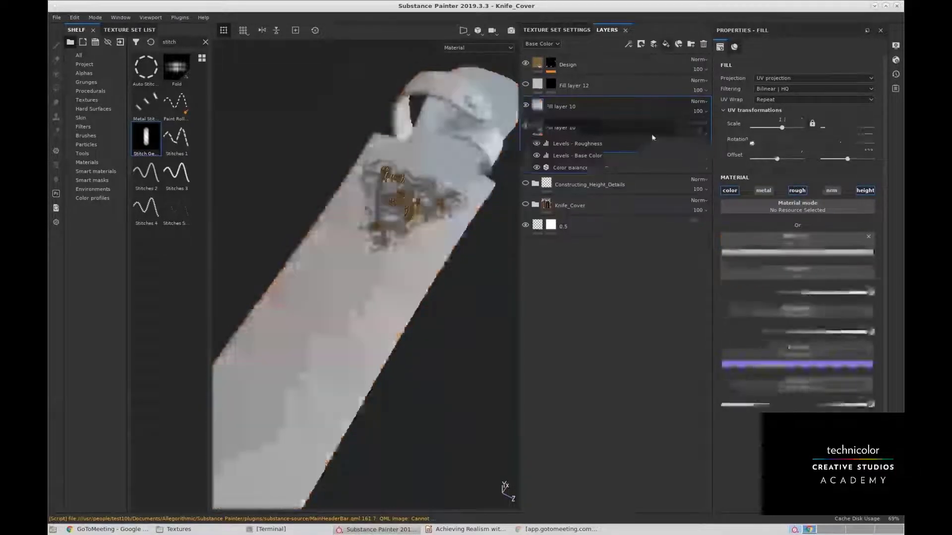
{"action": "left_click_drag", "start_coordinate": [440, 237], "coordinate": [439, 201], "text": "alt"}
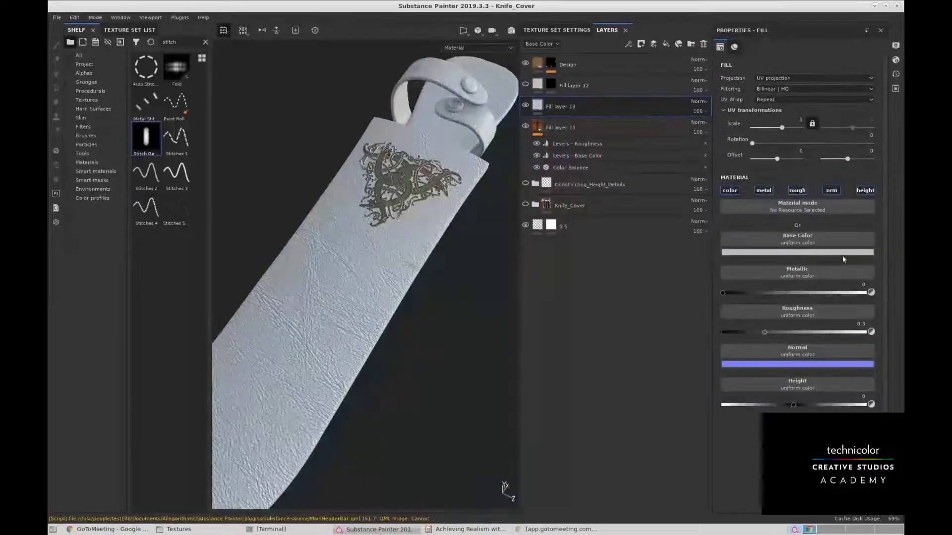
{"action": "left_click", "coordinate": [763, 191]}
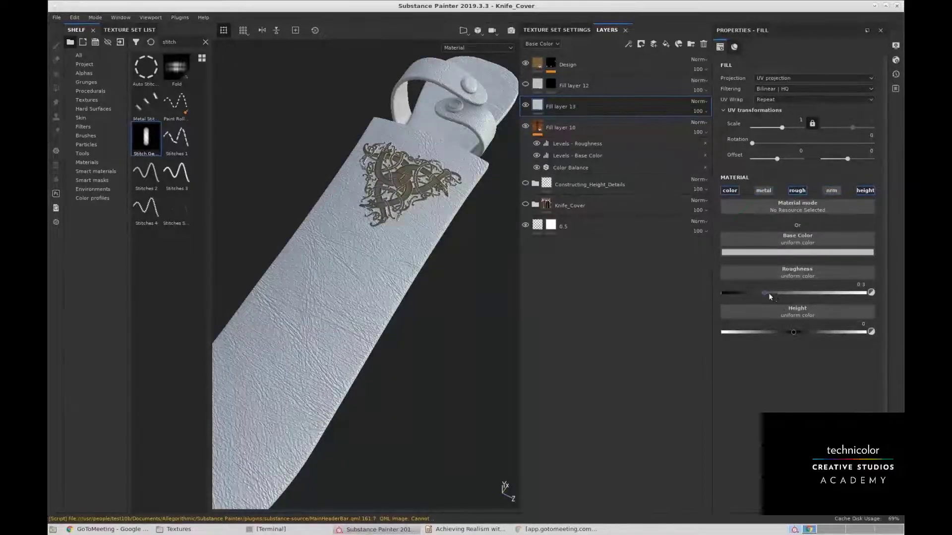
{"action": "left_click_drag", "start_coordinate": [765, 293], "coordinate": [875, 295]}
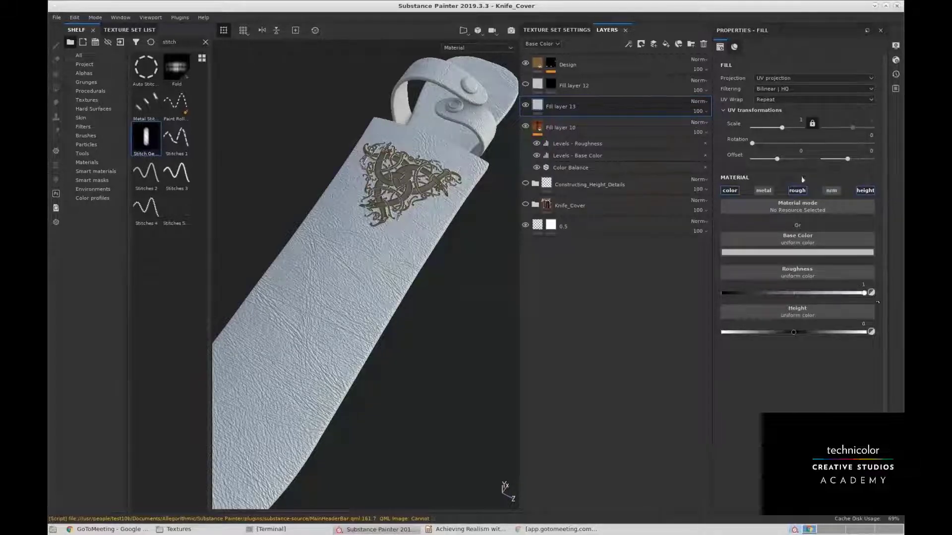
Keep the height channel enabled on Fill layer 13 and set its height to -0.2123.
{"action": "left_click", "coordinate": [865, 191]}
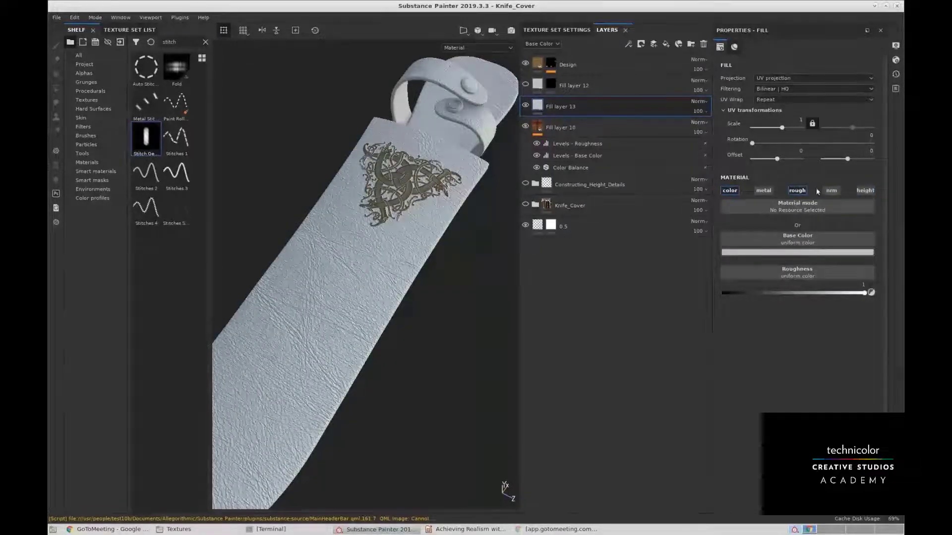
{"action": "left_click", "coordinate": [858, 191]}
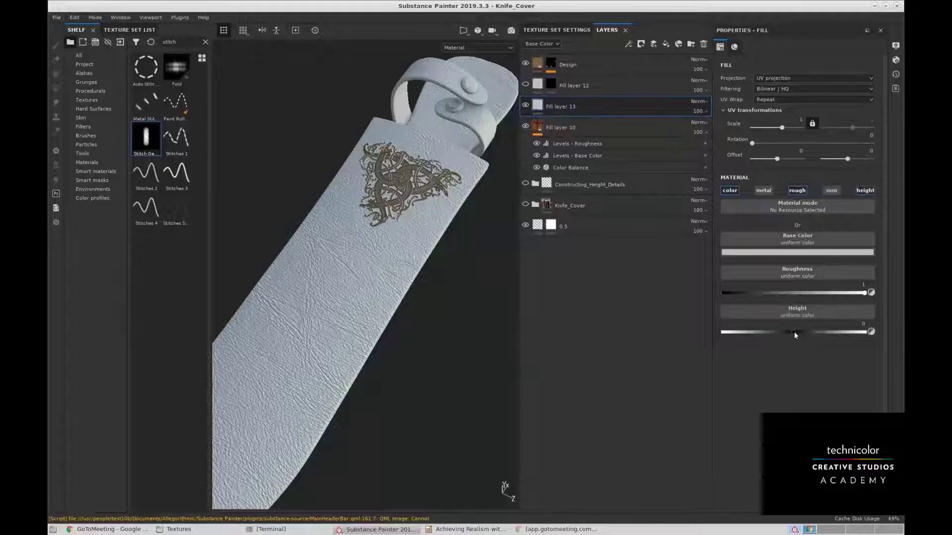
{"action": "left_click", "coordinate": [778, 332]}
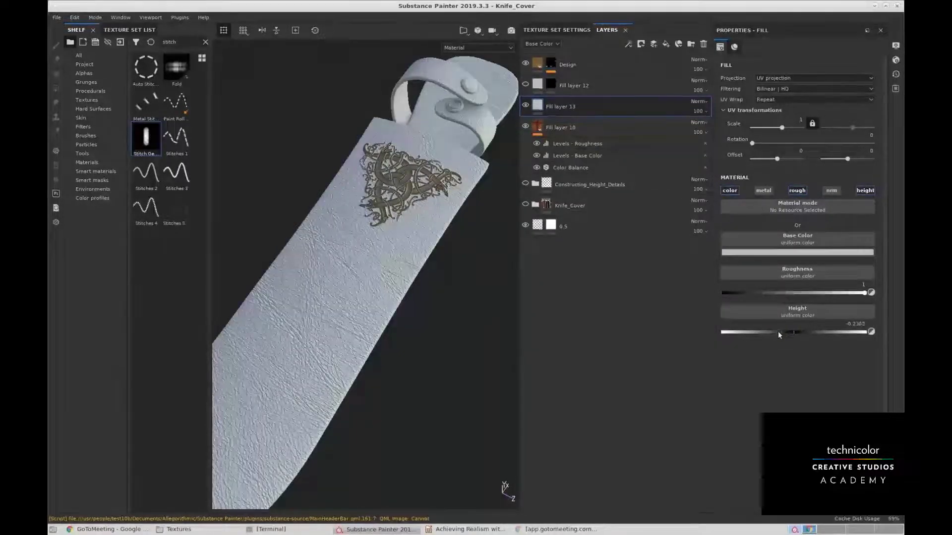
{"action": "middle_click_drag", "start_coordinate": [438, 260], "coordinate": [439, 265]}
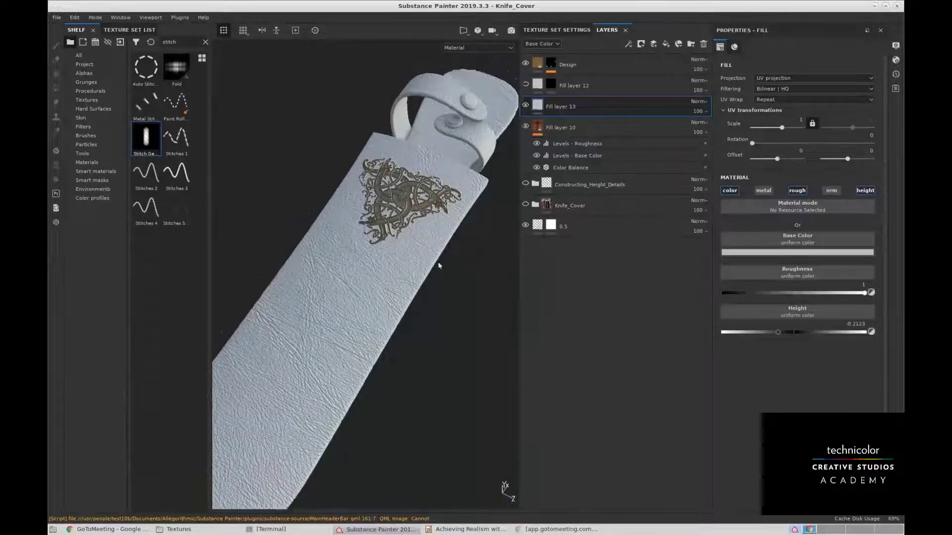
{"action": "left_click_drag", "start_coordinate": [450, 262], "coordinate": [455, 261], "text": "alt"}
Change Fill layer 13's base color to a light tan with a hue of 0.084 and check it on the cover.
{"action": "left_click", "coordinate": [797, 253]}
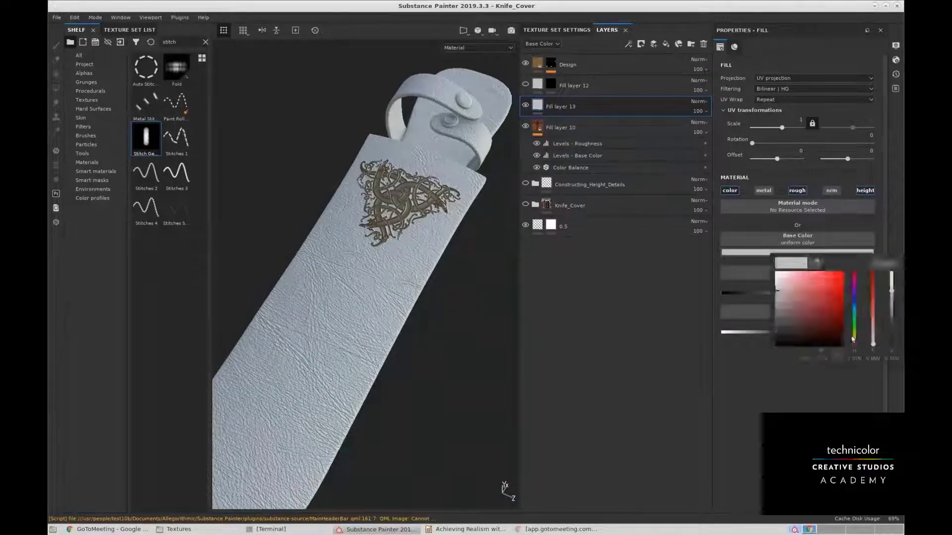
{"action": "left_click", "coordinate": [854, 336]}
{"action": "left_click_drag", "start_coordinate": [856, 334], "coordinate": [856, 342]}
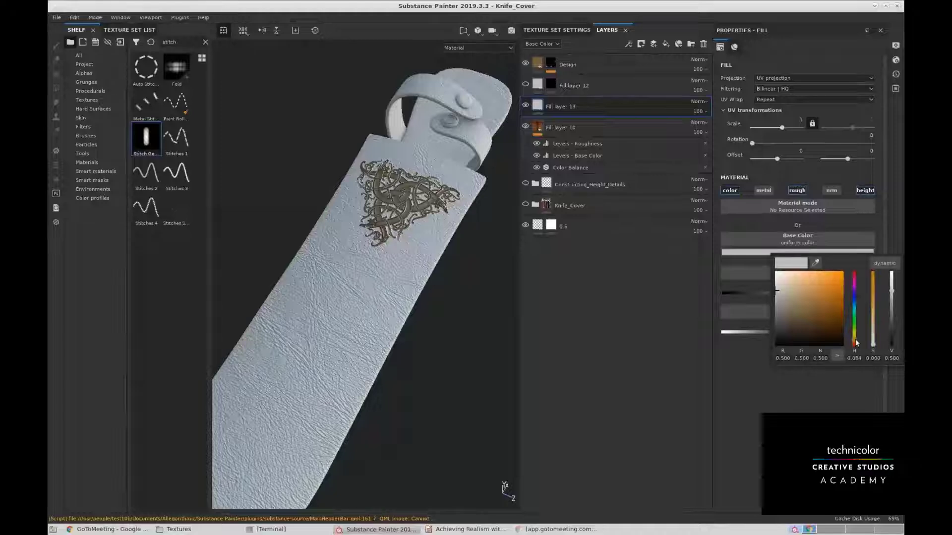
{"action": "left_click", "coordinate": [802, 301]}
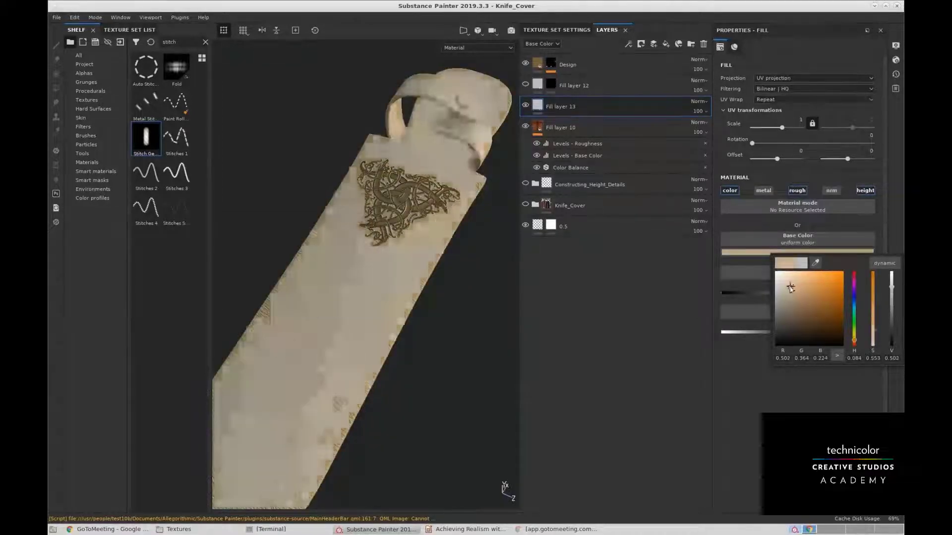
{"action": "left_click_drag", "start_coordinate": [463, 293], "coordinate": [407, 294], "text": "alt"}
{"action": "middle_click_drag", "start_coordinate": [406, 294], "coordinate": [425, 293], "text": "alt"}
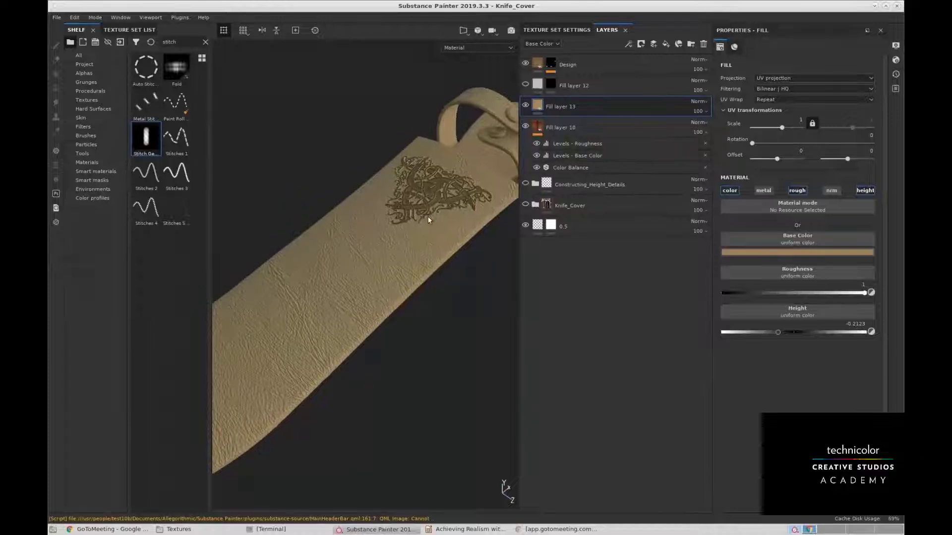
{"action": "middle_click_drag", "start_coordinate": [427, 236], "coordinate": [426, 227], "text": "alt"}
{"action": "left_click_drag", "start_coordinate": [426, 227], "coordinate": [450, 235], "text": "alt"}
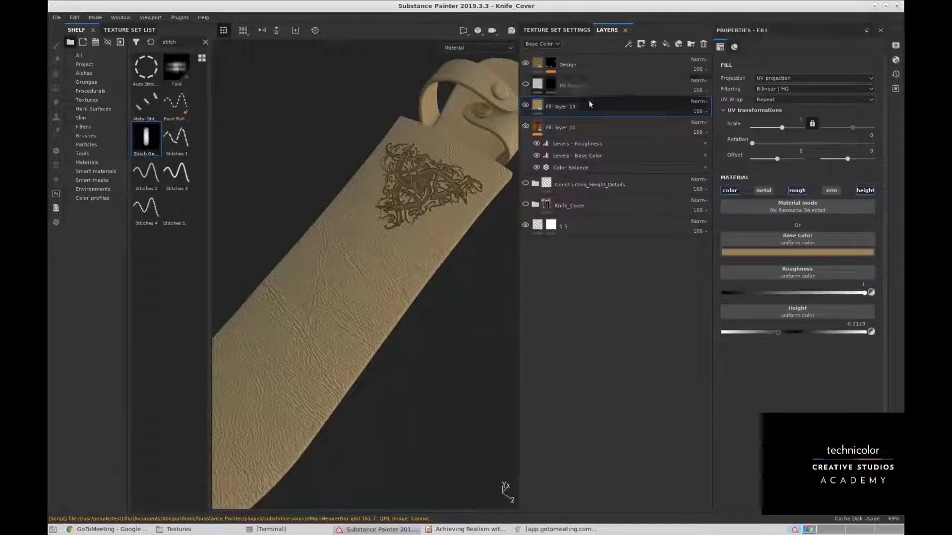
Browse the smart masks, apply the fabric edge smart mask to Fill layer 13, and inspect the wear around the ornament.
{"action": "left_click", "coordinate": [92, 180]}
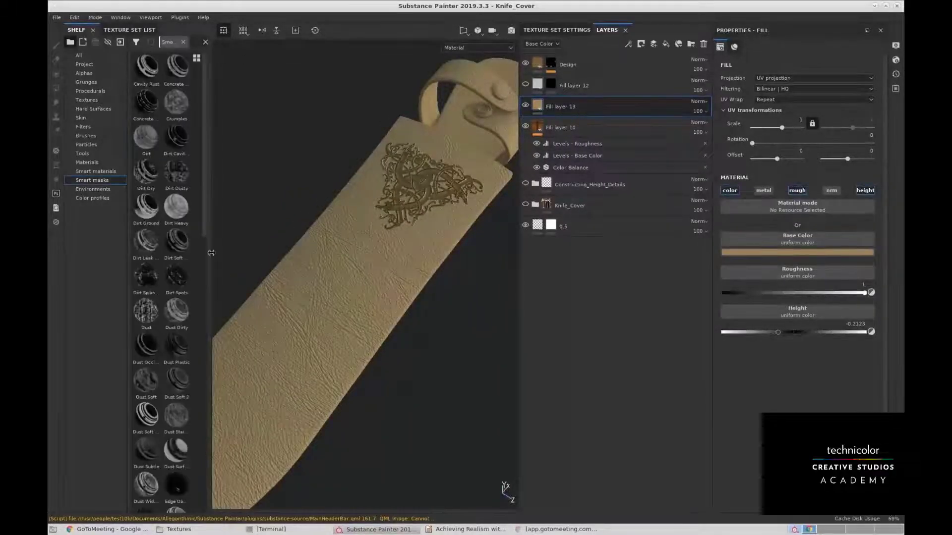
{"action": "left_click_drag", "start_coordinate": [211, 253], "coordinate": [249, 246]}
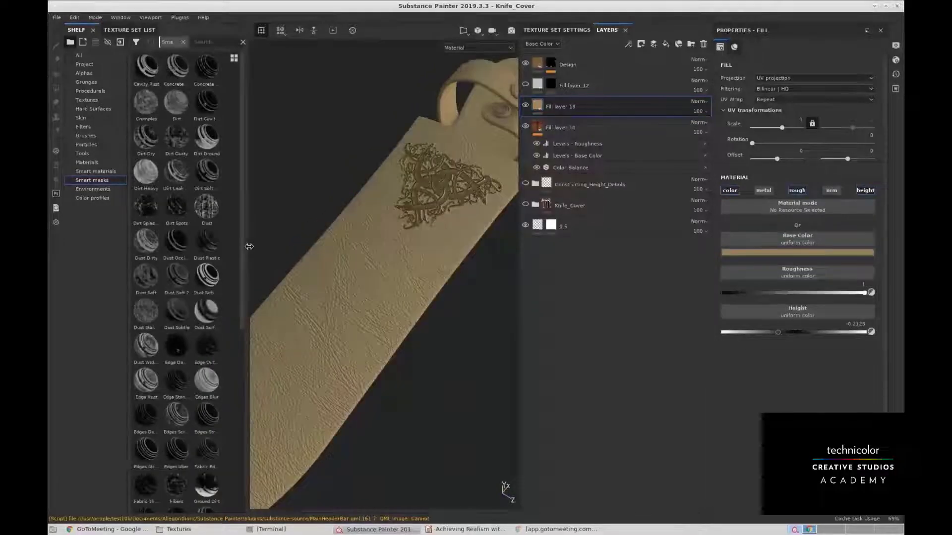
{"action": "scroll", "coordinate": [206, 342], "scroll_direction": "down", "scroll_amount": 3}
{"action": "scroll", "coordinate": [206, 342], "scroll_direction": "down", "scroll_amount": 3}
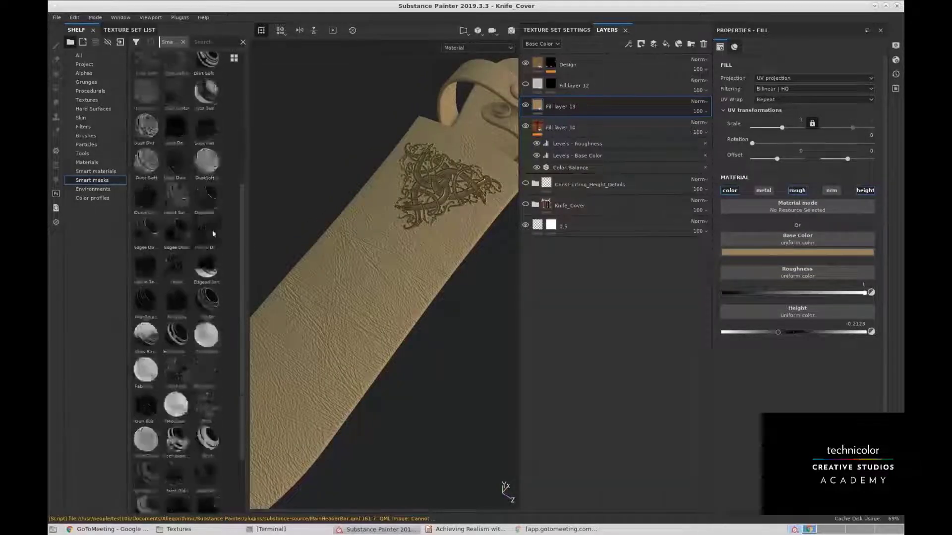
{"action": "mouse_move", "coordinate": [212, 233]}
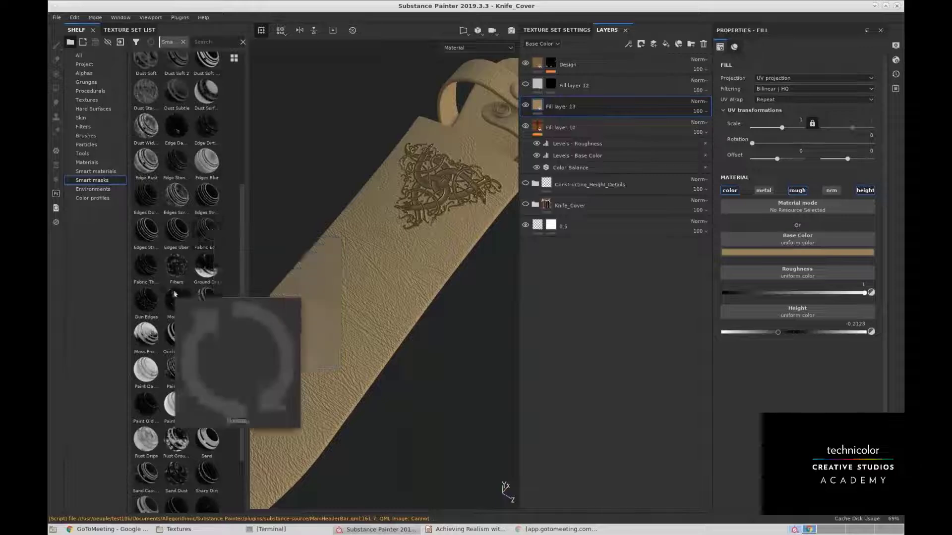
{"action": "mouse_move", "coordinate": [202, 323]}
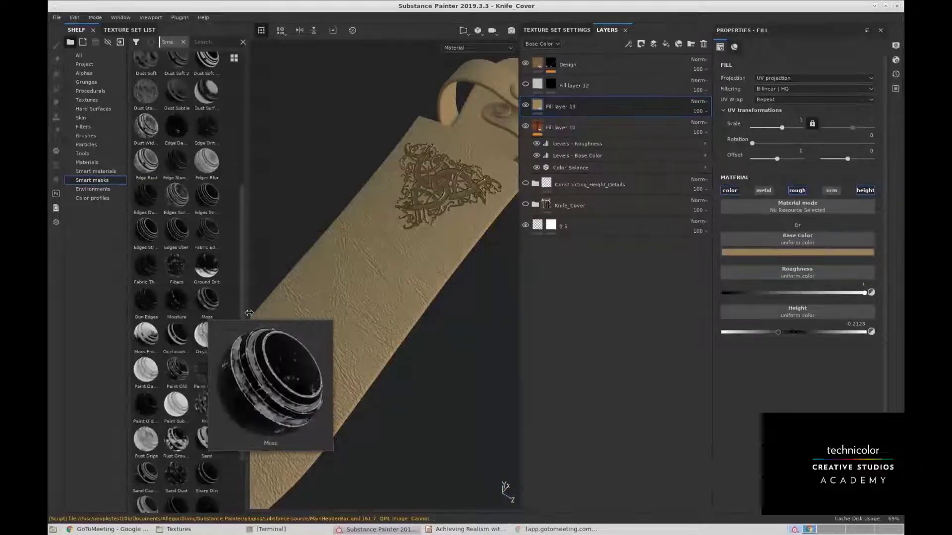
{"action": "middle_click_drag", "start_coordinate": [399, 290], "coordinate": [397, 277], "text": "alt"}
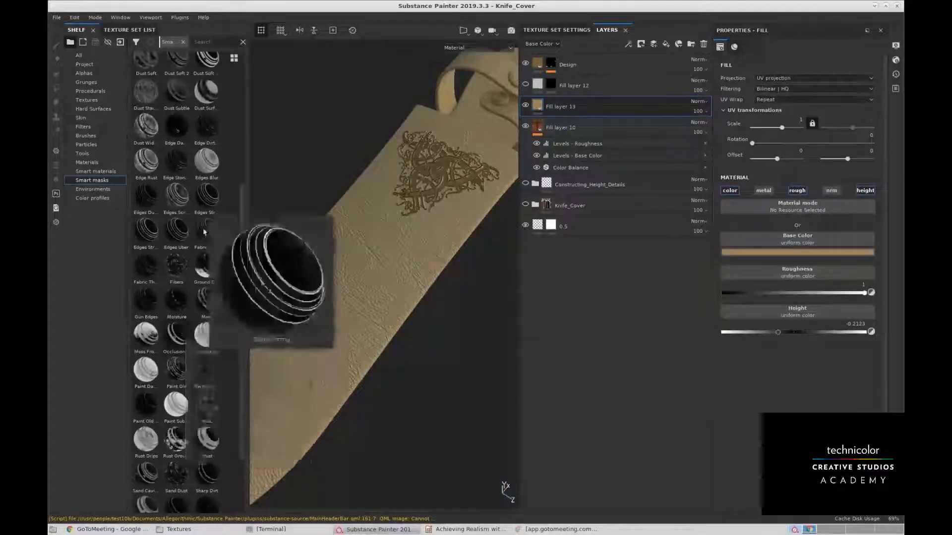
{"action": "left_click_drag", "start_coordinate": [204, 234], "coordinate": [593, 106]}
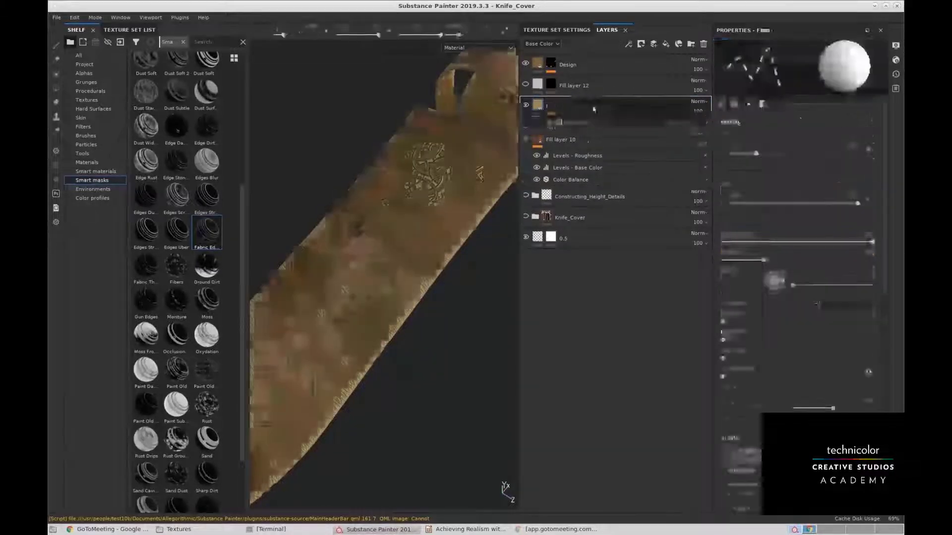
{"action": "left_click_drag", "start_coordinate": [406, 192], "coordinate": [495, 239], "text": "alt"}
{"action": "left_click_drag", "start_coordinate": [495, 238], "coordinate": [439, 327], "text": "alt"}
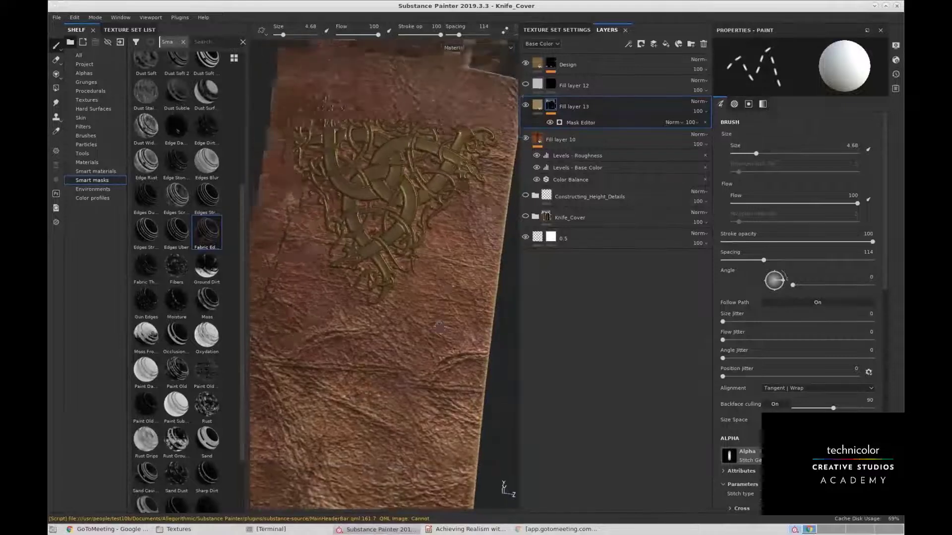
Duplicate the Design layer above the original.
{"action": "middle_click_drag", "start_coordinate": [440, 327], "coordinate": [418, 441], "text": "alt"}
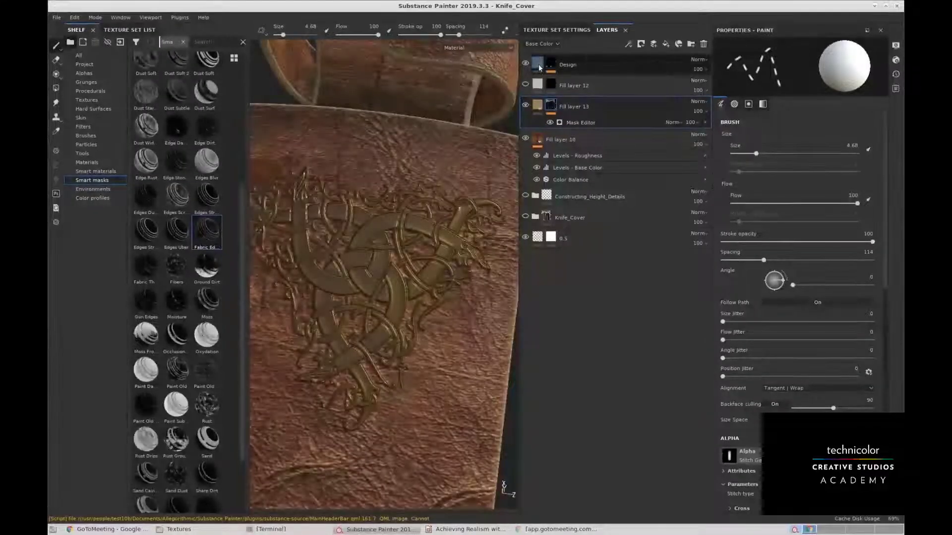
{"action": "left_click", "coordinate": [539, 67]}
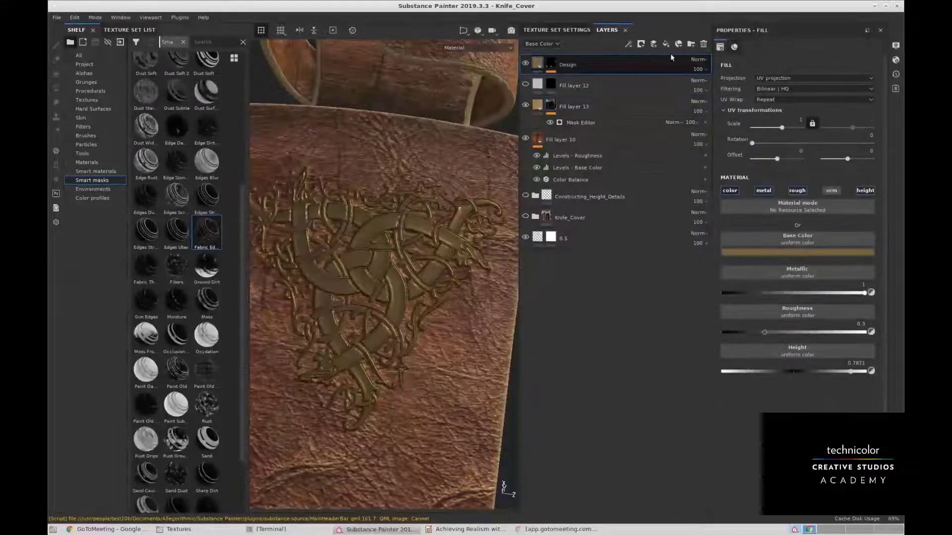
{"action": "double_click", "coordinate": [627, 70]}
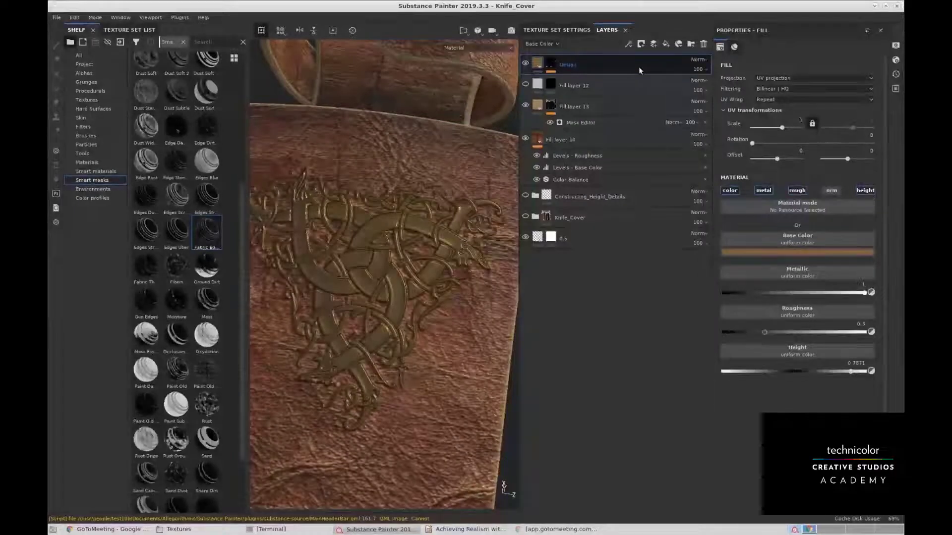
{"action": "right_click", "coordinate": [638, 66]}
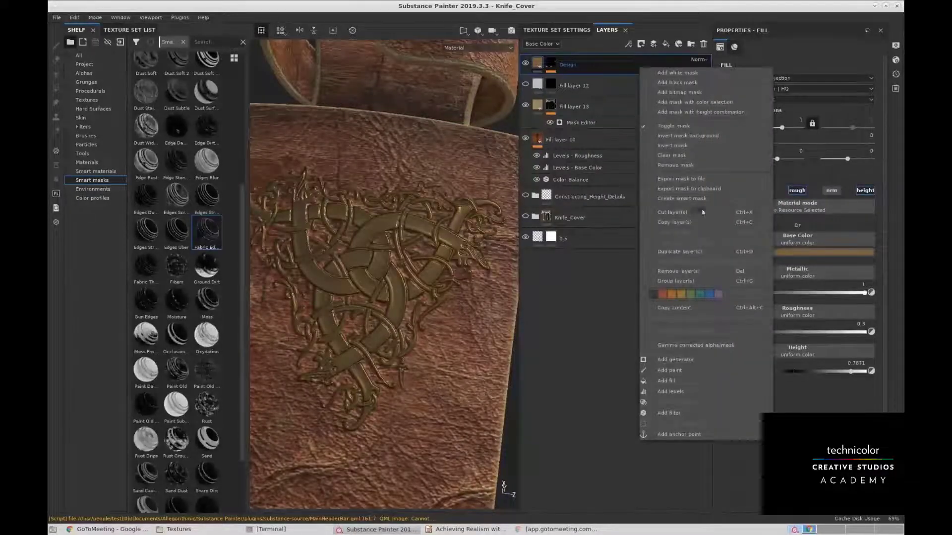
{"action": "left_click", "coordinate": [699, 252]}
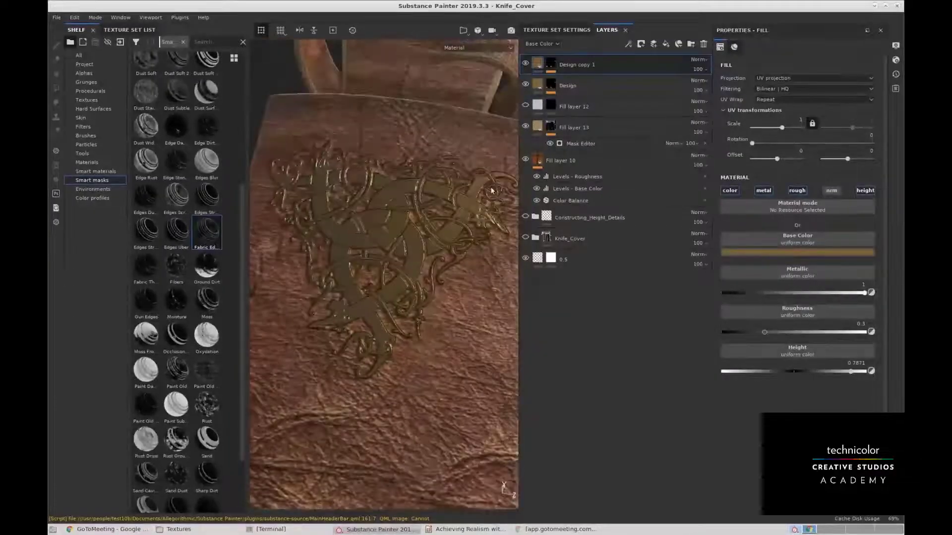
Disable the height channel on the Design copy 1 layer and set its roughness to 0.7015.
{"action": "left_click", "coordinate": [873, 193]}
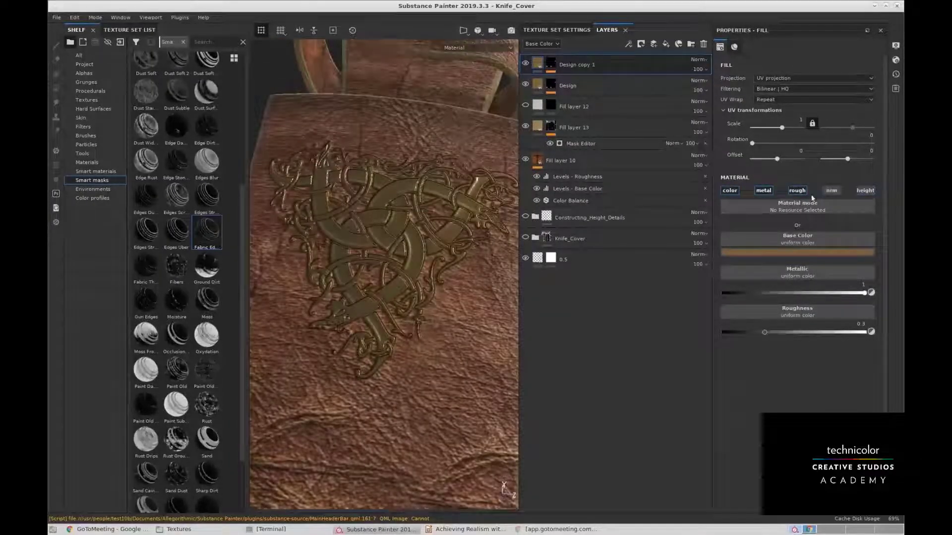
{"action": "left_click_drag", "start_coordinate": [479, 246], "coordinate": [413, 243], "text": "alt"}
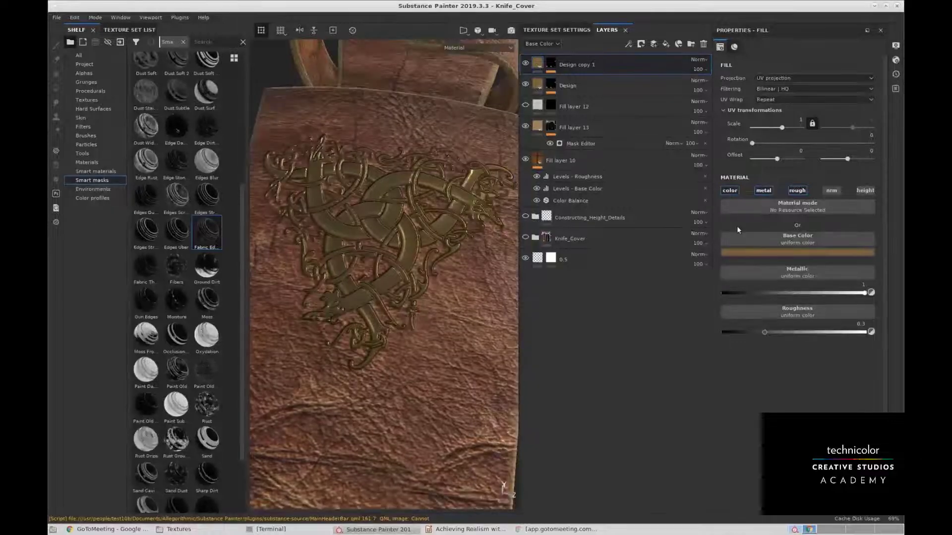
{"action": "middle_click_drag", "start_coordinate": [413, 242], "coordinate": [423, 253], "text": "alt"}
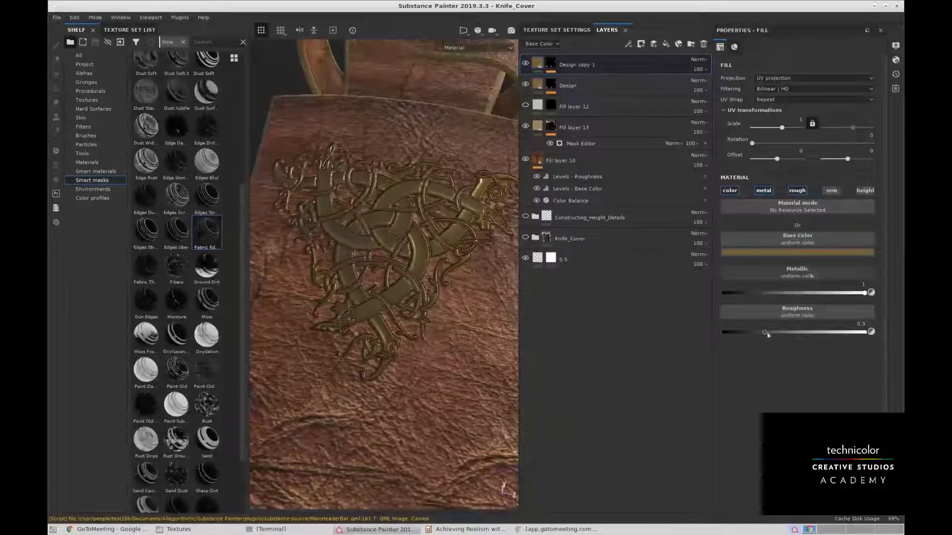
{"action": "left_click_drag", "start_coordinate": [821, 335], "coordinate": [823, 332]}
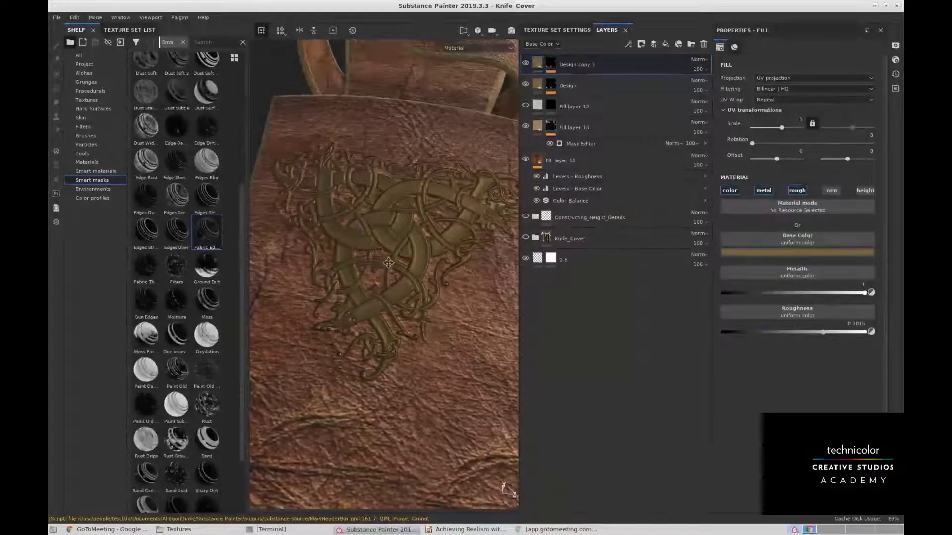
{"action": "left_click_drag", "start_coordinate": [389, 263], "coordinate": [395, 251], "text": "alt"}
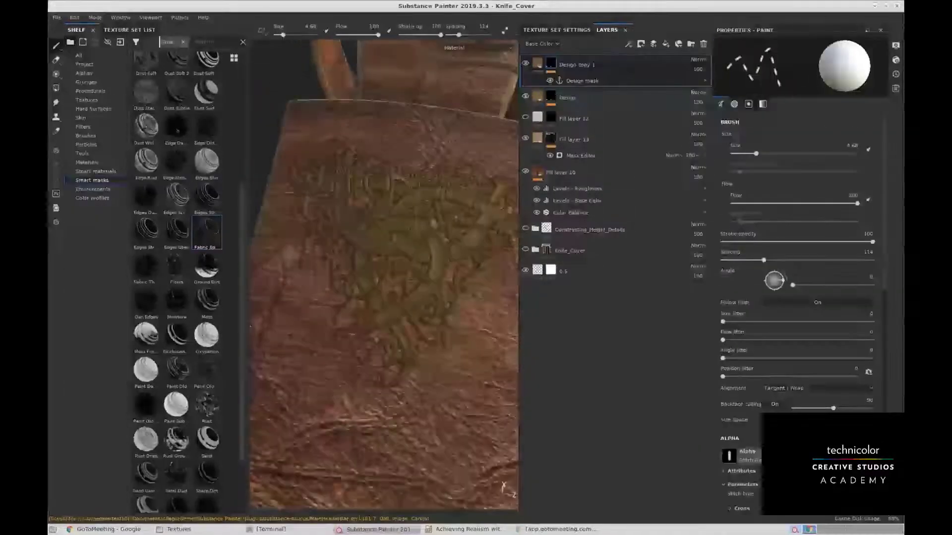
Check the mask and anchor point on Design copy 1, and delete that duplicated layer.
{"action": "left_click_drag", "start_coordinate": [397, 208], "coordinate": [477, 176], "text": "alt"}
{"action": "left_click", "coordinate": [581, 80]}
{"action": "left_click", "coordinate": [550, 66]}
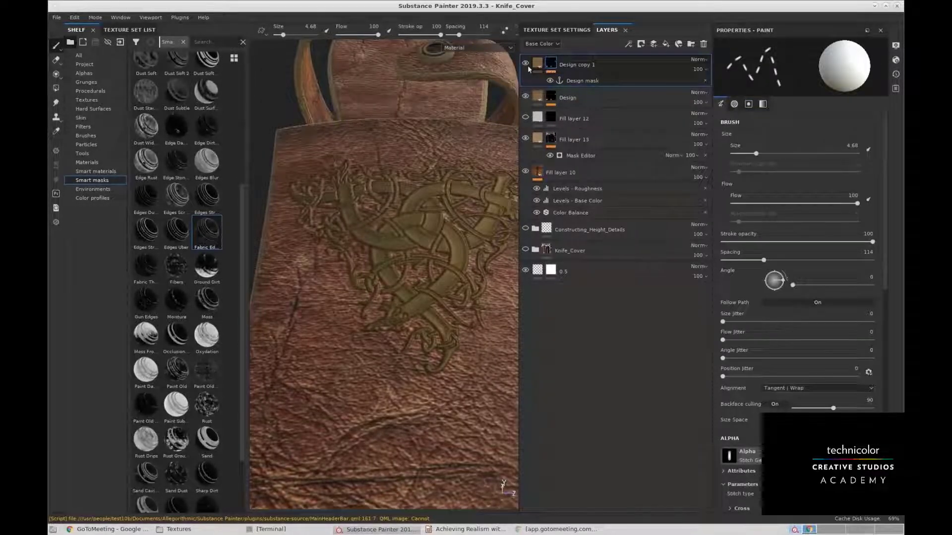
{"action": "left_click", "coordinate": [544, 61]}
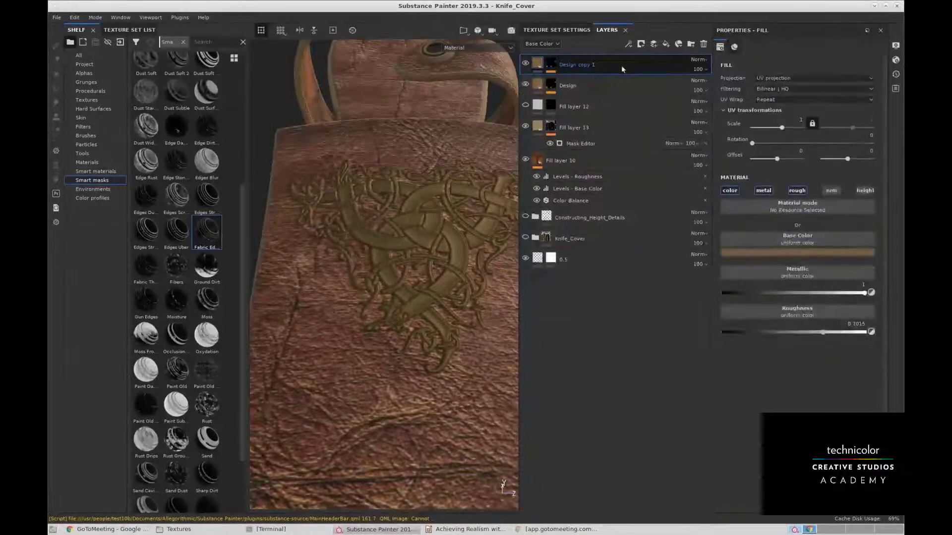
{"action": "key", "text": "Delete"}
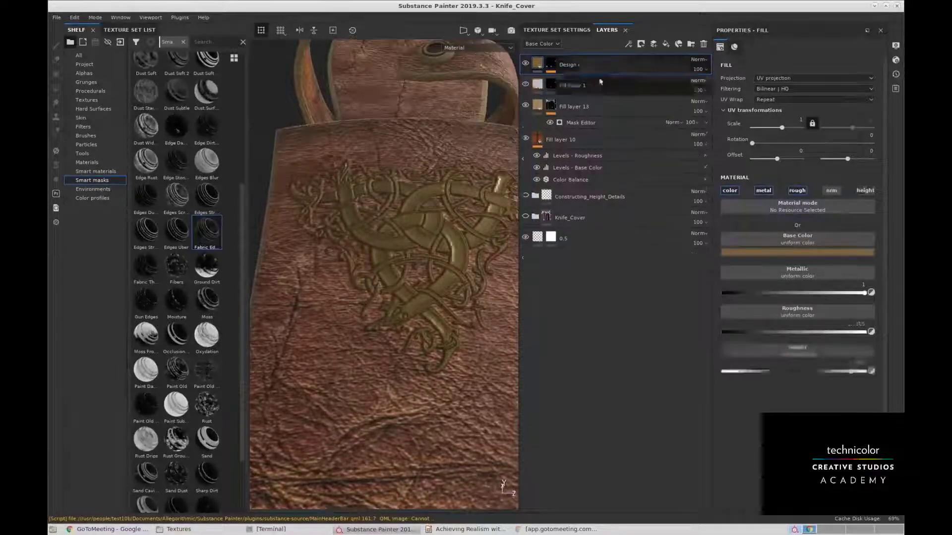
Hide the leather layers beneath the ornament, including Fill layer 10, leaving the Design layer shown.
{"action": "middle_click_drag", "start_coordinate": [420, 245], "coordinate": [388, 215], "text": "alt"}
{"action": "left_click", "coordinate": [525, 139]}
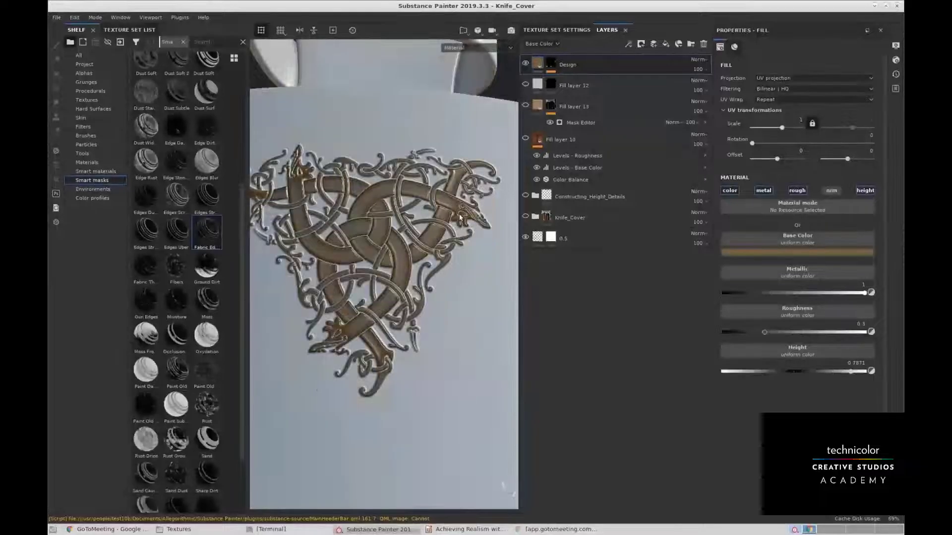
{"action": "left_click_drag", "start_coordinate": [460, 217], "coordinate": [413, 252], "text": "alt"}
Apply the Cobalt Pure material to Fill layer 12.
{"action": "left_click", "coordinate": [592, 90]}
{"action": "middle_click_drag", "start_coordinate": [428, 171], "coordinate": [418, 191], "text": "alt"}
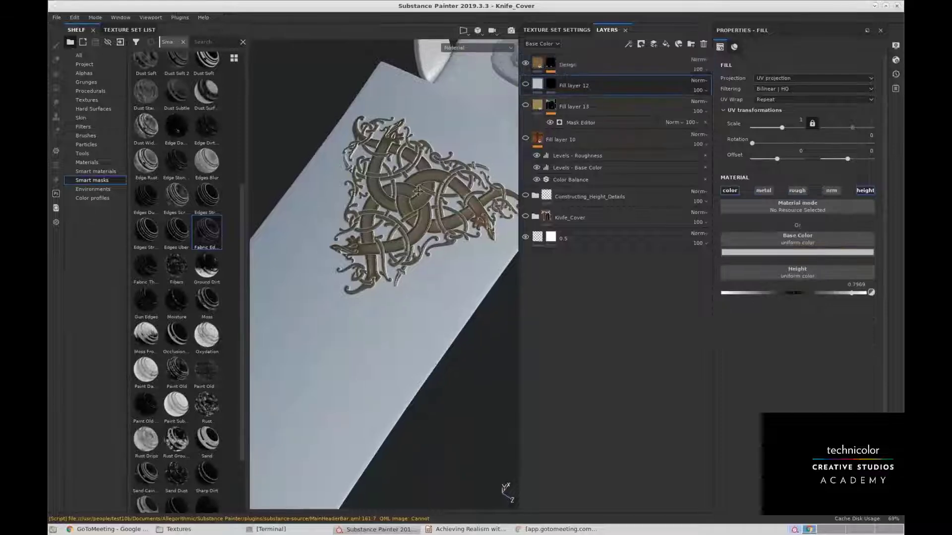
{"action": "left_click_drag", "start_coordinate": [418, 191], "coordinate": [441, 199], "text": "alt"}
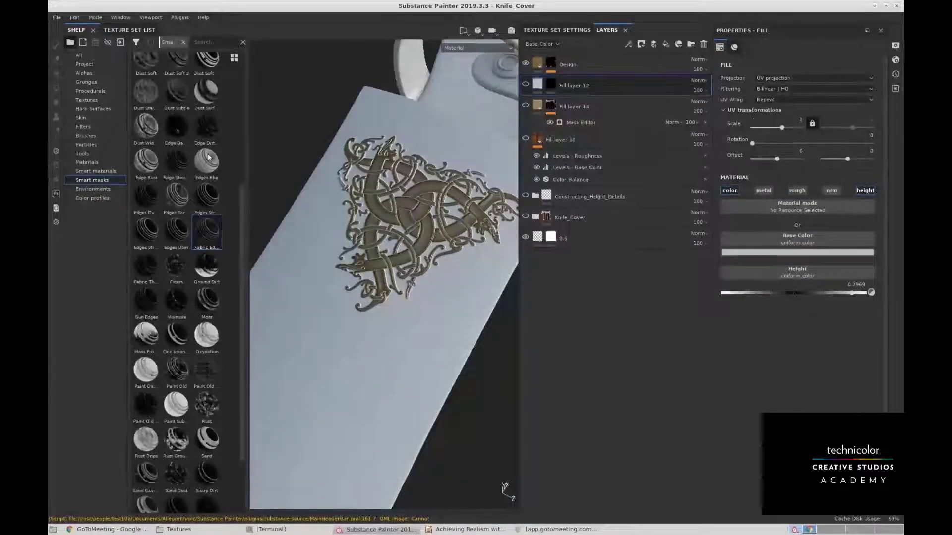
{"action": "left_click", "coordinate": [96, 163]}
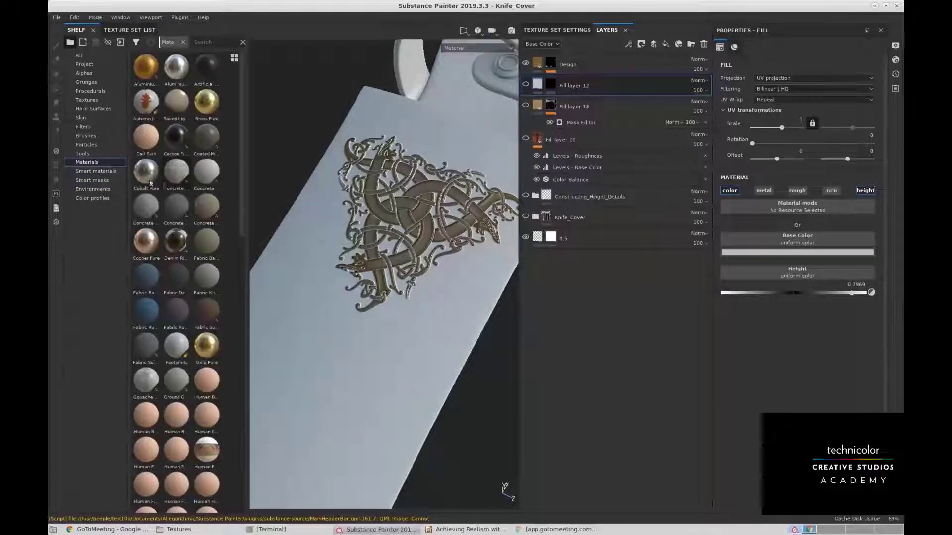
{"action": "left_click_drag", "start_coordinate": [150, 184], "coordinate": [610, 89]}
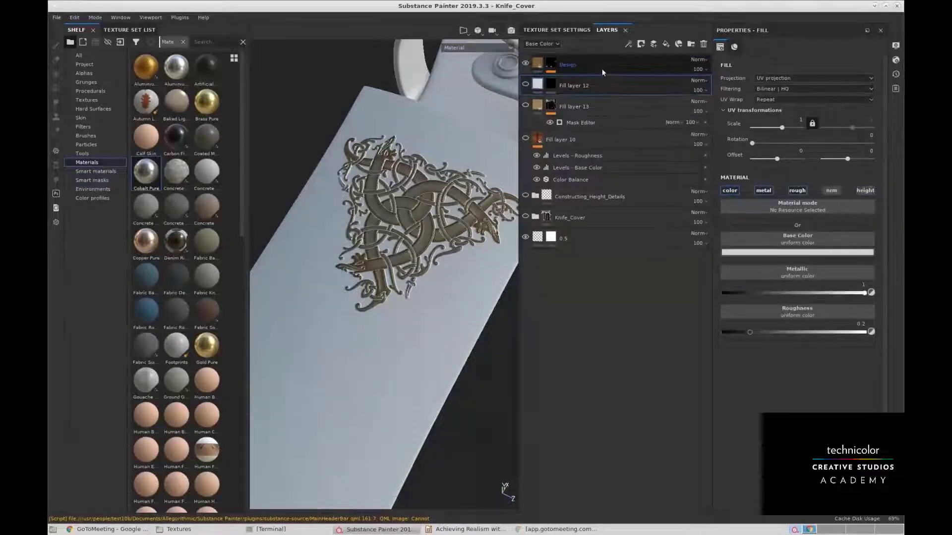
Add a Steel Rough material layer directly below Design, switch its material to Steel Painted, and inspect the cover.
{"action": "scroll", "coordinate": [175, 275], "scroll_direction": "down", "scroll_amount": 10}
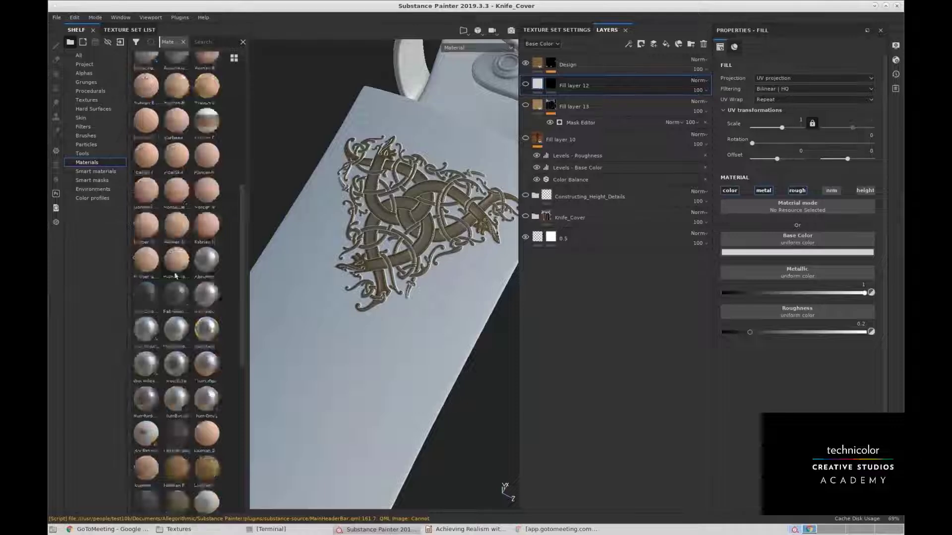
{"action": "scroll", "coordinate": [175, 280], "scroll_direction": "down", "scroll_amount": 1}
{"action": "left_click_drag", "start_coordinate": [187, 433], "coordinate": [652, 71]}
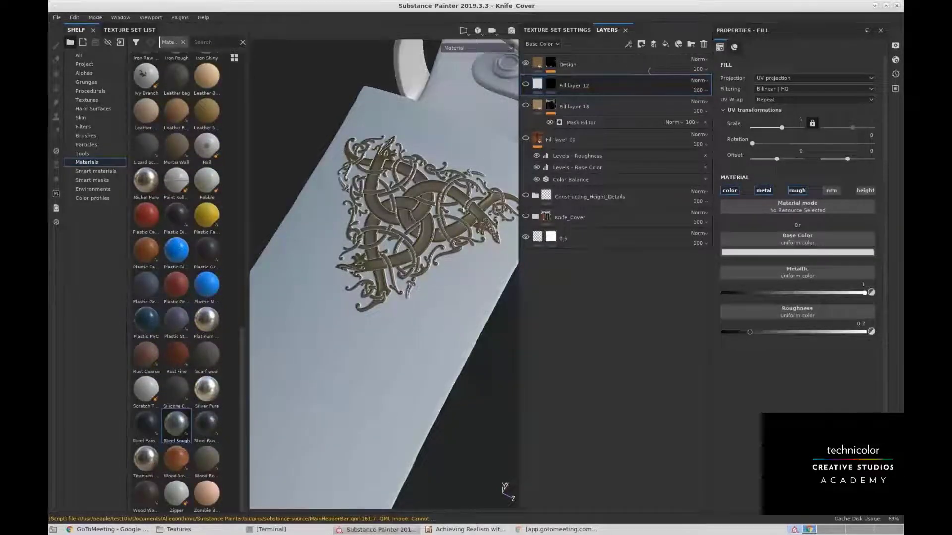
{"action": "mouse_move", "coordinate": [458, 216]}
{"action": "left_mouse_down", "text": "alt"}
{"action": "mouse_move", "coordinate": [504, 198]}
{"action": "mouse_move", "coordinate": [439, 229]}
{"action": "mouse_move", "coordinate": [402, 272]}
{"action": "mouse_move", "coordinate": [418, 243]}
{"action": "mouse_move", "coordinate": [489, 257]}
{"action": "mouse_move", "coordinate": [427, 255]}
{"action": "mouse_move", "coordinate": [444, 267]}
{"action": "mouse_move", "coordinate": [440, 213]}
{"action": "left_mouse_up", "text": "alt"}
{"action": "left_click", "coordinate": [146, 424]}
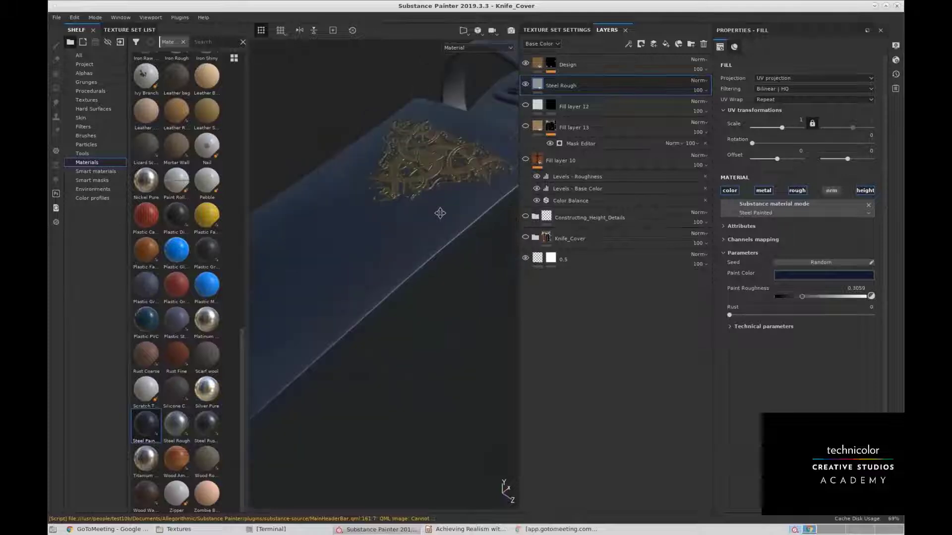
{"action": "left_click", "coordinate": [568, 65]}
{"action": "middle_click_drag", "start_coordinate": [392, 239], "coordinate": [382, 280], "text": "alt"}
{"action": "left_click_drag", "start_coordinate": [382, 281], "coordinate": [417, 259], "text": "alt"}
{"action": "middle_click_drag", "start_coordinate": [416, 259], "coordinate": [393, 266], "text": "alt"}
{"action": "right_click_drag", "start_coordinate": [393, 266], "coordinate": [391, 226], "text": "alt"}
{"action": "left_click", "coordinate": [597, 84]}
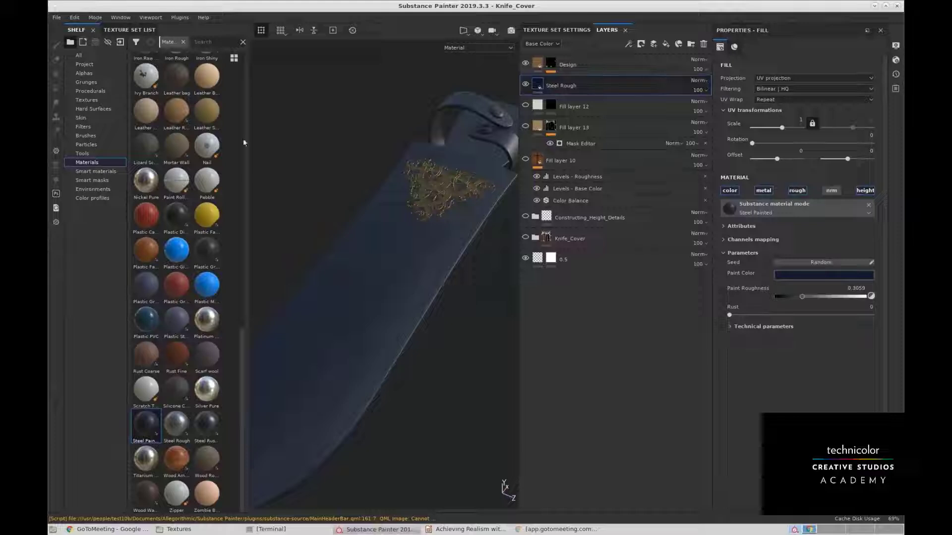
Add a second Steel Rough material layer between Design and the layer using Steel Painted, keeping Steel Painted on the lower one.
{"action": "scroll", "coordinate": [247, 397], "scroll_direction": "up", "scroll_amount": 3}
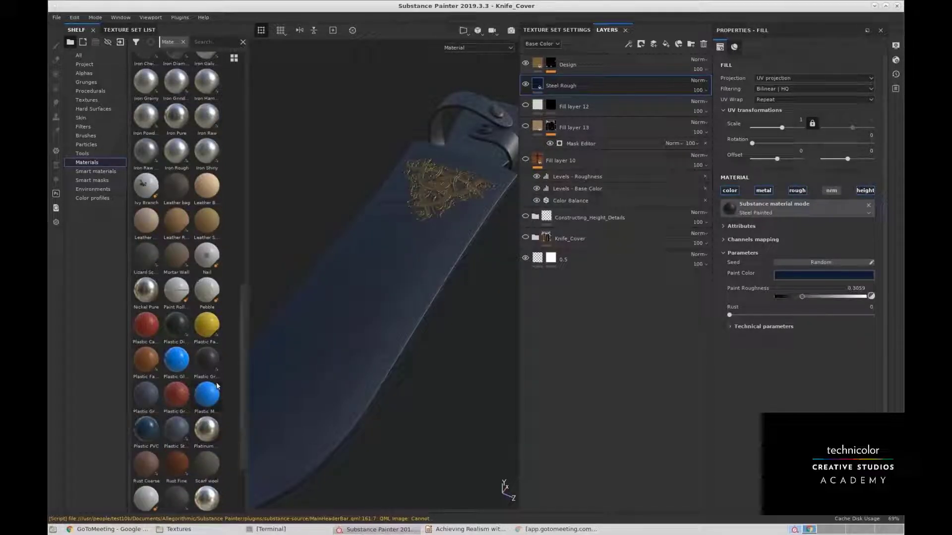
{"action": "scroll", "coordinate": [216, 383], "scroll_direction": "down", "scroll_amount": 3}
{"action": "left_click", "coordinate": [182, 425]}
{"action": "mouse_move", "coordinate": [183, 423]}
{"action": "left_mouse_down"}
{"action": "mouse_move", "coordinate": [246, 392]}
{"action": "mouse_move", "coordinate": [453, 227]}
{"action": "mouse_move", "coordinate": [601, 96]}
{"action": "mouse_move", "coordinate": [595, 82]}
{"action": "left_mouse_up"}
{"action": "left_click", "coordinate": [591, 101]}
{"action": "left_click", "coordinate": [153, 430]}
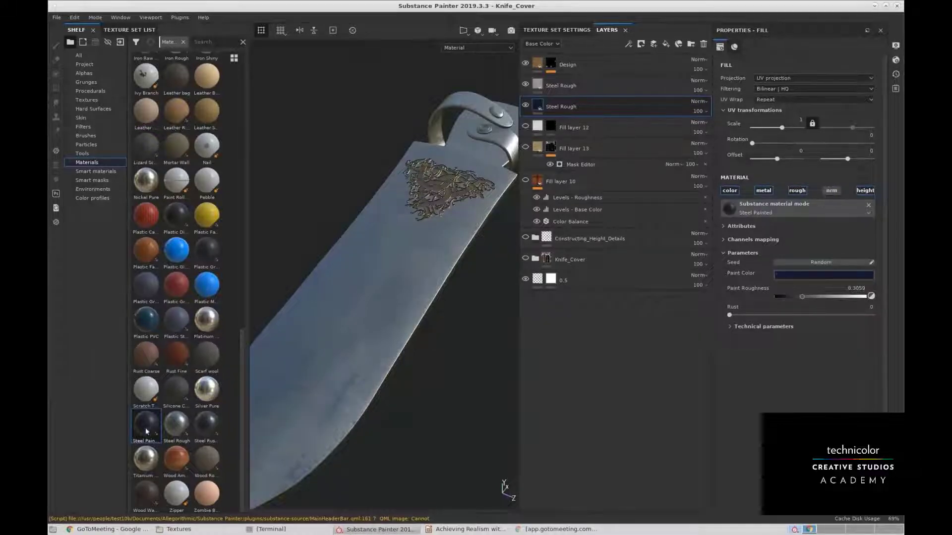
{"action": "middle_click_drag", "start_coordinate": [358, 302], "coordinate": [352, 359], "text": "alt"}
{"action": "left_click_drag", "start_coordinate": [352, 359], "coordinate": [438, 374], "text": "alt"}
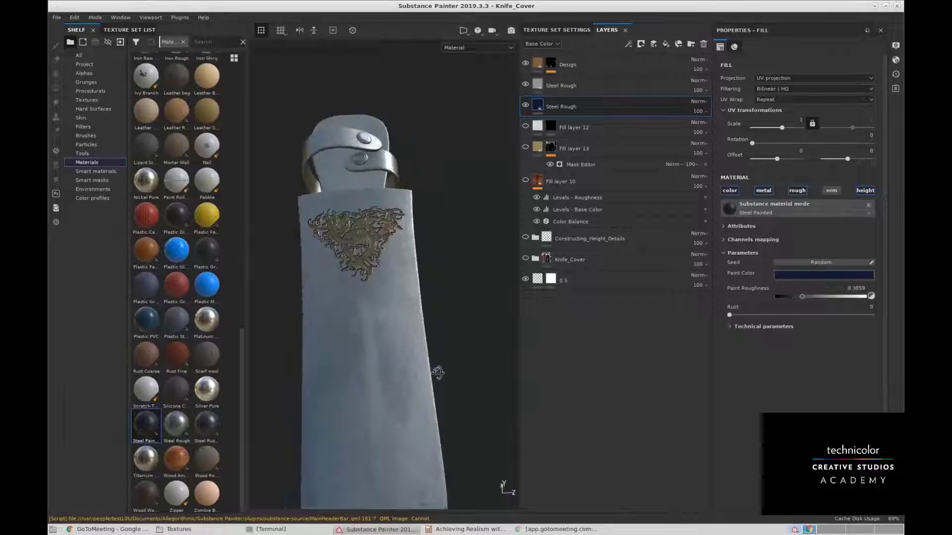
Apply the Paint Old smart mask to the upper Steel Rough layer.
{"action": "left_click", "coordinate": [561, 86]}
{"action": "left_click_drag", "start_coordinate": [401, 248], "coordinate": [278, 275], "text": "alt"}
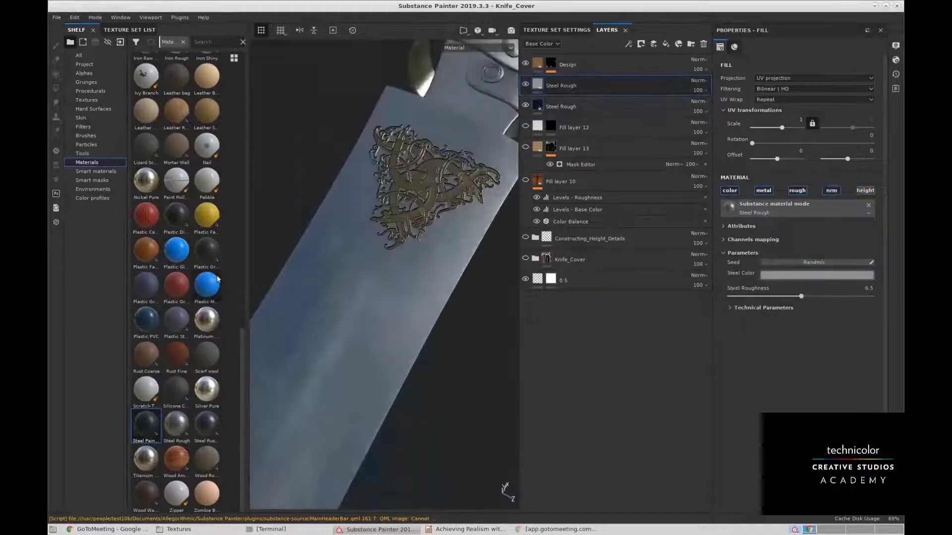
{"action": "left_click", "coordinate": [97, 172]}
{"action": "left_click", "coordinate": [100, 180]}
{"action": "scroll", "coordinate": [193, 275], "scroll_direction": "down", "scroll_amount": 6}
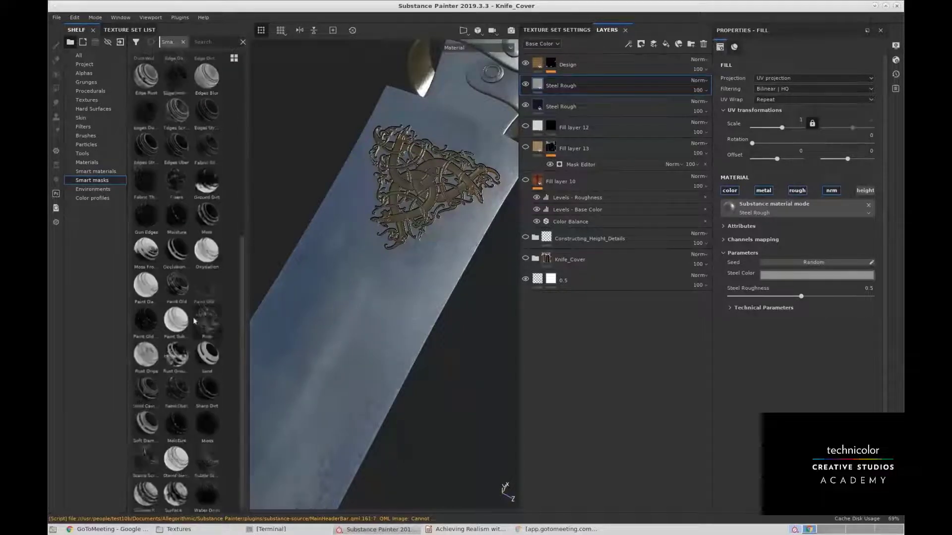
{"action": "left_click", "coordinate": [178, 292]}
{"action": "mouse_move", "coordinate": [179, 282]}
{"action": "left_mouse_down"}
{"action": "mouse_move", "coordinate": [546, 117]}
{"action": "mouse_move", "coordinate": [550, 101]}
{"action": "mouse_move", "coordinate": [587, 82]}
{"action": "left_mouse_up"}
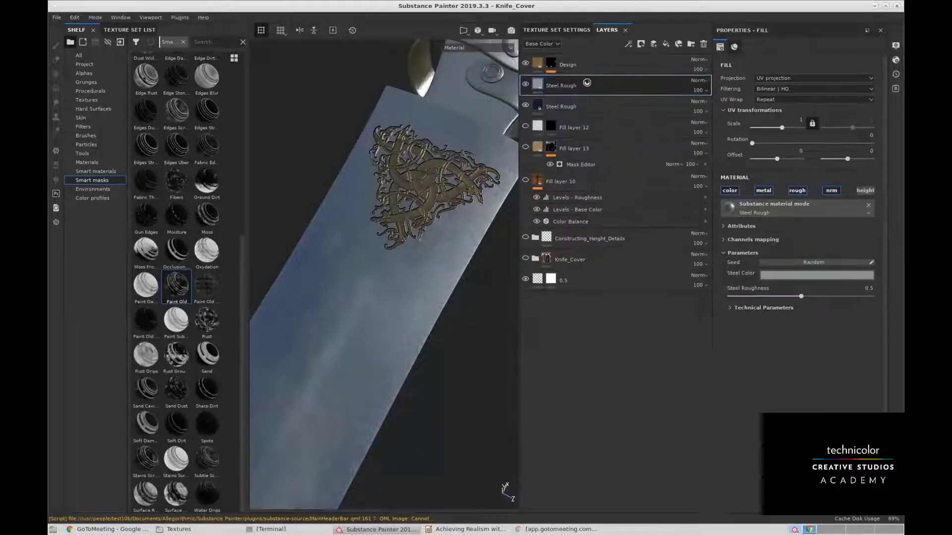
Set the Global Balance of the upper Steel Rough layer's Mask Editor to 0.18 and inspect the worn edges.
{"action": "mouse_move", "coordinate": [404, 268]}
{"action": "left_mouse_down", "text": "alt"}
{"action": "mouse_move", "coordinate": [426, 226]}
{"action": "mouse_move", "coordinate": [392, 221]}
{"action": "mouse_move", "coordinate": [409, 215]}
{"action": "left_mouse_up", "text": "alt"}
{"action": "left_click", "coordinate": [585, 102]}
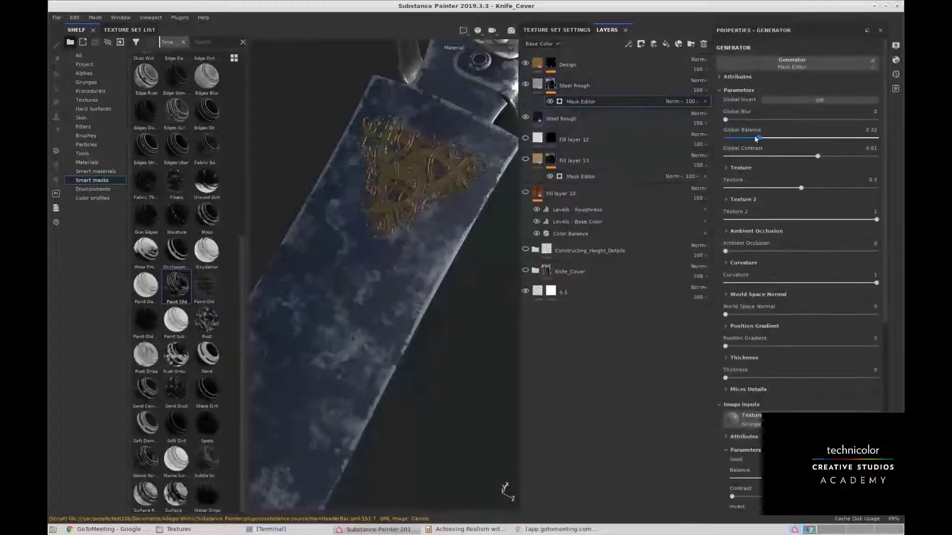
{"action": "left_click_drag", "start_coordinate": [752, 139], "coordinate": [744, 140]}
{"action": "scroll", "coordinate": [472, 257], "scroll_direction": "up", "scroll_amount": 1}
{"action": "scroll", "coordinate": [397, 297], "scroll_direction": "up", "scroll_amount": 2}
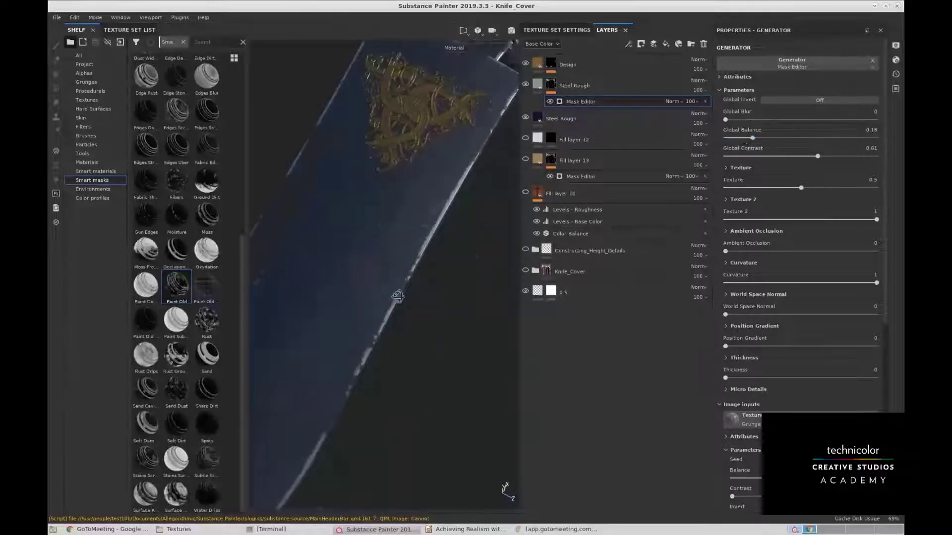
{"action": "left_click_drag", "start_coordinate": [397, 298], "coordinate": [491, 234], "text": "alt"}
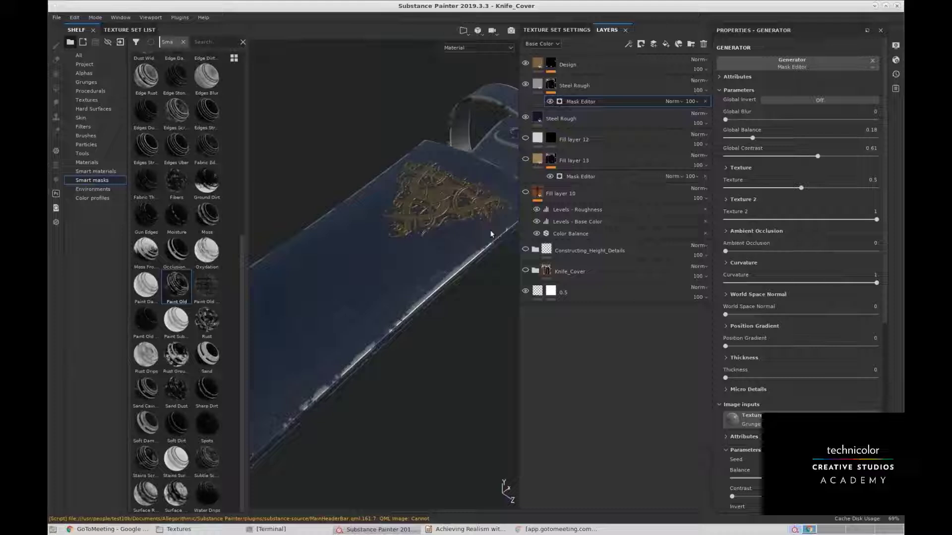
{"action": "left_click_drag", "start_coordinate": [364, 322], "coordinate": [448, 342], "text": "alt"}
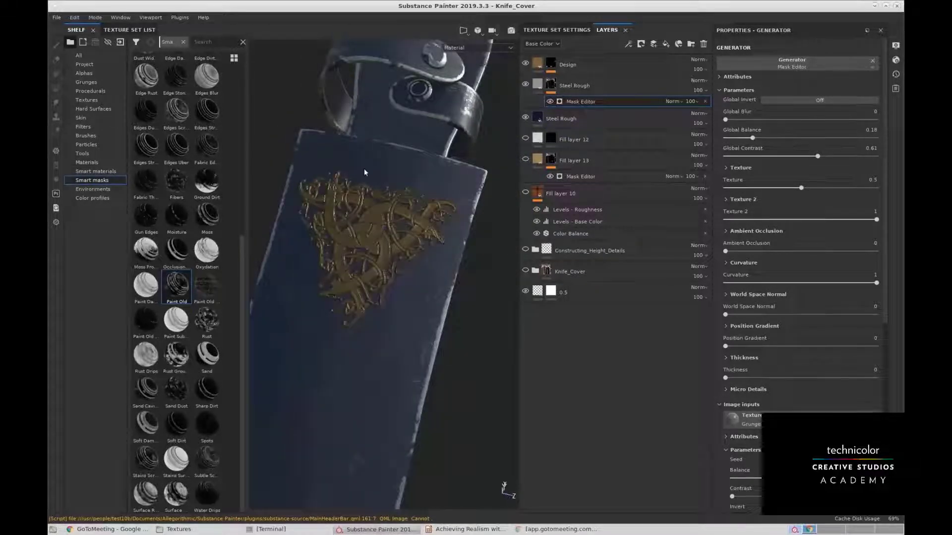
{"action": "left_click_drag", "start_coordinate": [364, 172], "coordinate": [461, 278], "text": "alt"}
Move the Design layer with its anchor point below the masked Steel Rough layer.
{"action": "left_click", "coordinate": [654, 66]}
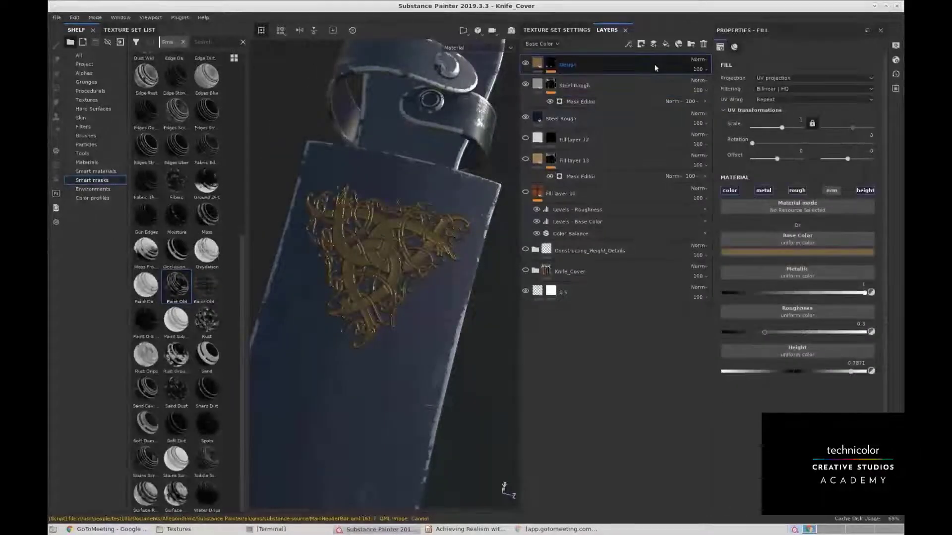
{"action": "left_click", "coordinate": [551, 64]}
{"action": "double_click", "coordinate": [598, 73]}
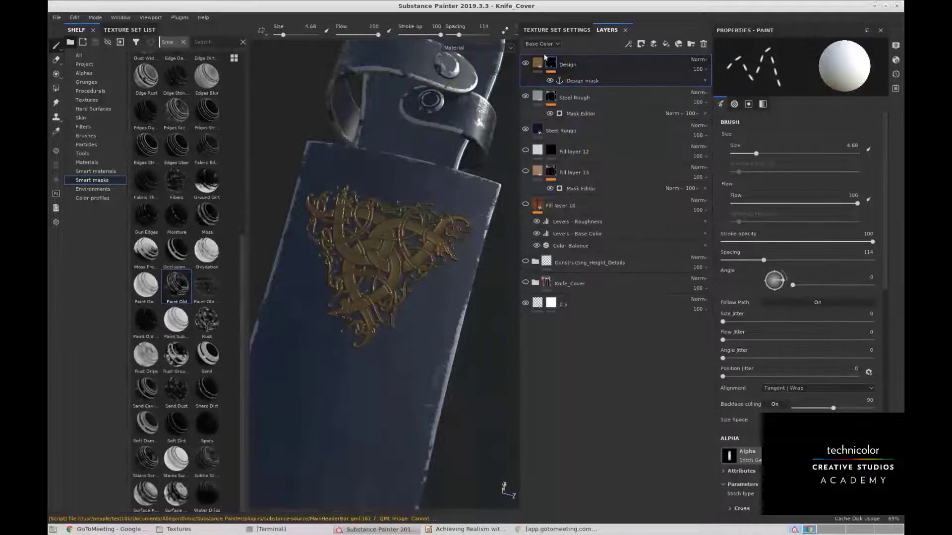
{"action": "left_click_drag", "start_coordinate": [616, 67], "coordinate": [624, 117]}
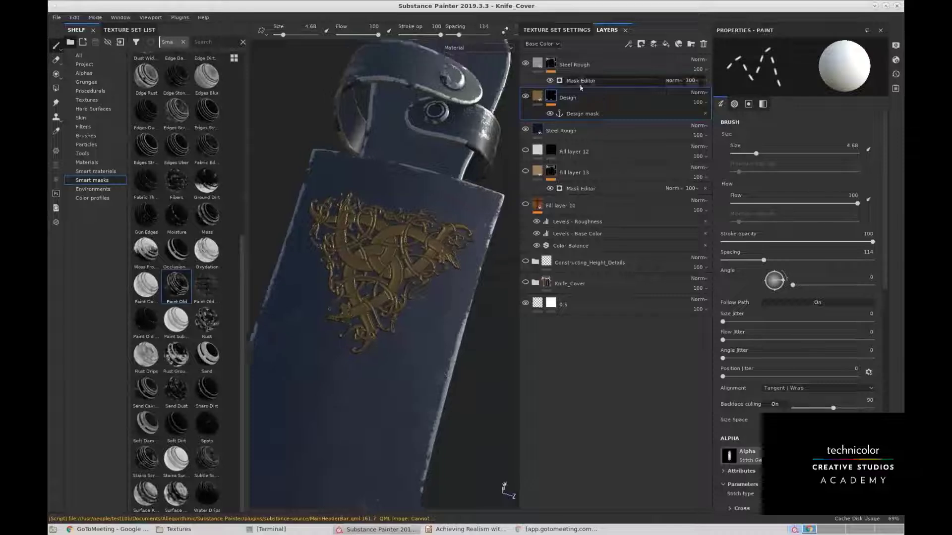
Examine the gold ornament's edges up close with the upper Steel Rough layer's Mask Editor selected.
{"action": "left_click", "coordinate": [649, 68]}
{"action": "left_click", "coordinate": [619, 80]}
{"action": "left_click_drag", "start_coordinate": [432, 267], "coordinate": [413, 242], "text": "alt"}
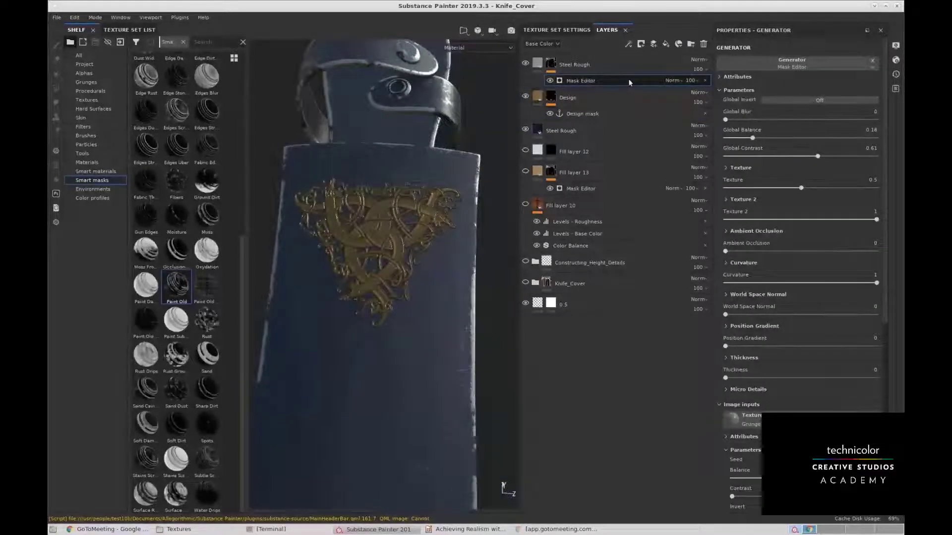
{"action": "left_click_drag", "start_coordinate": [376, 255], "coordinate": [391, 232], "text": "alt"}
{"action": "right_click_drag", "start_coordinate": [391, 231], "coordinate": [431, 247], "text": "alt"}
{"action": "left_click_drag", "start_coordinate": [385, 253], "coordinate": [450, 259], "text": "alt"}
{"action": "right_click_drag", "start_coordinate": [450, 259], "coordinate": [416, 325], "text": "alt"}
{"action": "left_click_drag", "start_coordinate": [416, 325], "coordinate": [461, 287], "text": "alt"}
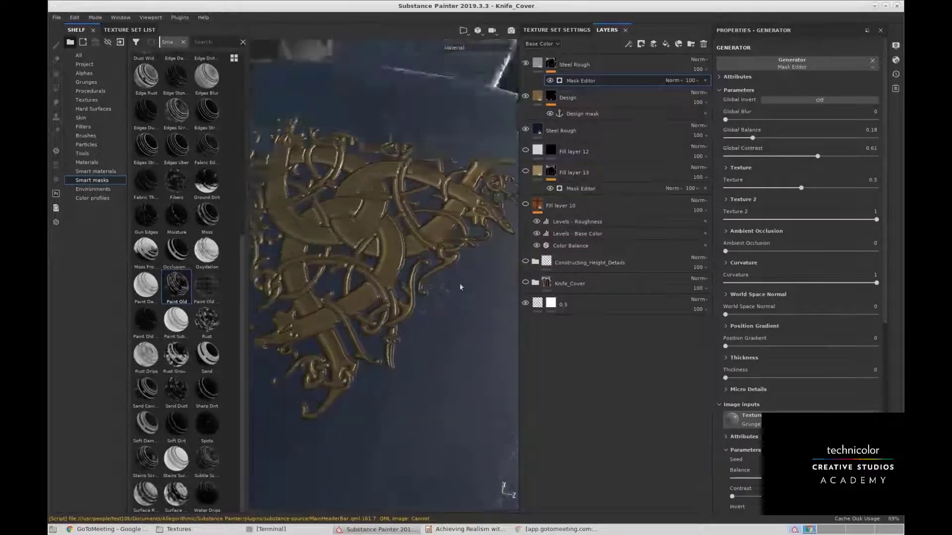
{"action": "right_click_drag", "start_coordinate": [461, 286], "coordinate": [446, 258], "text": "alt"}
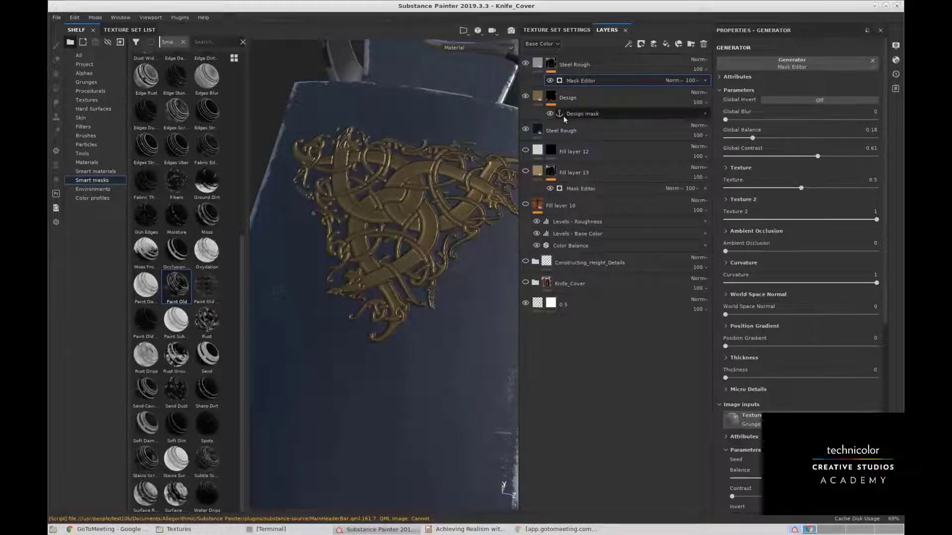
Assign the Design mask anchor point to the Micro Height image input of the upper Steel Rough layer's Mask Editor.
{"action": "left_click", "coordinate": [585, 115]}
{"action": "left_click", "coordinate": [607, 94]}
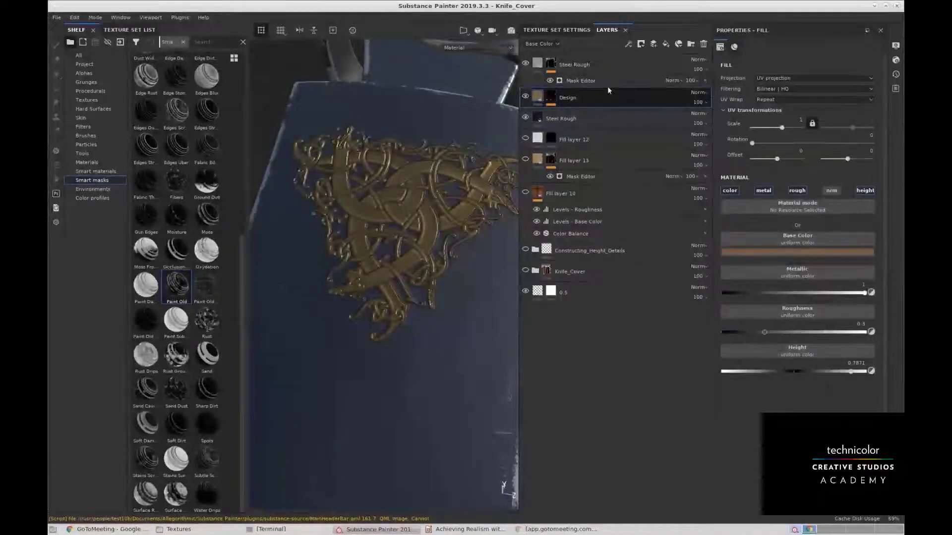
{"action": "left_click", "coordinate": [604, 80]}
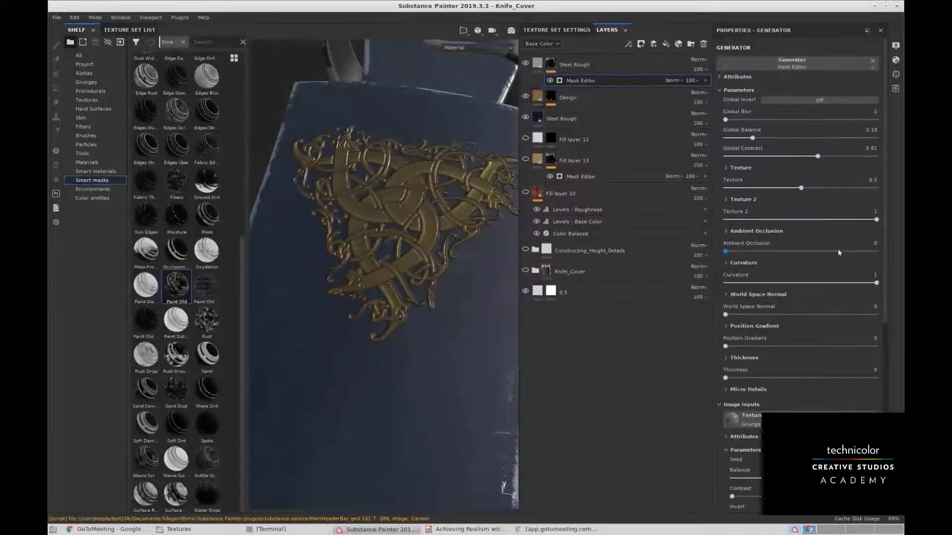
{"action": "left_click_drag", "start_coordinate": [886, 197], "coordinate": [886, 409]}
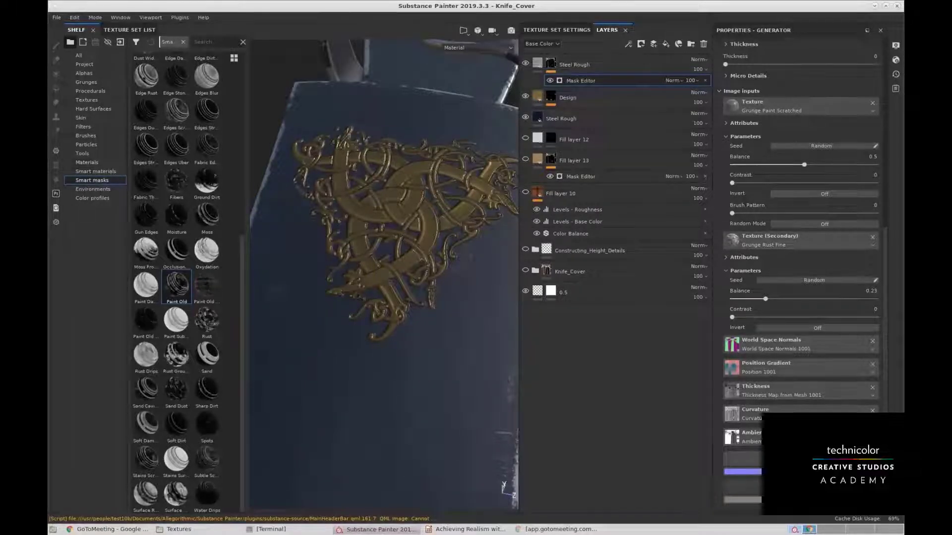
{"action": "left_click", "coordinate": [801, 459]}
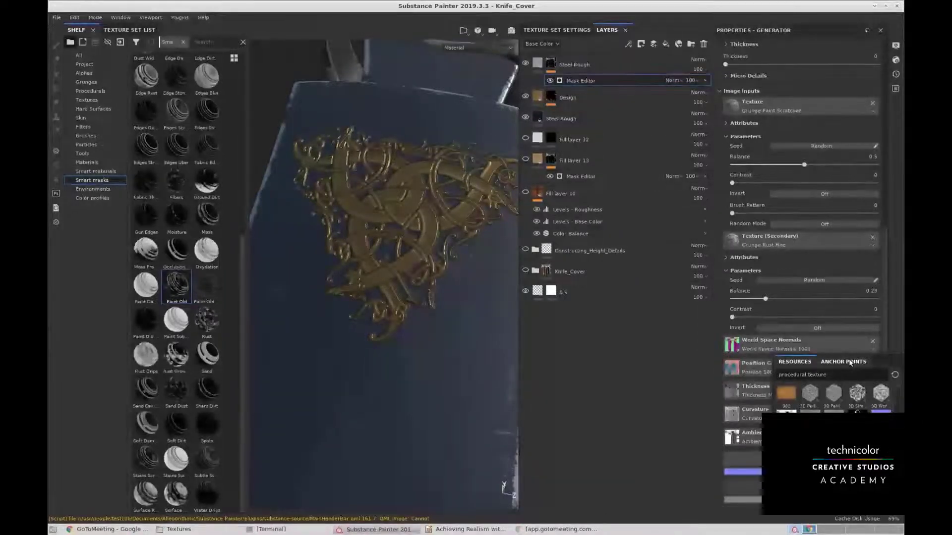
{"action": "left_click", "coordinate": [850, 363]}
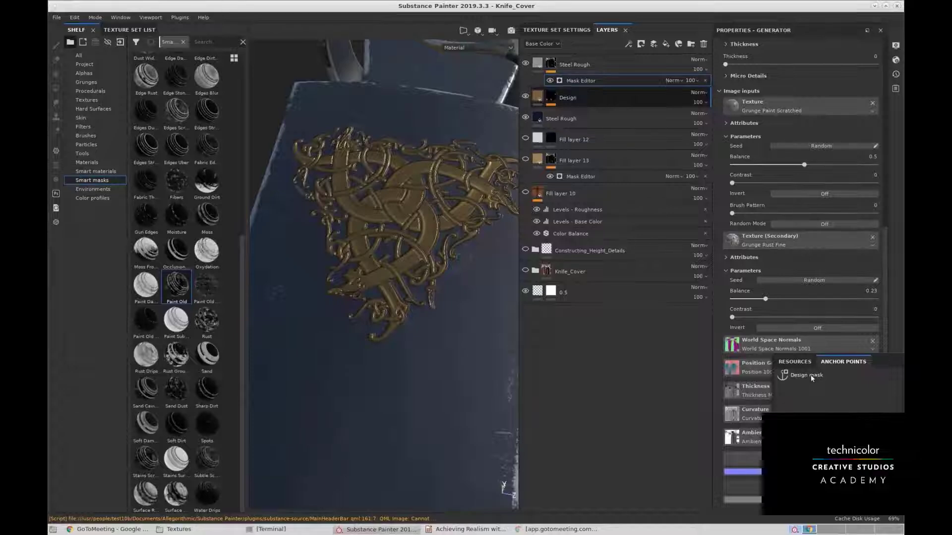
{"action": "left_click", "coordinate": [816, 376]}
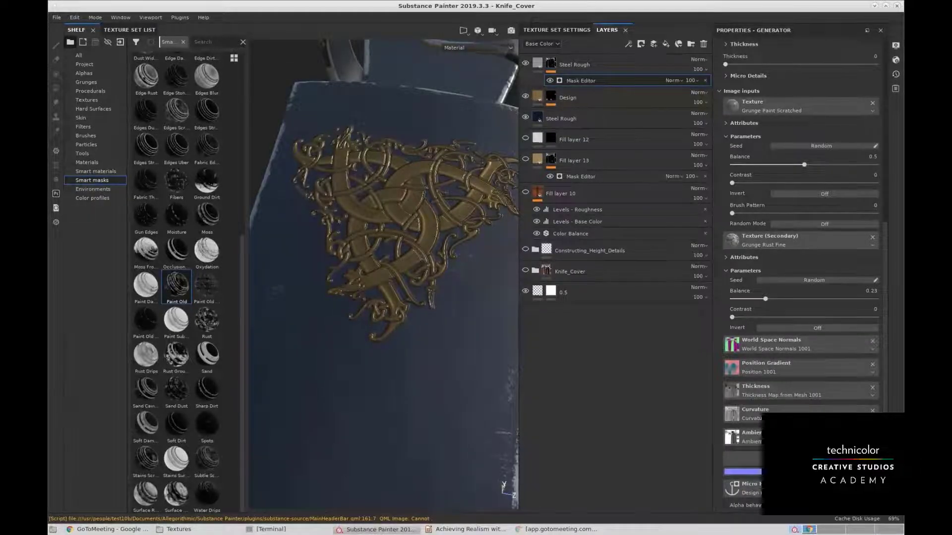
{"action": "middle_click_drag", "start_coordinate": [435, 277], "coordinate": [430, 330], "text": "alt"}
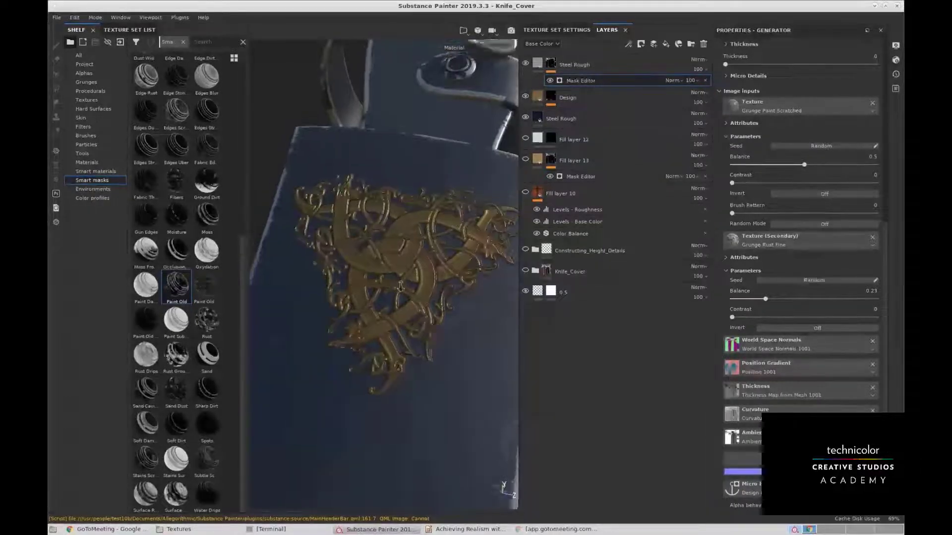
{"action": "left_click_drag", "start_coordinate": [430, 330], "coordinate": [393, 267], "text": "alt"}
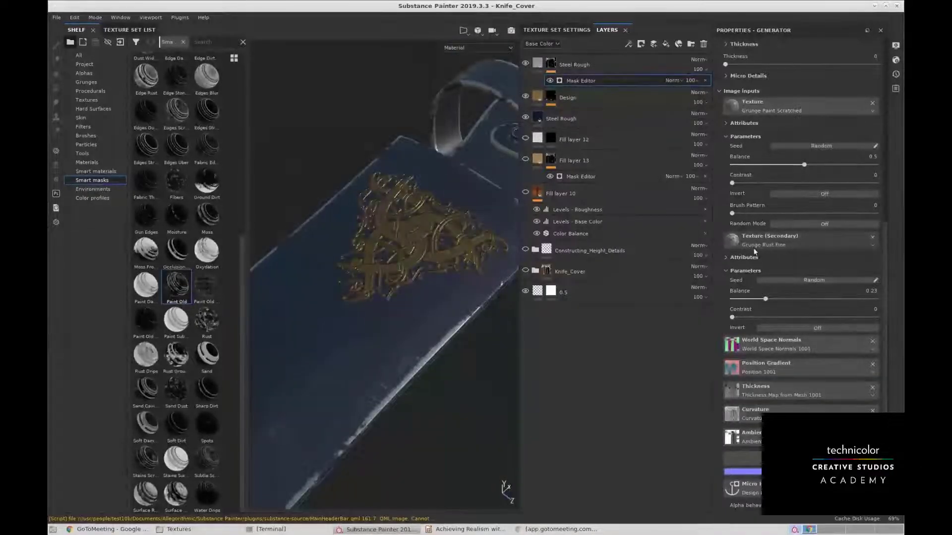
Expand the Micro Details settings of the upper Steel Rough layer's Mask Editor.
{"action": "left_click", "coordinate": [790, 193]}
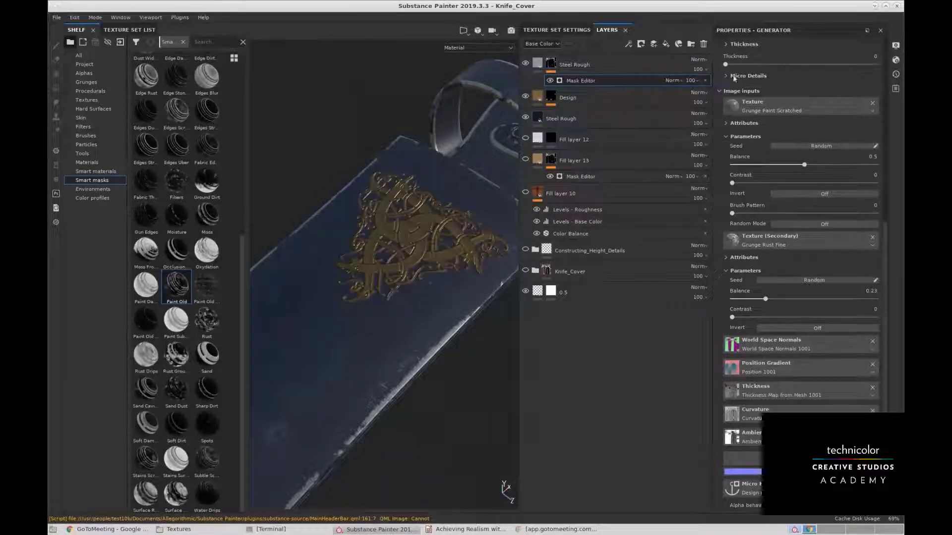
{"action": "left_click", "coordinate": [754, 75]}
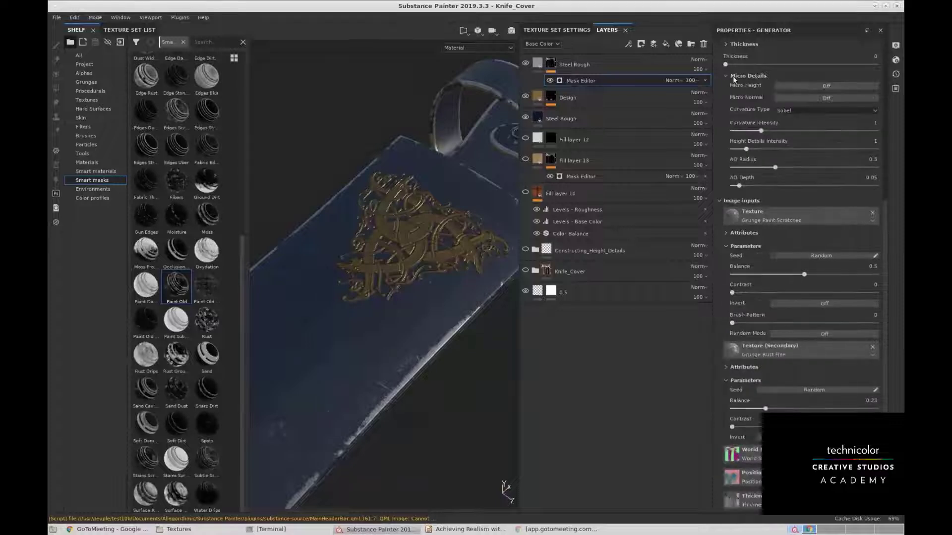
{"action": "left_click", "coordinate": [736, 76]}
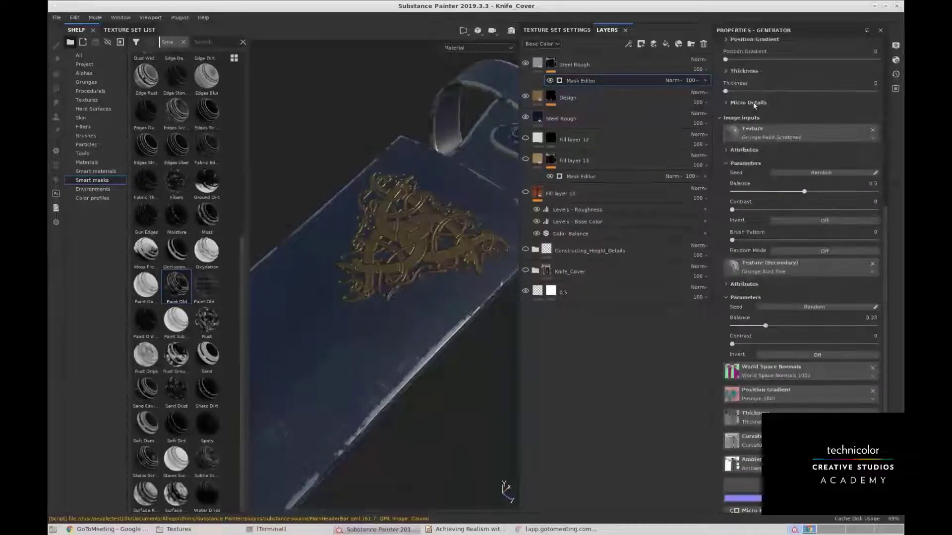
{"action": "left_click", "coordinate": [749, 103]}
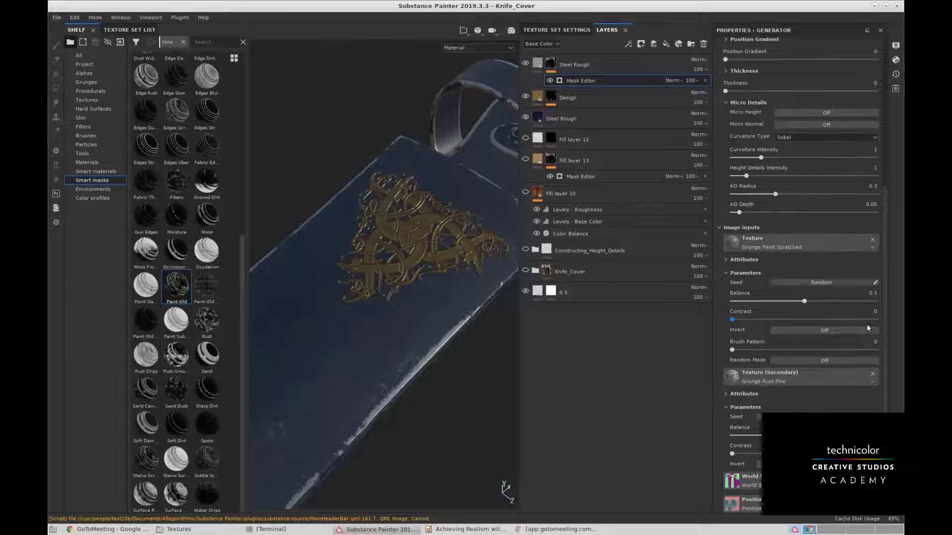
{"action": "scroll", "coordinate": [867, 323], "scroll_direction": "down", "scroll_amount": 2}
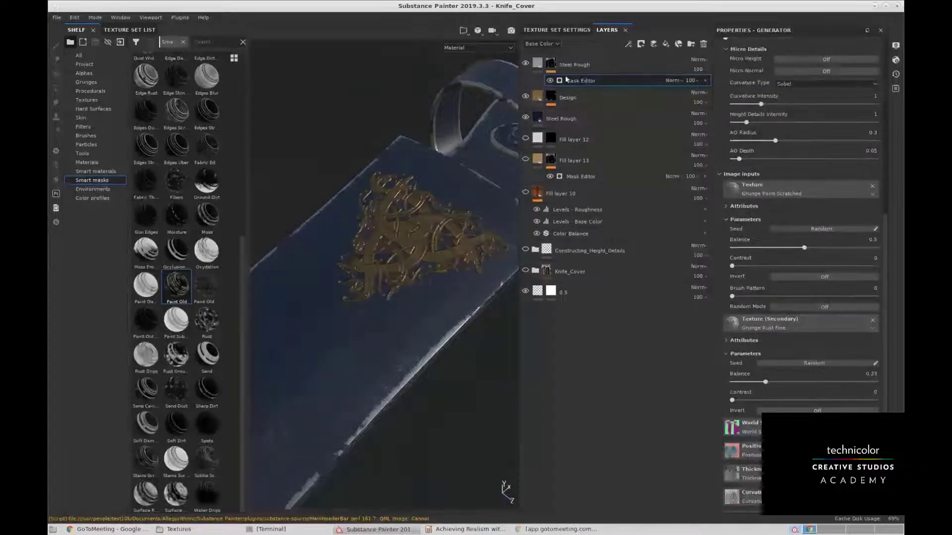
Check the Design layer's height channel and the references of its Design mask anchor point.
{"action": "left_click", "coordinate": [551, 71]}
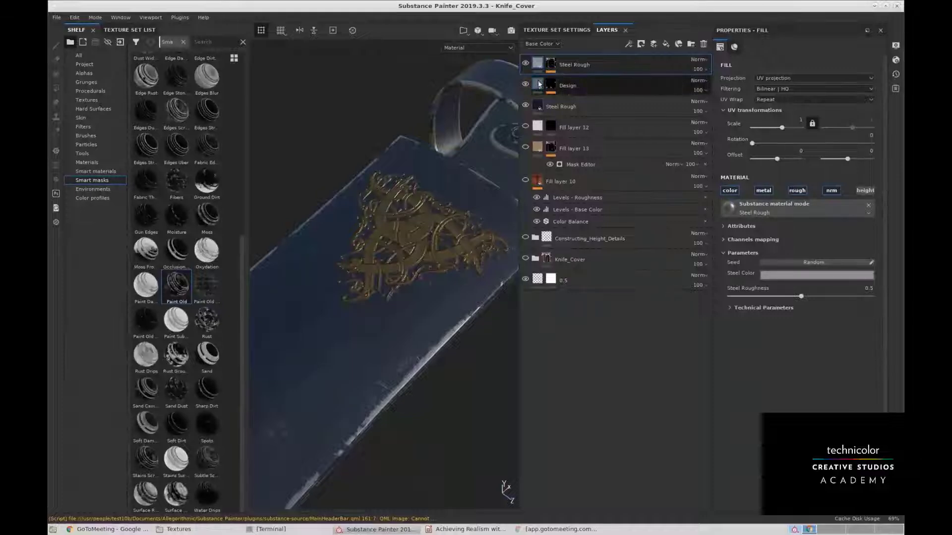
{"action": "left_click", "coordinate": [565, 91]}
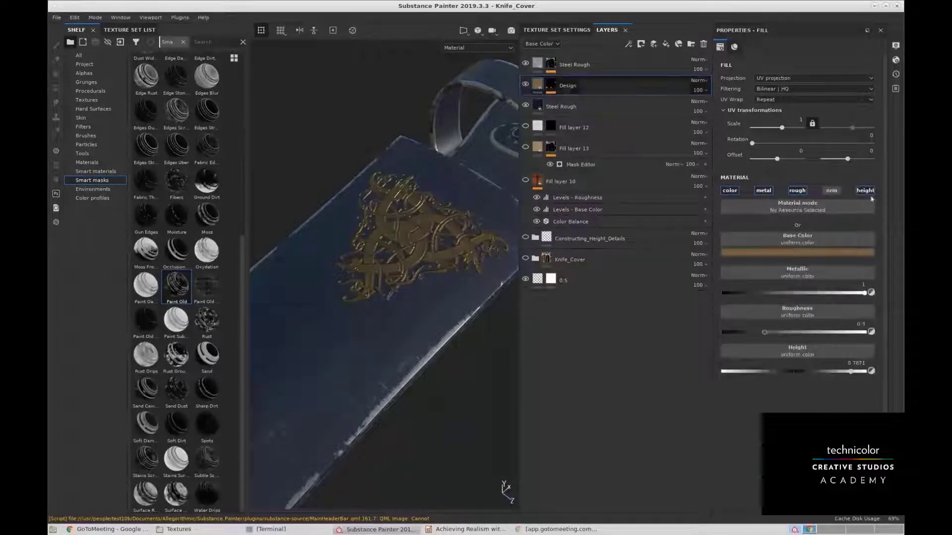
{"action": "left_click", "coordinate": [550, 91]}
{"action": "left_click", "coordinate": [575, 101]}
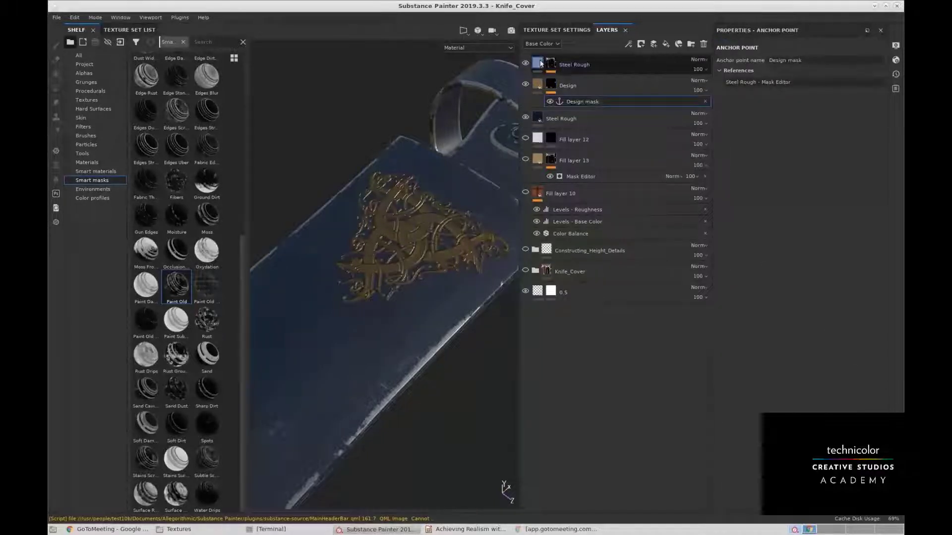
Turn on Micro Height in the Mask Editor of the upper Steel Rough layer.
{"action": "left_click", "coordinate": [565, 64]}
{"action": "left_click", "coordinate": [550, 64]}
{"action": "left_click", "coordinate": [581, 78]}
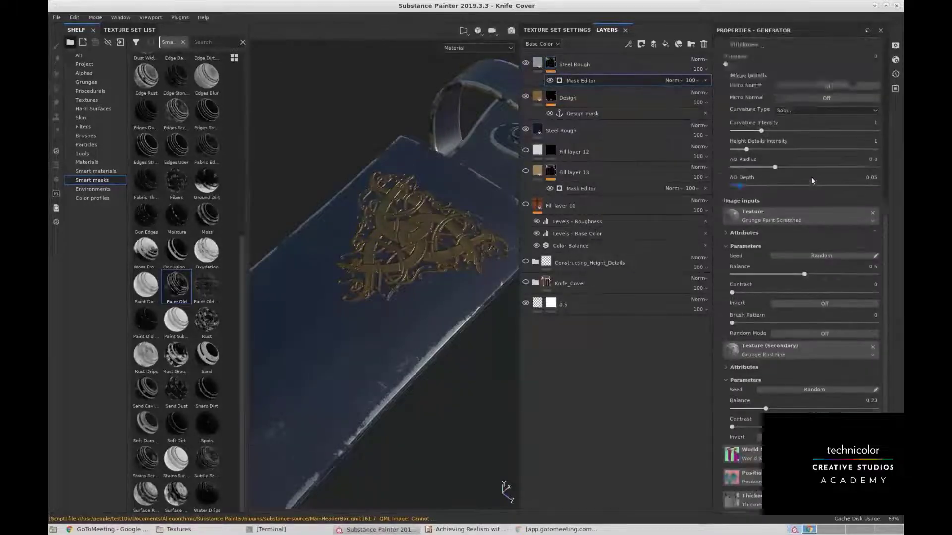
{"action": "left_click", "coordinate": [823, 86]}
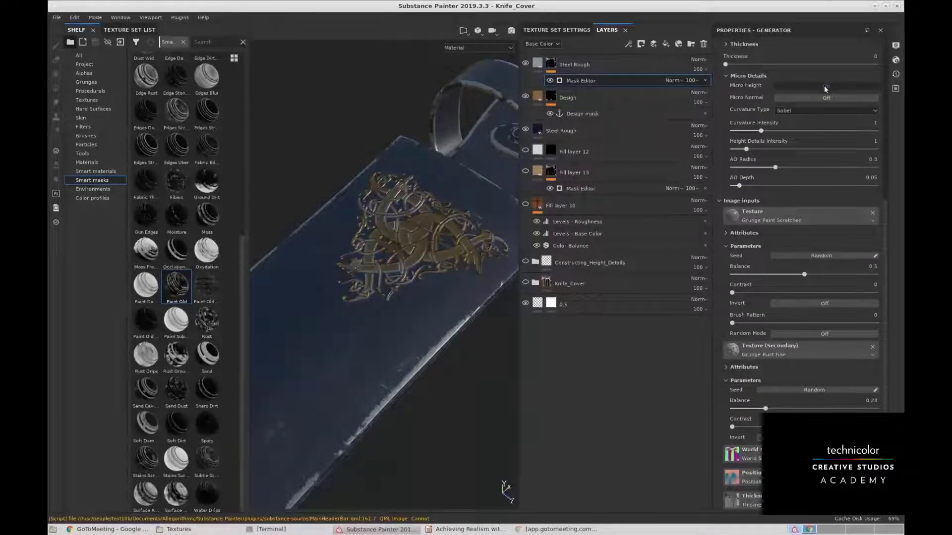
Inspect the bare-steel wear on the ornament's raised edges from several angles and distances.
{"action": "left_click_drag", "start_coordinate": [347, 257], "coordinate": [375, 230], "text": "alt"}
{"action": "scroll", "coordinate": [375, 229], "scroll_direction": "up", "scroll_amount": 3}
{"action": "middle_click_drag", "start_coordinate": [376, 229], "coordinate": [361, 296], "text": "alt"}
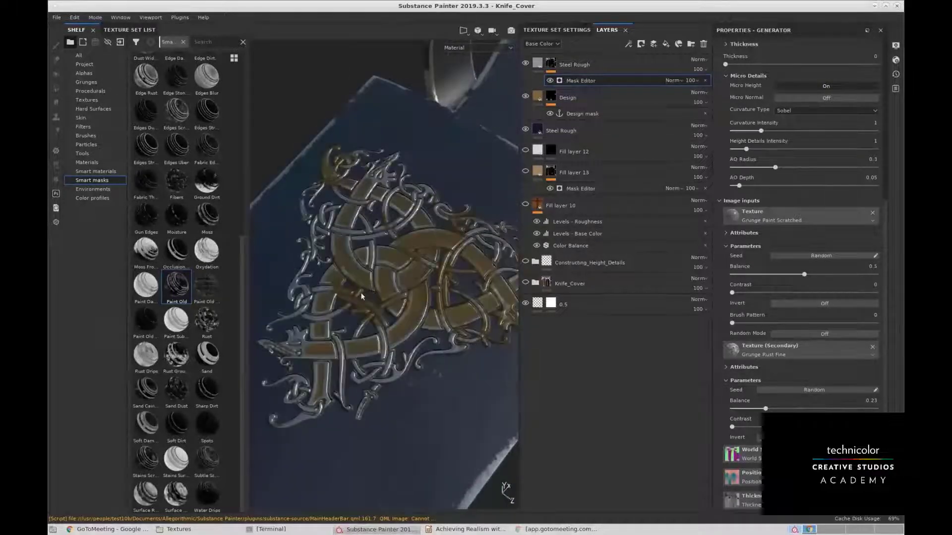
{"action": "left_click_drag", "start_coordinate": [361, 297], "coordinate": [391, 271], "text": "alt"}
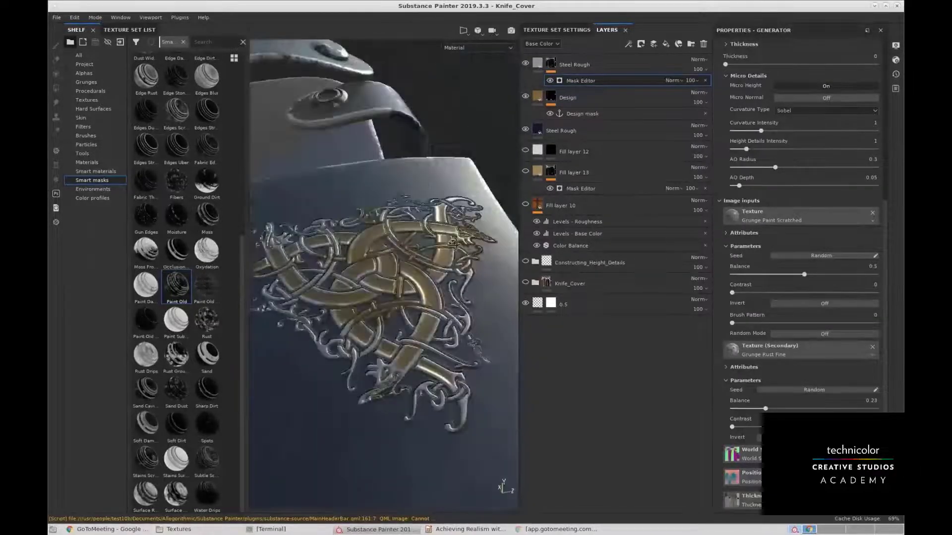
{"action": "right_click_drag", "start_coordinate": [391, 270], "coordinate": [407, 275], "text": "alt"}
{"action": "left_click_drag", "start_coordinate": [406, 274], "coordinate": [392, 297], "text": "alt"}
{"action": "scroll", "coordinate": [426, 364], "scroll_direction": "up", "scroll_amount": 2}
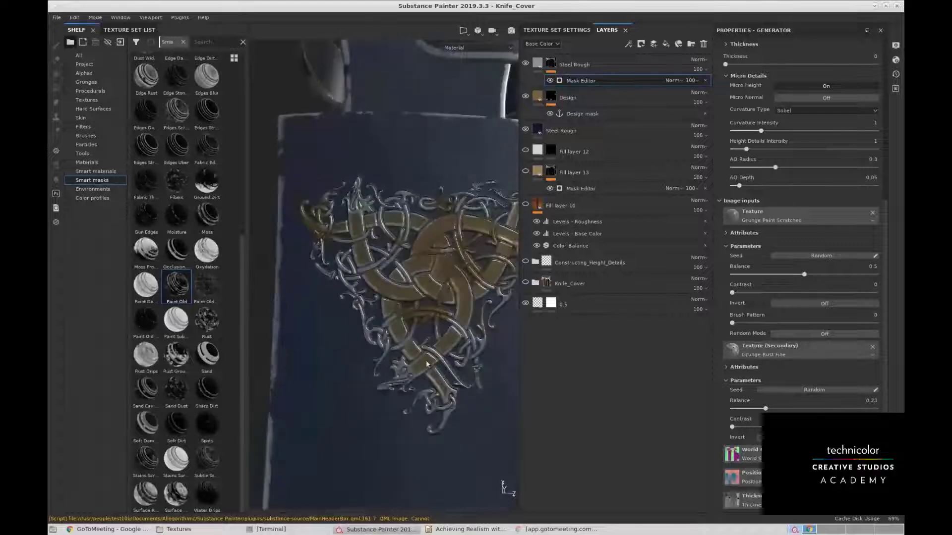
{"action": "left_click_drag", "start_coordinate": [427, 364], "coordinate": [398, 258], "text": "alt"}
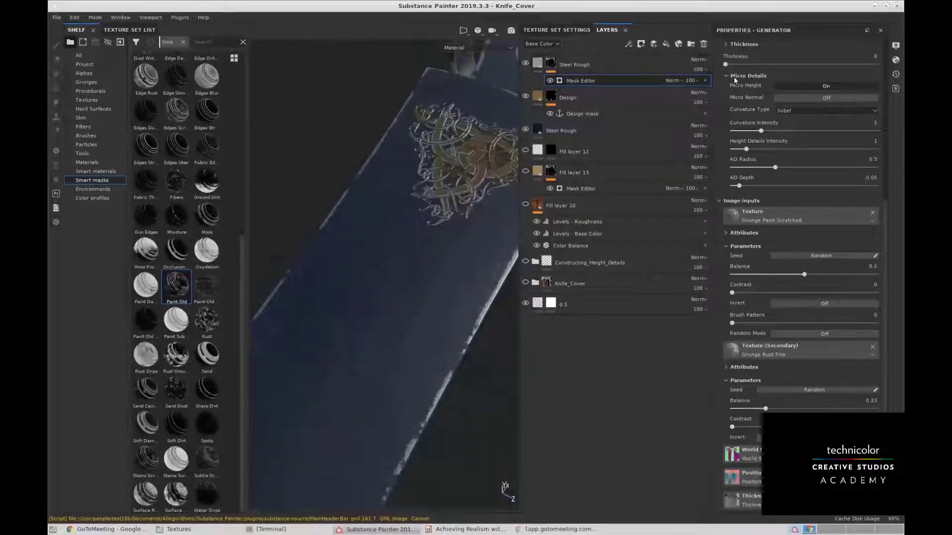
Hide both Steel Rough layers and the Design layer, and show the Knife_Cover group.
{"action": "left_click", "coordinate": [596, 64]}
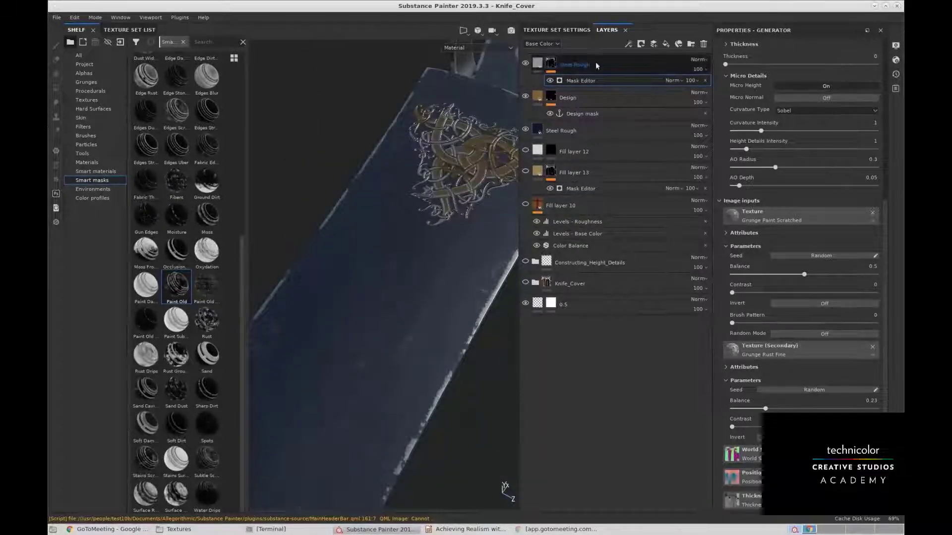
{"action": "left_click", "coordinate": [525, 129]}
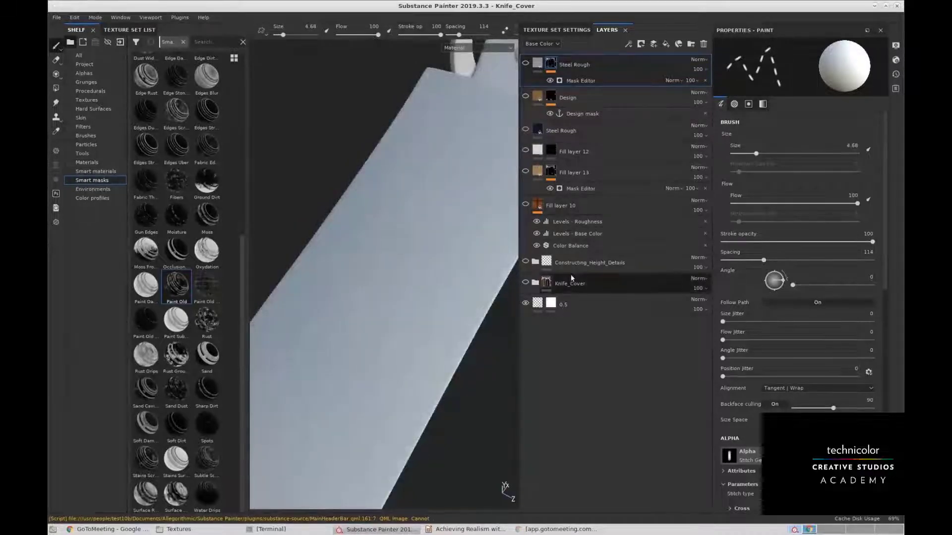
{"action": "right_click_drag", "start_coordinate": [418, 281], "coordinate": [378, 255], "text": "alt"}
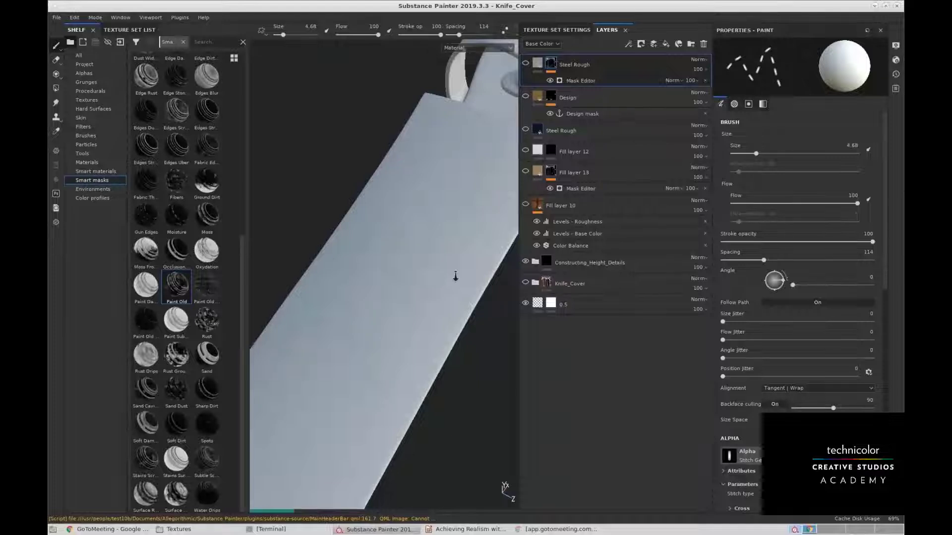
{"action": "right_click_drag", "start_coordinate": [455, 276], "coordinate": [406, 289], "text": "alt"}
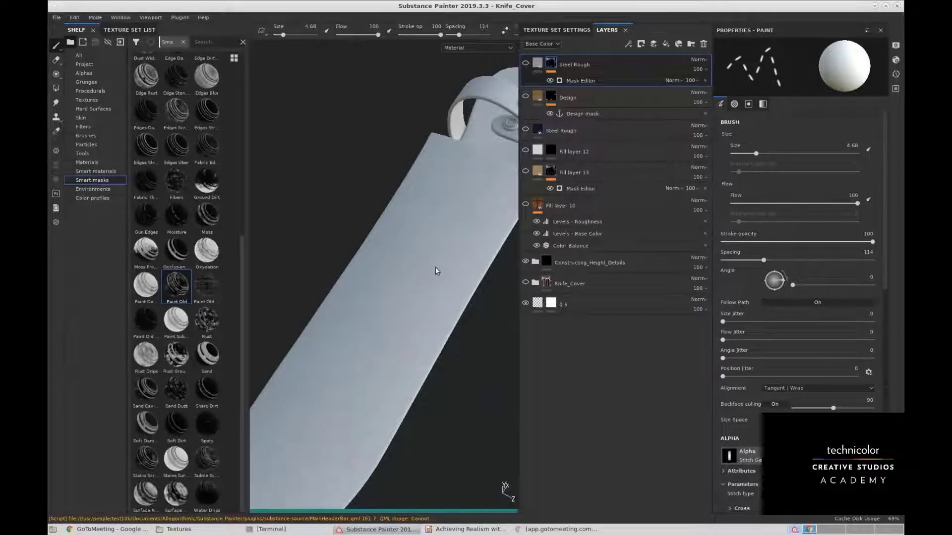
{"action": "left_click_drag", "start_coordinate": [436, 270], "coordinate": [497, 308], "text": "alt"}
{"action": "left_click", "coordinate": [525, 282]}
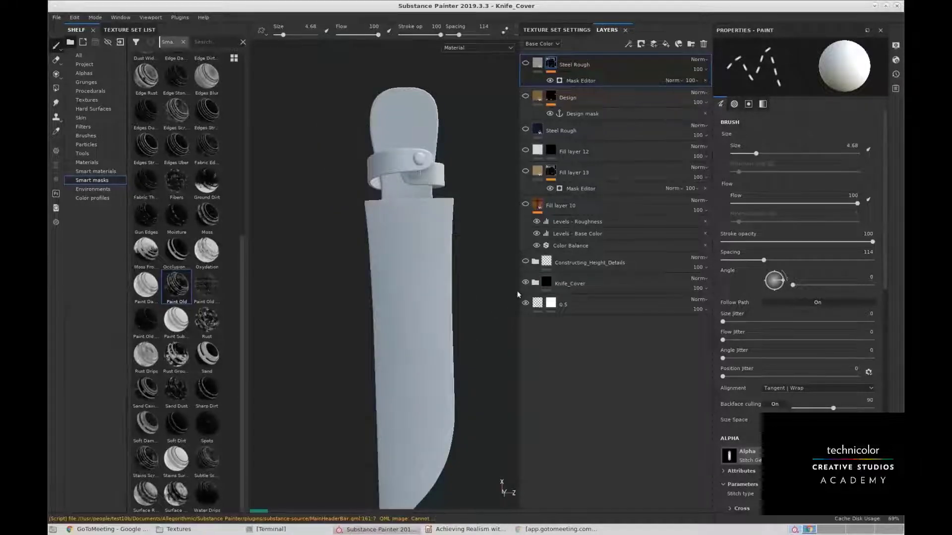
Examine the finished leather knife cover, including its stitching, embossed ornament and worn surface.
{"action": "middle_click_drag", "start_coordinate": [457, 329], "coordinate": [441, 283], "text": "alt"}
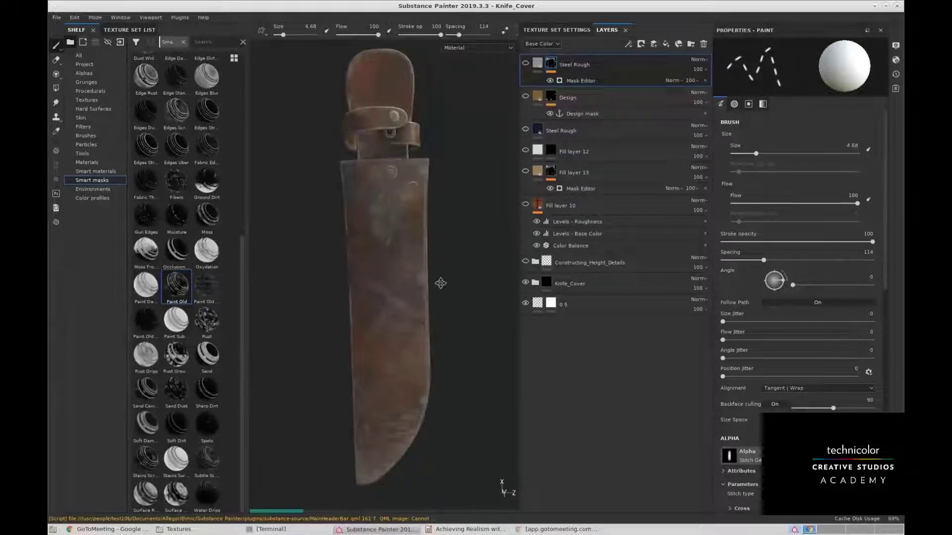
{"action": "left_click_drag", "start_coordinate": [441, 283], "coordinate": [478, 264], "text": "alt"}
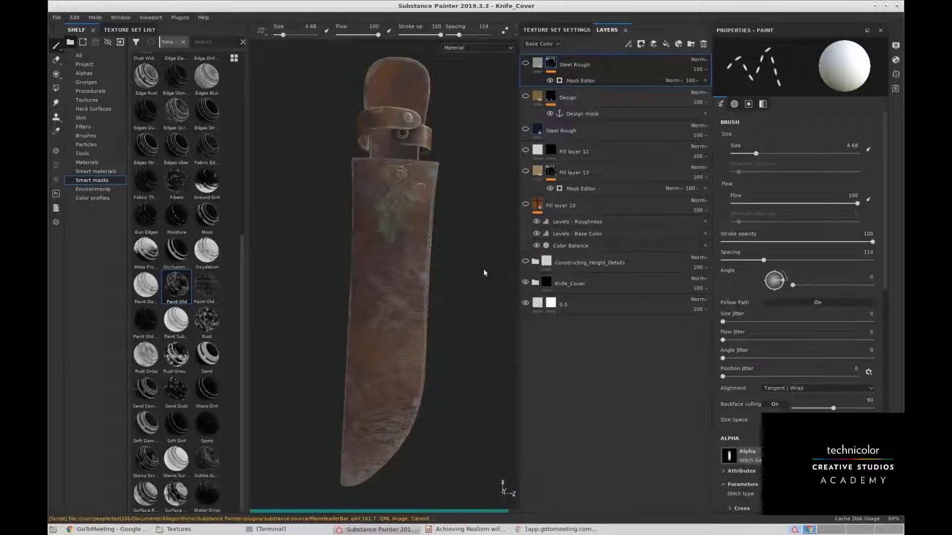
{"action": "middle_click_drag", "start_coordinate": [484, 270], "coordinate": [486, 320], "text": "alt"}
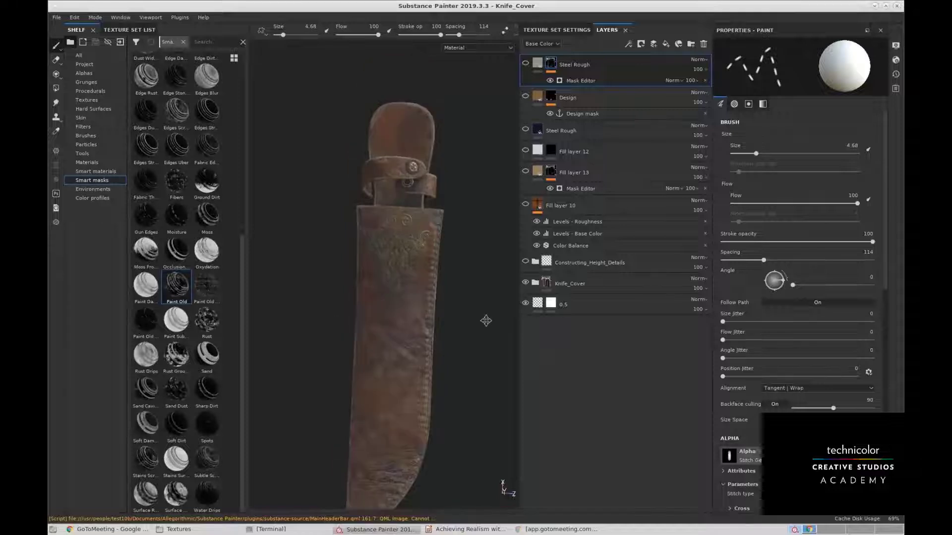
{"action": "mouse_move", "coordinate": [444, 293]}
{"action": "left_mouse_down", "text": "alt"}
{"action": "mouse_move", "coordinate": [417, 256]}
{"action": "mouse_move", "coordinate": [444, 293]}
{"action": "left_mouse_up", "text": "alt"}
{"action": "middle_click_drag", "start_coordinate": [444, 292], "coordinate": [436, 253], "text": "alt"}
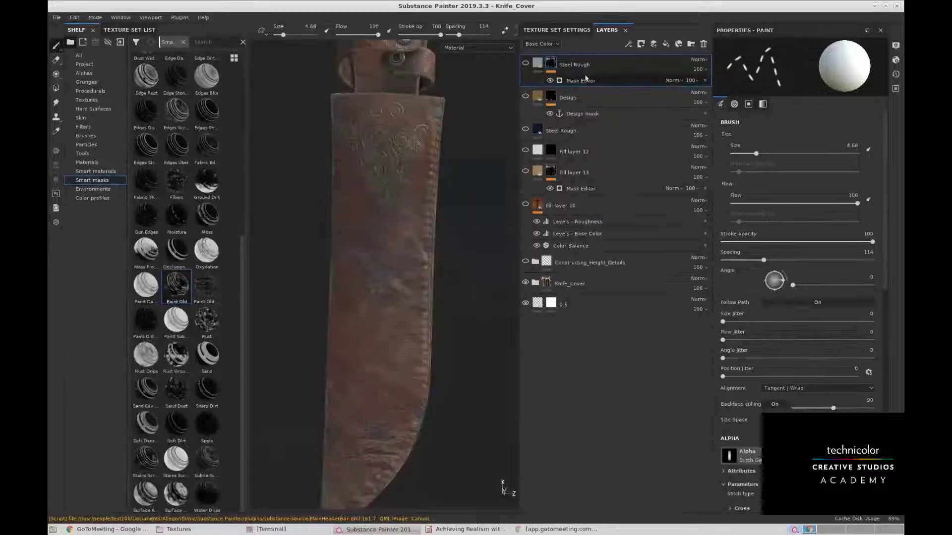
{"action": "left_click", "coordinate": [611, 245]}
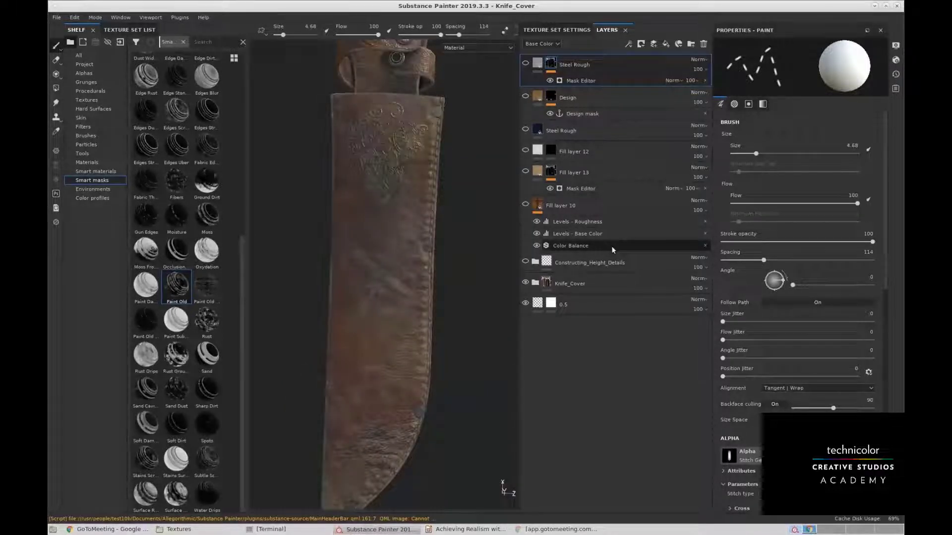
Group all layers from the upper Steel Rough down to Constructing_Height_Details into a single folder.
{"action": "left_click", "coordinate": [617, 206]}
{"action": "left_click", "coordinate": [619, 65], "text": "shift"}
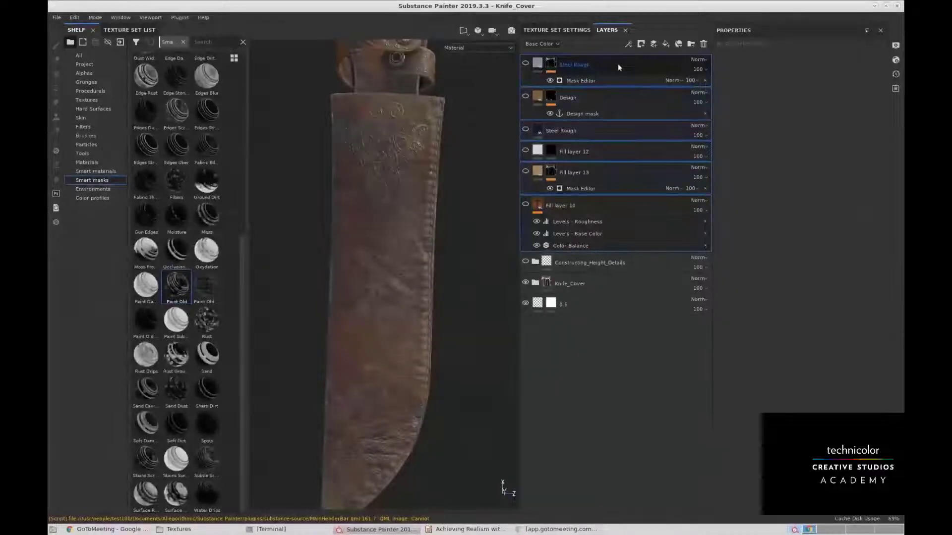
{"action": "left_click", "coordinate": [618, 64]}
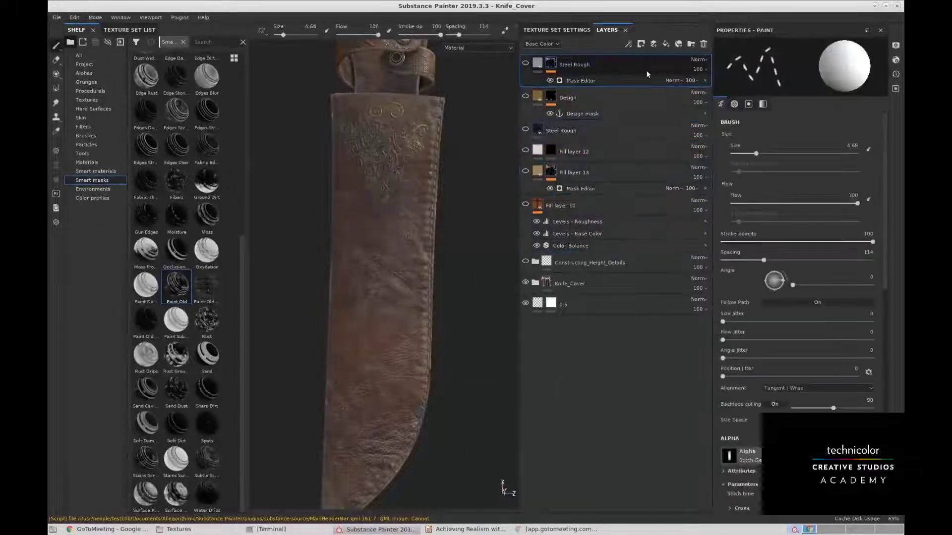
{"action": "left_click", "coordinate": [638, 260]}
{"action": "left_click", "coordinate": [653, 73], "text": "shift"}
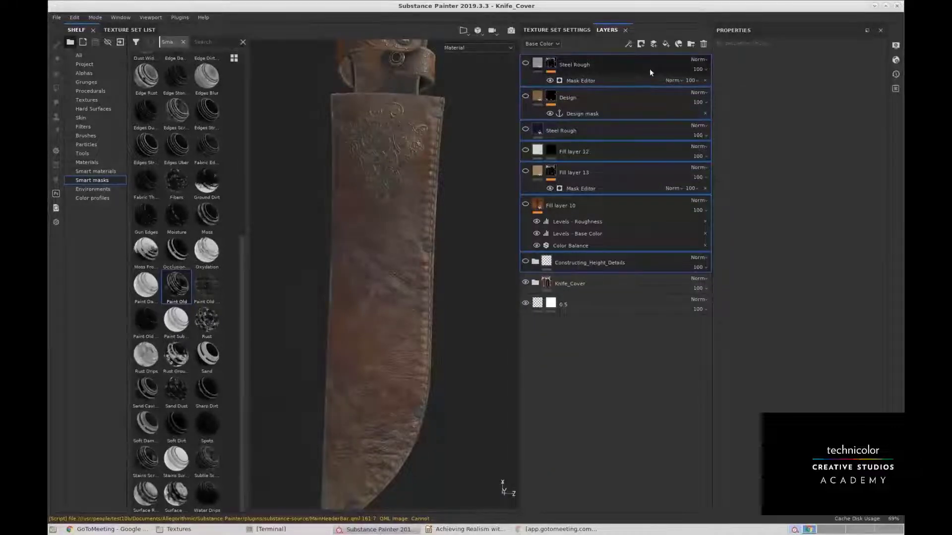
{"action": "key", "text": "ctrl+g"}
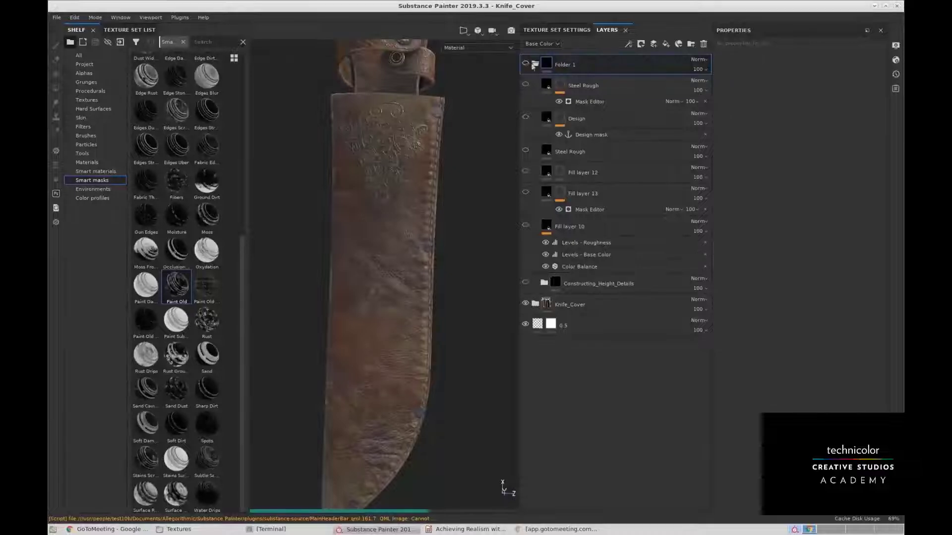
Collapse the new folder, rename it as test and keep it above the Knife_Cover group.
{"action": "left_click", "coordinate": [534, 64]}
{"action": "double_click", "coordinate": [571, 67]}
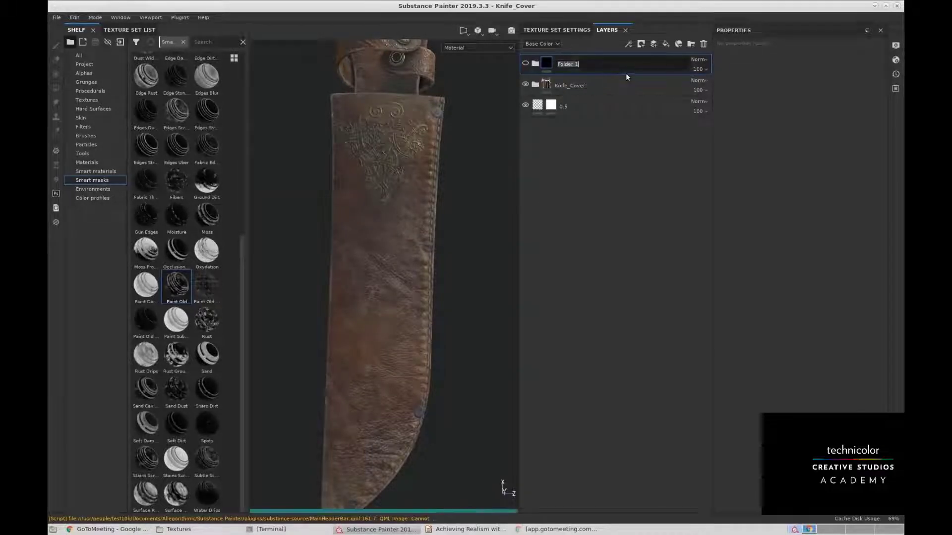
{"action": "type", "text": "test"}
{"action": "key", "text": "Return"}
{"action": "left_click_drag", "start_coordinate": [597, 74], "coordinate": [622, 176]}
{"action": "left_click_drag", "start_coordinate": [582, 113], "coordinate": [608, 62]}
Expand the Knife_Cover group and examine the leather cover's creases, stitching and pins from several angles.
{"action": "left_click", "coordinate": [534, 85]}
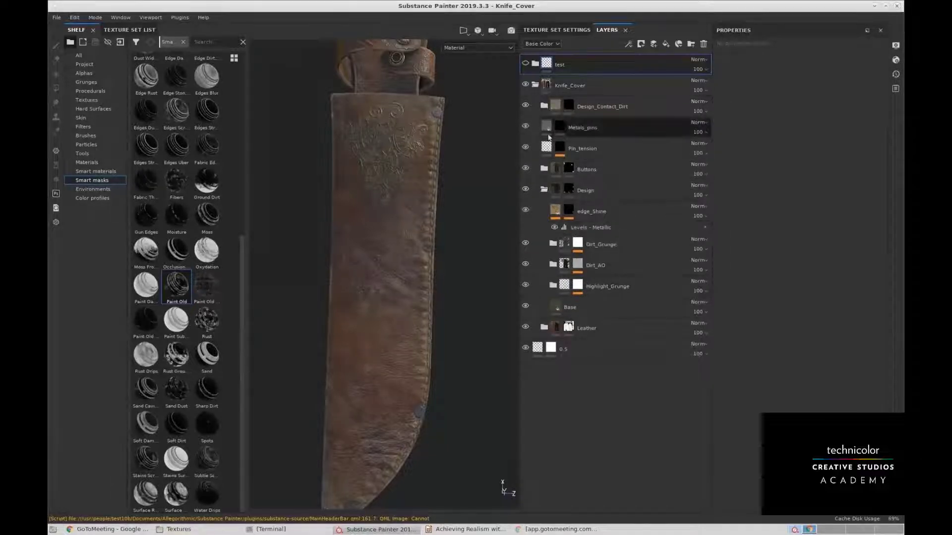
{"action": "middle_click_drag", "start_coordinate": [399, 324], "coordinate": [403, 289]}
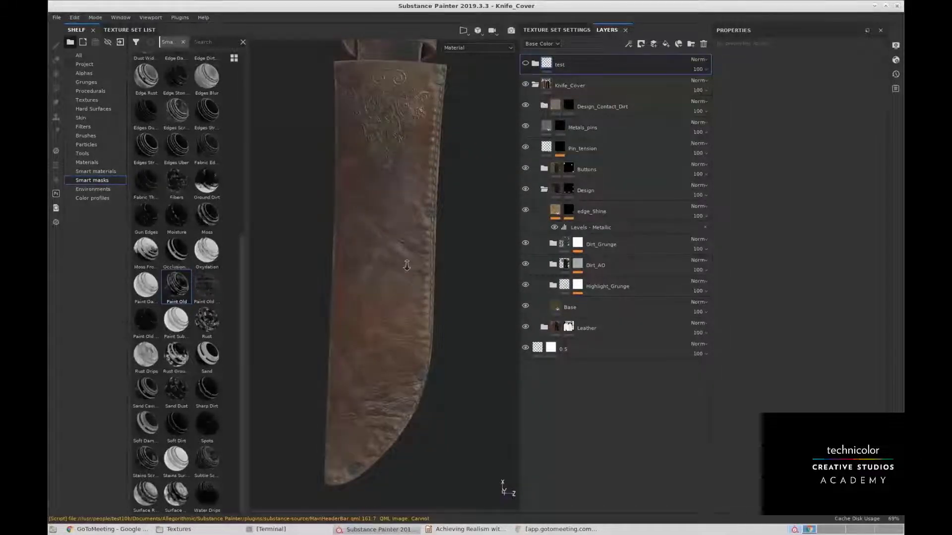
{"action": "right_click_drag", "start_coordinate": [406, 265], "coordinate": [340, 209], "text": "alt"}
{"action": "left_click_drag", "start_coordinate": [360, 248], "coordinate": [412, 262], "text": "alt"}
{"action": "right_click_drag", "start_coordinate": [412, 262], "coordinate": [446, 295], "text": "alt"}
{"action": "left_click_drag", "start_coordinate": [446, 295], "coordinate": [404, 307], "text": "alt"}
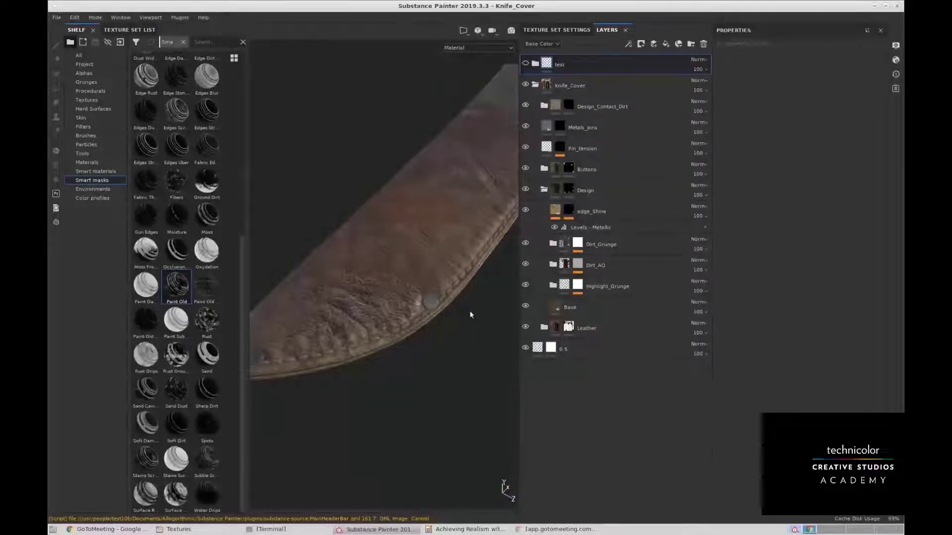
{"action": "left_click_drag", "start_coordinate": [464, 293], "coordinate": [430, 193], "text": "alt"}
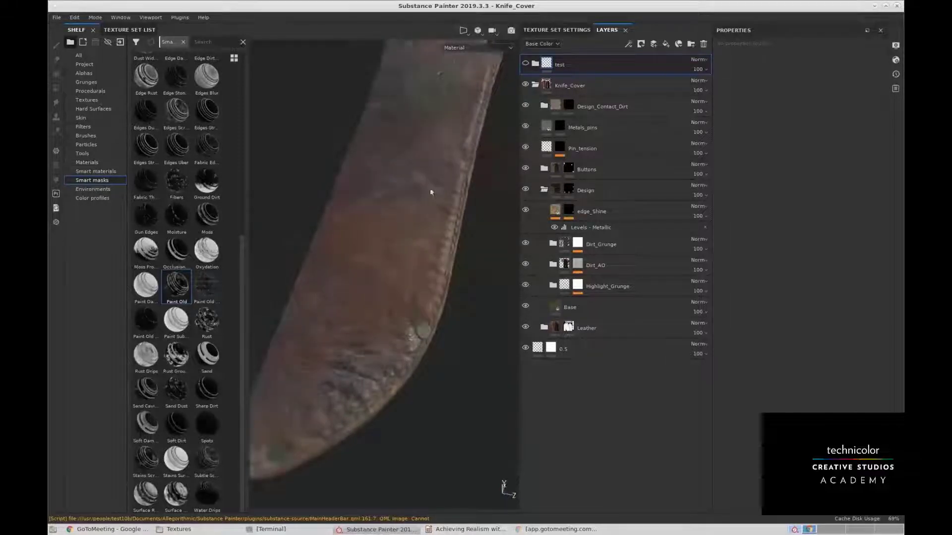
{"action": "right_click_drag", "start_coordinate": [431, 193], "coordinate": [417, 149], "text": "alt"}
{"action": "middle_click_drag", "start_coordinate": [417, 148], "coordinate": [415, 196], "text": "alt"}
Create a smart material from the collapsed Knife_Cover group and show the smart materials in a widened shelf.
{"action": "left_click", "coordinate": [535, 85]}
{"action": "left_click", "coordinate": [605, 84]}
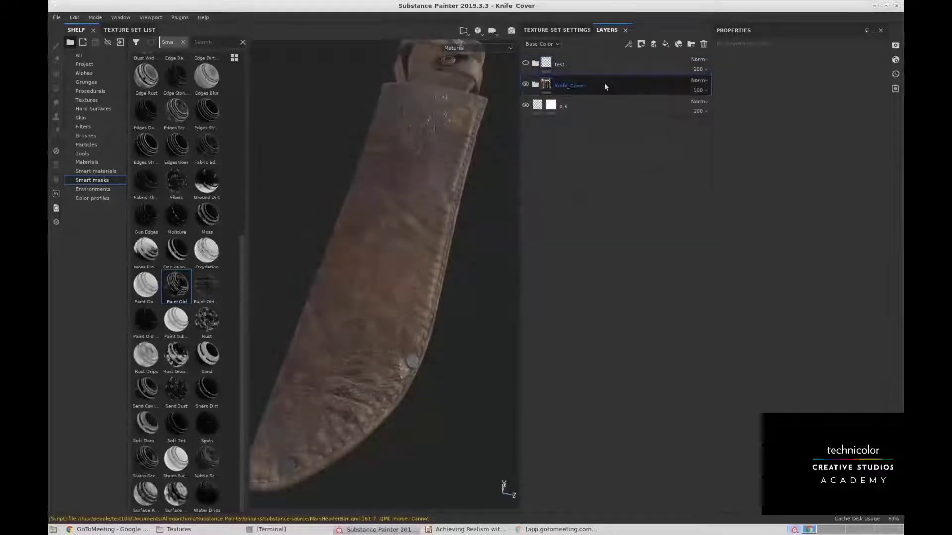
{"action": "right_click", "coordinate": [623, 85]}
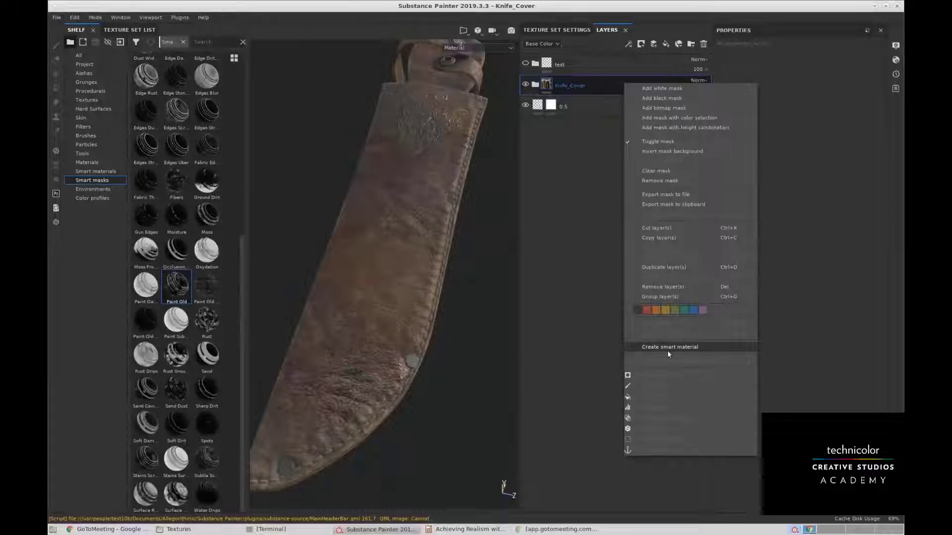
{"action": "left_click", "coordinate": [700, 346]}
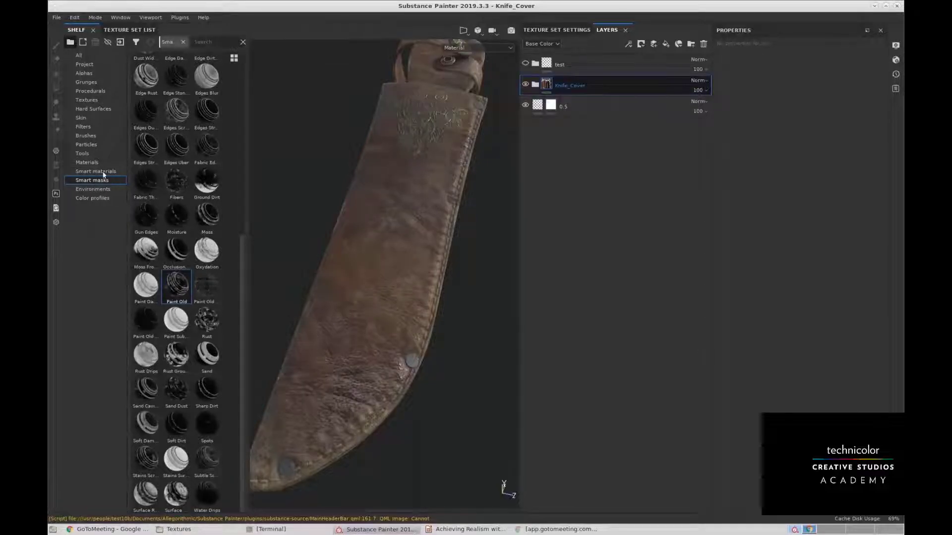
{"action": "left_click", "coordinate": [104, 171]}
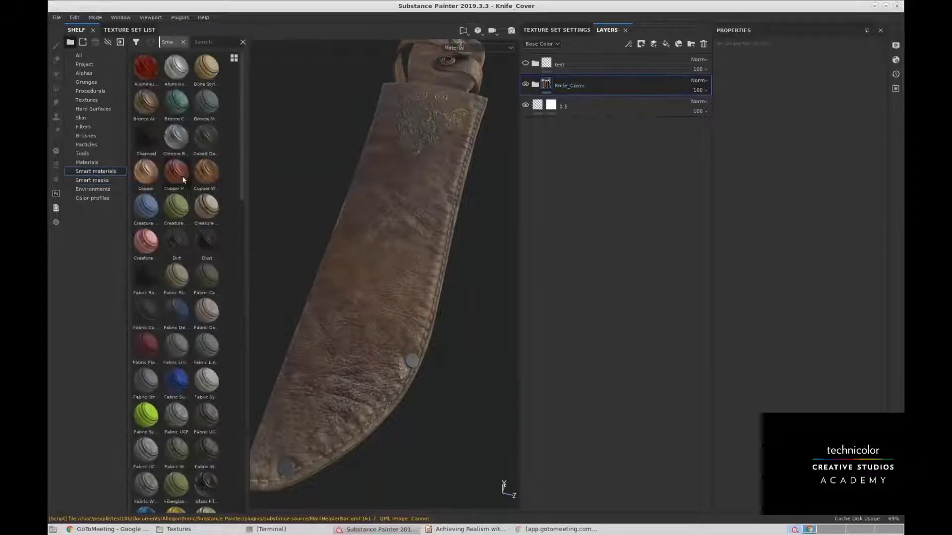
{"action": "left_click_drag", "start_coordinate": [248, 234], "coordinate": [353, 229]}
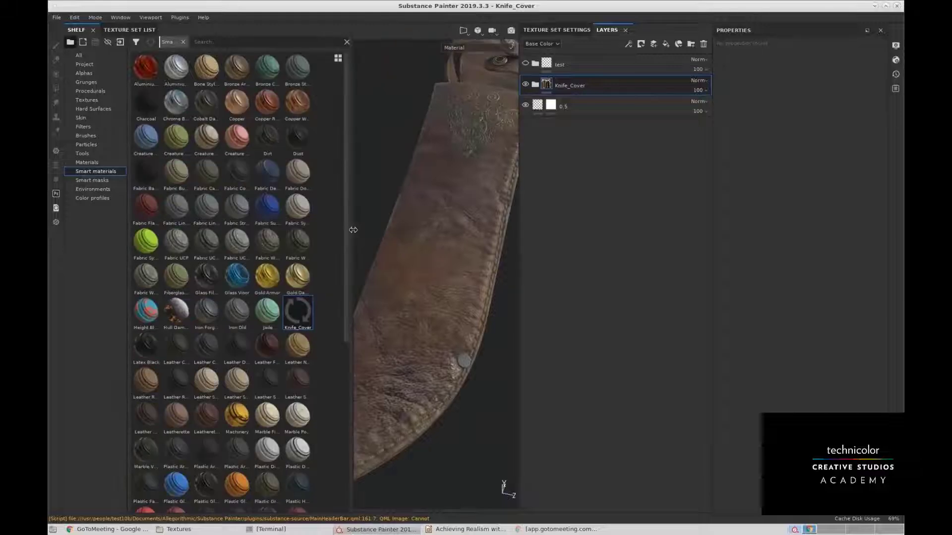
Hide the original Knife_Cover group and apply the Knife_Cover smart material above it in the layer stack.
{"action": "left_click", "coordinate": [525, 84]}
{"action": "middle_click_drag", "start_coordinate": [459, 235], "coordinate": [426, 202]}
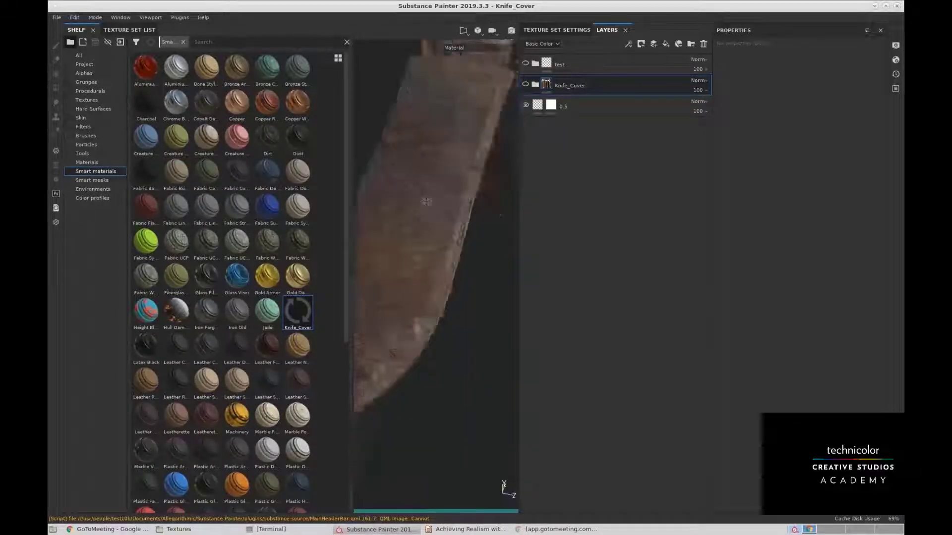
{"action": "left_click_drag", "start_coordinate": [426, 202], "coordinate": [463, 255], "text": "alt"}
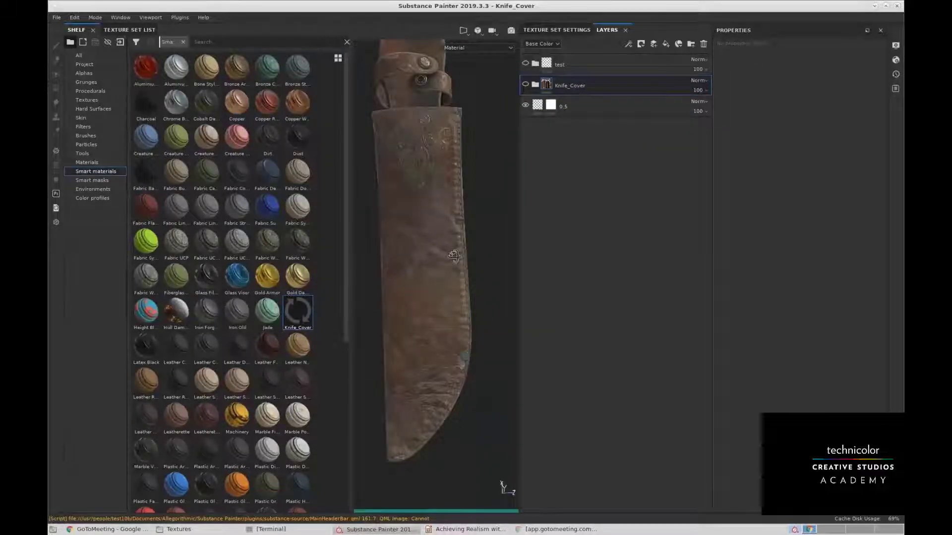
{"action": "left_click_drag", "start_coordinate": [454, 255], "coordinate": [471, 261], "text": "alt"}
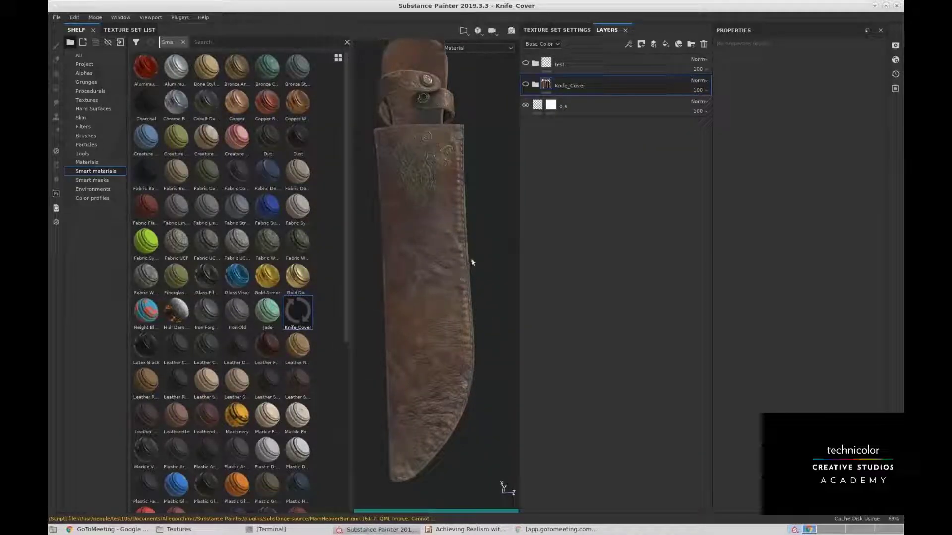
{"action": "left_click_drag", "start_coordinate": [476, 174], "coordinate": [471, 176], "text": "alt"}
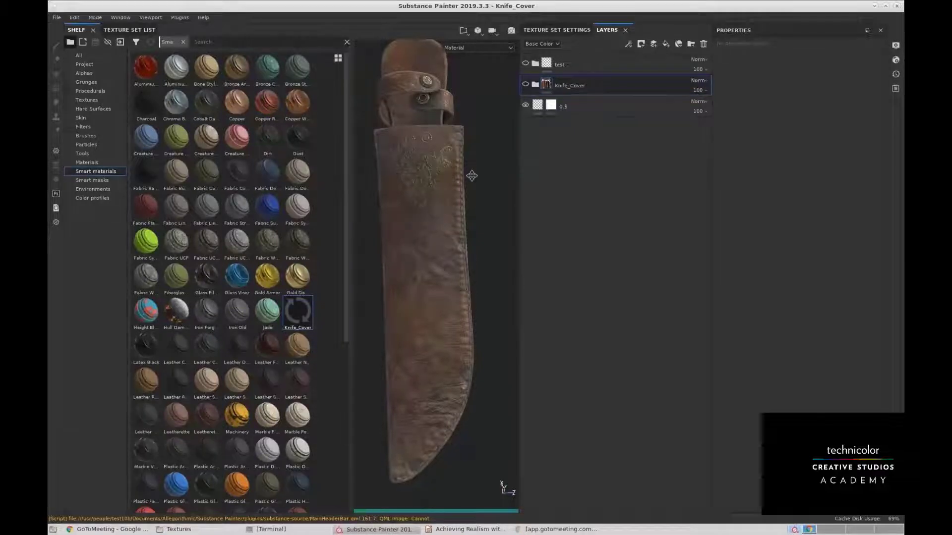
{"action": "middle_click_drag", "start_coordinate": [472, 176], "coordinate": [470, 189], "text": "alt"}
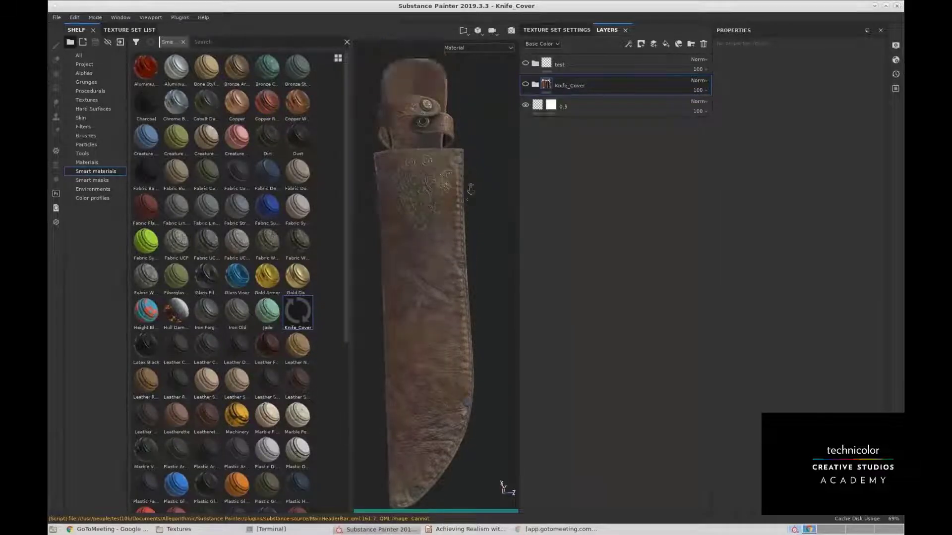
{"action": "right_click_drag", "start_coordinate": [471, 189], "coordinate": [345, 202], "text": "alt"}
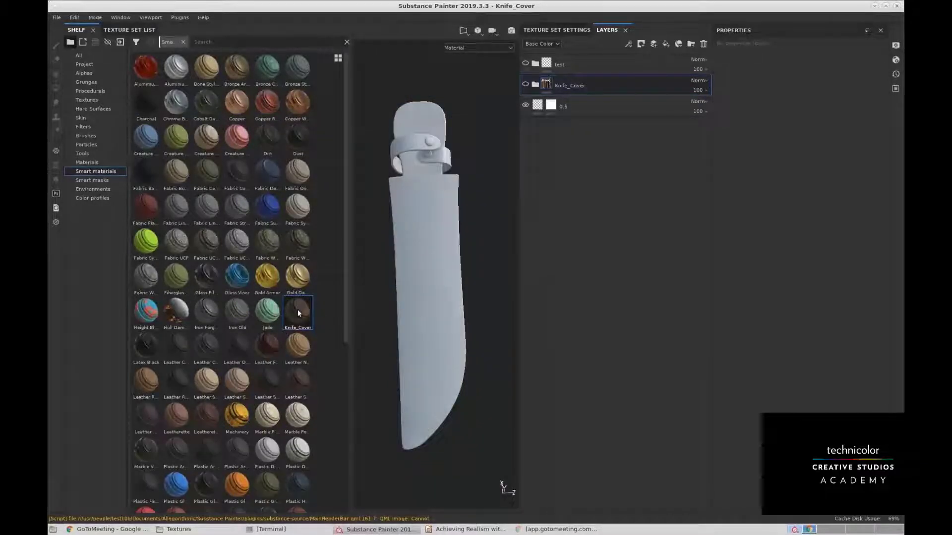
{"action": "left_click_drag", "start_coordinate": [299, 313], "coordinate": [586, 75]}
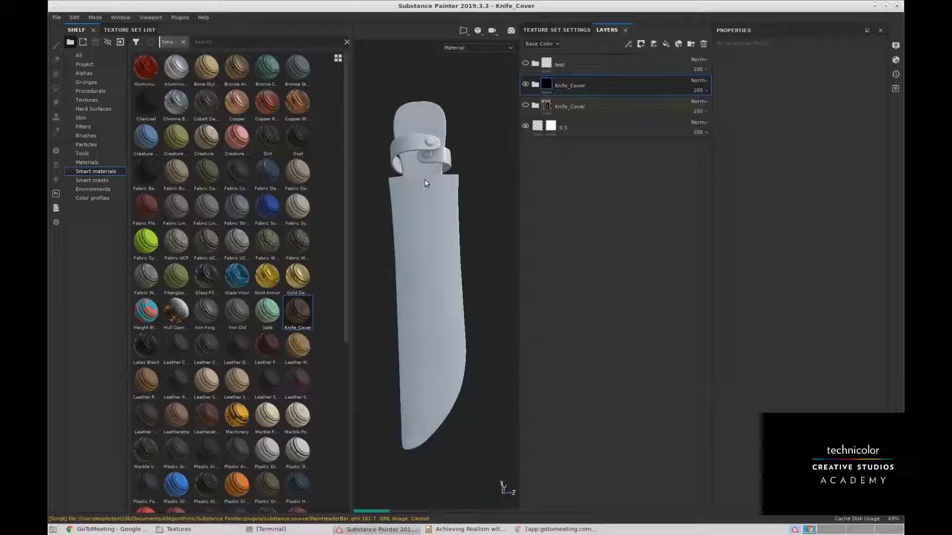
Inspect the cover textured with the Knife_Cover smart material from several angles and distances.
{"action": "mouse_move", "coordinate": [450, 234]}
{"action": "left_mouse_down", "text": "alt"}
{"action": "mouse_move", "coordinate": [433, 229]}
{"action": "mouse_move", "coordinate": [444, 221]}
{"action": "left_mouse_up", "text": "alt"}
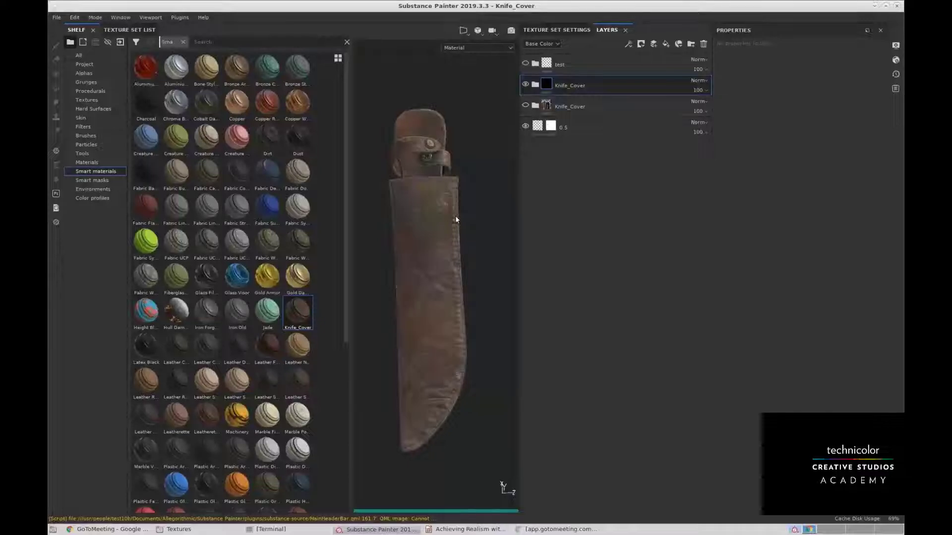
{"action": "left_click_drag", "start_coordinate": [455, 219], "coordinate": [450, 225], "text": "alt"}
{"action": "mouse_move", "coordinate": [450, 225]}
{"action": "right_mouse_down", "text": "alt"}
{"action": "mouse_move", "coordinate": [453, 259]}
{"action": "mouse_move", "coordinate": [438, 213]}
{"action": "right_mouse_up", "text": "alt"}
{"action": "left_click_drag", "start_coordinate": [438, 211], "coordinate": [432, 347], "text": "alt"}
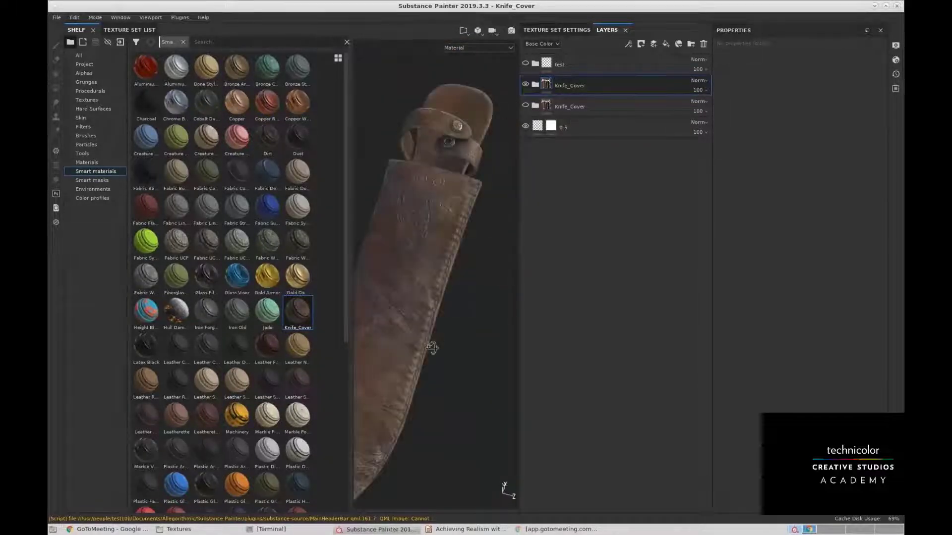
{"action": "middle_click_drag", "start_coordinate": [431, 347], "coordinate": [444, 274], "text": "alt"}
{"action": "left_click_drag", "start_coordinate": [444, 274], "coordinate": [424, 283], "text": "alt"}
{"action": "middle_click_drag", "start_coordinate": [424, 282], "coordinate": [438, 232], "text": "alt"}
{"action": "right_click_drag", "start_coordinate": [438, 232], "coordinate": [459, 245], "text": "alt"}
{"action": "mouse_move", "coordinate": [459, 246]}
{"action": "left_mouse_down", "text": "alt"}
{"action": "mouse_move", "coordinate": [461, 272]}
{"action": "mouse_move", "coordinate": [478, 244]}
{"action": "mouse_move", "coordinate": [428, 240]}
{"action": "mouse_move", "coordinate": [439, 205]}
{"action": "mouse_move", "coordinate": [407, 223]}
{"action": "mouse_move", "coordinate": [450, 242]}
{"action": "mouse_move", "coordinate": [439, 253]}
{"action": "mouse_move", "coordinate": [439, 203]}
{"action": "mouse_move", "coordinate": [465, 272]}
{"action": "mouse_move", "coordinate": [447, 241]}
{"action": "mouse_move", "coordinate": [462, 300]}
{"action": "mouse_move", "coordinate": [424, 310]}
{"action": "mouse_move", "coordinate": [435, 130]}
{"action": "mouse_move", "coordinate": [454, 246]}
{"action": "mouse_move", "coordinate": [440, 231]}
{"action": "mouse_move", "coordinate": [452, 229]}
{"action": "left_mouse_up", "text": "alt"}
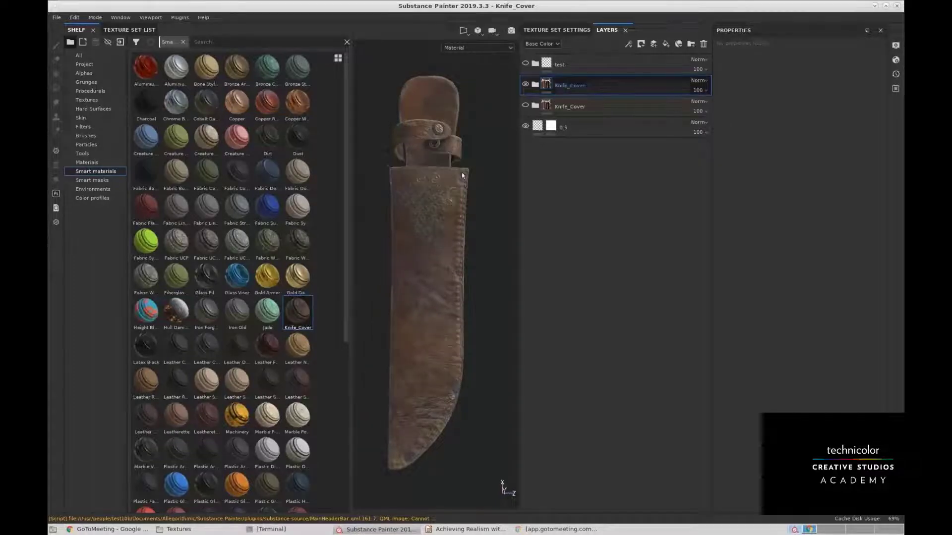
{"action": "left_click_drag", "start_coordinate": [462, 176], "coordinate": [448, 179], "text": "alt"}
{"action": "middle_click_drag", "start_coordinate": [448, 178], "coordinate": [437, 167], "text": "alt"}
{"action": "right_click_drag", "start_coordinate": [437, 166], "coordinate": [512, 231], "text": "alt"}
{"action": "middle_click_drag", "start_coordinate": [474, 211], "coordinate": [474, 192], "text": "alt"}
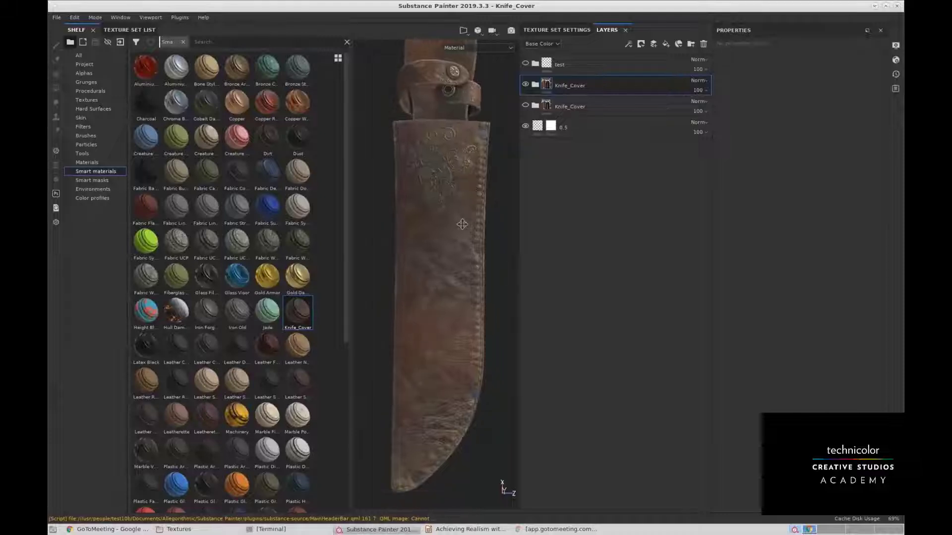
{"action": "middle_click_drag", "start_coordinate": [461, 231], "coordinate": [461, 260], "text": "alt"}
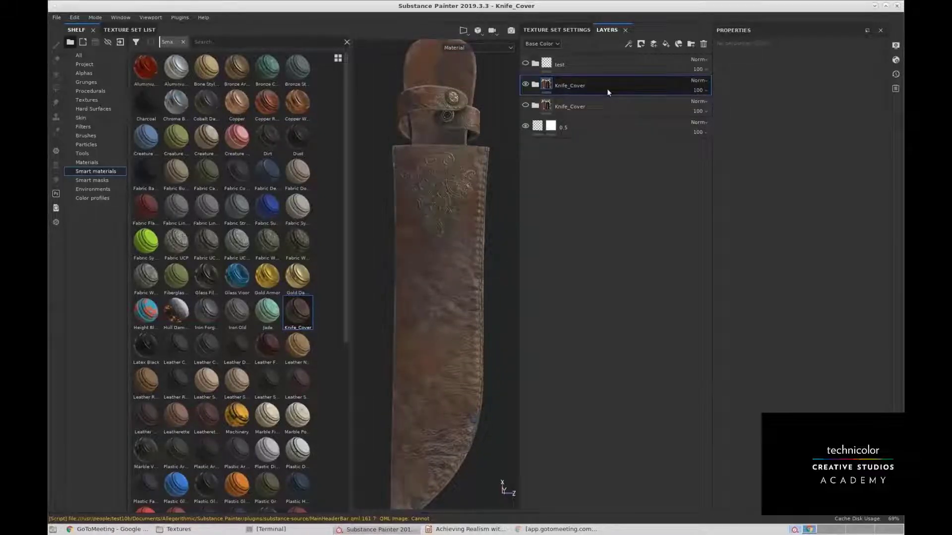
Delete the added Knife_Cover smart material group and show the original Knife_Cover group on the model again.
{"action": "key", "text": "Delete"}
{"action": "left_click", "coordinate": [525, 84]}
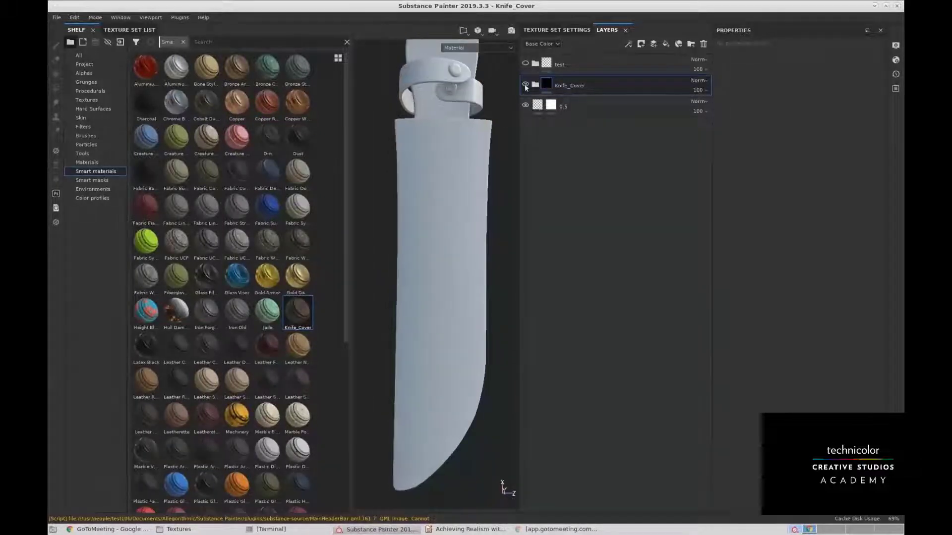
{"action": "middle_click_drag", "start_coordinate": [437, 186], "coordinate": [436, 218], "text": "alt"}
{"action": "scroll", "coordinate": [437, 219], "scroll_direction": "down", "scroll_amount": 2}
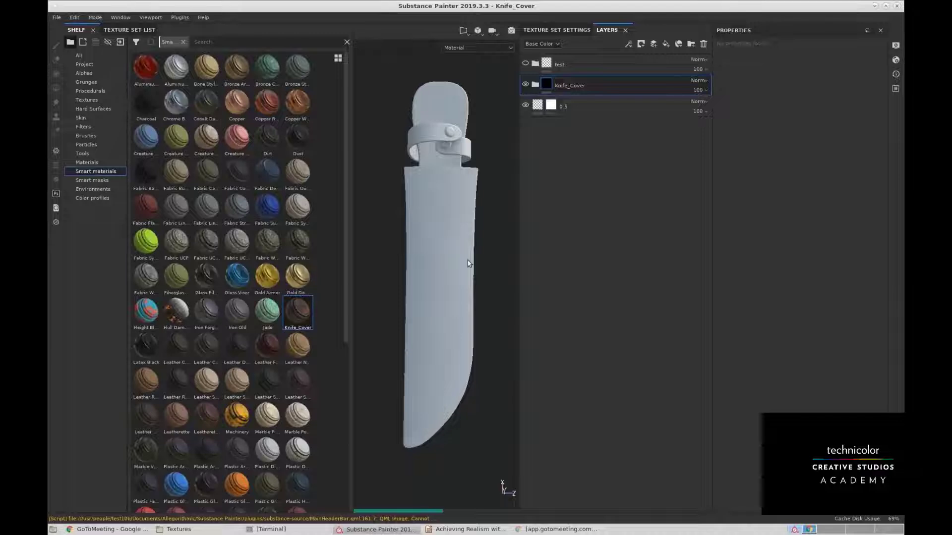
{"action": "middle_click_drag", "start_coordinate": [445, 216], "coordinate": [434, 291], "text": "alt"}
{"action": "scroll", "coordinate": [441, 183], "scroll_direction": "up", "scroll_amount": 3}
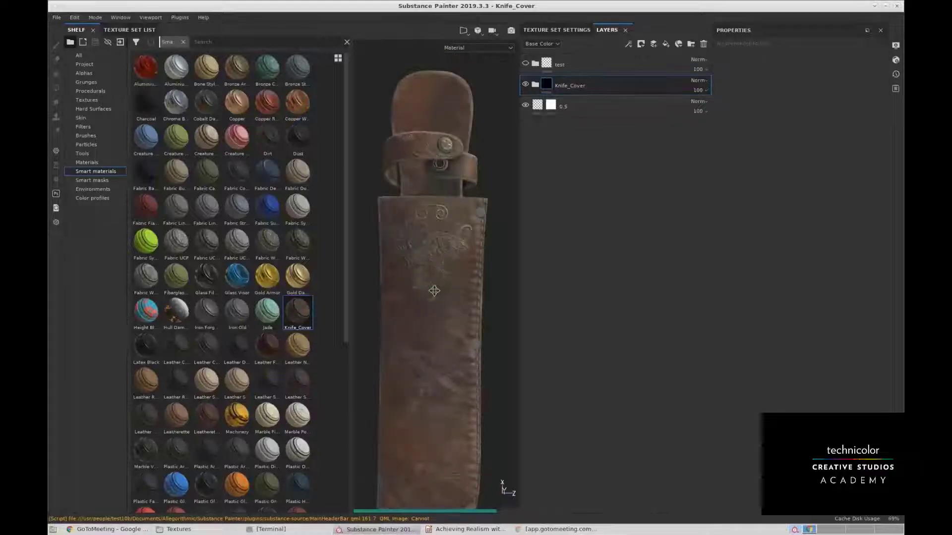
{"action": "mouse_move", "coordinate": [434, 291]}
{"action": "right_mouse_down", "text": "alt"}
{"action": "mouse_move", "coordinate": [485, 314]}
{"action": "mouse_move", "coordinate": [436, 302]}
{"action": "right_mouse_up", "text": "alt"}
{"action": "middle_click_drag", "start_coordinate": [431, 322], "coordinate": [431, 227], "text": "alt"}
{"action": "left_click_drag", "start_coordinate": [431, 227], "coordinate": [456, 294], "text": "alt"}
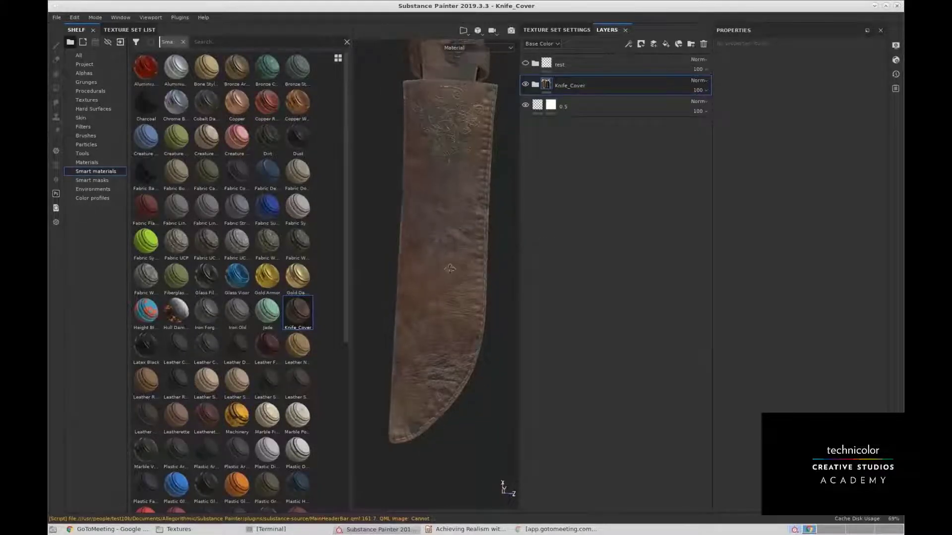
Expand the Knife_Cover group and rearrange the workspace with Properties docked above the layers and a wider viewport.
{"action": "left_click", "coordinate": [535, 85]}
{"action": "left_click_drag", "start_coordinate": [353, 255], "coordinate": [211, 247]}
{"action": "left_click_drag", "start_coordinate": [822, 32], "coordinate": [690, 84]}
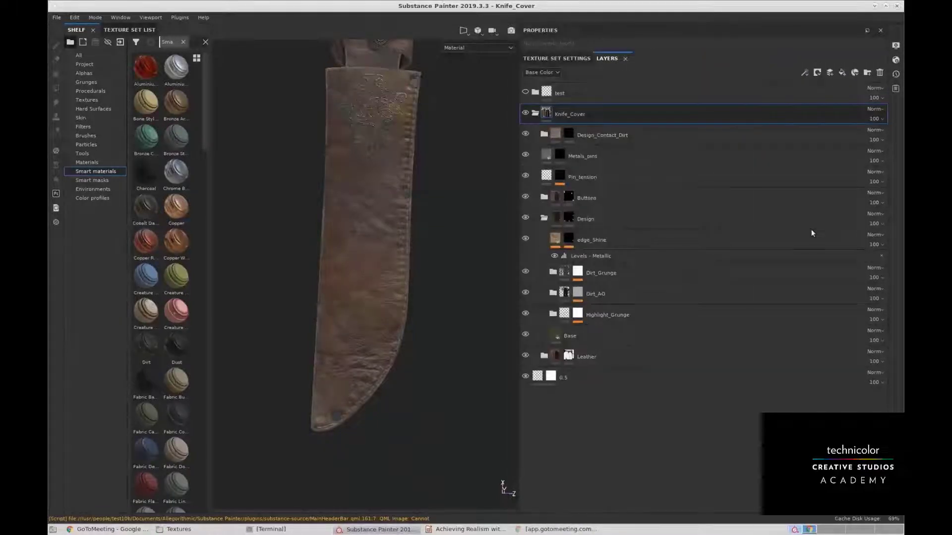
{"action": "left_click", "coordinate": [524, 239]}
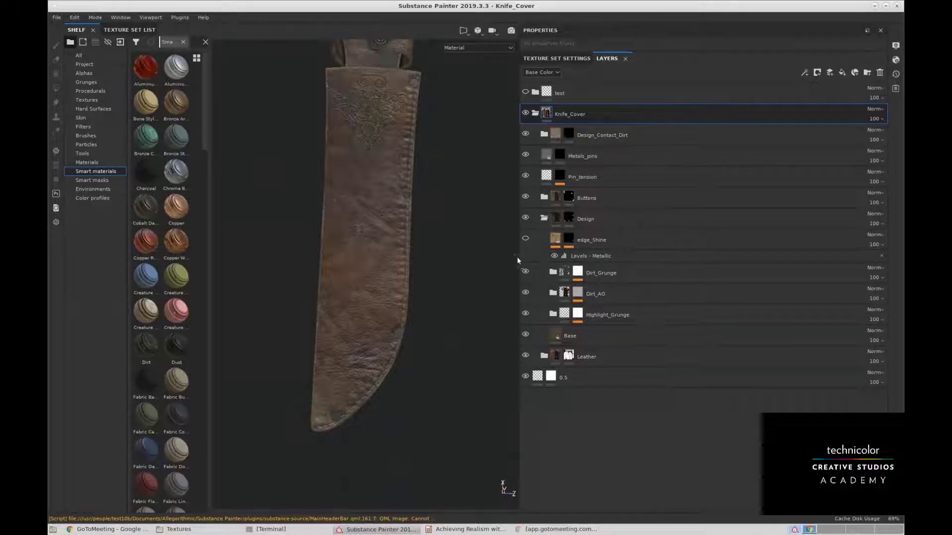
{"action": "left_click_drag", "start_coordinate": [519, 254], "coordinate": [766, 253]}
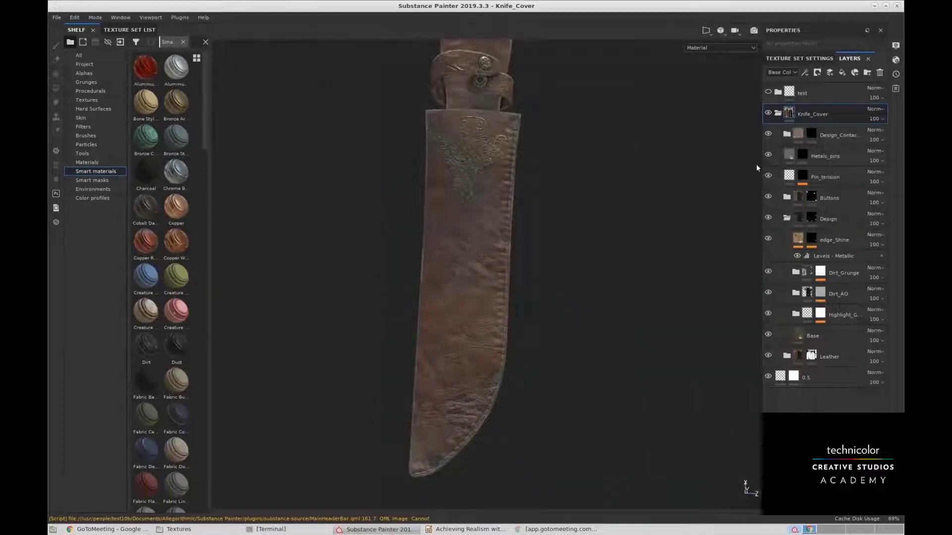
{"action": "left_click_drag", "start_coordinate": [762, 168], "coordinate": [701, 160]}
Hide Design_Contact_Dirt, Metals_pins, Pin_tension, Buttons and Design inside the Knife_Cover group, and collapse the Design group.
{"action": "left_click_drag", "start_coordinate": [501, 173], "coordinate": [520, 287], "text": "alt"}
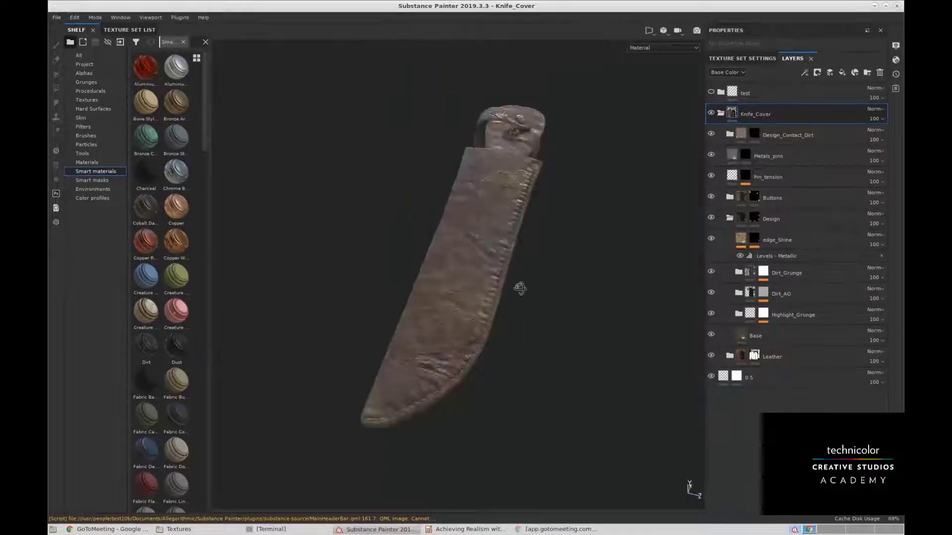
{"action": "left_click", "coordinate": [710, 133]}
{"action": "left_click", "coordinate": [711, 154]}
{"action": "left_click", "coordinate": [711, 176]}
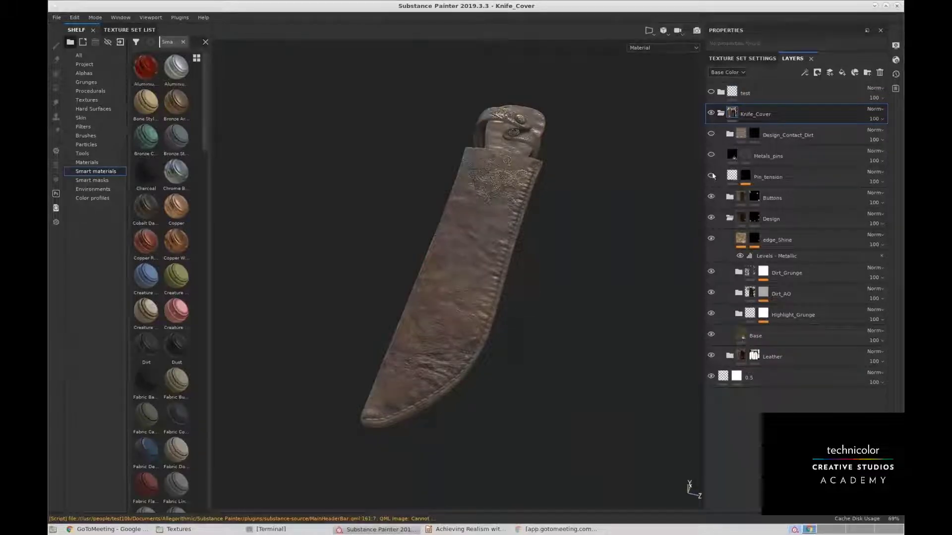
{"action": "left_click", "coordinate": [711, 197]}
{"action": "left_click", "coordinate": [710, 239]}
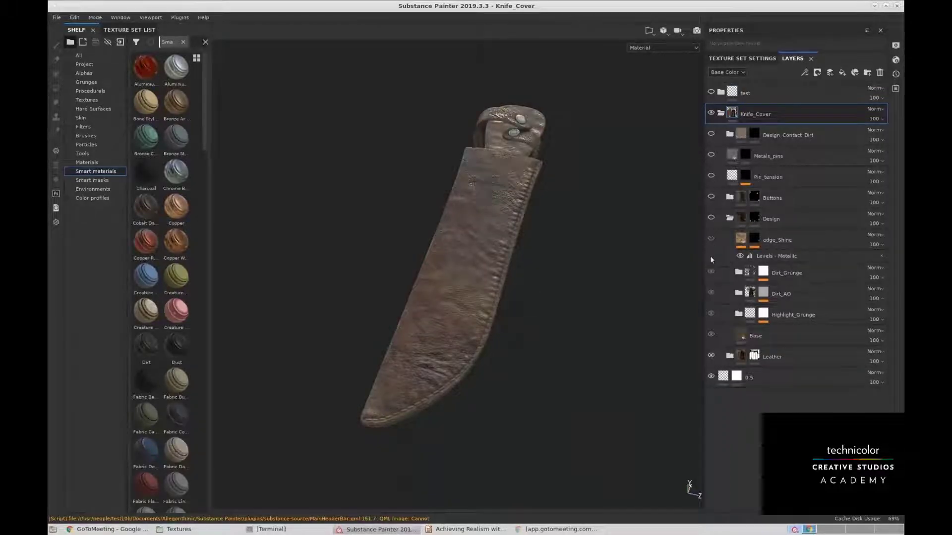
{"action": "left_click", "coordinate": [711, 273]}
{"action": "left_click", "coordinate": [733, 216]}
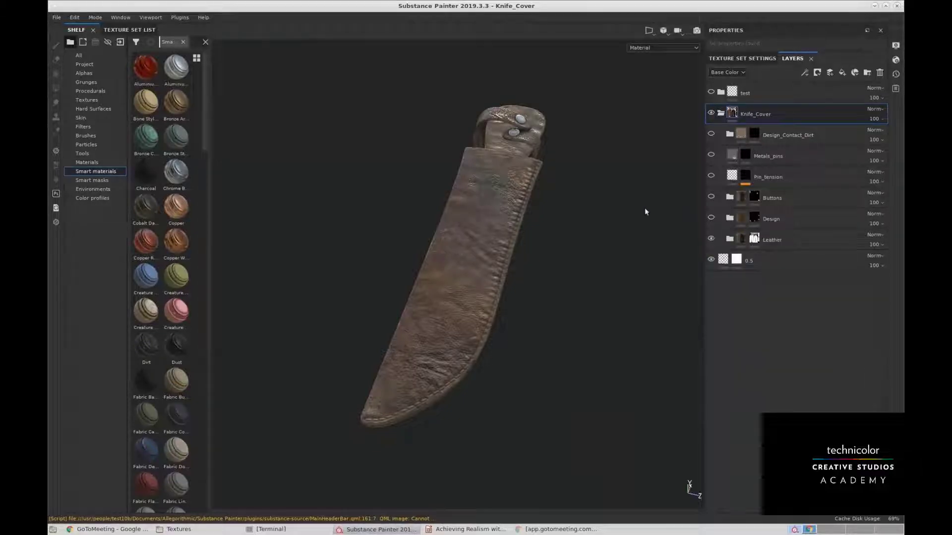
Expand the Leather group and review its layer stack from Stitch_tension down to the leather variation layers.
{"action": "middle_click_drag", "start_coordinate": [525, 233], "coordinate": [536, 263], "text": "alt"}
{"action": "left_click_drag", "start_coordinate": [535, 264], "coordinate": [569, 249], "text": "alt"}
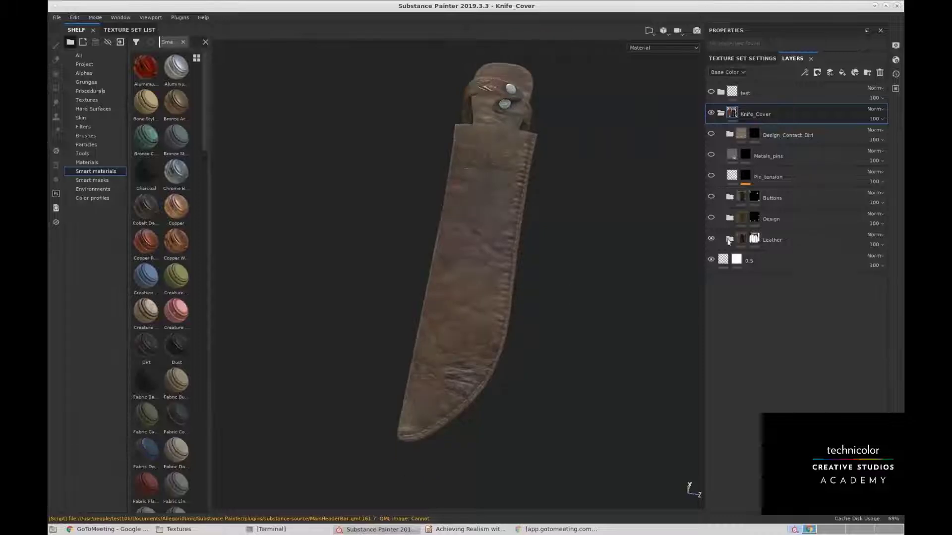
{"action": "left_click", "coordinate": [730, 239]}
{"action": "scroll", "coordinate": [794, 356], "scroll_direction": "down", "scroll_amount": 3}
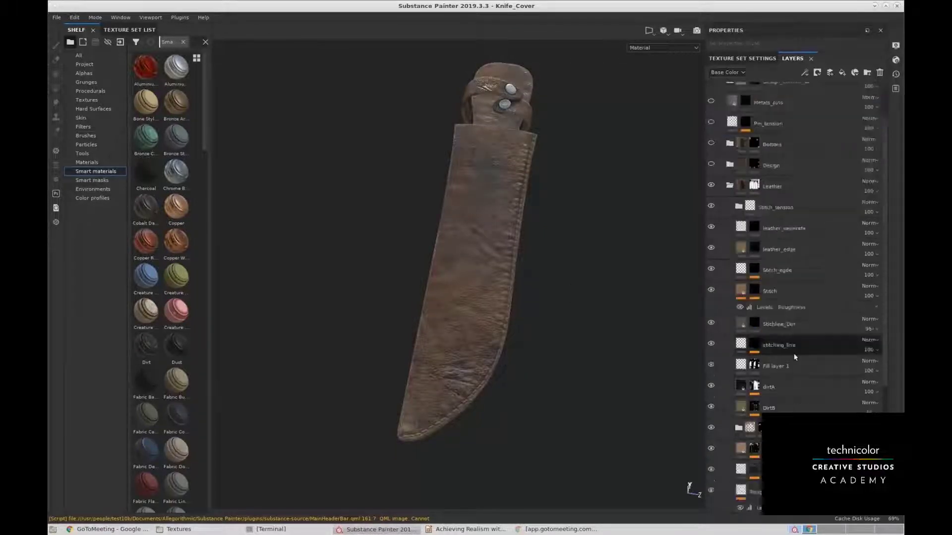
{"action": "scroll", "coordinate": [793, 357], "scroll_direction": "down", "scroll_amount": 4}
{"action": "scroll", "coordinate": [792, 355], "scroll_direction": "up", "scroll_amount": 4}
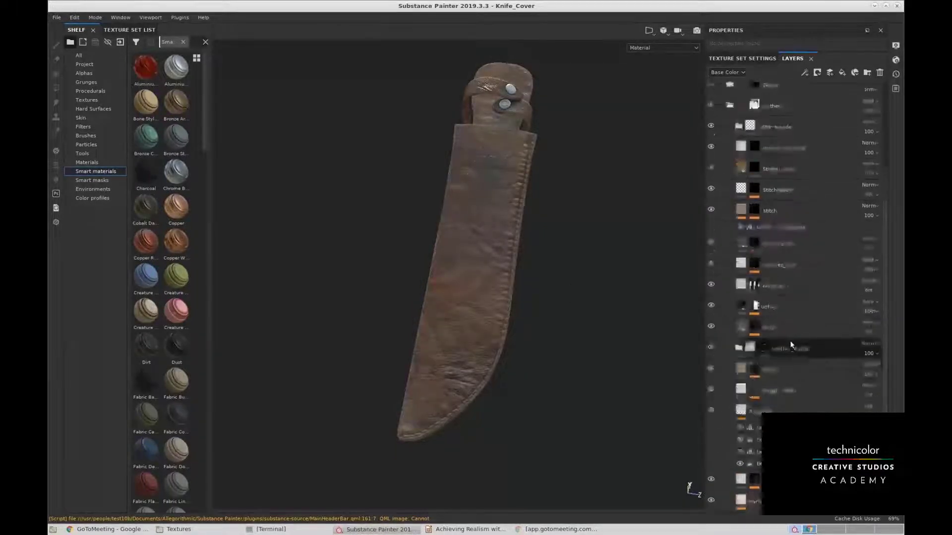
{"action": "left_click", "coordinate": [729, 159]}
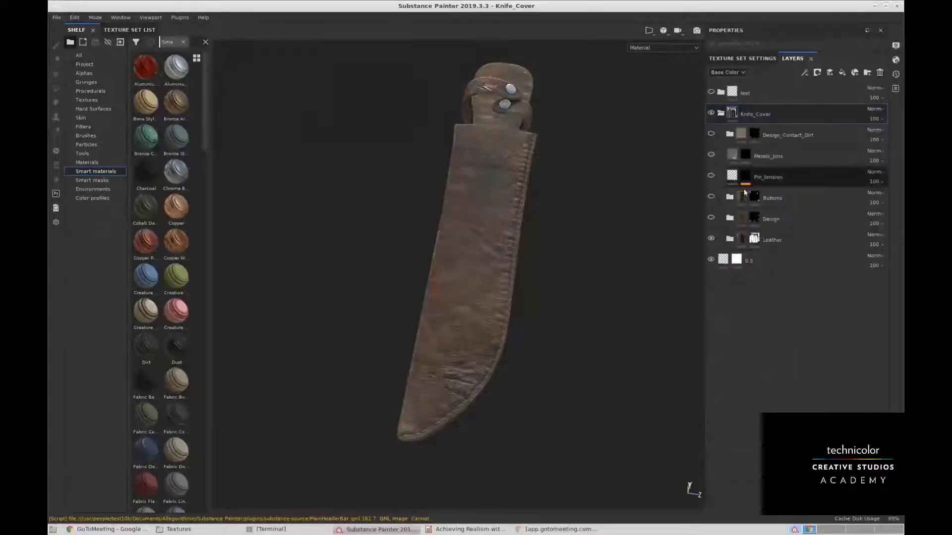
{"action": "left_click", "coordinate": [731, 239]}
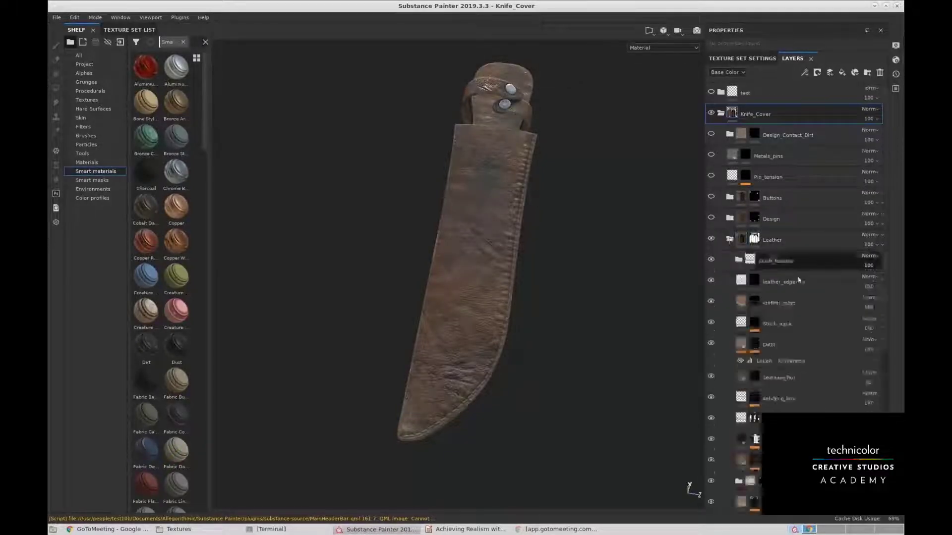
{"action": "scroll", "coordinate": [751, 281], "scroll_direction": "down", "scroll_amount": 1}
{"action": "scroll", "coordinate": [751, 281], "scroll_direction": "down", "scroll_amount": 5}
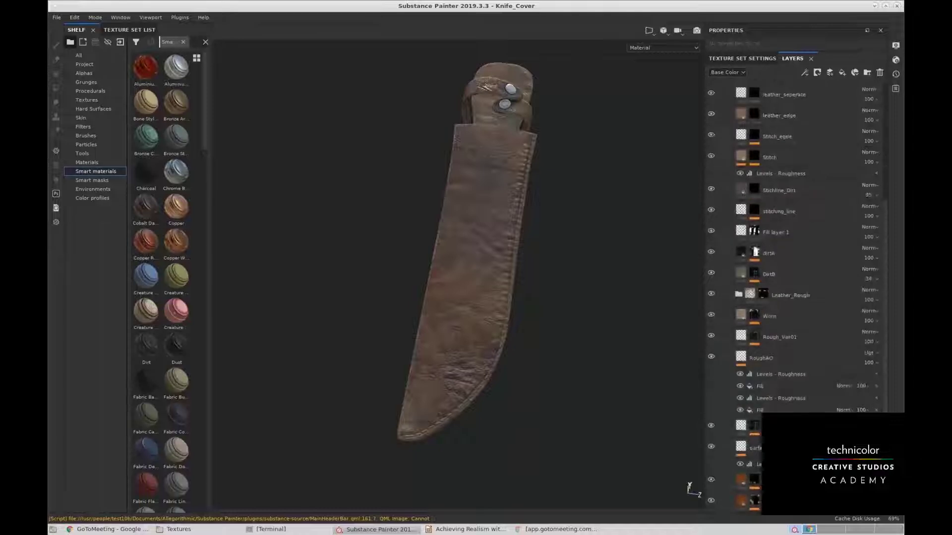
{"action": "scroll", "coordinate": [789, 337], "scroll_direction": "up", "scroll_amount": 5}
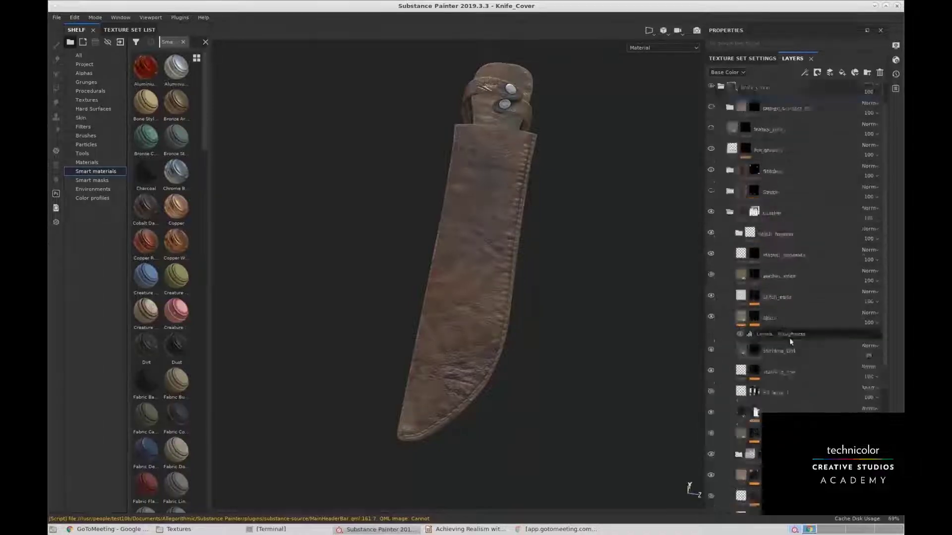
Hide the Leather group's upper layers one by one, from Stitch_tension through the stitch layers and Fill layer 1 down to dirtA.
{"action": "left_click", "coordinate": [711, 232]}
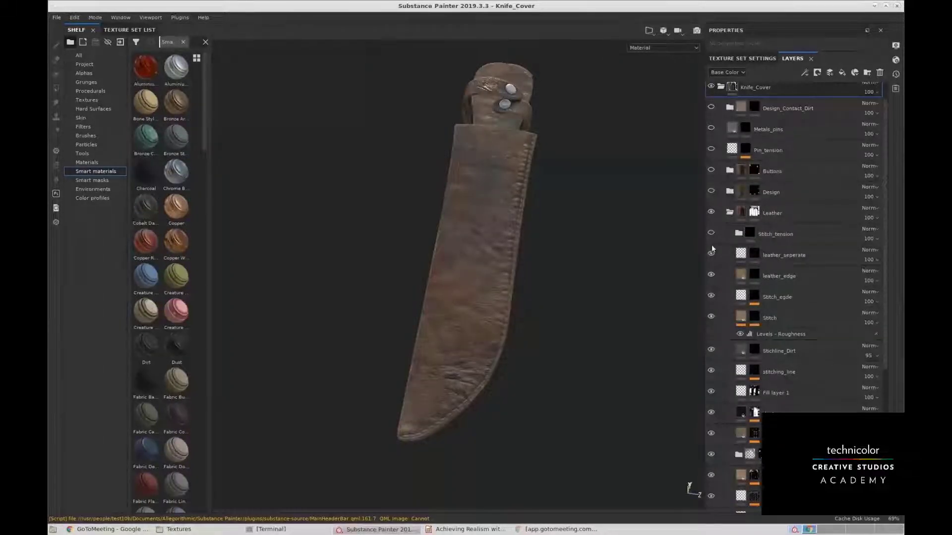
{"action": "left_click", "coordinate": [710, 254]}
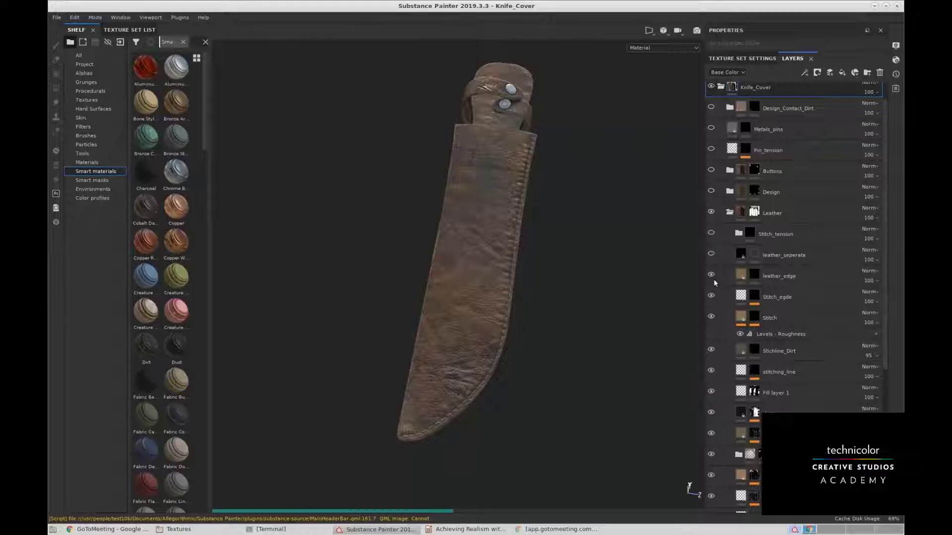
{"action": "left_click", "coordinate": [711, 275]}
{"action": "left_click", "coordinate": [711, 295]}
{"action": "left_click", "coordinate": [711, 316]}
{"action": "left_click", "coordinate": [711, 349]}
{"action": "left_click", "coordinate": [710, 370]}
{"action": "left_click", "coordinate": [711, 393]}
{"action": "left_click", "coordinate": [710, 413]}
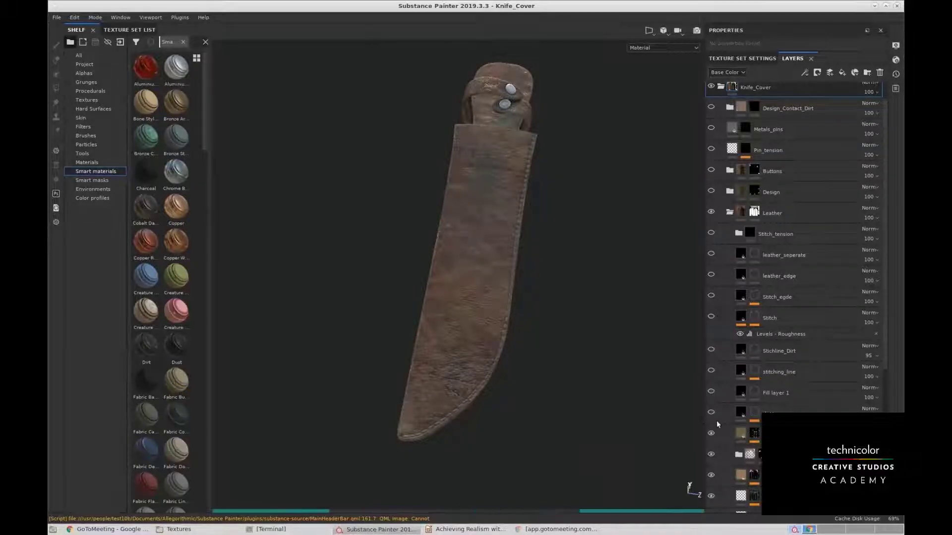
Continue hiding the Leather layers from DirtB, Leather_Rough and Worn down through the roughness layers, surface_bumps and both LeatherVar layers.
{"action": "scroll", "coordinate": [716, 420], "scroll_direction": "down", "scroll_amount": 3}
{"action": "left_click", "coordinate": [711, 353]}
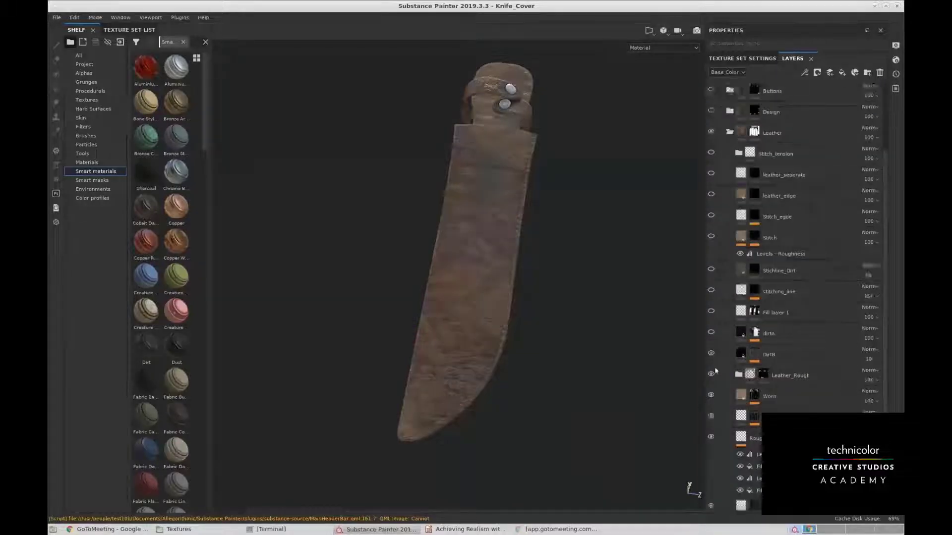
{"action": "left_click", "coordinate": [711, 374]}
{"action": "left_click", "coordinate": [710, 396]}
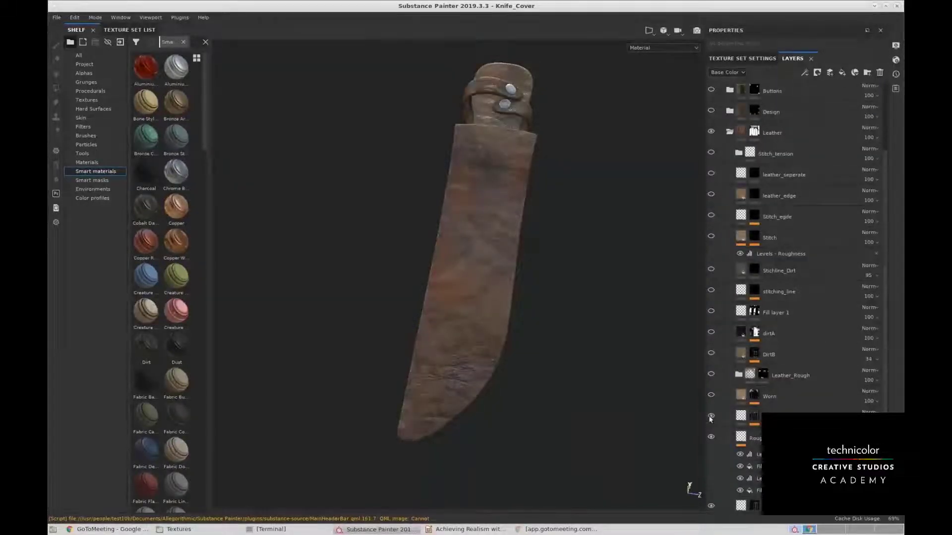
{"action": "scroll", "coordinate": [711, 419], "scroll_direction": "down", "scroll_amount": 4}
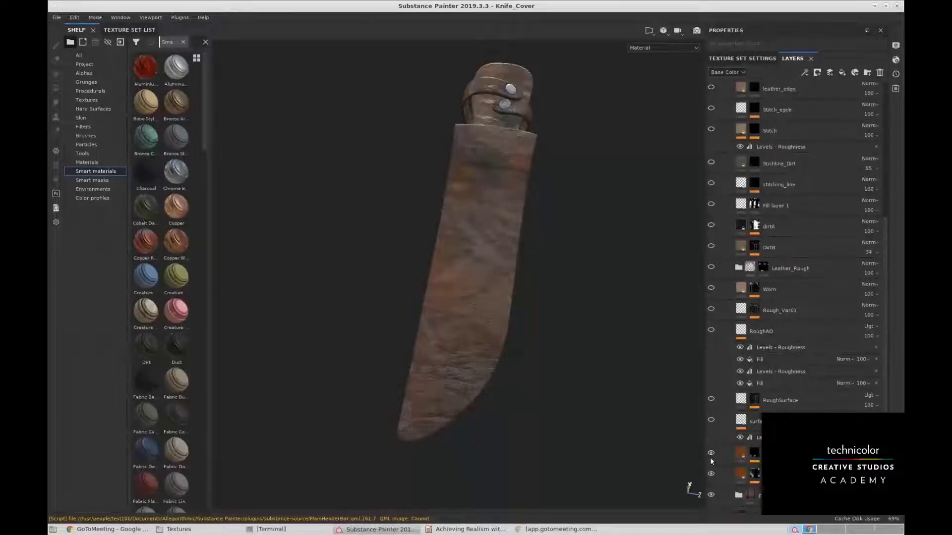
{"action": "left_click", "coordinate": [712, 474]}
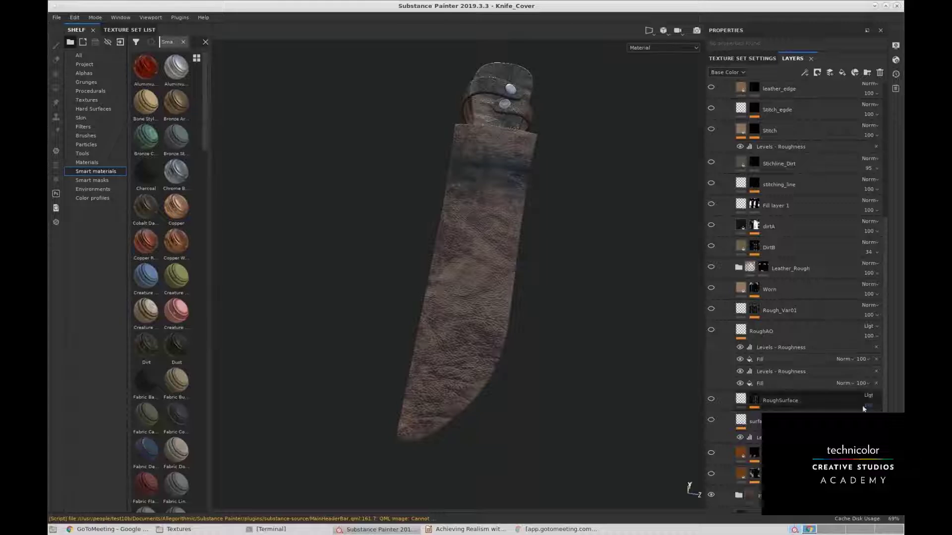
Expand the From_projection group and compare the cover with the group hidden and shown, viewing it from another angle.
{"action": "scroll", "coordinate": [888, 405], "scroll_direction": "down", "scroll_amount": 2}
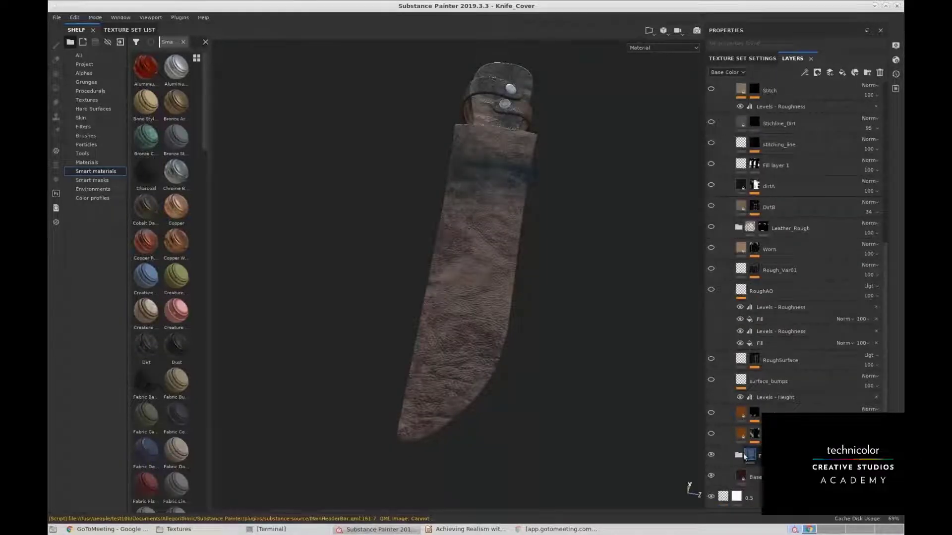
{"action": "left_click", "coordinate": [743, 455]}
{"action": "scroll", "coordinate": [736, 421], "scroll_direction": "down", "scroll_amount": 1}
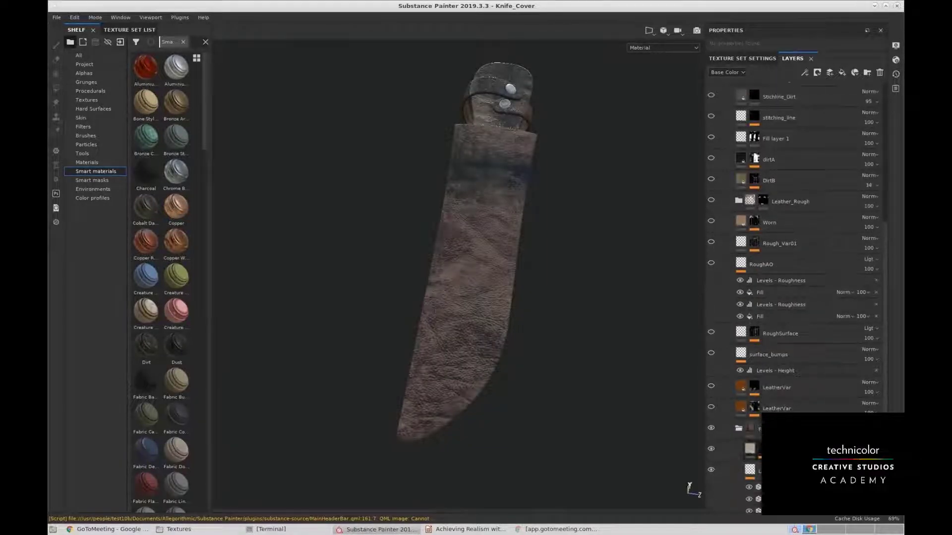
{"action": "left_click", "coordinate": [711, 428]}
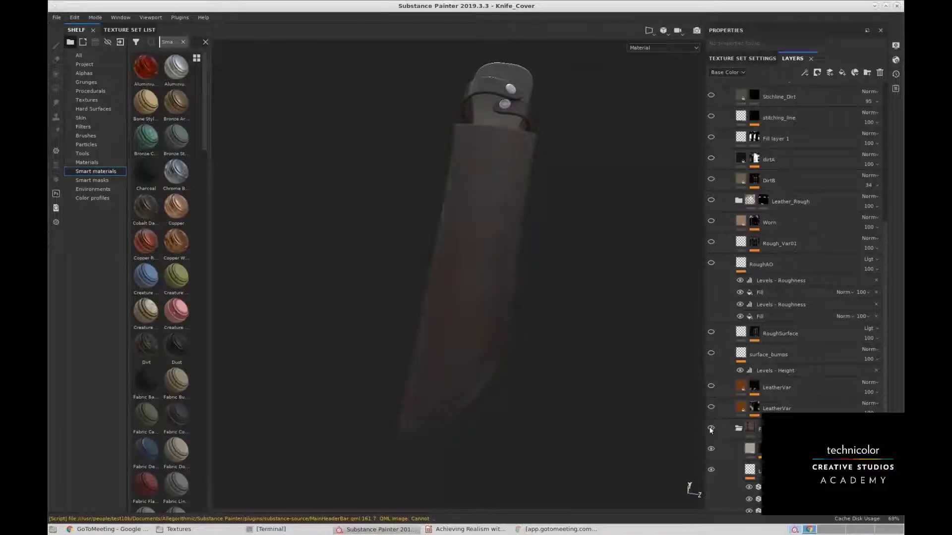
{"action": "left_click", "coordinate": [710, 429]}
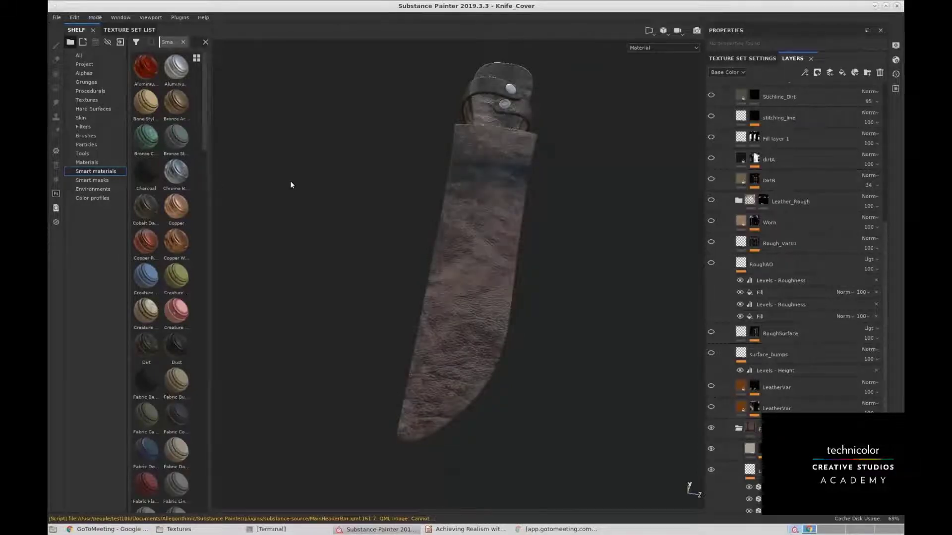
{"action": "left_click_drag", "start_coordinate": [503, 237], "coordinate": [524, 303], "text": "alt"}
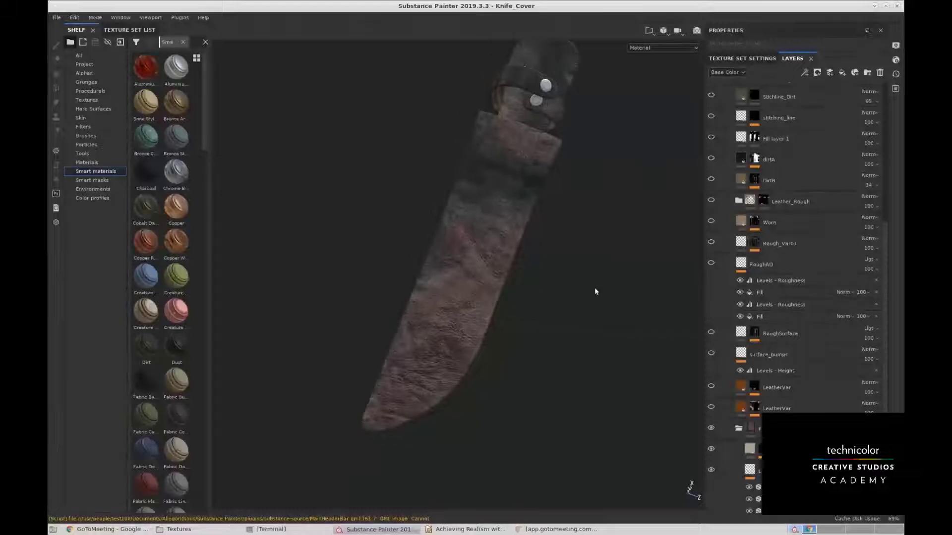
{"action": "scroll", "coordinate": [814, 382], "scroll_direction": "down", "scroll_amount": 1}
{"action": "scroll", "coordinate": [739, 321], "scroll_direction": "up", "scroll_amount": 2}
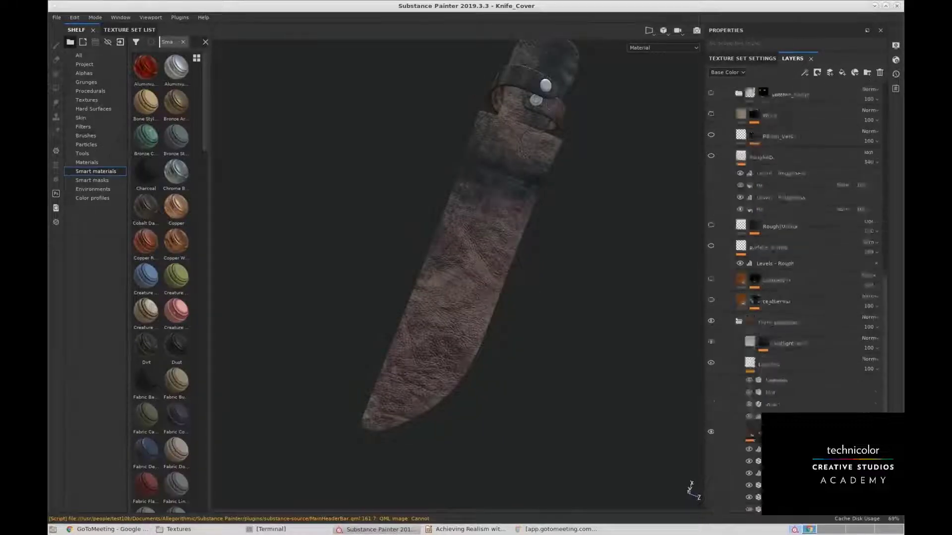
Straighten the view of the cover and switch the viewport to the split 3D/2D layout.
{"action": "left_click_drag", "start_coordinate": [549, 281], "coordinate": [653, 85], "text": "alt"}
{"action": "left_click", "coordinate": [648, 30]}
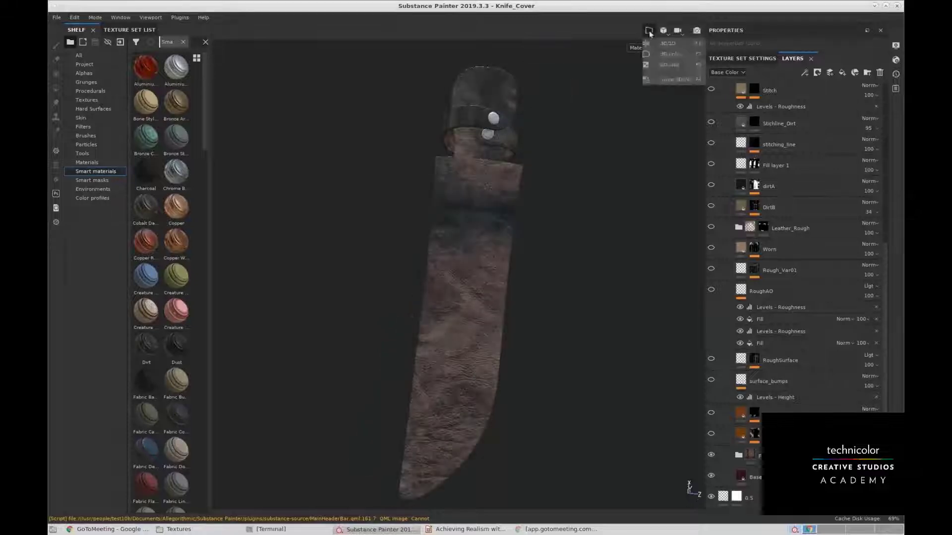
{"action": "left_click", "coordinate": [669, 43]}
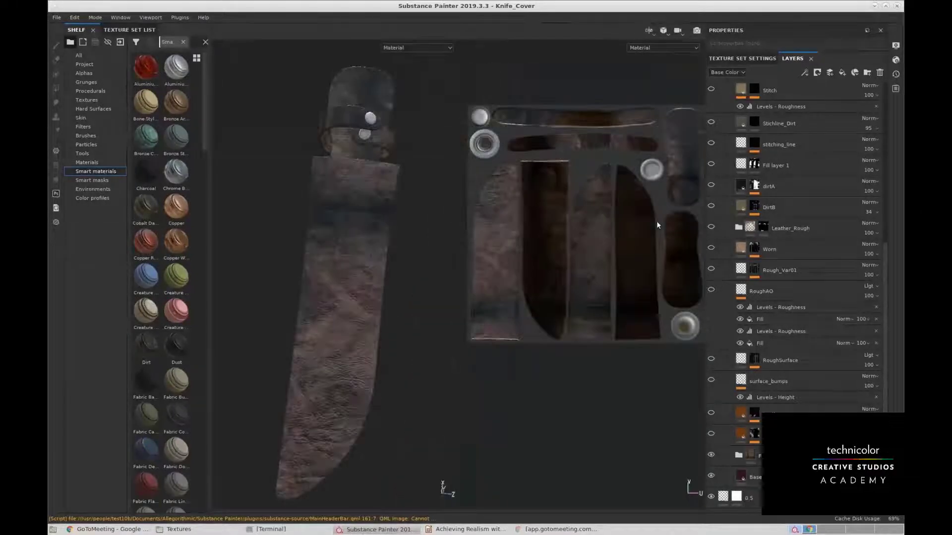
Expand the From_projection group again and select its LeatherCracks fill layer to show its properties.
{"action": "left_click", "coordinate": [747, 460]}
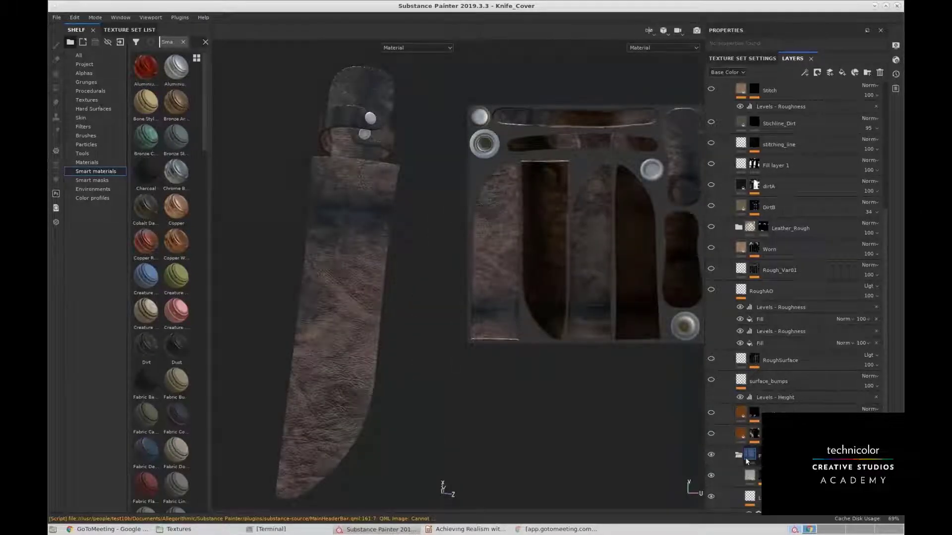
{"action": "scroll", "coordinate": [748, 456], "scroll_direction": "down", "scroll_amount": 1}
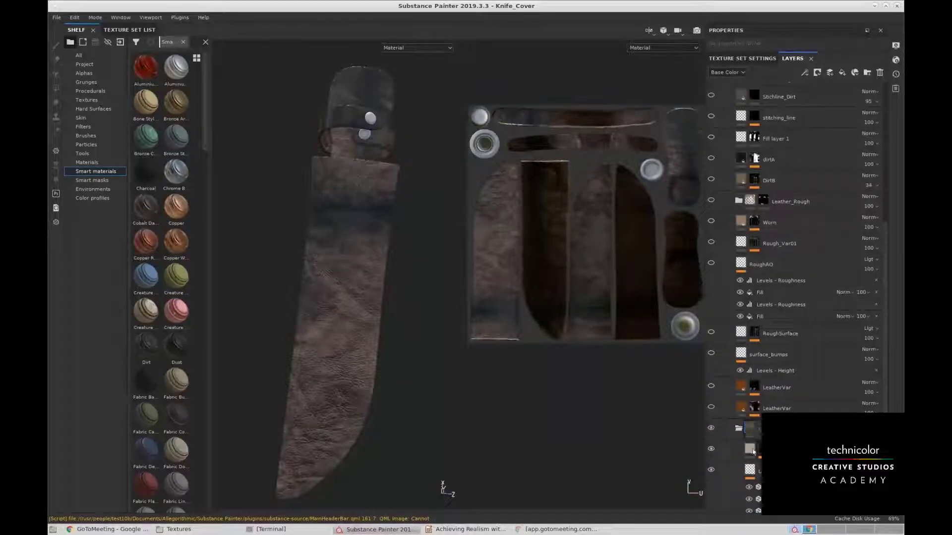
{"action": "left_click", "coordinate": [752, 450]}
{"action": "left_click", "coordinate": [744, 464]}
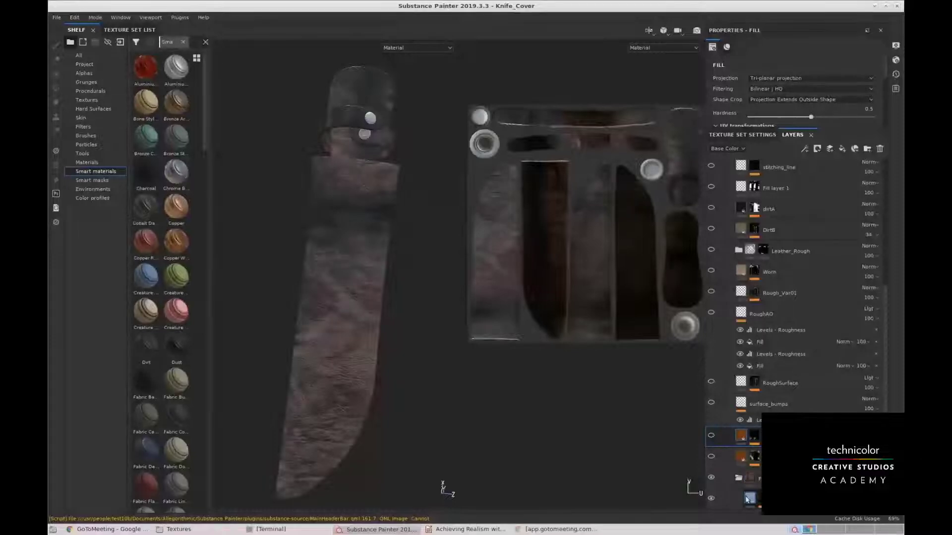
{"action": "left_click", "coordinate": [747, 499]}
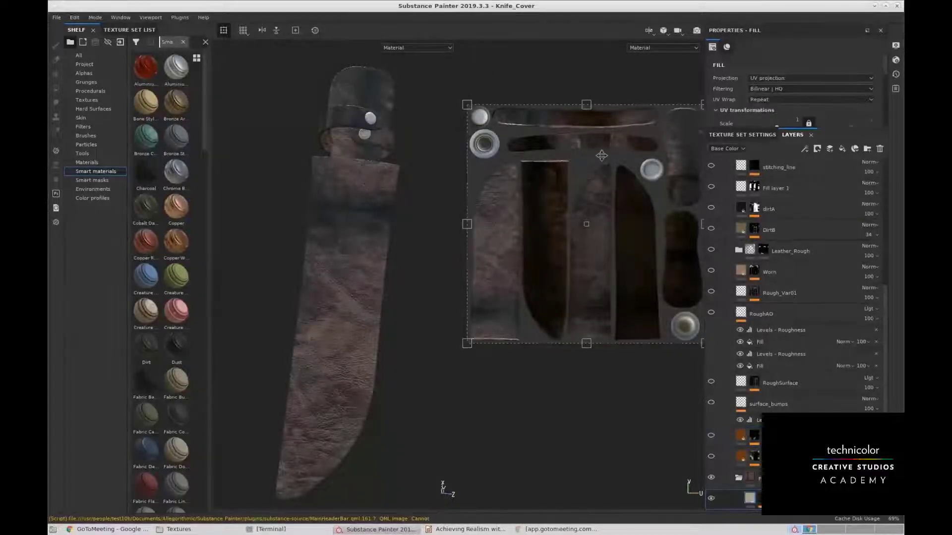
Hide LeatherCracks, Low_Feq and Projection in the From_projection group, and select the Base fill layer beneath it.
{"action": "scroll", "coordinate": [711, 438], "scroll_direction": "down", "scroll_amount": 1}
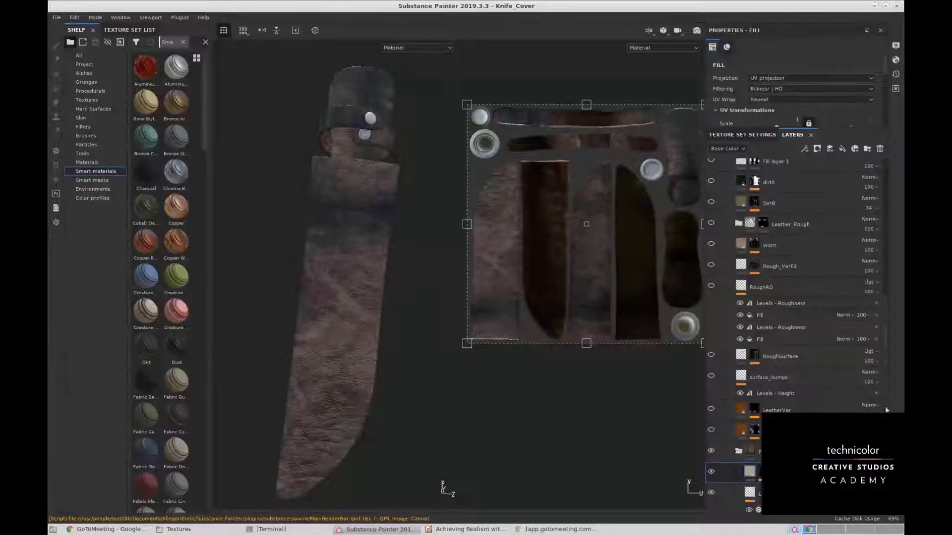
{"action": "scroll", "coordinate": [796, 294], "scroll_direction": "down", "scroll_amount": 4}
{"action": "scroll", "coordinate": [796, 294], "scroll_direction": "down", "scroll_amount": 4}
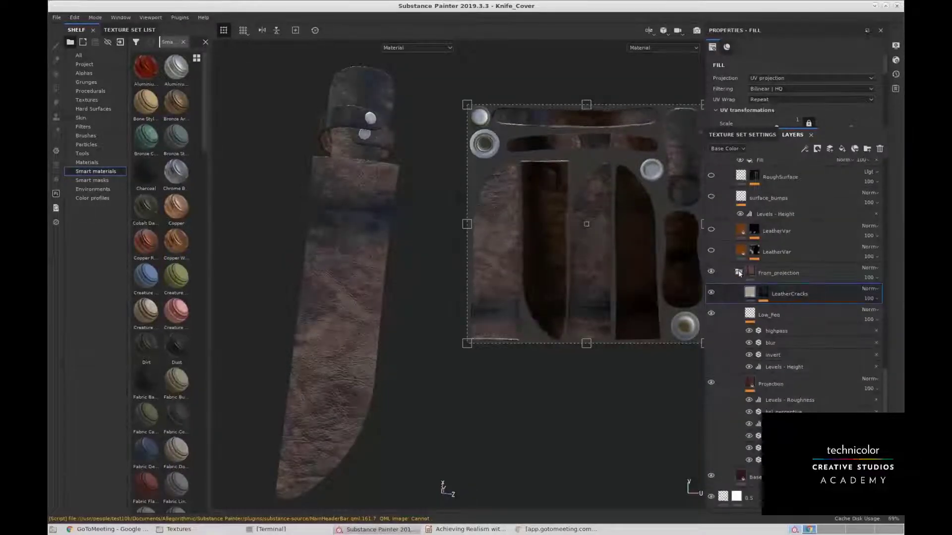
{"action": "left_click", "coordinate": [711, 293]}
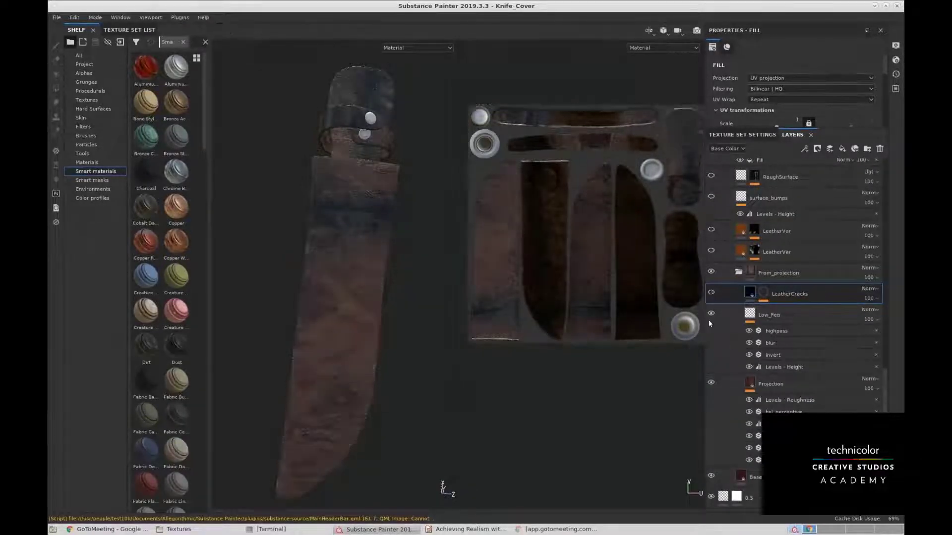
{"action": "left_click", "coordinate": [711, 383]}
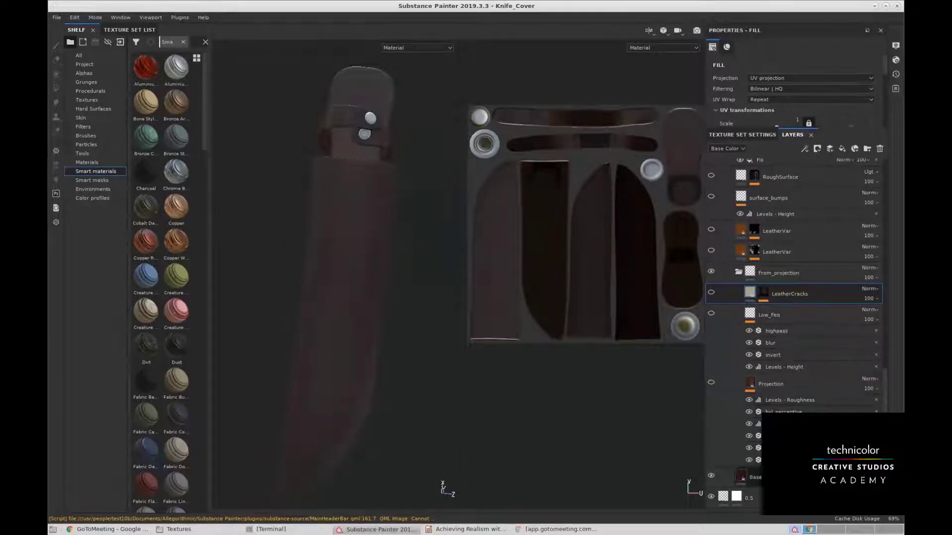
{"action": "left_click", "coordinate": [749, 476]}
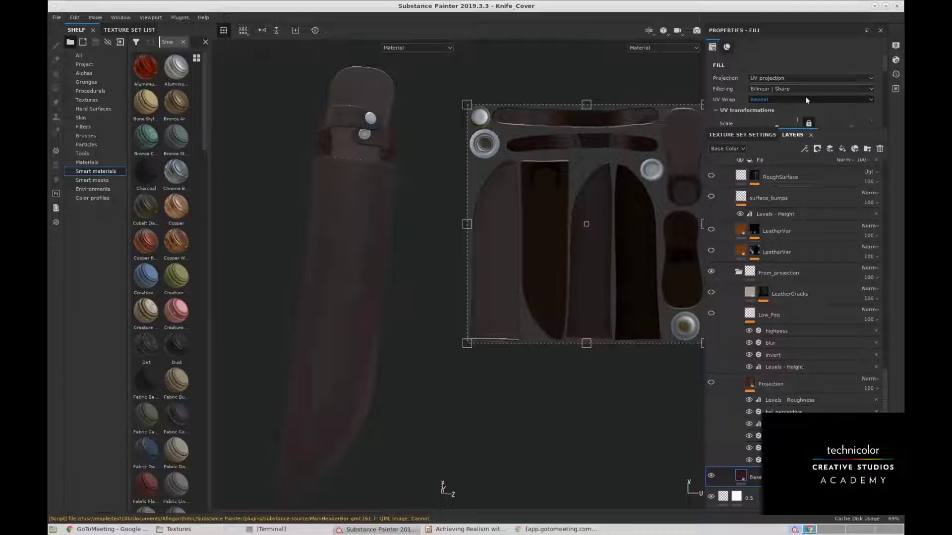
Review the Base fill's material settings and switch the viewport to the 3D only layout.
{"action": "scroll", "coordinate": [887, 65], "scroll_direction": "down", "scroll_amount": 5}
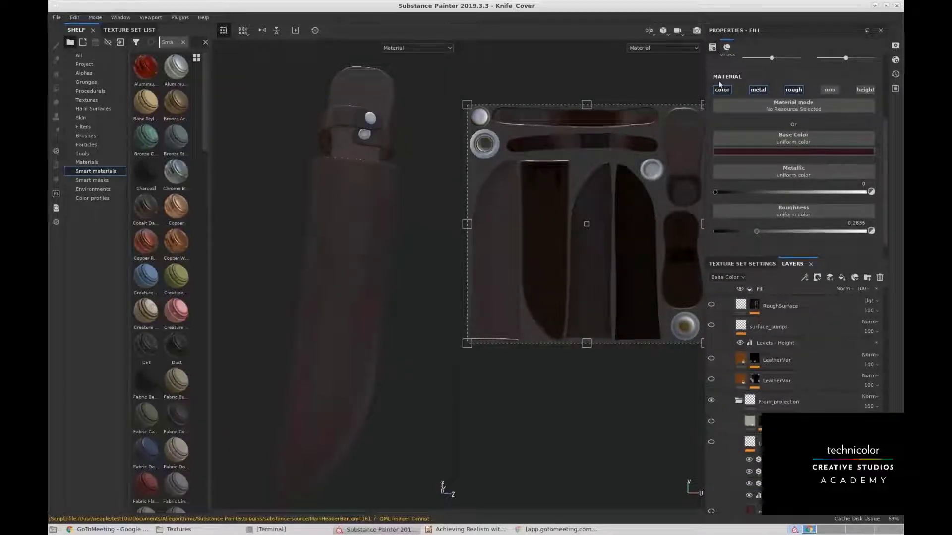
{"action": "left_click_drag", "start_coordinate": [364, 203], "coordinate": [406, 137], "text": "alt"}
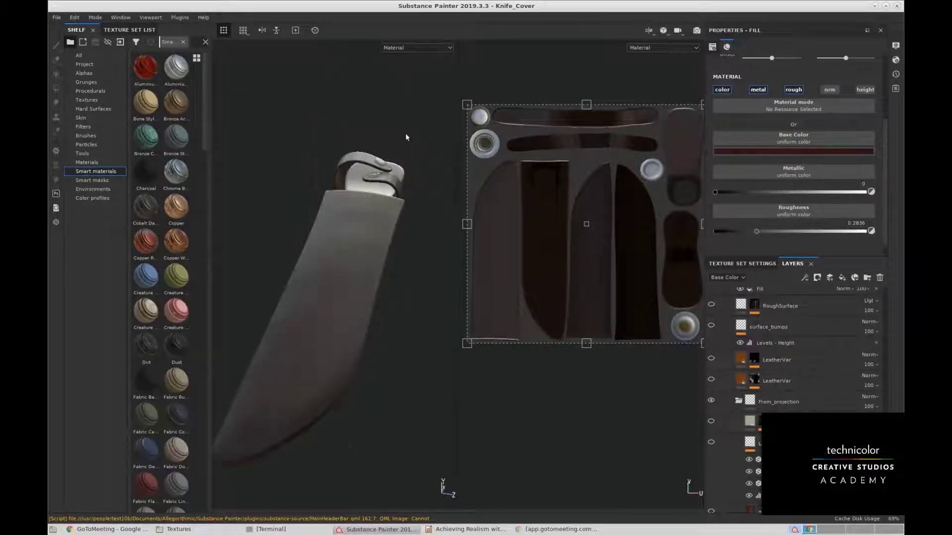
{"action": "left_click", "coordinate": [650, 34]}
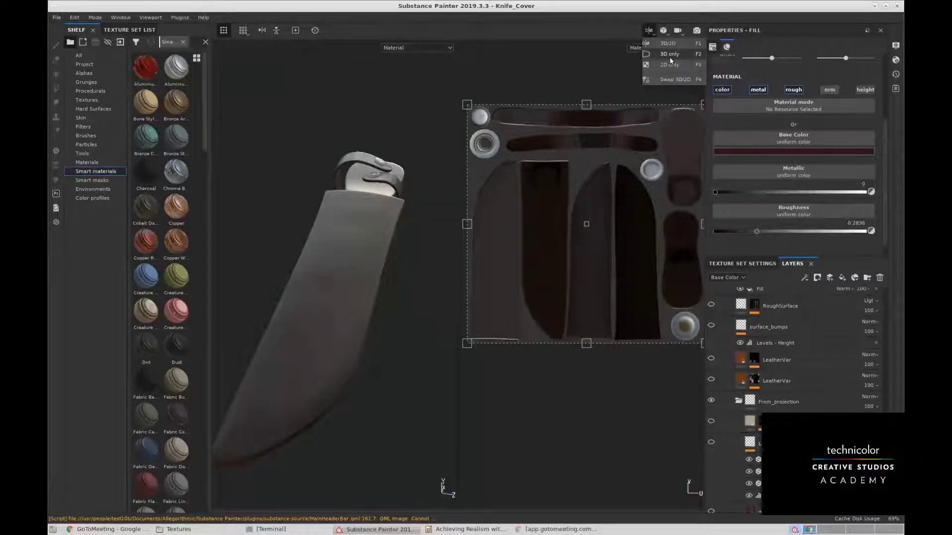
{"action": "left_click", "coordinate": [672, 47]}
{"action": "left_click_drag", "start_coordinate": [407, 183], "coordinate": [413, 179], "text": "alt"}
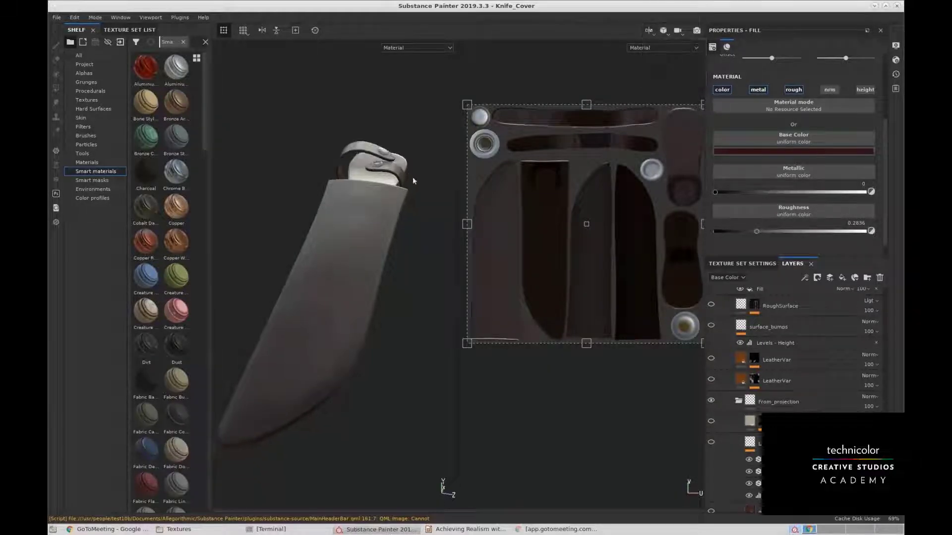
{"action": "left_click", "coordinate": [648, 36]}
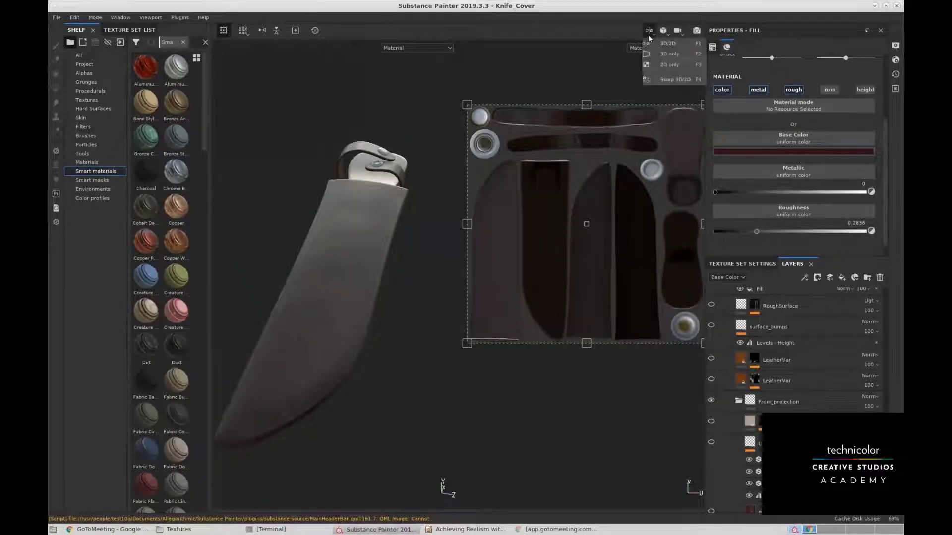
{"action": "left_click", "coordinate": [668, 53]}
{"action": "left_click_drag", "start_coordinate": [647, 57], "coordinate": [515, 208], "text": "alt"}
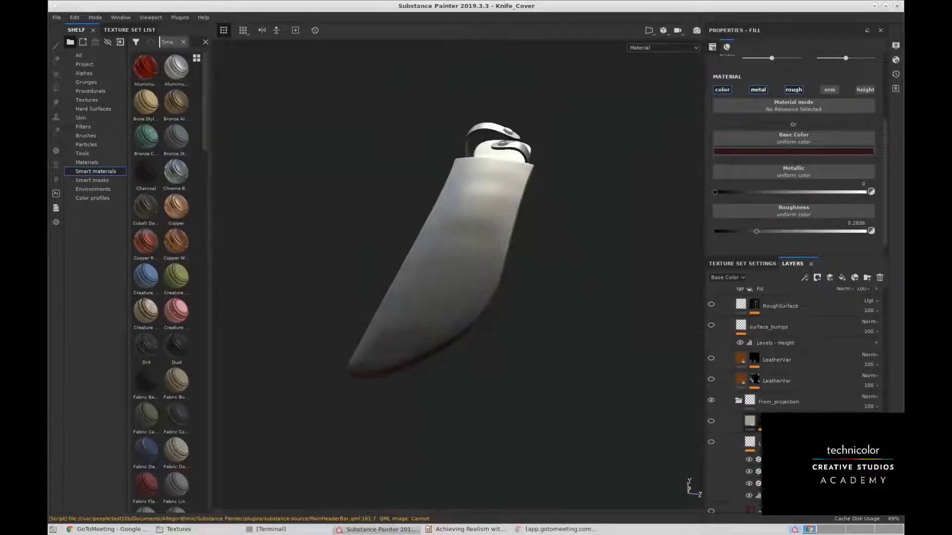
Show the Projection layer above the base and inspect the leather on the cover from different angles.
{"action": "scroll", "coordinate": [712, 456], "scroll_direction": "up", "scroll_amount": 3}
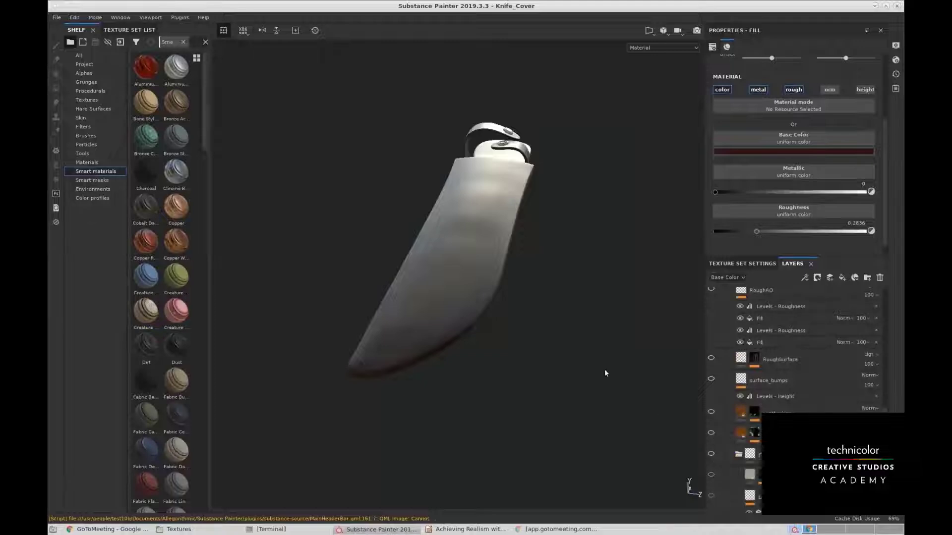
{"action": "left_click_drag", "start_coordinate": [597, 381], "coordinate": [550, 332], "text": "alt"}
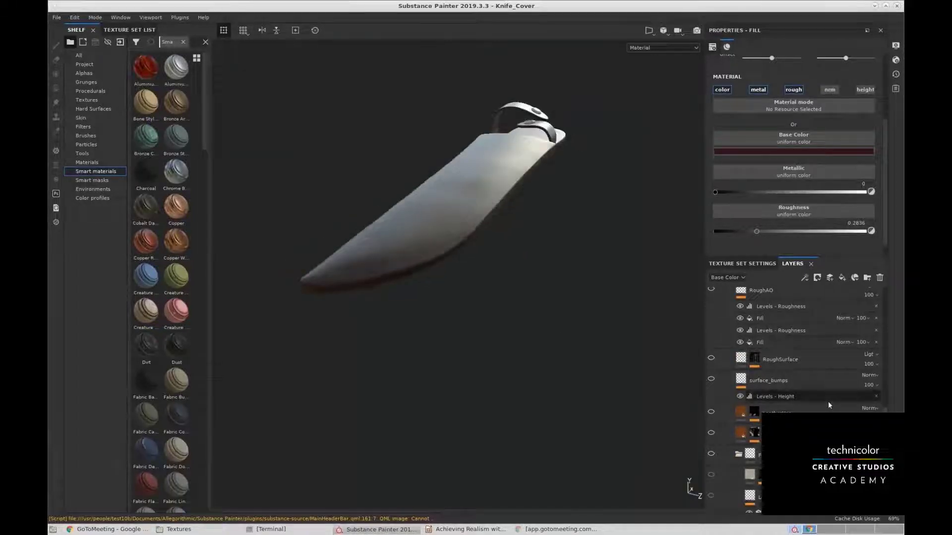
{"action": "scroll", "coordinate": [827, 401], "scroll_direction": "down", "scroll_amount": 1}
{"action": "scroll", "coordinate": [828, 401], "scroll_direction": "down", "scroll_amount": 1}
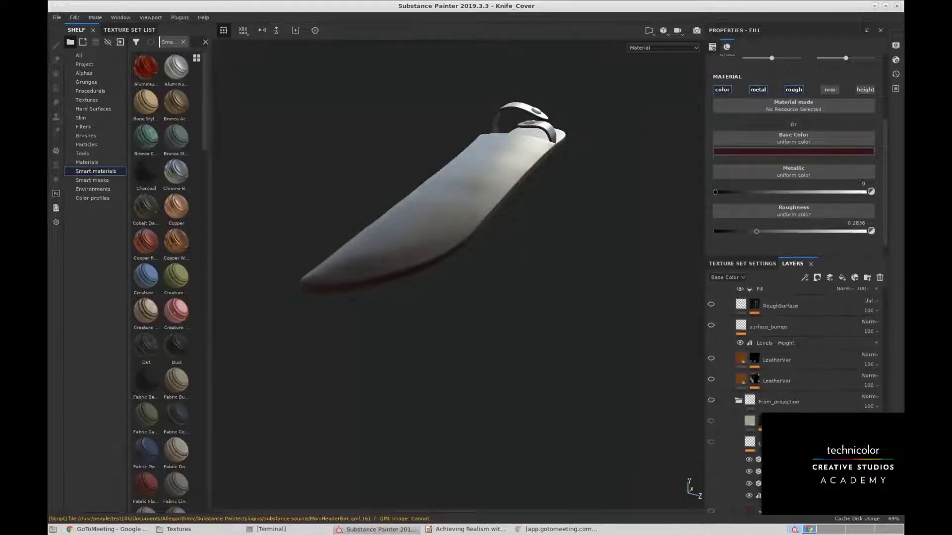
{"action": "scroll", "coordinate": [793, 396], "scroll_direction": "down", "scroll_amount": 5}
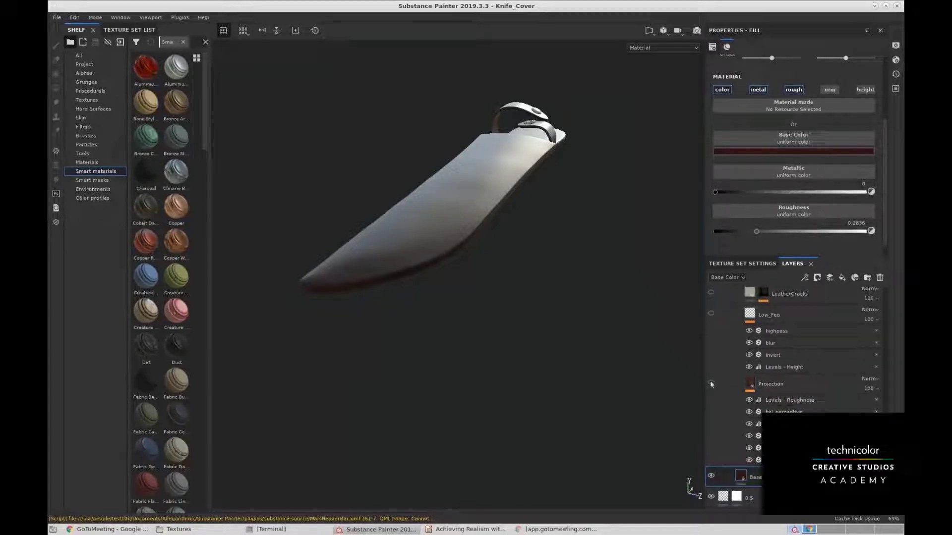
{"action": "left_click", "coordinate": [711, 383]}
{"action": "left_click_drag", "start_coordinate": [516, 274], "coordinate": [575, 389], "text": "alt"}
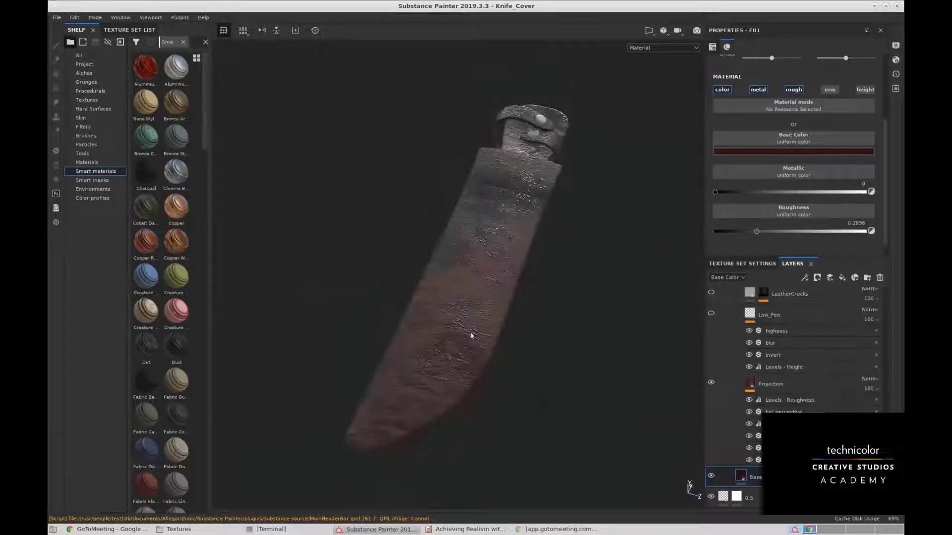
{"action": "left_click_drag", "start_coordinate": [471, 335], "coordinate": [439, 342], "text": "alt"}
Try a hue of 0.664 and a higher saturation in the Projection layer's HSL Perceptive filter, and undo both changes.
{"action": "left_click", "coordinate": [784, 412]}
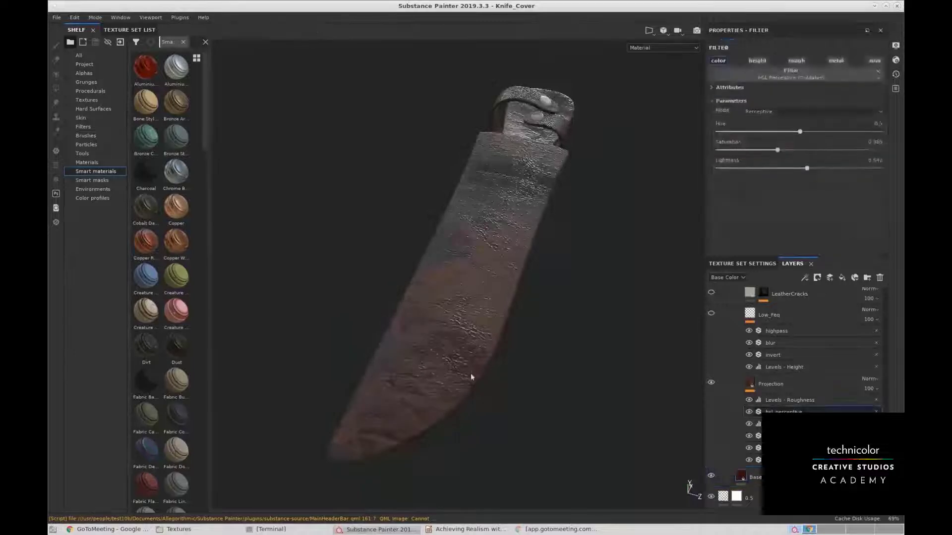
{"action": "scroll", "coordinate": [472, 378], "scroll_direction": "up", "scroll_amount": 1}
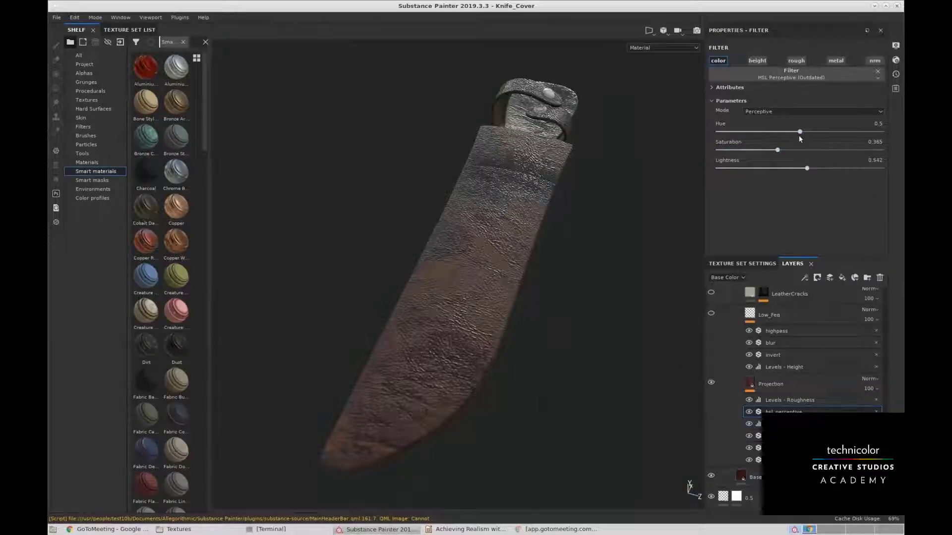
{"action": "left_click_drag", "start_coordinate": [567, 214], "coordinate": [573, 263], "text": "alt"}
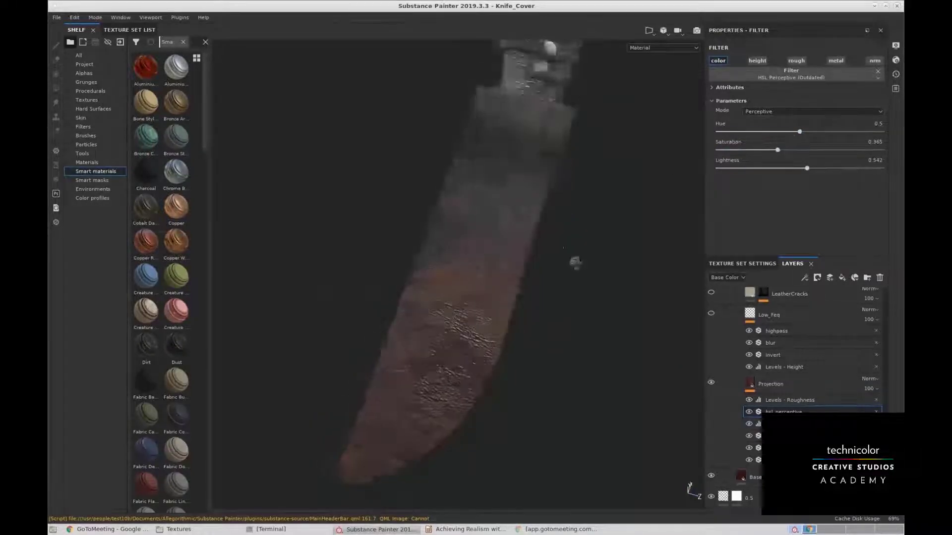
{"action": "left_click_drag", "start_coordinate": [796, 132], "coordinate": [826, 133]}
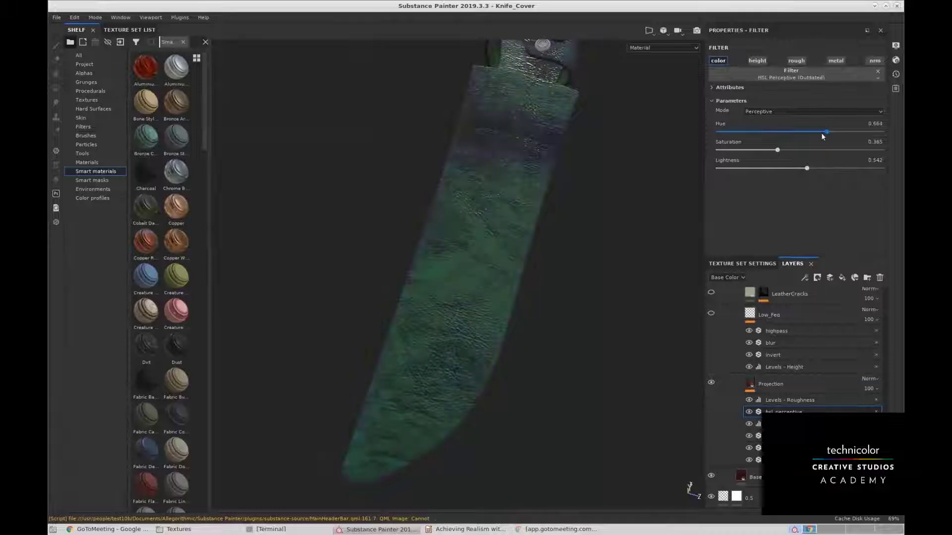
{"action": "key", "text": "ctrl+z"}
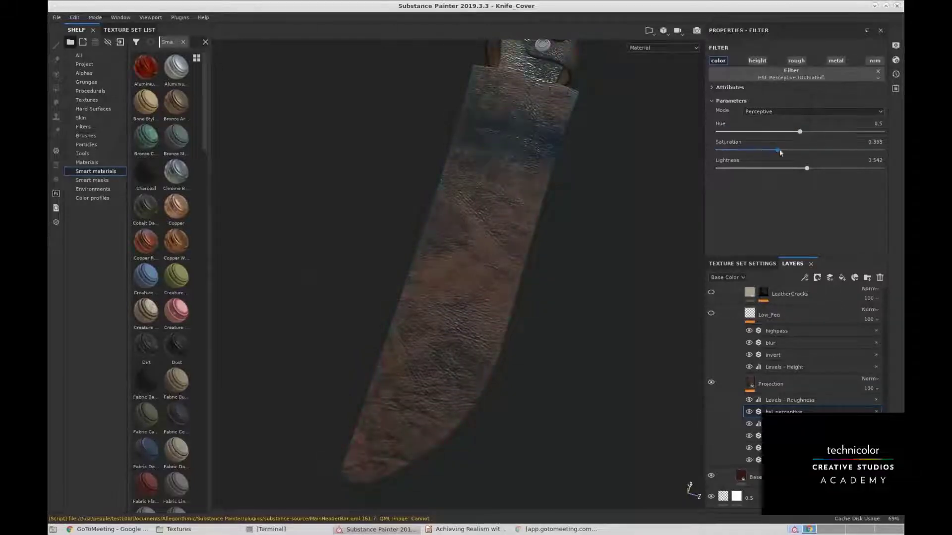
{"action": "left_click_drag", "start_coordinate": [779, 150], "coordinate": [882, 169]}
{"action": "key", "text": "ctrl+z"}
{"action": "key", "text": "ctrl+z"}
{"action": "left_click_drag", "start_coordinate": [564, 274], "coordinate": [569, 272], "text": "alt"}
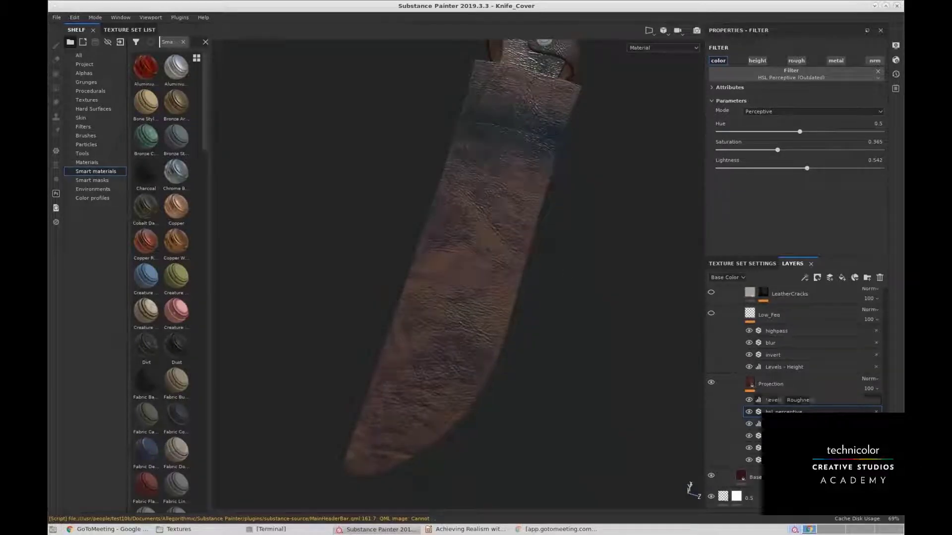
Try resetting the Projection layer's Base Color levels and undo the reset.
{"action": "left_click", "coordinate": [783, 423]}
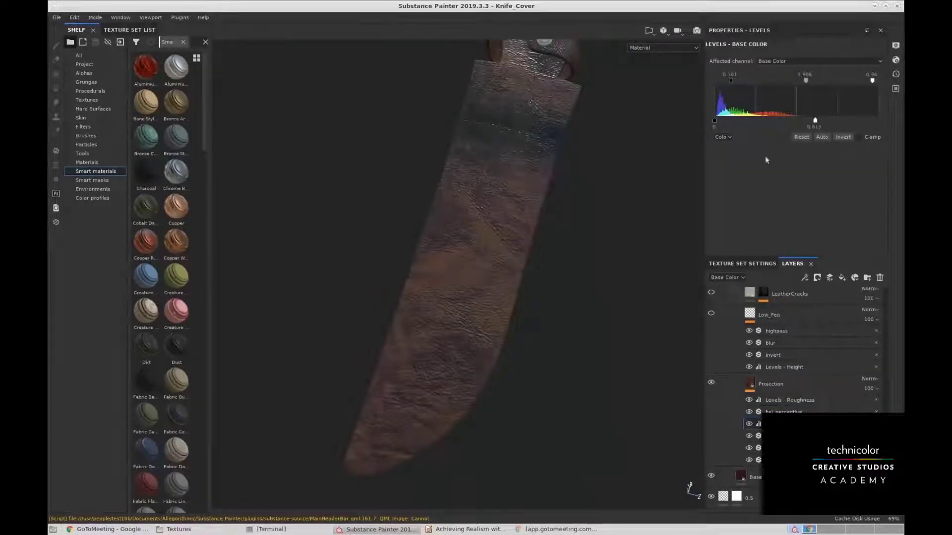
{"action": "left_click", "coordinate": [801, 136]}
{"action": "key", "text": "ctrl+z"}
{"action": "middle_click_drag", "start_coordinate": [574, 211], "coordinate": [554, 287], "text": "alt"}
{"action": "mouse_move", "coordinate": [554, 287]}
{"action": "left_mouse_down", "text": "alt"}
{"action": "mouse_move", "coordinate": [580, 240]}
{"action": "mouse_move", "coordinate": [578, 198]}
{"action": "mouse_move", "coordinate": [578, 282]}
{"action": "mouse_move", "coordinate": [531, 315]}
{"action": "mouse_move", "coordinate": [550, 277]}
{"action": "left_mouse_up", "text": "alt"}
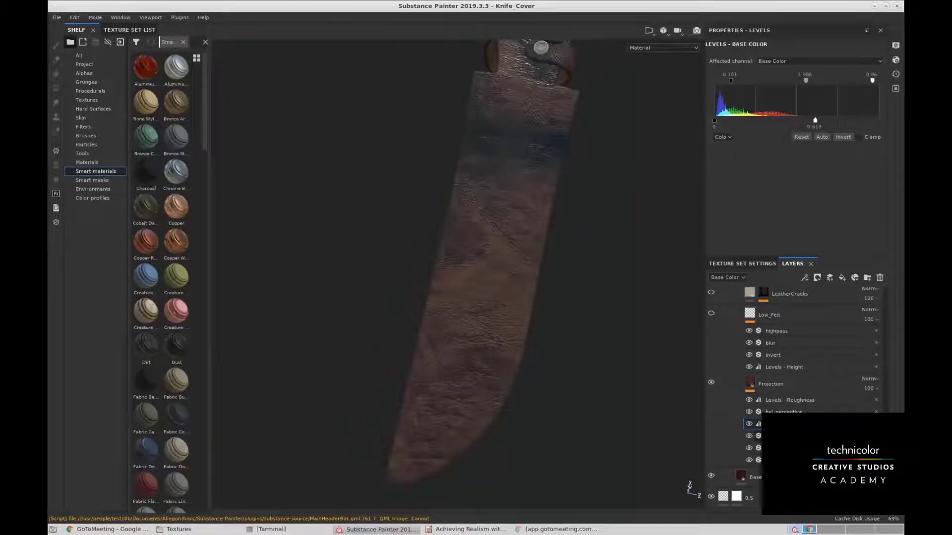
Select the Highpass filter of the Projection layer and examine the height detail of the leather from several angles.
{"action": "left_click", "coordinate": [779, 435]}
{"action": "middle_click_drag", "start_coordinate": [574, 299], "coordinate": [542, 284], "text": "alt"}
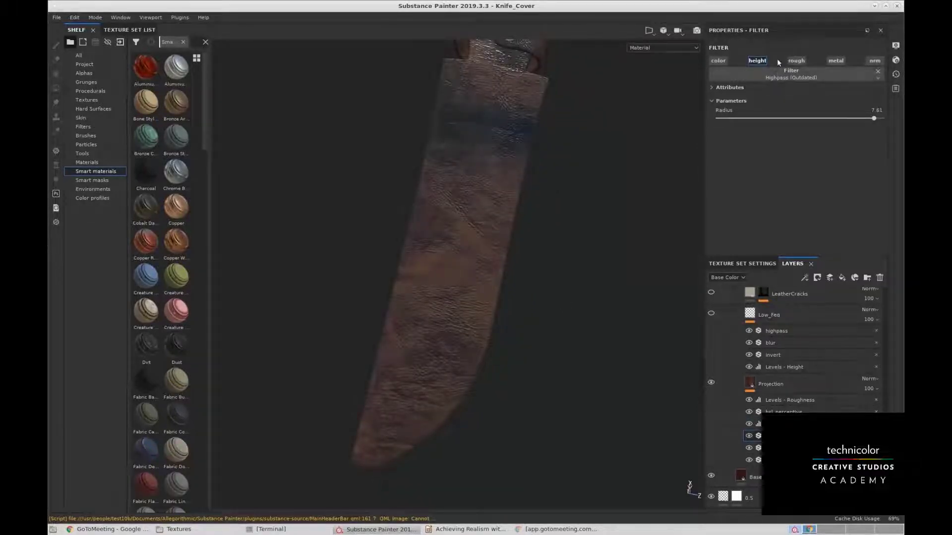
{"action": "middle_click_drag", "start_coordinate": [588, 149], "coordinate": [593, 174], "text": "alt"}
{"action": "mouse_move", "coordinate": [593, 174]}
{"action": "left_mouse_down", "text": "alt"}
{"action": "mouse_move", "coordinate": [581, 145]}
{"action": "mouse_move", "coordinate": [593, 143]}
{"action": "mouse_move", "coordinate": [541, 240]}
{"action": "left_mouse_up", "text": "alt"}
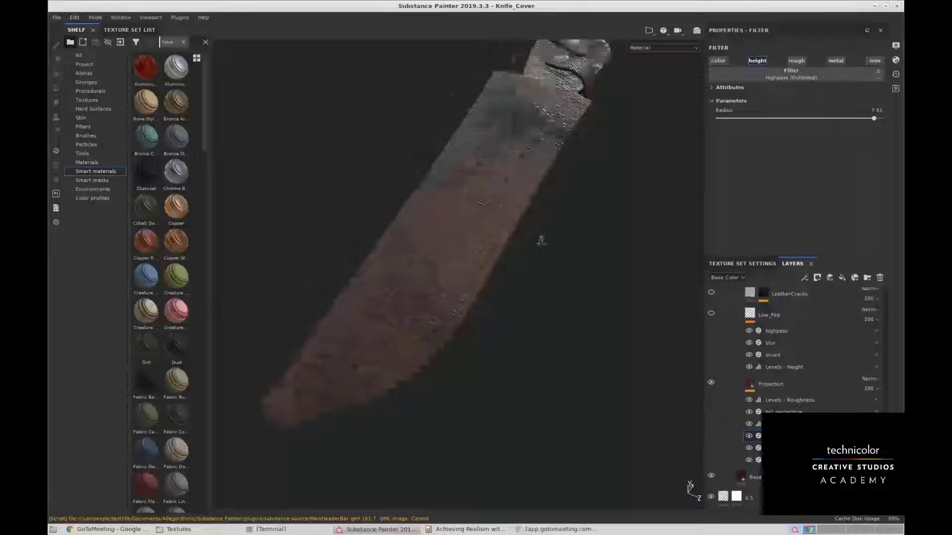
{"action": "right_click_drag", "start_coordinate": [540, 240], "coordinate": [503, 232], "text": "alt"}
{"action": "left_click_drag", "start_coordinate": [504, 232], "coordinate": [523, 255], "text": "alt"}
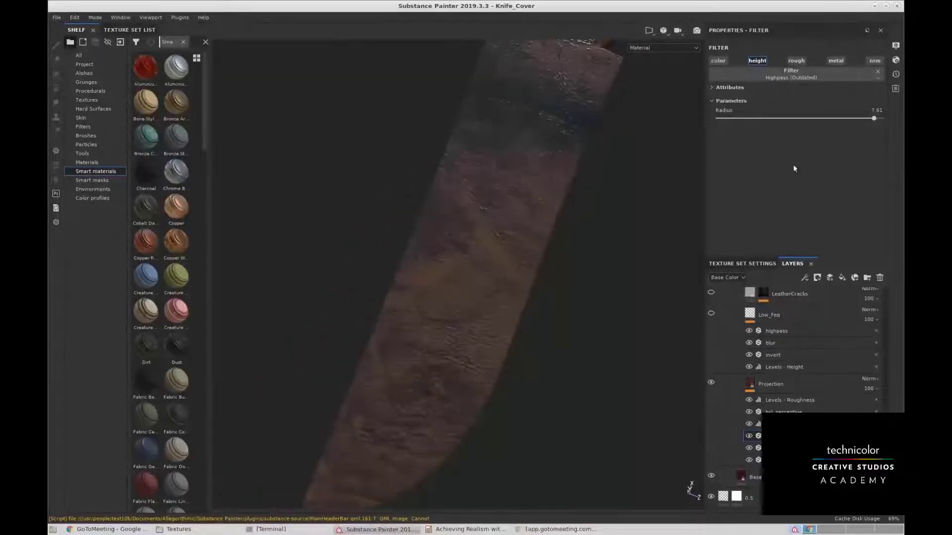
{"action": "middle_click_drag", "start_coordinate": [514, 231], "coordinate": [534, 189], "text": "alt"}
{"action": "mouse_move", "coordinate": [533, 188]}
{"action": "left_mouse_down", "text": "alt"}
{"action": "mouse_move", "coordinate": [534, 165]}
{"action": "mouse_move", "coordinate": [526, 190]}
{"action": "mouse_move", "coordinate": [550, 173]}
{"action": "left_mouse_up", "text": "alt"}
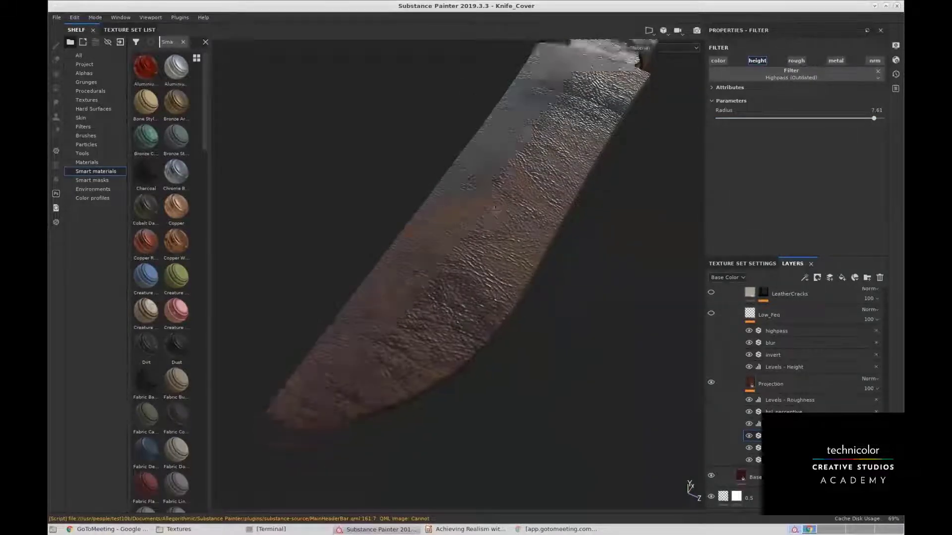
Select the Blur filter of the Projection layer and examine the leather grain up close and across the whole cover.
{"action": "left_click", "coordinate": [758, 447]}
{"action": "middle_click_drag", "start_coordinate": [566, 349], "coordinate": [552, 370], "text": "alt"}
{"action": "left_click_drag", "start_coordinate": [545, 218], "coordinate": [599, 218], "text": "alt"}
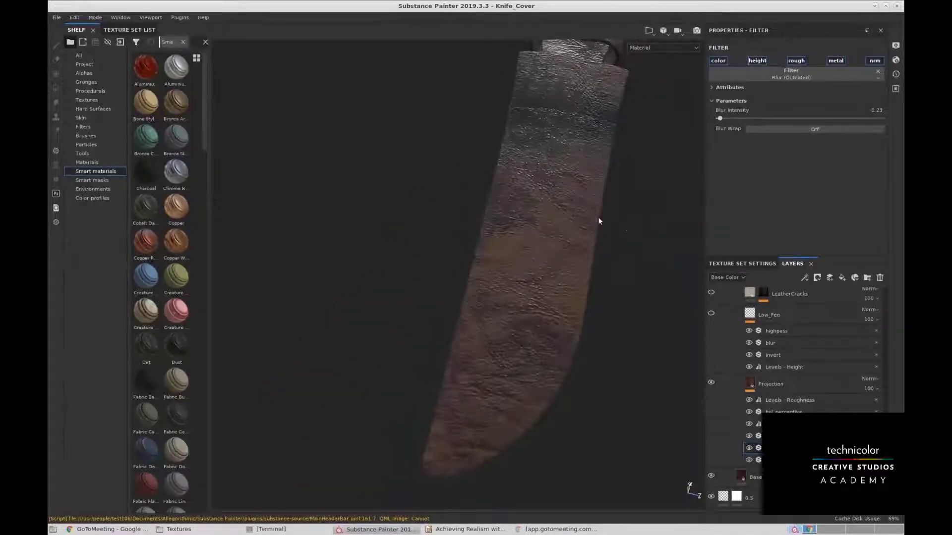
{"action": "right_click_drag", "start_coordinate": [600, 219], "coordinate": [608, 297], "text": "alt"}
{"action": "middle_click_drag", "start_coordinate": [607, 298], "coordinate": [615, 245], "text": "alt"}
{"action": "middle_click_drag", "start_coordinate": [605, 342], "coordinate": [604, 313], "text": "alt"}
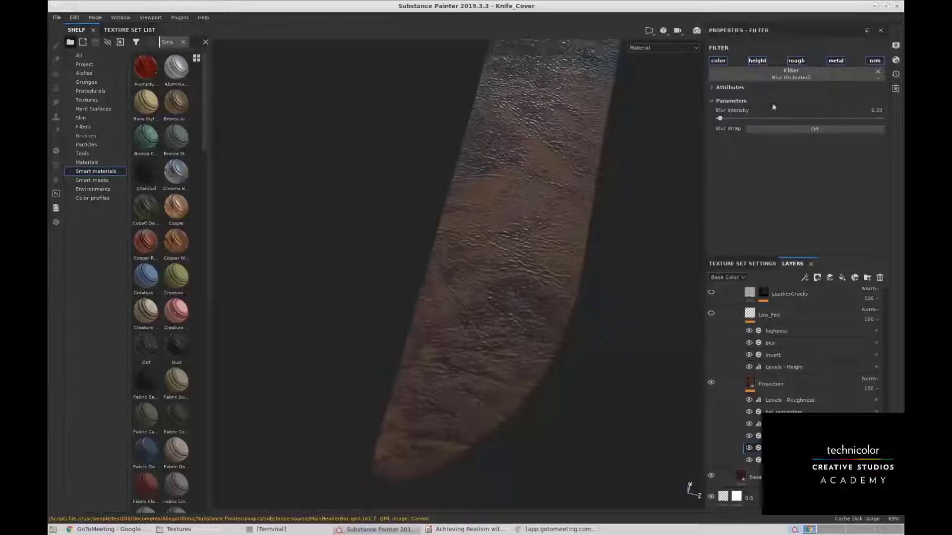
{"action": "mouse_move", "coordinate": [604, 207]}
{"action": "left_mouse_down", "text": "alt"}
{"action": "mouse_move", "coordinate": [570, 221]}
{"action": "mouse_move", "coordinate": [607, 199]}
{"action": "left_mouse_up", "text": "alt"}
{"action": "left_click_drag", "start_coordinate": [540, 208], "coordinate": [617, 210], "text": "alt"}
{"action": "left_click_drag", "start_coordinate": [463, 215], "coordinate": [568, 288], "text": "alt"}
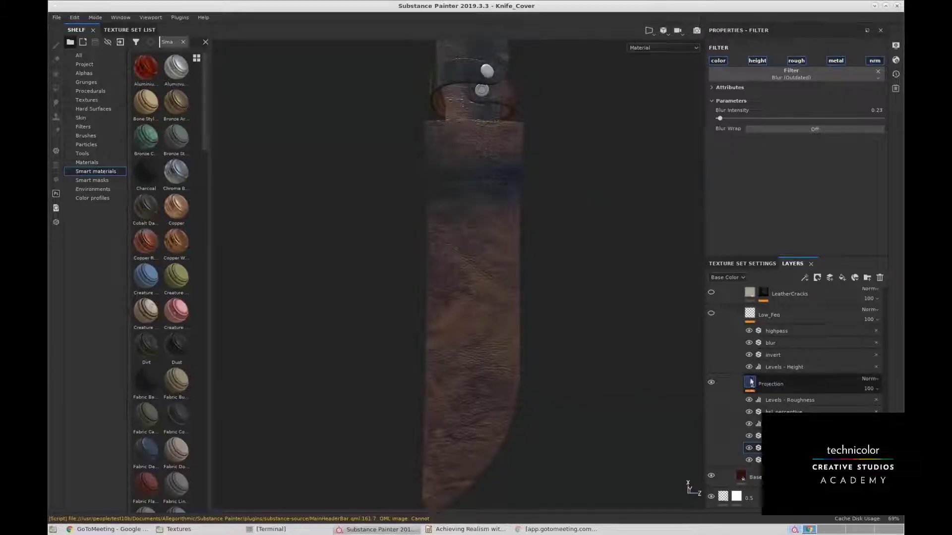
Step through the Projection layer's Roughness levels, HSL Perceptive filter and Base Color levels, and toggle the layer's visibility to compare.
{"action": "left_click_drag", "start_coordinate": [543, 319], "coordinate": [541, 296], "text": "alt"}
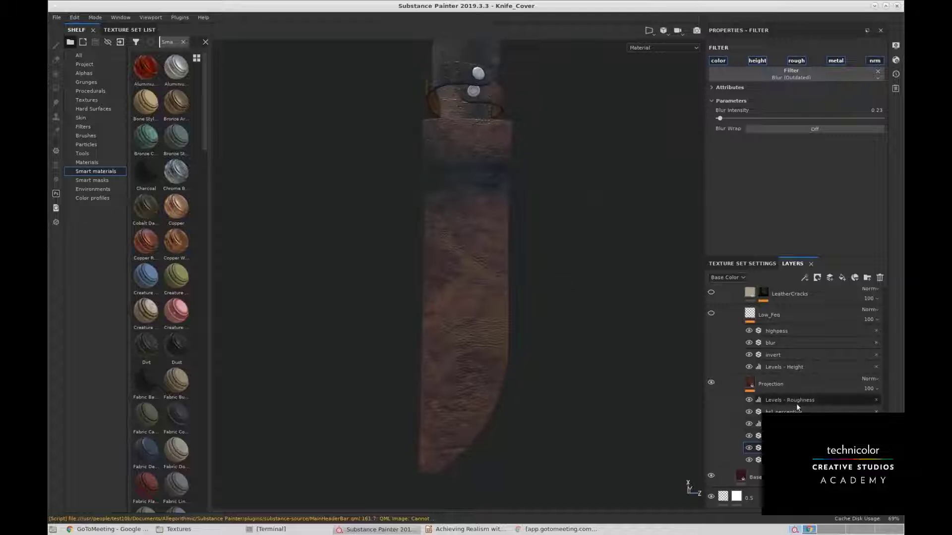
{"action": "left_click", "coordinate": [797, 402]}
{"action": "left_click", "coordinate": [795, 412]}
{"action": "left_click", "coordinate": [788, 424]}
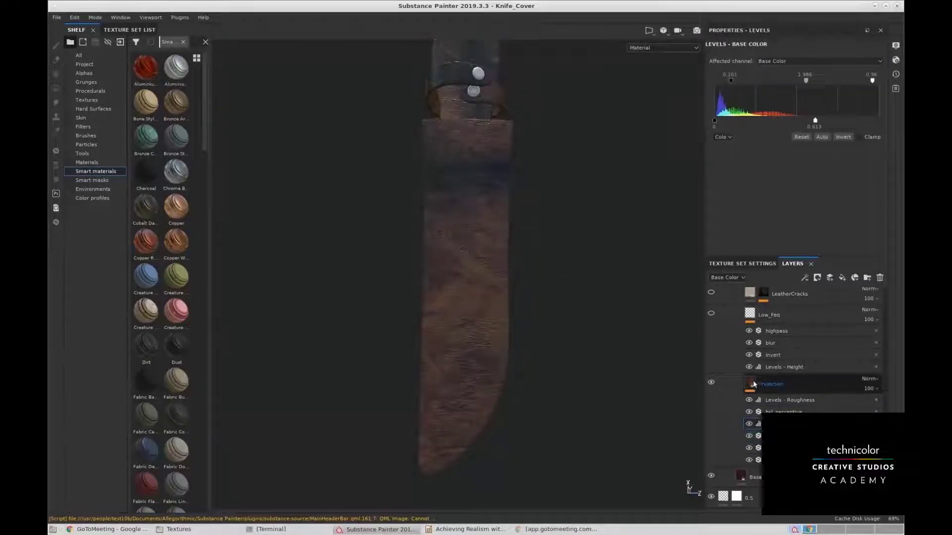
{"action": "left_click", "coordinate": [711, 382]}
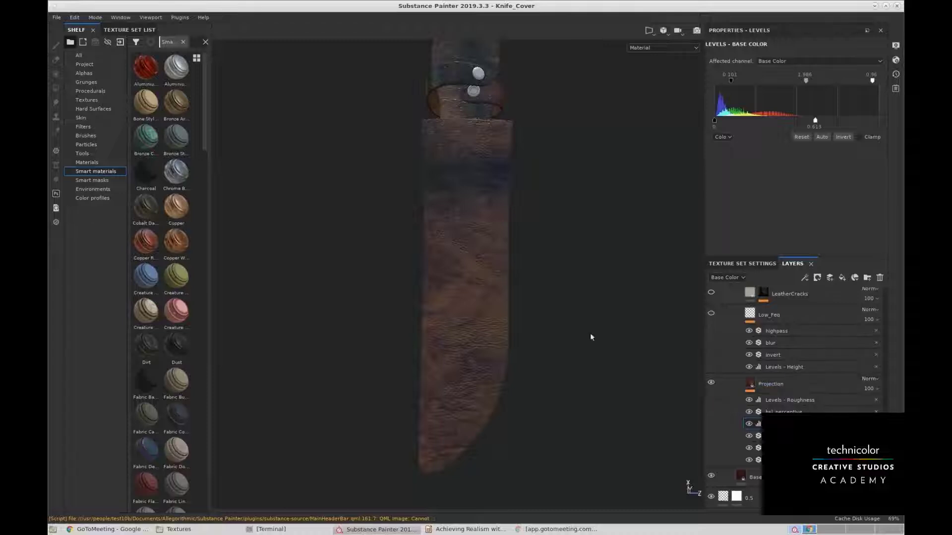
{"action": "middle_click_drag", "start_coordinate": [591, 334], "coordinate": [589, 306], "text": "alt"}
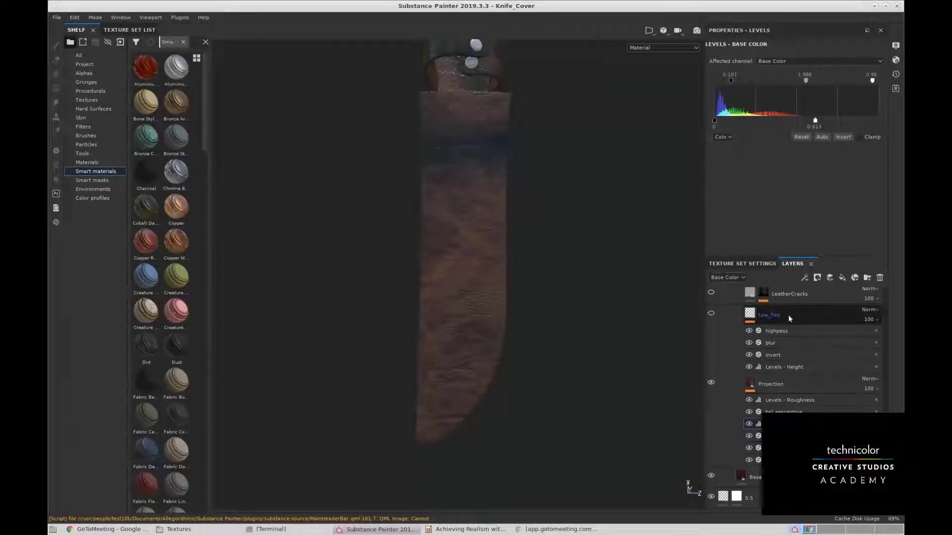
Compare the cover with the Low_Feq layer shown and hidden, viewing the surface at a grazing angle.
{"action": "left_click_drag", "start_coordinate": [534, 289], "coordinate": [570, 304], "text": "alt"}
{"action": "left_click", "coordinate": [712, 312]}
{"action": "left_click_drag", "start_coordinate": [529, 278], "coordinate": [551, 249], "text": "alt"}
{"action": "left_click", "coordinate": [711, 314]}
{"action": "scroll", "coordinate": [539, 296], "scroll_direction": "up", "scroll_amount": 1}
{"action": "left_click_drag", "start_coordinate": [539, 297], "coordinate": [574, 255], "text": "alt"}
{"action": "scroll", "coordinate": [573, 255], "scroll_direction": "up", "scroll_amount": 1}
{"action": "middle_click_drag", "start_coordinate": [573, 255], "coordinate": [606, 284], "text": "alt"}
Select the Projection fill layer to show its channel images, and examine the leather with the environment lighting rotated.
{"action": "left_click", "coordinate": [798, 385]}
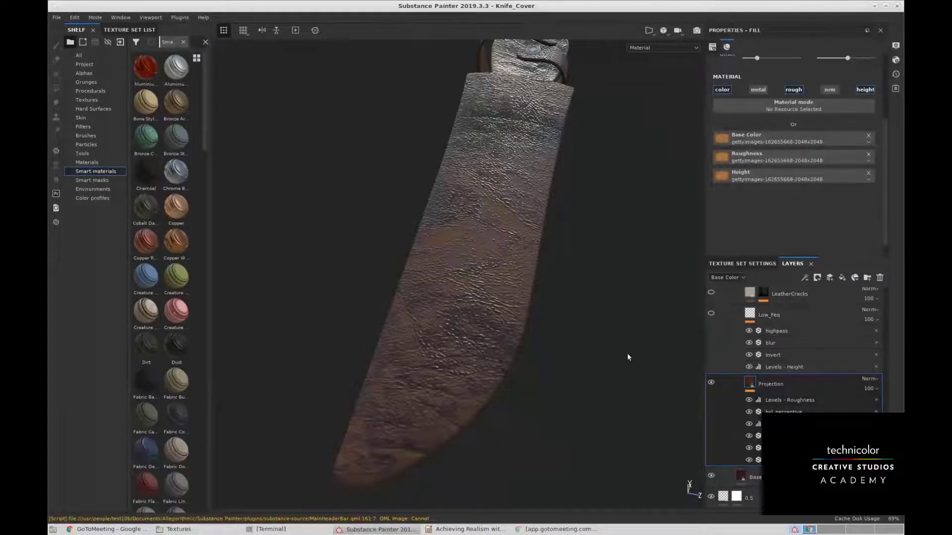
{"action": "middle_click_drag", "start_coordinate": [538, 313], "coordinate": [585, 331], "text": "alt"}
{"action": "right_click_drag", "start_coordinate": [585, 330], "coordinate": [321, 250], "text": "shift"}
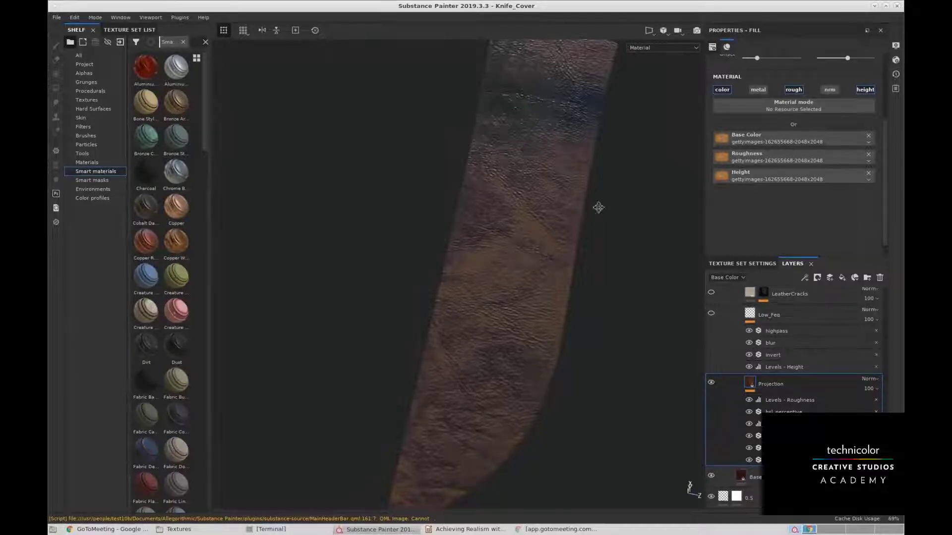
{"action": "left_click_drag", "start_coordinate": [598, 207], "coordinate": [596, 284], "text": "alt"}
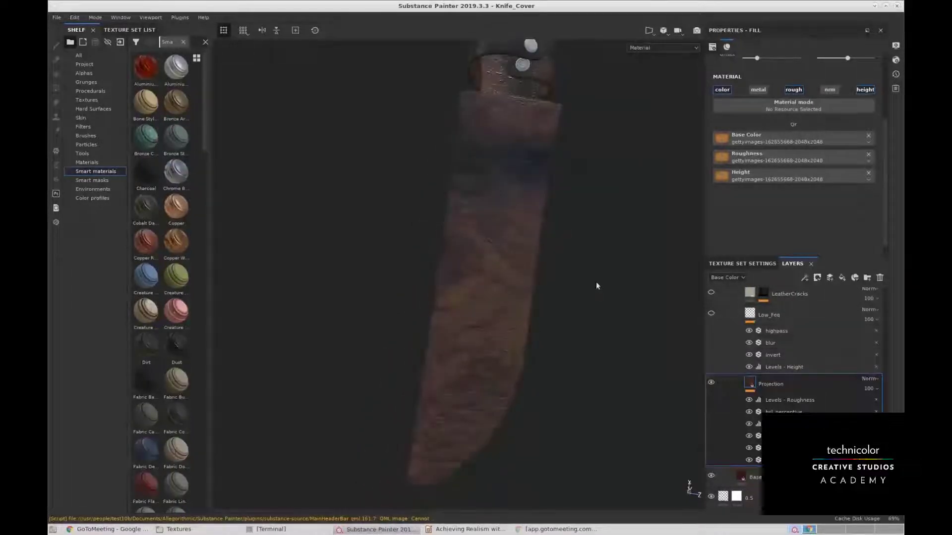
Show the Low_Feq layer and view the whole cover at an angle under rotated lighting.
{"action": "left_click_drag", "start_coordinate": [553, 340], "coordinate": [497, 248], "text": "alt"}
{"action": "mouse_move", "coordinate": [496, 248]}
{"action": "right_mouse_down", "text": "shift"}
{"action": "mouse_move", "coordinate": [523, 253]}
{"action": "mouse_move", "coordinate": [505, 255]}
{"action": "mouse_move", "coordinate": [526, 229]}
{"action": "right_mouse_up", "text": "shift"}
{"action": "left_click_drag", "start_coordinate": [527, 229], "coordinate": [556, 280], "text": "alt"}
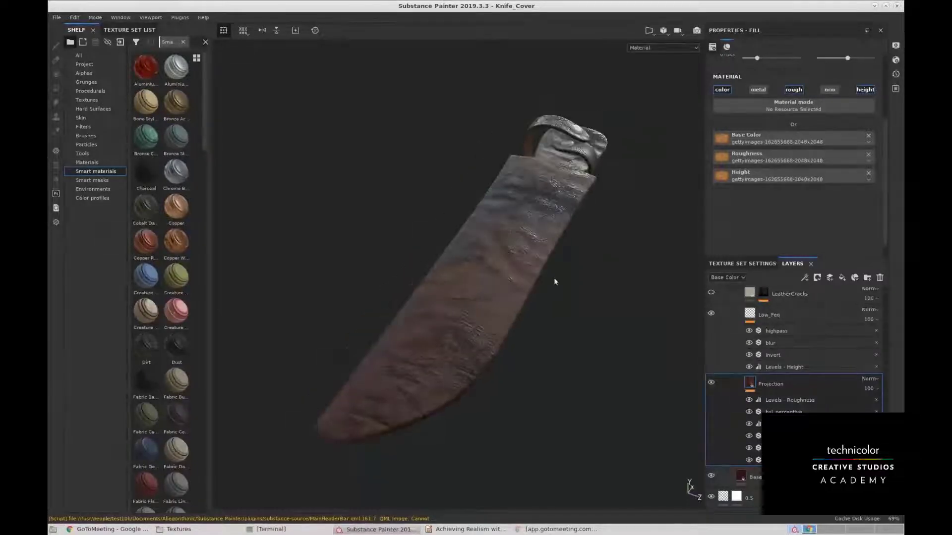
{"action": "scroll", "coordinate": [770, 308], "scroll_direction": "up", "scroll_amount": 1}
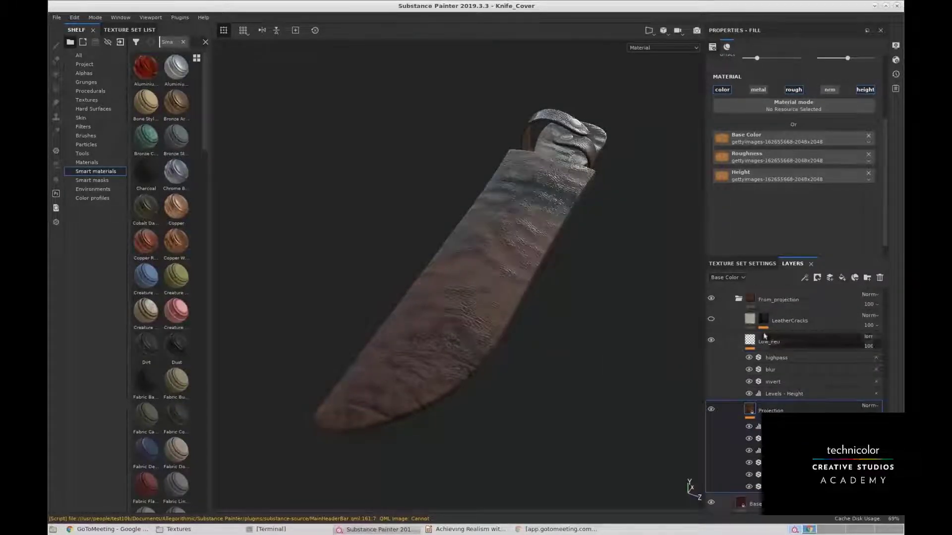
Show the LeatherCracks layer, view the cover up close, and expand the effects on the layer's mask.
{"action": "left_click", "coordinate": [709, 321]}
{"action": "left_click_drag", "start_coordinate": [479, 291], "coordinate": [465, 274], "text": "alt"}
{"action": "right_click_drag", "start_coordinate": [465, 274], "coordinate": [542, 314], "text": "alt"}
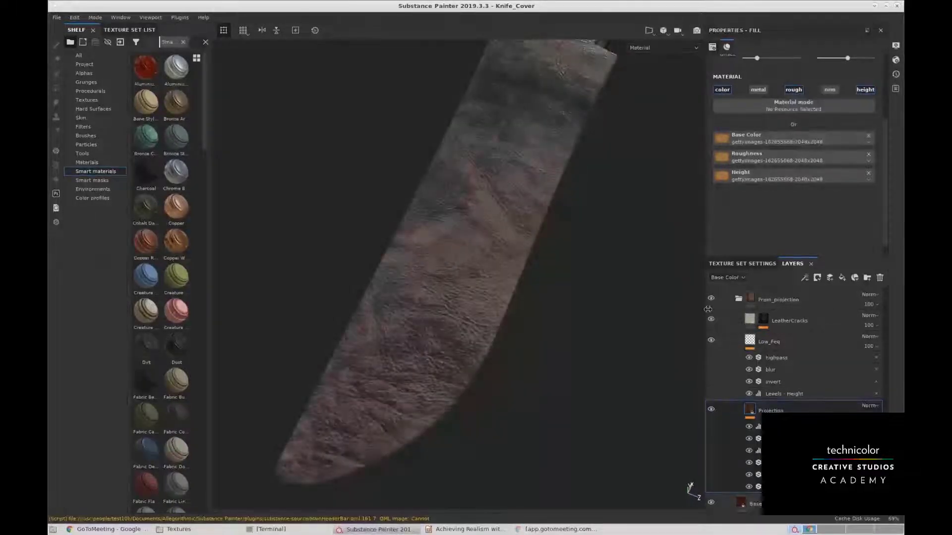
{"action": "left_click", "coordinate": [787, 325]}
{"action": "left_click", "coordinate": [765, 320]}
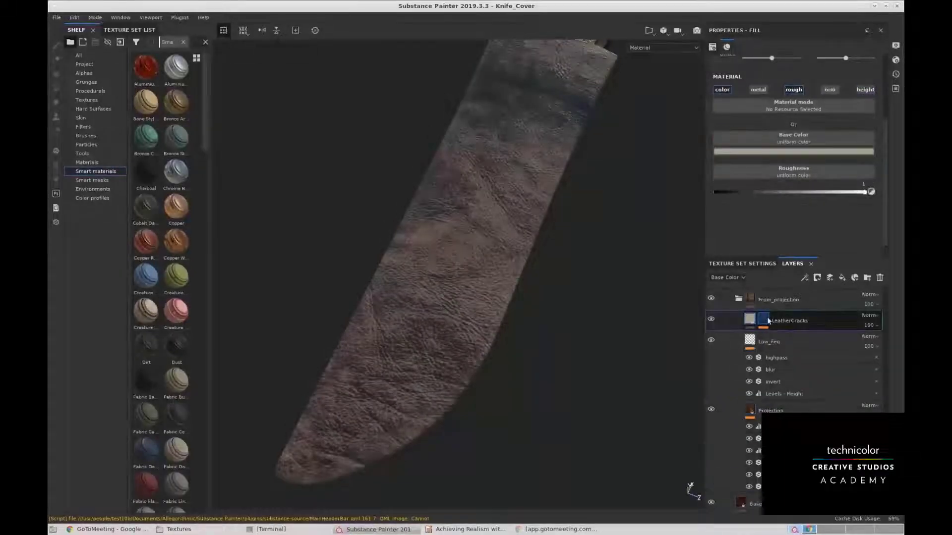
{"action": "left_click", "coordinate": [766, 320]}
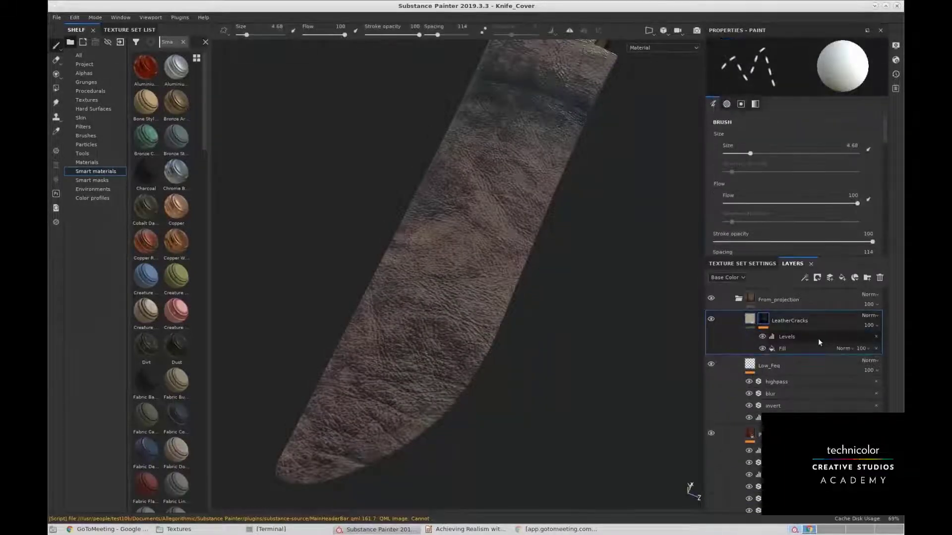
Look through the LeatherCracks mask's brush properties, and select its Fill effect to show the grayscale image it uses.
{"action": "scroll", "coordinate": [808, 329], "scroll_direction": "down", "scroll_amount": 1}
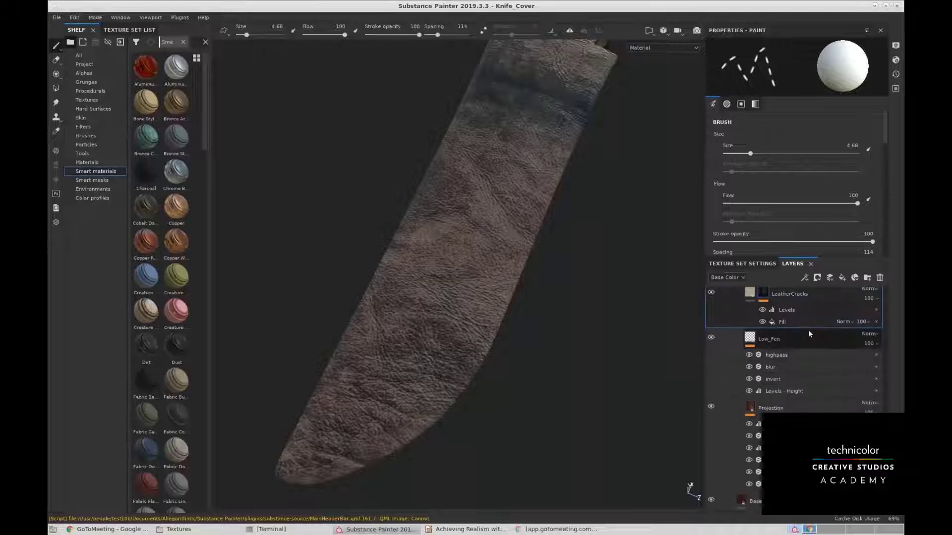
{"action": "scroll", "coordinate": [770, 184], "scroll_direction": "down", "scroll_amount": 2}
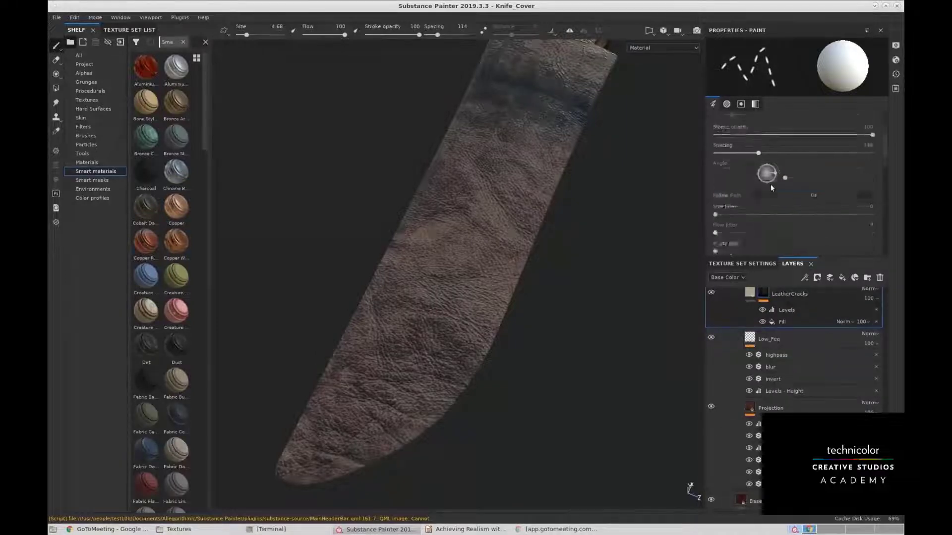
{"action": "scroll", "coordinate": [890, 154], "scroll_direction": "down", "scroll_amount": 2}
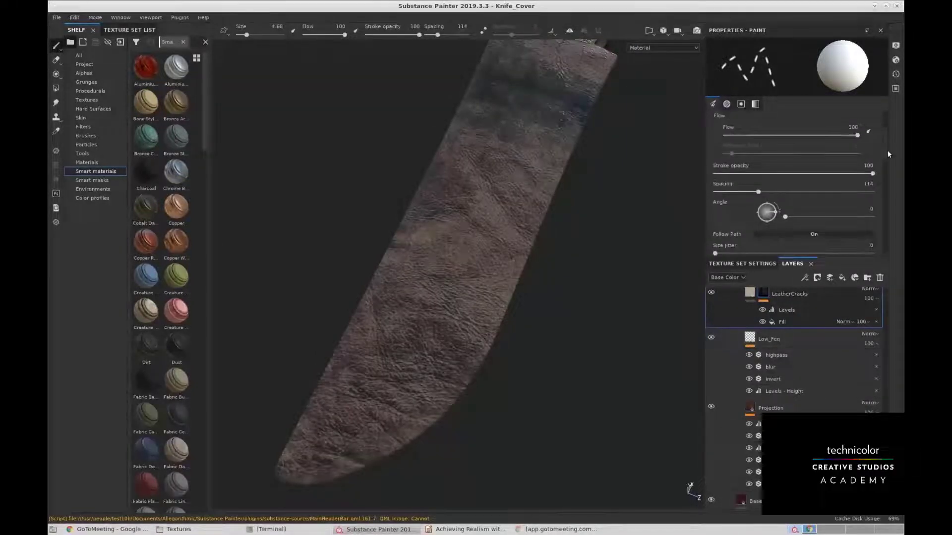
{"action": "scroll", "coordinate": [888, 165], "scroll_direction": "down", "scroll_amount": 5}
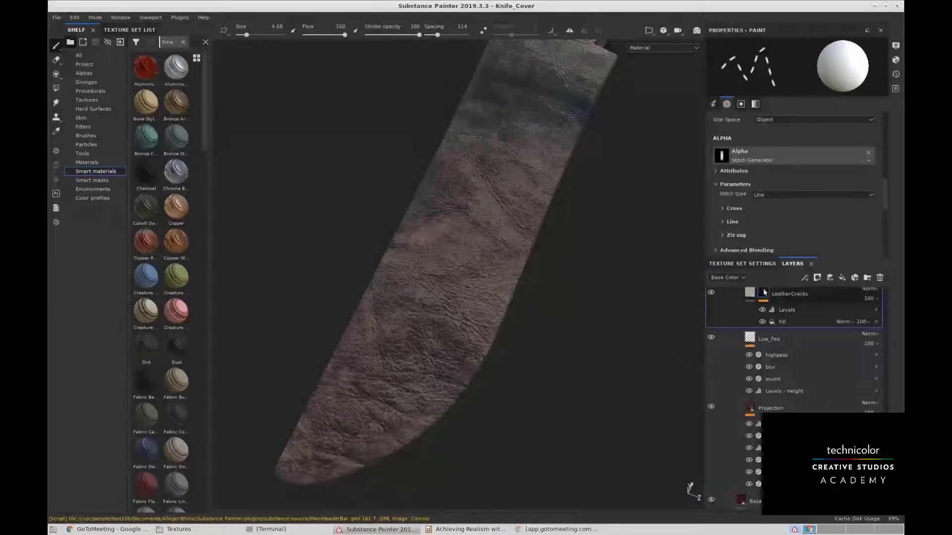
{"action": "scroll", "coordinate": [885, 207], "scroll_direction": "down", "scroll_amount": 2}
{"action": "scroll", "coordinate": [885, 208], "scroll_direction": "down", "scroll_amount": 6}
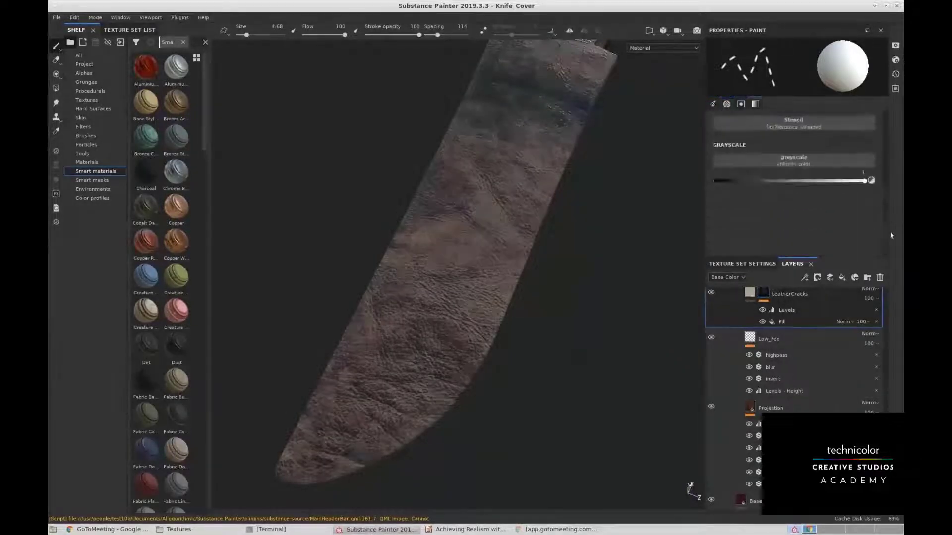
{"action": "left_click", "coordinate": [802, 322]}
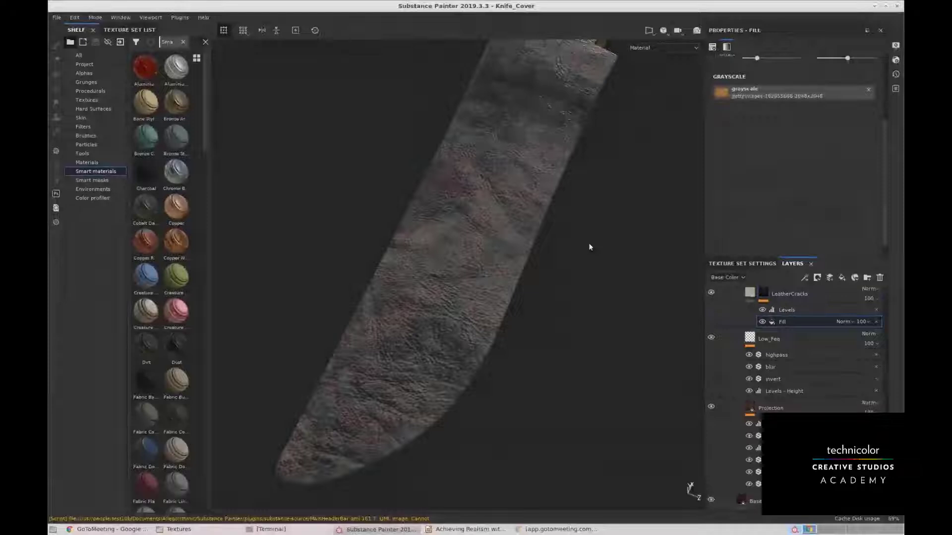
Examine the cracked leather surface up close at grazing angles with the environment lighting rotated.
{"action": "left_click_drag", "start_coordinate": [588, 243], "coordinate": [490, 284], "text": "alt"}
{"action": "left_click_drag", "start_coordinate": [519, 257], "coordinate": [543, 271], "text": "alt"}
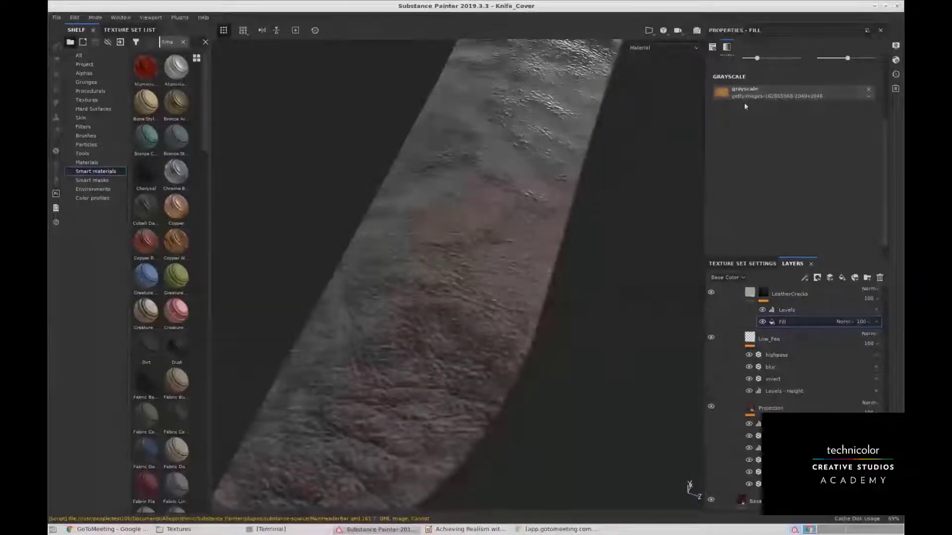
{"action": "left_click_drag", "start_coordinate": [492, 215], "coordinate": [555, 270], "text": "alt"}
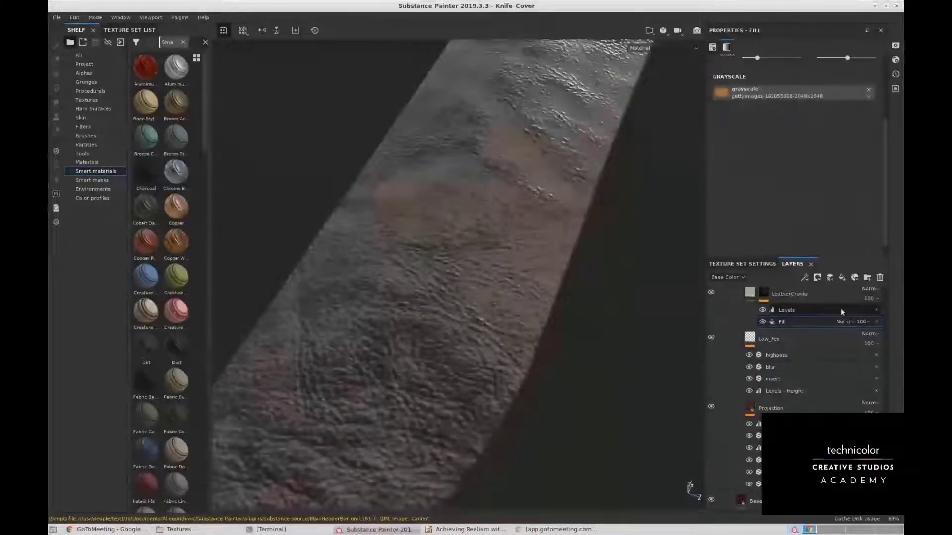
{"action": "scroll", "coordinate": [840, 311], "scroll_direction": "up", "scroll_amount": 2}
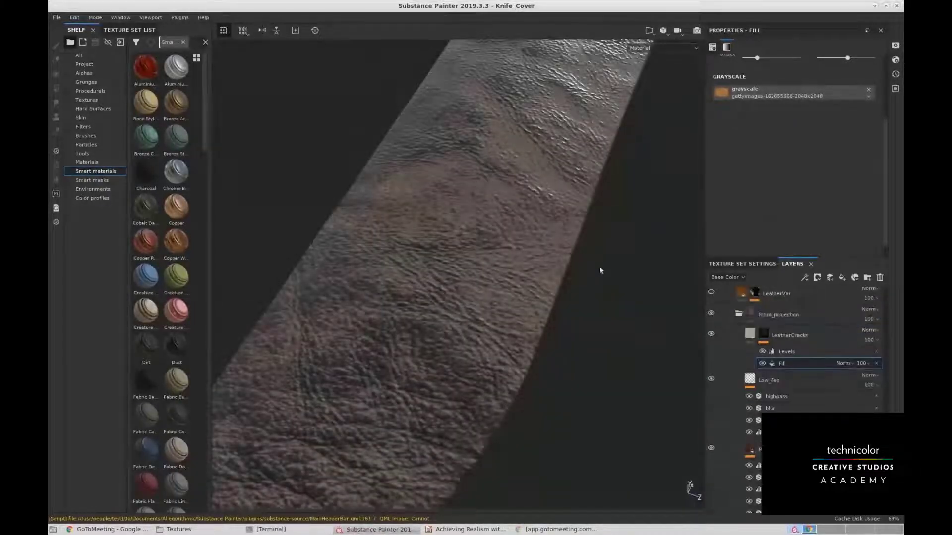
{"action": "left_click_drag", "start_coordinate": [590, 327], "coordinate": [613, 233], "text": "alt"}
{"action": "right_click_drag", "start_coordinate": [613, 233], "coordinate": [475, 219], "text": "shift"}
{"action": "left_click_drag", "start_coordinate": [475, 219], "coordinate": [543, 267], "text": "alt"}
Hide the LeatherCracks layer to compare the surface without it, and select the Projection layer.
{"action": "left_click", "coordinate": [789, 335]}
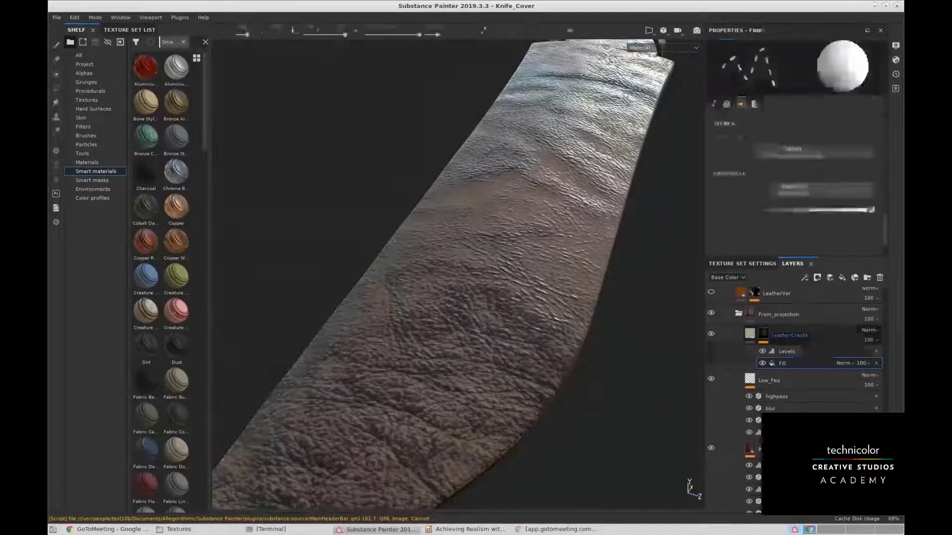
{"action": "mouse_move", "coordinate": [493, 238]}
{"action": "left_mouse_down", "text": "alt"}
{"action": "mouse_move", "coordinate": [504, 263]}
{"action": "mouse_move", "coordinate": [496, 231]}
{"action": "left_mouse_up", "text": "alt"}
{"action": "middle_click_drag", "start_coordinate": [496, 231], "coordinate": [508, 227], "text": "alt"}
{"action": "mouse_move", "coordinate": [560, 293]}
{"action": "left_mouse_down", "text": "alt"}
{"action": "mouse_move", "coordinate": [586, 325]}
{"action": "mouse_move", "coordinate": [674, 358]}
{"action": "mouse_move", "coordinate": [491, 177]}
{"action": "mouse_move", "coordinate": [527, 234]}
{"action": "left_mouse_up", "text": "alt"}
{"action": "scroll", "coordinate": [753, 466], "scroll_direction": "up", "scroll_amount": 1}
{"action": "left_click", "coordinate": [751, 476]}
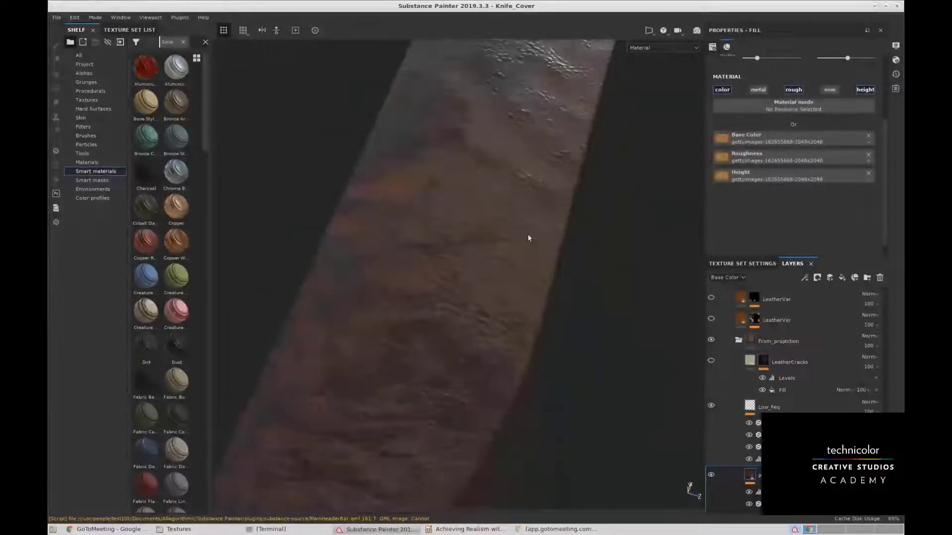
{"action": "scroll", "coordinate": [739, 445], "scroll_direction": "up", "scroll_amount": 2}
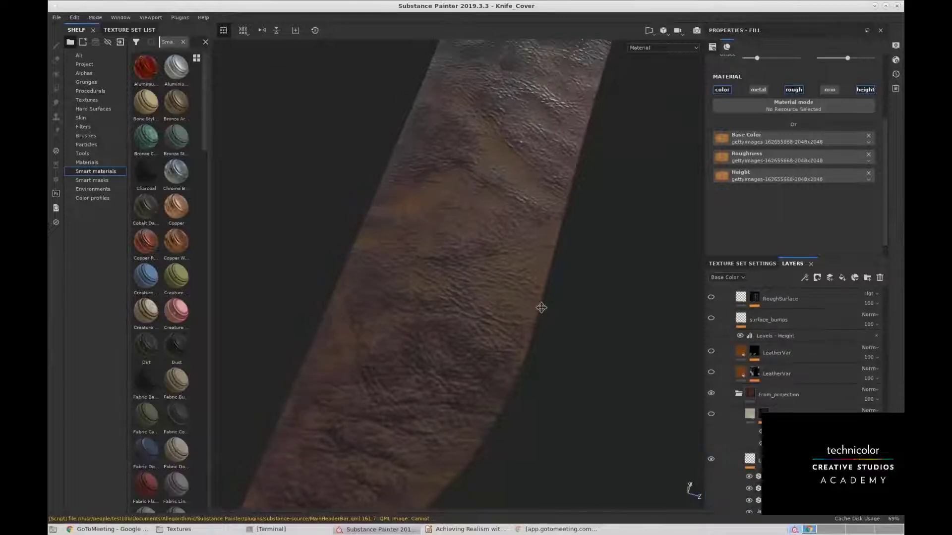
Turn the LeatherCracks layer back on, show both LeatherVar layers, and view their color variation on the cover.
{"action": "left_click_drag", "start_coordinate": [534, 239], "coordinate": [511, 281], "text": "alt"}
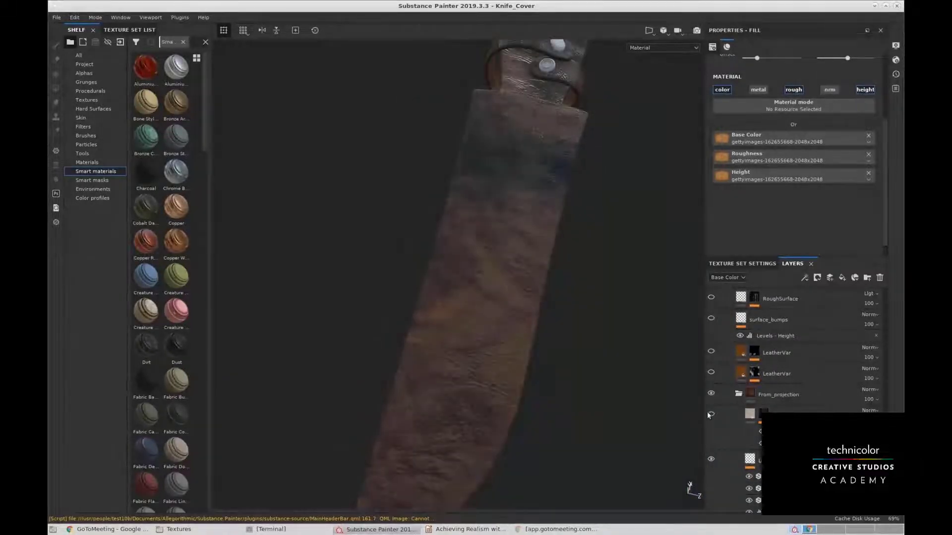
{"action": "left_click", "coordinate": [711, 372]}
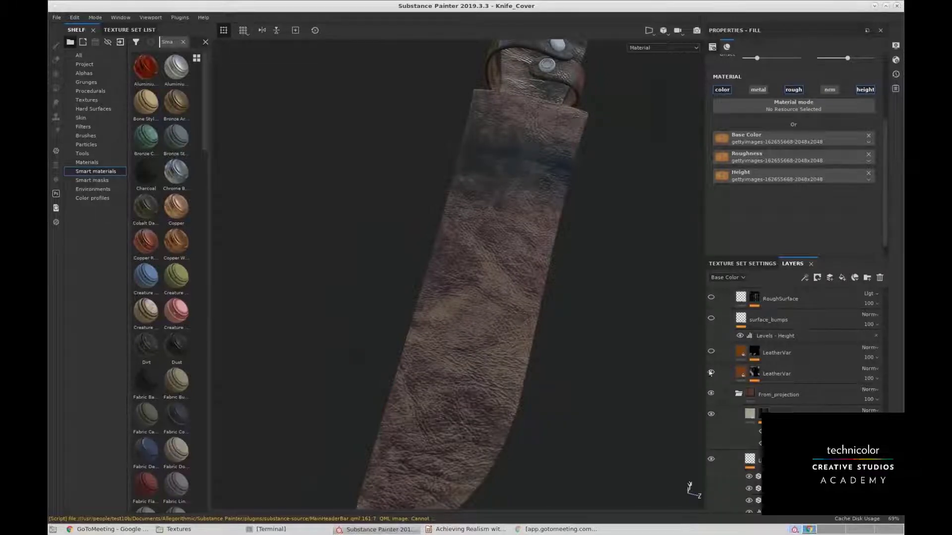
{"action": "left_click", "coordinate": [711, 352]}
{"action": "left_click_drag", "start_coordinate": [522, 324], "coordinate": [513, 281], "text": "alt"}
{"action": "right_click_drag", "start_coordinate": [518, 279], "coordinate": [561, 316], "text": "alt"}
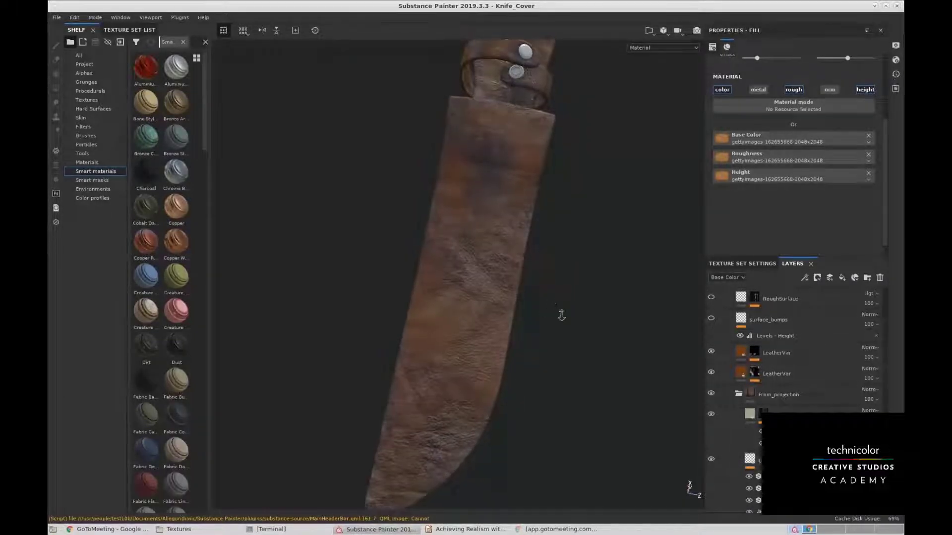
{"action": "middle_click_drag", "start_coordinate": [561, 316], "coordinate": [567, 312], "text": "alt"}
Show the surface_bumps layer and check its relief on the cover at a grazing angle.
{"action": "left_click", "coordinate": [711, 318]}
{"action": "left_click_drag", "start_coordinate": [433, 236], "coordinate": [511, 253], "text": "alt"}
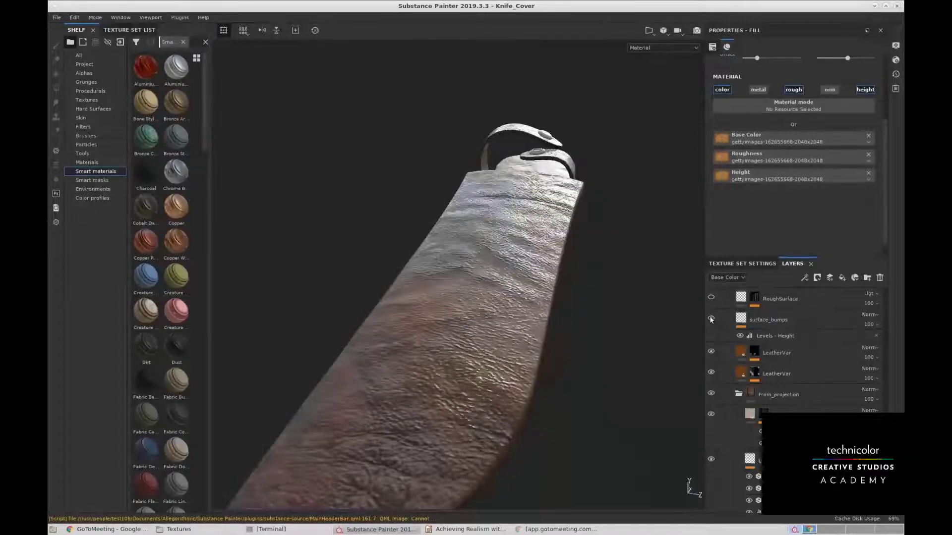
{"action": "left_click_drag", "start_coordinate": [507, 336], "coordinate": [601, 337], "text": "alt"}
{"action": "scroll", "coordinate": [787, 334], "scroll_direction": "down", "scroll_amount": 1}
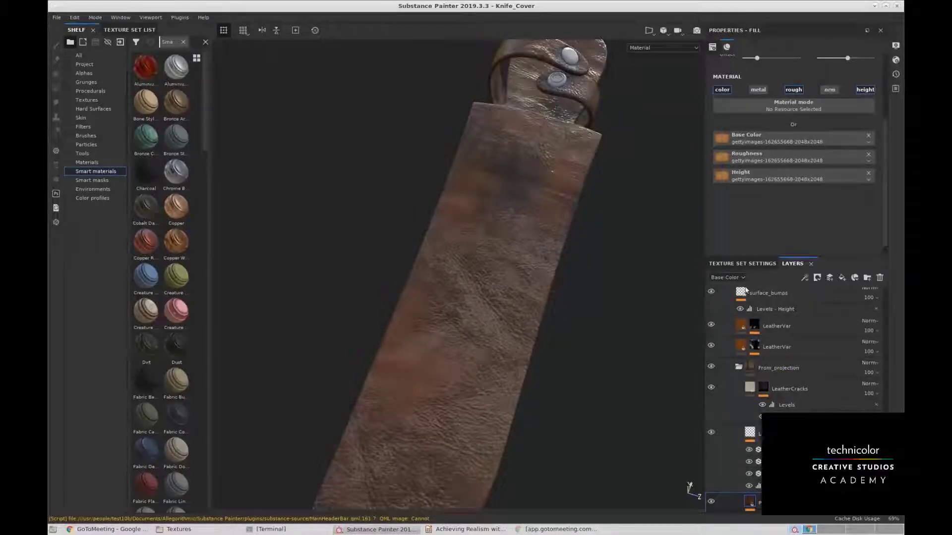
Examine the whole cover, including the strap and blade tip, from several angles and under rotated environment lighting.
{"action": "middle_click_drag", "start_coordinate": [582, 299], "coordinate": [586, 321], "text": "alt"}
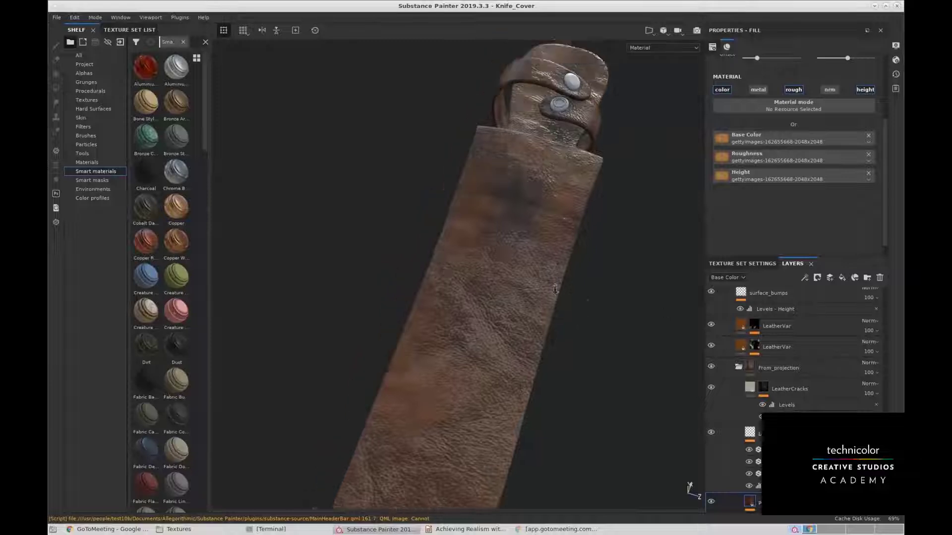
{"action": "right_click_drag", "start_coordinate": [555, 289], "coordinate": [540, 279], "text": "alt"}
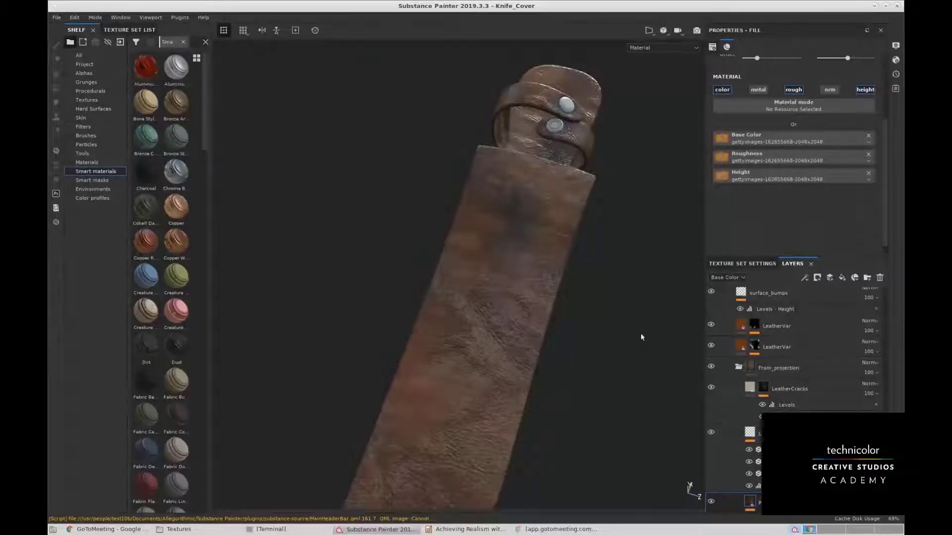
{"action": "right_click_drag", "start_coordinate": [640, 333], "coordinate": [506, 327], "text": "alt"}
{"action": "middle_click_drag", "start_coordinate": [505, 327], "coordinate": [519, 248], "text": "alt"}
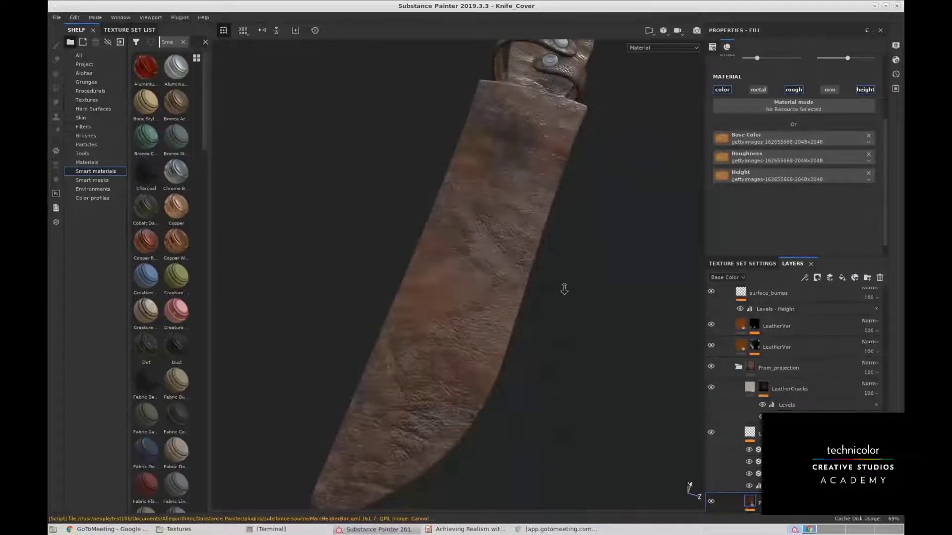
{"action": "left_click_drag", "start_coordinate": [484, 240], "coordinate": [616, 365], "text": "alt"}
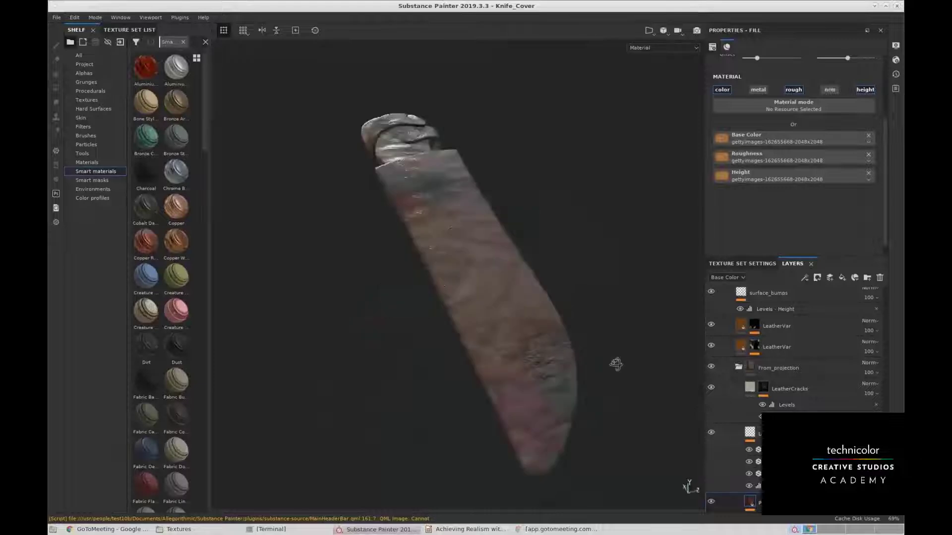
{"action": "left_click_drag", "start_coordinate": [644, 324], "coordinate": [529, 258], "text": "alt"}
{"action": "right_click_drag", "start_coordinate": [529, 258], "coordinate": [574, 264], "text": "shift"}
{"action": "mouse_move", "coordinate": [585, 265]}
{"action": "left_mouse_down", "text": "alt"}
{"action": "mouse_move", "coordinate": [531, 289]}
{"action": "mouse_move", "coordinate": [597, 206]}
{"action": "mouse_move", "coordinate": [552, 297]}
{"action": "mouse_move", "coordinate": [588, 281]}
{"action": "left_mouse_up", "text": "alt"}
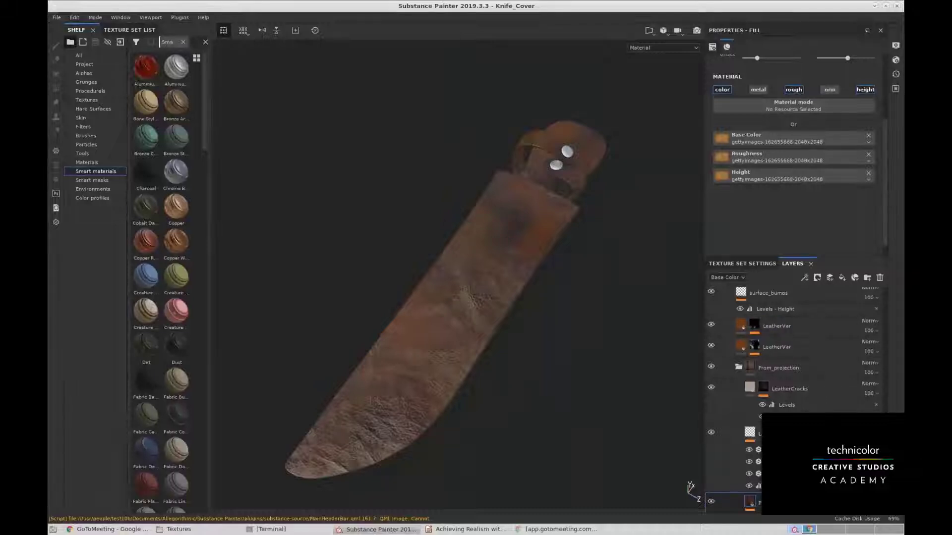
{"action": "scroll", "coordinate": [843, 446], "scroll_direction": "down", "scroll_amount": 3}
{"action": "scroll", "coordinate": [842, 446], "scroll_direction": "up", "scroll_amount": 3}
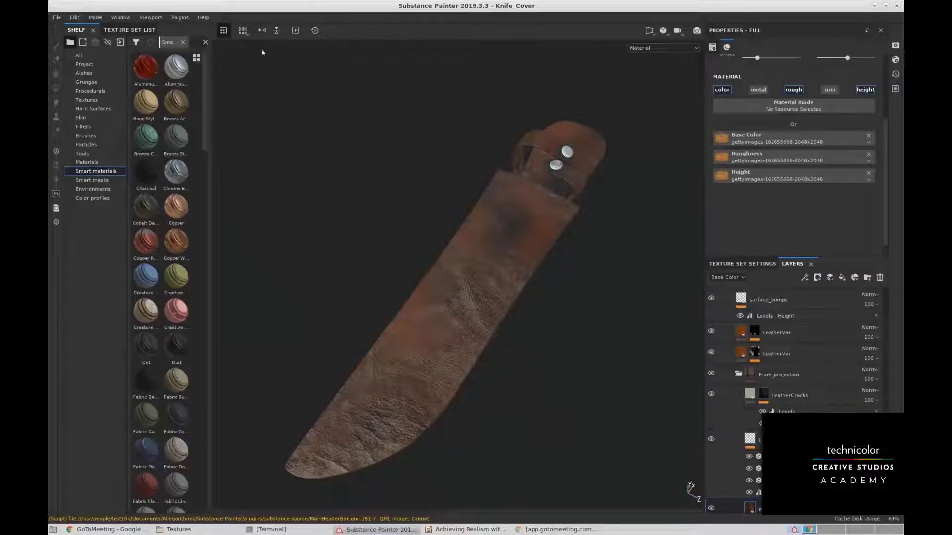
{"action": "left_click_drag", "start_coordinate": [523, 208], "coordinate": [592, 202], "text": "alt"}
Reframe the whole cover and open the list of project file commands.
{"action": "left_click", "coordinate": [73, 18]}
{"action": "left_click", "coordinate": [285, 104]}
{"action": "middle_click_drag", "start_coordinate": [598, 229], "coordinate": [575, 283], "text": "alt"}
{"action": "left_click_drag", "start_coordinate": [576, 283], "coordinate": [545, 248], "text": "alt"}
{"action": "left_click", "coordinate": [57, 18]}
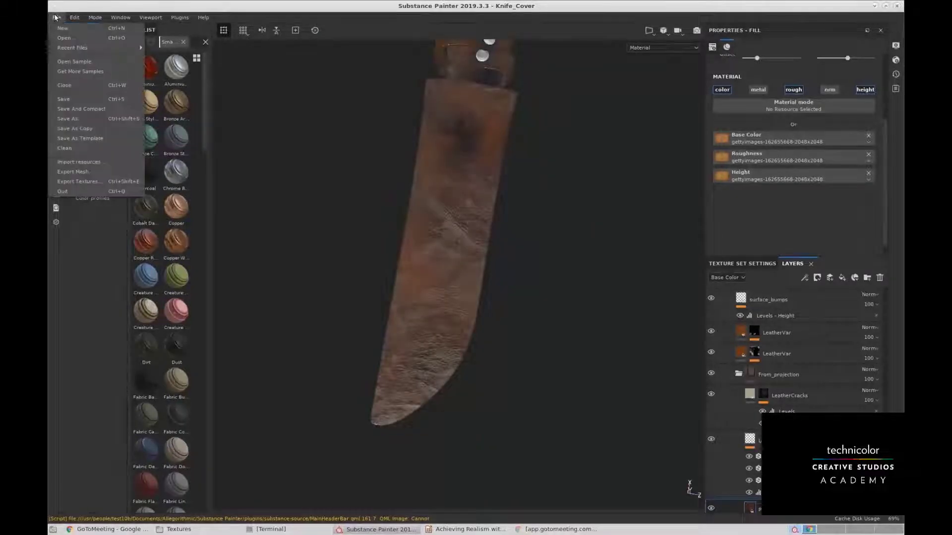
{"action": "left_click", "coordinate": [88, 30]}
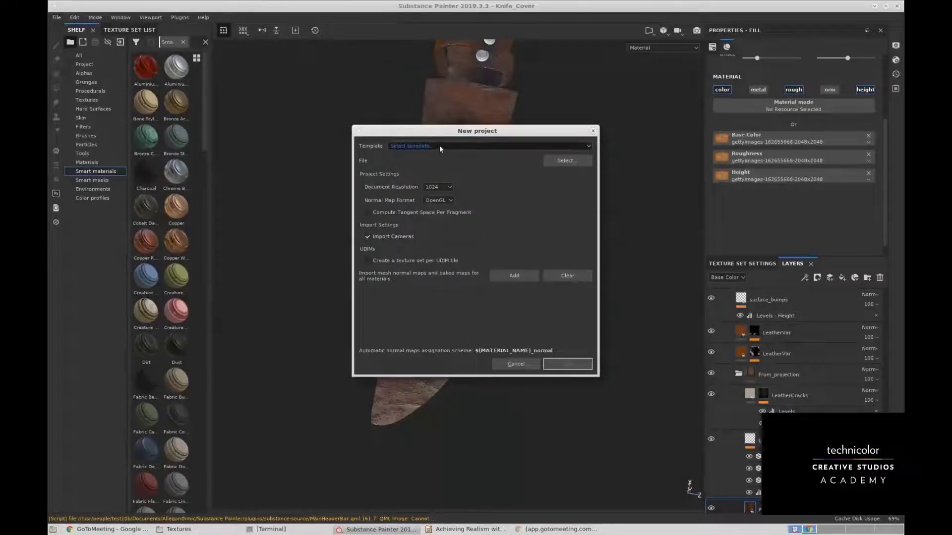
{"action": "left_click", "coordinate": [439, 145]}
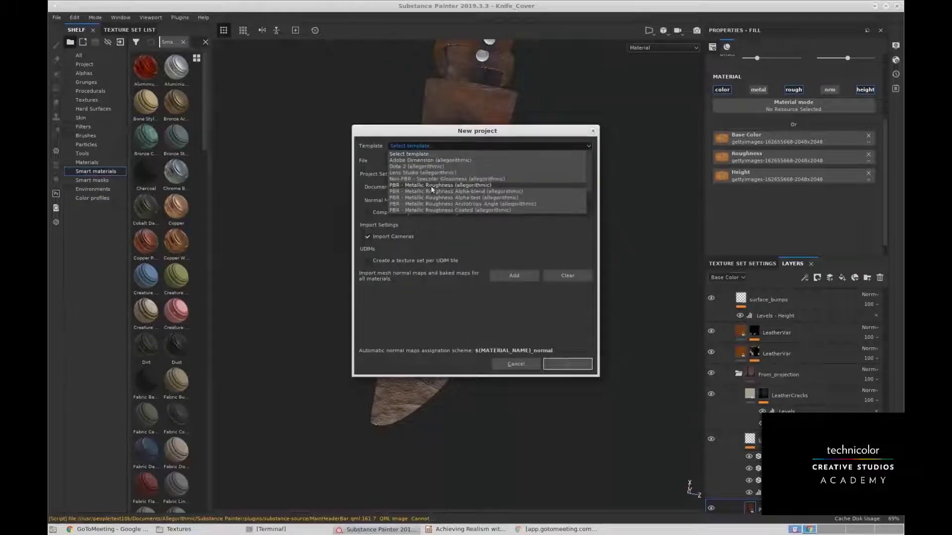
{"action": "left_click", "coordinate": [457, 186]}
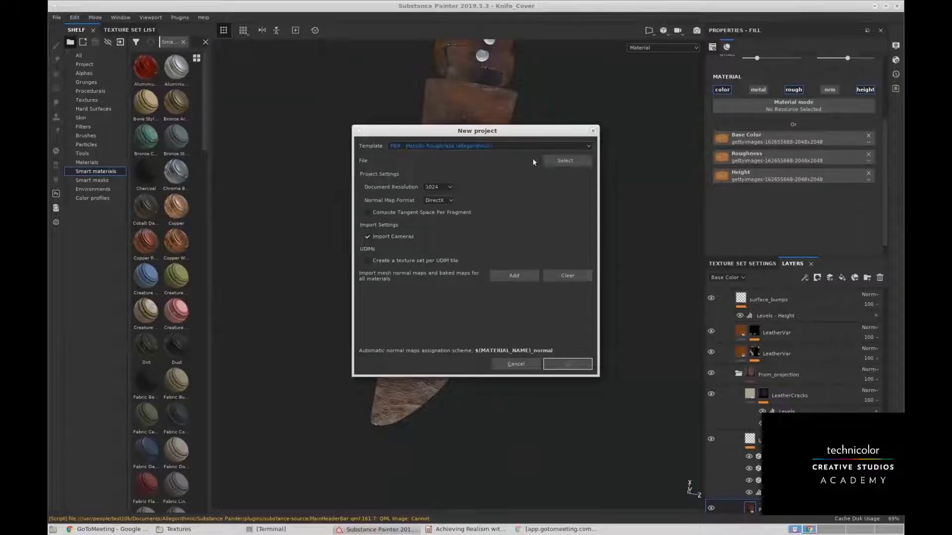
{"action": "left_click", "coordinate": [556, 160]}
{"action": "left_click", "coordinate": [446, 200]}
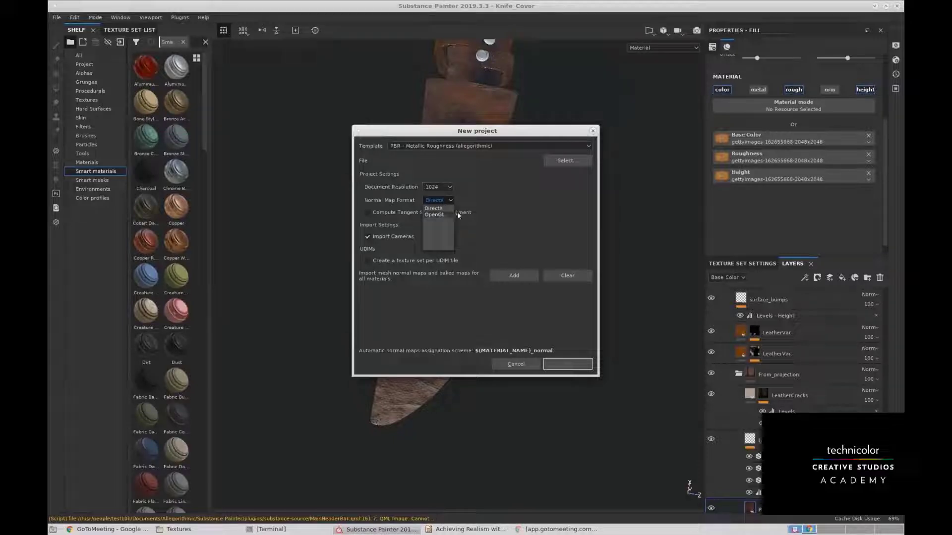
{"action": "left_click", "coordinate": [528, 199]}
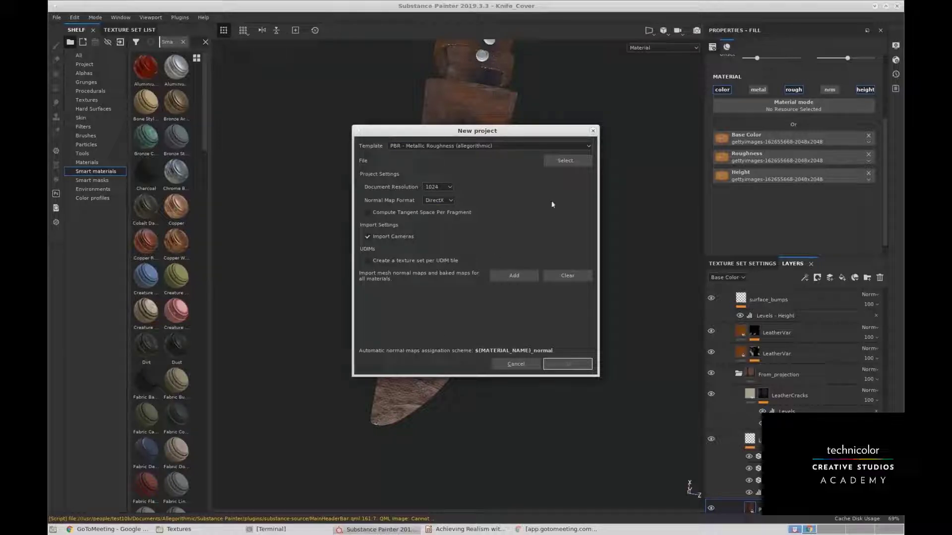
{"action": "left_click", "coordinate": [593, 131]}
Dock the Texture Set Settings and Layers panels as tabs beside Properties and bring the full-height layer stack into view.
{"action": "left_click_drag", "start_coordinate": [590, 132], "coordinate": [629, 183], "text": "alt"}
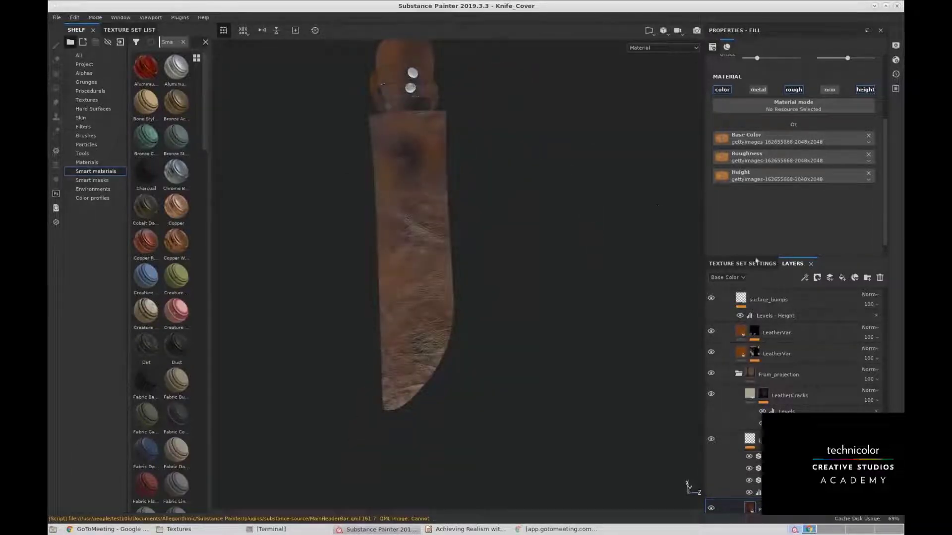
{"action": "scroll", "coordinate": [785, 310], "scroll_direction": "down", "scroll_amount": 1}
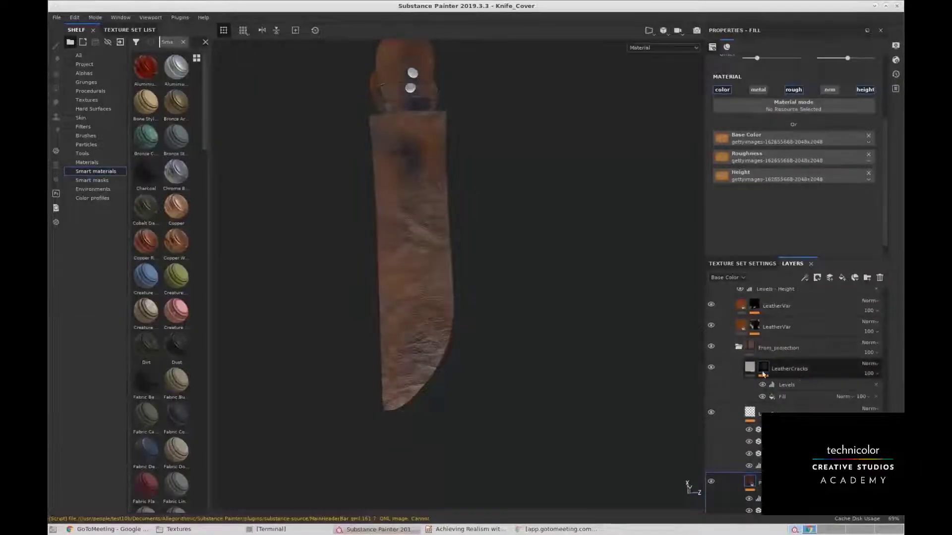
{"action": "scroll", "coordinate": [762, 374], "scroll_direction": "down", "scroll_amount": 5}
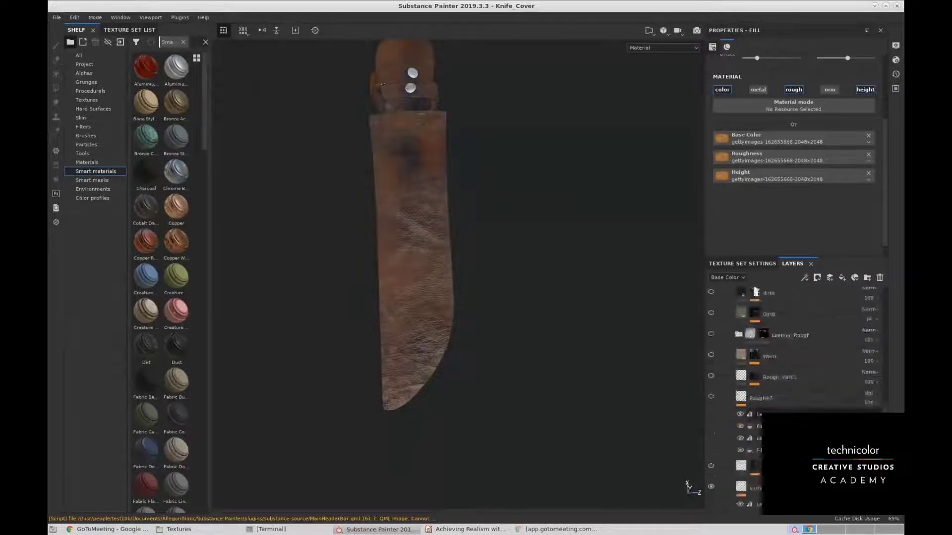
{"action": "scroll", "coordinate": [830, 330], "scroll_direction": "up", "scroll_amount": 4}
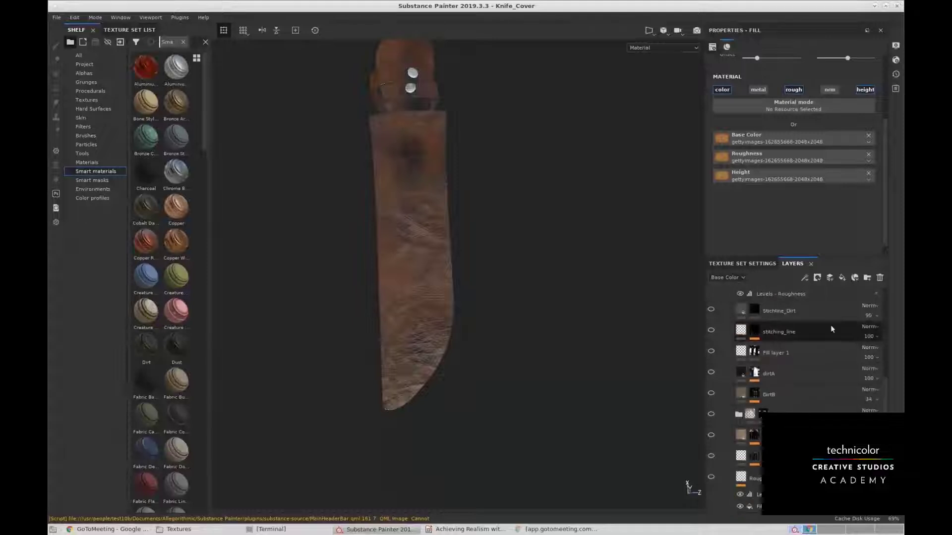
{"action": "scroll", "coordinate": [831, 326], "scroll_direction": "down", "scroll_amount": 1}
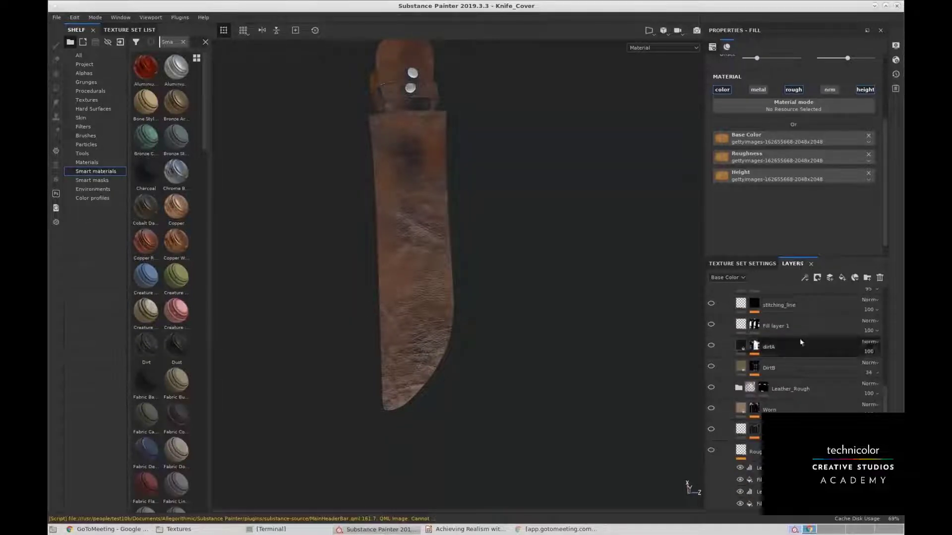
{"action": "scroll", "coordinate": [793, 360], "scroll_direction": "down", "scroll_amount": 2}
{"action": "left_click_drag", "start_coordinate": [746, 42], "coordinate": [792, 46]}
{"action": "left_click", "coordinate": [862, 30]}
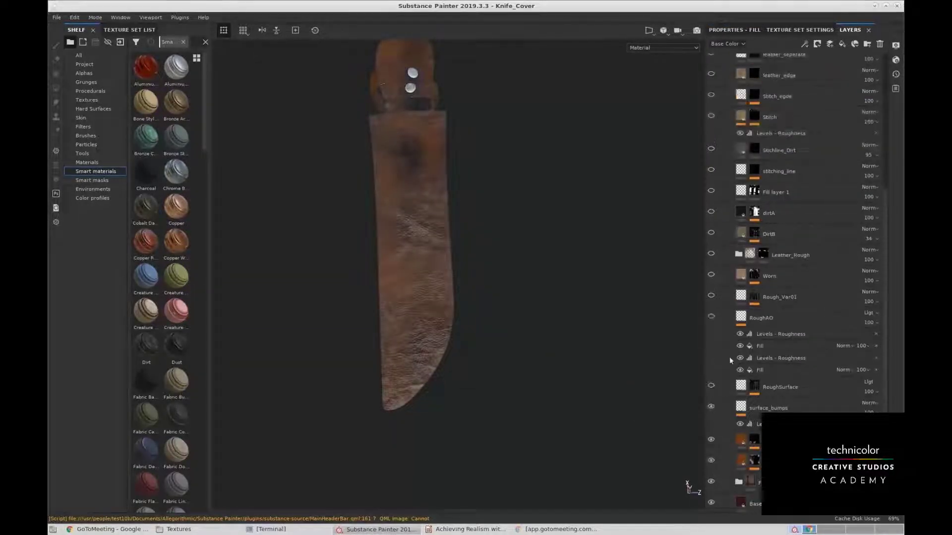
Collapse the Knife_Cover folder and hide it so only the base 0.5 layer shows on the knife cover.
{"action": "scroll", "coordinate": [725, 388], "scroll_direction": "up", "scroll_amount": 5}
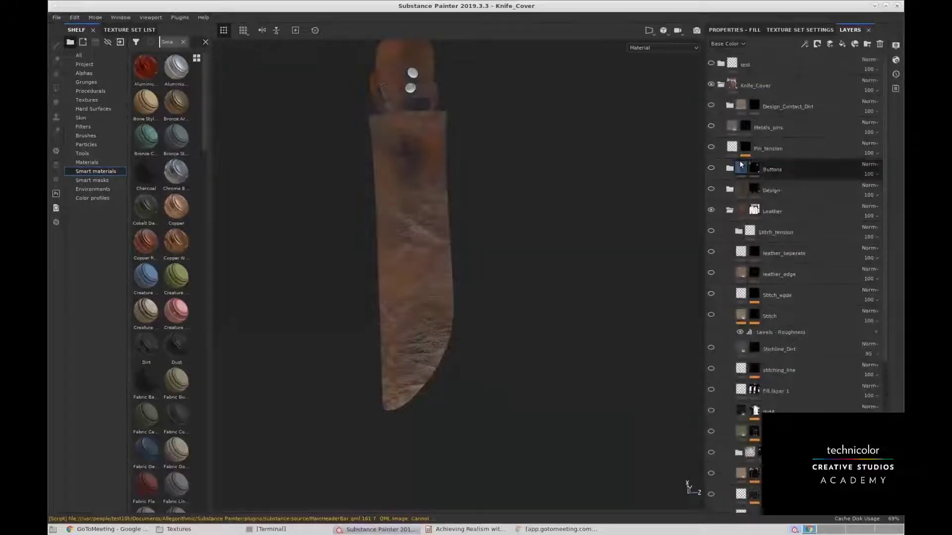
{"action": "left_click", "coordinate": [720, 86]}
{"action": "left_click", "coordinate": [711, 85]}
{"action": "left_click_drag", "start_coordinate": [493, 207], "coordinate": [595, 217], "text": "alt"}
Add a paint layer above the test folder and paint a broad white patch along the sheath's curved side.
{"action": "left_click", "coordinate": [768, 65]}
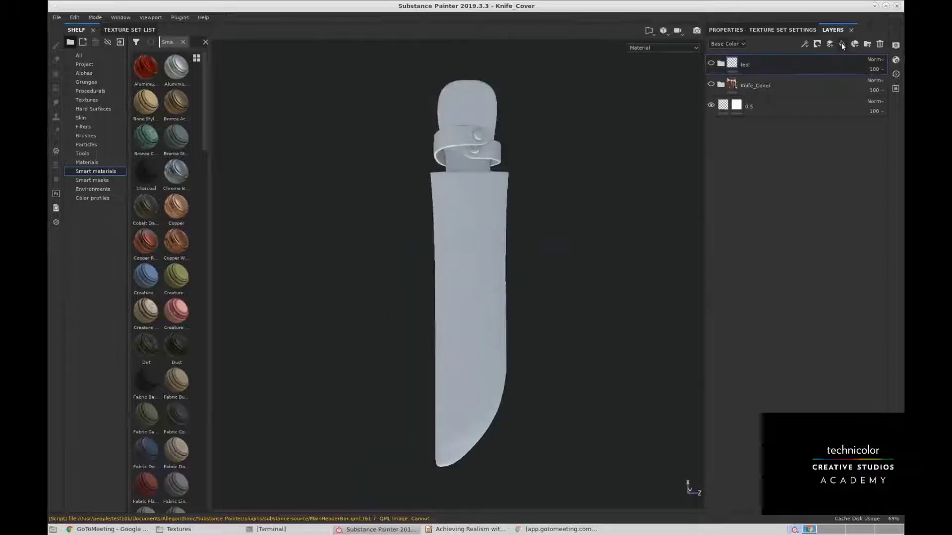
{"action": "left_click", "coordinate": [842, 45]}
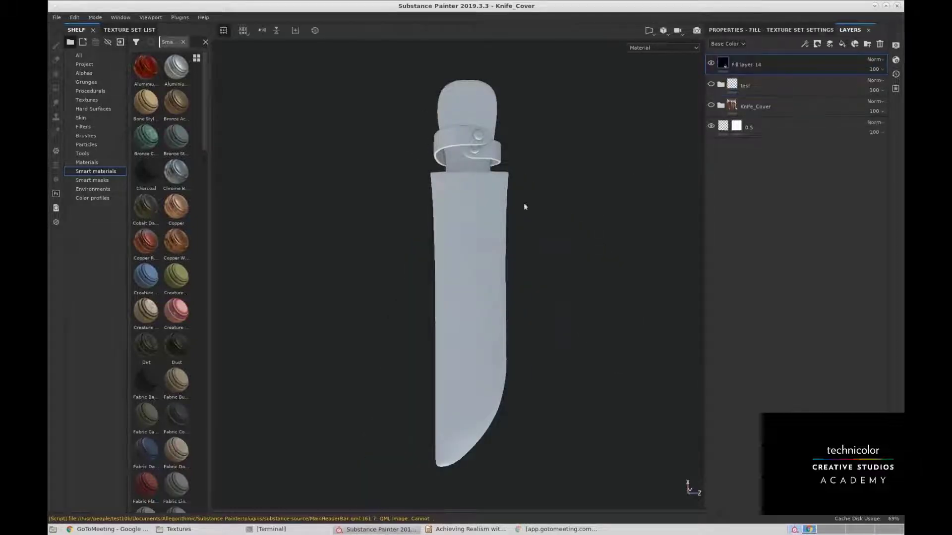
{"action": "key", "text": "ctrl+z"}
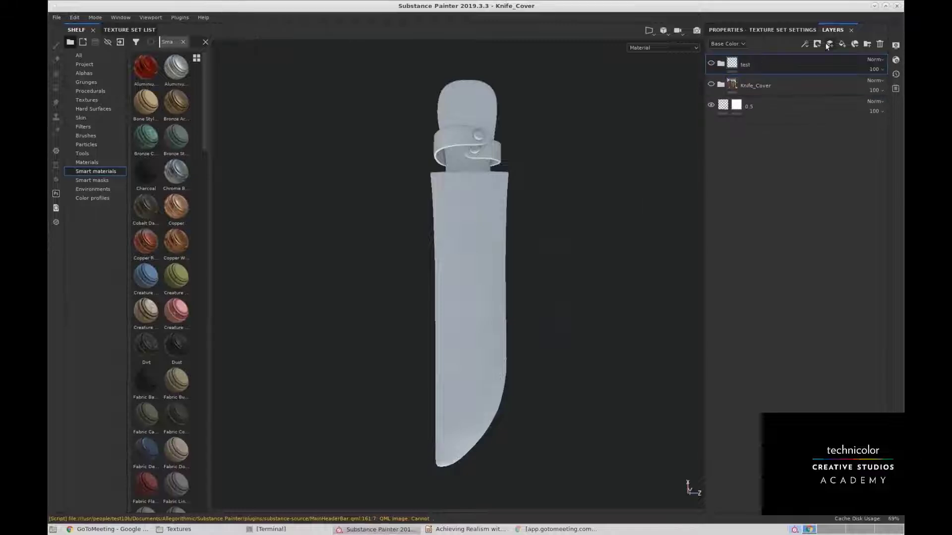
{"action": "left_click", "coordinate": [830, 45]}
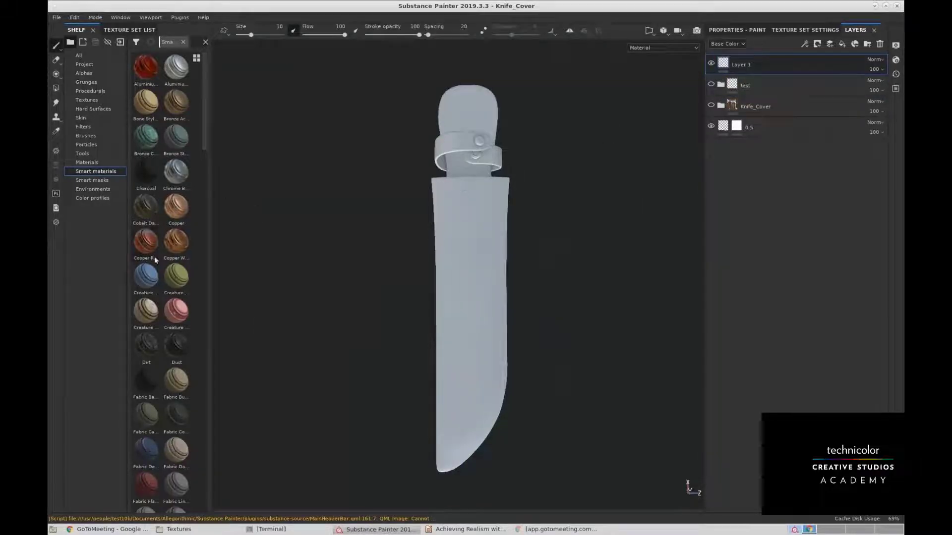
{"action": "middle_click_drag", "start_coordinate": [629, 297], "coordinate": [624, 256], "text": "alt"}
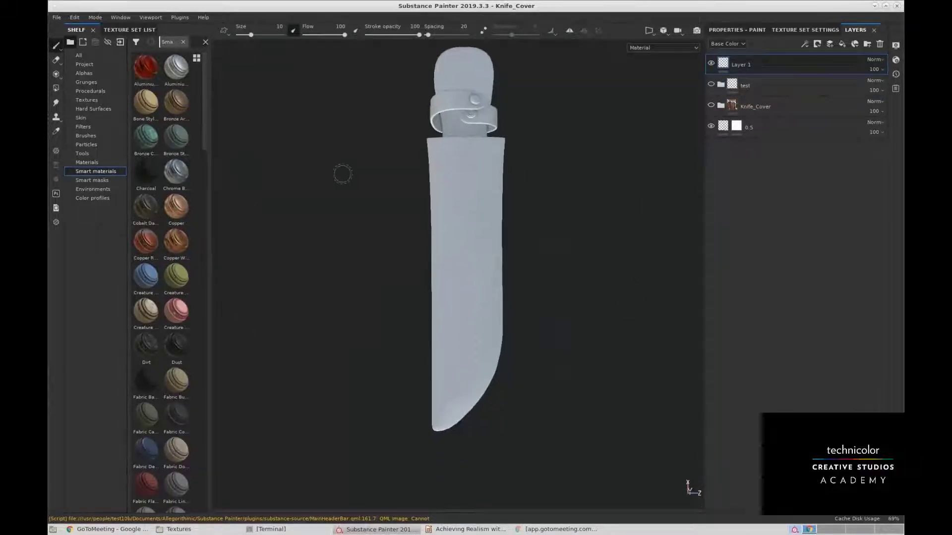
{"action": "mouse_move", "coordinate": [497, 162]}
{"action": "left_mouse_down"}
{"action": "mouse_move", "coordinate": [461, 307]}
{"action": "mouse_move", "coordinate": [491, 297]}
{"action": "mouse_move", "coordinate": [476, 367]}
{"action": "mouse_move", "coordinate": [493, 310]}
{"action": "left_mouse_up"}
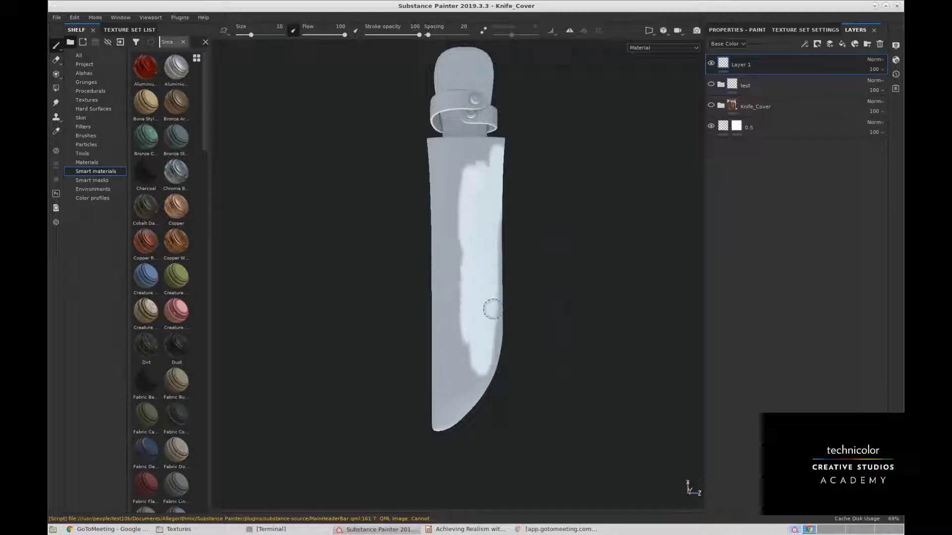
Display the paint brush's properties in a widened panel, down to its material channel settings.
{"action": "left_click", "coordinate": [758, 29]}
{"action": "left_click_drag", "start_coordinate": [557, 266], "coordinate": [598, 261], "text": "alt"}
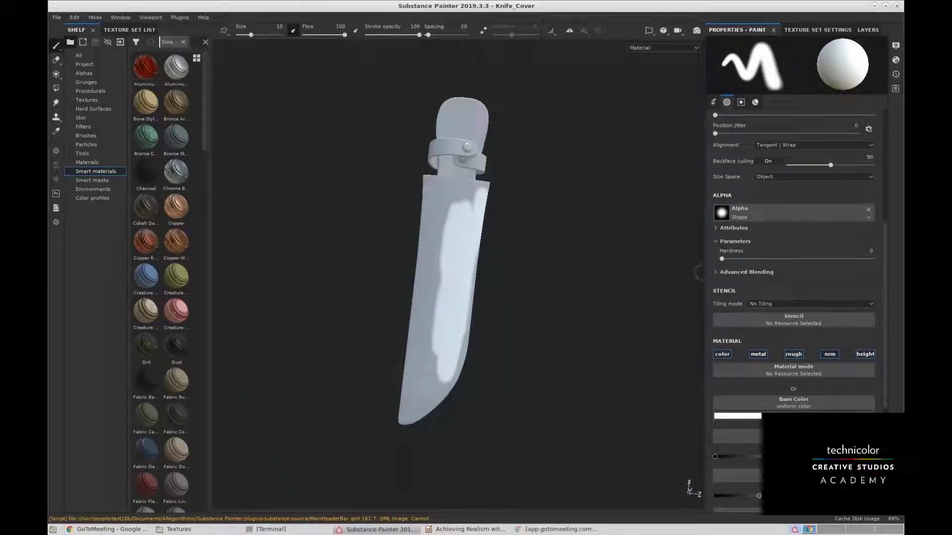
{"action": "left_click_drag", "start_coordinate": [704, 272], "coordinate": [636, 272]}
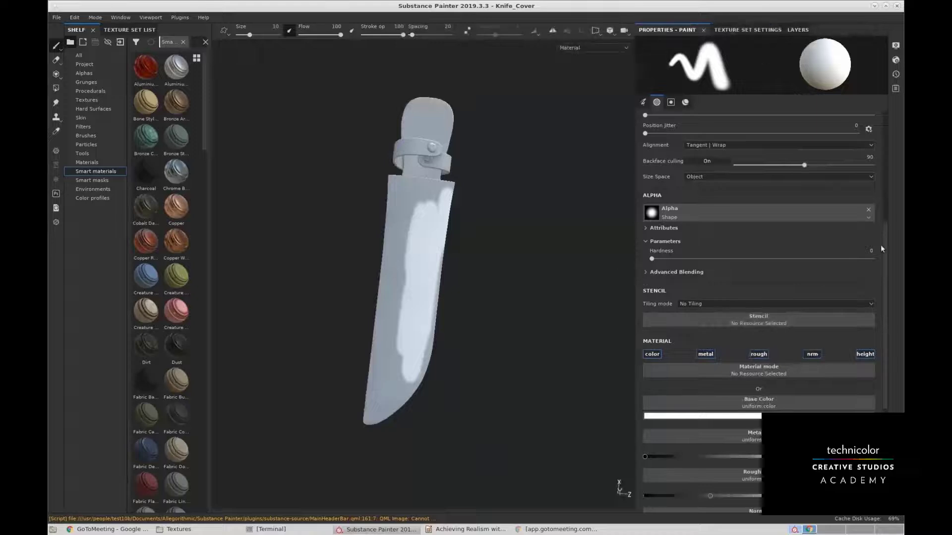
{"action": "left_click_drag", "start_coordinate": [884, 248], "coordinate": [885, 308]}
Examine the painted patch from several angles and review the brush's alpha, stencil and material channel settings.
{"action": "left_click_drag", "start_coordinate": [446, 276], "coordinate": [249, 243], "text": "alt"}
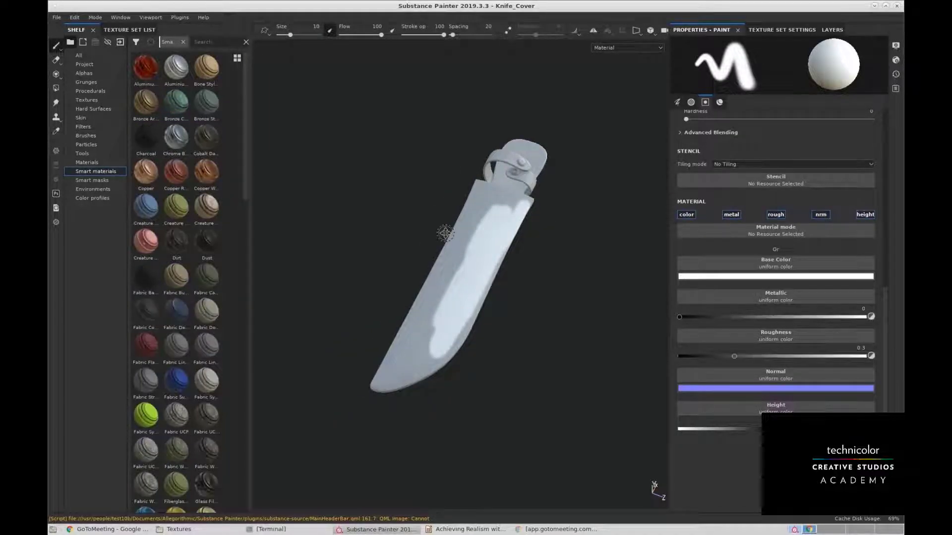
{"action": "middle_click_drag", "start_coordinate": [445, 233], "coordinate": [393, 244], "text": "alt"}
{"action": "left_click_drag", "start_coordinate": [454, 257], "coordinate": [491, 258], "text": "alt"}
{"action": "middle_click_drag", "start_coordinate": [534, 265], "coordinate": [539, 236], "text": "alt"}
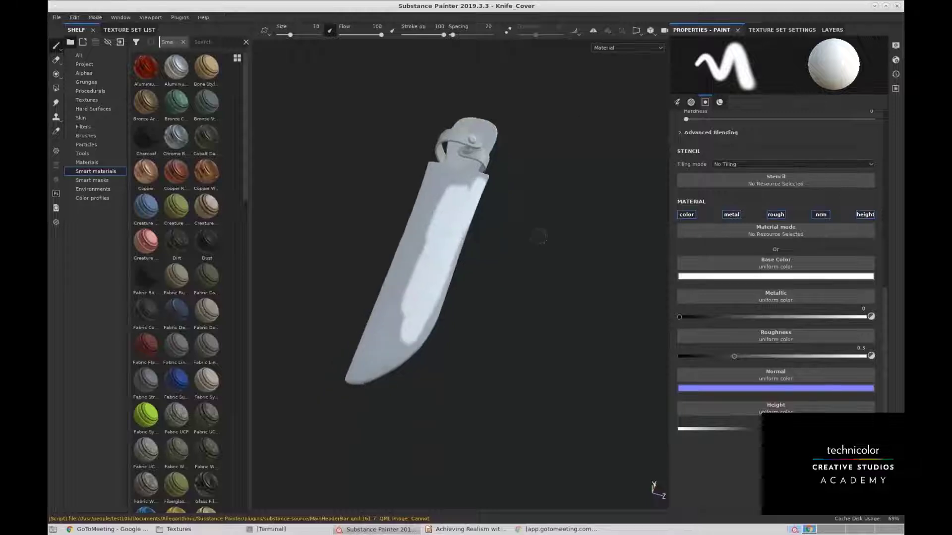
{"action": "left_click_drag", "start_coordinate": [539, 235], "coordinate": [530, 272], "text": "alt"}
{"action": "middle_click_drag", "start_coordinate": [532, 210], "coordinate": [537, 215], "text": "alt"}
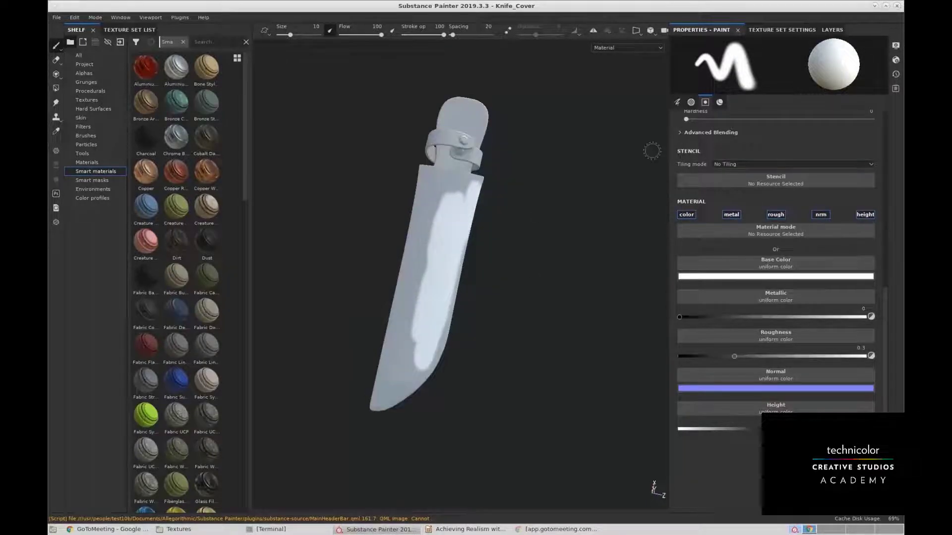
{"action": "mouse_move", "coordinate": [537, 255]}
{"action": "left_mouse_down", "text": "alt"}
{"action": "mouse_move", "coordinate": [535, 223]}
{"action": "mouse_move", "coordinate": [481, 168]}
{"action": "left_mouse_up", "text": "alt"}
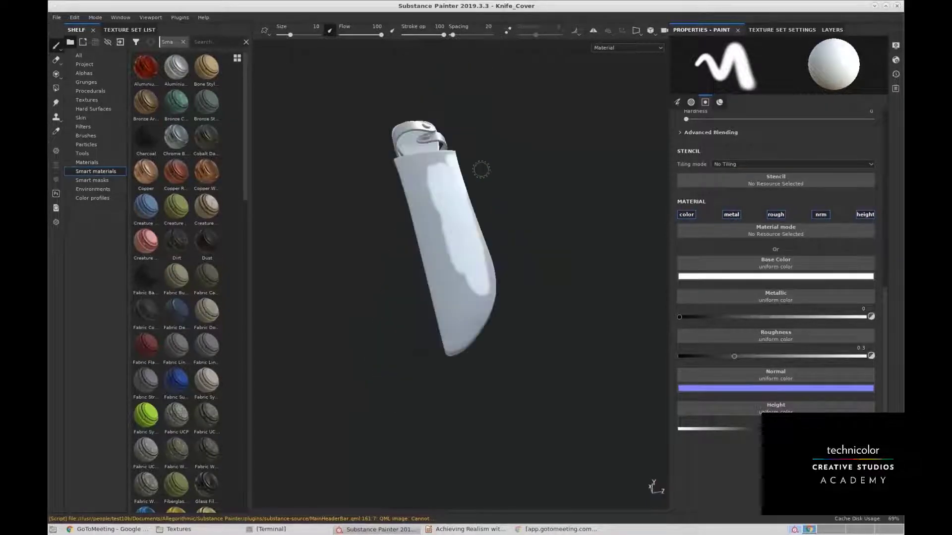
{"action": "right_click_drag", "start_coordinate": [481, 168], "coordinate": [588, 239], "text": "alt"}
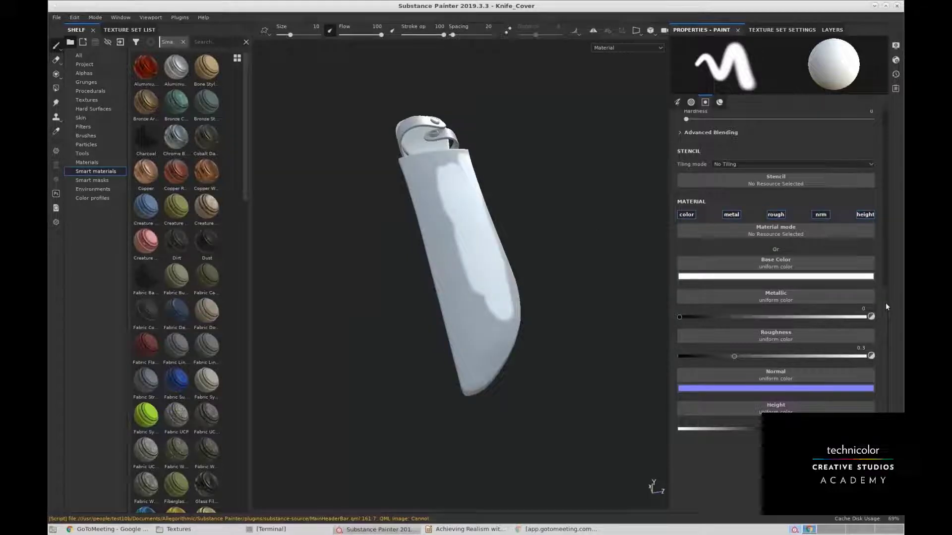
{"action": "scroll", "coordinate": [885, 302], "scroll_direction": "up", "scroll_amount": 4}
{"action": "scroll", "coordinate": [891, 211], "scroll_direction": "down", "scroll_amount": 5}
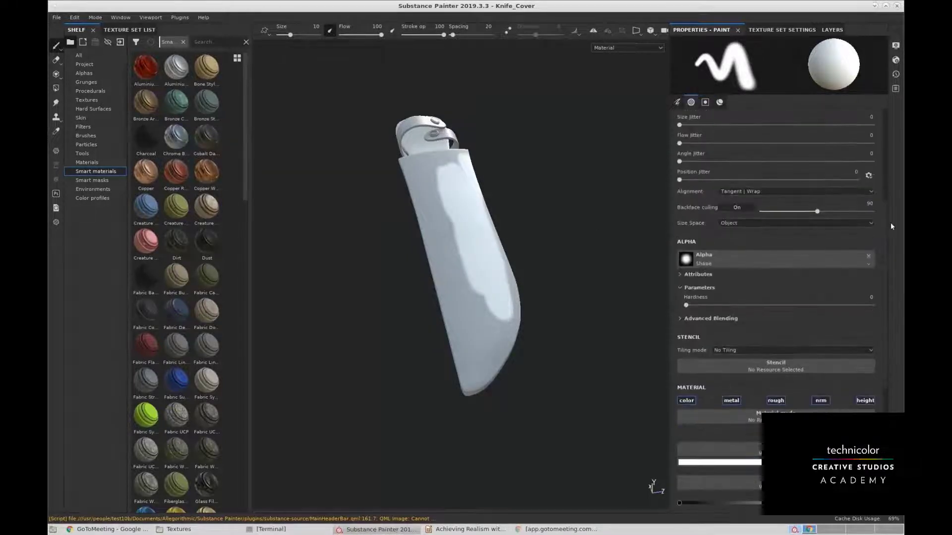
{"action": "mouse_move", "coordinate": [538, 149]}
{"action": "left_mouse_down", "text": "alt"}
{"action": "mouse_move", "coordinate": [580, 183]}
{"action": "mouse_move", "coordinate": [633, 185]}
{"action": "mouse_move", "coordinate": [549, 176]}
{"action": "left_mouse_up", "text": "alt"}
{"action": "right_click_drag", "start_coordinate": [549, 177], "coordinate": [573, 200], "text": "shift"}
{"action": "left_click_drag", "start_coordinate": [574, 199], "coordinate": [585, 275], "text": "alt"}
Set the paint brush's base color to a mid grey.
{"action": "left_click", "coordinate": [754, 336]}
{"action": "left_click_drag", "start_coordinate": [773, 379], "coordinate": [753, 395]}
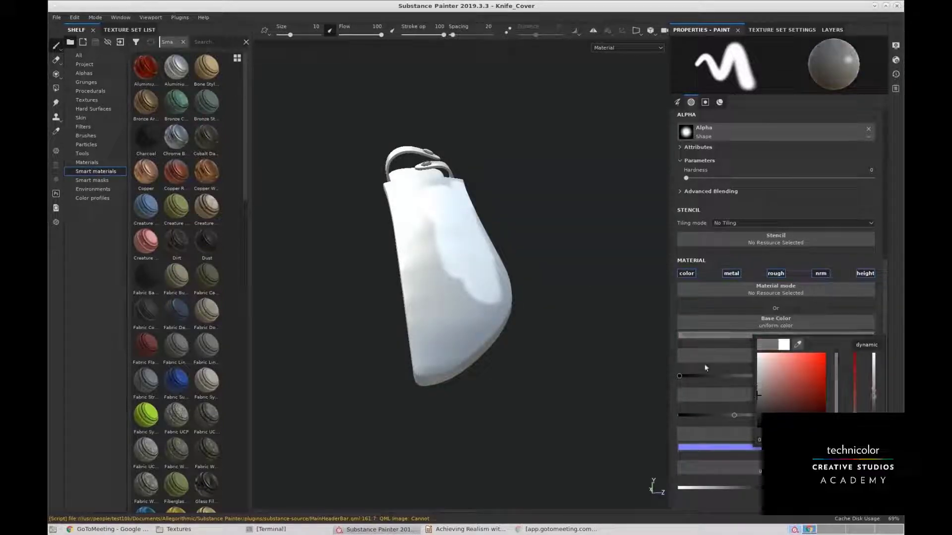
{"action": "left_click_drag", "start_coordinate": [588, 342], "coordinate": [580, 347], "text": "alt"}
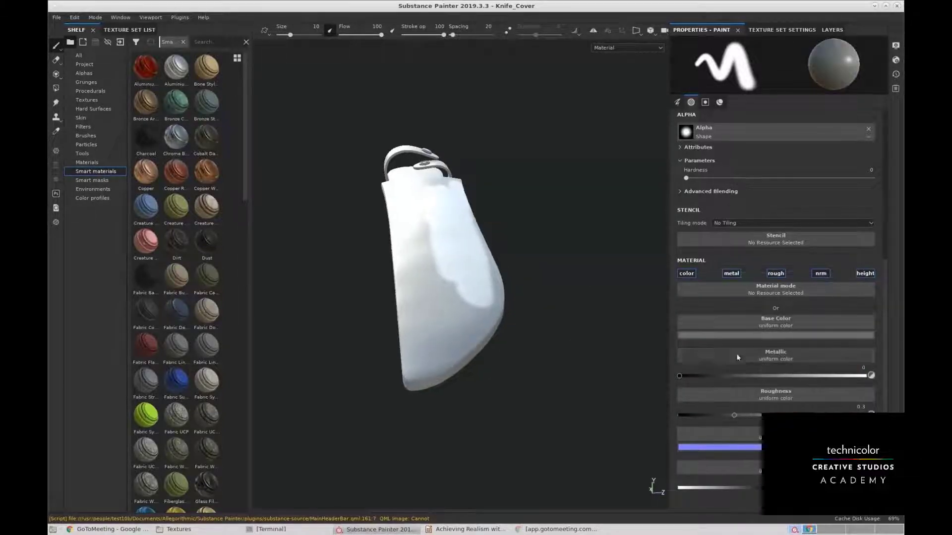
{"action": "scroll", "coordinate": [735, 349], "scroll_direction": "up", "scroll_amount": 1}
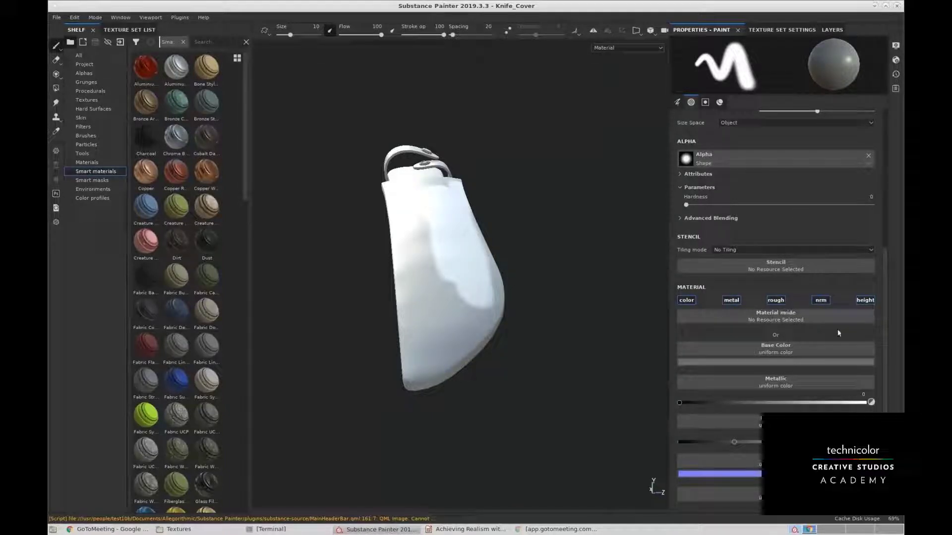
{"action": "left_click", "coordinate": [776, 300]}
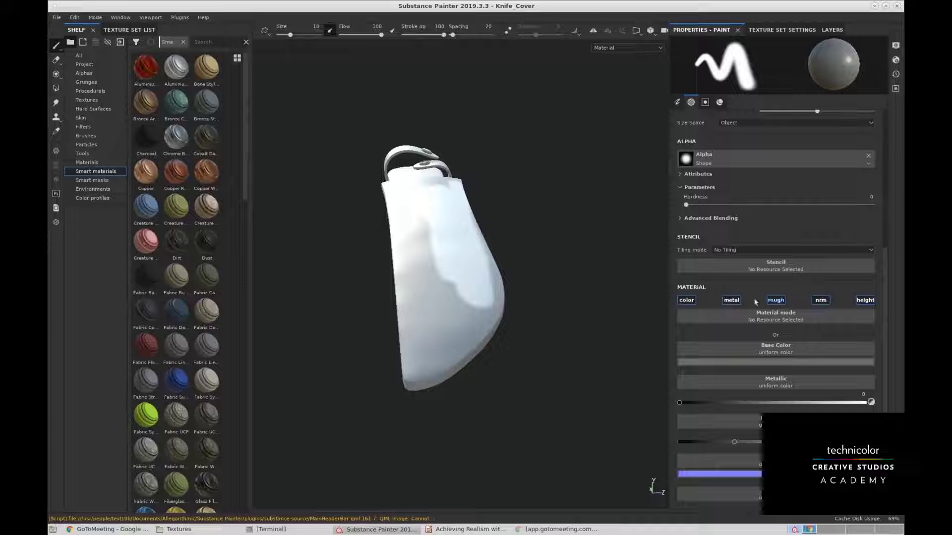
{"action": "left_click_drag", "start_coordinate": [585, 349], "coordinate": [584, 339], "text": "alt"}
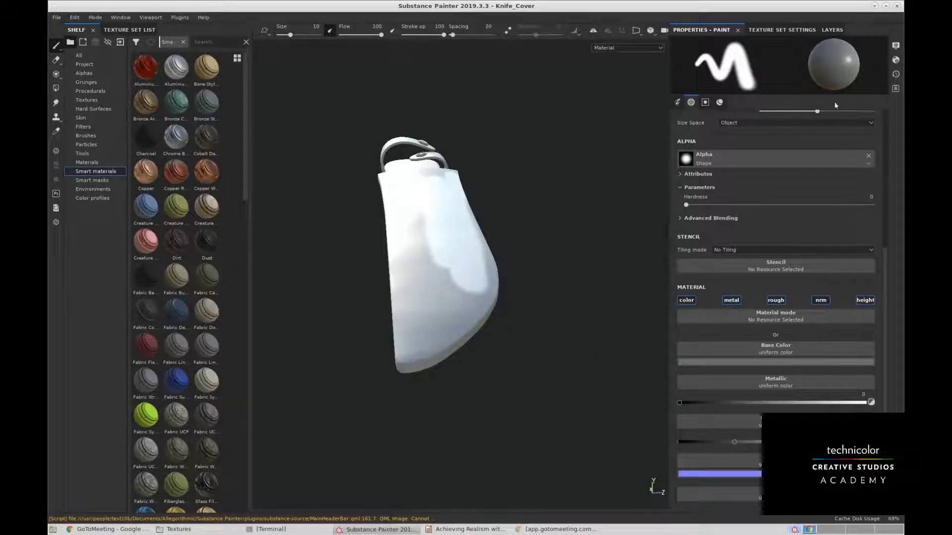
Delete the painted layer and put an empty paint layer above the test folder.
{"action": "scroll", "coordinate": [743, 441], "scroll_direction": "up", "scroll_amount": 1}
{"action": "left_click", "coordinate": [778, 30]}
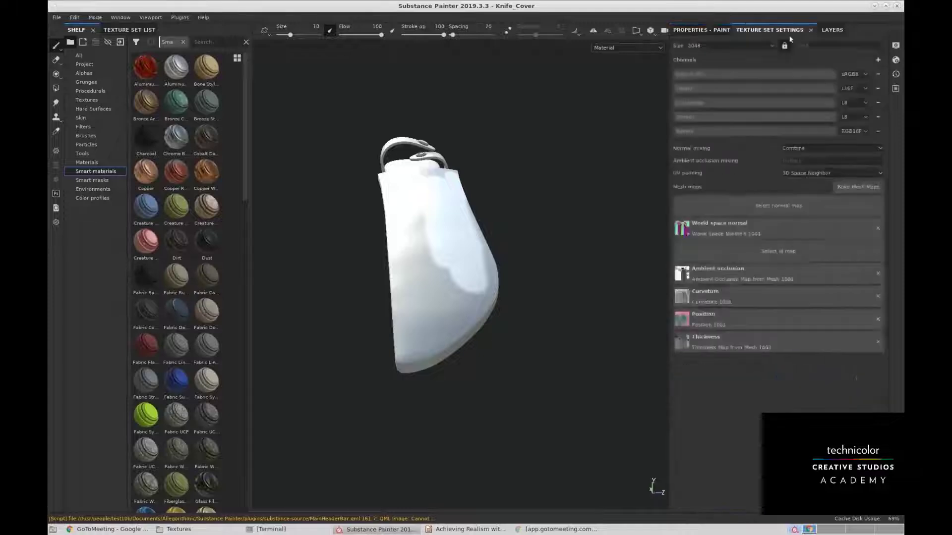
{"action": "left_click", "coordinate": [828, 30]}
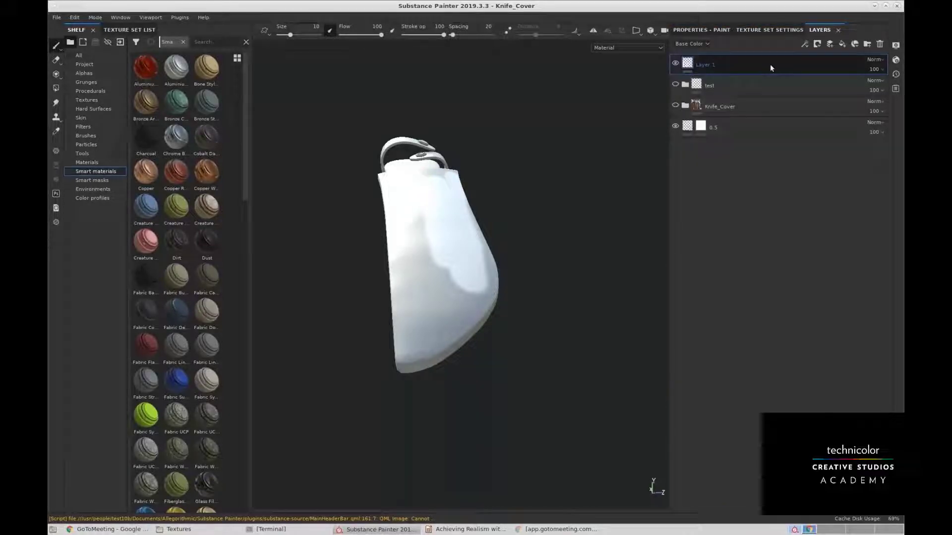
{"action": "key", "text": "Delete"}
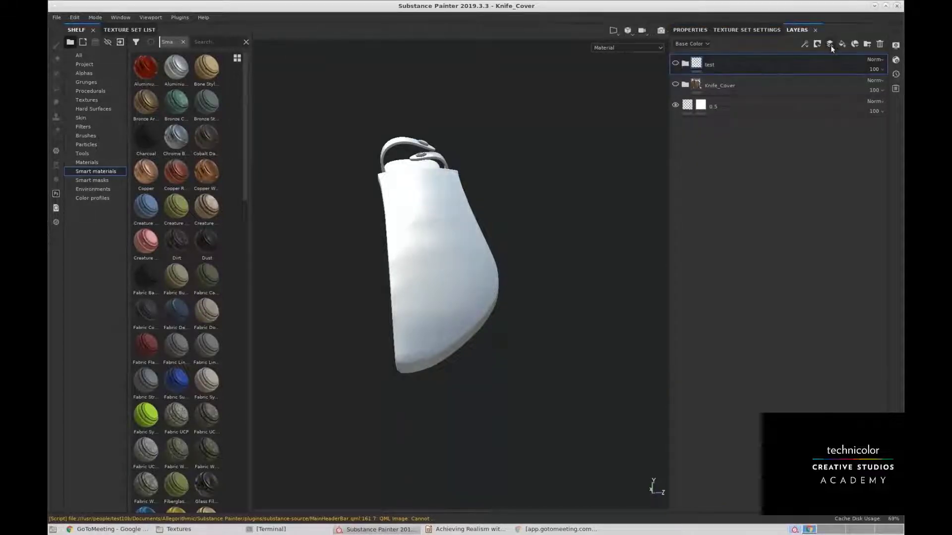
{"action": "key", "text": "ctrl+z"}
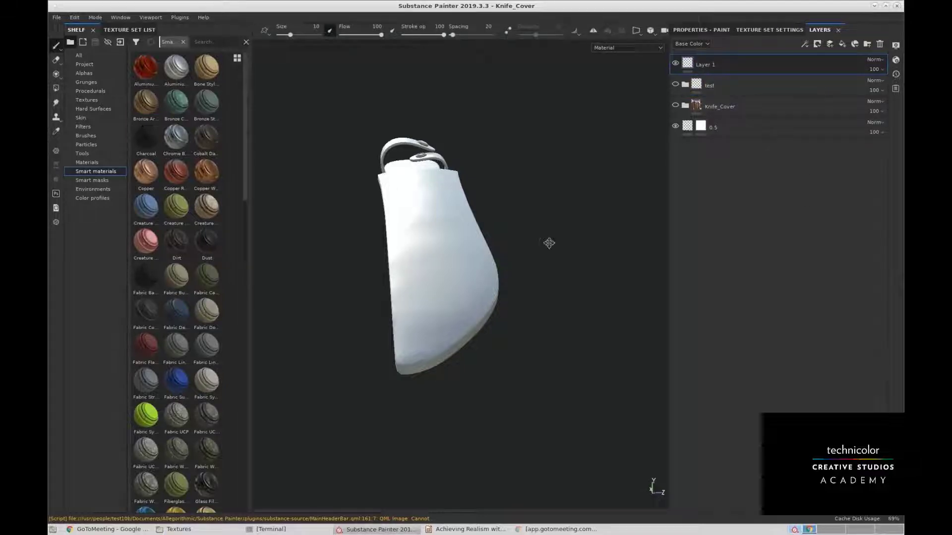
Set the paint brush's base color to red and its roughness to 1.
{"action": "left_click", "coordinate": [701, 30]}
{"action": "scroll", "coordinate": [808, 394], "scroll_direction": "down", "scroll_amount": 2}
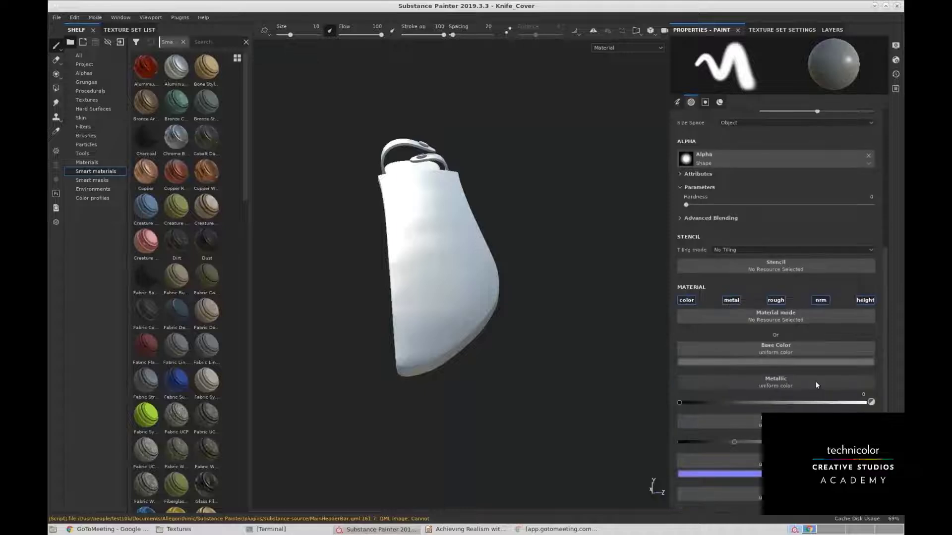
{"action": "left_click", "coordinate": [812, 362]}
{"action": "left_click", "coordinate": [837, 395]}
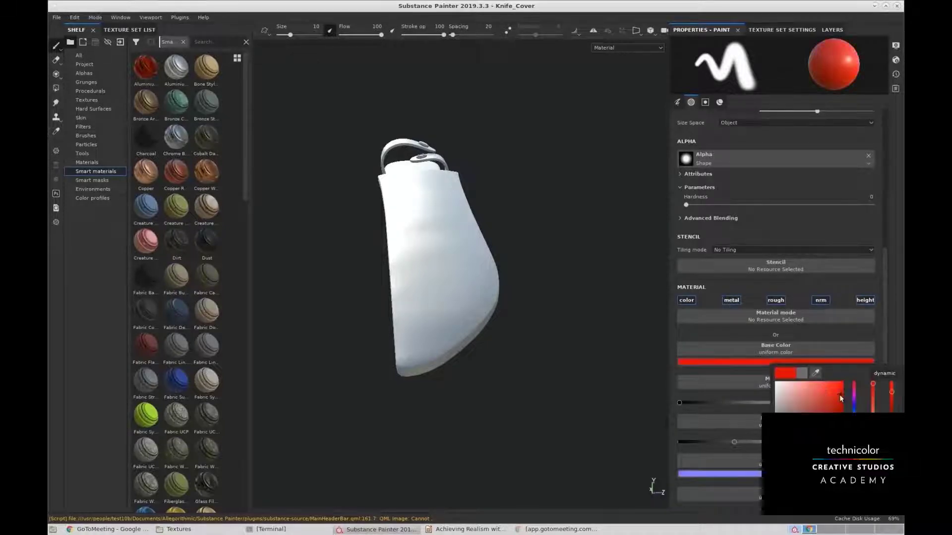
{"action": "left_click", "coordinate": [614, 358]}
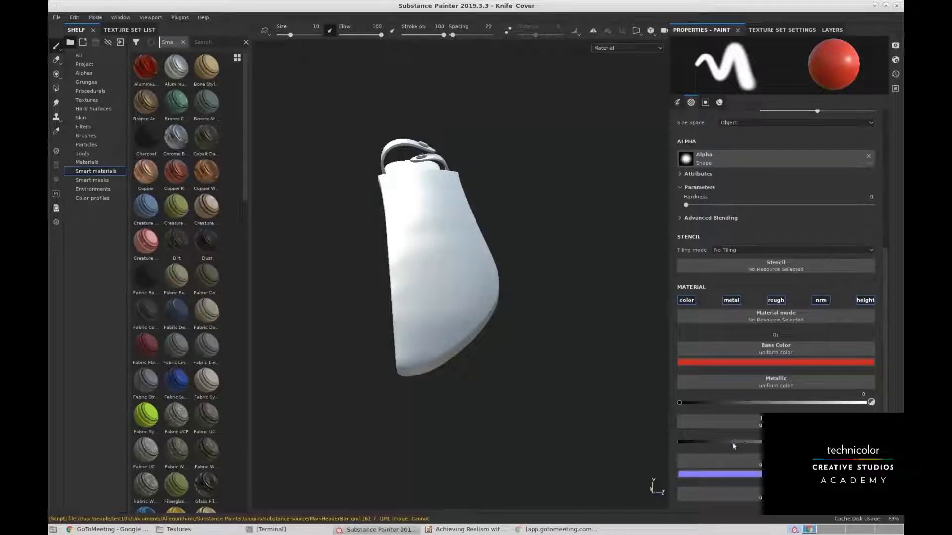
{"action": "left_click_drag", "start_coordinate": [737, 442], "coordinate": [793, 442]}
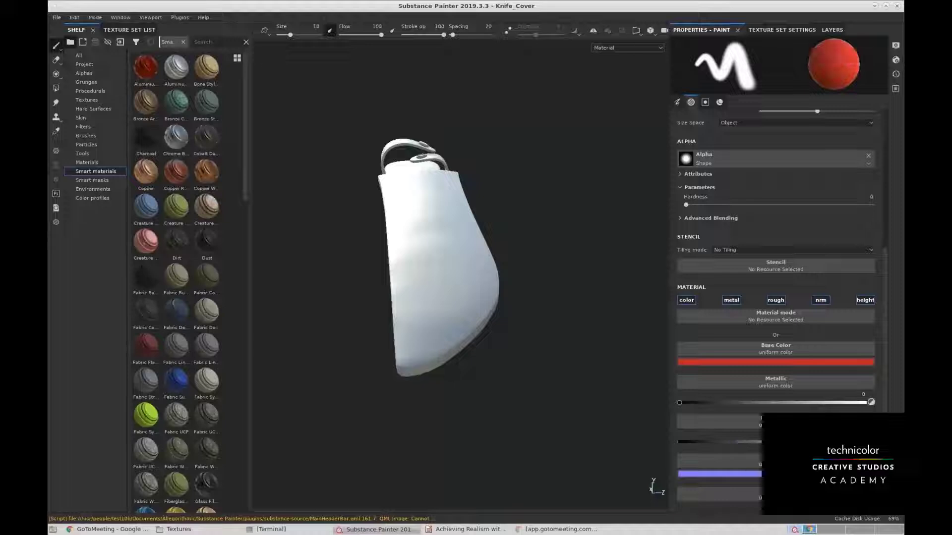
{"action": "scroll", "coordinate": [776, 322], "scroll_direction": "down", "scroll_amount": 2}
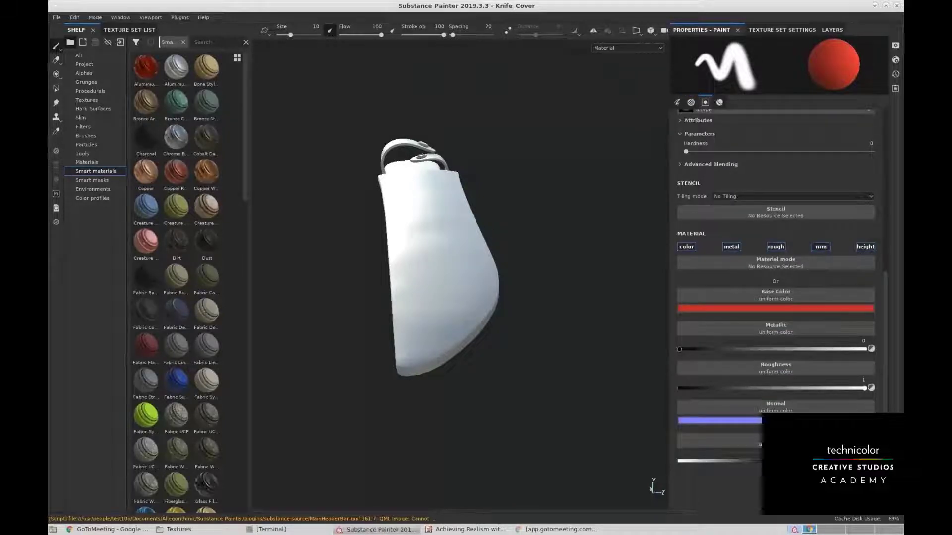
Paint a long red stroke lengthwise along the front face of the knife cover.
{"action": "left_click_drag", "start_coordinate": [506, 221], "coordinate": [474, 257], "text": "alt"}
{"action": "right_click_drag", "start_coordinate": [474, 257], "coordinate": [462, 191], "text": "alt"}
{"action": "middle_click_drag", "start_coordinate": [462, 191], "coordinate": [478, 244], "text": "alt"}
{"action": "left_click_drag", "start_coordinate": [478, 244], "coordinate": [463, 226], "text": "alt"}
{"action": "mouse_move", "coordinate": [461, 224]}
{"action": "left_mouse_down"}
{"action": "mouse_move", "coordinate": [434, 331]}
{"action": "mouse_move", "coordinate": [539, 260]}
{"action": "mouse_move", "coordinate": [478, 276]}
{"action": "mouse_move", "coordinate": [559, 248]}
{"action": "mouse_move", "coordinate": [511, 249]}
{"action": "mouse_move", "coordinate": [546, 265]}
{"action": "mouse_move", "coordinate": [511, 288]}
{"action": "mouse_move", "coordinate": [550, 291]}
{"action": "mouse_move", "coordinate": [531, 319]}
{"action": "mouse_move", "coordinate": [535, 348]}
{"action": "mouse_move", "coordinate": [541, 268]}
{"action": "mouse_move", "coordinate": [501, 280]}
{"action": "left_mouse_up"}
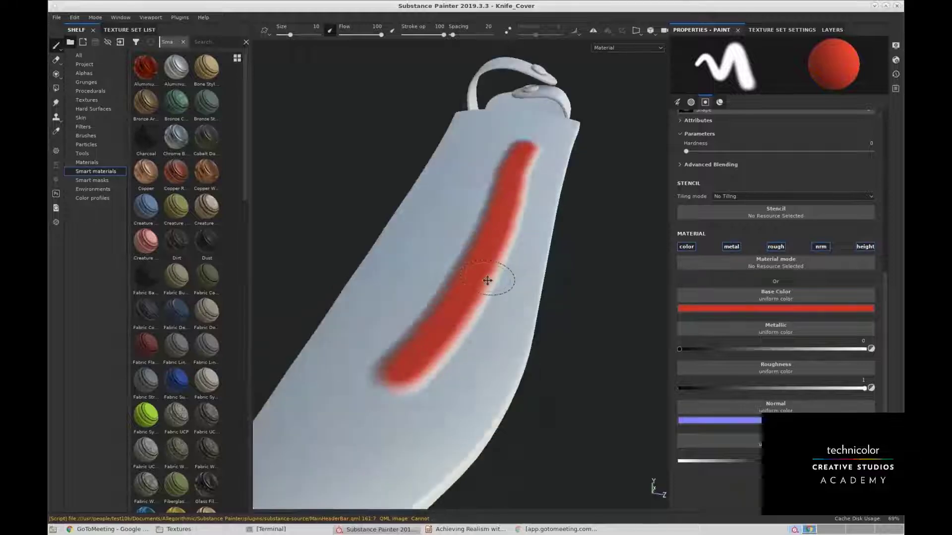
Inspect the painted stroke in the Base Color, Height and Metallic single-channel displays.
{"action": "left_click", "coordinate": [622, 47]}
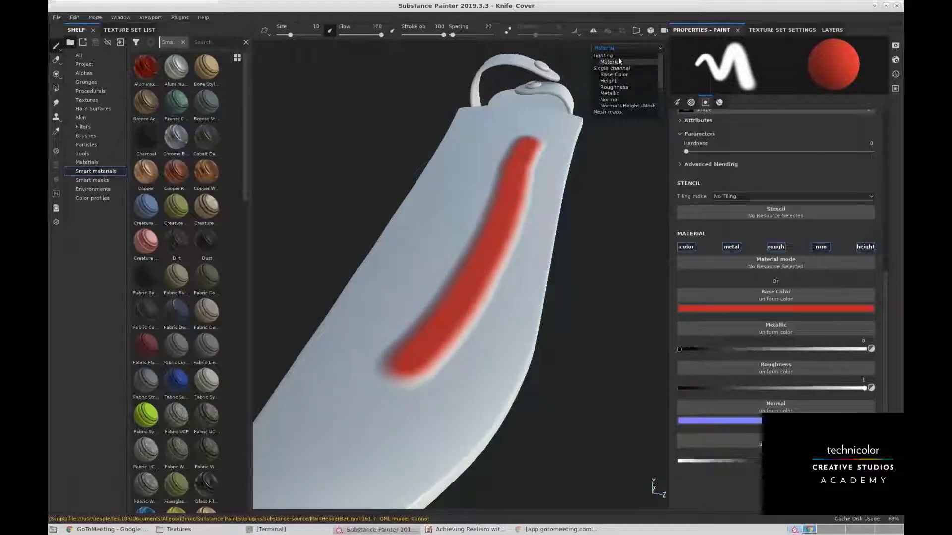
{"action": "left_click", "coordinate": [621, 76]}
{"action": "left_click_drag", "start_coordinate": [562, 170], "coordinate": [519, 132], "text": "alt"}
{"action": "left_click", "coordinate": [621, 48]}
{"action": "left_click", "coordinate": [618, 81]}
{"action": "left_click", "coordinate": [621, 48]}
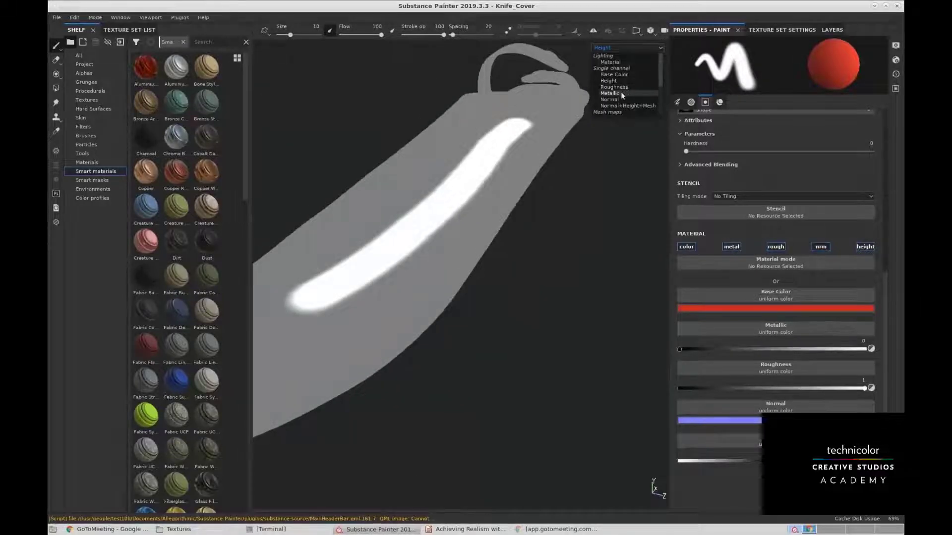
{"action": "left_click", "coordinate": [621, 92]}
{"action": "mouse_move", "coordinate": [620, 92]}
{"action": "left_mouse_down", "text": "alt"}
{"action": "mouse_move", "coordinate": [529, 165]}
{"action": "mouse_move", "coordinate": [542, 138]}
{"action": "mouse_move", "coordinate": [653, 357]}
{"action": "left_mouse_up", "text": "alt"}
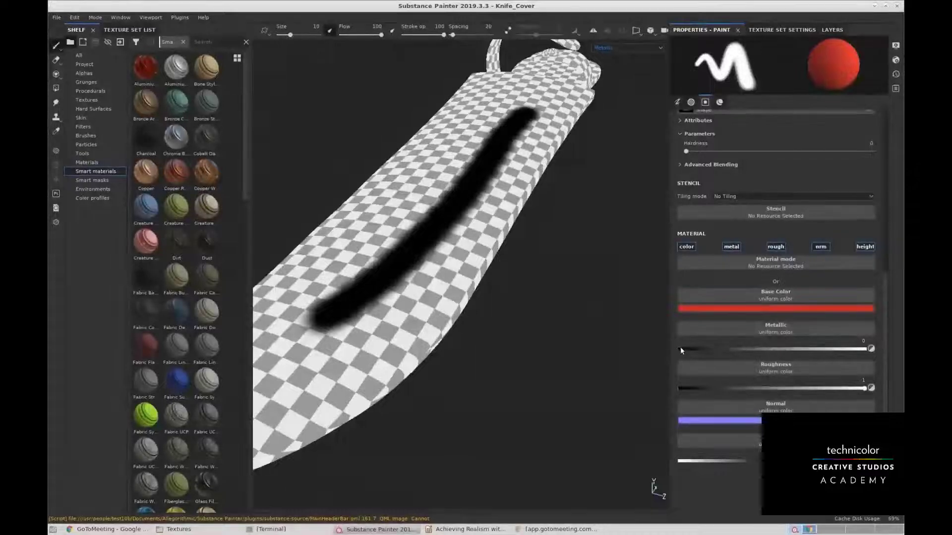
{"action": "left_click_drag", "start_coordinate": [554, 213], "coordinate": [560, 246], "text": "alt"}
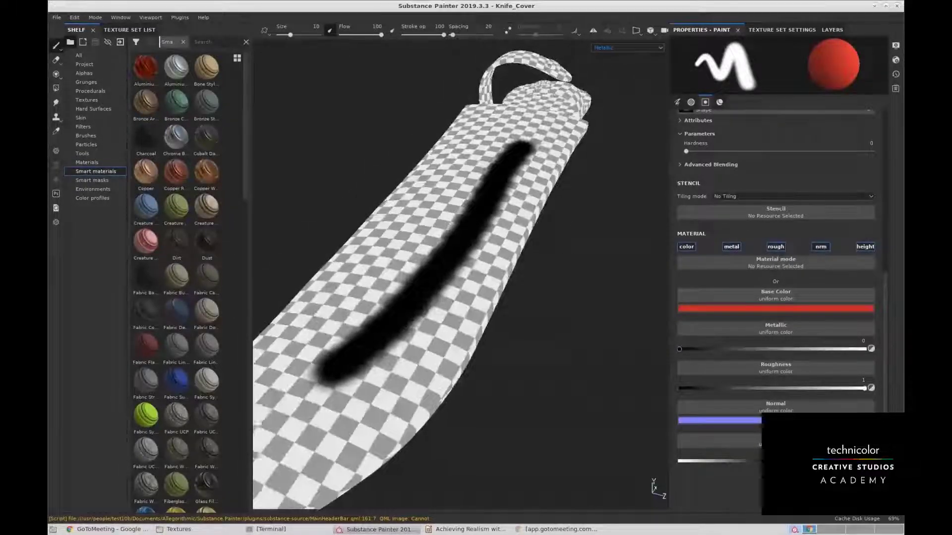
Inspect the stroke in the Normal and Normal+Height+Mesh displays, and return the viewport to the Material display.
{"action": "left_click", "coordinate": [639, 48]}
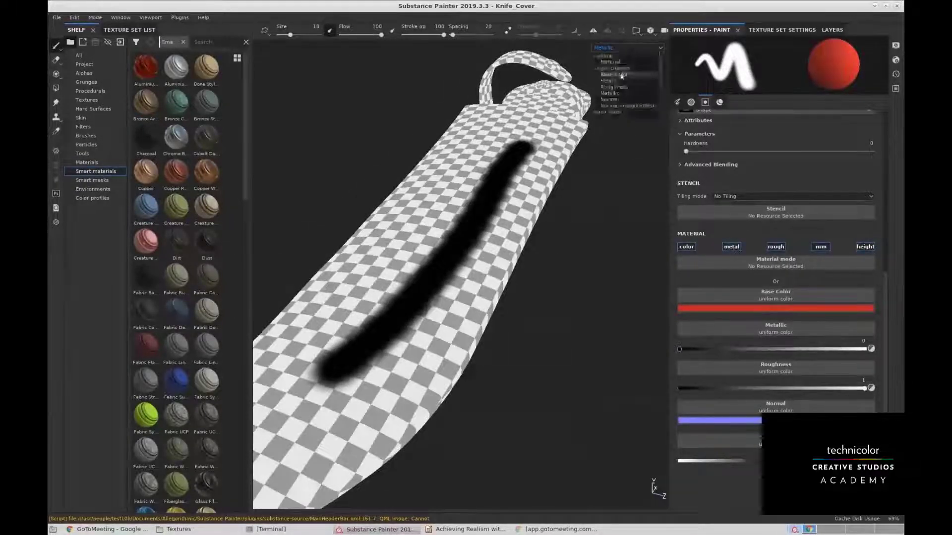
{"action": "left_click", "coordinate": [622, 101]}
{"action": "mouse_move", "coordinate": [545, 285]}
{"action": "left_mouse_down", "text": "alt"}
{"action": "mouse_move", "coordinate": [589, 243]}
{"action": "mouse_move", "coordinate": [526, 277]}
{"action": "mouse_move", "coordinate": [517, 263]}
{"action": "left_mouse_up", "text": "alt"}
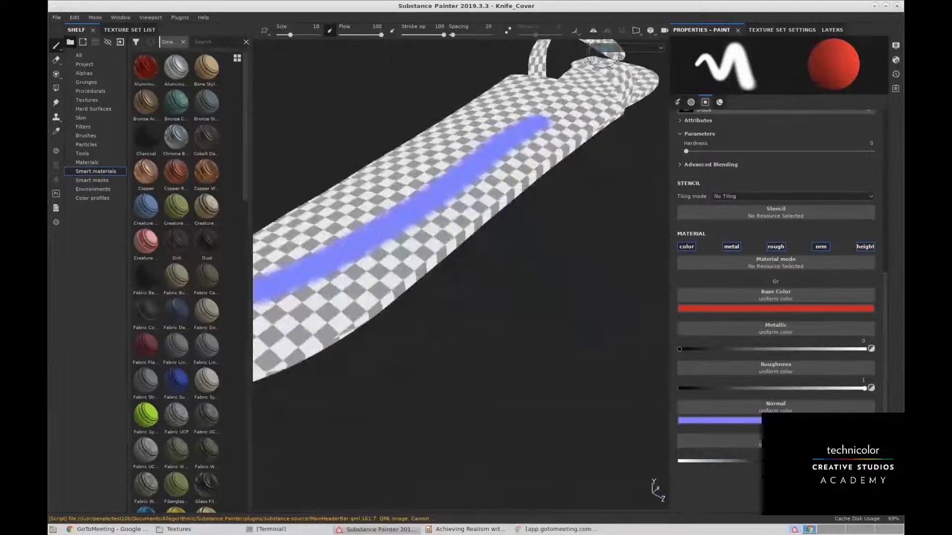
{"action": "left_click", "coordinate": [628, 48]}
{"action": "left_click", "coordinate": [627, 106]}
{"action": "mouse_move", "coordinate": [520, 228]}
{"action": "left_mouse_down", "text": "alt"}
{"action": "mouse_move", "coordinate": [537, 181]}
{"action": "mouse_move", "coordinate": [510, 196]}
{"action": "mouse_move", "coordinate": [516, 249]}
{"action": "mouse_move", "coordinate": [442, 255]}
{"action": "mouse_move", "coordinate": [593, 127]}
{"action": "left_mouse_up", "text": "alt"}
{"action": "left_click", "coordinate": [619, 47]}
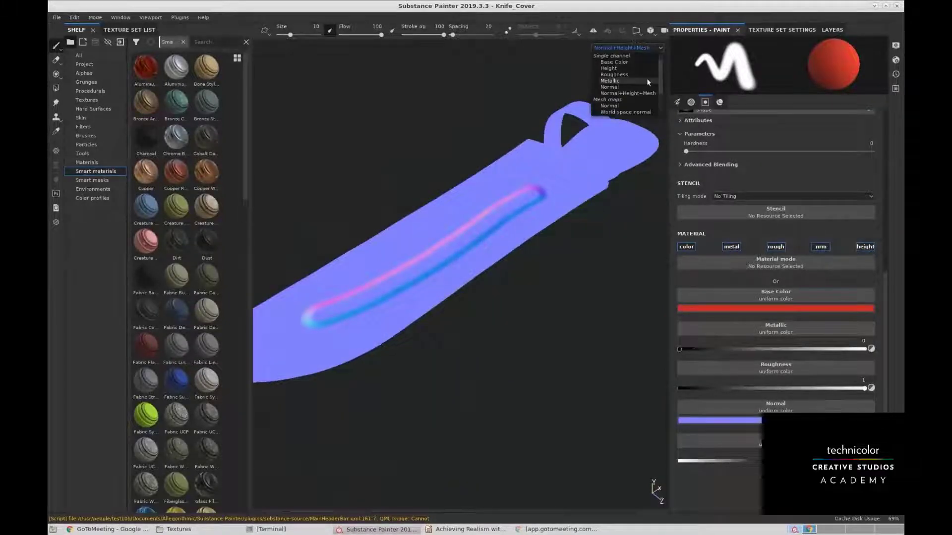
{"action": "scroll", "coordinate": [638, 101], "scroll_direction": "down", "scroll_amount": 1}
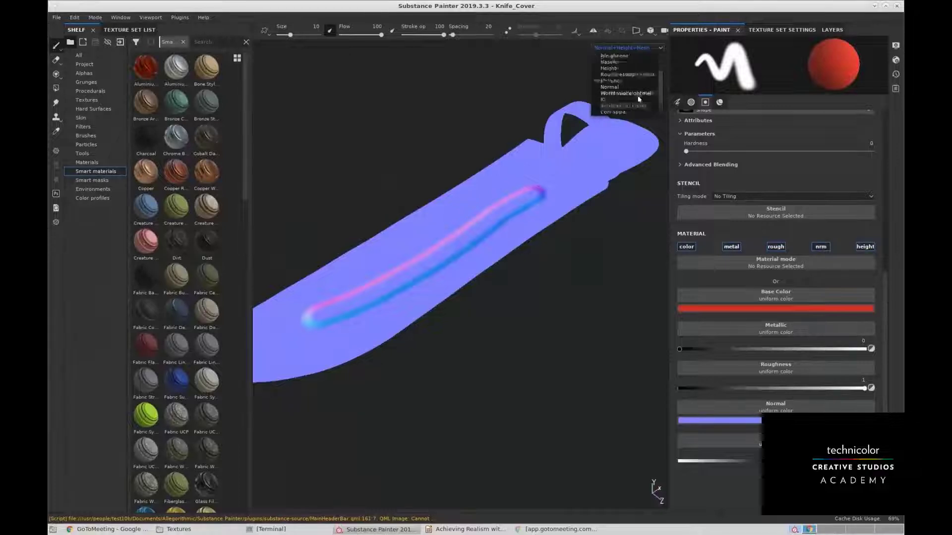
{"action": "scroll", "coordinate": [637, 88], "scroll_direction": "up", "scroll_amount": 1}
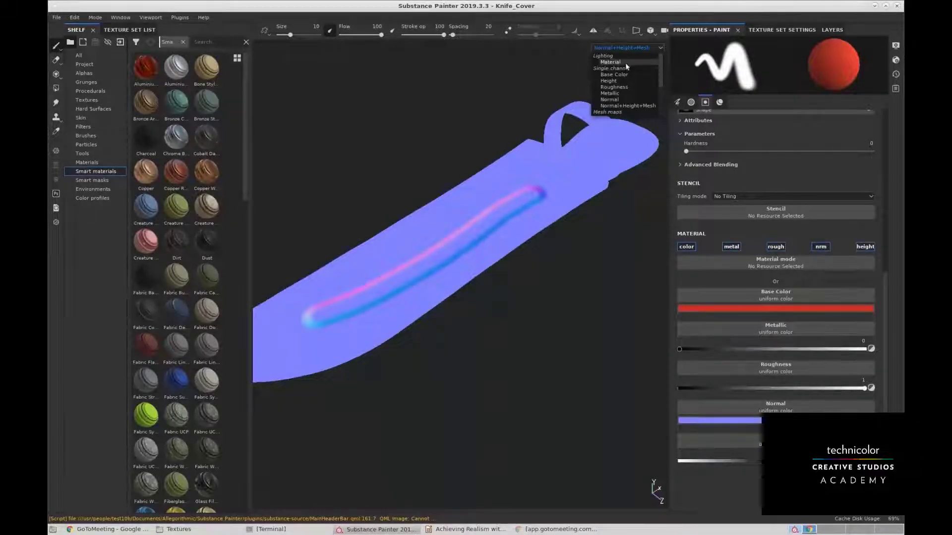
{"action": "left_click", "coordinate": [619, 56]}
{"action": "left_click_drag", "start_coordinate": [529, 193], "coordinate": [555, 208], "text": "alt"}
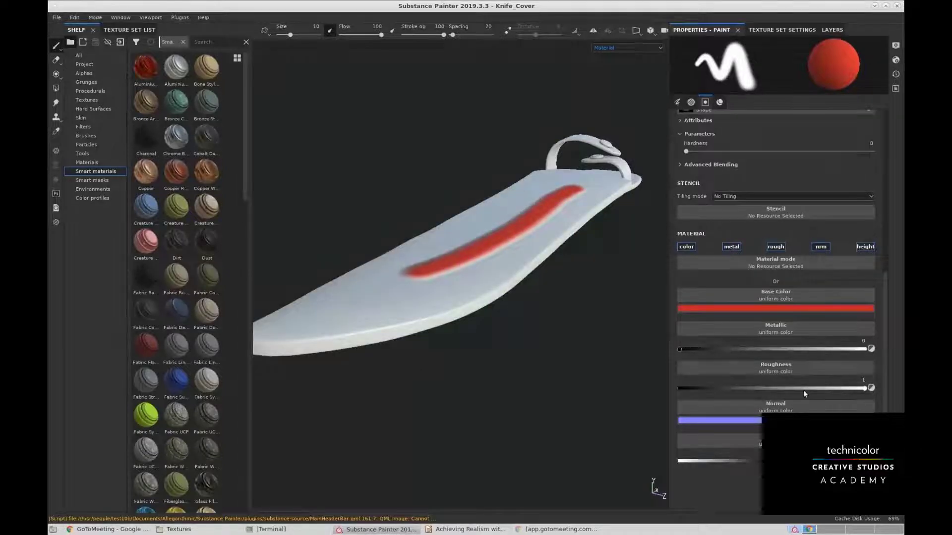
Set the brush's metallic to about 0.95 and roughness to about 0.1, and paint glossy red strokes beside the first one.
{"action": "left_click_drag", "start_coordinate": [694, 348], "coordinate": [855, 349]}
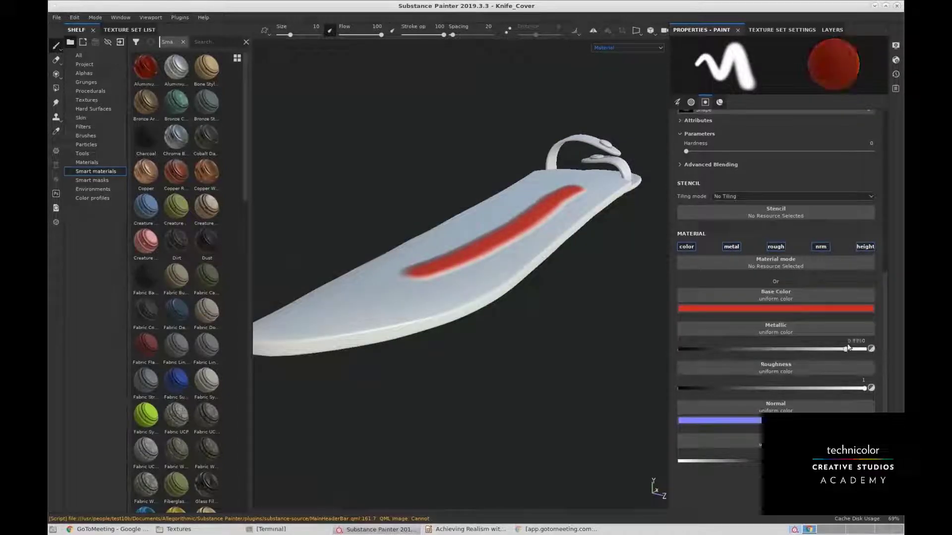
{"action": "mouse_move", "coordinate": [813, 401]}
{"action": "left_mouse_down"}
{"action": "mouse_move", "coordinate": [679, 399]}
{"action": "mouse_move", "coordinate": [696, 394]}
{"action": "left_mouse_up"}
{"action": "mouse_move", "coordinate": [505, 226]}
{"action": "left_mouse_down", "text": "alt"}
{"action": "mouse_move", "coordinate": [567, 251]}
{"action": "mouse_move", "coordinate": [500, 223]}
{"action": "left_mouse_up", "text": "alt"}
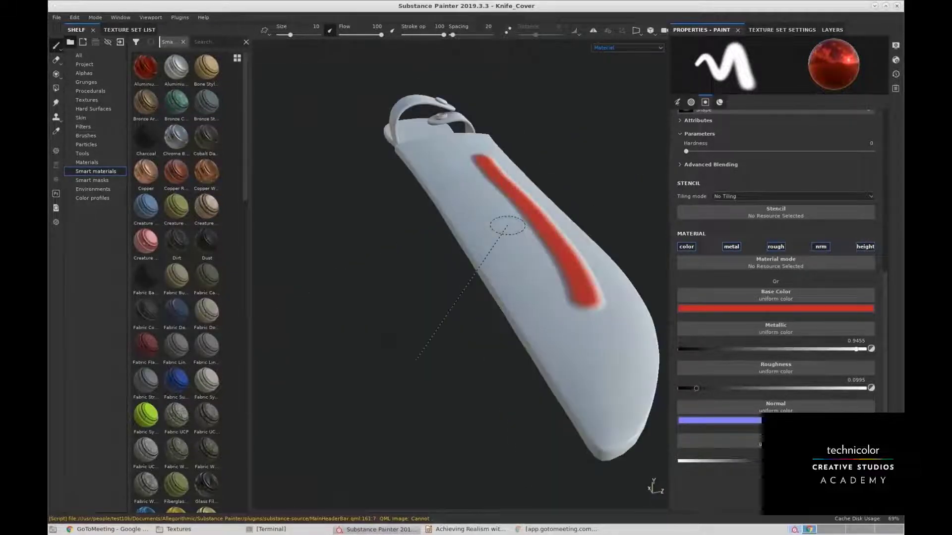
{"action": "mouse_move", "coordinate": [451, 175]}
{"action": "left_mouse_down"}
{"action": "mouse_move", "coordinate": [524, 320]}
{"action": "mouse_move", "coordinate": [532, 310]}
{"action": "mouse_move", "coordinate": [552, 330]}
{"action": "mouse_move", "coordinate": [548, 266]}
{"action": "mouse_move", "coordinate": [560, 258]}
{"action": "mouse_move", "coordinate": [549, 257]}
{"action": "left_mouse_up"}
{"action": "mouse_move", "coordinate": [549, 257]}
{"action": "right_mouse_down", "text": "shift"}
{"action": "mouse_move", "coordinate": [563, 258]}
{"action": "mouse_move", "coordinate": [552, 259]}
{"action": "right_mouse_up", "text": "shift"}
{"action": "left_click_drag", "start_coordinate": [552, 259], "coordinate": [555, 283], "text": "alt"}
Compare the glossy and matte strokes under different angles and lighting, and review the texture set's channel list and the layer stack.
{"action": "left_click", "coordinate": [784, 30]}
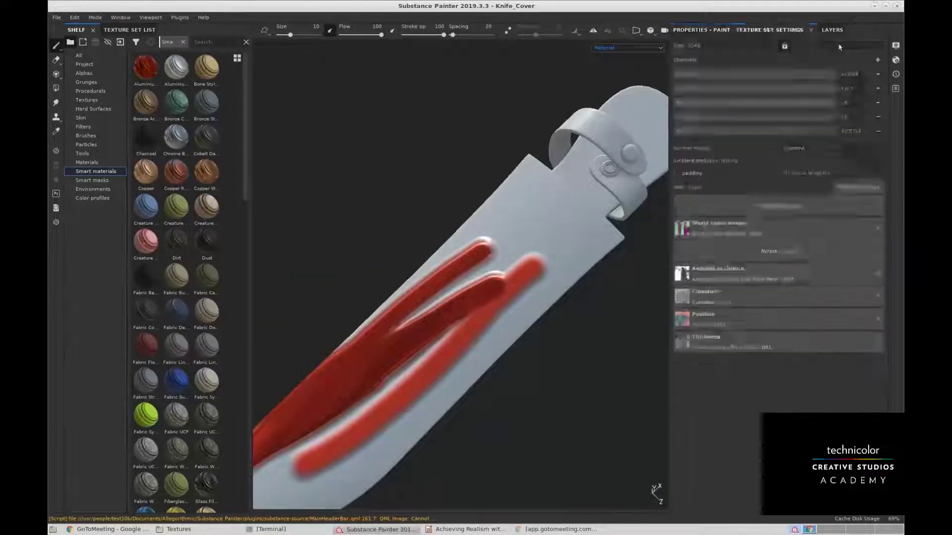
{"action": "left_click", "coordinate": [701, 31]}
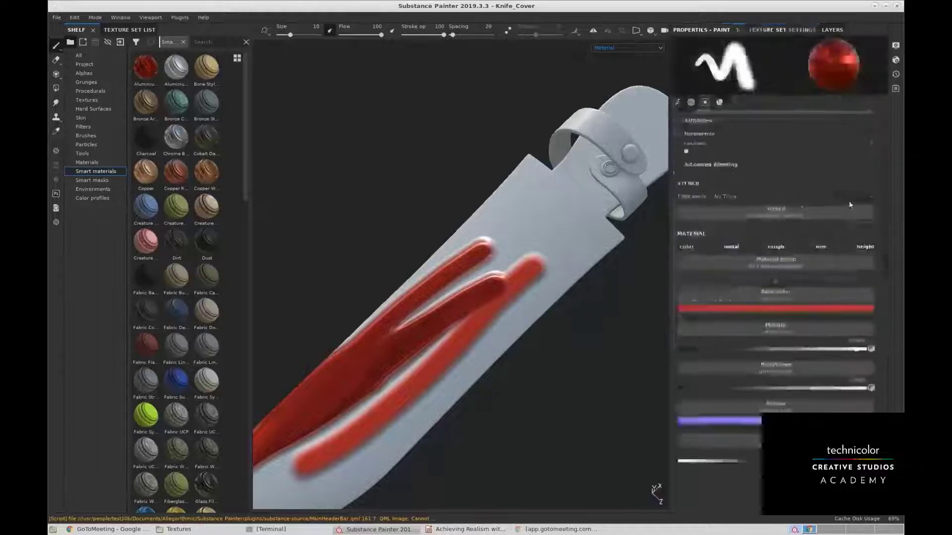
{"action": "left_click_drag", "start_coordinate": [486, 314], "coordinate": [540, 241], "text": "alt"}
{"action": "right_click_drag", "start_coordinate": [540, 241], "coordinate": [590, 239], "text": "shift"}
{"action": "mouse_move", "coordinate": [555, 243]}
{"action": "left_mouse_down", "text": "alt"}
{"action": "mouse_move", "coordinate": [501, 307]}
{"action": "mouse_move", "coordinate": [540, 261]}
{"action": "mouse_move", "coordinate": [548, 297]}
{"action": "mouse_move", "coordinate": [563, 282]}
{"action": "mouse_move", "coordinate": [633, 261]}
{"action": "mouse_move", "coordinate": [606, 260]}
{"action": "mouse_move", "coordinate": [596, 315]}
{"action": "left_mouse_up", "text": "alt"}
{"action": "left_click", "coordinate": [788, 28]}
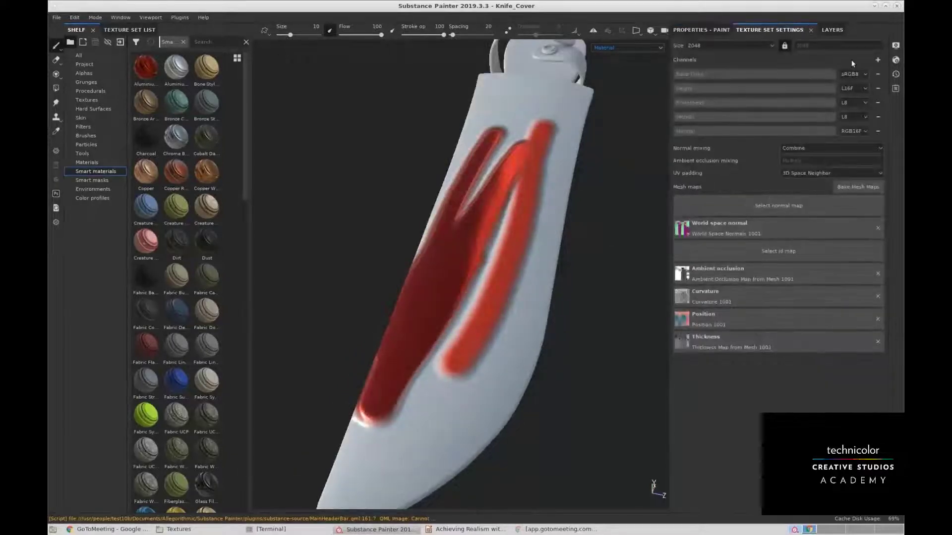
{"action": "left_click", "coordinate": [842, 30]}
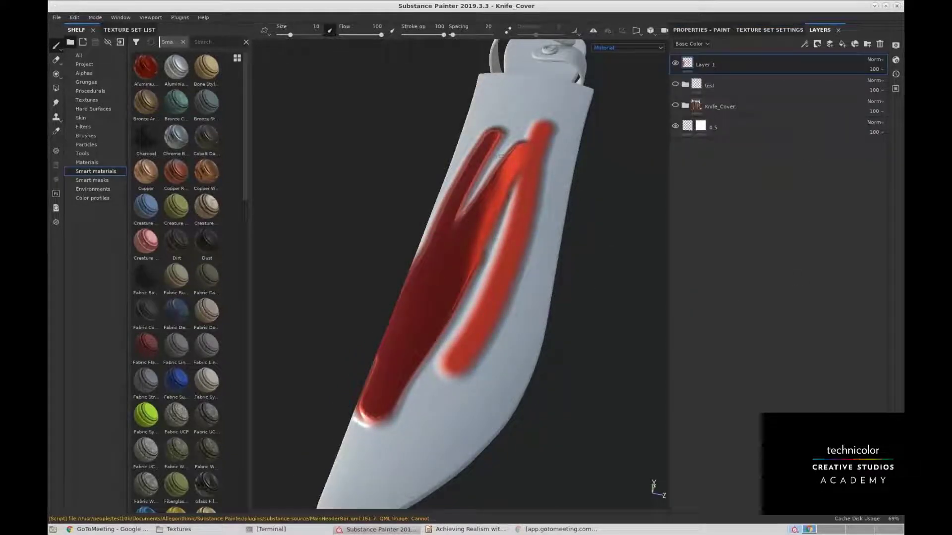
{"action": "left_click_drag", "start_coordinate": [492, 176], "coordinate": [531, 250], "text": "alt"}
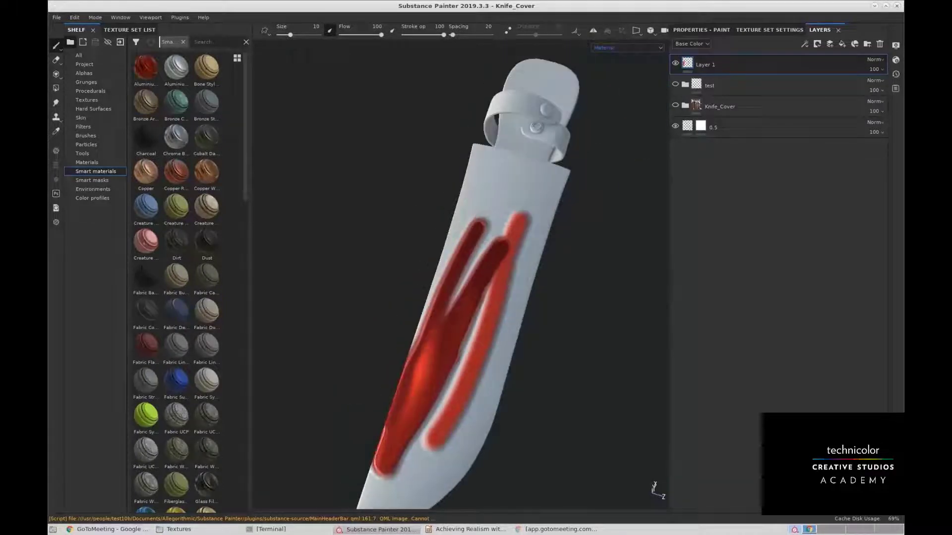
Delete the painted layer, and make the Knife_Cover folder visible and expanded.
{"action": "key", "text": "Delete"}
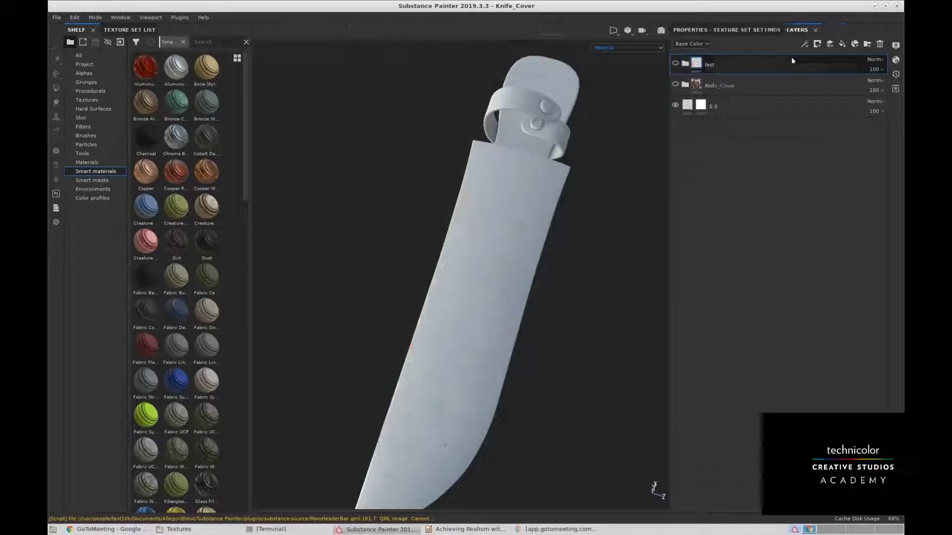
{"action": "left_click", "coordinate": [675, 85]}
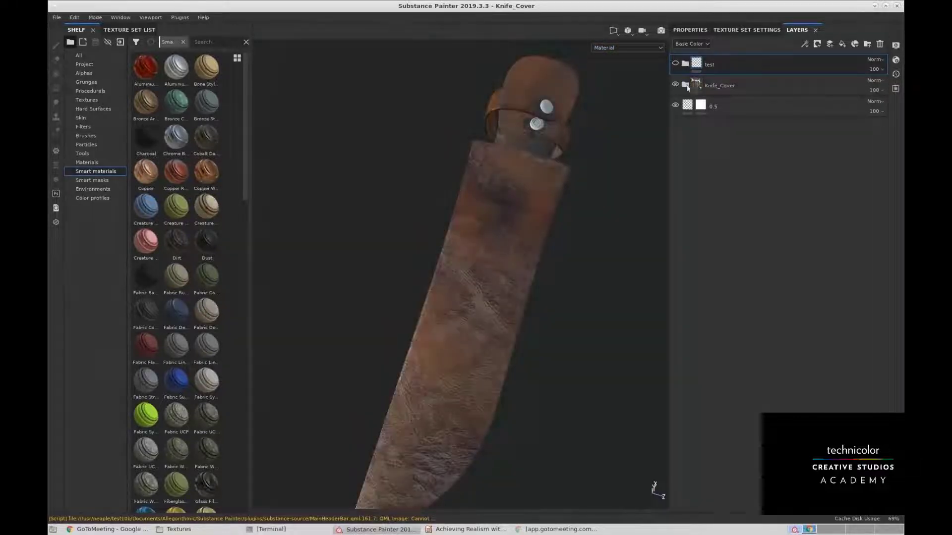
{"action": "left_click", "coordinate": [685, 85]}
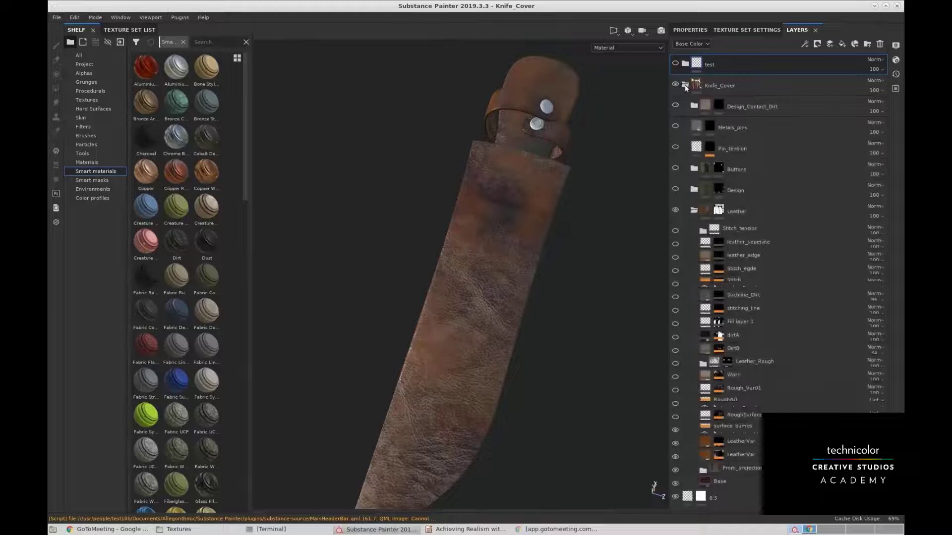
Examine the leather on the knife cover from several angles together with the lower layers of the Leather folder.
{"action": "left_click_drag", "start_coordinate": [590, 203], "coordinate": [578, 152], "text": "alt"}
{"action": "left_click_drag", "start_coordinate": [578, 149], "coordinate": [587, 179], "text": "alt"}
{"action": "left_click_drag", "start_coordinate": [885, 229], "coordinate": [888, 377]}
{"action": "left_click_drag", "start_coordinate": [515, 193], "coordinate": [493, 224], "text": "alt"}
{"action": "middle_click_drag", "start_coordinate": [494, 223], "coordinate": [495, 251], "text": "alt"}
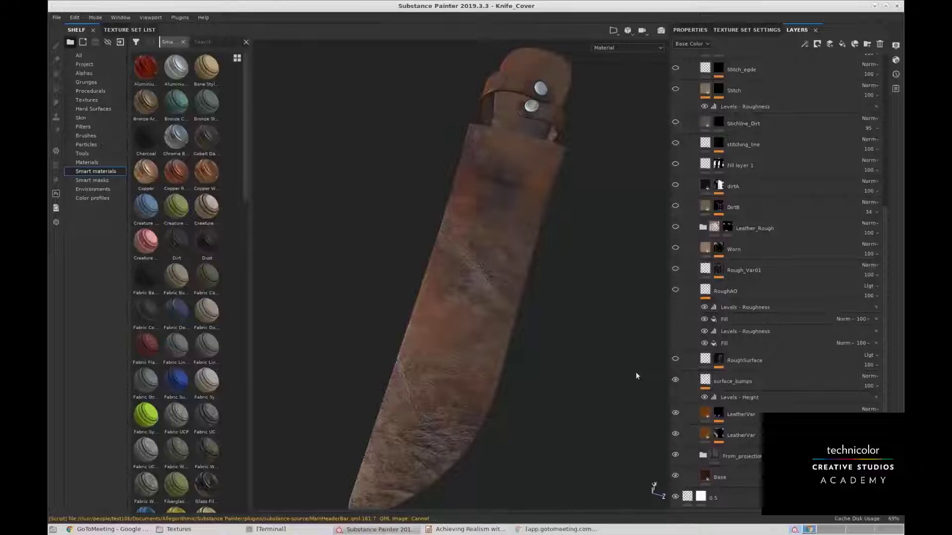
{"action": "left_click_drag", "start_coordinate": [560, 320], "coordinate": [549, 287], "text": "alt"}
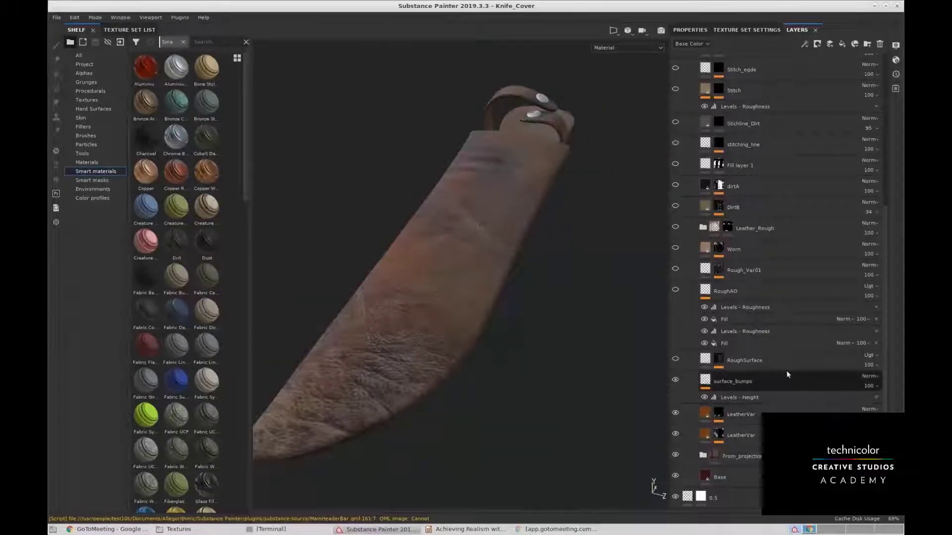
{"action": "left_click_drag", "start_coordinate": [460, 282], "coordinate": [581, 246], "text": "alt"}
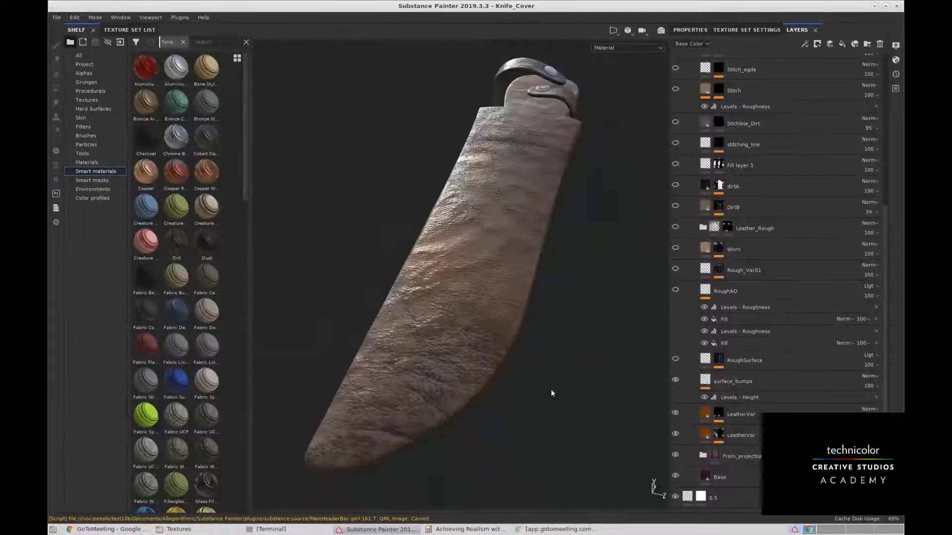
Select the surface_bumps layer and hide the LeatherVar layers, the From_projection folder and the Base layer to inspect the bumps alone.
{"action": "left_click", "coordinate": [800, 379]}
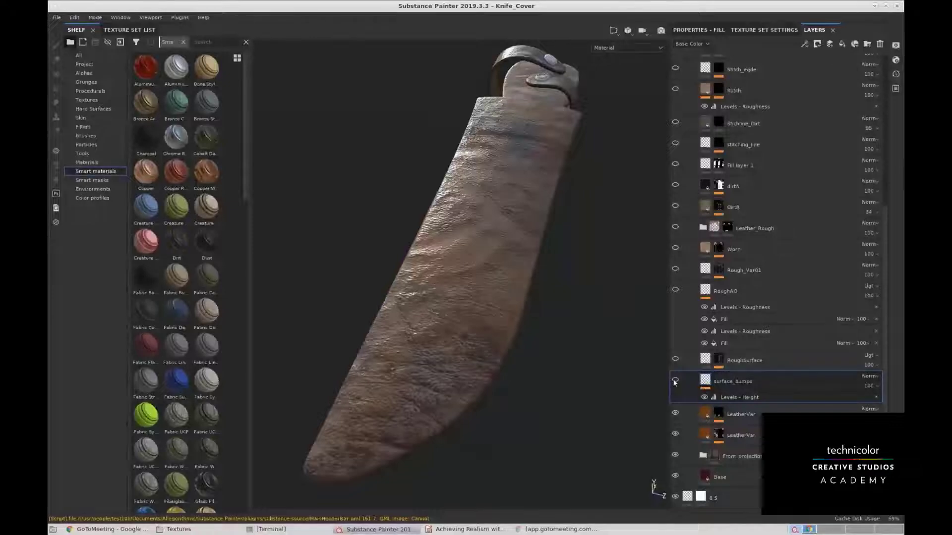
{"action": "left_click_drag", "start_coordinate": [599, 351], "coordinate": [554, 176], "text": "alt"}
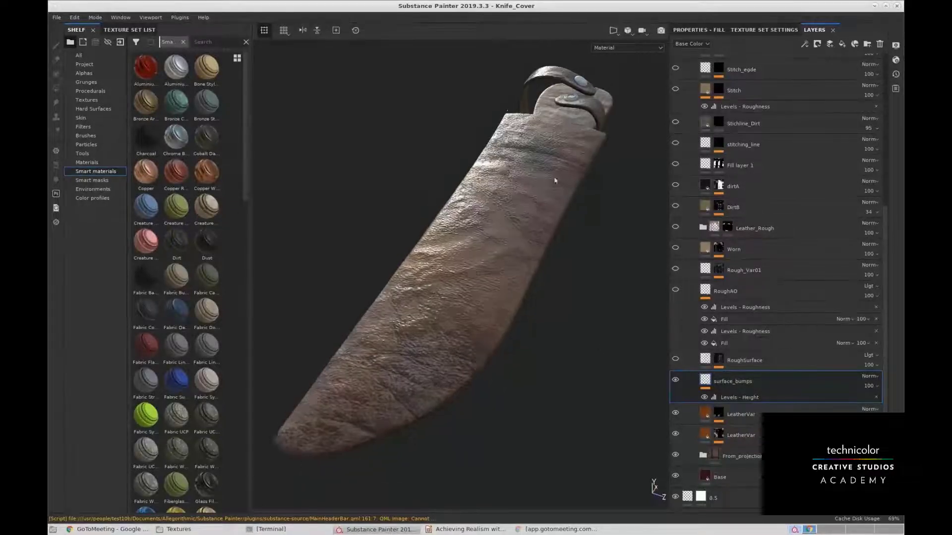
{"action": "left_click", "coordinate": [675, 475]}
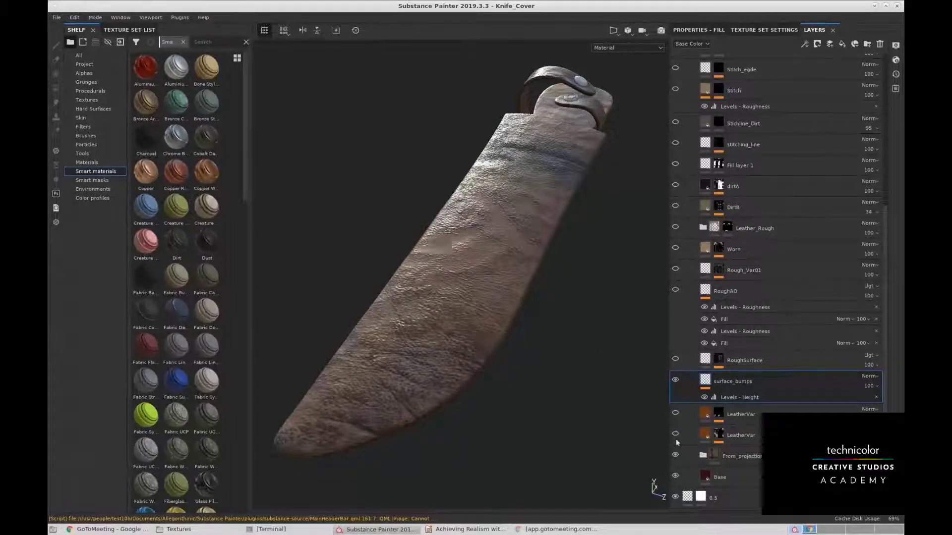
{"action": "middle_click_drag", "start_coordinate": [452, 224], "coordinate": [444, 268], "text": "alt"}
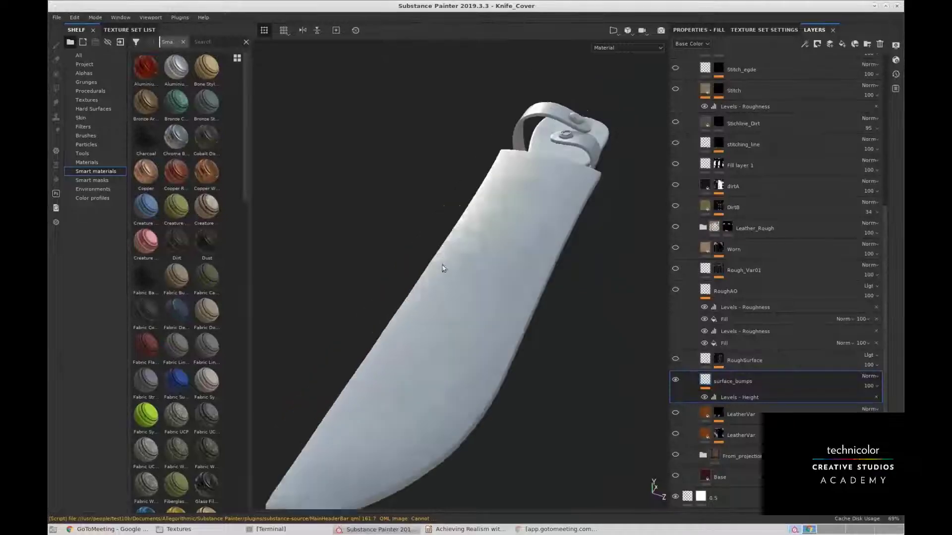
{"action": "right_click_drag", "start_coordinate": [444, 268], "coordinate": [552, 315], "text": "alt"}
{"action": "left_click_drag", "start_coordinate": [551, 314], "coordinate": [521, 268], "text": "alt"}
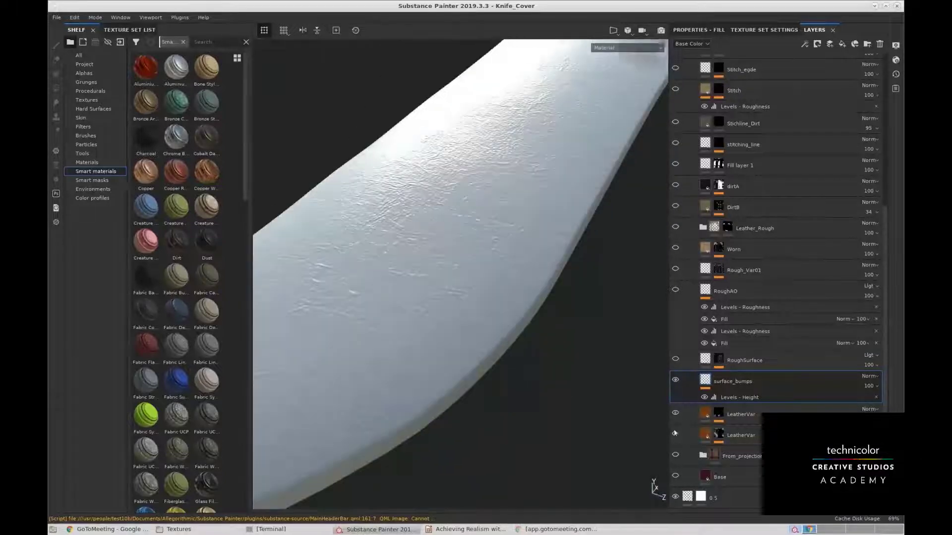
Make the LeatherVar layers, the From_projection folder and the Base layer visible again on the knife cover.
{"action": "left_click", "coordinate": [674, 434]}
{"action": "left_click", "coordinate": [675, 455]}
{"action": "left_click", "coordinate": [675, 476]}
{"action": "left_click_drag", "start_coordinate": [535, 264], "coordinate": [569, 269], "text": "alt"}
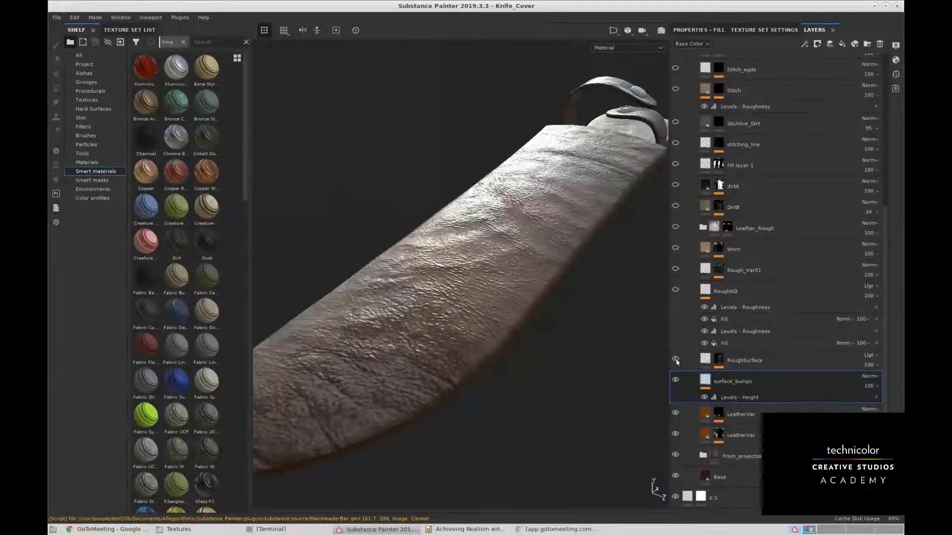
Select the RoughSurface layer and examine the roughness setting of its fill material.
{"action": "left_click_drag", "start_coordinate": [545, 244], "coordinate": [590, 315], "text": "alt"}
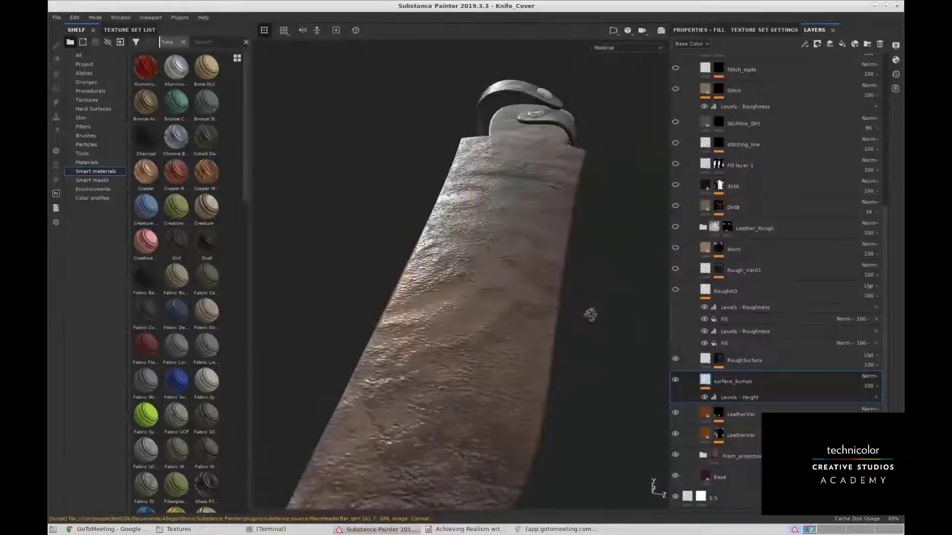
{"action": "left_click", "coordinate": [705, 363]}
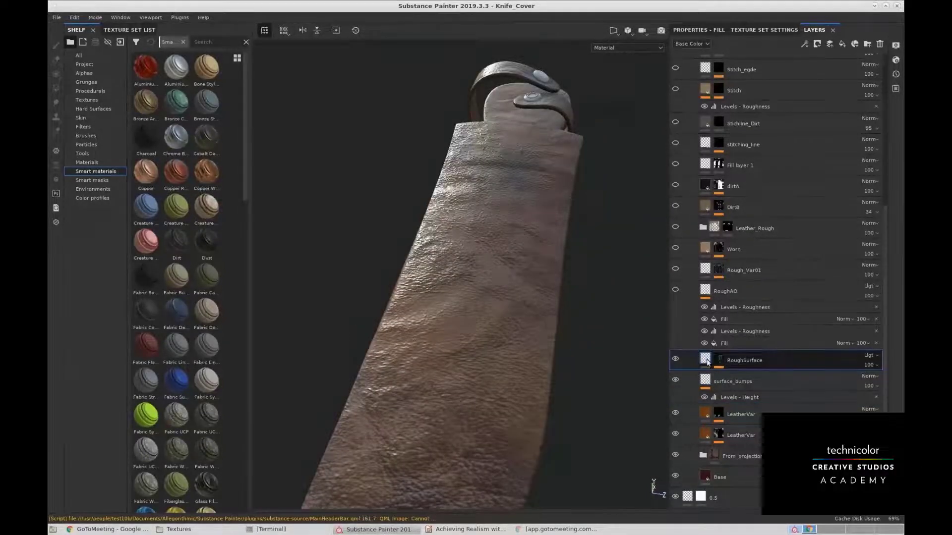
{"action": "left_click", "coordinate": [715, 31]}
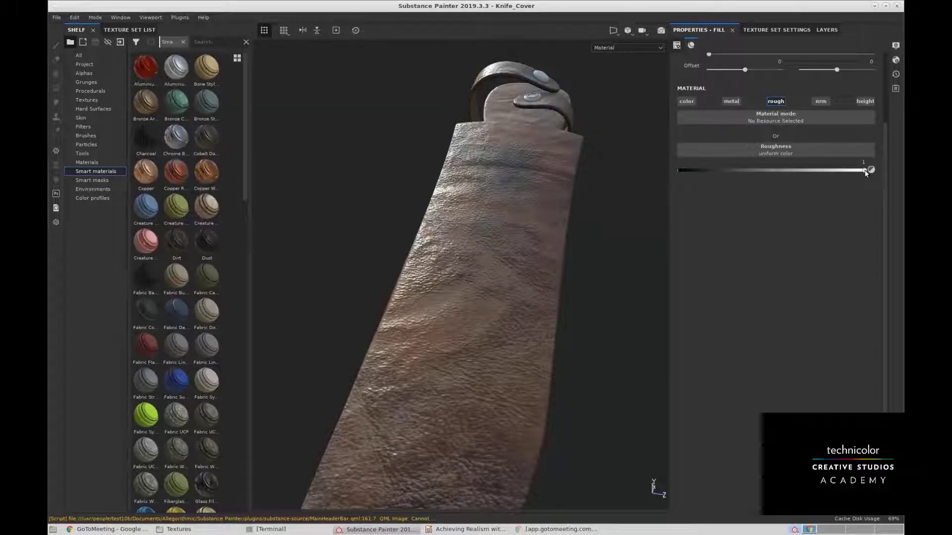
{"action": "left_click_drag", "start_coordinate": [865, 173], "coordinate": [695, 172]}
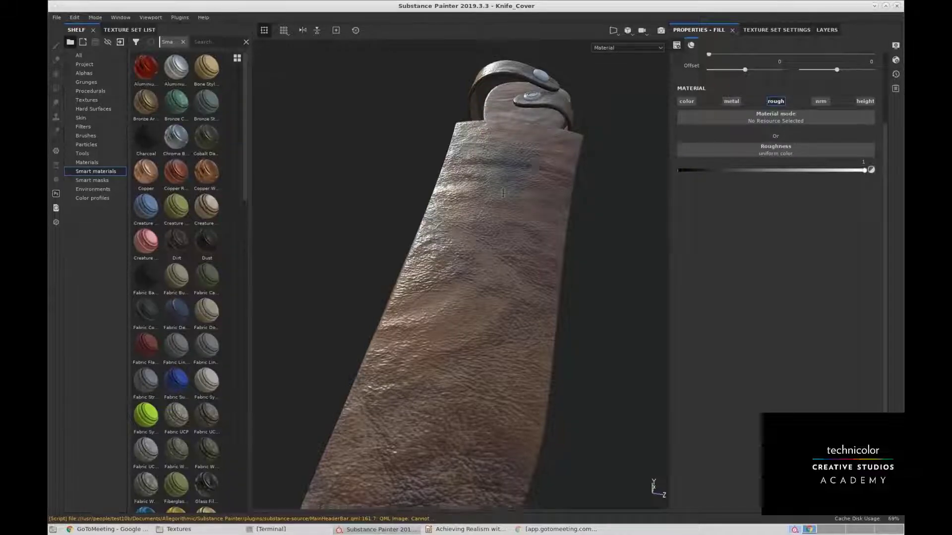
Return to the layer stack and examine the leather's sheen from several angles with the RoughSurface layer selected.
{"action": "left_click_drag", "start_coordinate": [503, 192], "coordinate": [535, 269], "text": "alt"}
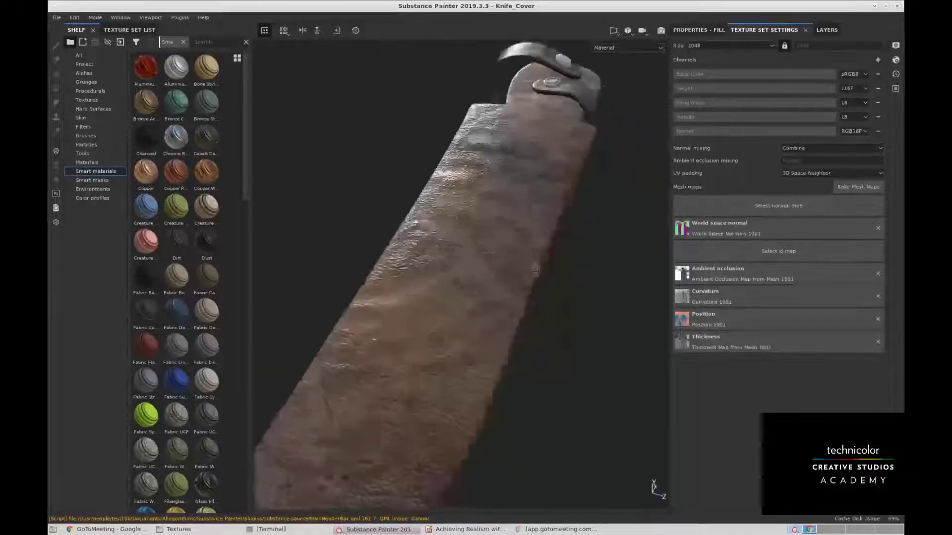
{"action": "left_click", "coordinate": [688, 29]}
{"action": "left_click", "coordinate": [827, 29]}
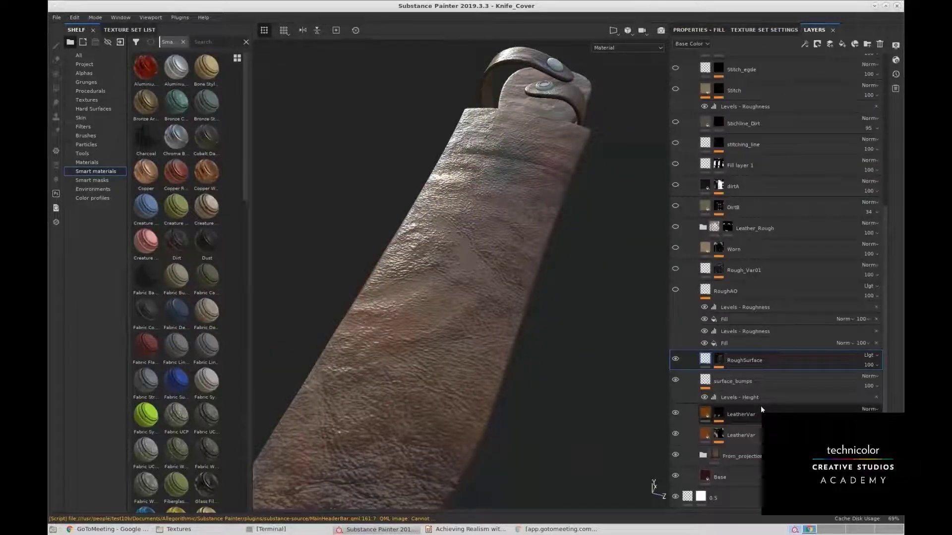
{"action": "left_click", "coordinate": [772, 365]}
{"action": "left_click_drag", "start_coordinate": [476, 303], "coordinate": [531, 277], "text": "alt"}
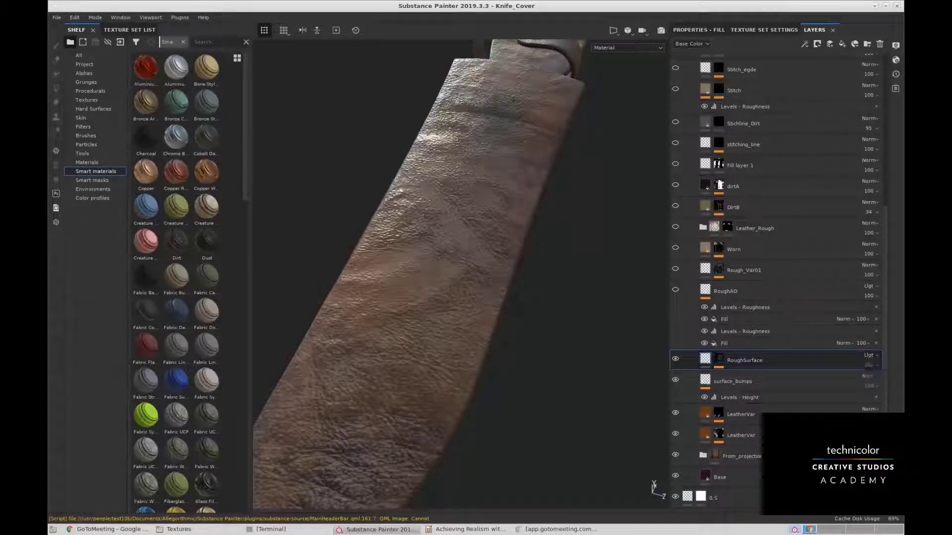
{"action": "left_click_drag", "start_coordinate": [489, 372], "coordinate": [485, 357], "text": "alt"}
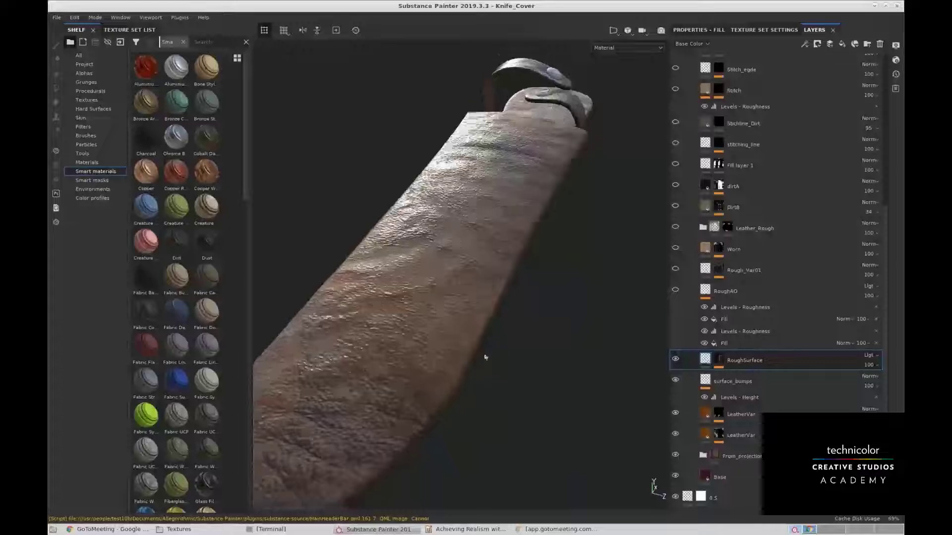
{"action": "left_click_drag", "start_coordinate": [557, 338], "coordinate": [570, 325], "text": "alt"}
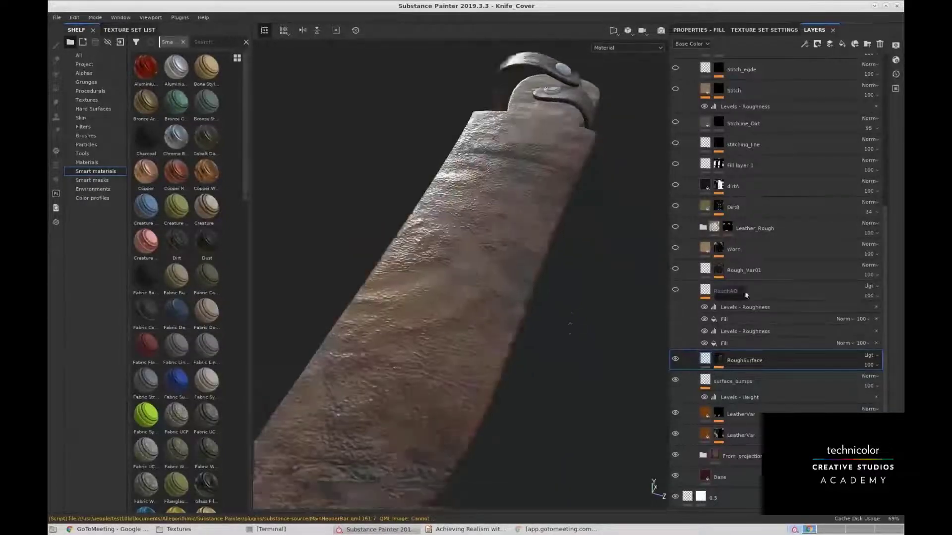
Make the RoughAO layer visible and inspect its effect on the cover's strap, snap buttons and top edge.
{"action": "left_click", "coordinate": [692, 290]}
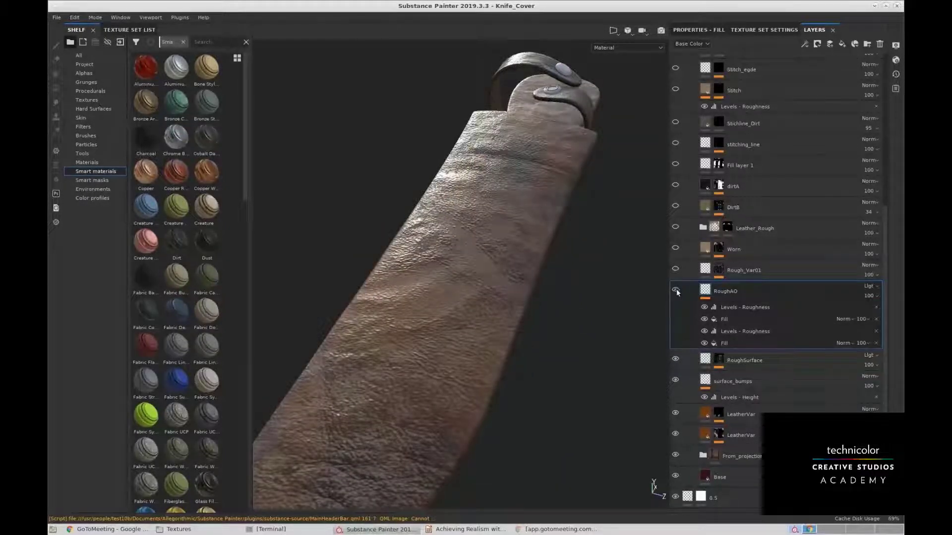
{"action": "left_click_drag", "start_coordinate": [560, 217], "coordinate": [586, 227], "text": "alt"}
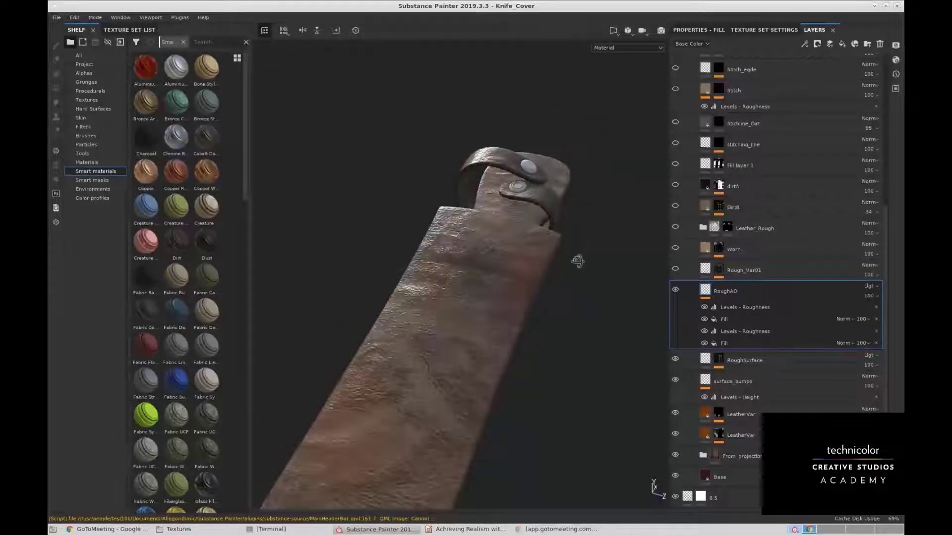
{"action": "mouse_move", "coordinate": [577, 261]}
{"action": "left_mouse_down", "text": "alt"}
{"action": "mouse_move", "coordinate": [495, 303]}
{"action": "mouse_move", "coordinate": [480, 346]}
{"action": "left_mouse_up", "text": "alt"}
{"action": "right_click_drag", "start_coordinate": [480, 346], "coordinate": [525, 331], "text": "alt"}
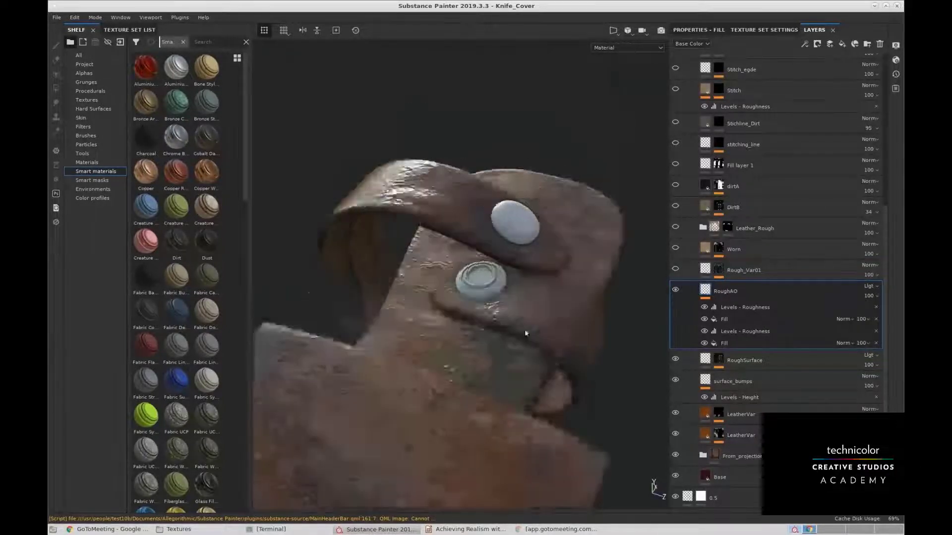
{"action": "left_click_drag", "start_coordinate": [525, 332], "coordinate": [466, 290], "text": "alt"}
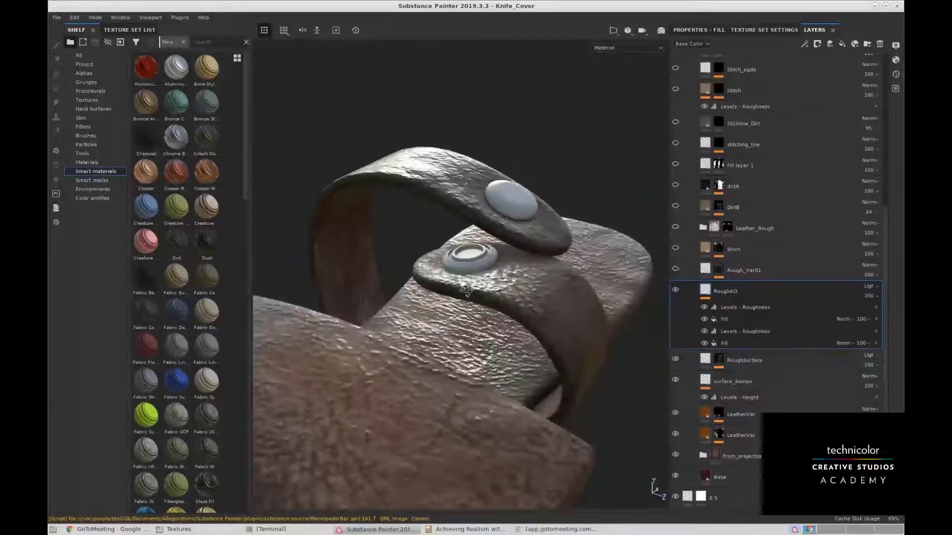
{"action": "left_click", "coordinate": [675, 290]}
{"action": "mouse_move", "coordinate": [604, 317]}
{"action": "left_mouse_down", "text": "alt"}
{"action": "mouse_move", "coordinate": [540, 385]}
{"action": "mouse_move", "coordinate": [510, 319]}
{"action": "mouse_move", "coordinate": [548, 329]}
{"action": "mouse_move", "coordinate": [491, 340]}
{"action": "mouse_move", "coordinate": [526, 297]}
{"action": "left_mouse_up", "text": "alt"}
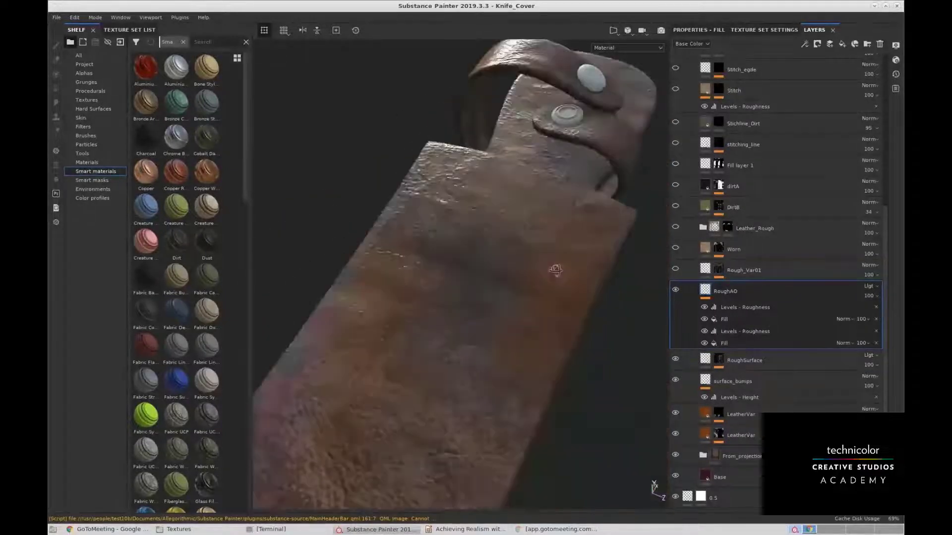
Display the Ambient occlusion mesh map in the viewport and inspect the shading around the strap and snaps.
{"action": "left_click", "coordinate": [616, 48]}
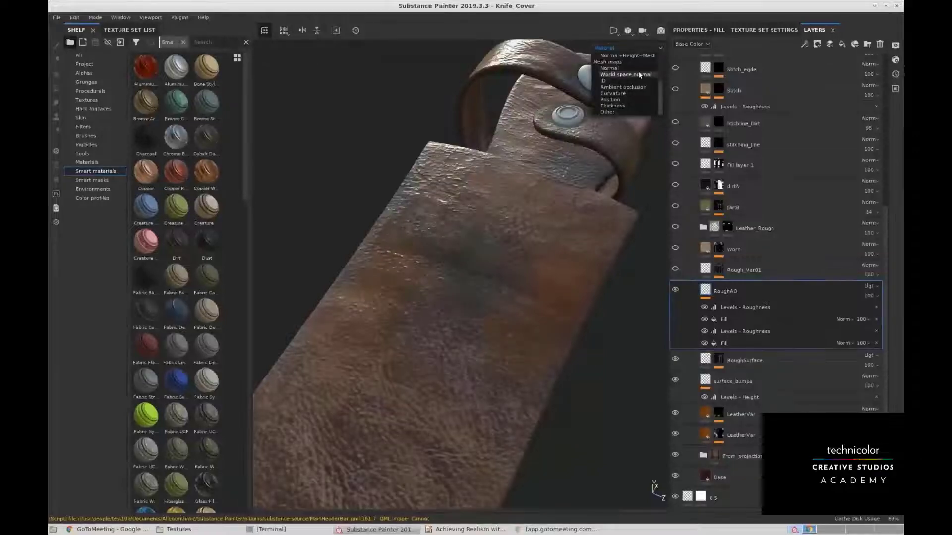
{"action": "mouse_move", "coordinate": [660, 88]}
{"action": "left_mouse_down"}
{"action": "mouse_move", "coordinate": [658, 77]}
{"action": "mouse_move", "coordinate": [659, 85]}
{"action": "left_mouse_up"}
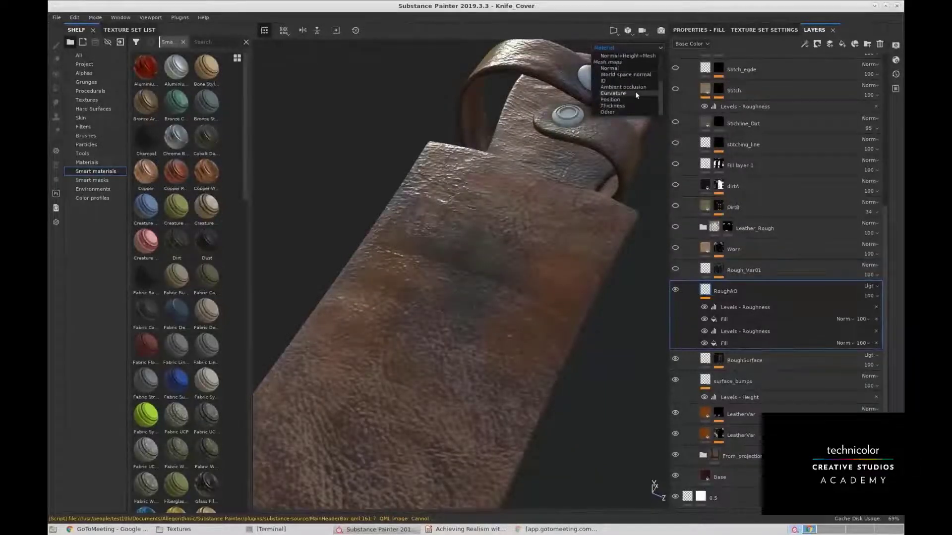
{"action": "left_click", "coordinate": [623, 87]}
{"action": "left_click_drag", "start_coordinate": [579, 141], "coordinate": [564, 267], "text": "alt"}
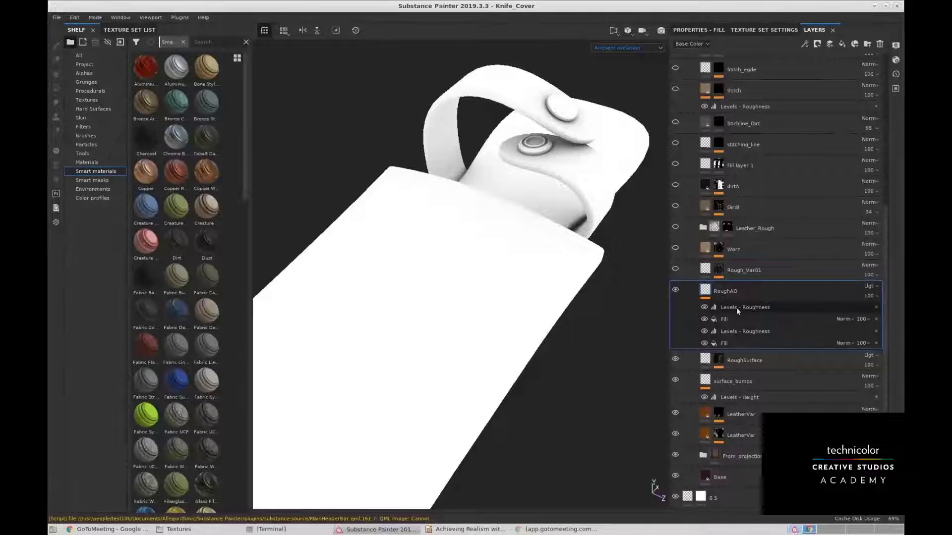
Switch the viewport display back to Material and view the length of the knife cover.
{"action": "left_click", "coordinate": [629, 48]}
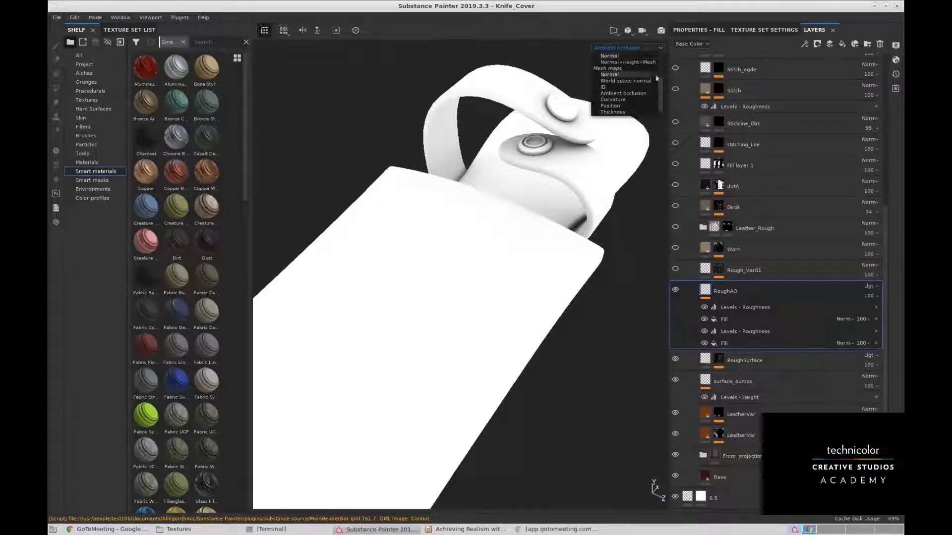
{"action": "left_click_drag", "start_coordinate": [661, 90], "coordinate": [659, 55]}
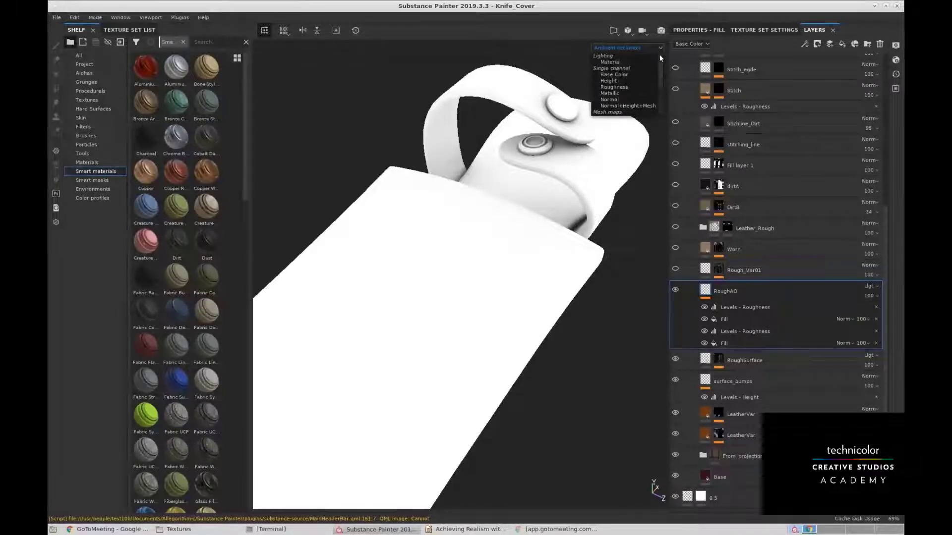
{"action": "left_click", "coordinate": [626, 61]}
{"action": "middle_click_drag", "start_coordinate": [511, 227], "coordinate": [563, 192], "text": "alt"}
{"action": "scroll", "coordinate": [563, 192], "scroll_direction": "down", "scroll_amount": 5}
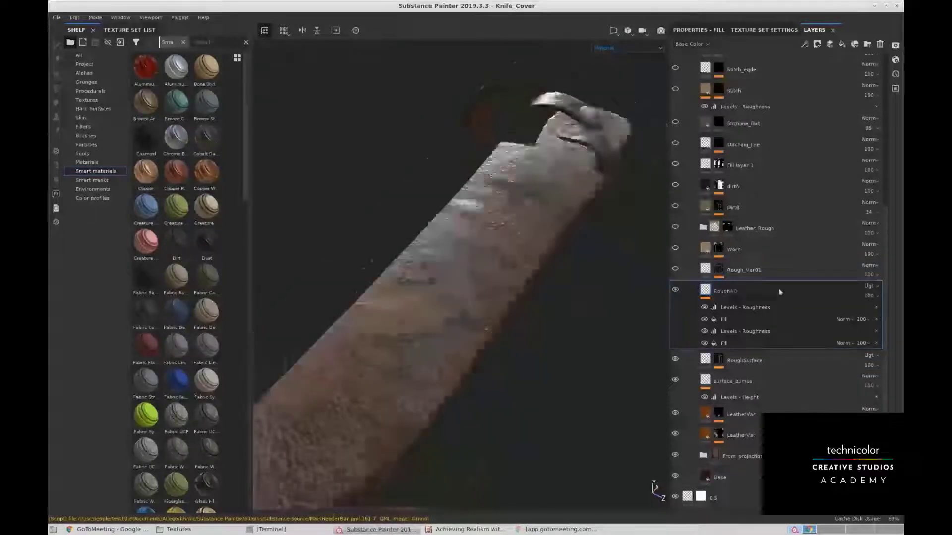
Make the Rough_Var01 layer visible and view the roughness variation on the leather.
{"action": "left_click", "coordinate": [676, 270]}
{"action": "mouse_move", "coordinate": [576, 257]}
{"action": "middle_mouse_down", "text": "alt"}
{"action": "mouse_move", "coordinate": [561, 268]}
{"action": "mouse_move", "coordinate": [563, 282]}
{"action": "middle_mouse_up", "text": "alt"}
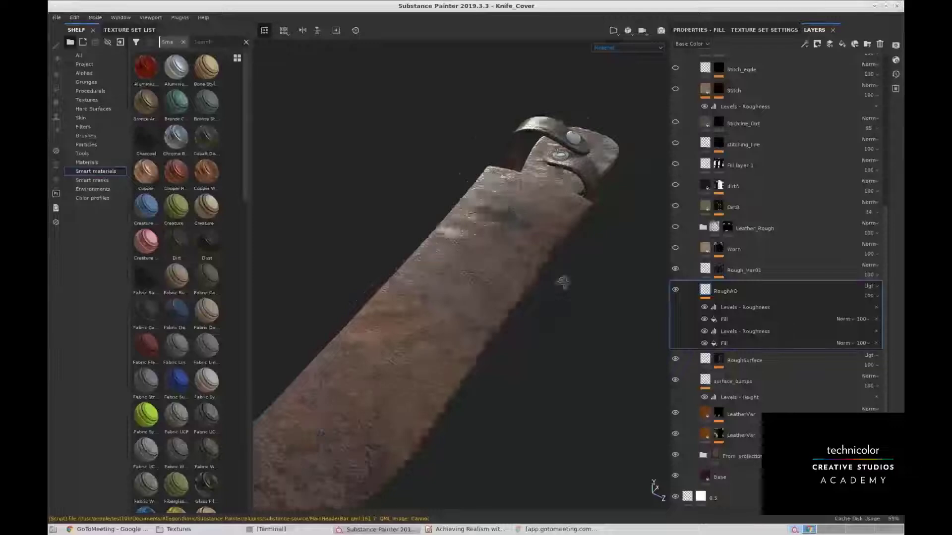
{"action": "left_click_drag", "start_coordinate": [563, 283], "coordinate": [593, 275], "text": "alt"}
Select the Rough_Var01 layer, check its fill properties and return to the layer stack.
{"action": "left_click", "coordinate": [714, 270]}
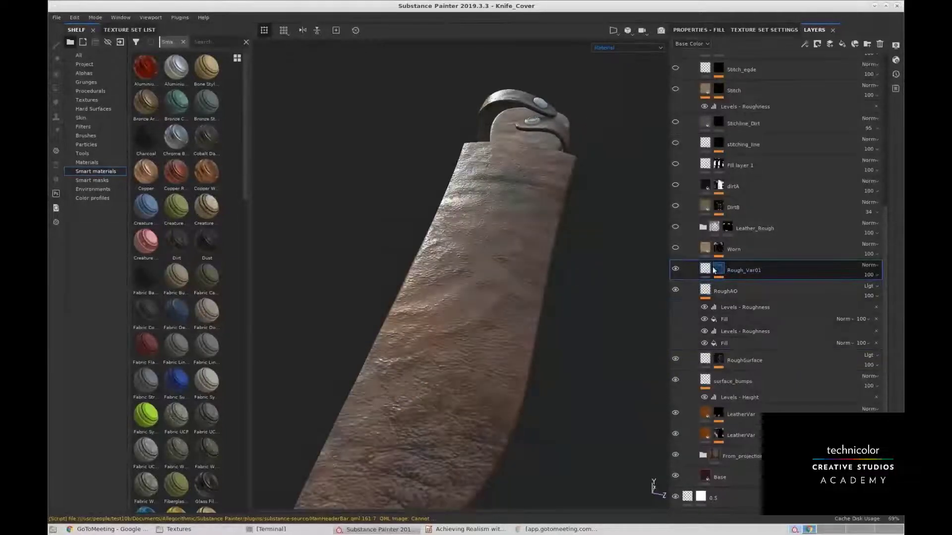
{"action": "left_click", "coordinate": [731, 224]}
{"action": "left_click", "coordinate": [708, 31]}
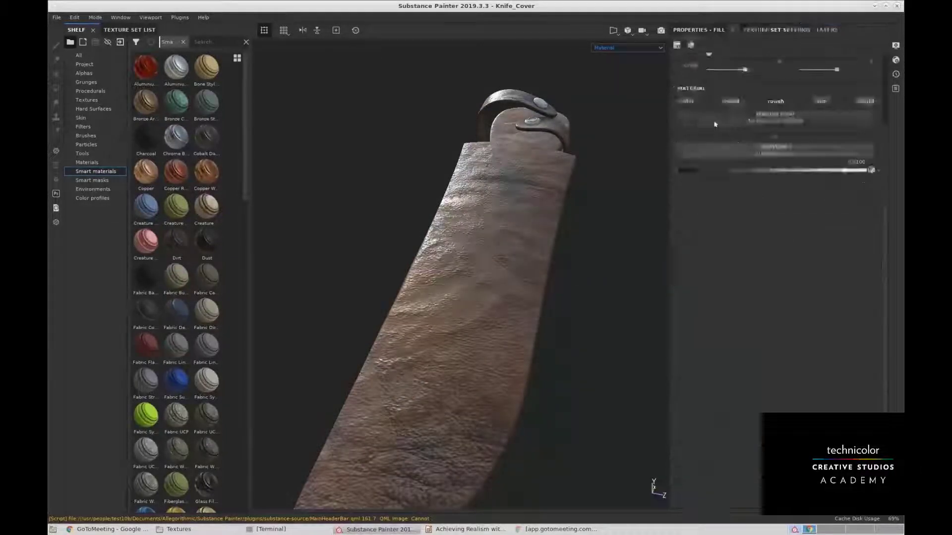
{"action": "left_click", "coordinate": [775, 30]}
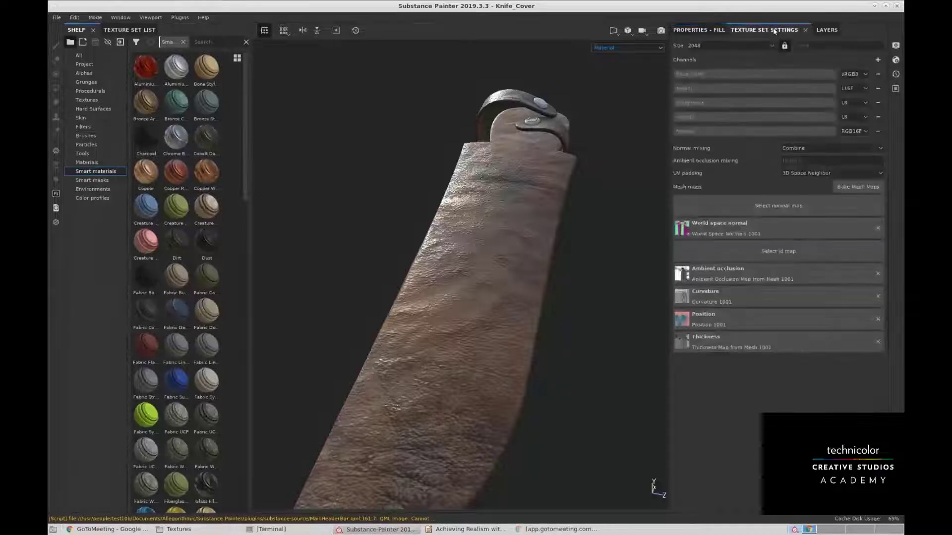
{"action": "left_click", "coordinate": [827, 30]}
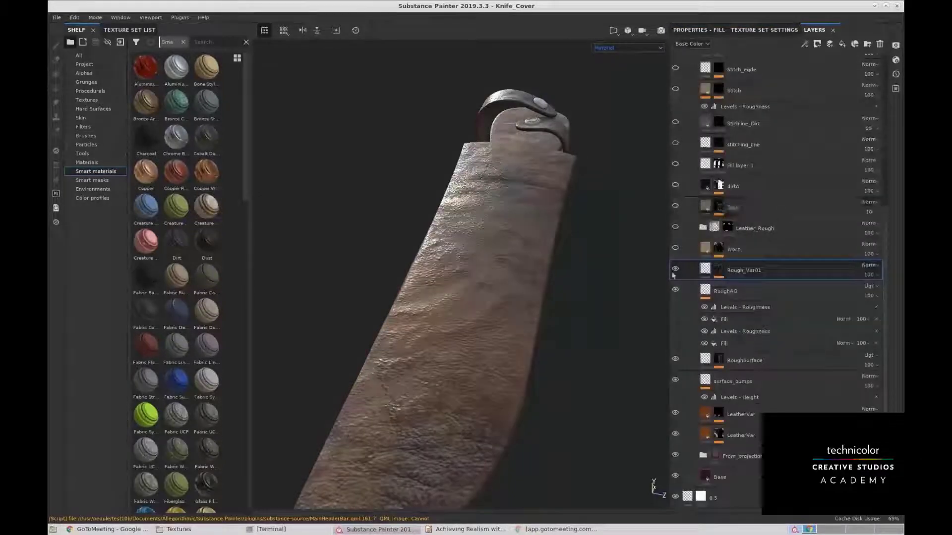
Make the Worn layer visible and compare a close-up of the leather with and without it.
{"action": "left_click_drag", "start_coordinate": [527, 234], "coordinate": [595, 172], "text": "alt"}
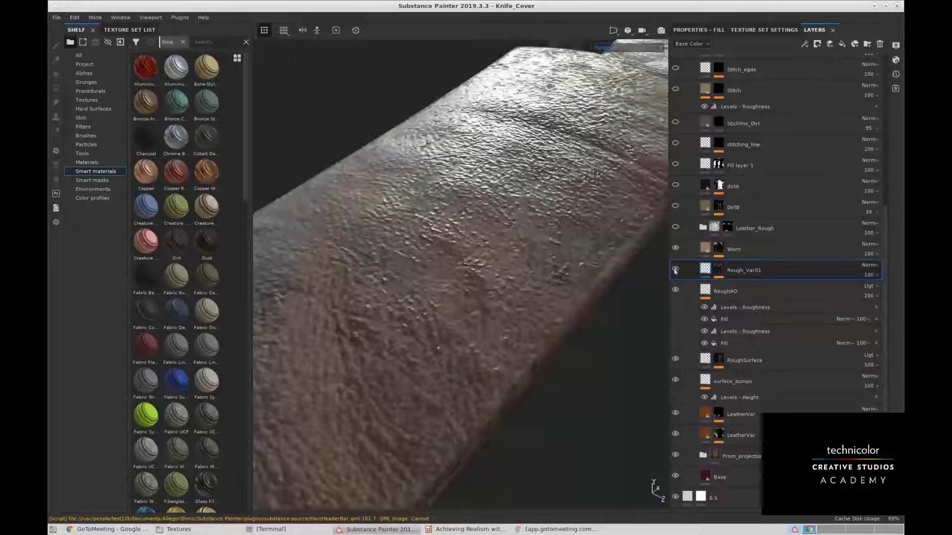
{"action": "left_click", "coordinate": [677, 249]}
{"action": "left_click", "coordinate": [676, 249]}
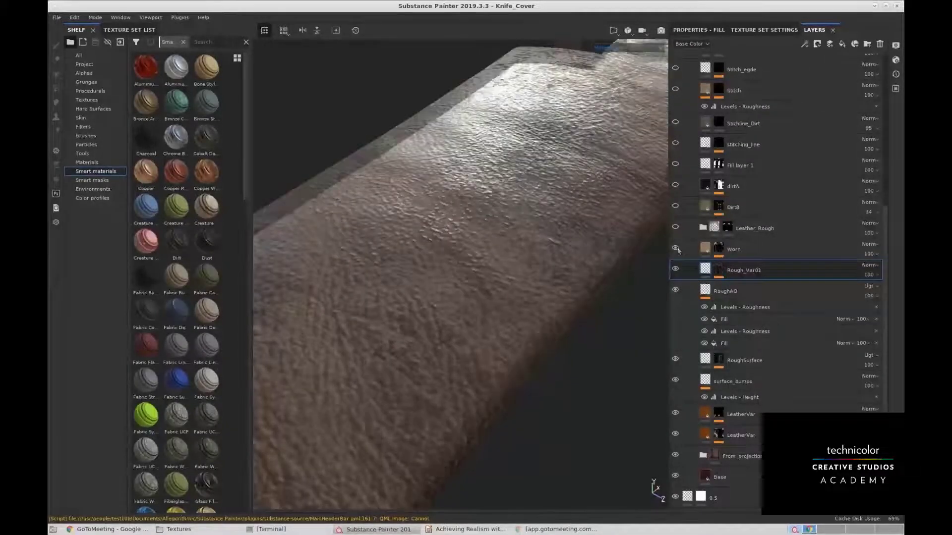
Examine the worn areas over the whole knife cover and close up along its edges and clasp.
{"action": "mouse_move", "coordinate": [391, 177]}
{"action": "left_mouse_down", "text": "alt"}
{"action": "mouse_move", "coordinate": [386, 152]}
{"action": "mouse_move", "coordinate": [421, 198]}
{"action": "mouse_move", "coordinate": [476, 240]}
{"action": "left_mouse_up", "text": "alt"}
{"action": "right_click_drag", "start_coordinate": [476, 240], "coordinate": [497, 253], "text": "alt"}
{"action": "mouse_move", "coordinate": [496, 253]}
{"action": "left_mouse_down", "text": "alt"}
{"action": "mouse_move", "coordinate": [546, 237]}
{"action": "mouse_move", "coordinate": [527, 252]}
{"action": "mouse_move", "coordinate": [537, 258]}
{"action": "mouse_move", "coordinate": [529, 260]}
{"action": "mouse_move", "coordinate": [566, 223]}
{"action": "mouse_move", "coordinate": [531, 223]}
{"action": "mouse_move", "coordinate": [546, 173]}
{"action": "mouse_move", "coordinate": [532, 250]}
{"action": "mouse_move", "coordinate": [519, 235]}
{"action": "mouse_move", "coordinate": [538, 278]}
{"action": "mouse_move", "coordinate": [546, 255]}
{"action": "mouse_move", "coordinate": [535, 255]}
{"action": "left_mouse_up", "text": "alt"}
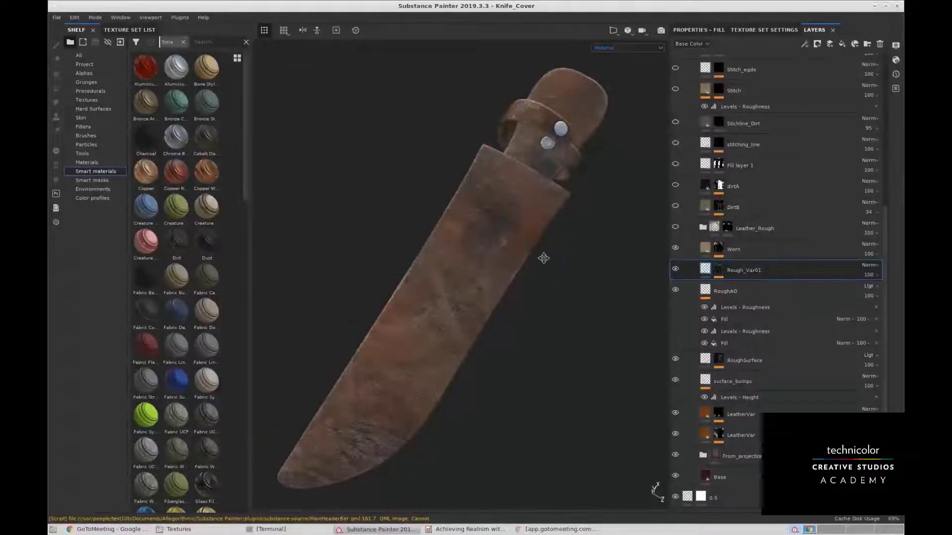
{"action": "middle_click_drag", "start_coordinate": [543, 258], "coordinate": [551, 294], "text": "alt"}
{"action": "left_click_drag", "start_coordinate": [551, 294], "coordinate": [554, 238], "text": "alt"}
{"action": "right_click_drag", "start_coordinate": [554, 238], "coordinate": [530, 297], "text": "alt"}
{"action": "left_click_drag", "start_coordinate": [530, 298], "coordinate": [444, 270], "text": "alt"}
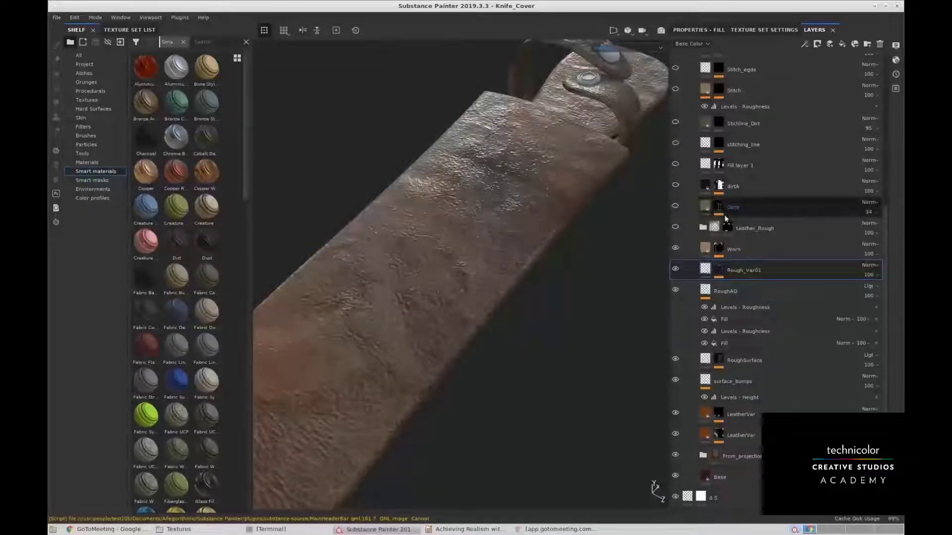
{"action": "left_click_drag", "start_coordinate": [565, 255], "coordinate": [480, 298], "text": "alt"}
Select the Worn layer's mask to inspect its grunge and edge wear effects, and list the smart masks in the shelf.
{"action": "left_click", "coordinate": [689, 250]}
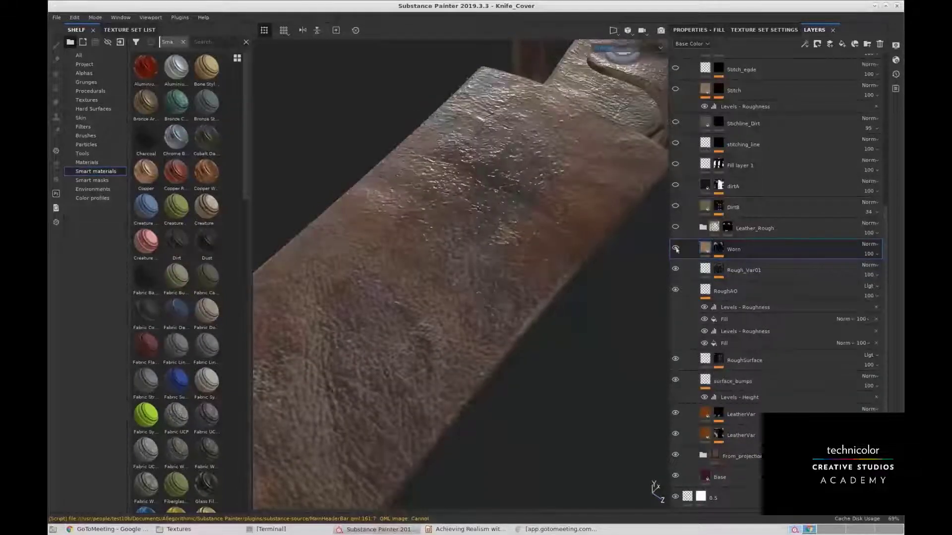
{"action": "left_click_drag", "start_coordinate": [650, 256], "coordinate": [475, 242], "text": "alt"}
{"action": "left_click", "coordinate": [717, 249]}
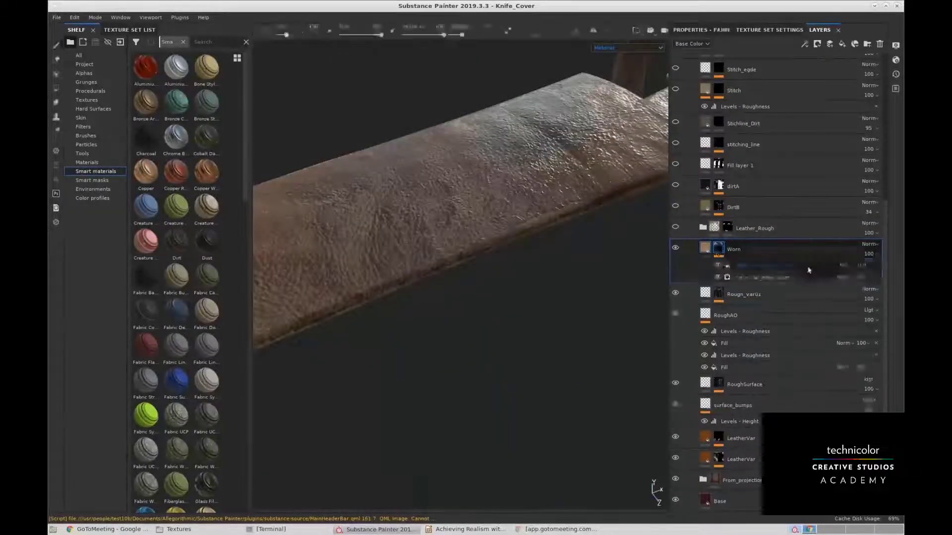
{"action": "left_click", "coordinate": [82, 180]}
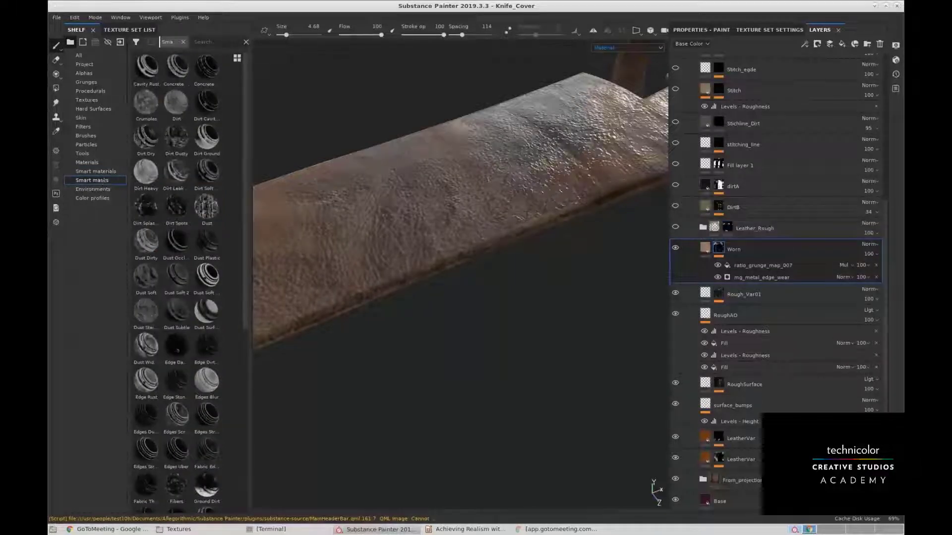
{"action": "middle_click_drag", "start_coordinate": [461, 208], "coordinate": [451, 236], "text": "alt"}
{"action": "left_click_drag", "start_coordinate": [452, 257], "coordinate": [501, 309], "text": "alt"}
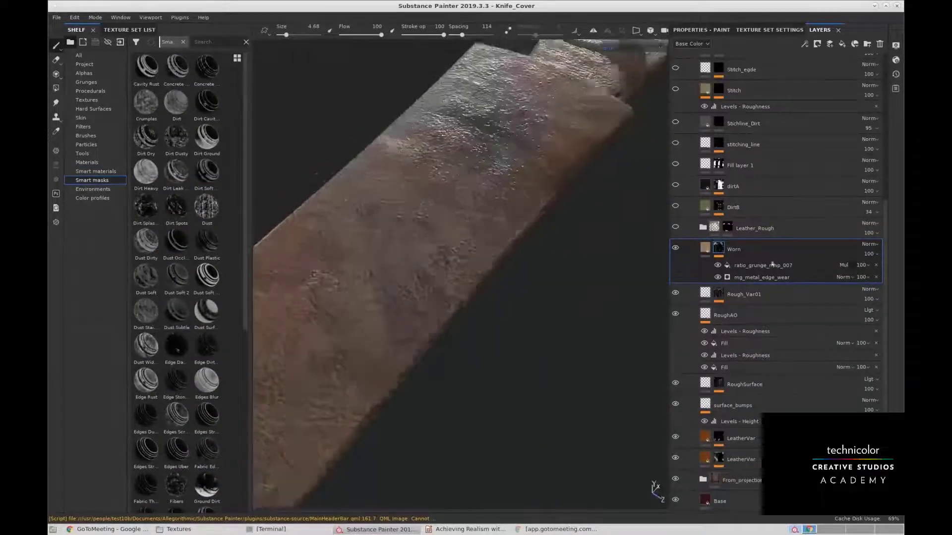
Select the Worn layer's fill and inspect its leather_rough material parameters and active channels.
{"action": "left_click", "coordinate": [705, 248]}
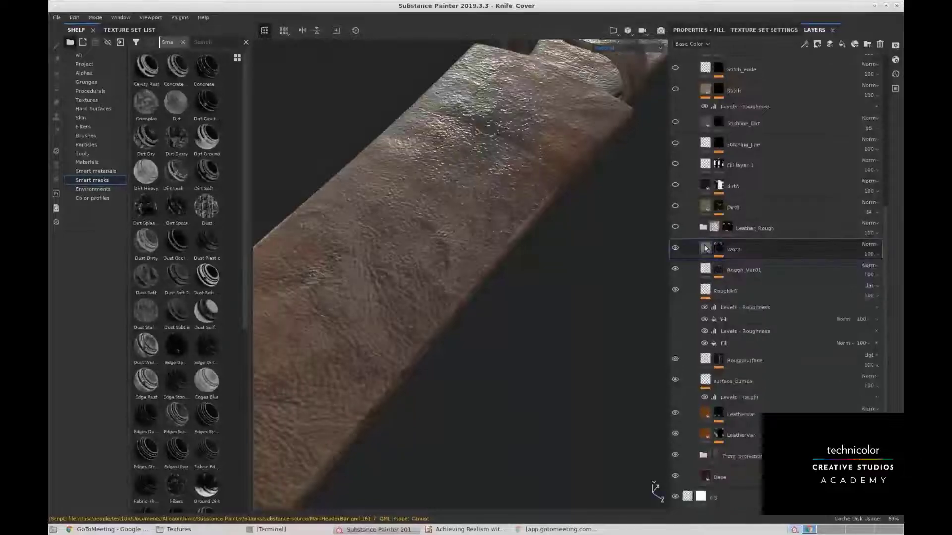
{"action": "left_click", "coordinate": [692, 31]}
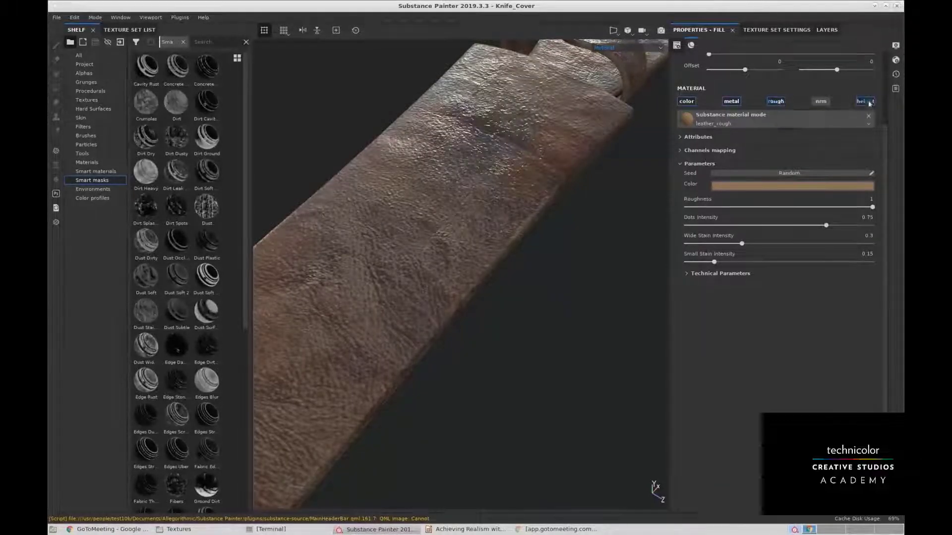
Set the Worn fill's colour to a muted tan, R 0.707, G 0.519, B 0.351, and inspect the leather with it.
{"action": "middle_click_drag", "start_coordinate": [467, 196], "coordinate": [489, 228], "text": "alt"}
{"action": "left_click_drag", "start_coordinate": [489, 227], "coordinate": [545, 213], "text": "alt"}
{"action": "left_click", "coordinate": [762, 190]}
{"action": "left_click", "coordinate": [787, 218]}
{"action": "mouse_move", "coordinate": [789, 219]}
{"action": "left_mouse_down"}
{"action": "mouse_move", "coordinate": [803, 243]}
{"action": "mouse_move", "coordinate": [796, 222]}
{"action": "mouse_move", "coordinate": [802, 232]}
{"action": "left_mouse_up"}
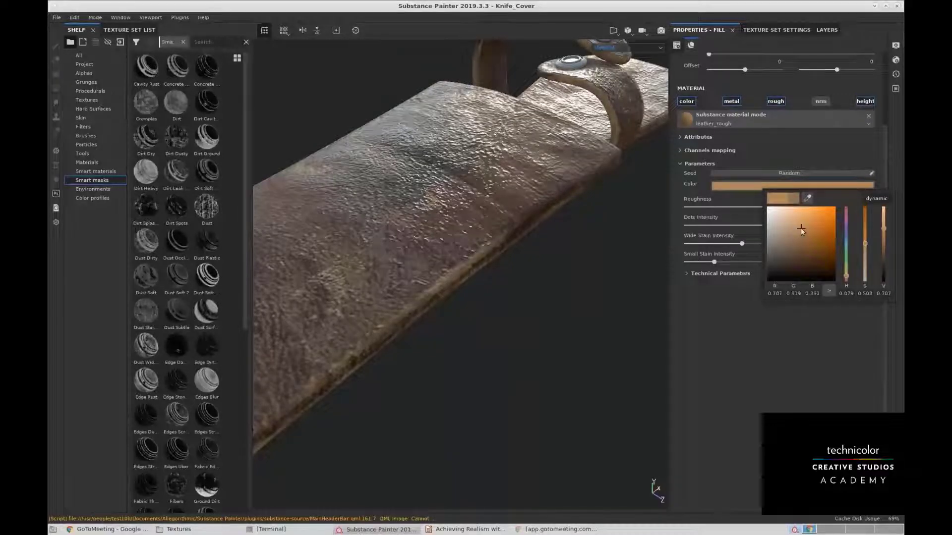
{"action": "left_click", "coordinate": [683, 311]}
{"action": "left_click_drag", "start_coordinate": [395, 195], "coordinate": [447, 243], "text": "alt"}
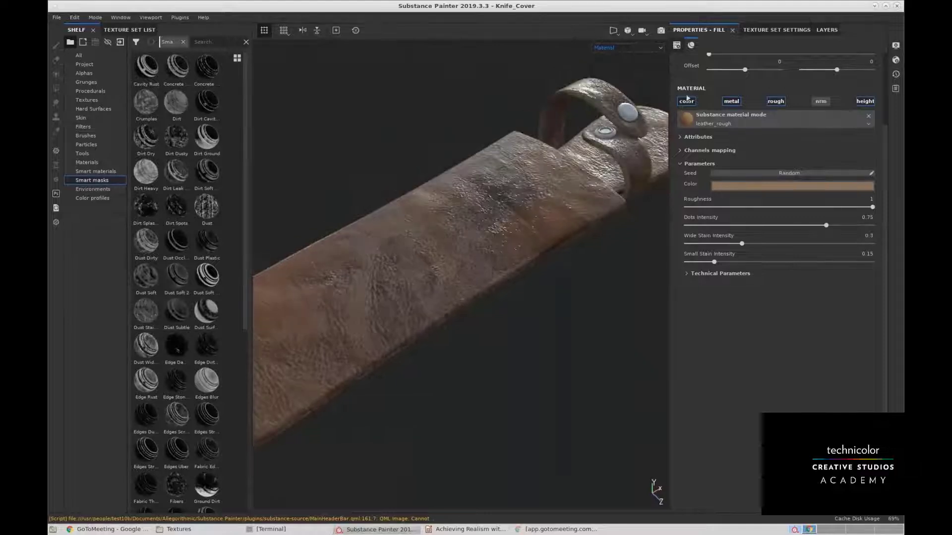
{"action": "left_click", "coordinate": [871, 103]}
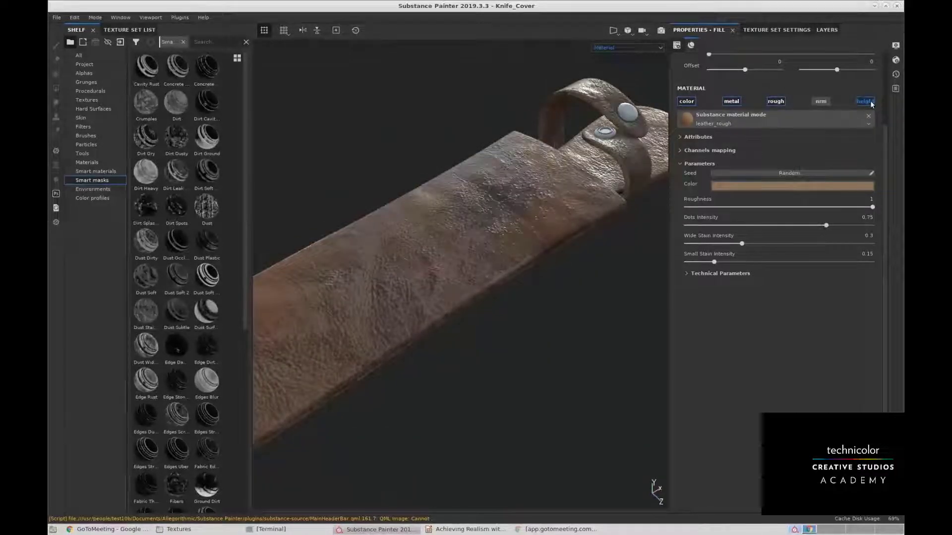
{"action": "left_click_drag", "start_coordinate": [501, 223], "coordinate": [575, 188], "text": "alt"}
Display only the Base Color channel and compare the knife cover with and without the Worn layer.
{"action": "left_click", "coordinate": [629, 50]}
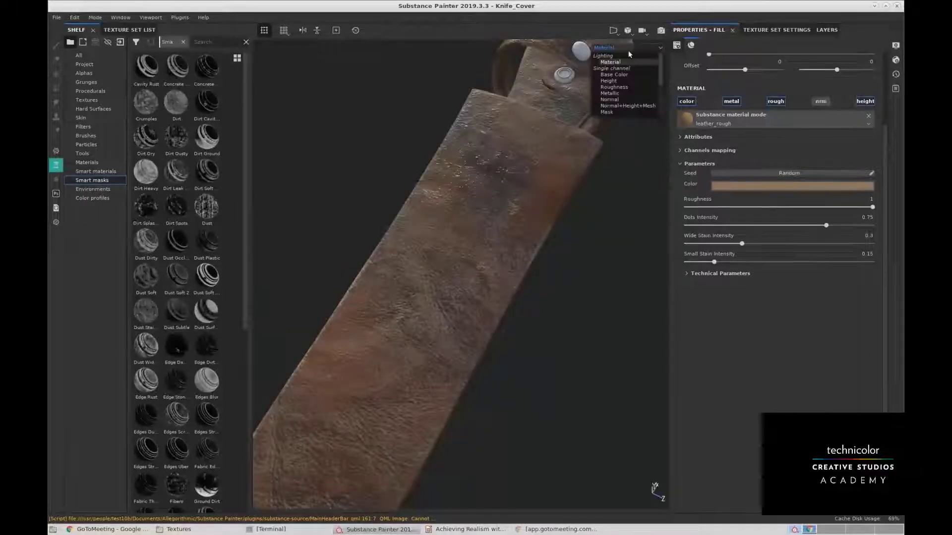
{"action": "left_click", "coordinate": [614, 74]}
{"action": "left_click_drag", "start_coordinate": [520, 198], "coordinate": [448, 278], "text": "alt"}
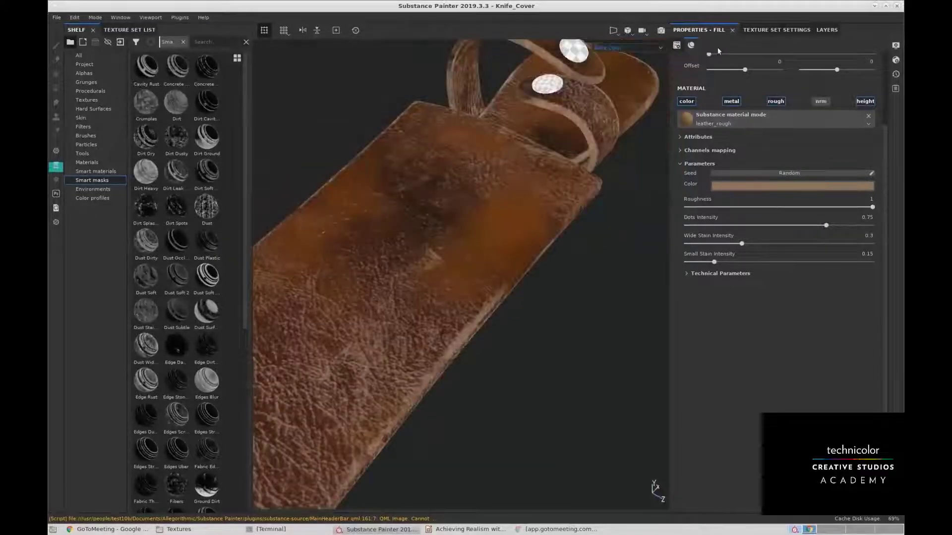
{"action": "left_click", "coordinate": [786, 29]}
{"action": "left_click", "coordinate": [829, 30]}
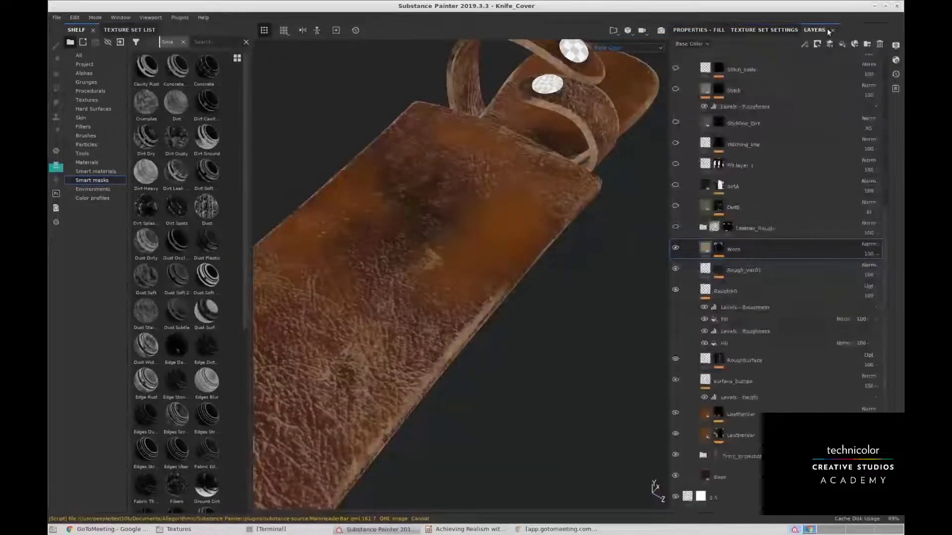
{"action": "left_click", "coordinate": [675, 250]}
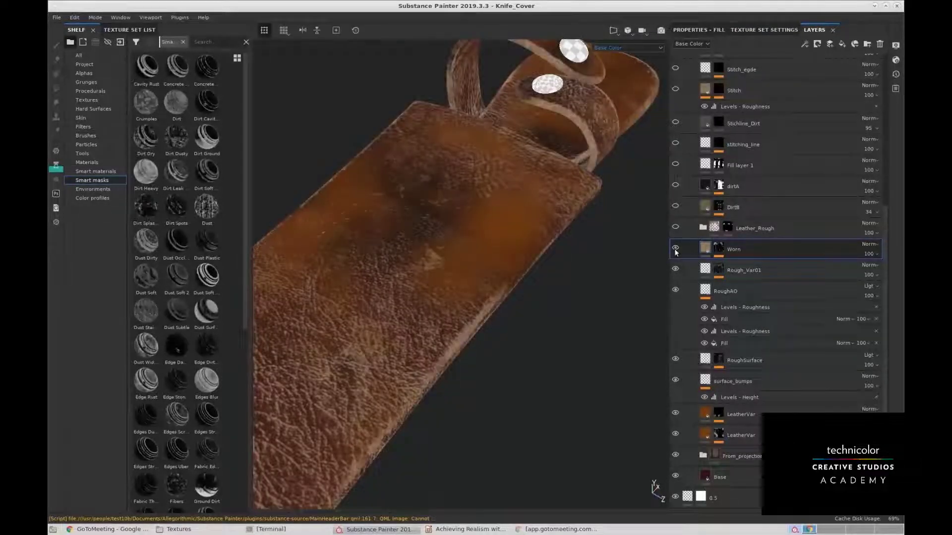
{"action": "left_click", "coordinate": [676, 250]}
{"action": "left_click", "coordinate": [675, 250]}
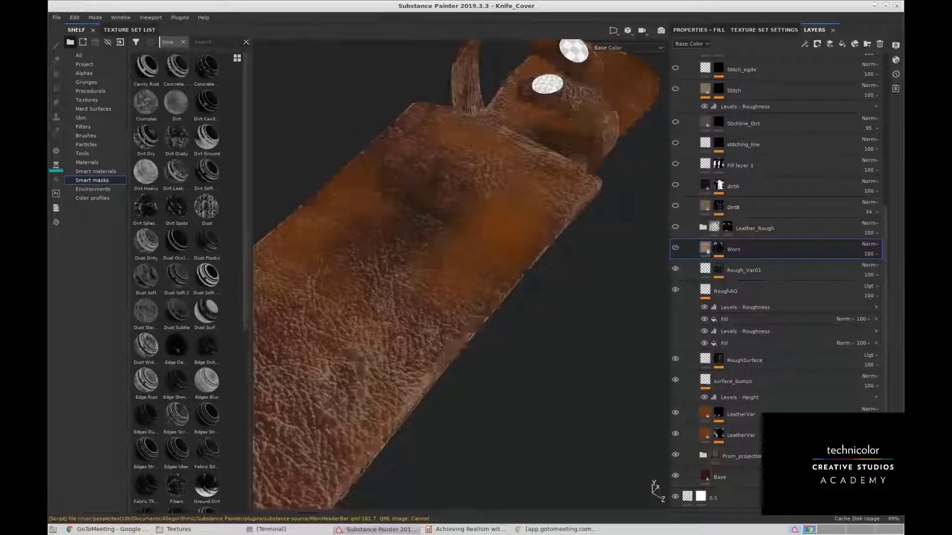
Save the project and view the knife cover's base colour from another angle.
{"action": "left_click", "coordinate": [703, 31]}
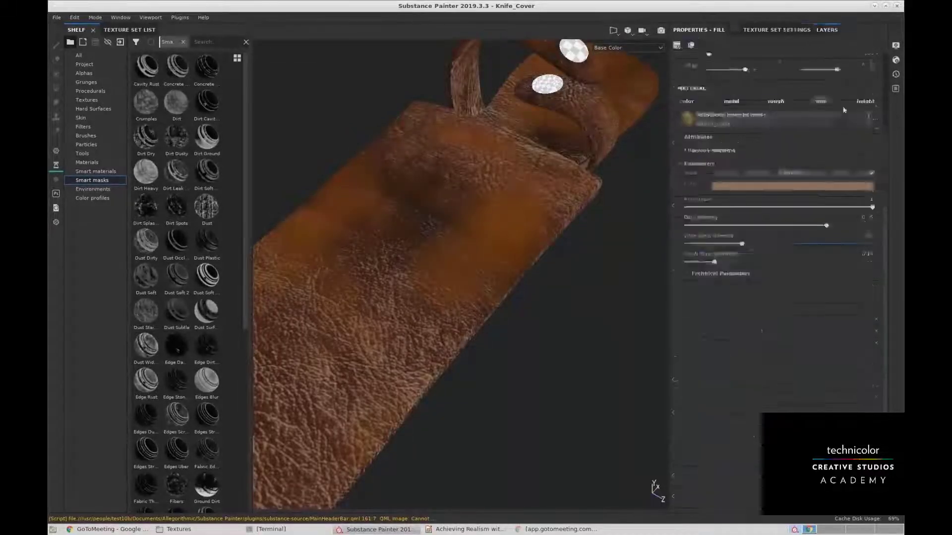
{"action": "key", "text": "ctrl+s"}
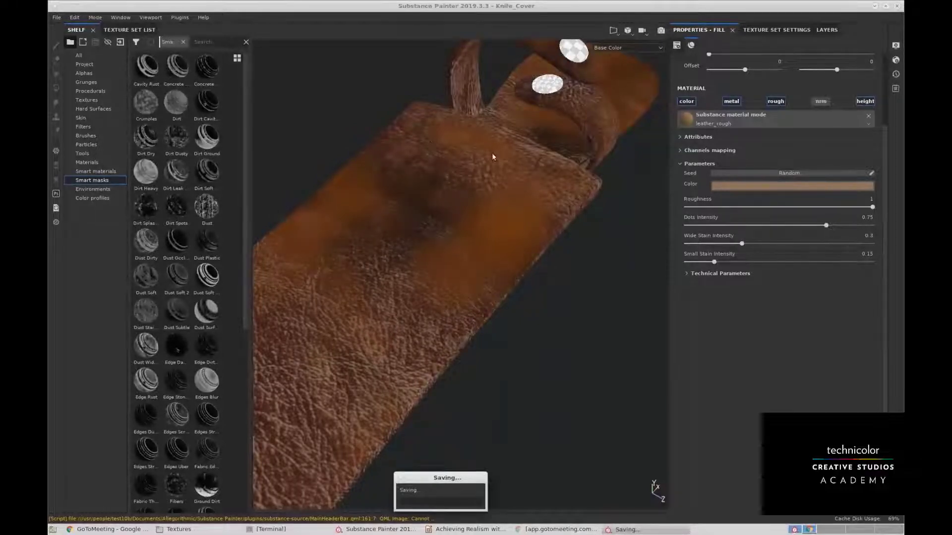
{"action": "left_click_drag", "start_coordinate": [581, 280], "coordinate": [425, 186], "text": "alt"}
{"action": "left_click_drag", "start_coordinate": [496, 277], "coordinate": [536, 232], "text": "alt"}
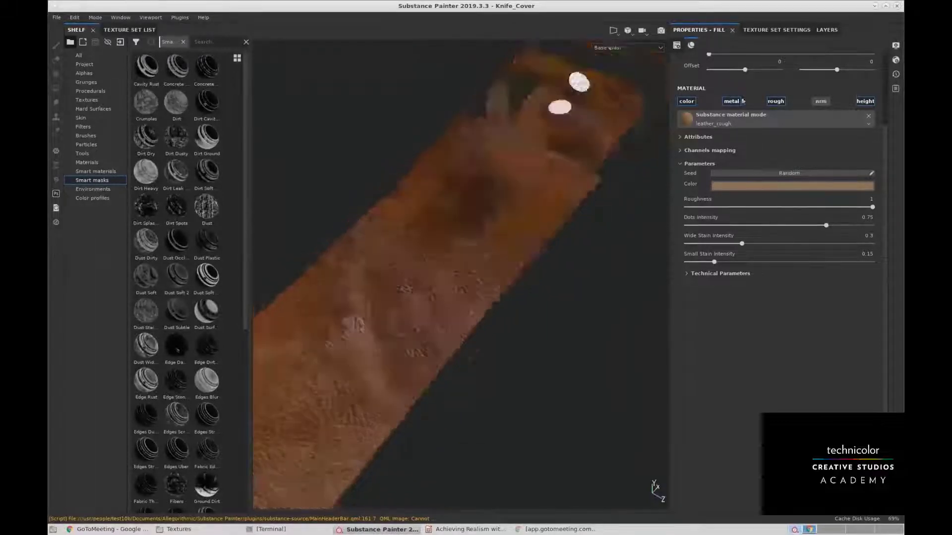
Return the viewport to the full Material display and make the Worn layer visible again.
{"action": "left_click", "coordinate": [627, 48]}
{"action": "left_click", "coordinate": [621, 63]}
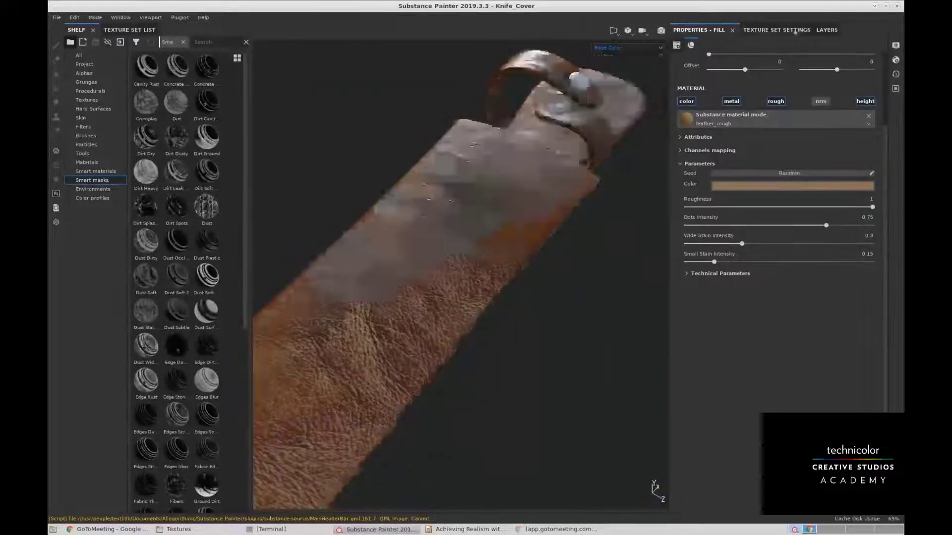
{"action": "left_click", "coordinate": [795, 31]}
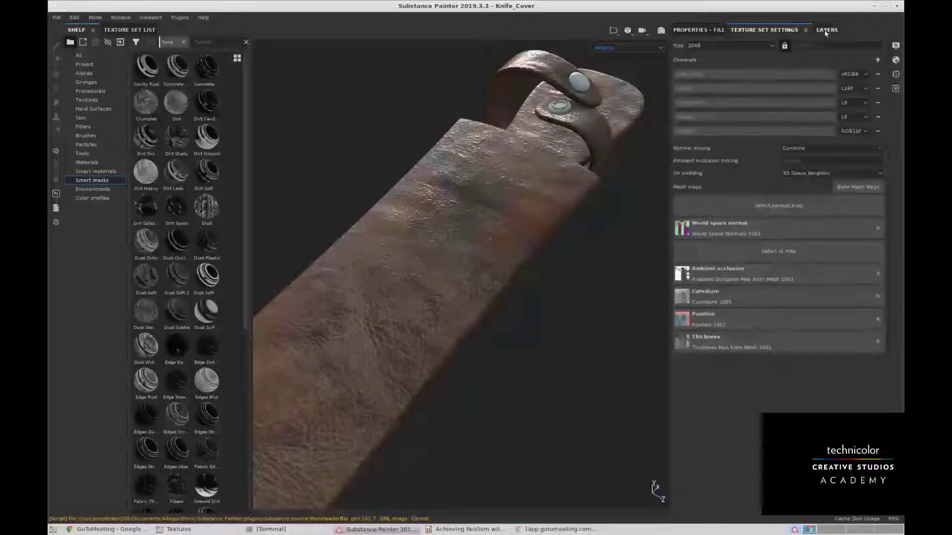
{"action": "left_click", "coordinate": [826, 31]}
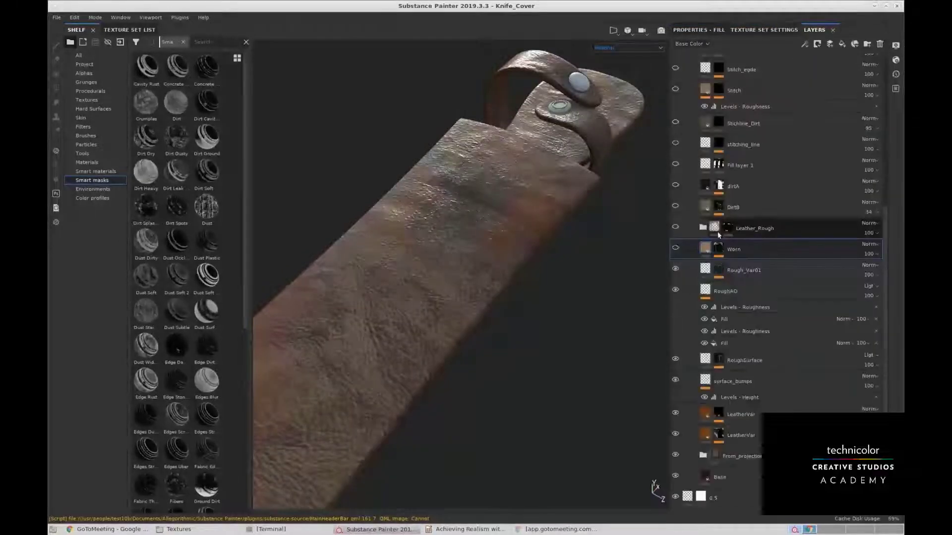
{"action": "left_click", "coordinate": [676, 249]}
{"action": "left_click_drag", "start_coordinate": [533, 284], "coordinate": [506, 229], "text": "alt"}
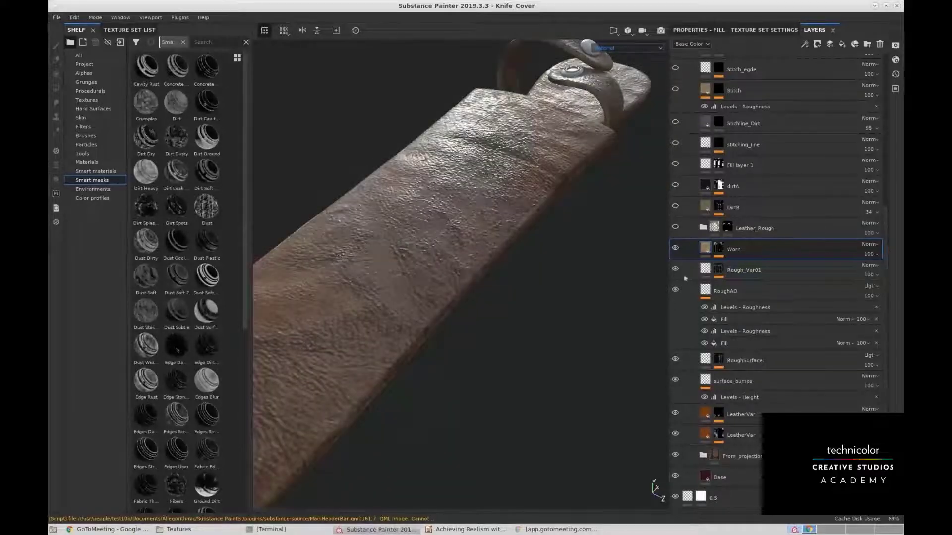
{"action": "left_click_drag", "start_coordinate": [564, 265], "coordinate": [562, 274], "text": "alt"}
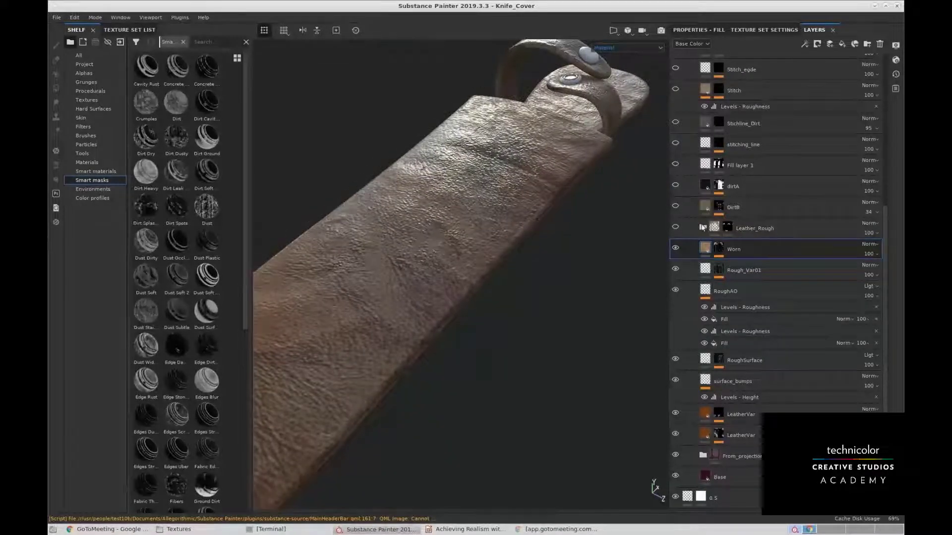
Make the Leather_Rough folder visible and compare the knife cover's tip and edges with and without it.
{"action": "left_click_drag", "start_coordinate": [504, 223], "coordinate": [508, 268], "text": "alt"}
{"action": "left_click", "coordinate": [784, 231]}
{"action": "middle_click_drag", "start_coordinate": [508, 267], "coordinate": [554, 248], "text": "alt"}
{"action": "left_click_drag", "start_coordinate": [554, 248], "coordinate": [508, 325], "text": "alt"}
{"action": "mouse_move", "coordinate": [537, 267]}
{"action": "left_mouse_down", "text": "alt"}
{"action": "mouse_move", "coordinate": [455, 350]}
{"action": "mouse_move", "coordinate": [506, 304]}
{"action": "mouse_move", "coordinate": [506, 334]}
{"action": "mouse_move", "coordinate": [460, 324]}
{"action": "mouse_move", "coordinate": [490, 305]}
{"action": "mouse_move", "coordinate": [477, 329]}
{"action": "mouse_move", "coordinate": [448, 304]}
{"action": "mouse_move", "coordinate": [588, 293]}
{"action": "left_mouse_up", "text": "alt"}
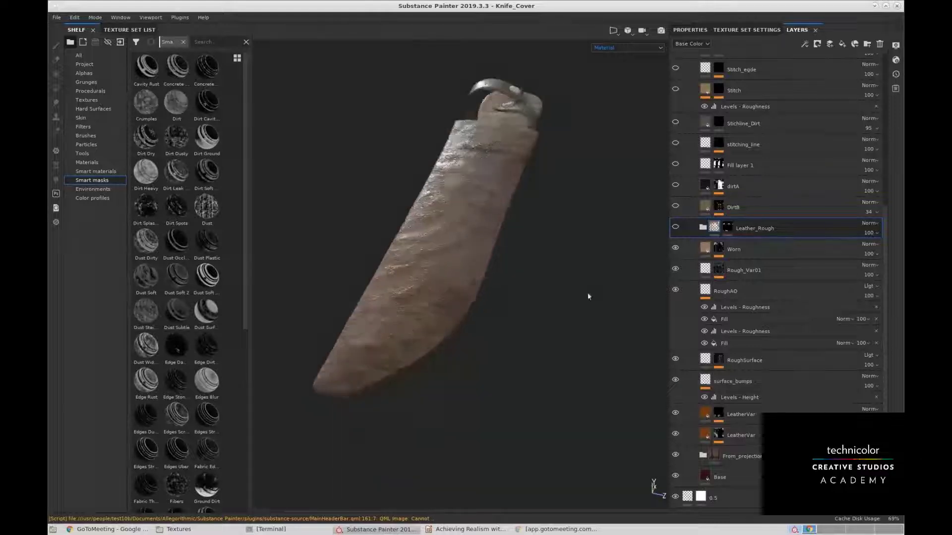
{"action": "left_click", "coordinate": [675, 228]}
{"action": "scroll", "coordinate": [453, 350], "scroll_direction": "up", "scroll_amount": 2}
{"action": "mouse_move", "coordinate": [453, 350]}
{"action": "left_mouse_down", "text": "alt"}
{"action": "mouse_move", "coordinate": [459, 389]}
{"action": "mouse_move", "coordinate": [300, 440]}
{"action": "left_mouse_up", "text": "alt"}
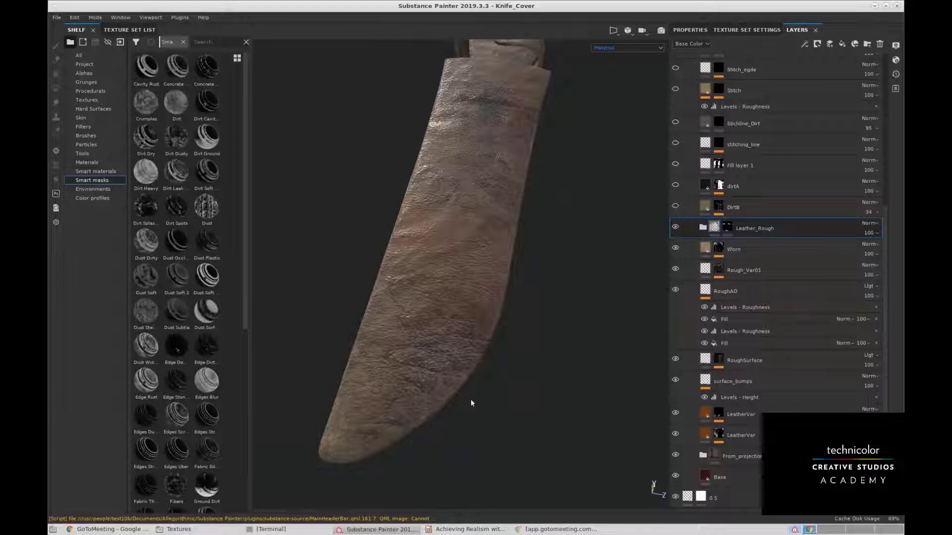
{"action": "mouse_move", "coordinate": [471, 399]}
{"action": "left_mouse_down", "text": "alt"}
{"action": "mouse_move", "coordinate": [547, 117]}
{"action": "mouse_move", "coordinate": [414, 389]}
{"action": "mouse_move", "coordinate": [643, 252]}
{"action": "left_mouse_up", "text": "alt"}
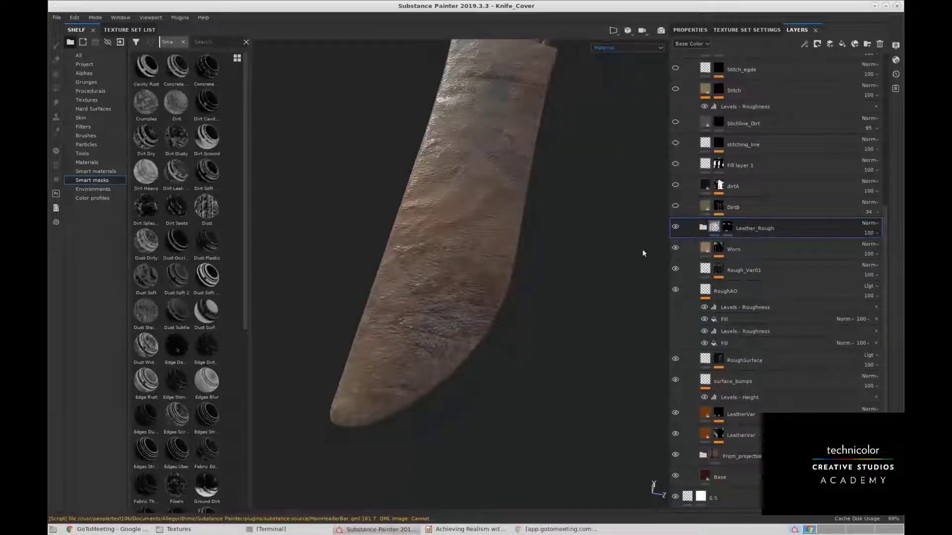
{"action": "left_click", "coordinate": [675, 227]}
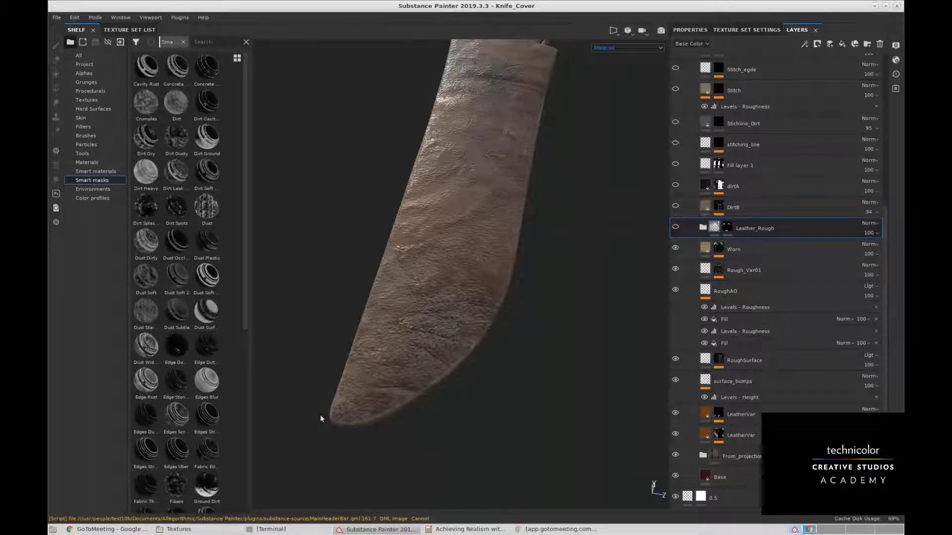
{"action": "left_click_drag", "start_coordinate": [428, 313], "coordinate": [674, 259], "text": "alt"}
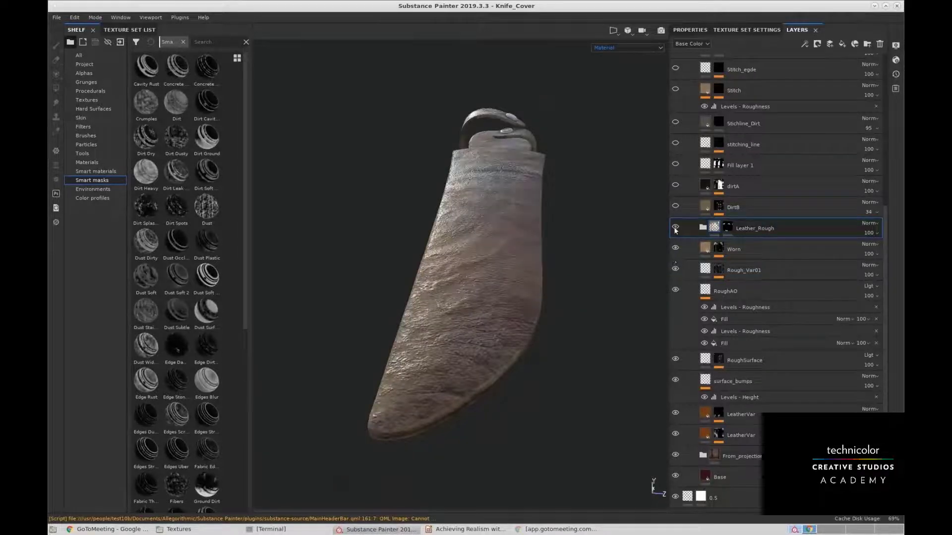
{"action": "left_click_drag", "start_coordinate": [586, 330], "coordinate": [579, 318], "text": "alt"}
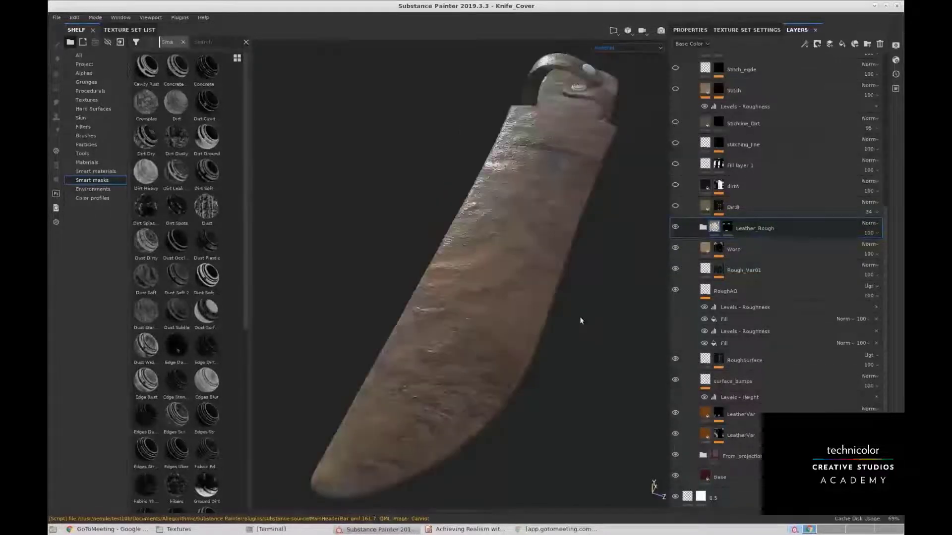
Expand the Leather_Rough folder and select its worn layer's mask to list the Paint and mg_metal_edge_wear effects.
{"action": "left_click", "coordinate": [795, 208]}
{"action": "mouse_move", "coordinate": [516, 255]}
{"action": "left_mouse_down", "text": "alt"}
{"action": "mouse_move", "coordinate": [476, 238]}
{"action": "mouse_move", "coordinate": [529, 255]}
{"action": "mouse_move", "coordinate": [500, 325]}
{"action": "mouse_move", "coordinate": [508, 270]}
{"action": "left_mouse_up", "text": "alt"}
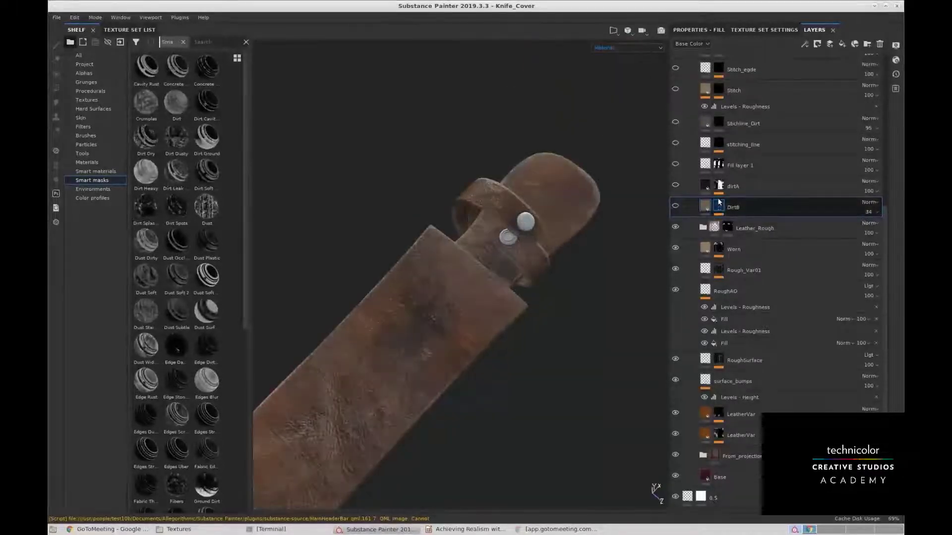
{"action": "left_click", "coordinate": [743, 233]}
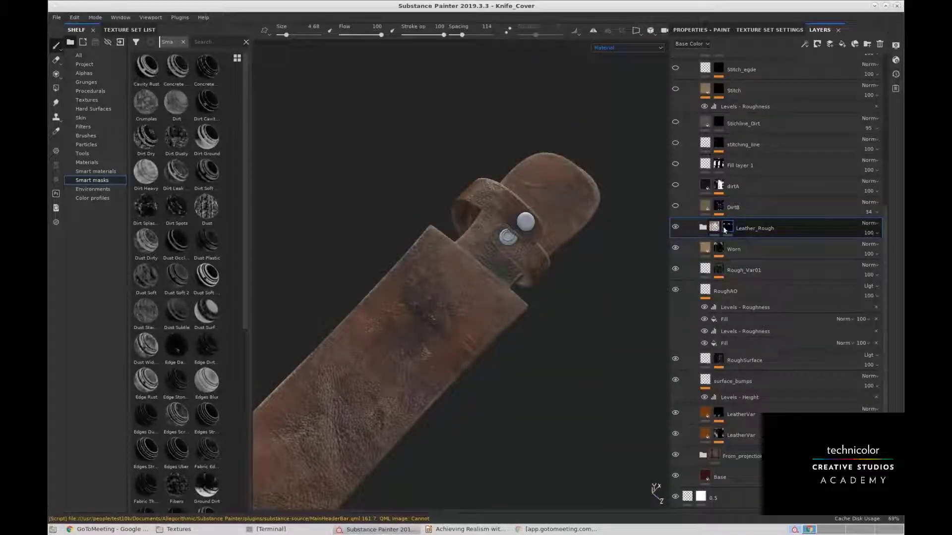
{"action": "left_click", "coordinate": [703, 228]}
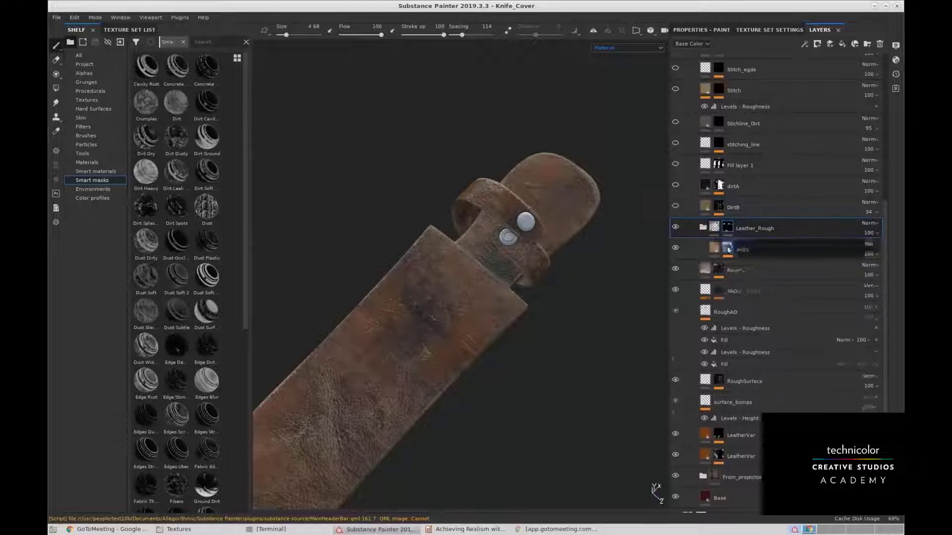
{"action": "left_click", "coordinate": [727, 248]}
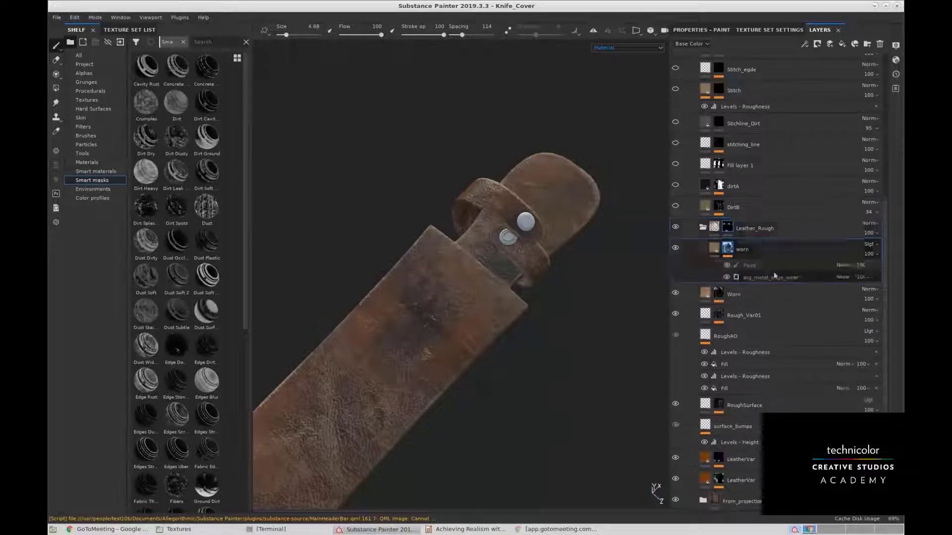
{"action": "mouse_move", "coordinate": [541, 343]}
{"action": "left_mouse_down", "text": "alt"}
{"action": "mouse_move", "coordinate": [535, 290]}
{"action": "mouse_move", "coordinate": [565, 329]}
{"action": "mouse_move", "coordinate": [450, 325]}
{"action": "left_mouse_up", "text": "alt"}
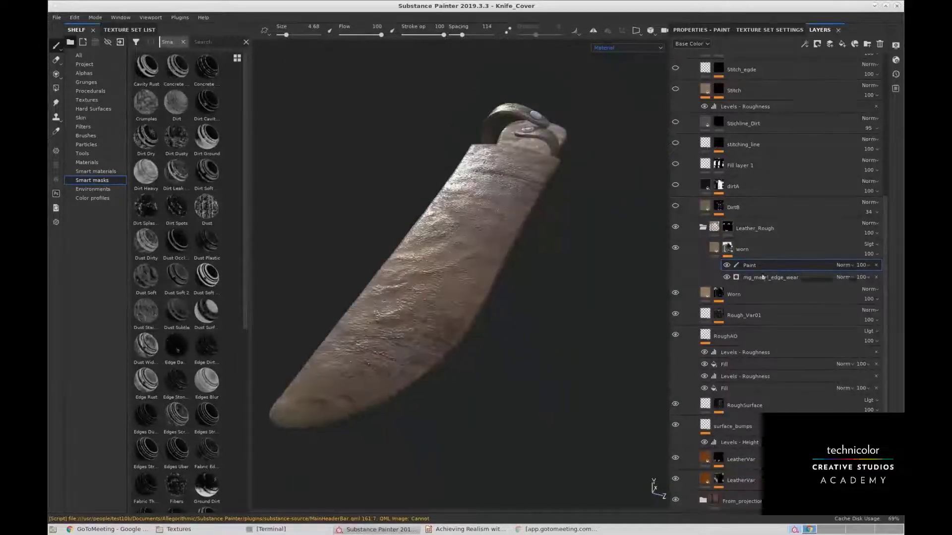
Compare the knife cover with and without the Paint effect in the mask of Leather_Rough's worn layer.
{"action": "left_click", "coordinate": [727, 265]}
{"action": "mouse_move", "coordinate": [595, 259]}
{"action": "left_mouse_down", "text": "alt"}
{"action": "mouse_move", "coordinate": [514, 272]}
{"action": "mouse_move", "coordinate": [512, 284]}
{"action": "mouse_move", "coordinate": [550, 297]}
{"action": "left_mouse_up", "text": "alt"}
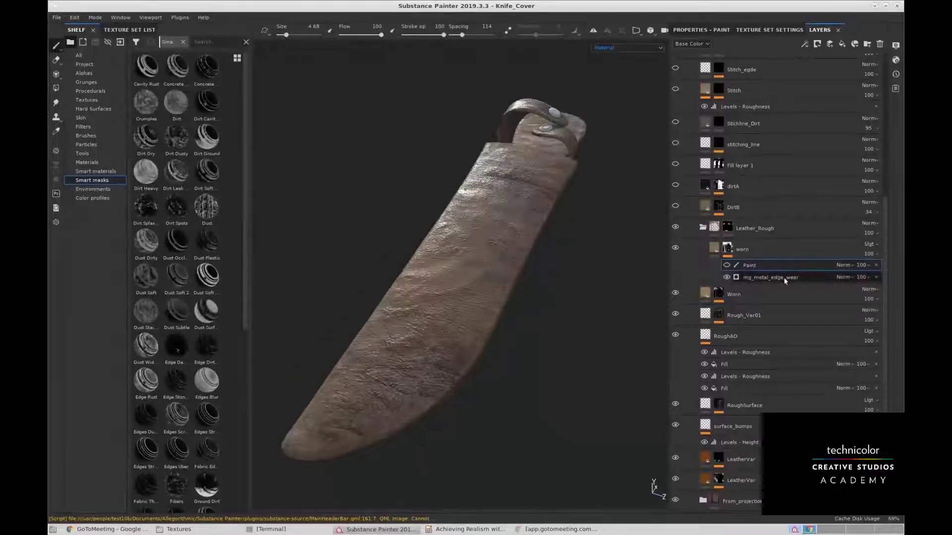
{"action": "left_click", "coordinate": [783, 277]}
{"action": "left_click", "coordinate": [727, 265]}
{"action": "left_click", "coordinate": [789, 267]}
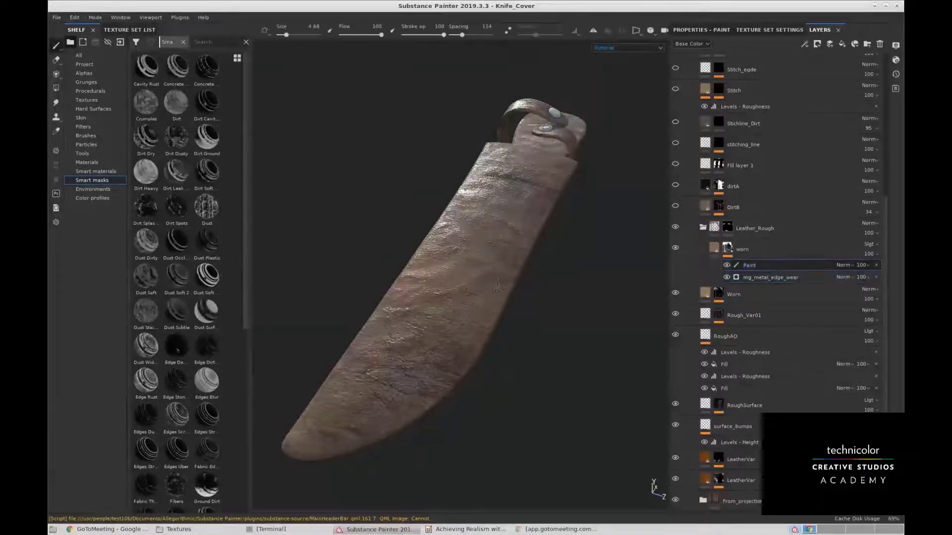
{"action": "left_click_drag", "start_coordinate": [492, 296], "coordinate": [492, 321], "text": "alt"}
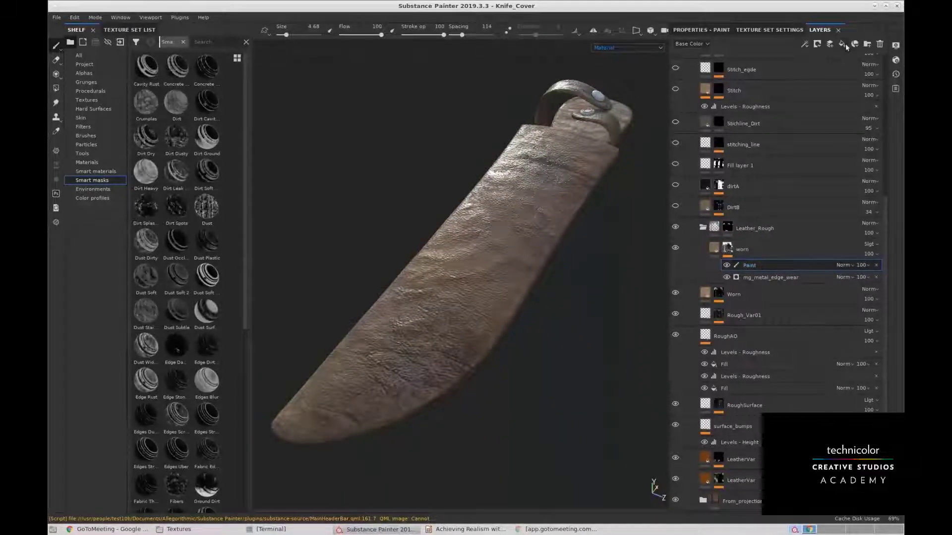
Add a second Paint effect to the mask of Leather_Rough's worn layer and choose the Crystal brush for it.
{"action": "right_click", "coordinate": [779, 271]}
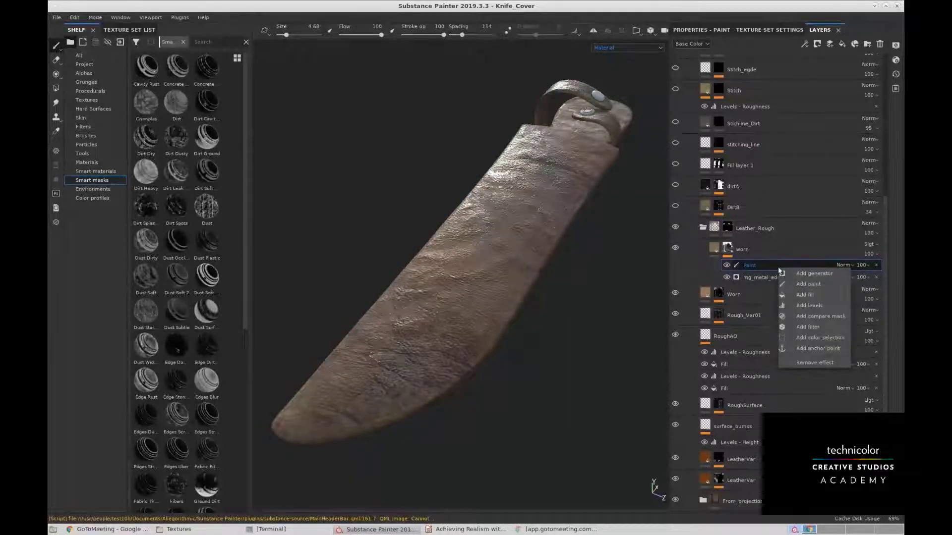
{"action": "left_click", "coordinate": [809, 285]}
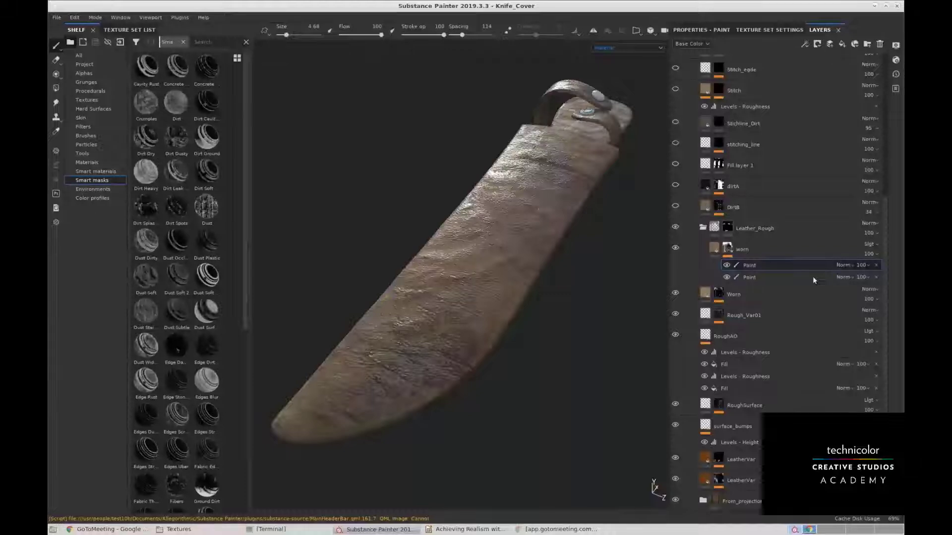
{"action": "left_click", "coordinate": [86, 135]}
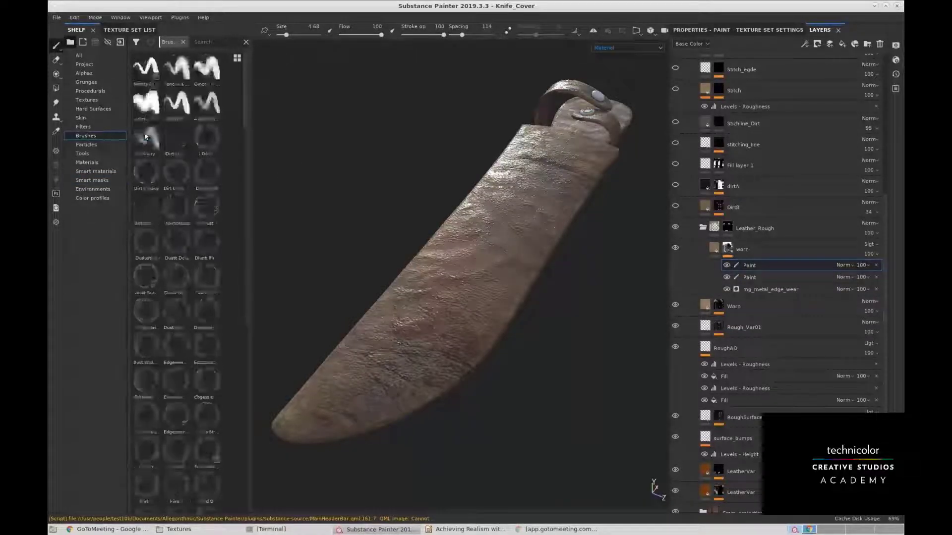
{"action": "left_click", "coordinate": [177, 173]}
{"action": "left_click", "coordinate": [206, 174]}
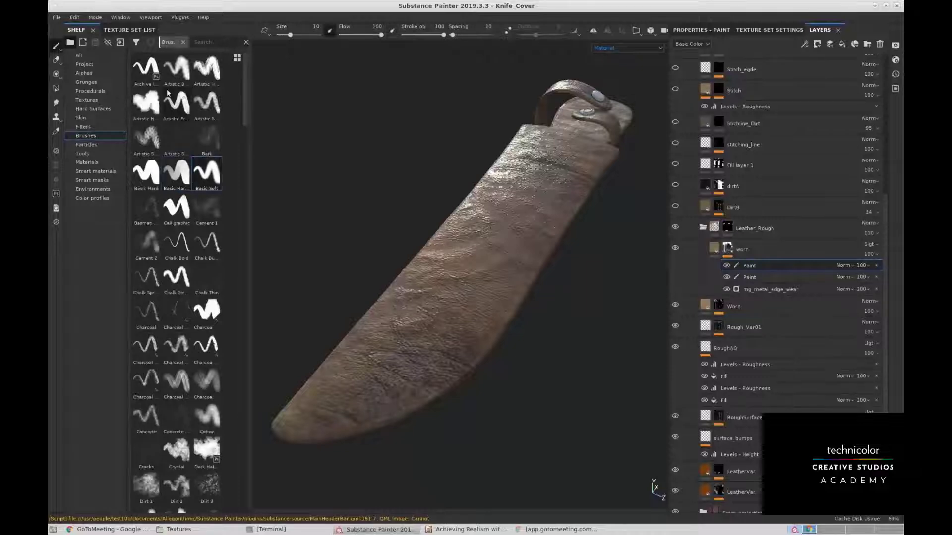
{"action": "scroll", "coordinate": [154, 309], "scroll_direction": "down", "scroll_amount": 3}
{"action": "left_click", "coordinate": [176, 341]}
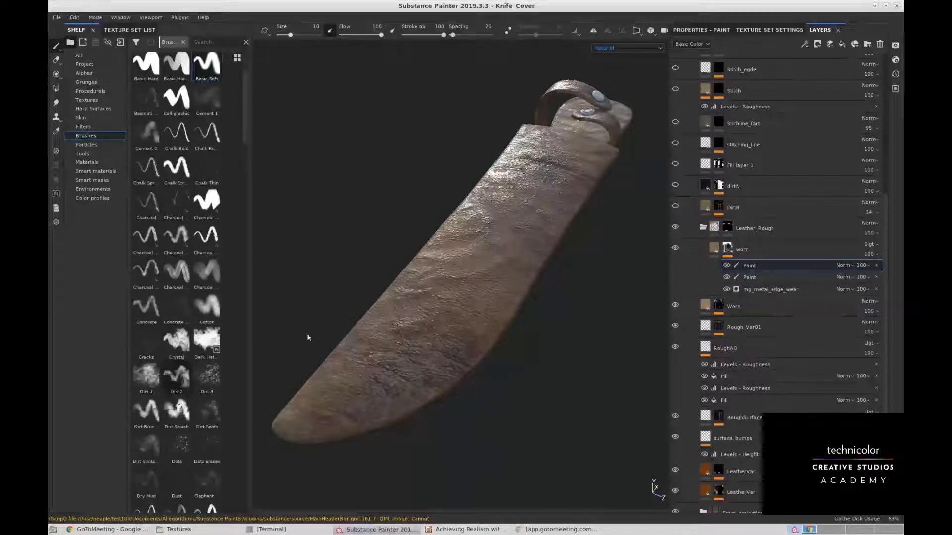
Review the Crystal brush's paint properties, including its alpha parameters, stencil and grayscale settings.
{"action": "middle_click_drag", "start_coordinate": [485, 328], "coordinate": [442, 326], "text": "alt"}
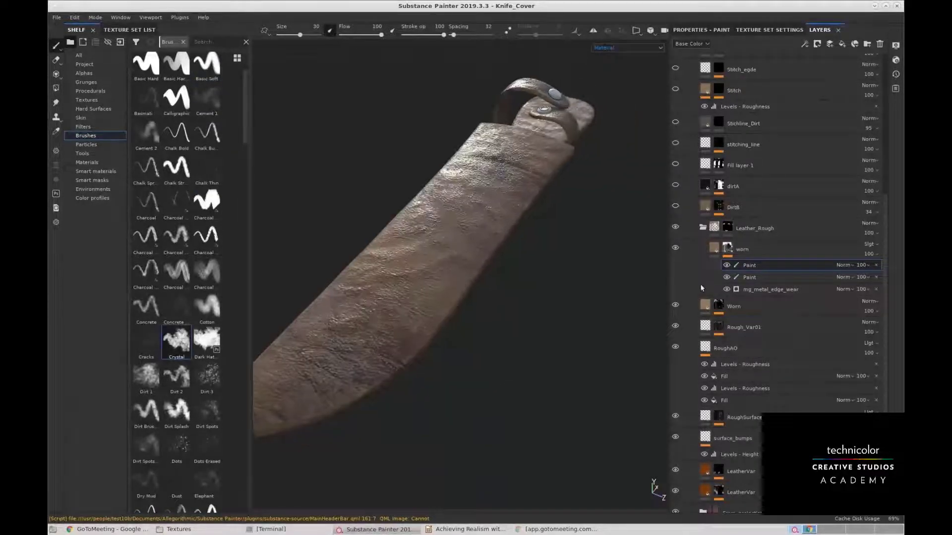
{"action": "scroll", "coordinate": [788, 107], "scroll_direction": "down", "scroll_amount": 1}
{"action": "left_click", "coordinate": [709, 31]}
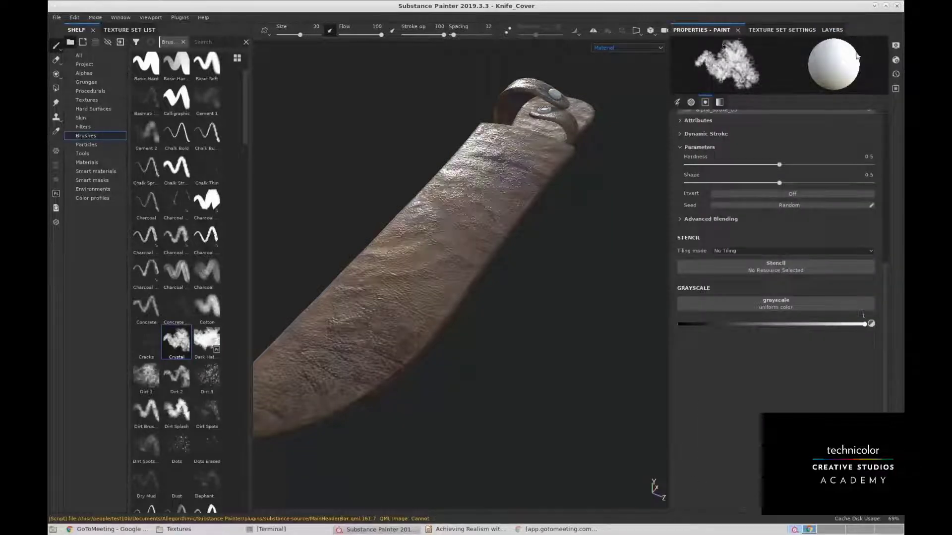
{"action": "left_click", "coordinate": [831, 31]}
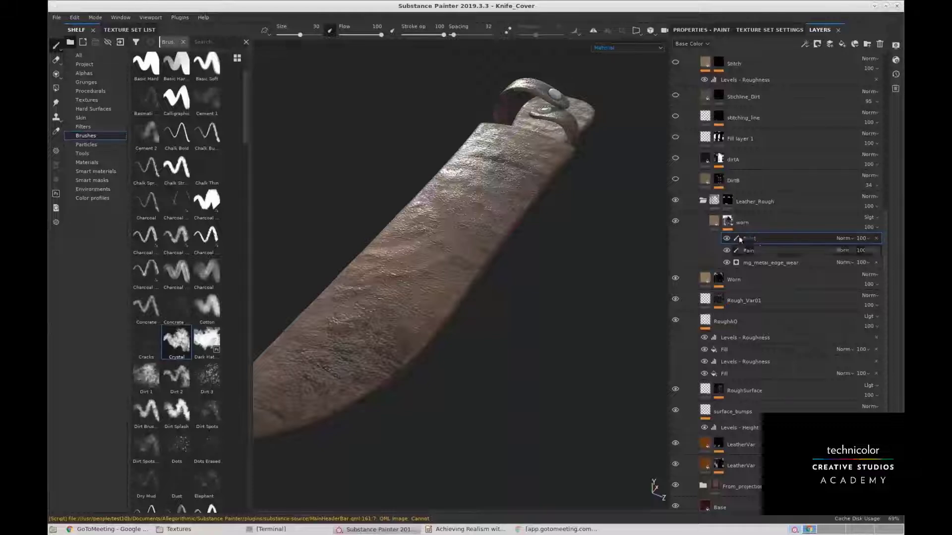
{"action": "left_click", "coordinate": [709, 30]}
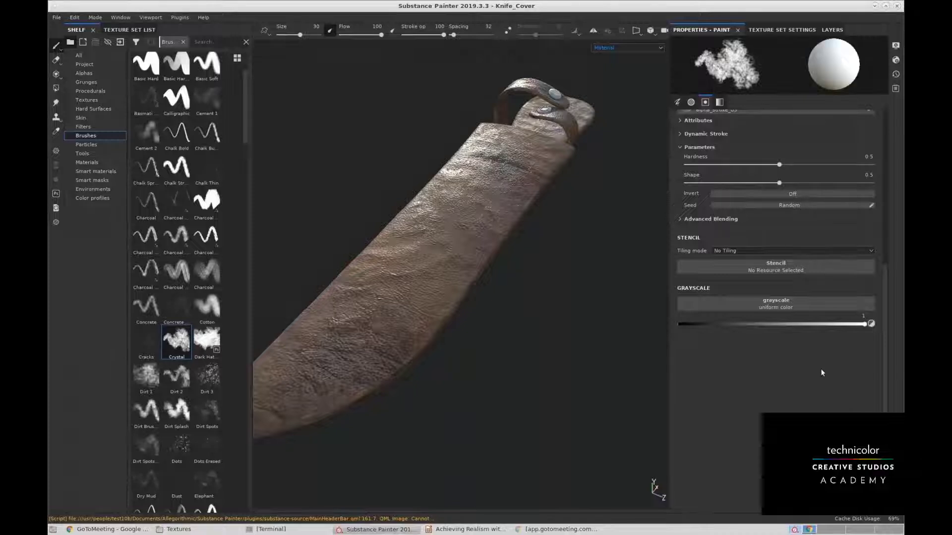
{"action": "left_click", "coordinate": [787, 30]}
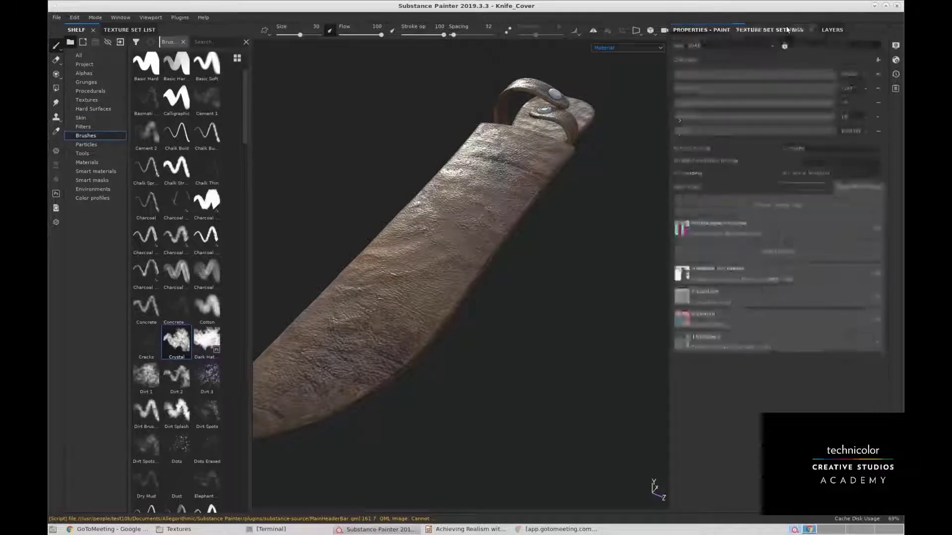
{"action": "left_click", "coordinate": [696, 30]}
{"action": "left_click", "coordinate": [831, 29]}
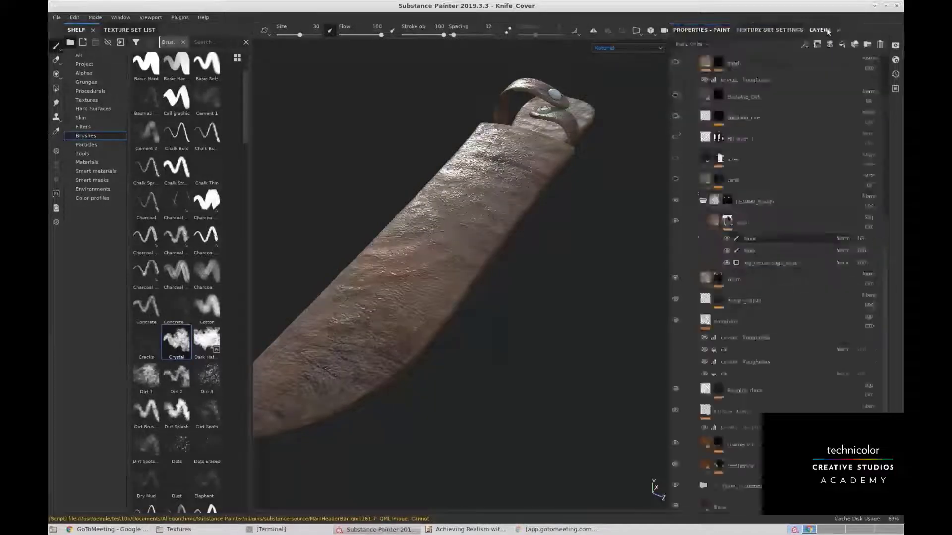
Examine the worn, rough leather around the knife cover's tip up close from several angles.
{"action": "left_click", "coordinate": [727, 203], "text": "shift"}
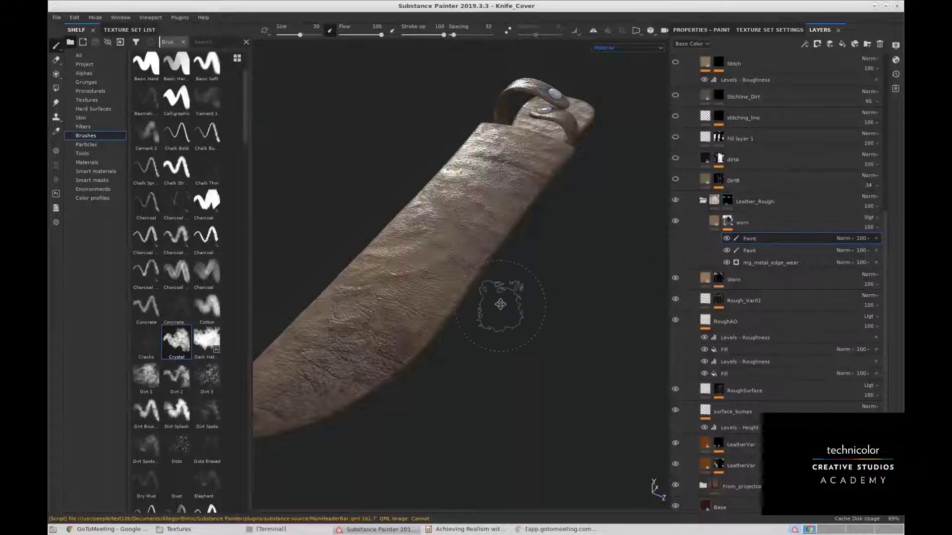
{"action": "left_click_drag", "start_coordinate": [500, 304], "coordinate": [552, 251], "text": "alt"}
{"action": "left_click_drag", "start_coordinate": [552, 251], "coordinate": [509, 277], "text": "alt"}
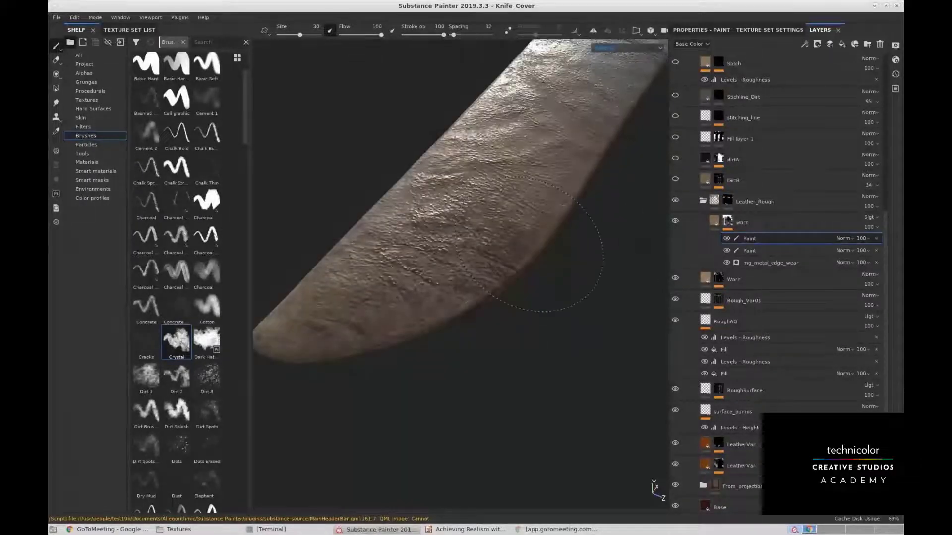
{"action": "left_click_drag", "start_coordinate": [563, 251], "coordinate": [529, 260], "text": "alt"}
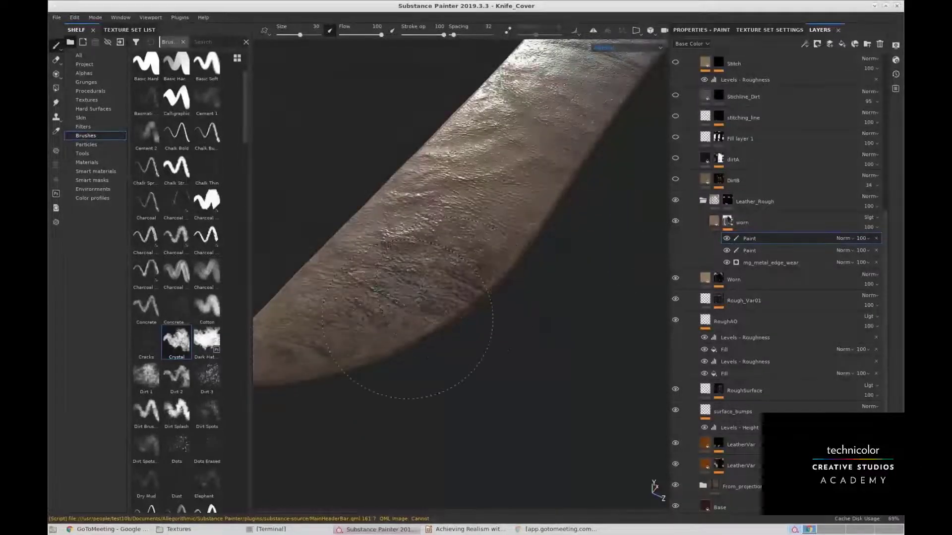
{"action": "left_click", "coordinate": [725, 202]}
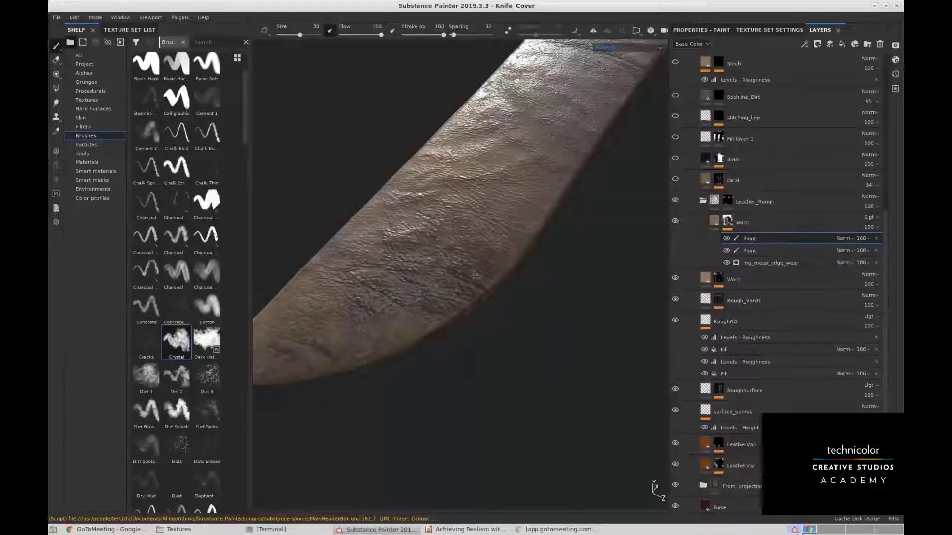
{"action": "middle_click_drag", "start_coordinate": [392, 351], "coordinate": [471, 301], "text": "alt"}
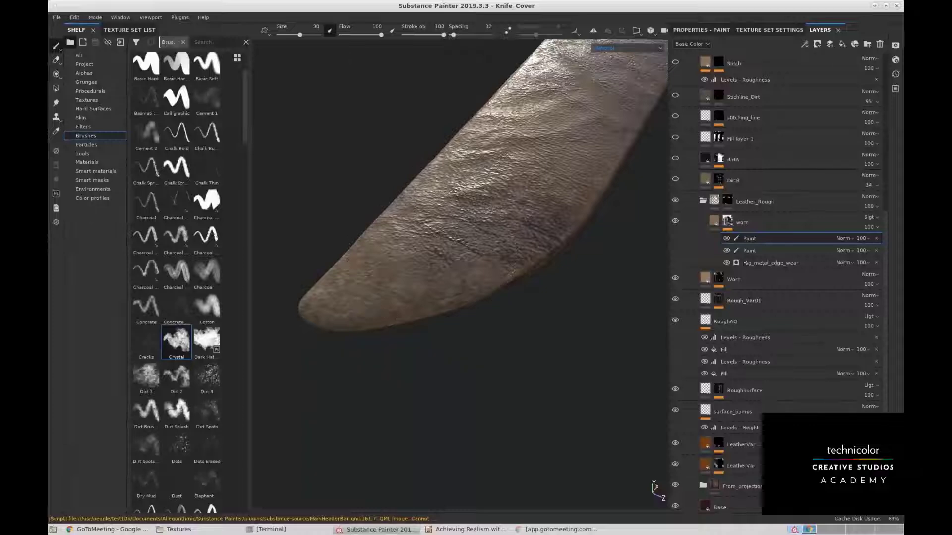
{"action": "key", "text": "ctrl"}
{"action": "left_click_drag", "start_coordinate": [466, 290], "coordinate": [436, 312], "text": "alt"}
{"action": "right_click_drag", "start_coordinate": [436, 312], "coordinate": [498, 313], "text": "alt"}
Display only the Base Color channel and examine the worn leather at the cover's tip.
{"action": "left_click", "coordinate": [627, 48]}
{"action": "left_click", "coordinate": [612, 71]}
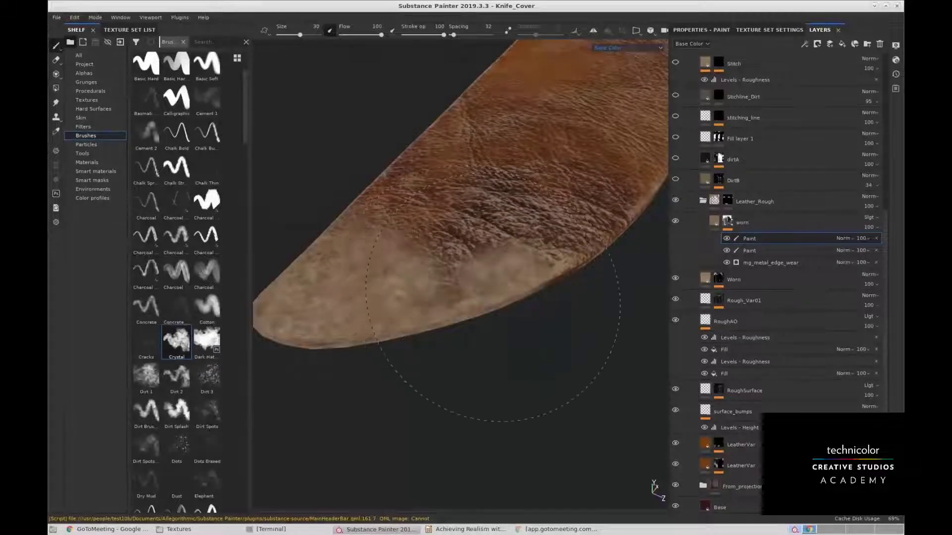
{"action": "middle_click_drag", "start_coordinate": [559, 249], "coordinate": [535, 278], "text": "alt"}
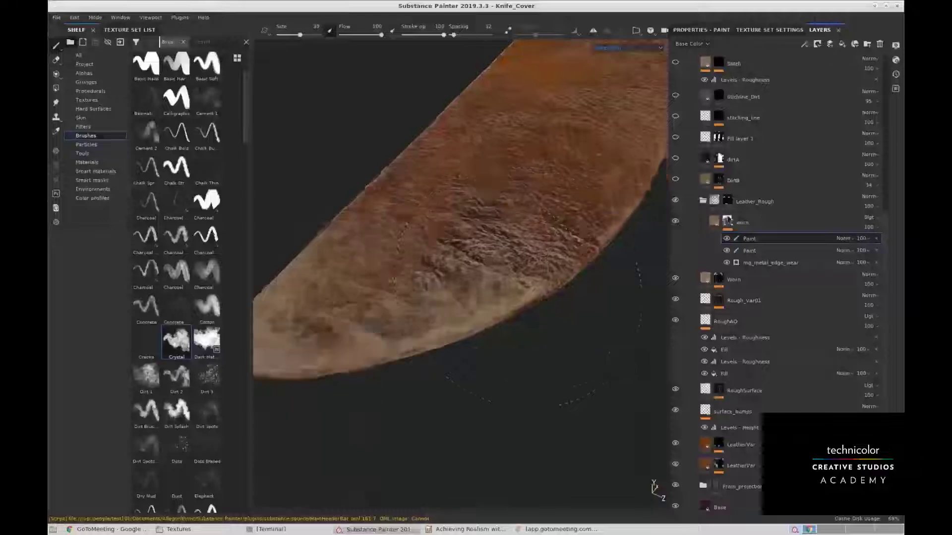
{"action": "scroll", "coordinate": [535, 277], "scroll_direction": "down", "scroll_amount": 2}
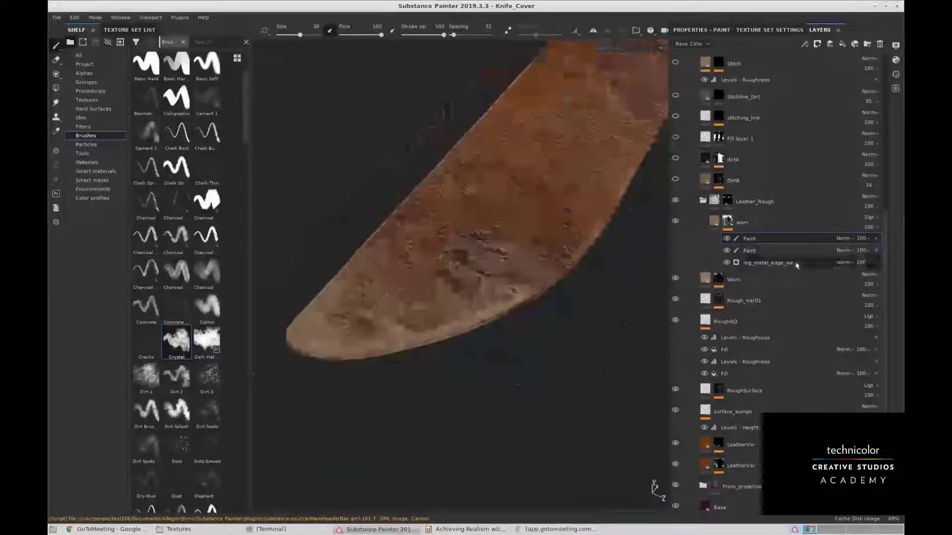
Delete the upper Paint effect from the mask of Leather_Rough's worn layer and collapse the folder.
{"action": "left_click", "coordinate": [876, 238]}
{"action": "middle_click_drag", "start_coordinate": [505, 191], "coordinate": [458, 252], "text": "alt"}
{"action": "scroll", "coordinate": [458, 252], "scroll_direction": "down", "scroll_amount": 1}
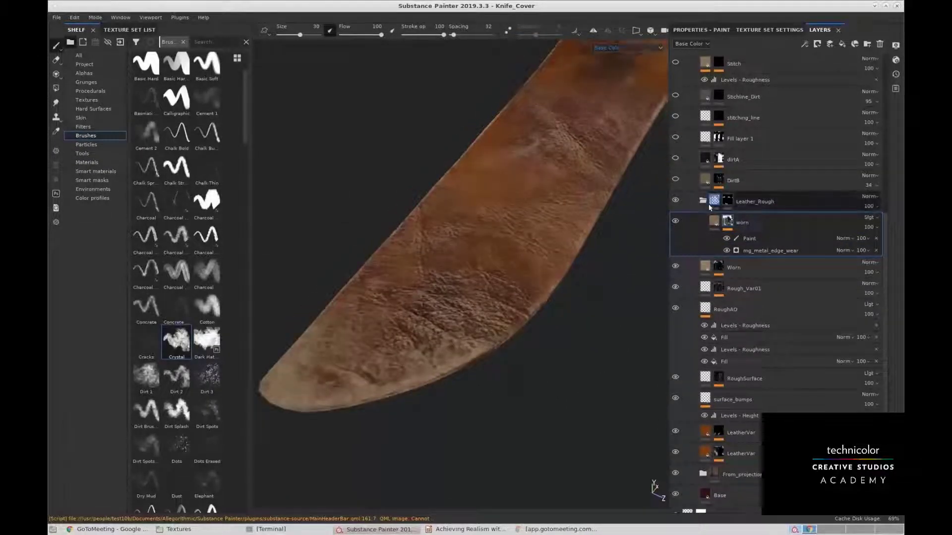
{"action": "left_click", "coordinate": [703, 201]}
Make the DirtB layer visible and inspect its dirt near the knife cover's opening and strap.
{"action": "left_click", "coordinate": [763, 206]}
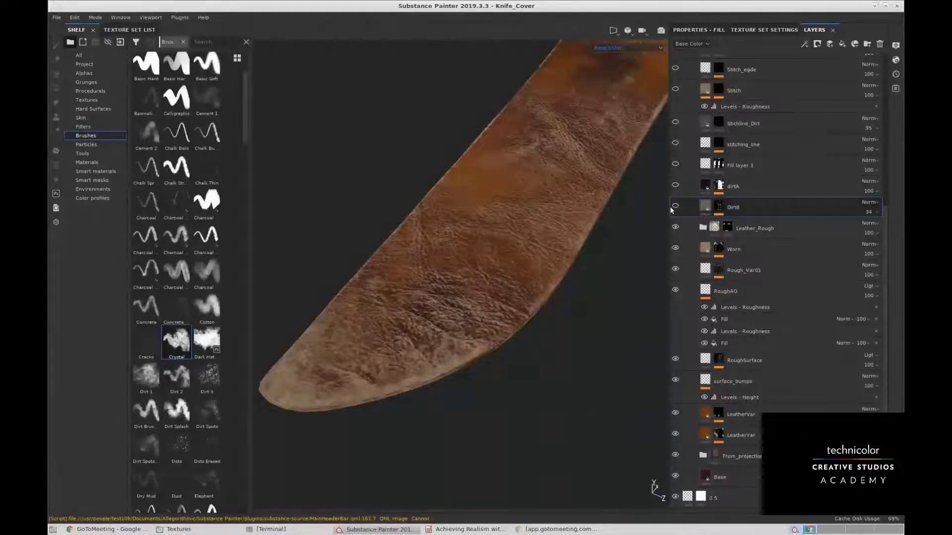
{"action": "middle_click_drag", "start_coordinate": [527, 153], "coordinate": [384, 306], "text": "alt"}
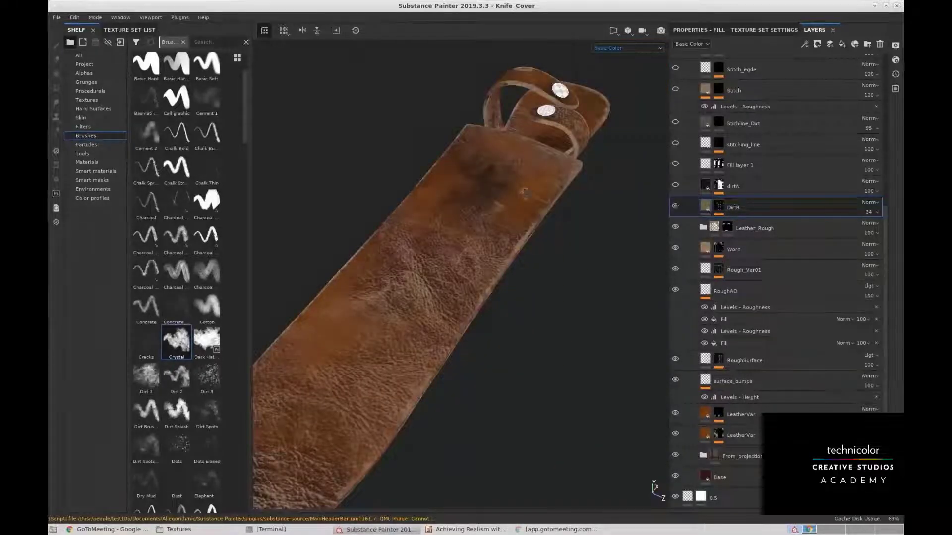
{"action": "left_click_drag", "start_coordinate": [523, 191], "coordinate": [545, 198], "text": "alt"}
{"action": "scroll", "coordinate": [546, 198], "scroll_direction": "up", "scroll_amount": 2}
{"action": "middle_click_drag", "start_coordinate": [545, 199], "coordinate": [555, 261], "text": "alt"}
{"action": "left_click_drag", "start_coordinate": [554, 261], "coordinate": [578, 278], "text": "alt"}
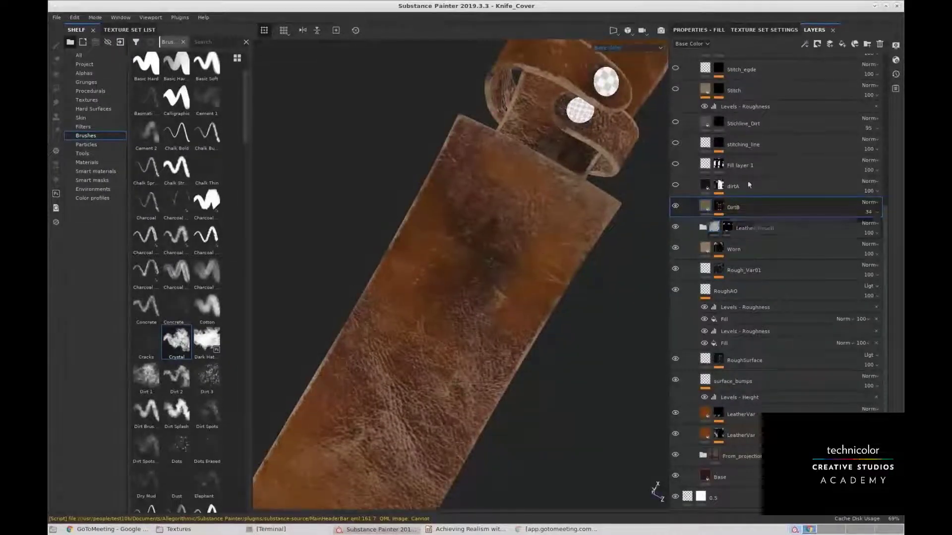
{"action": "mouse_move", "coordinate": [589, 221]}
{"action": "left_mouse_down", "text": "alt"}
{"action": "mouse_move", "coordinate": [603, 252]}
{"action": "mouse_move", "coordinate": [607, 226]}
{"action": "left_mouse_up", "text": "alt"}
Make the dirtA layer visible and display the knife cover in Material mode.
{"action": "left_click", "coordinate": [675, 186]}
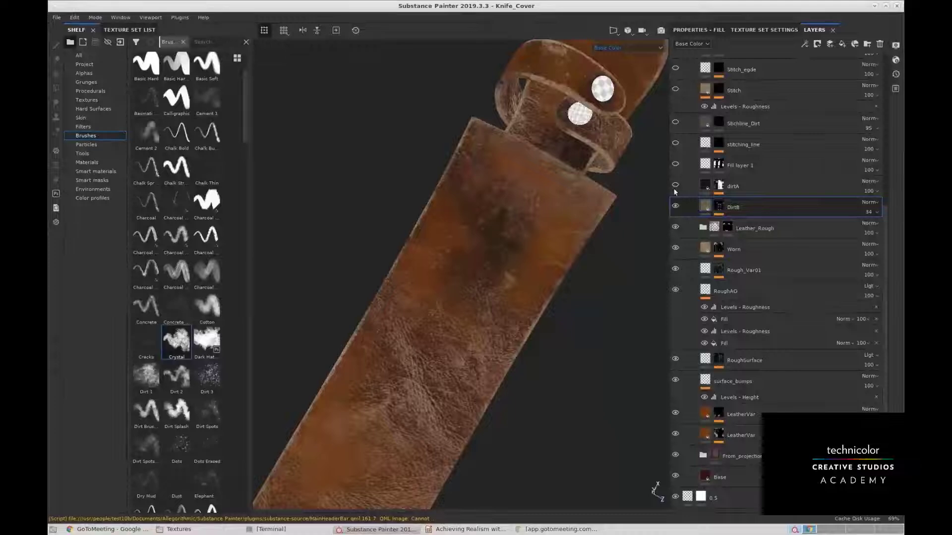
{"action": "left_click", "coordinate": [616, 48]}
{"action": "left_click", "coordinate": [616, 62]}
{"action": "mouse_move", "coordinate": [560, 208]}
{"action": "left_mouse_down", "text": "alt"}
{"action": "mouse_move", "coordinate": [535, 243]}
{"action": "mouse_move", "coordinate": [491, 253]}
{"action": "mouse_move", "coordinate": [548, 242]}
{"action": "left_mouse_up", "text": "alt"}
{"action": "middle_click_drag", "start_coordinate": [548, 242], "coordinate": [523, 267], "text": "alt"}
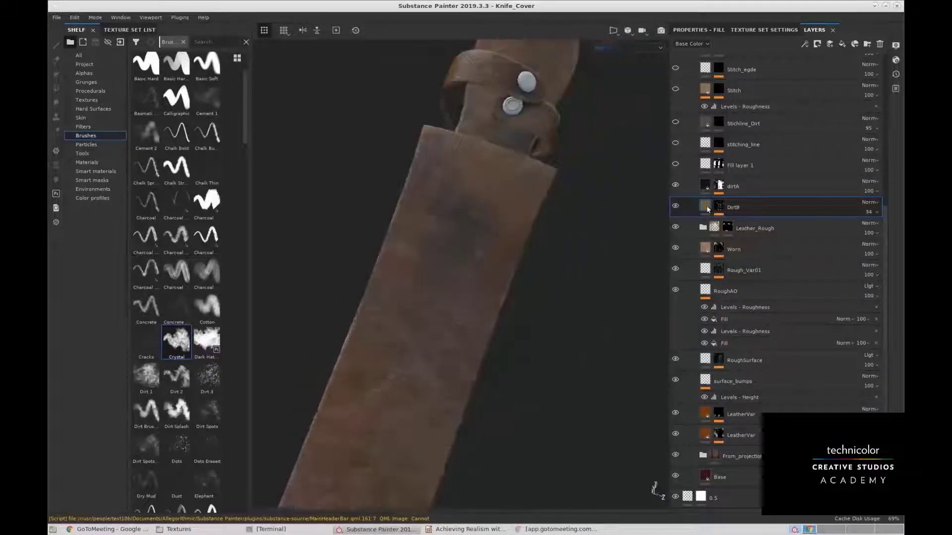
Make Fill layer 1 visible and review its fill properties, including the leather_rugged_circle_folding height resource.
{"action": "left_click", "coordinate": [677, 165]}
{"action": "left_click_drag", "start_coordinate": [517, 308], "coordinate": [589, 248], "text": "alt"}
{"action": "left_click_drag", "start_coordinate": [477, 263], "coordinate": [510, 254], "text": "alt"}
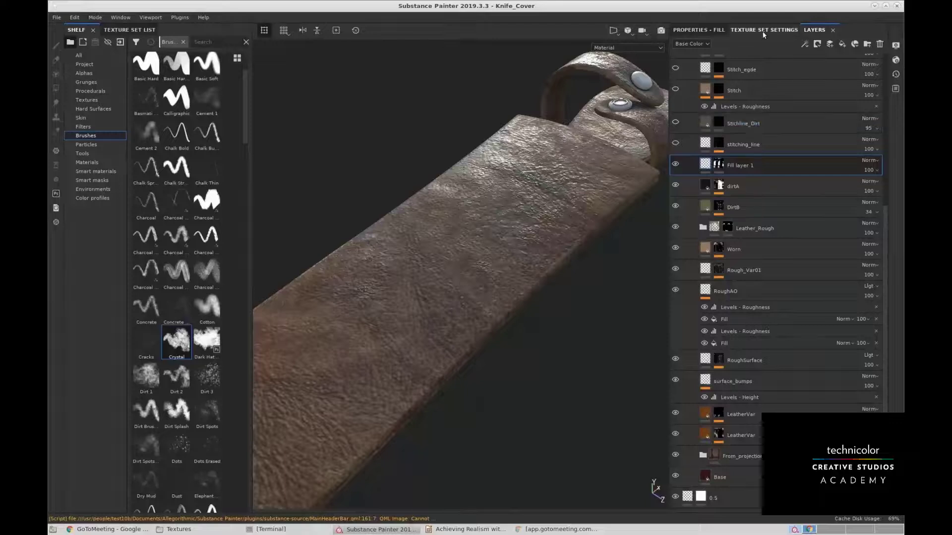
{"action": "left_click", "coordinate": [764, 30]}
{"action": "left_click", "coordinate": [697, 29]}
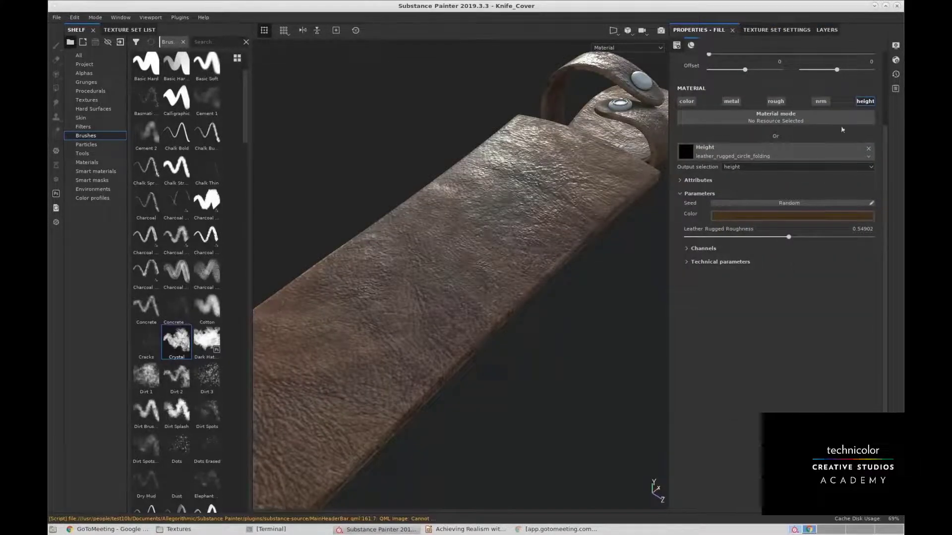
{"action": "left_click", "coordinate": [776, 31]}
{"action": "left_click", "coordinate": [826, 31]}
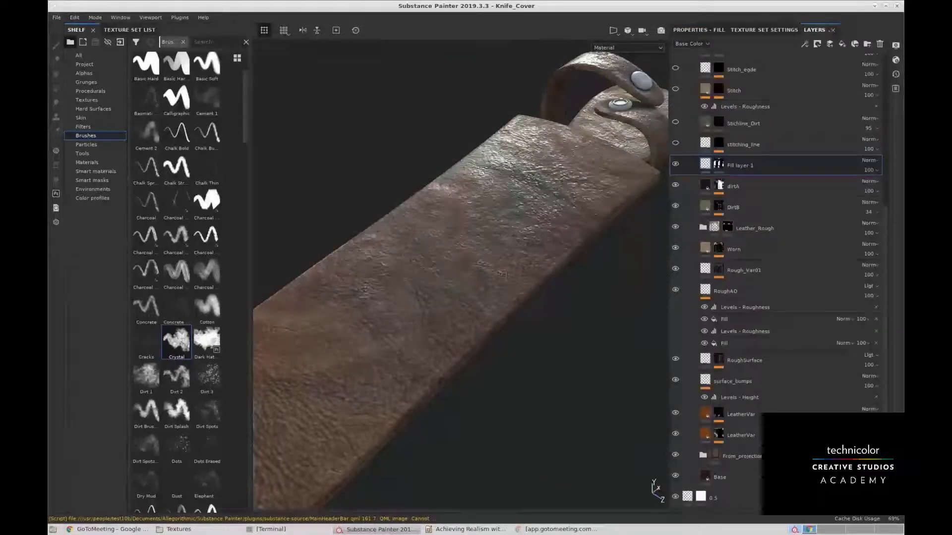
Compare the knife cover's surface folds with and without Fill layer 1.
{"action": "left_click_drag", "start_coordinate": [551, 260], "coordinate": [555, 287], "text": "alt"}
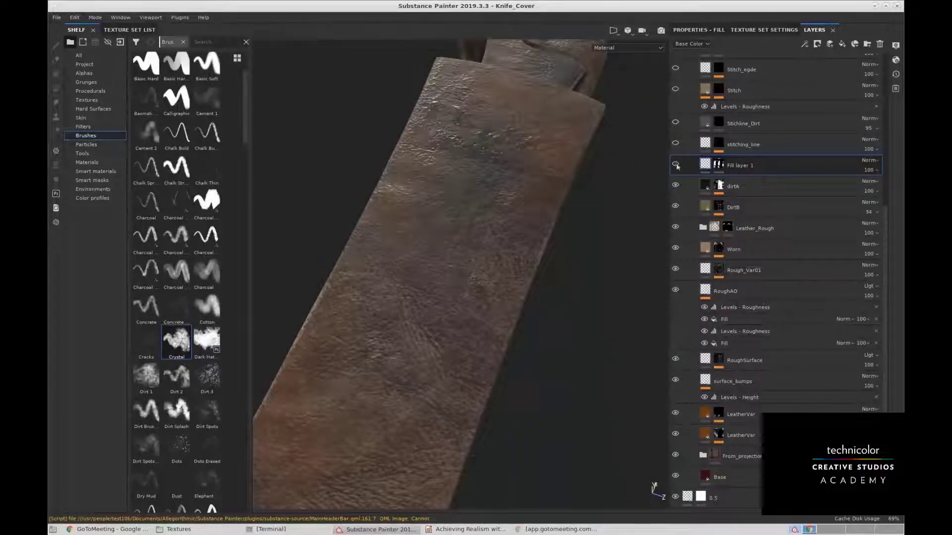
{"action": "left_click", "coordinate": [675, 164]}
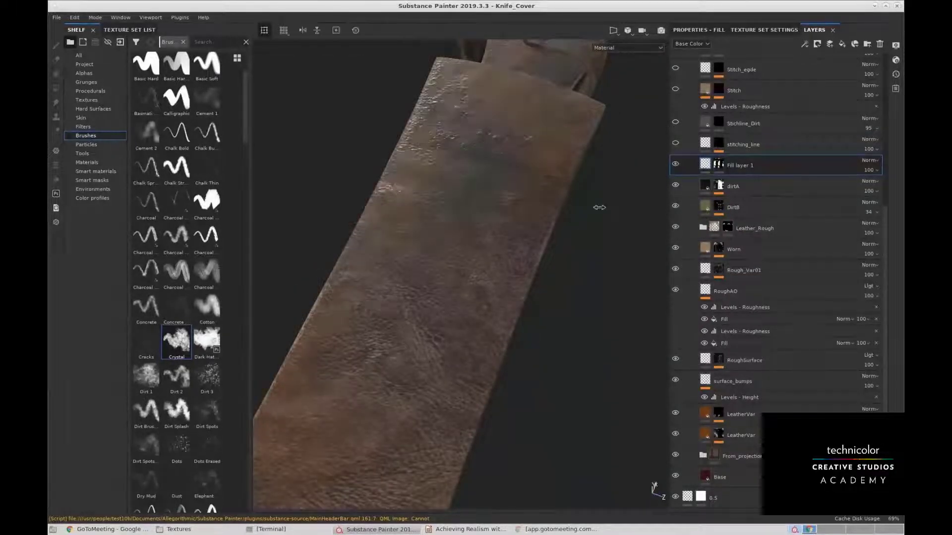
{"action": "left_click", "coordinate": [675, 164]}
{"action": "left_click", "coordinate": [678, 165]}
{"action": "left_click", "coordinate": [678, 165]}
{"action": "mouse_move", "coordinate": [549, 267]}
{"action": "left_mouse_down", "text": "alt"}
{"action": "mouse_move", "coordinate": [450, 283]}
{"action": "mouse_move", "coordinate": [471, 264]}
{"action": "left_mouse_up", "text": "alt"}
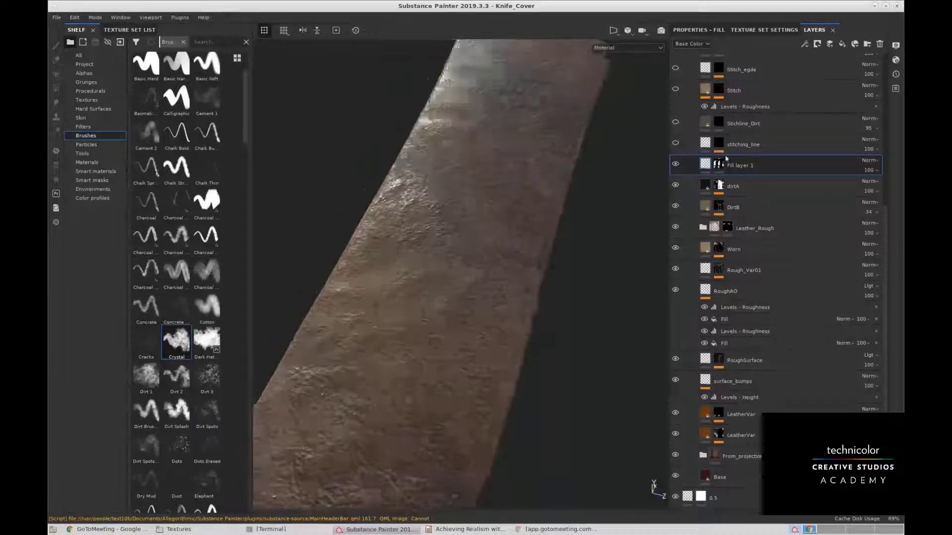
{"action": "left_click", "coordinate": [675, 164]}
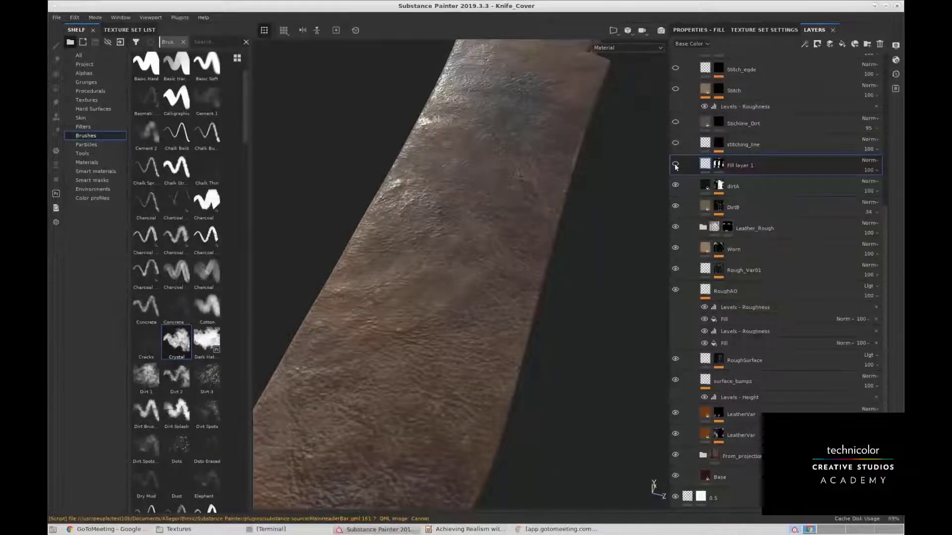
Make the stitching_line layer visible, list its mask's blur effect and inspect the seam along the lower edge.
{"action": "left_click_drag", "start_coordinate": [573, 333], "coordinate": [488, 251], "text": "alt"}
{"action": "left_click", "coordinate": [676, 144]}
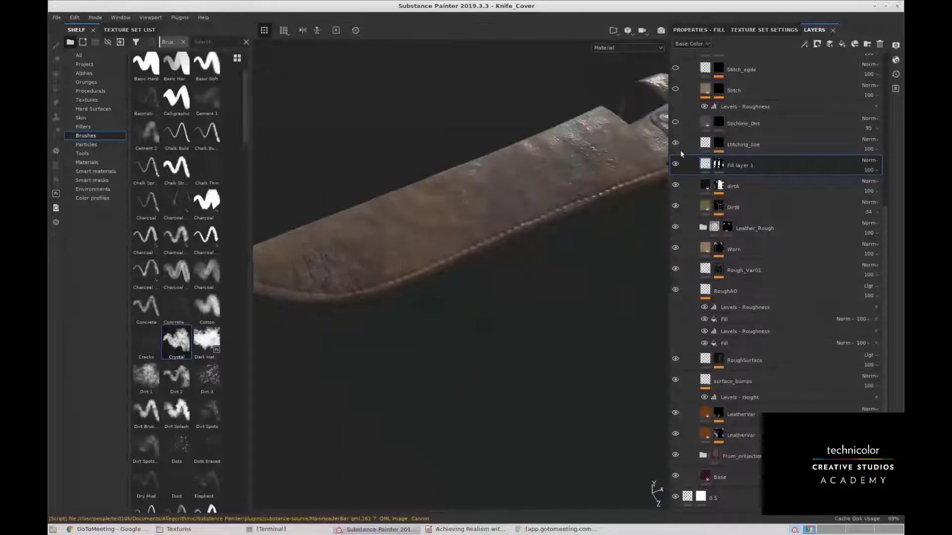
{"action": "left_click", "coordinate": [719, 143]}
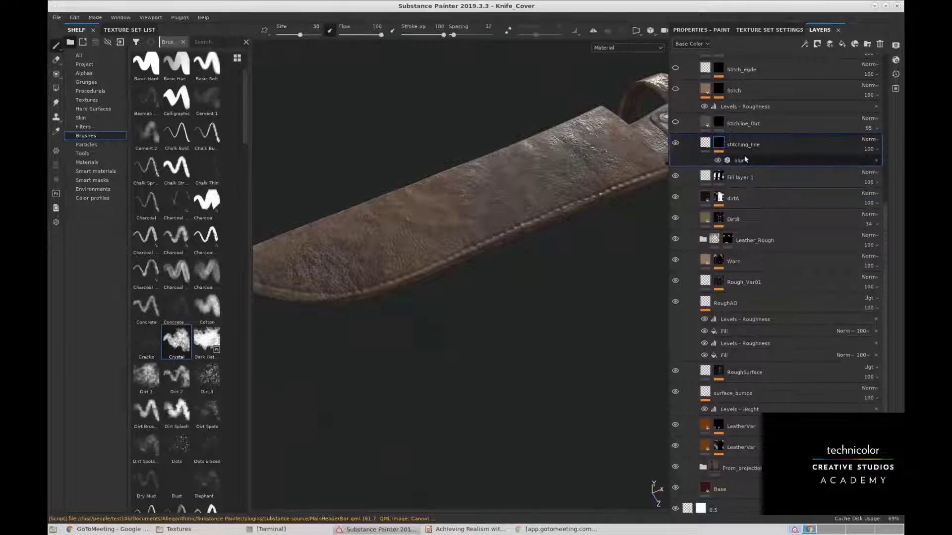
{"action": "left_click_drag", "start_coordinate": [522, 223], "coordinate": [457, 230], "text": "alt"}
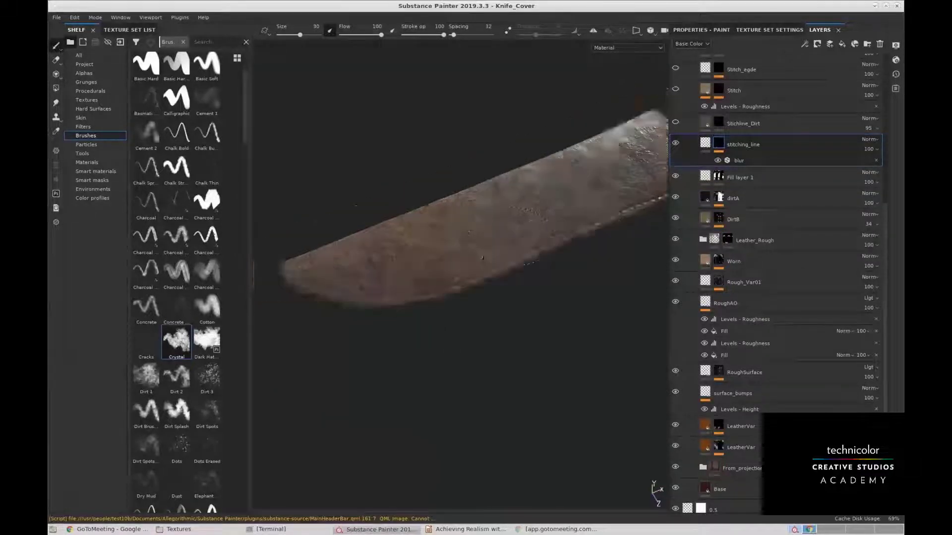
{"action": "right_click_drag", "start_coordinate": [457, 230], "coordinate": [465, 292], "text": "alt"}
{"action": "middle_click_drag", "start_coordinate": [464, 293], "coordinate": [485, 247], "text": "alt"}
{"action": "right_click_drag", "start_coordinate": [484, 270], "coordinate": [495, 208], "text": "alt"}
{"action": "middle_click_drag", "start_coordinate": [495, 208], "coordinate": [463, 159], "text": "alt"}
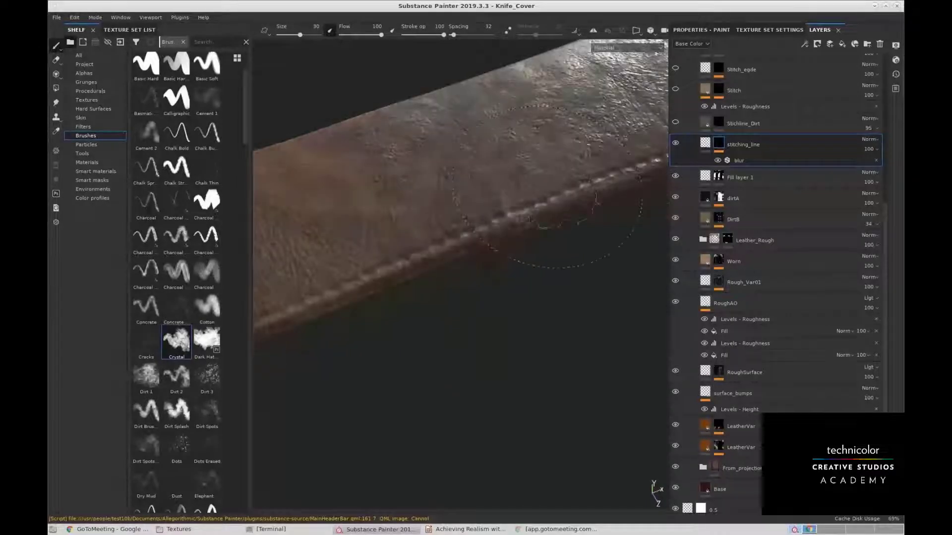
Make the Stichline_Dirt and Stitch layers visible and inspect the stitches along the cover's edge.
{"action": "left_click", "coordinate": [770, 123]}
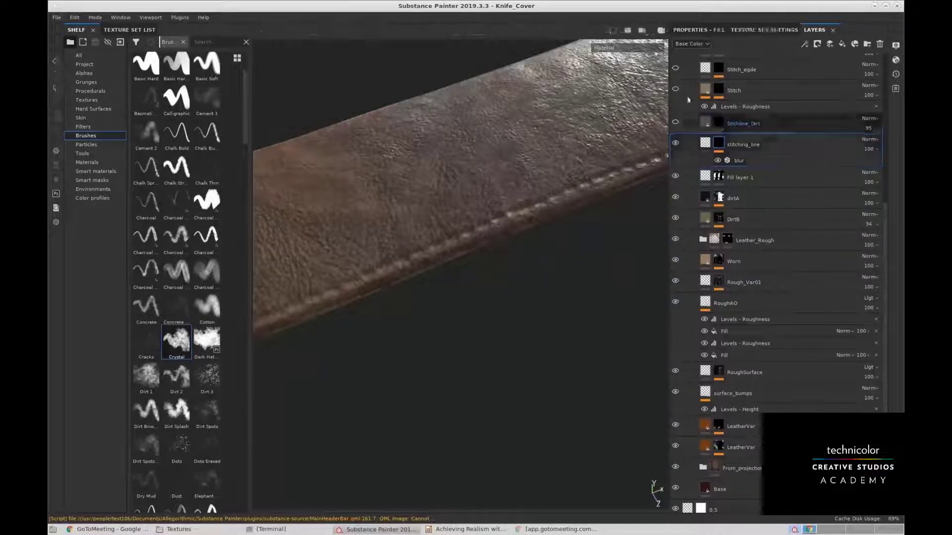
{"action": "left_click", "coordinate": [675, 123]}
{"action": "left_click_drag", "start_coordinate": [543, 201], "coordinate": [580, 194], "text": "alt"}
{"action": "mouse_move", "coordinate": [622, 167]}
{"action": "left_mouse_down", "text": "alt"}
{"action": "mouse_move", "coordinate": [534, 213]}
{"action": "mouse_move", "coordinate": [624, 163]}
{"action": "left_mouse_up", "text": "alt"}
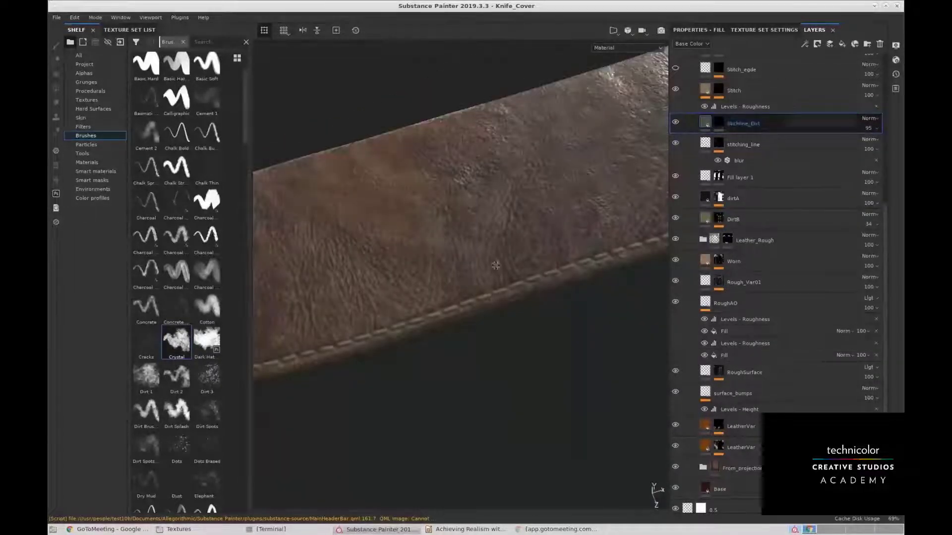
{"action": "left_click_drag", "start_coordinate": [496, 264], "coordinate": [493, 269], "text": "alt"}
{"action": "left_click", "coordinate": [719, 122]}
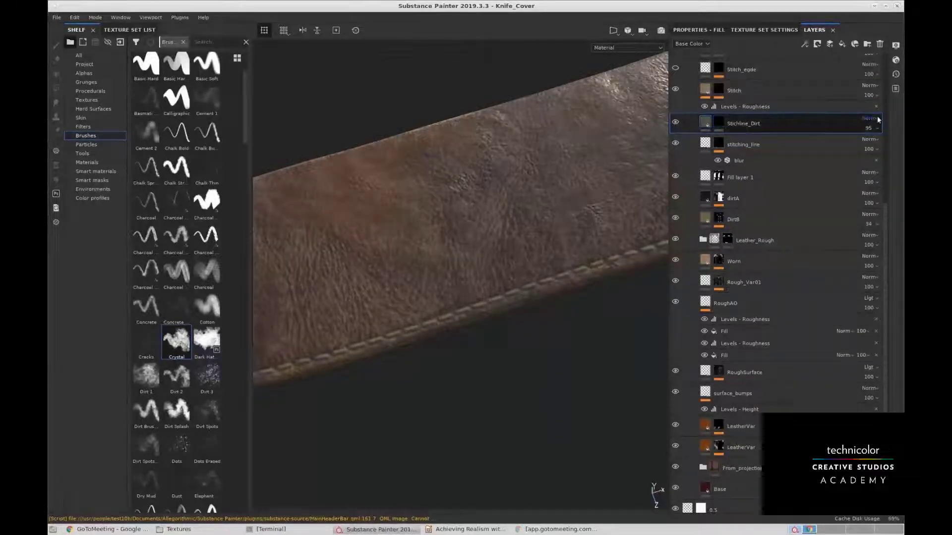
{"action": "scroll", "coordinate": [885, 204], "scroll_direction": "up", "scroll_amount": 2}
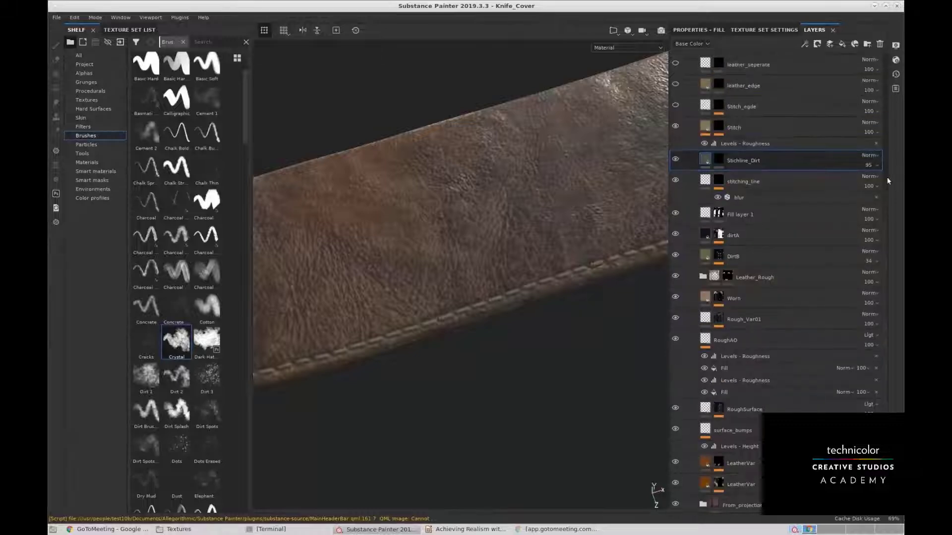
Add a new fill layer above Stichline_Dirt and hide it.
{"action": "left_click", "coordinate": [841, 44]}
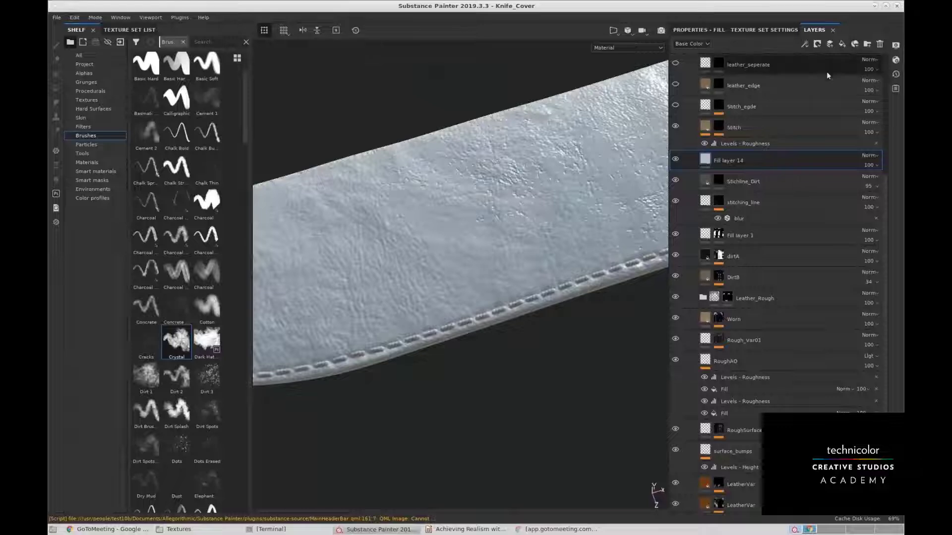
{"action": "double_click", "coordinate": [750, 161]}
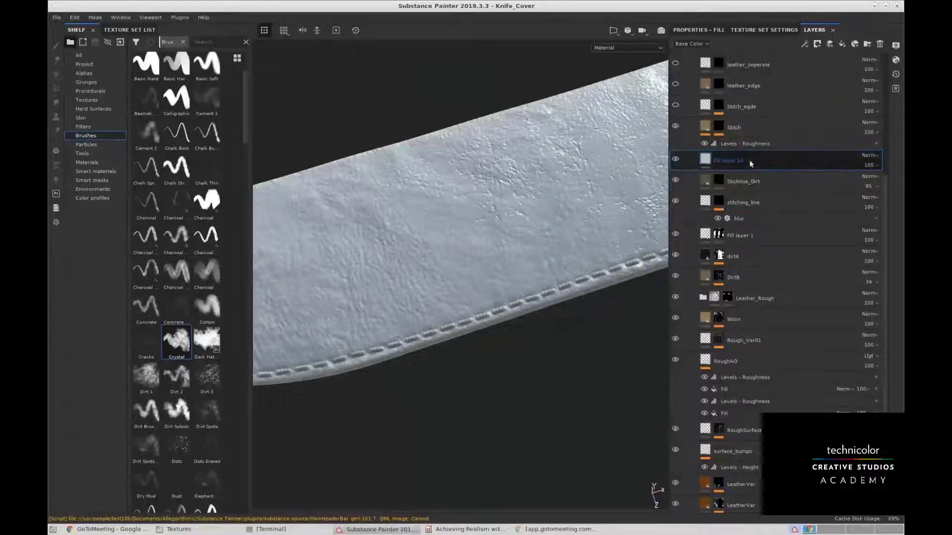
{"action": "right_click", "coordinate": [750, 163]}
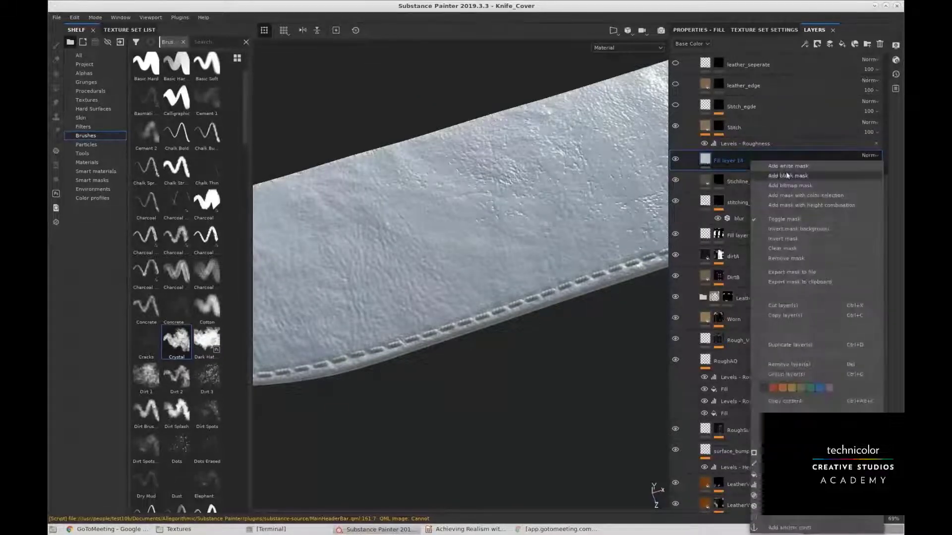
{"action": "left_click", "coordinate": [743, 160]}
{"action": "left_click", "coordinate": [676, 159]}
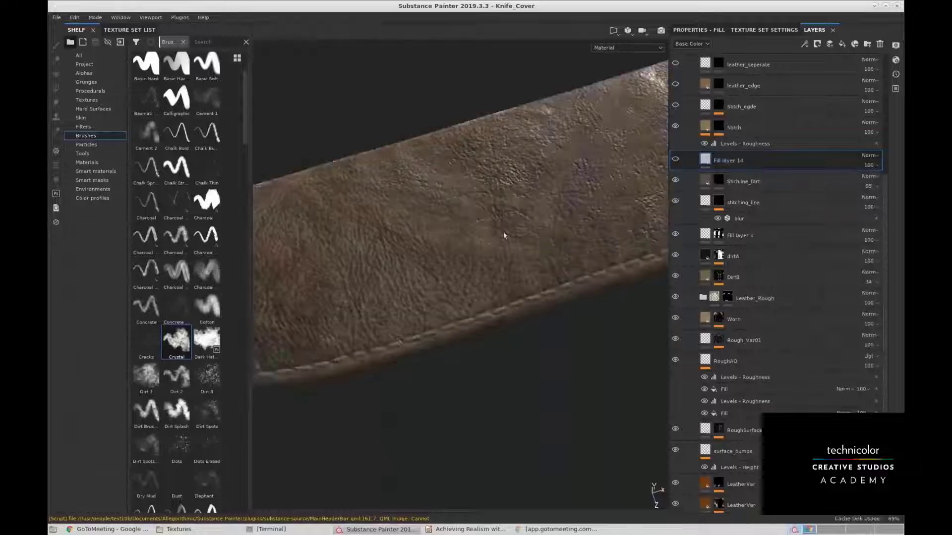
Hide the Stichline_Dirt and Stitch layers, keep stitching_line visible, and inspect the bare seam along the cover's lower edge.
{"action": "middle_click_drag", "start_coordinate": [503, 236], "coordinate": [679, 166], "text": "alt"}
{"action": "left_click", "coordinate": [675, 180]}
{"action": "left_click", "coordinate": [675, 201]}
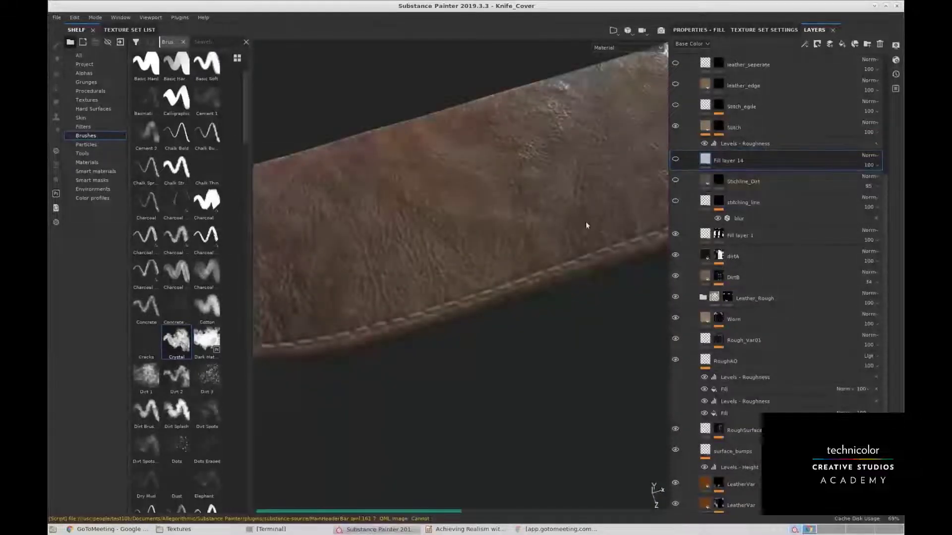
{"action": "mouse_move", "coordinate": [587, 214]}
{"action": "left_mouse_down", "text": "alt"}
{"action": "mouse_move", "coordinate": [576, 206]}
{"action": "mouse_move", "coordinate": [602, 216]}
{"action": "left_mouse_up", "text": "alt"}
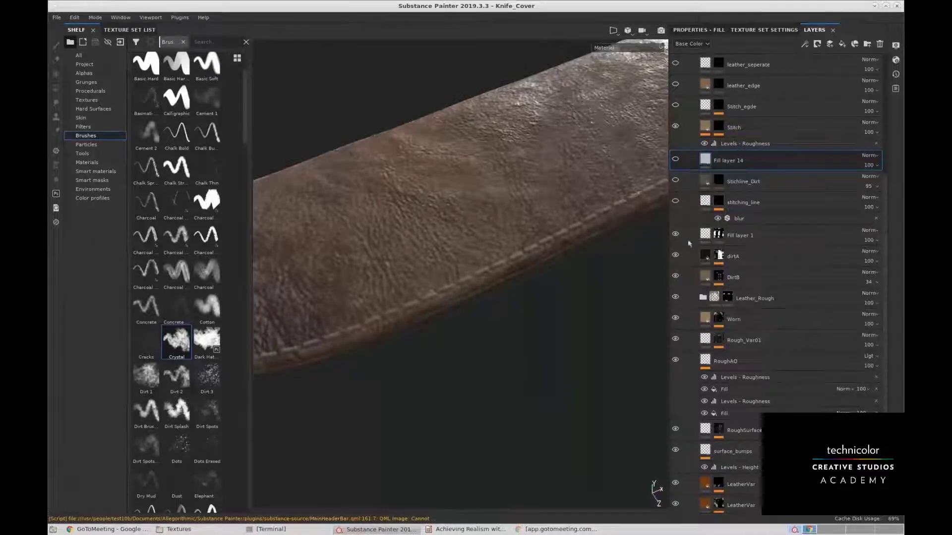
{"action": "left_click", "coordinate": [675, 201]}
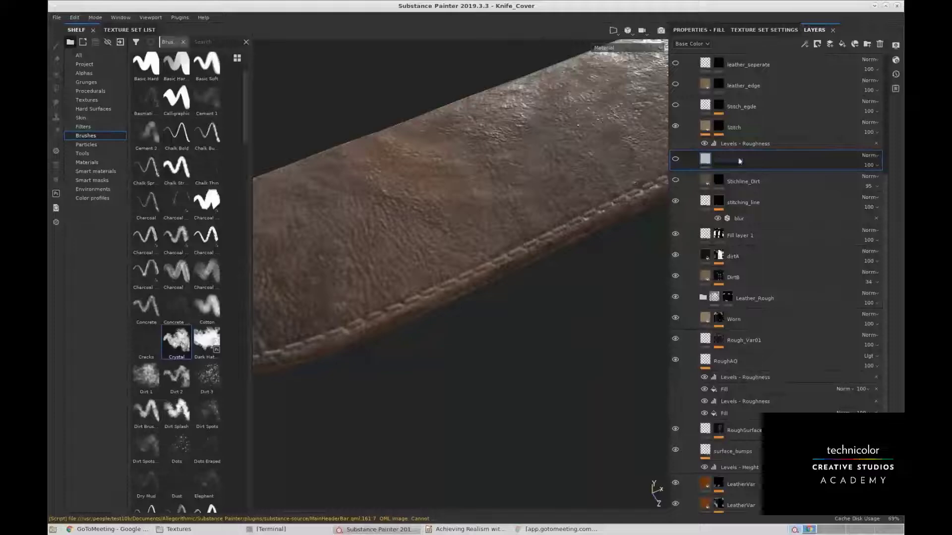
{"action": "left_click", "coordinate": [676, 126]}
{"action": "left_click_drag", "start_coordinate": [513, 174], "coordinate": [596, 158], "text": "alt"}
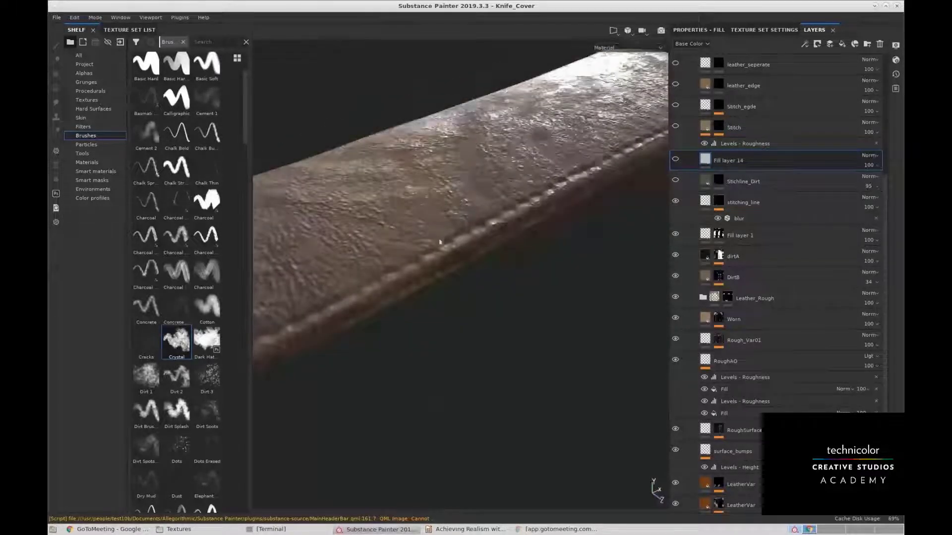
{"action": "left_click_drag", "start_coordinate": [333, 297], "coordinate": [488, 278], "text": "alt"}
{"action": "right_click_drag", "start_coordinate": [488, 278], "coordinate": [532, 275], "text": "shift"}
{"action": "left_click_drag", "start_coordinate": [533, 275], "coordinate": [505, 278], "text": "alt"}
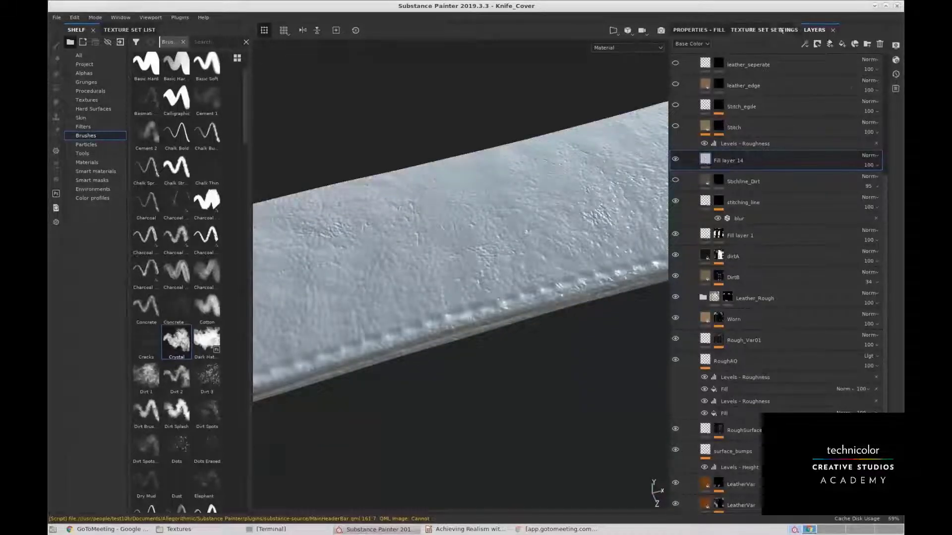
Limit the new fill layer to the height channel and set its height to -0.5118.
{"action": "left_click", "coordinate": [706, 29]}
{"action": "scroll", "coordinate": [702, 113], "scroll_direction": "down", "scroll_amount": 5}
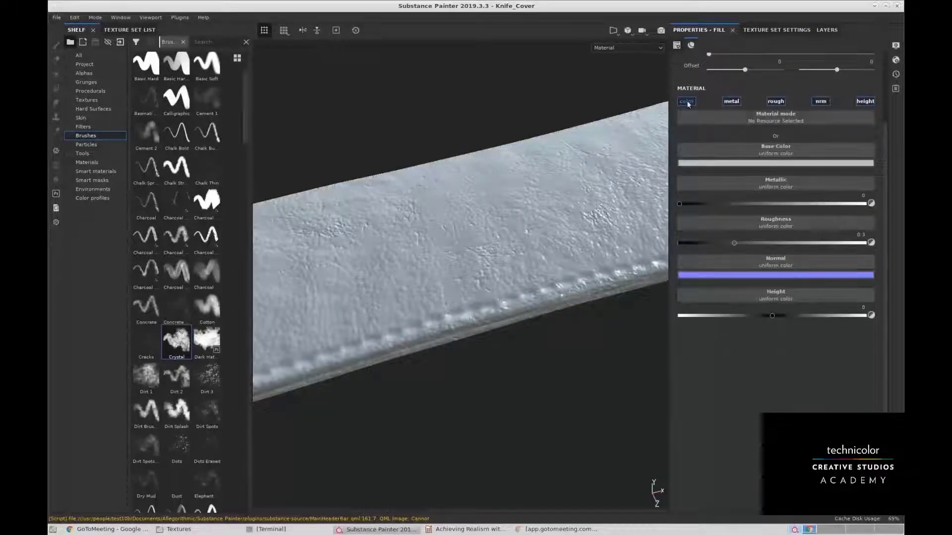
{"action": "left_click", "coordinate": [686, 101]}
{"action": "left_click", "coordinate": [731, 102]}
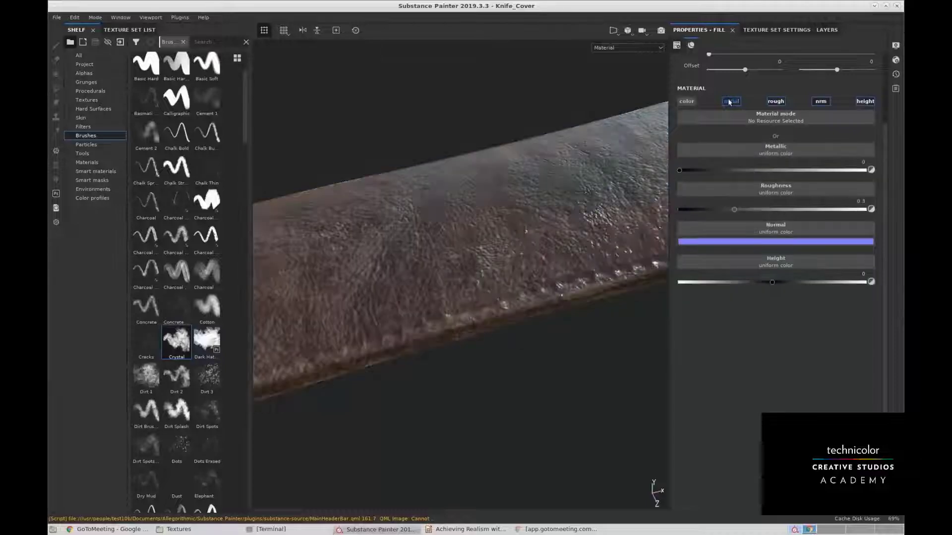
{"action": "left_click", "coordinate": [777, 102]}
{"action": "left_click", "coordinate": [821, 101]}
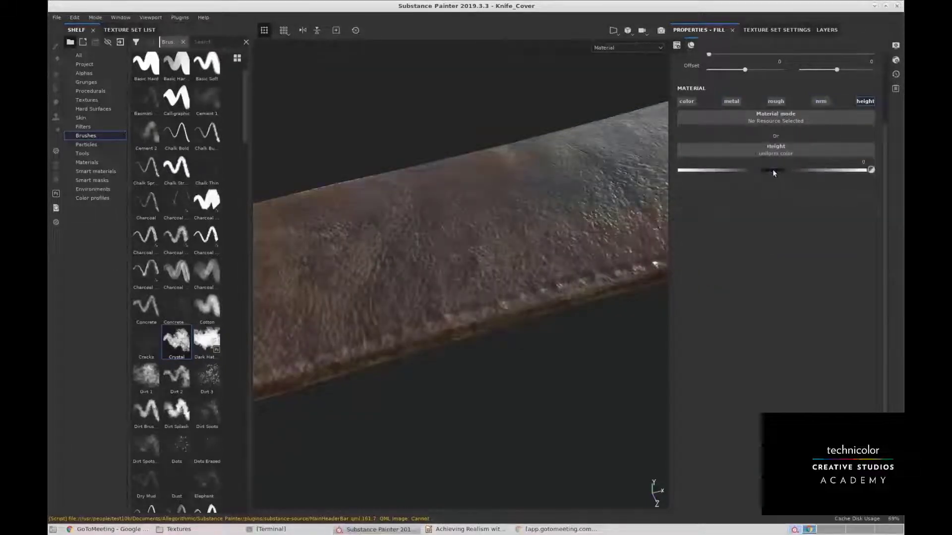
{"action": "left_click_drag", "start_coordinate": [773, 171], "coordinate": [723, 169]}
{"action": "middle_click_drag", "start_coordinate": [470, 184], "coordinate": [488, 192], "text": "alt"}
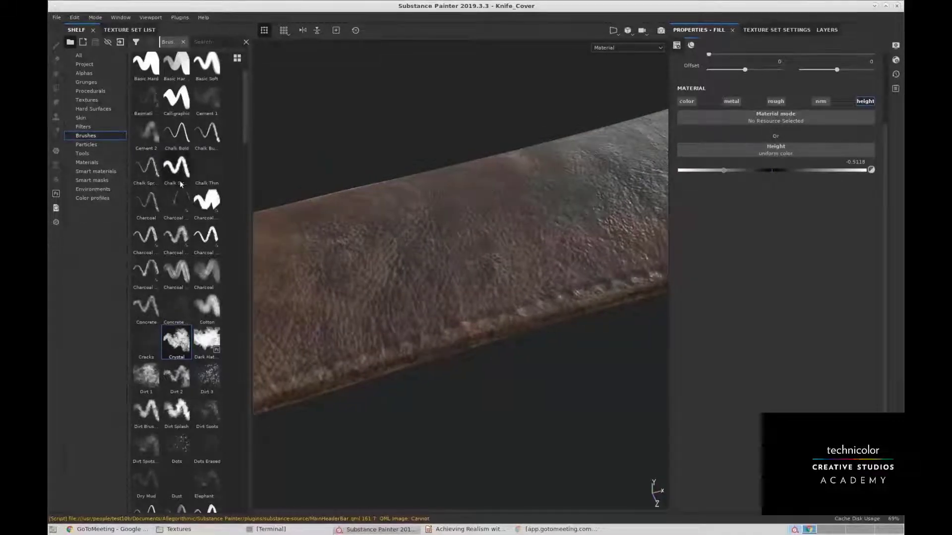
Search all shelf resources for "stit" and choose the Stitch Generator alpha.
{"action": "left_click", "coordinate": [82, 55]}
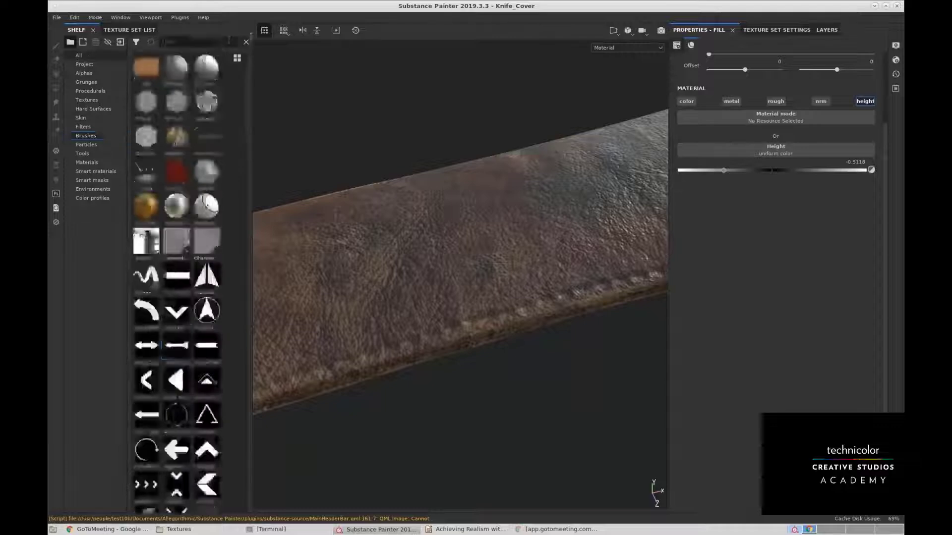
{"action": "type", "text": "stit"}
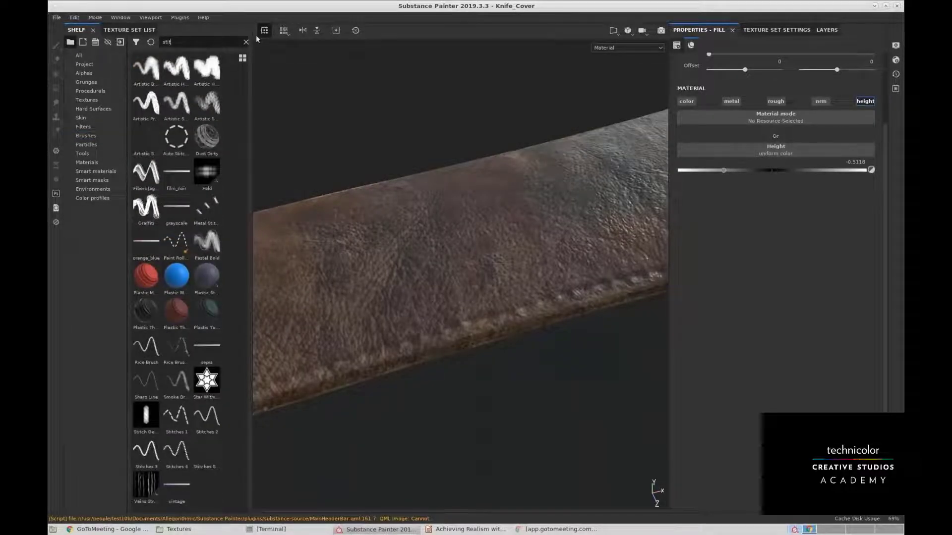
{"action": "left_click_drag", "start_coordinate": [147, 415], "coordinate": [541, 199]}
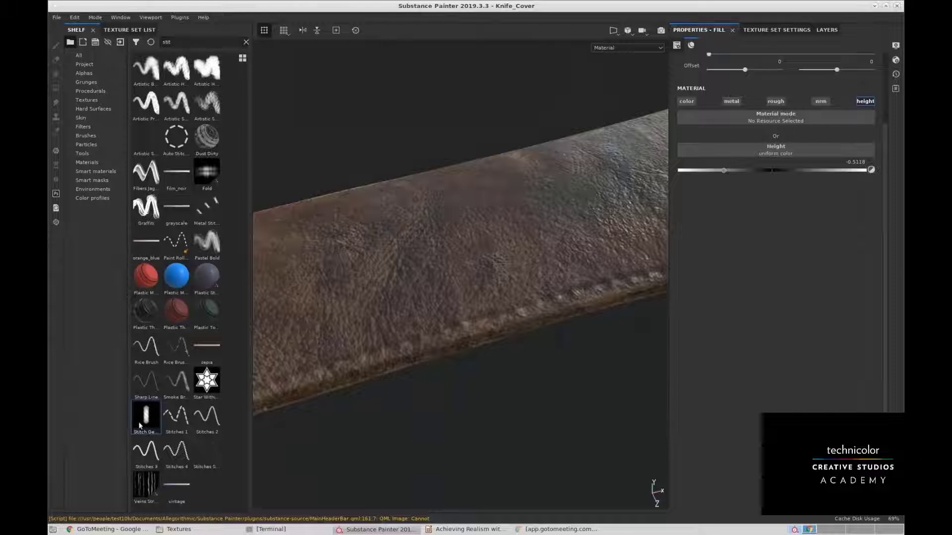
Add a black mask to the new height-only fill layer.
{"action": "left_click", "coordinate": [787, 30]}
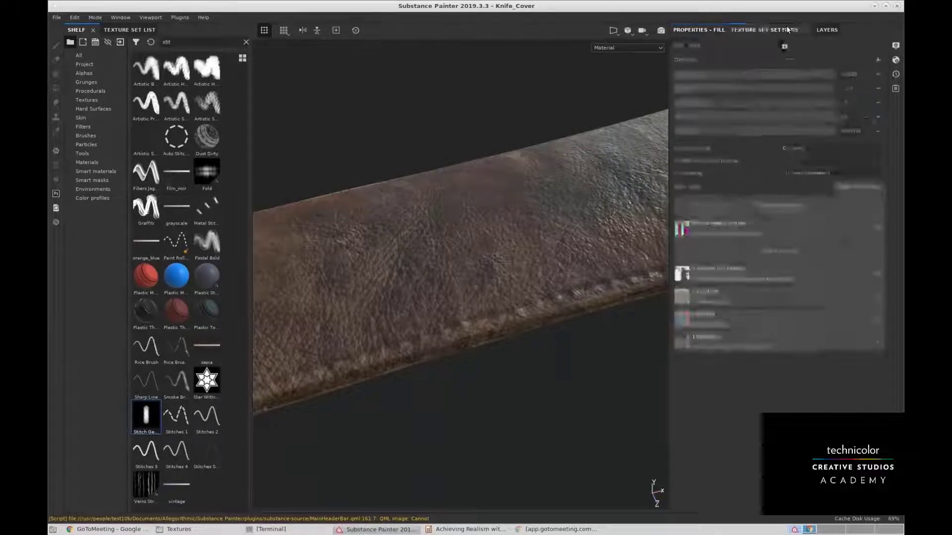
{"action": "left_click", "coordinate": [826, 30]}
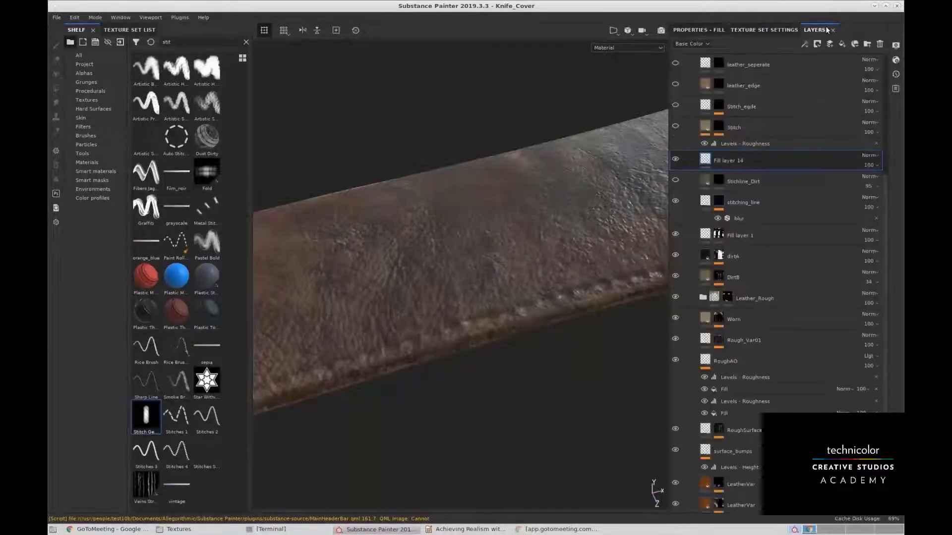
{"action": "right_click", "coordinate": [780, 160]}
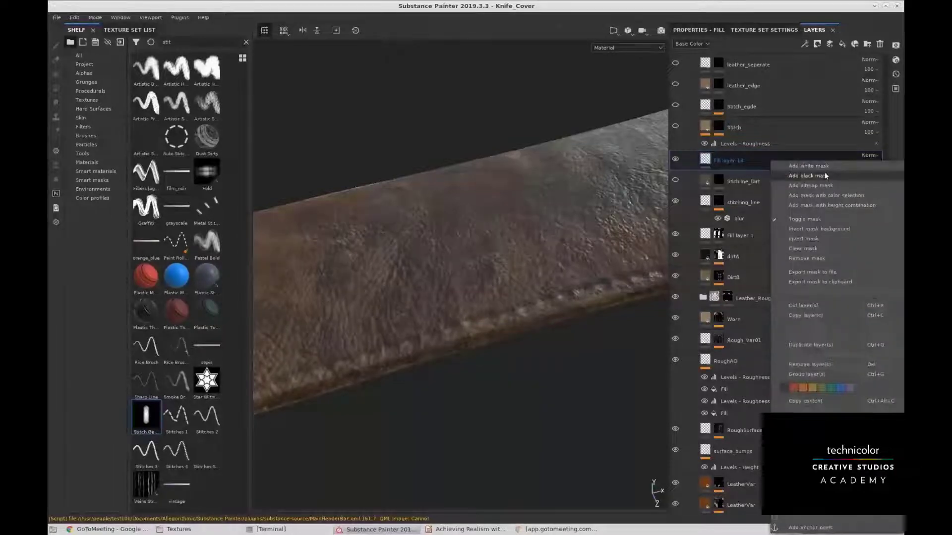
{"action": "left_click", "coordinate": [825, 176]}
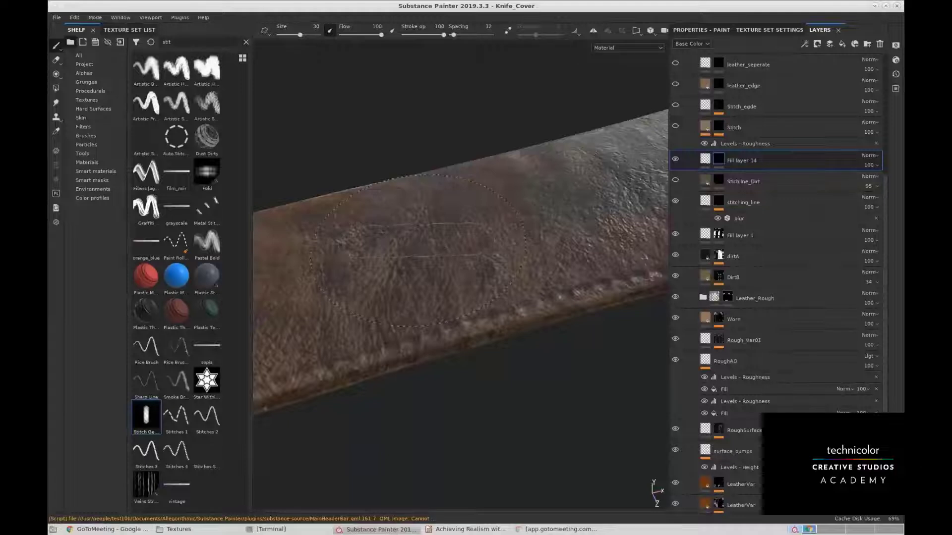
Set the Stitch Generator brush to size 5.2 with Follow Path on and a spacing of 171.
{"action": "right_click_drag", "start_coordinate": [411, 241], "coordinate": [372, 242], "text": "ctrl"}
{"action": "left_click", "coordinate": [701, 30]}
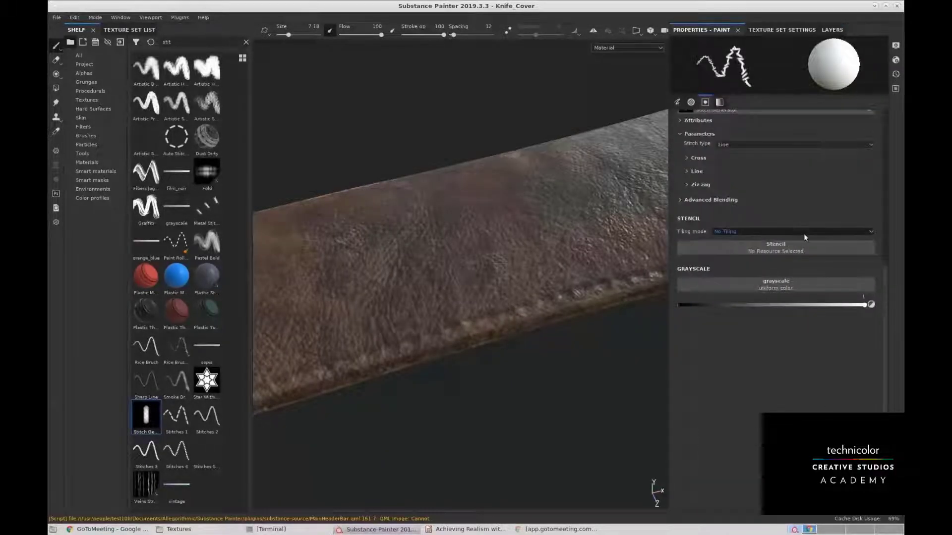
{"action": "scroll", "coordinate": [804, 234], "scroll_direction": "up", "scroll_amount": 5}
{"action": "scroll", "coordinate": [780, 258], "scroll_direction": "up", "scroll_amount": 5}
{"action": "left_click", "coordinate": [795, 273]}
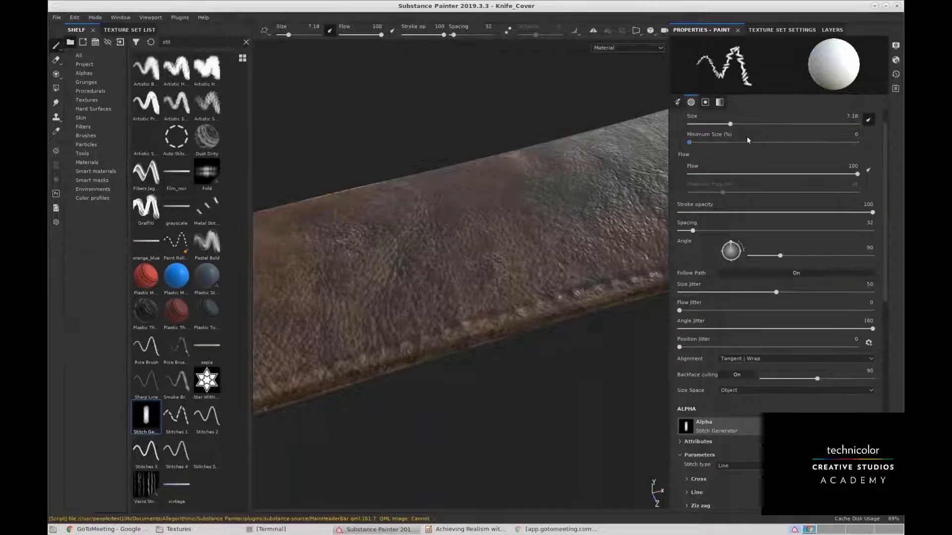
{"action": "scroll", "coordinate": [746, 136], "scroll_direction": "up", "scroll_amount": 1}
{"action": "left_click_drag", "start_coordinate": [689, 256], "coordinate": [759, 257]}
{"action": "mouse_move", "coordinate": [462, 269]}
{"action": "left_mouse_down", "text": "alt"}
{"action": "mouse_move", "coordinate": [474, 277]}
{"action": "mouse_move", "coordinate": [459, 276]}
{"action": "left_mouse_up", "text": "alt"}
{"action": "left_click", "coordinate": [741, 31]}
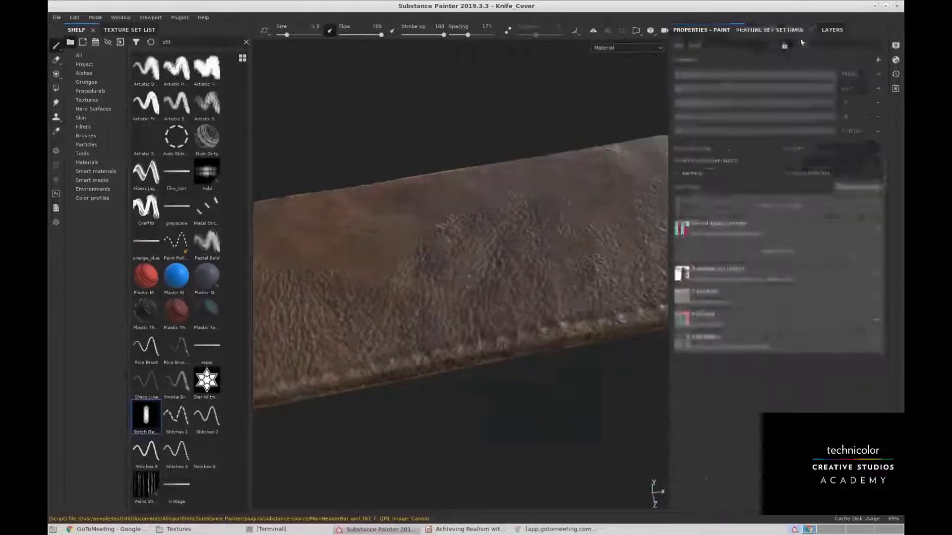
{"action": "left_click", "coordinate": [699, 31]}
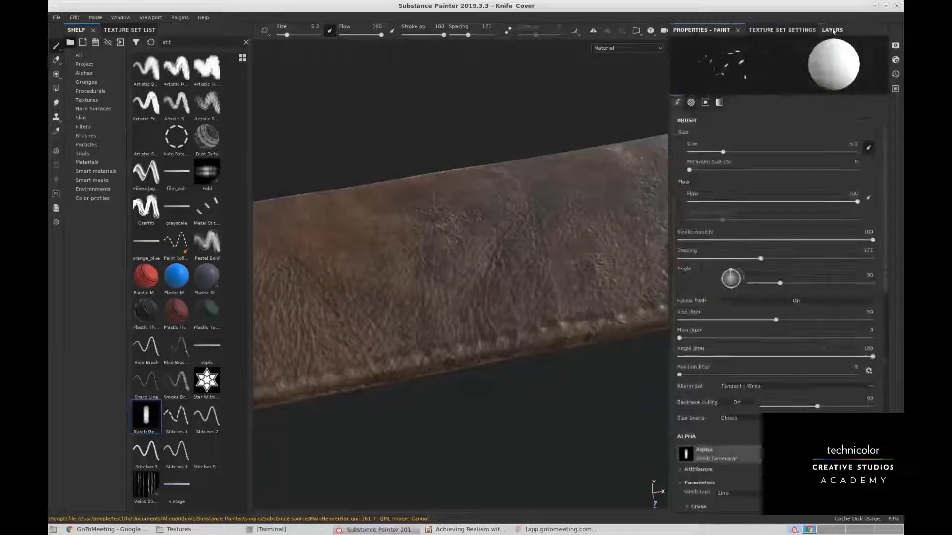
Try painting a row of stitches across the middle of the cover on the new fill layer's mask, and undo it.
{"action": "left_click", "coordinate": [831, 30]}
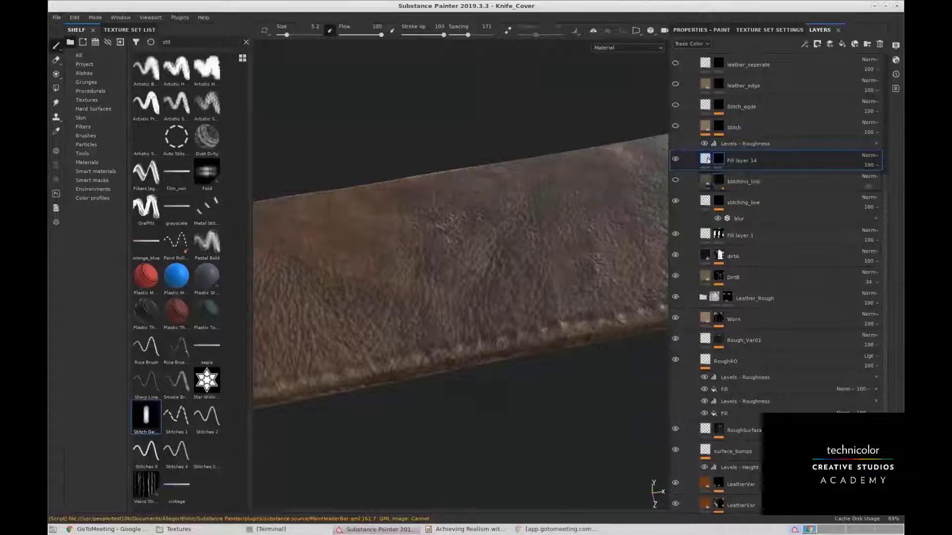
{"action": "left_click", "coordinate": [705, 158]}
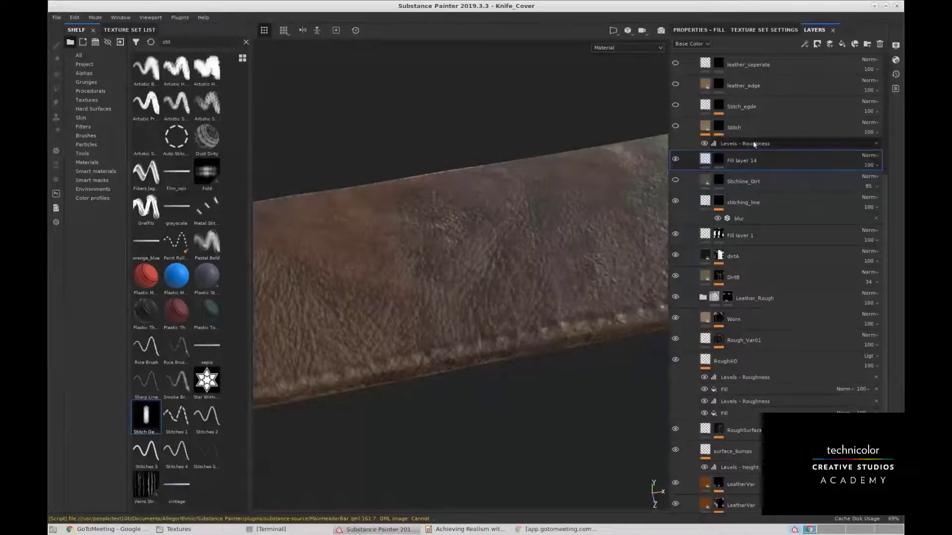
{"action": "left_click", "coordinate": [718, 158]}
{"action": "left_click", "coordinate": [529, 271], "text": "shift"}
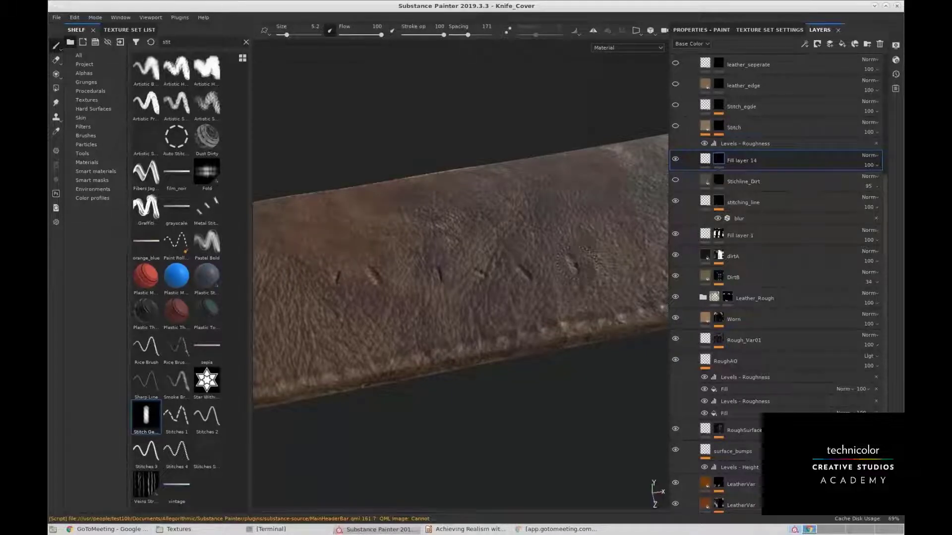
{"action": "key", "text": "ctrl+z"}
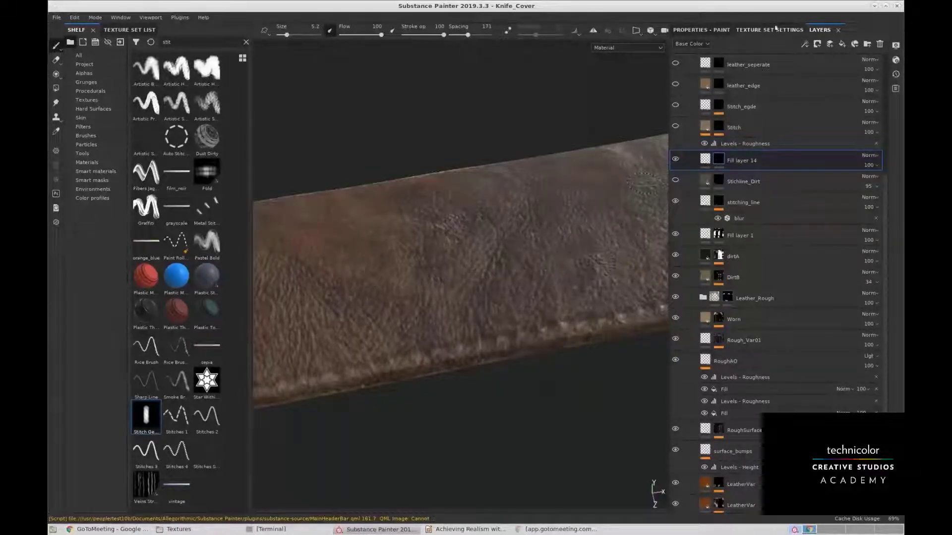
Set the stitch brush's size jitter and angle to 0, and undo the test stroke painted between the changes.
{"action": "left_click", "coordinate": [705, 31]}
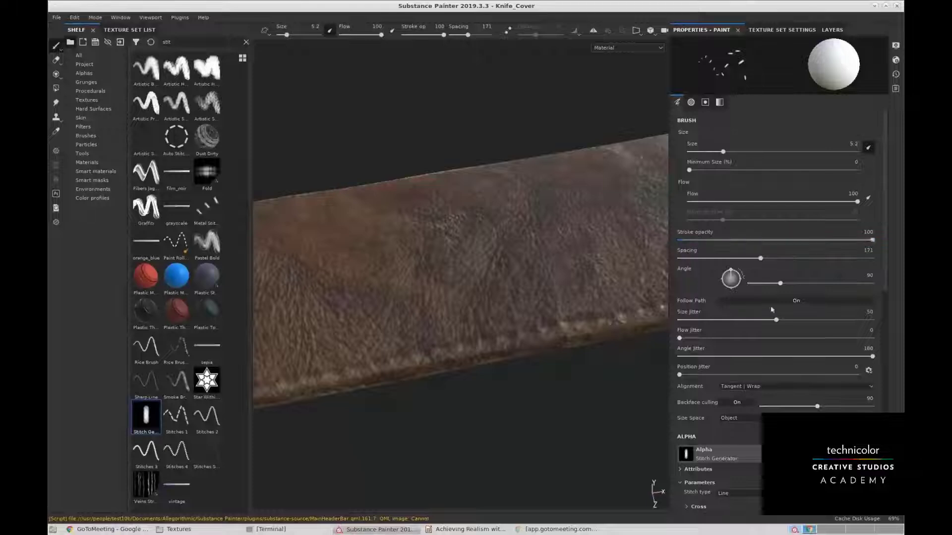
{"action": "mouse_move", "coordinate": [792, 318]}
{"action": "left_mouse_down"}
{"action": "mouse_move", "coordinate": [694, 320]}
{"action": "mouse_move", "coordinate": [544, 223]}
{"action": "left_mouse_up"}
{"action": "left_click_drag", "start_coordinate": [316, 259], "coordinate": [435, 260]}
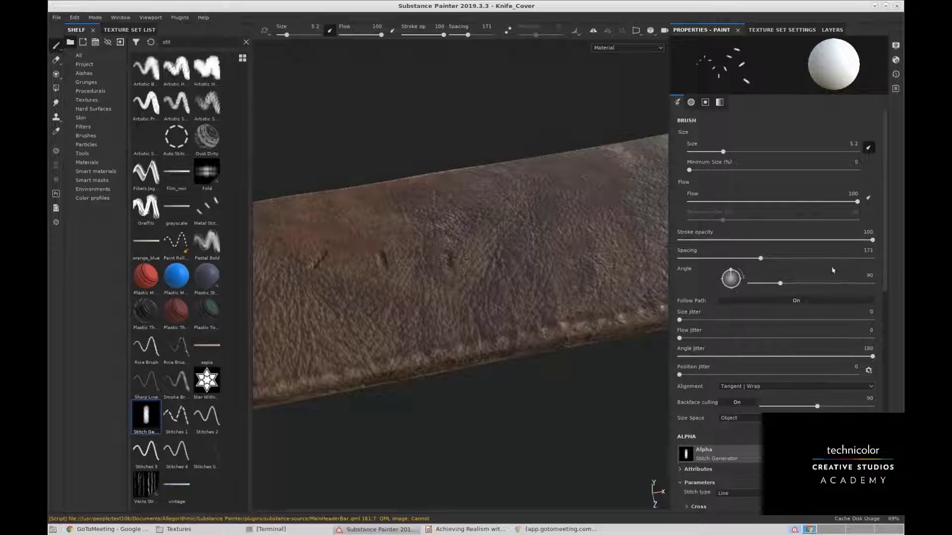
{"action": "left_click_drag", "start_coordinate": [781, 282], "coordinate": [720, 287]}
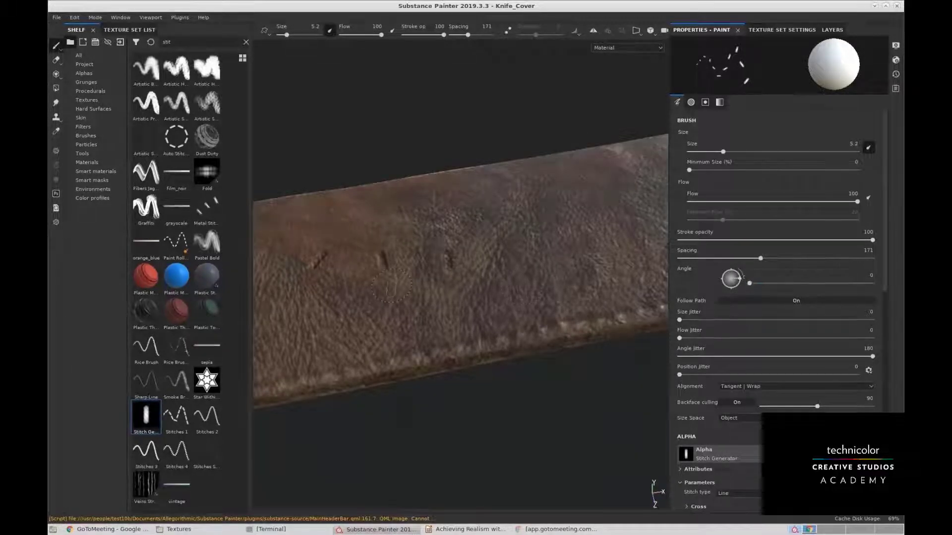
{"action": "key", "text": "ctrl+z"}
Repaint the test row of stitches with the brush's size pressure off, and set its angle jitter to 0.
{"action": "left_click_drag", "start_coordinate": [337, 273], "coordinate": [644, 236]}
{"action": "key", "text": "ctrl+z"}
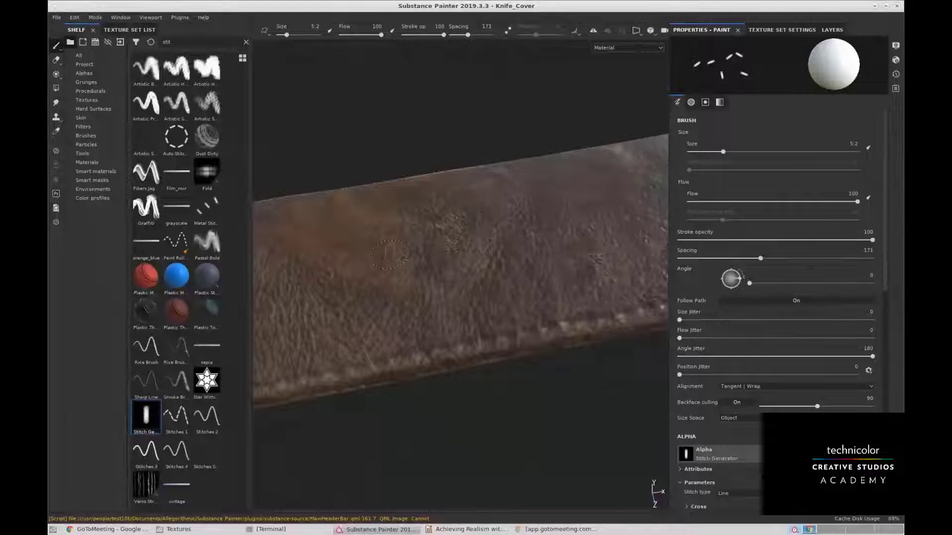
{"action": "middle_click_drag", "start_coordinate": [496, 248], "coordinate": [458, 246], "text": "alt"}
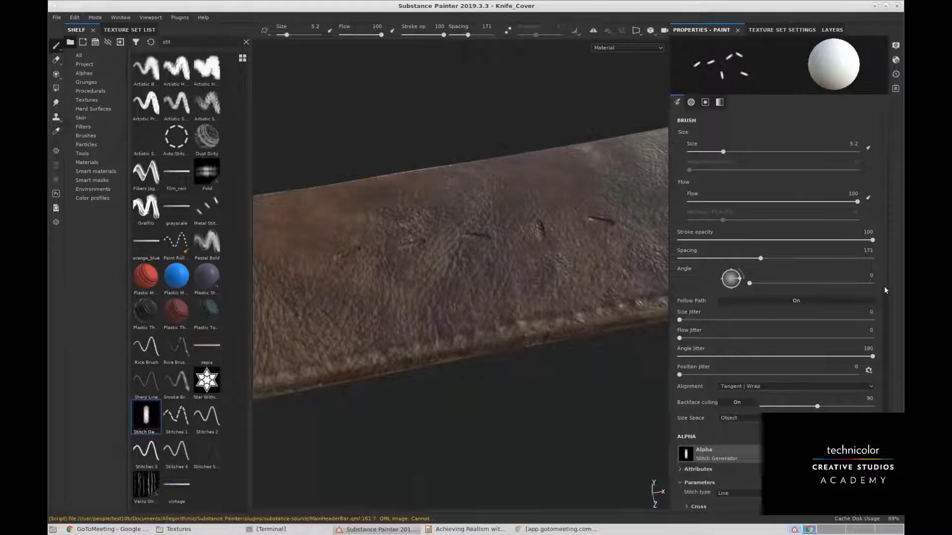
{"action": "scroll", "coordinate": [884, 276], "scroll_direction": "down", "scroll_amount": 2}
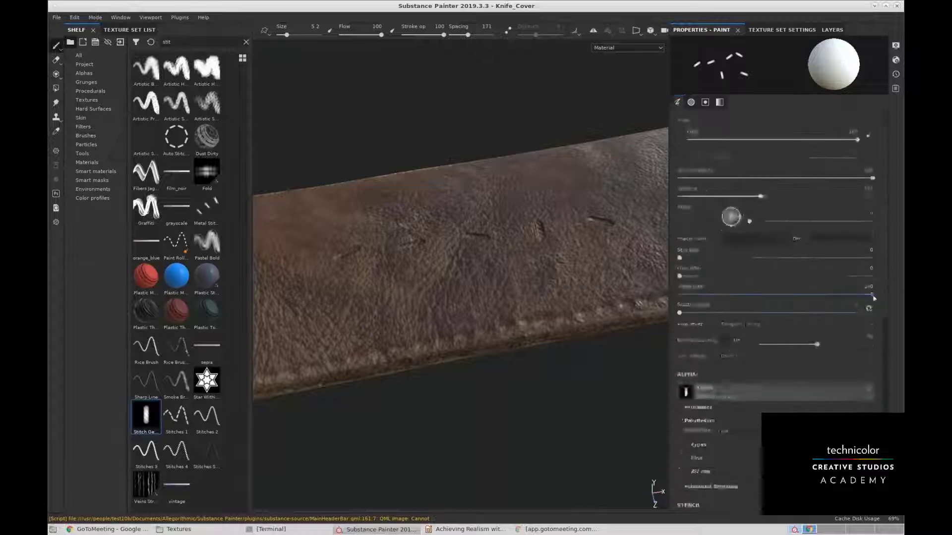
{"action": "left_click_drag", "start_coordinate": [821, 295], "coordinate": [679, 294]}
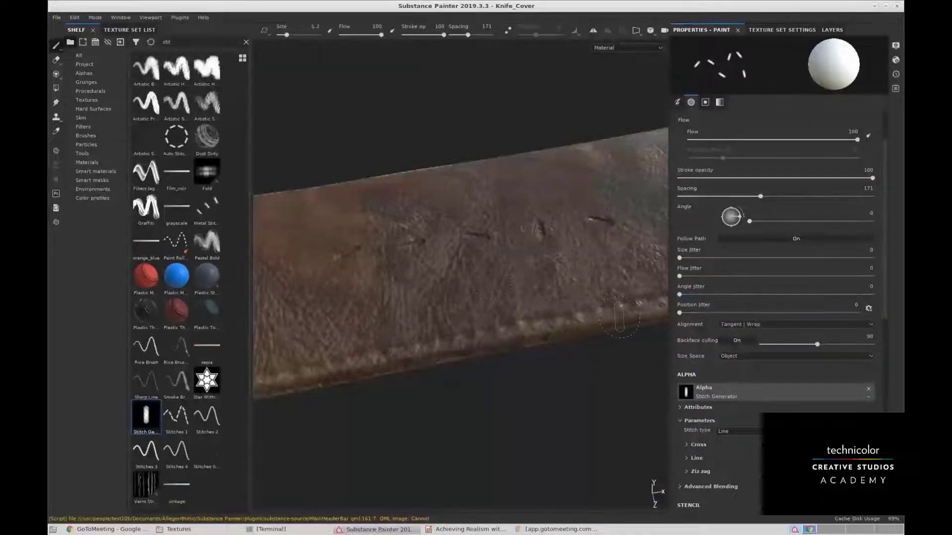
Undo the test stroke and repaint a row of stitches across the middle of the cover.
{"action": "key", "text": "ctrl+z"}
{"action": "left_click_drag", "start_coordinate": [457, 242], "coordinate": [466, 260], "text": "alt"}
{"action": "mouse_move", "coordinate": [342, 275]}
{"action": "left_mouse_down"}
{"action": "mouse_move", "coordinate": [608, 245]}
{"action": "mouse_move", "coordinate": [478, 223]}
{"action": "mouse_move", "coordinate": [585, 218]}
{"action": "mouse_move", "coordinate": [555, 238]}
{"action": "mouse_move", "coordinate": [576, 269]}
{"action": "mouse_move", "coordinate": [492, 292]}
{"action": "left_mouse_up"}
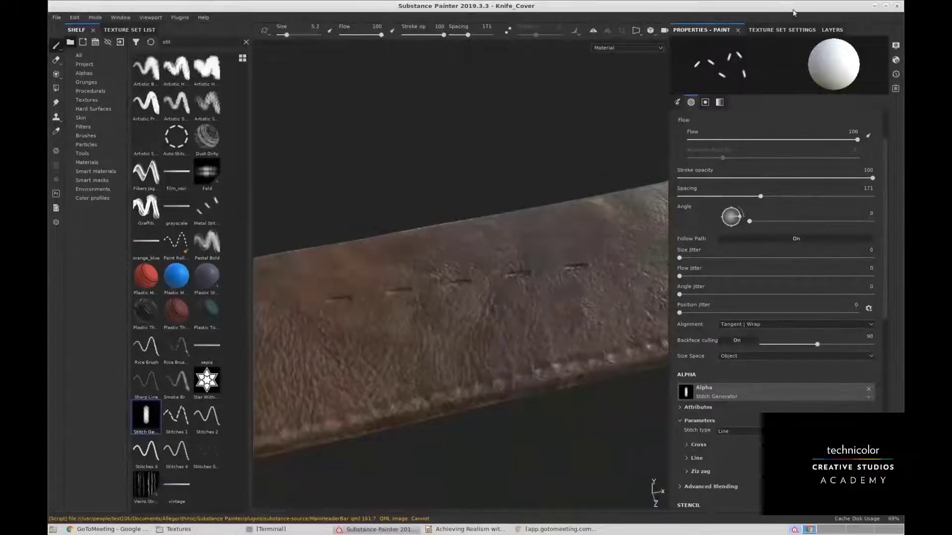
{"action": "left_click", "coordinate": [781, 30]}
{"action": "mouse_move", "coordinate": [511, 244]}
{"action": "left_mouse_down", "text": "alt"}
{"action": "mouse_move", "coordinate": [536, 324]}
{"action": "mouse_move", "coordinate": [512, 306]}
{"action": "left_mouse_up", "text": "alt"}
{"action": "left_click", "coordinate": [703, 30]}
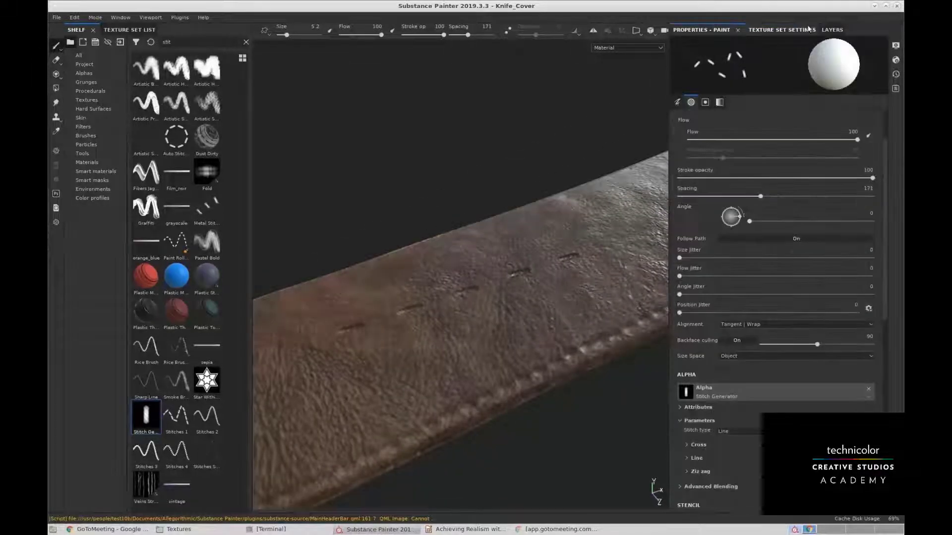
Add a Blur filter to the mask of the visible stitch fill layer, Fill layer 14.
{"action": "left_click", "coordinate": [831, 30]}
{"action": "left_click", "coordinate": [712, 158]}
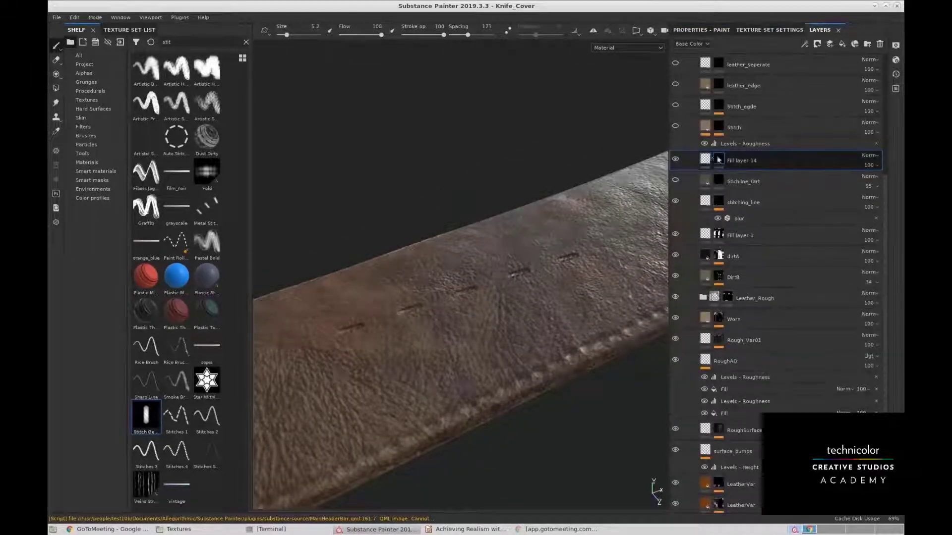
{"action": "right_click", "coordinate": [719, 159]}
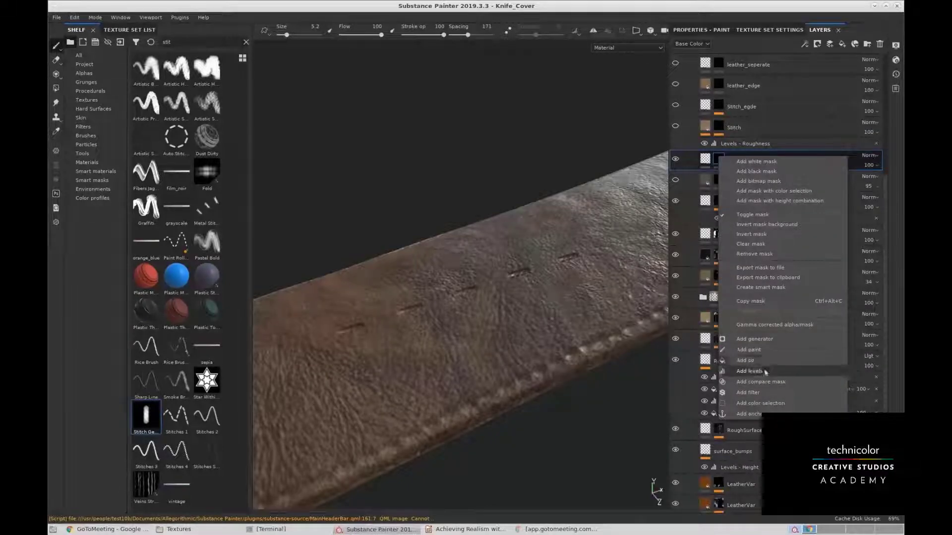
{"action": "left_click", "coordinate": [765, 392]}
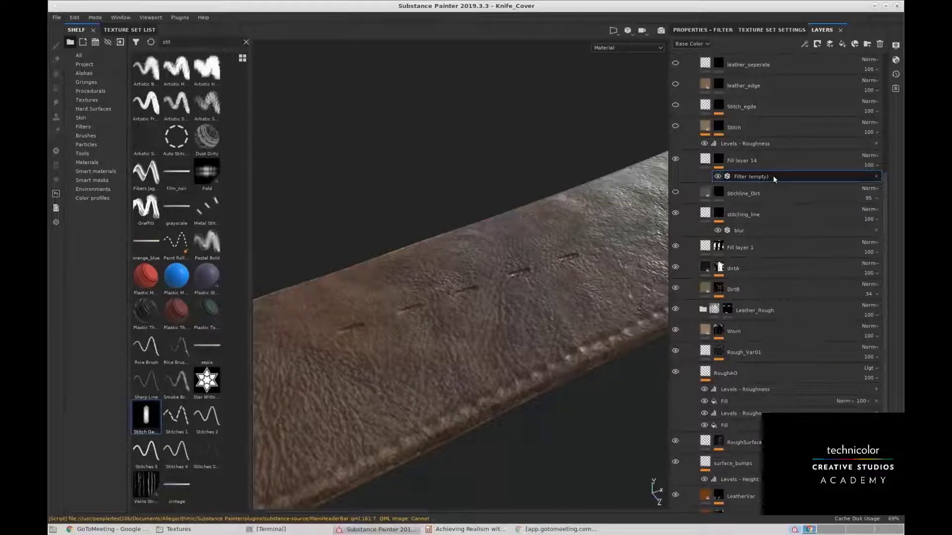
{"action": "left_click", "coordinate": [703, 29]}
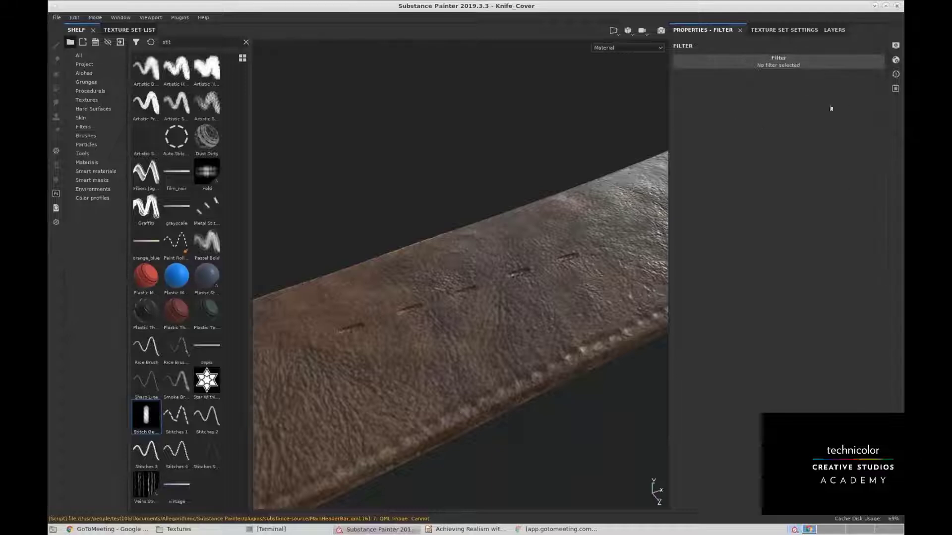
{"action": "left_click", "coordinate": [802, 61]}
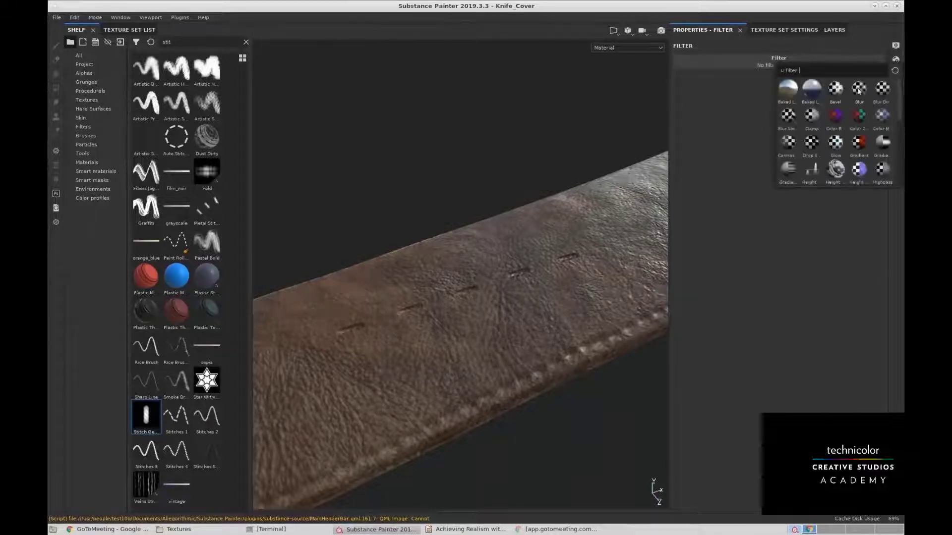
{"action": "left_click", "coordinate": [858, 89]}
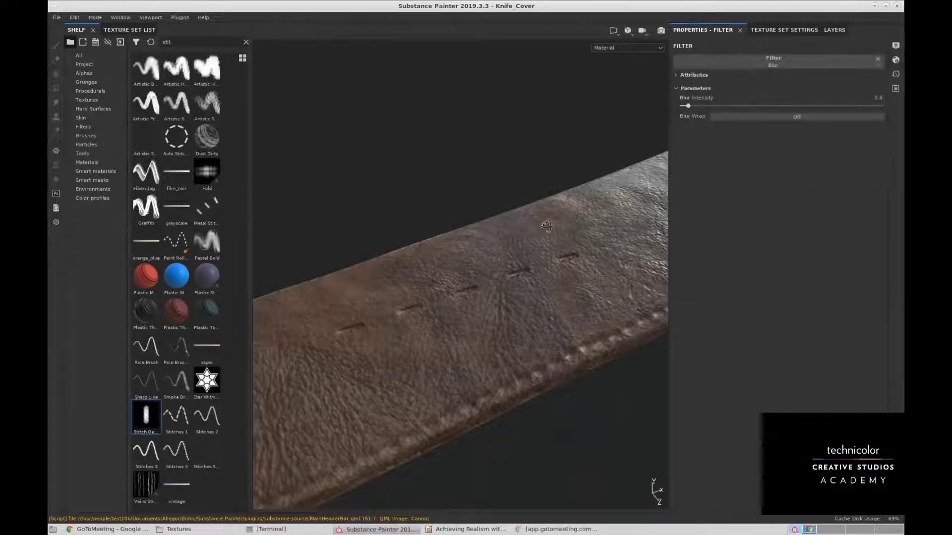
Raise the Blur filter's intensity to 1.22 and check the softened stitches under different view and light angles.
{"action": "left_click_drag", "start_coordinate": [466, 297], "coordinate": [489, 302], "text": "alt"}
{"action": "left_click_drag", "start_coordinate": [689, 108], "coordinate": [696, 108]}
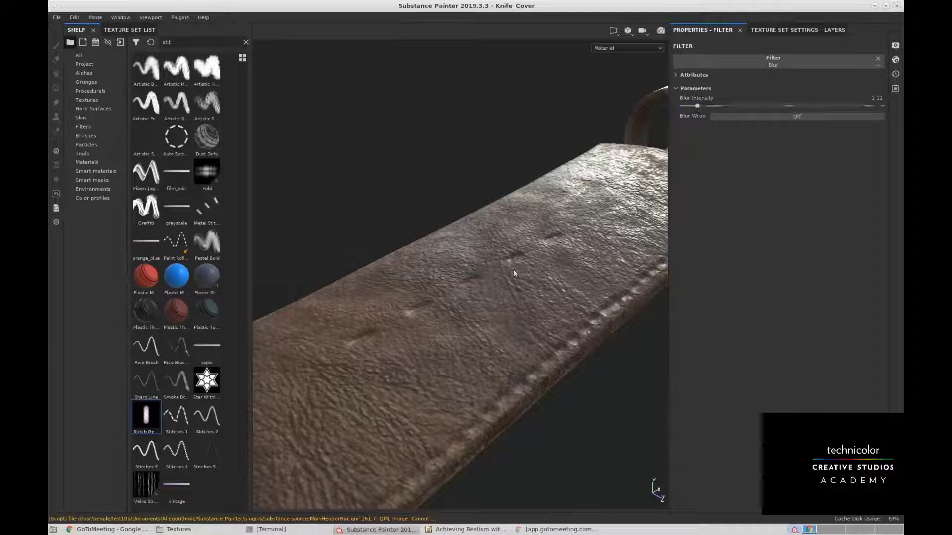
{"action": "left_click_drag", "start_coordinate": [516, 272], "coordinate": [306, 232], "text": "alt"}
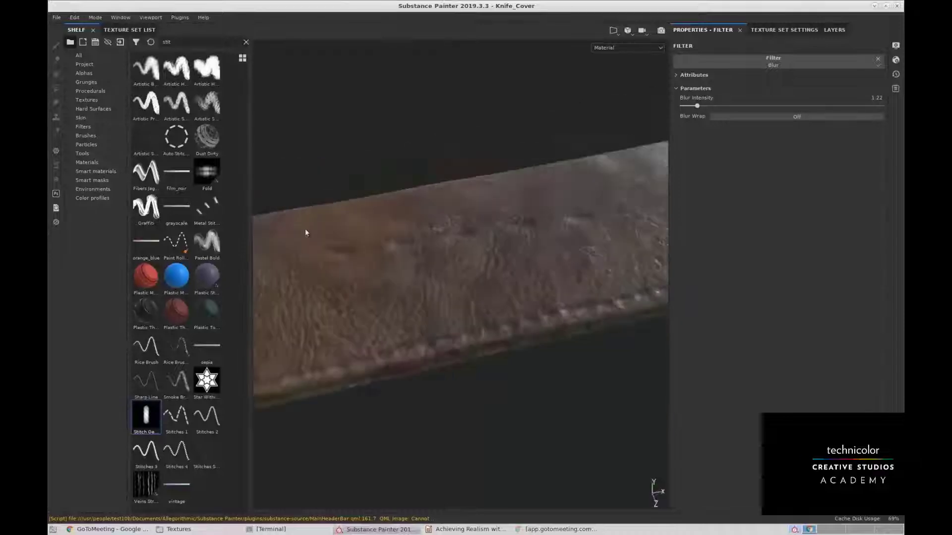
{"action": "left_click_drag", "start_coordinate": [568, 195], "coordinate": [574, 268], "text": "alt"}
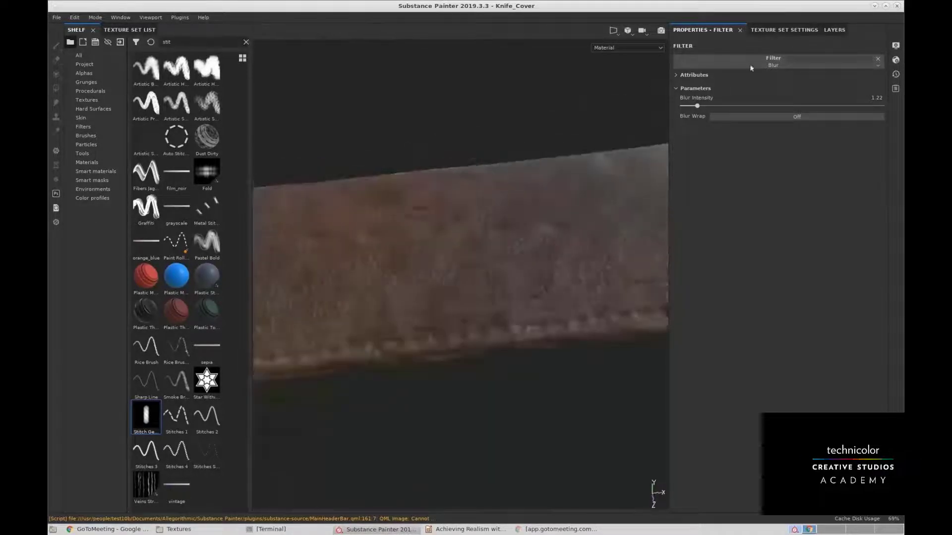
Duplicate Fill layer 14 and remove the Blur filter from the upper copy.
{"action": "left_click", "coordinate": [836, 31]}
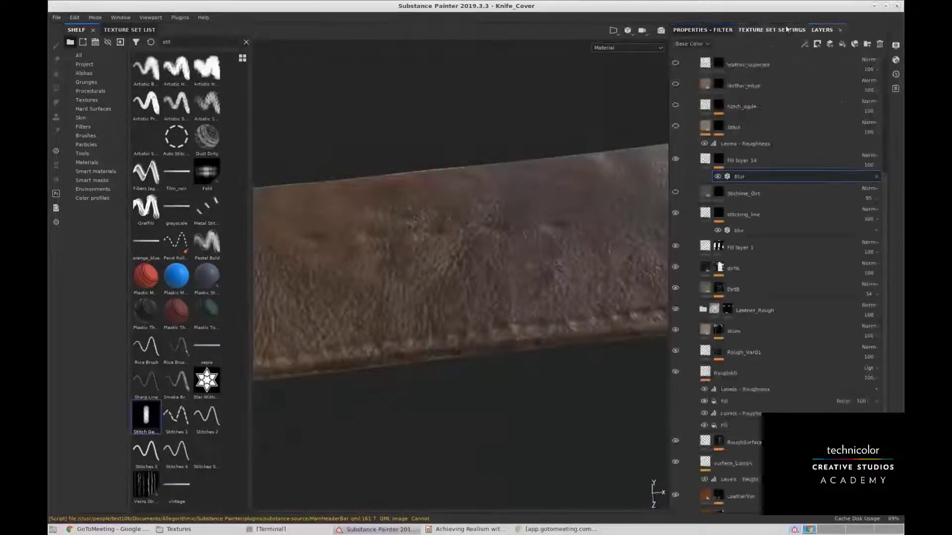
{"action": "left_click", "coordinate": [749, 164]}
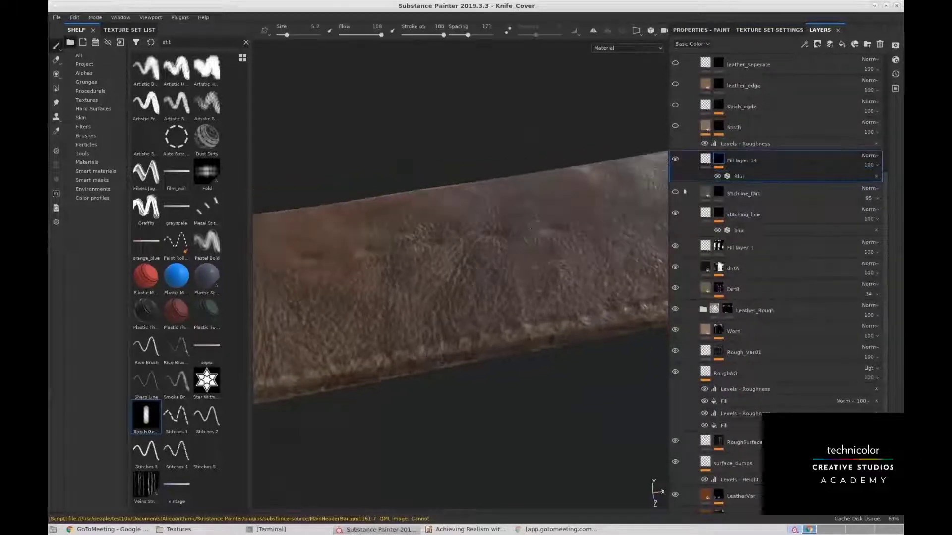
{"action": "double_click", "coordinate": [763, 165]}
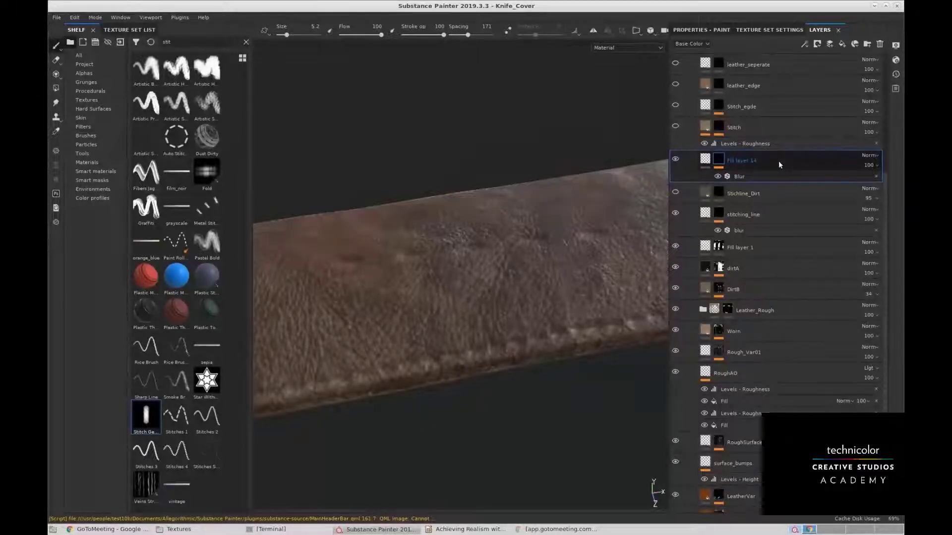
{"action": "key", "text": "ctrl+d"}
{"action": "left_click_drag", "start_coordinate": [555, 223], "coordinate": [587, 207], "text": "alt"}
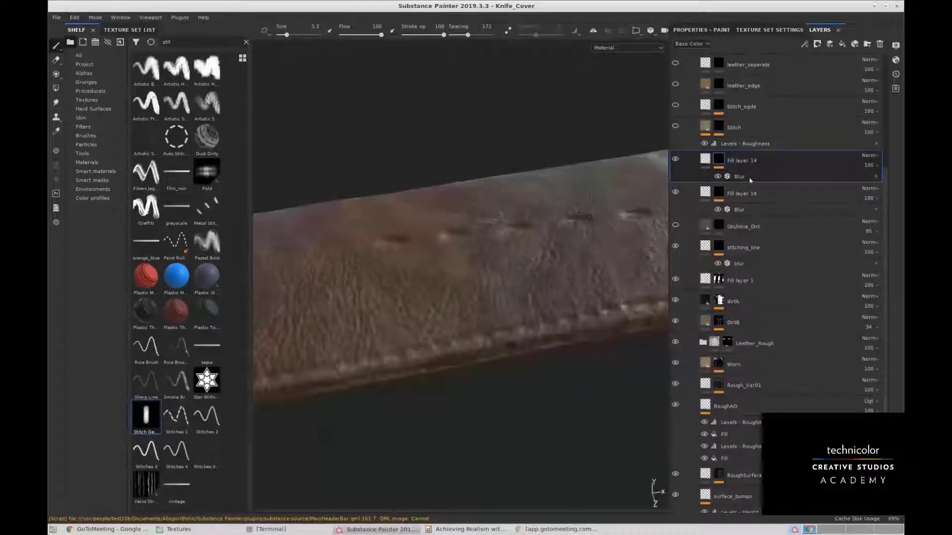
{"action": "left_click", "coordinate": [874, 178]}
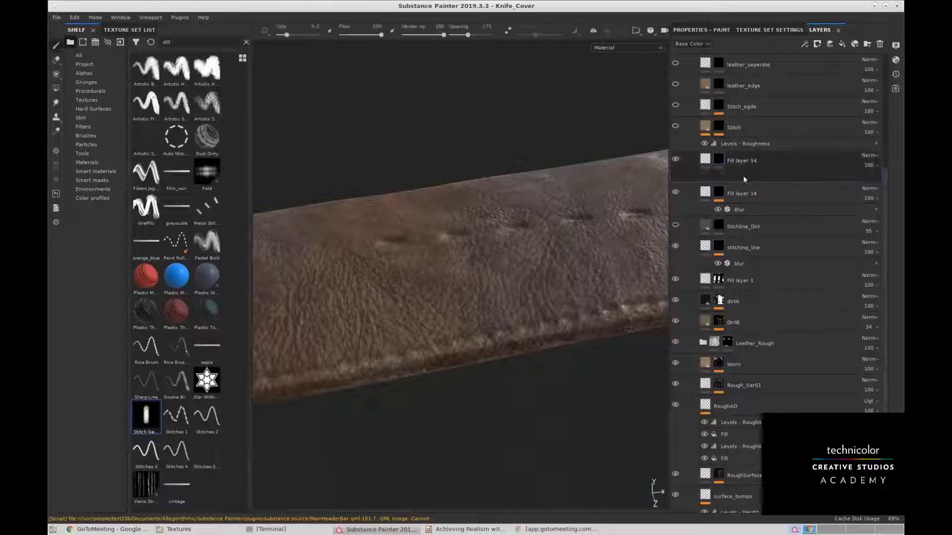
Enable the color channel on the upper stitch fill layer and raise its height to 0.9765.
{"action": "left_click", "coordinate": [709, 162]}
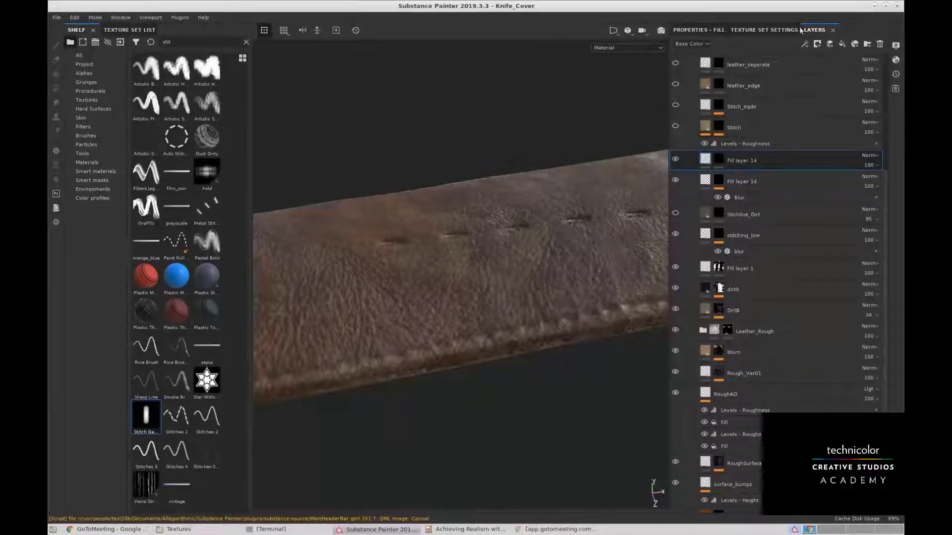
{"action": "left_click", "coordinate": [767, 31]}
{"action": "left_click", "coordinate": [711, 31]}
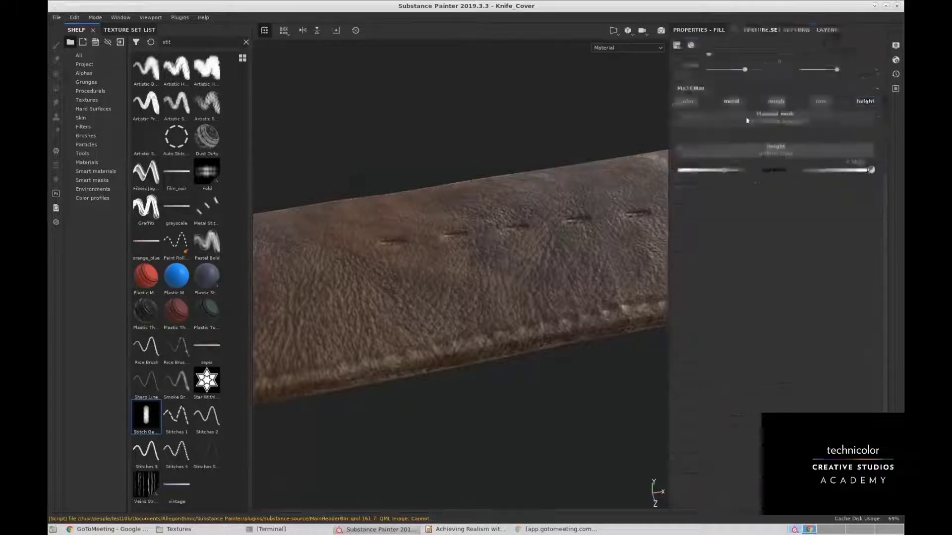
{"action": "left_click", "coordinate": [694, 101]}
{"action": "left_click_drag", "start_coordinate": [724, 203], "coordinate": [866, 205]}
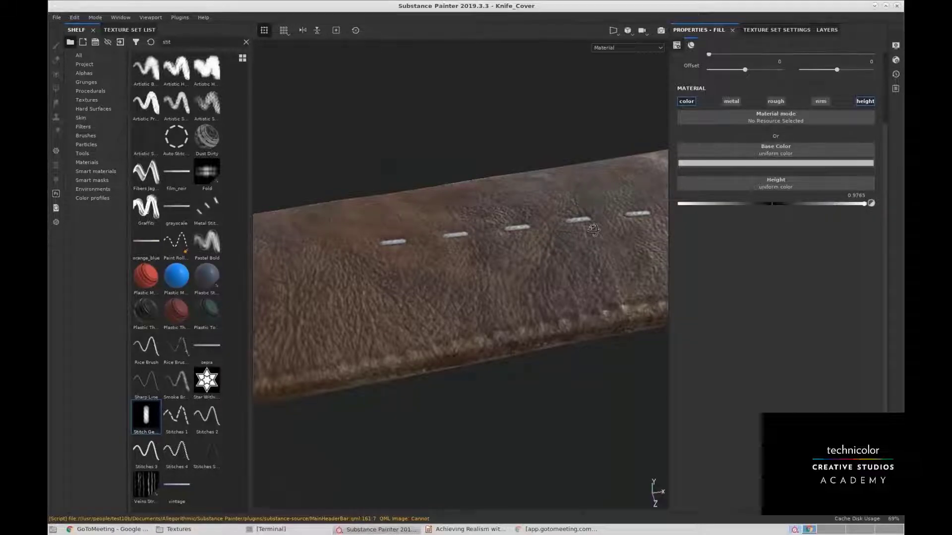
{"action": "left_click_drag", "start_coordinate": [593, 230], "coordinate": [614, 109], "text": "alt"}
Adjust the intensity of the Blur filter on the lower stitch fill layer.
{"action": "left_click", "coordinate": [776, 30]}
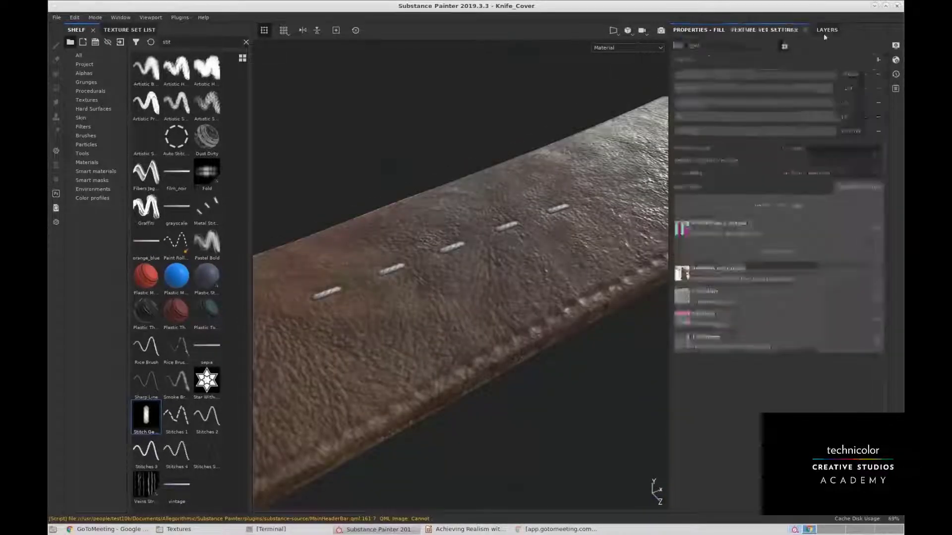
{"action": "left_click", "coordinate": [825, 30]}
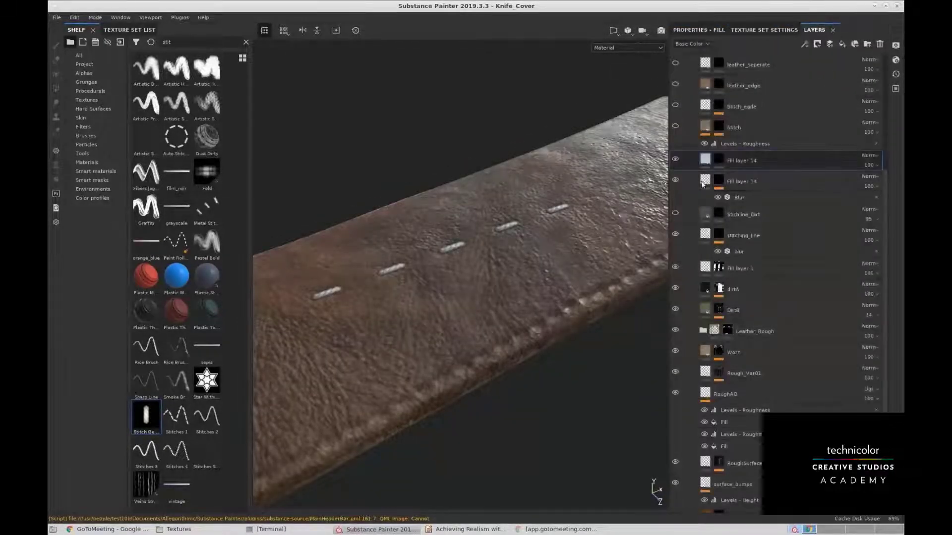
{"action": "left_click", "coordinate": [767, 196]}
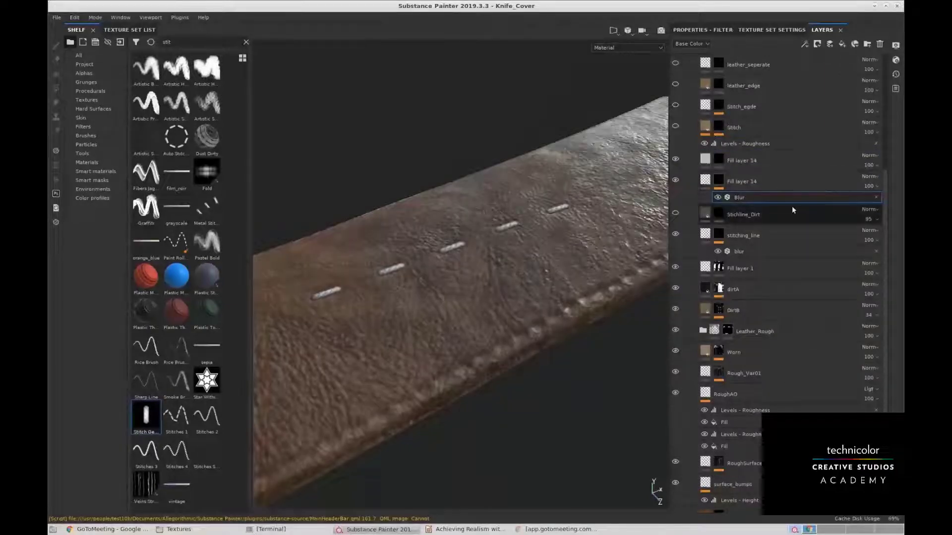
{"action": "left_click", "coordinate": [728, 31]}
{"action": "left_click_drag", "start_coordinate": [697, 111], "coordinate": [694, 110]}
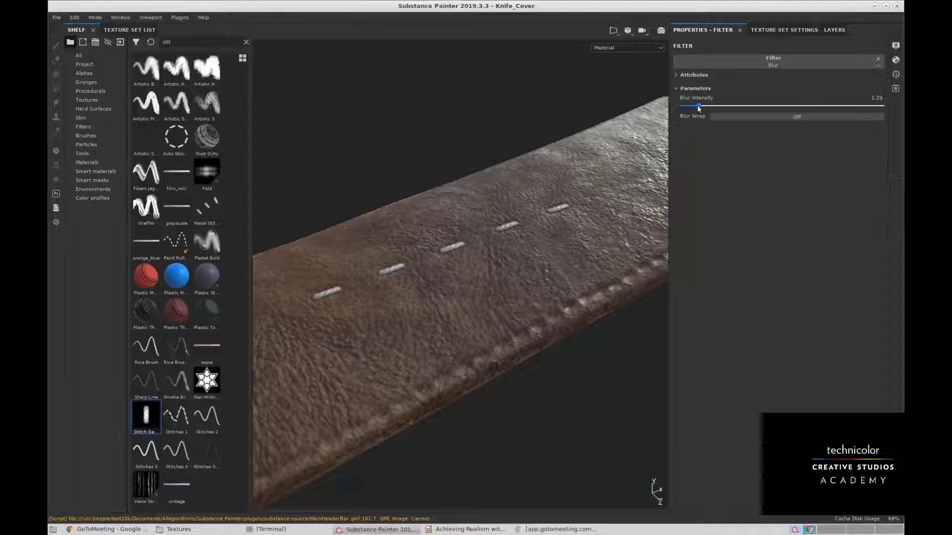
Set the upper stitch fill layer's blending mode for the Height channel to Normal.
{"action": "left_click", "coordinate": [785, 30]}
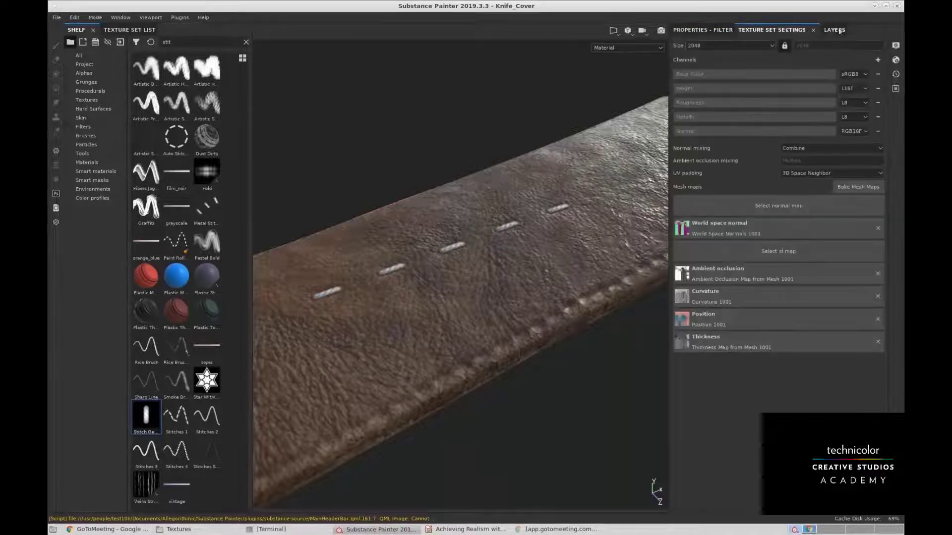
{"action": "left_click", "coordinate": [834, 30]}
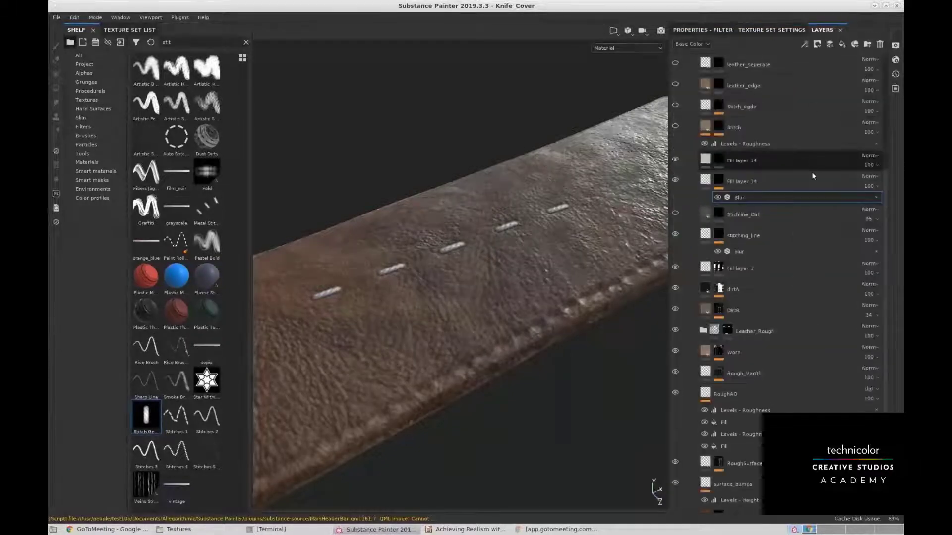
{"action": "left_click", "coordinate": [774, 161]}
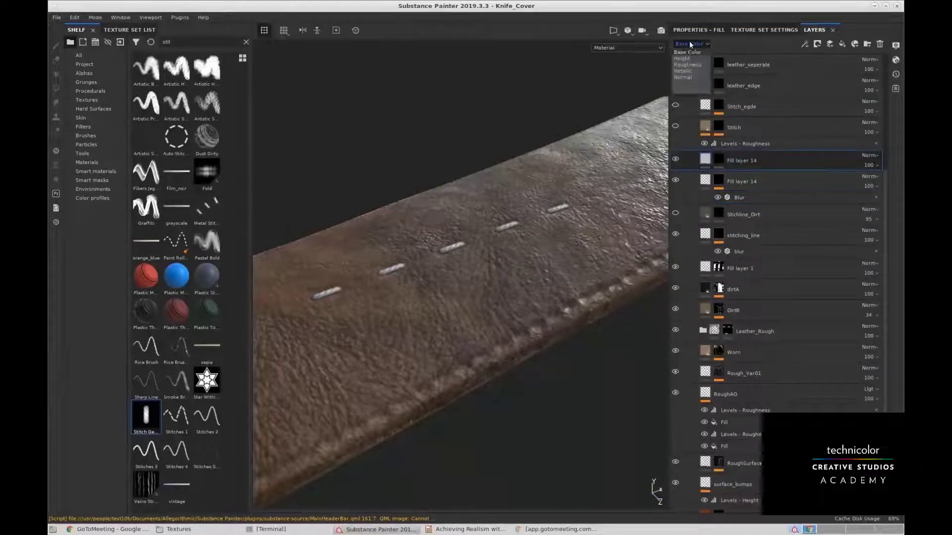
{"action": "left_click", "coordinate": [871, 157]}
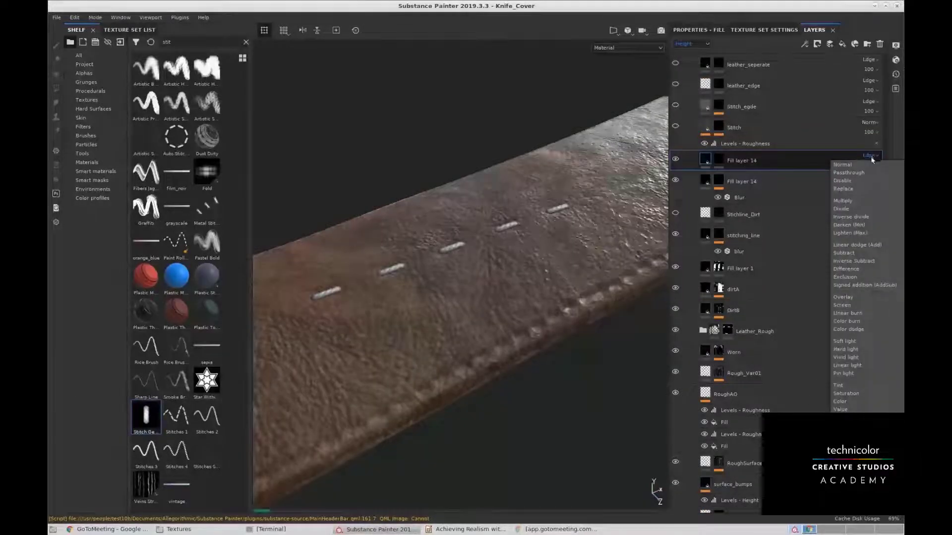
{"action": "left_click", "coordinate": [862, 166]}
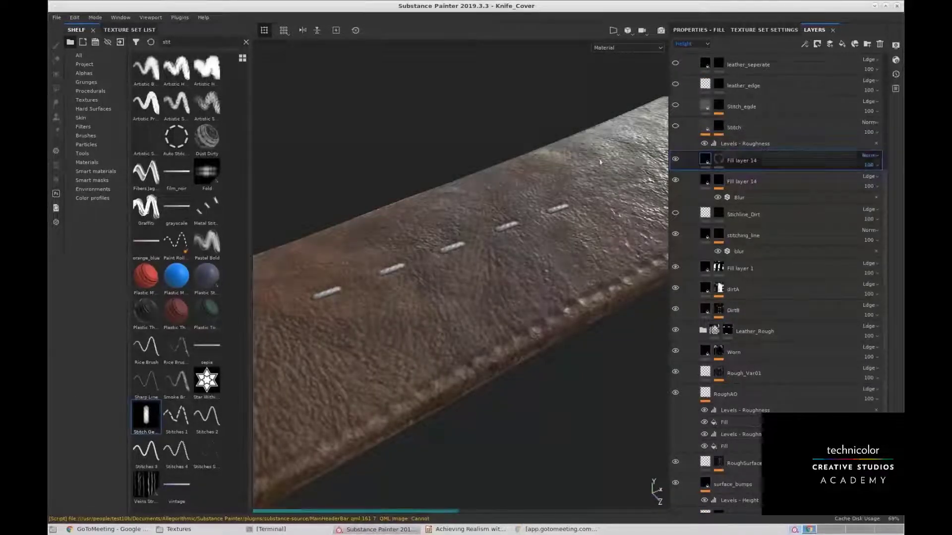
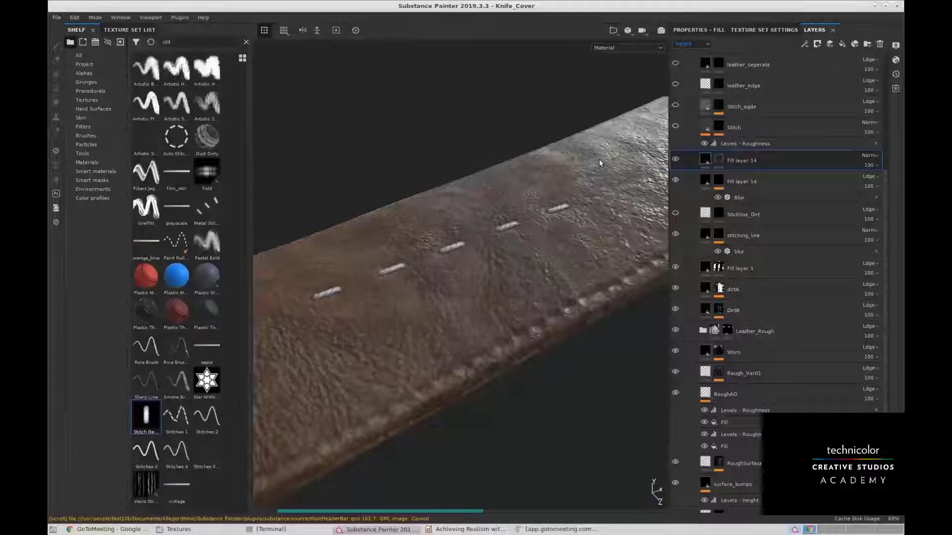
Remove the Blur filter from the lower stitch fill layer and lower its height value further.
{"action": "left_click", "coordinate": [718, 182]}
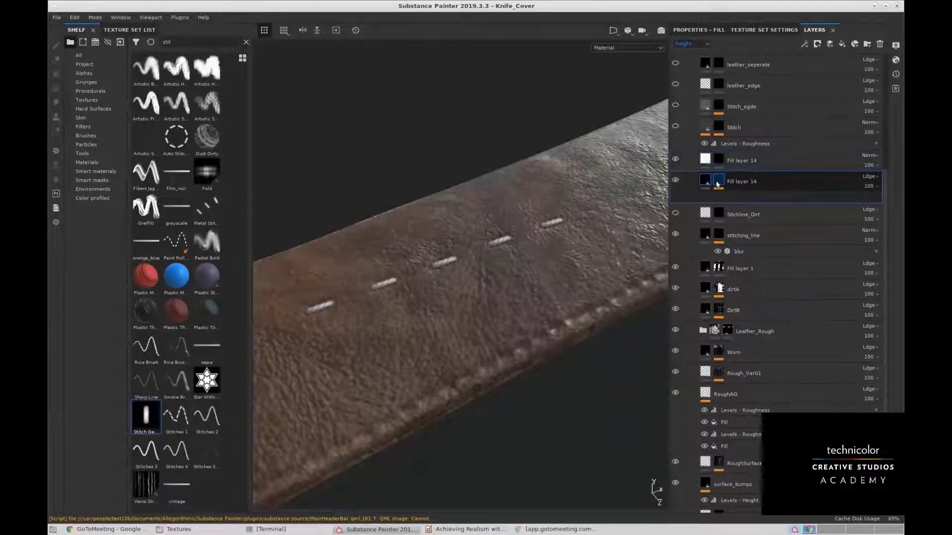
{"action": "left_click", "coordinate": [706, 181]}
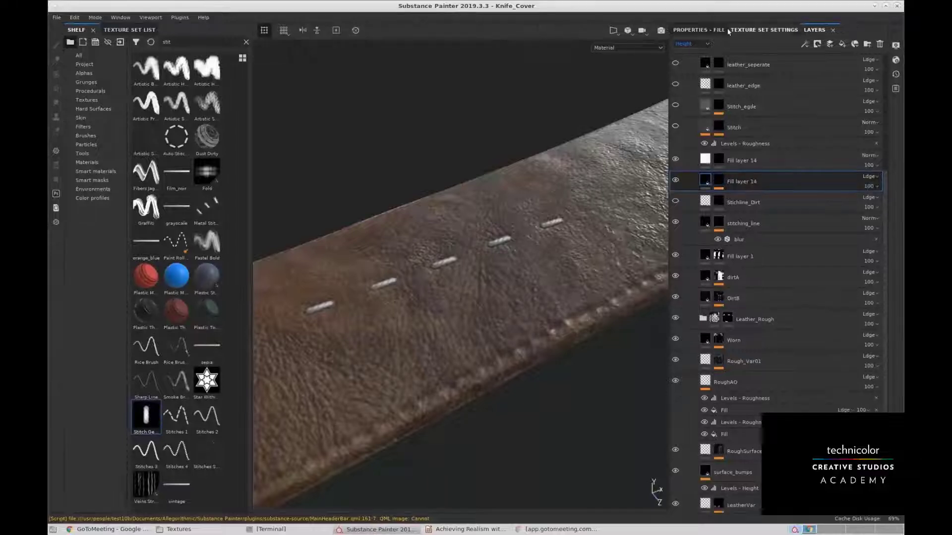
{"action": "left_click", "coordinate": [691, 31]}
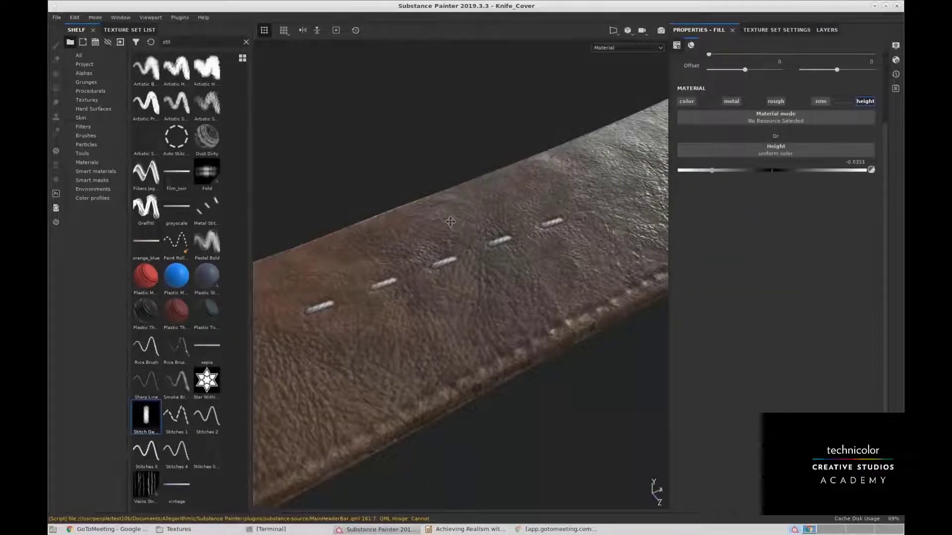
{"action": "middle_click_drag", "start_coordinate": [450, 221], "coordinate": [536, 188], "text": "alt"}
{"action": "left_click_drag", "start_coordinate": [536, 188], "coordinate": [588, 200], "text": "alt"}
Delete both demonstration stitch layers named Fill layer 14.
{"action": "left_click", "coordinate": [776, 30]}
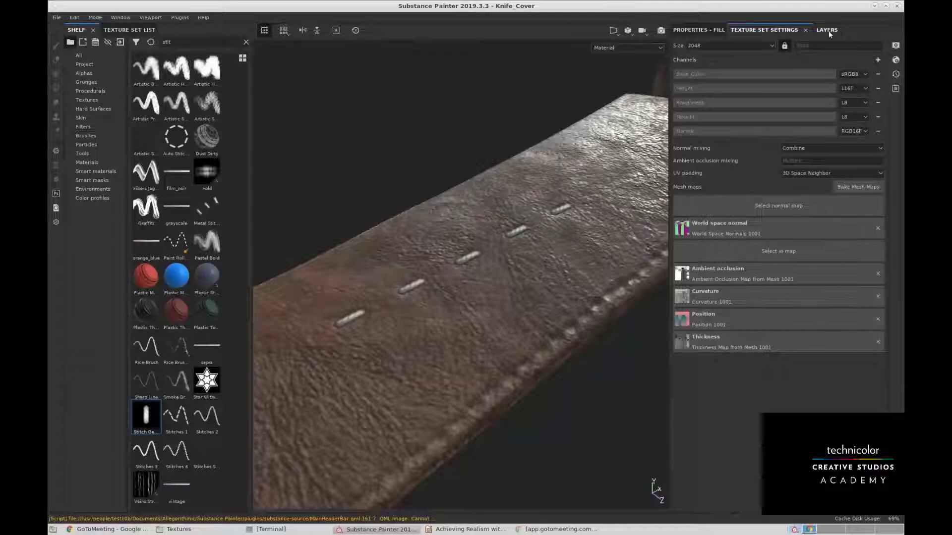
{"action": "left_click", "coordinate": [828, 31]}
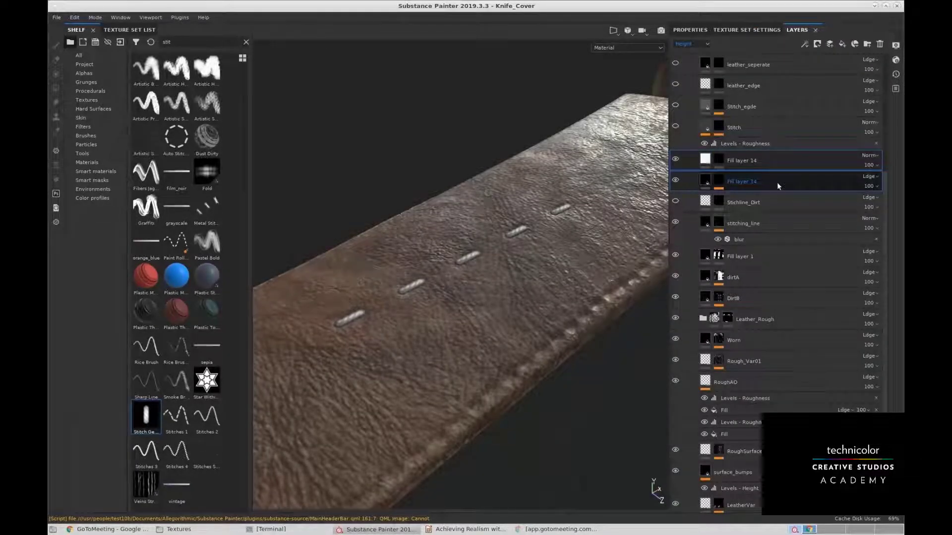
{"action": "key", "text": "Delete"}
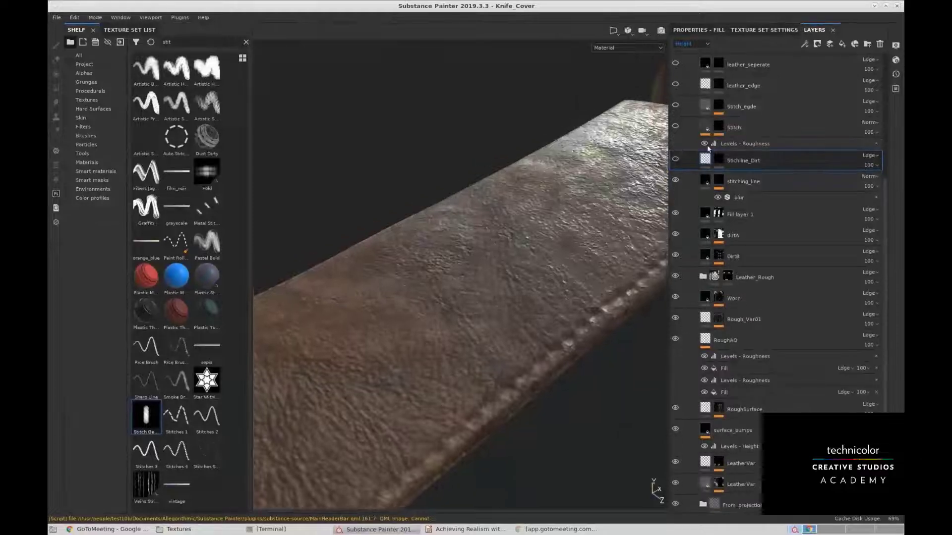
Show the Stichline_Dirt layer, select its mask and inspect the stitch line on the knife cover's edge.
{"action": "left_click", "coordinate": [675, 159]}
{"action": "left_click_drag", "start_coordinate": [614, 161], "coordinate": [498, 111], "text": "alt"}
{"action": "left_click", "coordinate": [720, 161]}
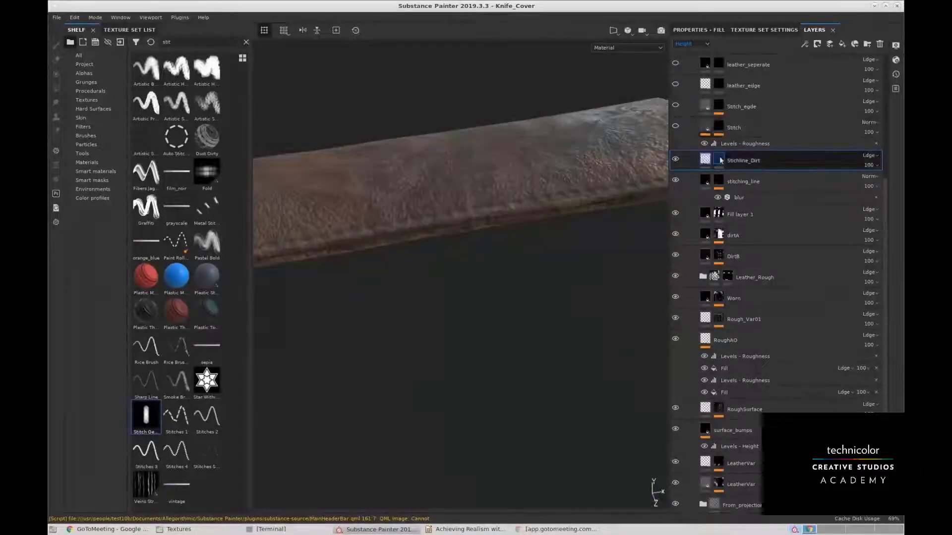
{"action": "mouse_move", "coordinate": [538, 149]}
{"action": "left_mouse_down", "text": "alt"}
{"action": "mouse_move", "coordinate": [593, 205]}
{"action": "mouse_move", "coordinate": [560, 148]}
{"action": "mouse_move", "coordinate": [598, 76]}
{"action": "left_mouse_up", "text": "alt"}
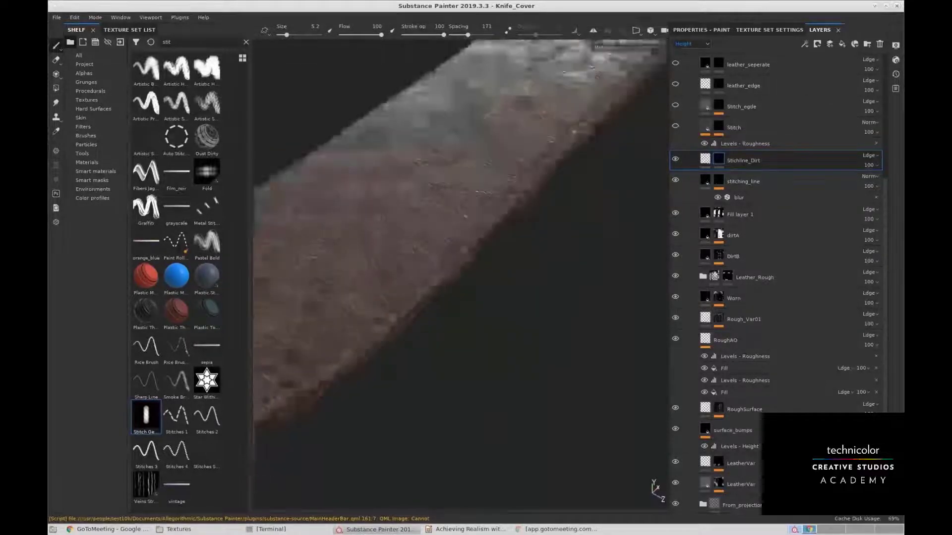
{"action": "left_click_drag", "start_coordinate": [482, 280], "coordinate": [619, 173], "text": "alt"}
Show the Stitch layer and view the thread along the knife cover's edge.
{"action": "left_click", "coordinate": [719, 126]}
{"action": "left_click", "coordinate": [676, 127]}
{"action": "left_click_drag", "start_coordinate": [585, 127], "coordinate": [566, 186], "text": "alt"}
{"action": "right_click_drag", "start_coordinate": [565, 187], "coordinate": [542, 243], "text": "alt"}
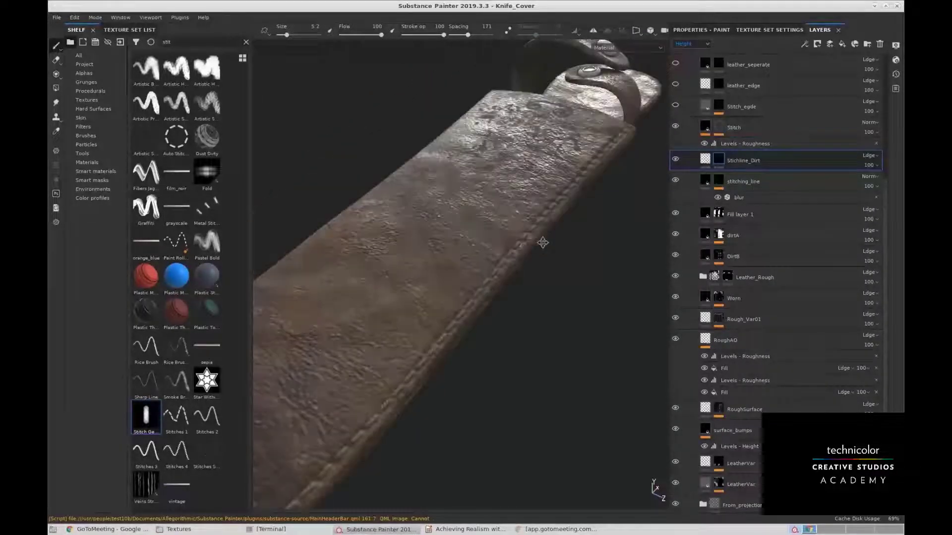
{"action": "left_click_drag", "start_coordinate": [567, 223], "coordinate": [624, 184], "text": "alt"}
Show the Stitch_egde layer and inspect the stitched border up close.
{"action": "left_click", "coordinate": [676, 106]}
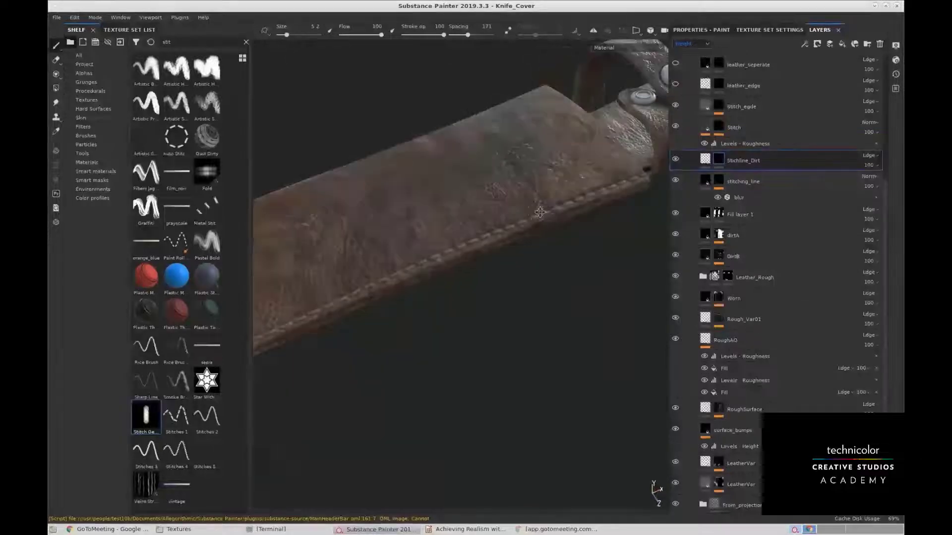
{"action": "left_click_drag", "start_coordinate": [581, 227], "coordinate": [613, 211], "text": "alt"}
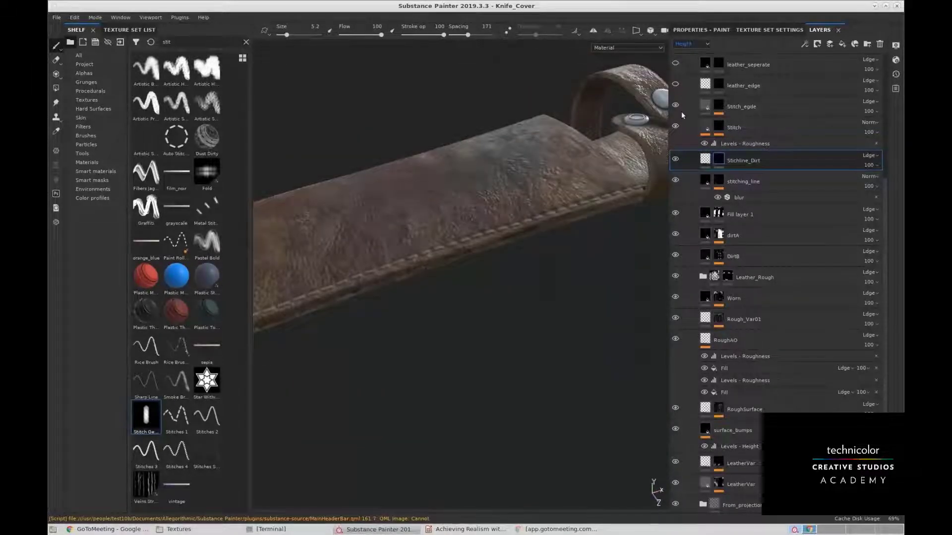
{"action": "left_click_drag", "start_coordinate": [515, 124], "coordinate": [550, 247], "text": "alt"}
Examine the Stitch layer's base color, roughness and height settings and compare them with the thread on the model.
{"action": "double_click", "coordinate": [746, 127]}
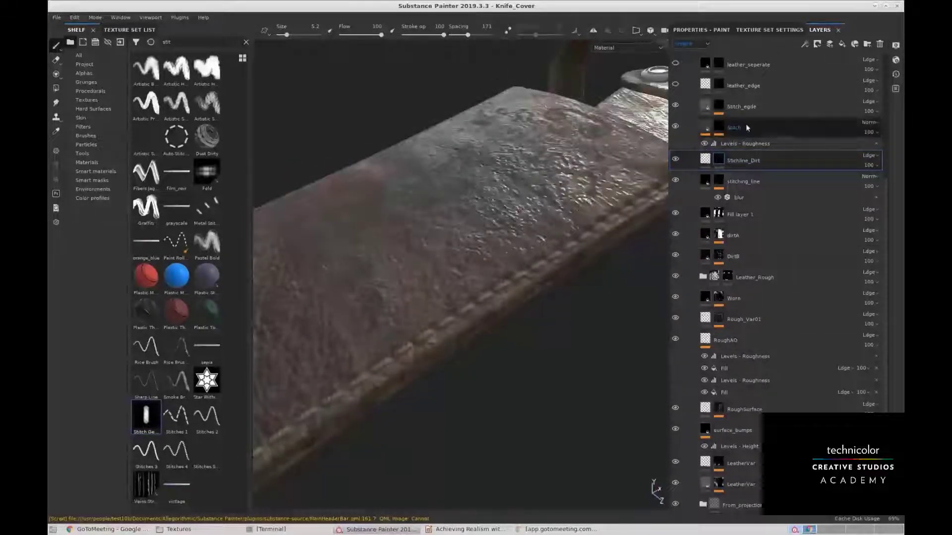
{"action": "key", "text": "Return"}
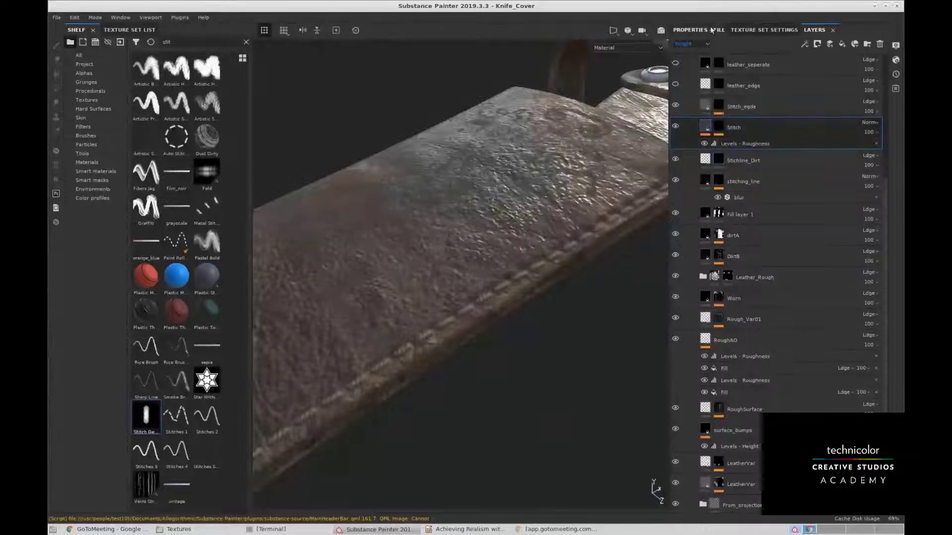
{"action": "left_click", "coordinate": [711, 30]}
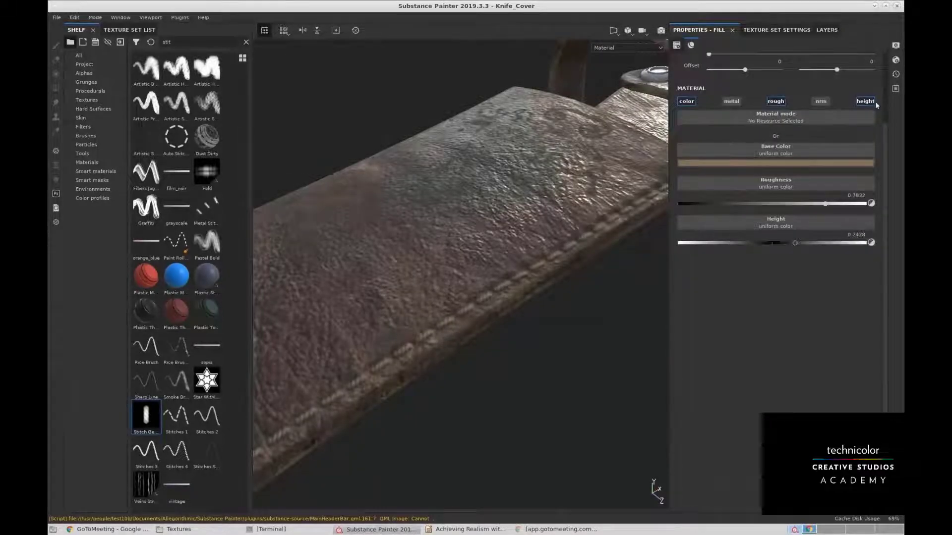
{"action": "left_click", "coordinate": [784, 34]}
{"action": "mouse_move", "coordinate": [545, 228]}
{"action": "left_mouse_down", "text": "alt"}
{"action": "mouse_move", "coordinate": [562, 188]}
{"action": "mouse_move", "coordinate": [552, 233]}
{"action": "left_mouse_up", "text": "alt"}
{"action": "left_click", "coordinate": [708, 32]}
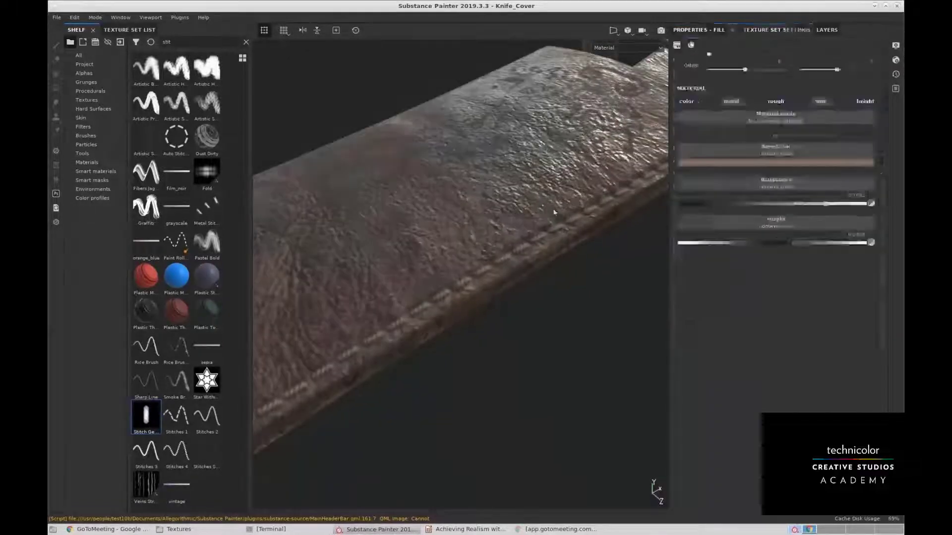
{"action": "left_click_drag", "start_coordinate": [603, 210], "coordinate": [614, 191], "text": "alt"}
{"action": "left_click_drag", "start_coordinate": [542, 224], "coordinate": [598, 194], "text": "alt"}
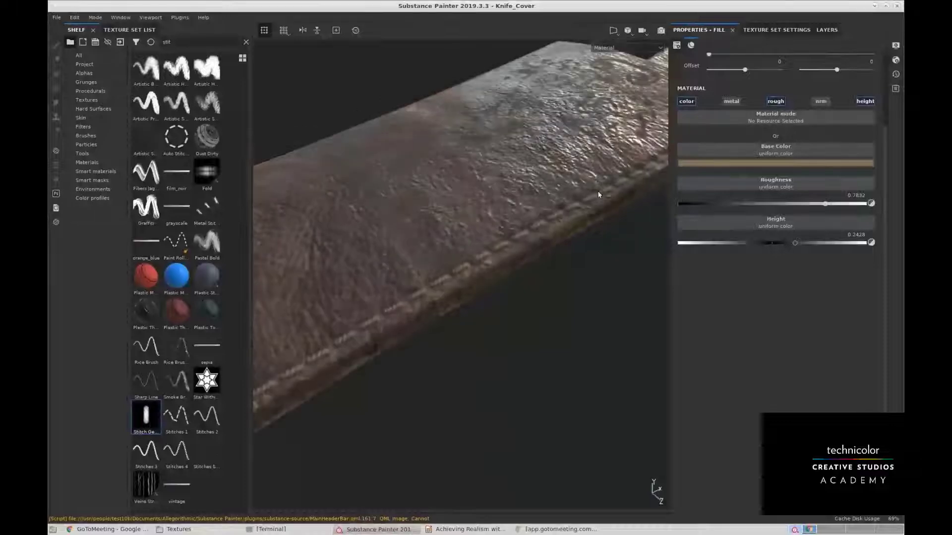
{"action": "left_click_drag", "start_coordinate": [501, 218], "coordinate": [438, 281], "text": "alt"}
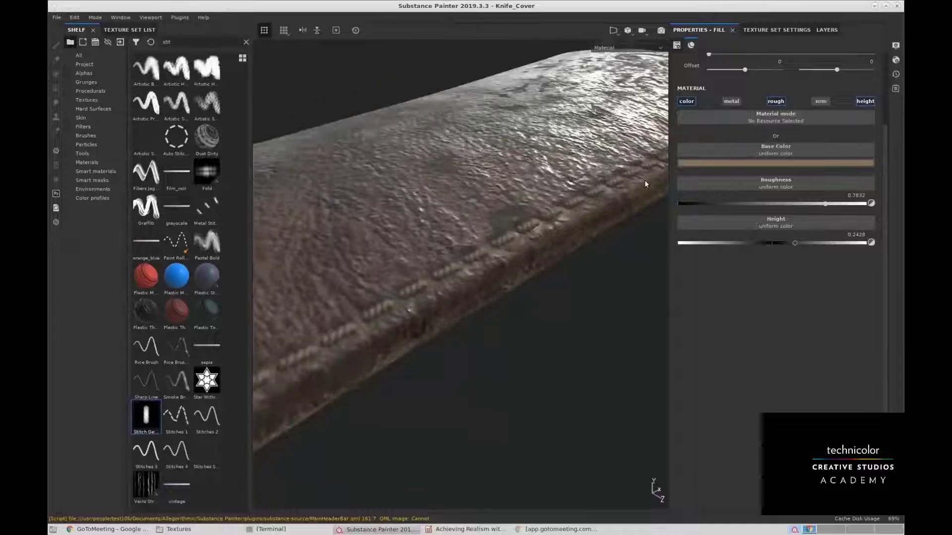
{"action": "left_click_drag", "start_coordinate": [586, 227], "coordinate": [565, 248], "text": "alt"}
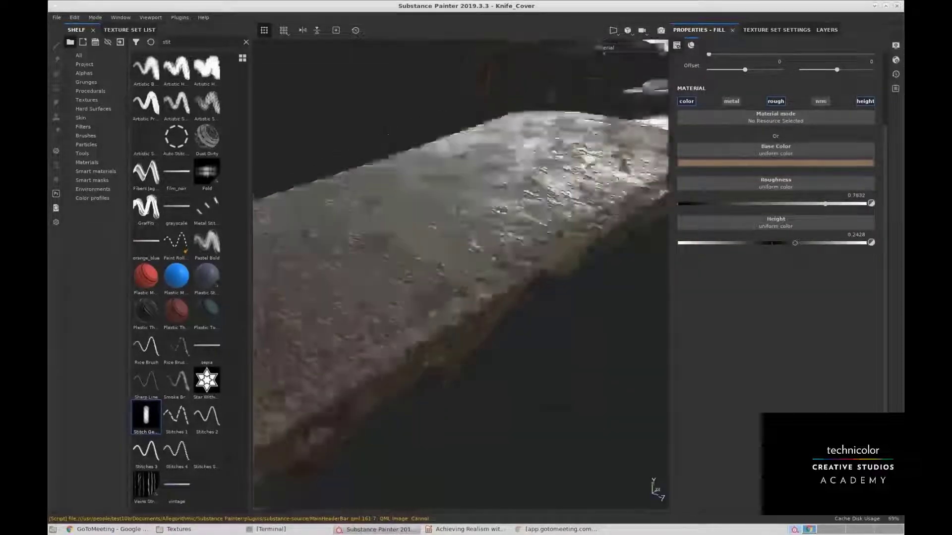
{"action": "left_click", "coordinate": [802, 32]}
{"action": "left_click", "coordinate": [826, 29]}
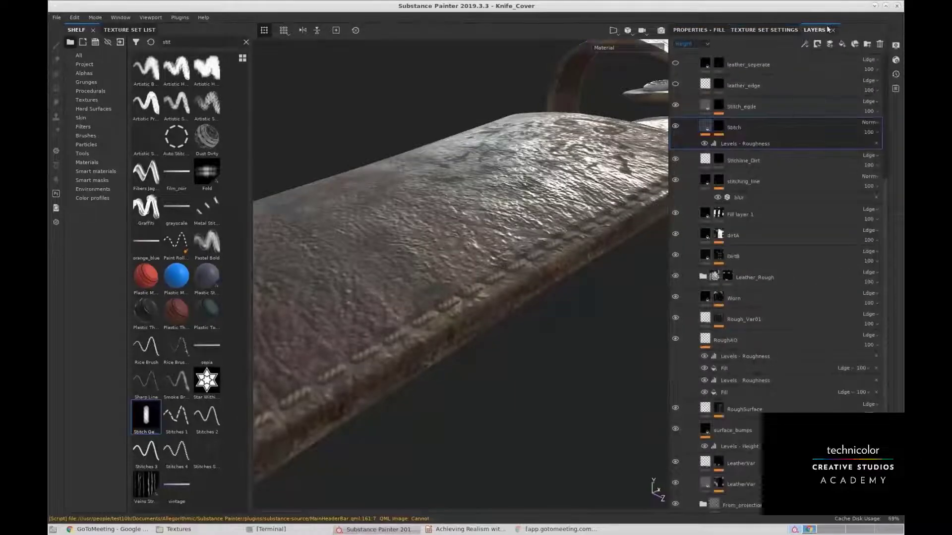
{"action": "left_click_drag", "start_coordinate": [518, 221], "coordinate": [519, 252], "text": "alt"}
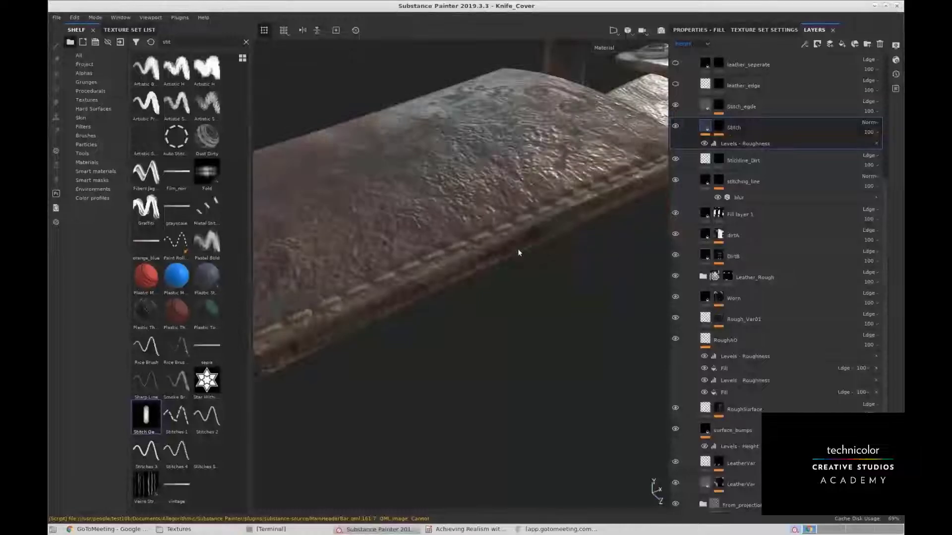
Review the Stitch_egde layer's height setting and check the layer's effect on the stitching.
{"action": "left_click", "coordinate": [741, 107]}
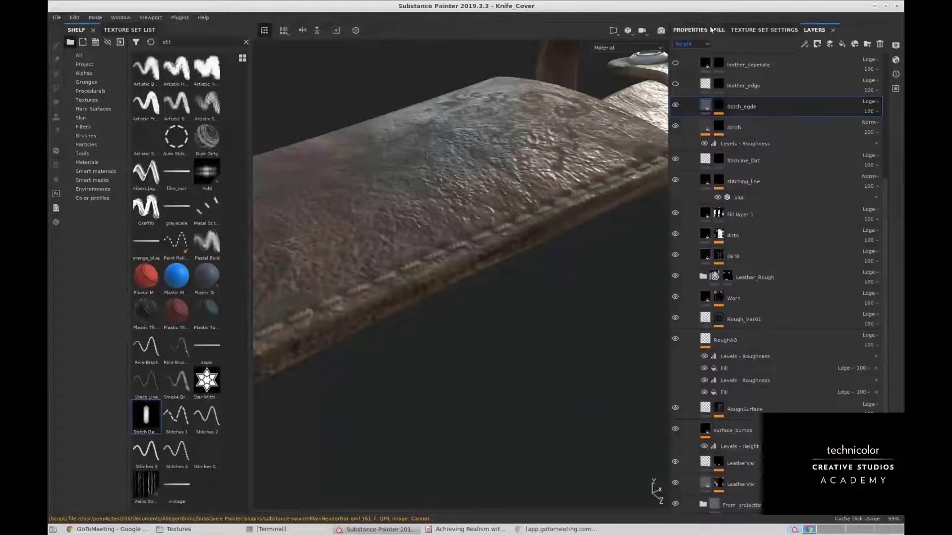
{"action": "left_click", "coordinate": [689, 31]}
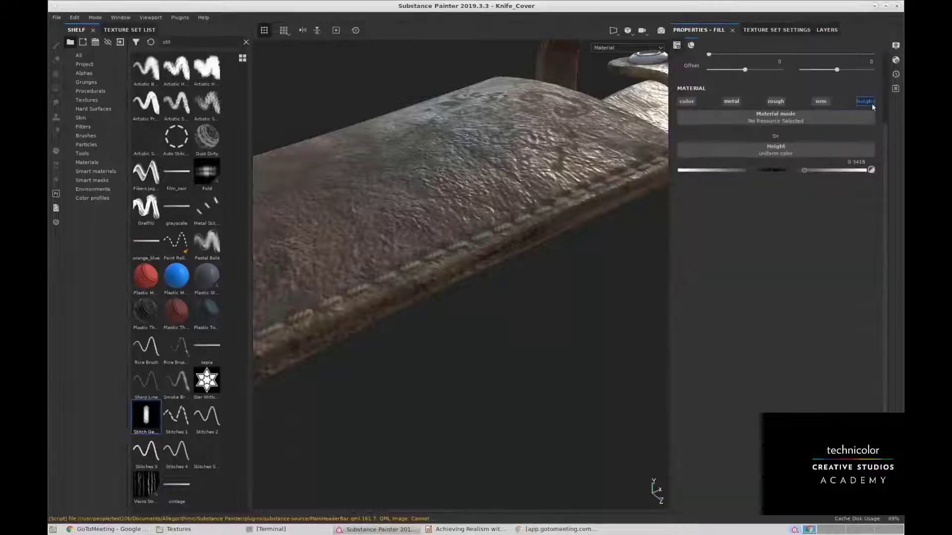
{"action": "left_click", "coordinate": [778, 30]}
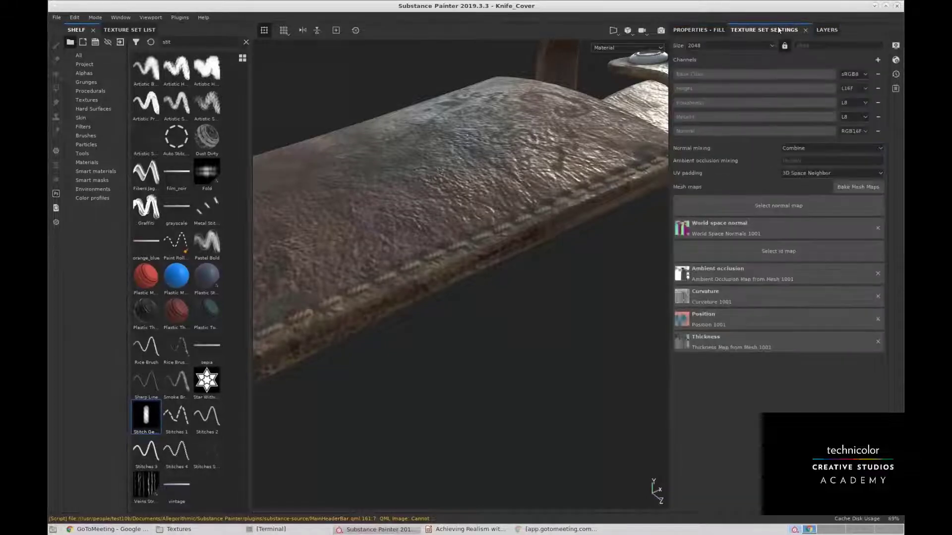
{"action": "left_click", "coordinate": [818, 30]}
{"action": "left_click_drag", "start_coordinate": [572, 229], "coordinate": [604, 208], "text": "alt"}
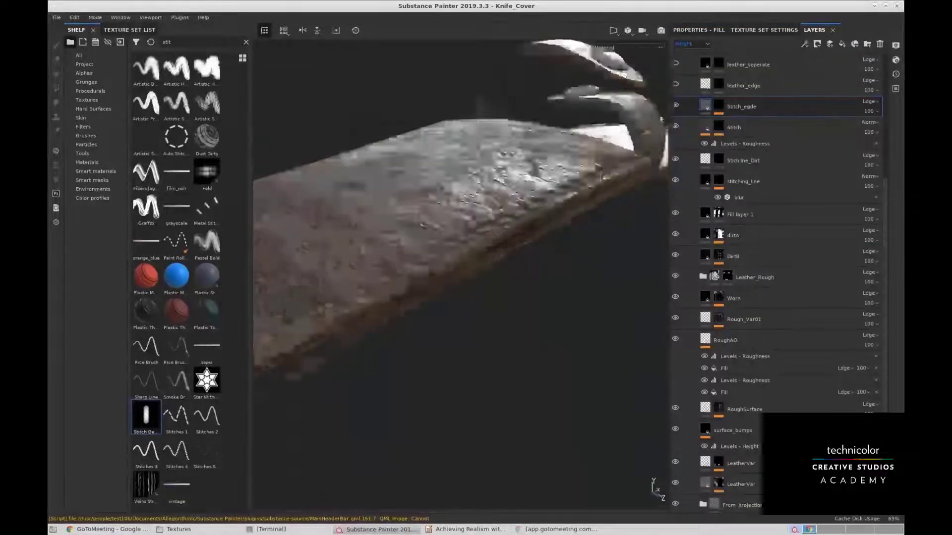
{"action": "left_click", "coordinate": [676, 106]}
{"action": "left_click_drag", "start_coordinate": [598, 167], "coordinate": [570, 201], "text": "alt"}
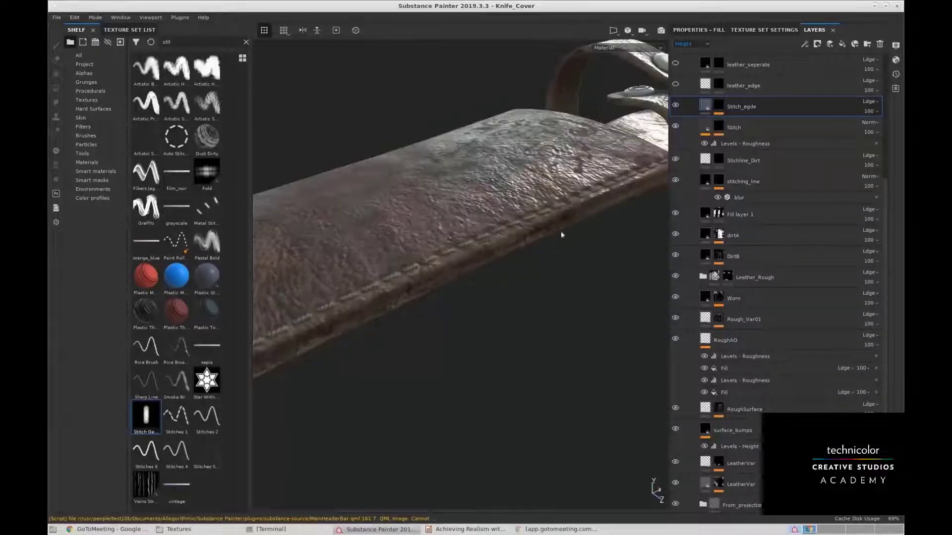
Show the leather_edge layer and inspect the side edge of the knife cover.
{"action": "left_click", "coordinate": [675, 84]}
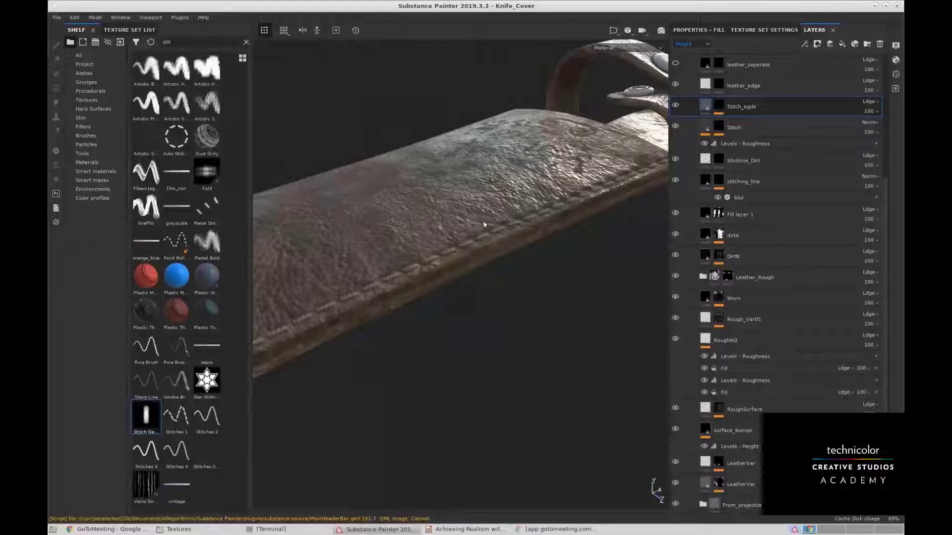
{"action": "mouse_move", "coordinate": [485, 262]}
{"action": "left_mouse_down", "text": "alt"}
{"action": "mouse_move", "coordinate": [410, 240]}
{"action": "mouse_move", "coordinate": [501, 153]}
{"action": "mouse_move", "coordinate": [508, 202]}
{"action": "mouse_move", "coordinate": [476, 208]}
{"action": "mouse_move", "coordinate": [416, 174]}
{"action": "mouse_move", "coordinate": [489, 246]}
{"action": "mouse_move", "coordinate": [499, 232]}
{"action": "mouse_move", "coordinate": [529, 251]}
{"action": "mouse_move", "coordinate": [440, 257]}
{"action": "mouse_move", "coordinate": [511, 237]}
{"action": "mouse_move", "coordinate": [440, 293]}
{"action": "mouse_move", "coordinate": [471, 257]}
{"action": "mouse_move", "coordinate": [457, 250]}
{"action": "mouse_move", "coordinate": [483, 266]}
{"action": "left_mouse_up", "text": "alt"}
{"action": "left_click_drag", "start_coordinate": [485, 218], "coordinate": [442, 307], "text": "alt"}
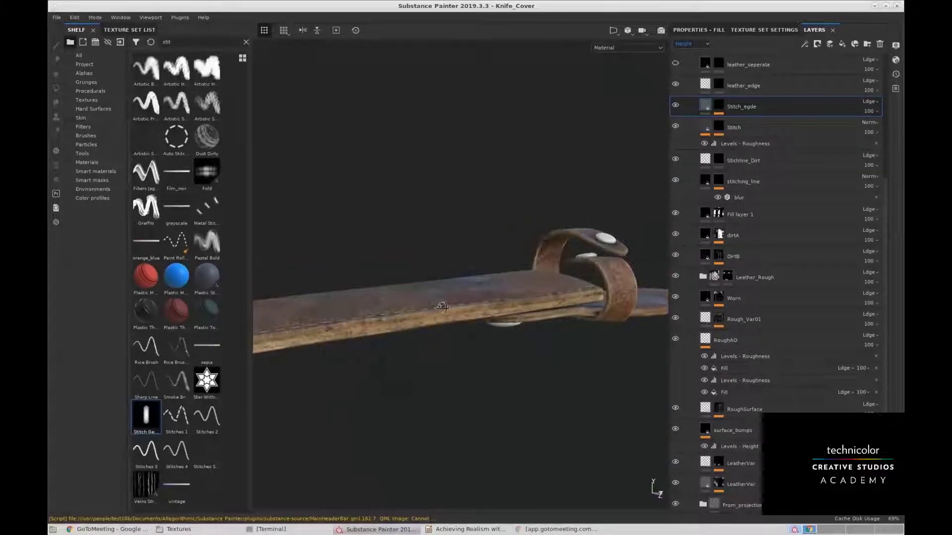
{"action": "middle_click_drag", "start_coordinate": [442, 307], "coordinate": [477, 298], "text": "alt"}
{"action": "mouse_move", "coordinate": [477, 298]}
{"action": "left_mouse_down", "text": "alt"}
{"action": "mouse_move", "coordinate": [469, 332]}
{"action": "mouse_move", "coordinate": [465, 323]}
{"action": "mouse_move", "coordinate": [507, 313]}
{"action": "mouse_move", "coordinate": [530, 322]}
{"action": "mouse_move", "coordinate": [463, 272]}
{"action": "mouse_move", "coordinate": [476, 335]}
{"action": "mouse_move", "coordinate": [395, 281]}
{"action": "mouse_move", "coordinate": [424, 314]}
{"action": "mouse_move", "coordinate": [479, 310]}
{"action": "mouse_move", "coordinate": [573, 269]}
{"action": "mouse_move", "coordinate": [516, 268]}
{"action": "mouse_move", "coordinate": [461, 293]}
{"action": "mouse_move", "coordinate": [474, 299]}
{"action": "mouse_move", "coordinate": [480, 276]}
{"action": "mouse_move", "coordinate": [471, 276]}
{"action": "mouse_move", "coordinate": [489, 270]}
{"action": "mouse_move", "coordinate": [500, 287]}
{"action": "mouse_move", "coordinate": [473, 252]}
{"action": "mouse_move", "coordinate": [484, 270]}
{"action": "mouse_move", "coordinate": [441, 283]}
{"action": "mouse_move", "coordinate": [559, 272]}
{"action": "mouse_move", "coordinate": [470, 286]}
{"action": "mouse_move", "coordinate": [471, 270]}
{"action": "left_mouse_up", "text": "alt"}
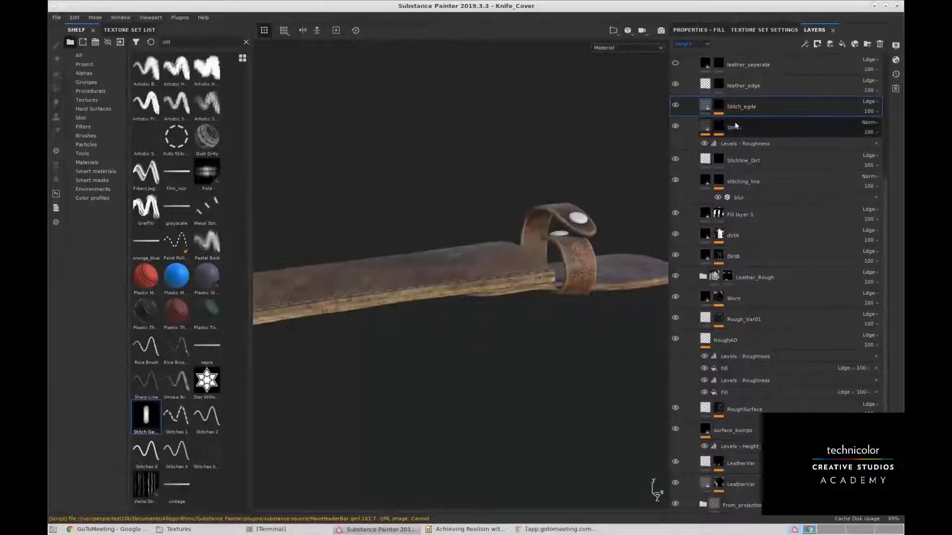
{"action": "left_click_drag", "start_coordinate": [486, 193], "coordinate": [510, 208], "text": "alt"}
Toggle the leather_edge layer's visibility to compare the knife cover's side edge with and without it.
{"action": "left_click", "coordinate": [675, 84]}
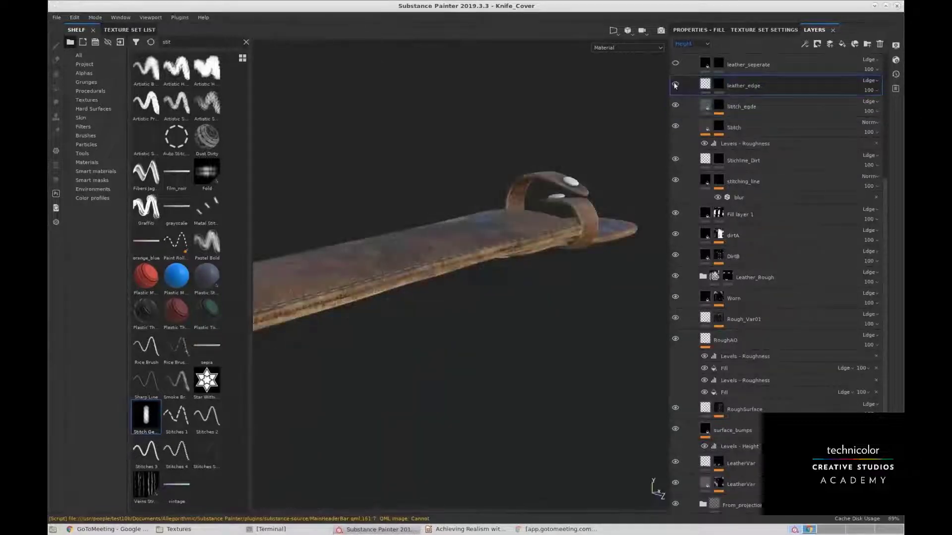
{"action": "left_click", "coordinate": [674, 85]}
{"action": "left_click", "coordinate": [676, 84]}
{"action": "left_click", "coordinate": [675, 85]}
{"action": "middle_click_drag", "start_coordinate": [535, 183], "coordinate": [574, 182], "text": "alt"}
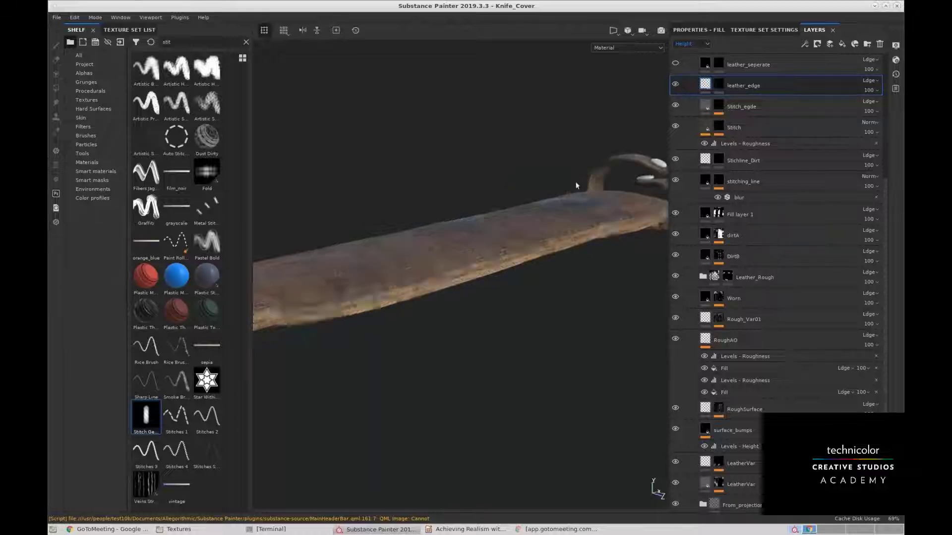
{"action": "left_click_drag", "start_coordinate": [575, 182], "coordinate": [520, 255], "text": "alt"}
Show the leather_seperate layer and hide it again to compare the separation between the leather pieces.
{"action": "scroll", "coordinate": [882, 180], "scroll_direction": "up", "scroll_amount": 3}
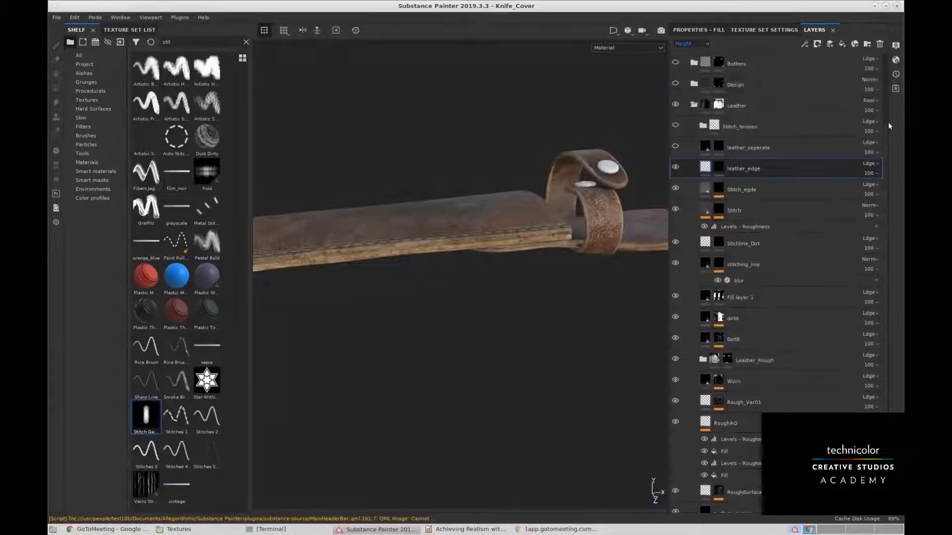
{"action": "scroll", "coordinate": [883, 149], "scroll_direction": "up", "scroll_amount": 2}
{"action": "left_click", "coordinate": [684, 187]}
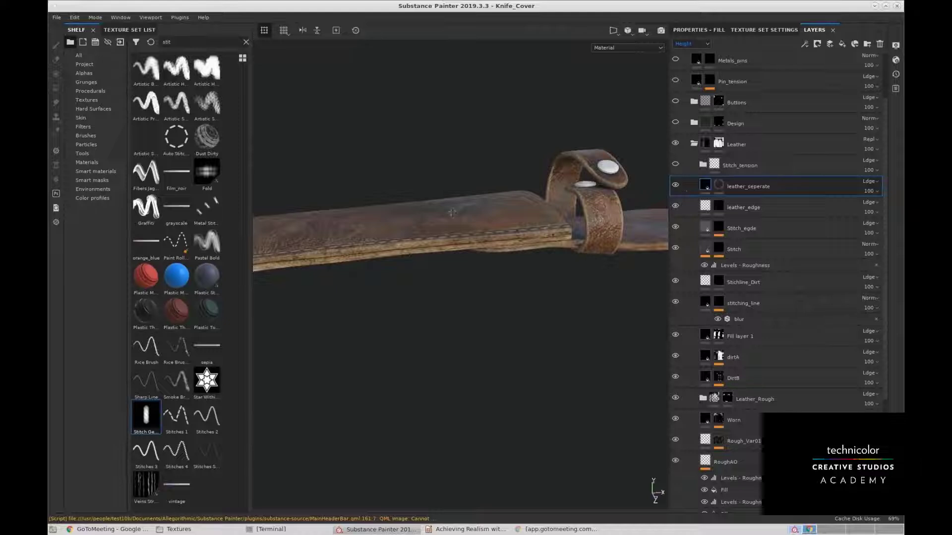
{"action": "middle_click_drag", "start_coordinate": [453, 213], "coordinate": [550, 216], "text": "alt"}
{"action": "left_click_drag", "start_coordinate": [539, 238], "coordinate": [550, 212], "text": "alt"}
{"action": "left_click", "coordinate": [675, 185]}
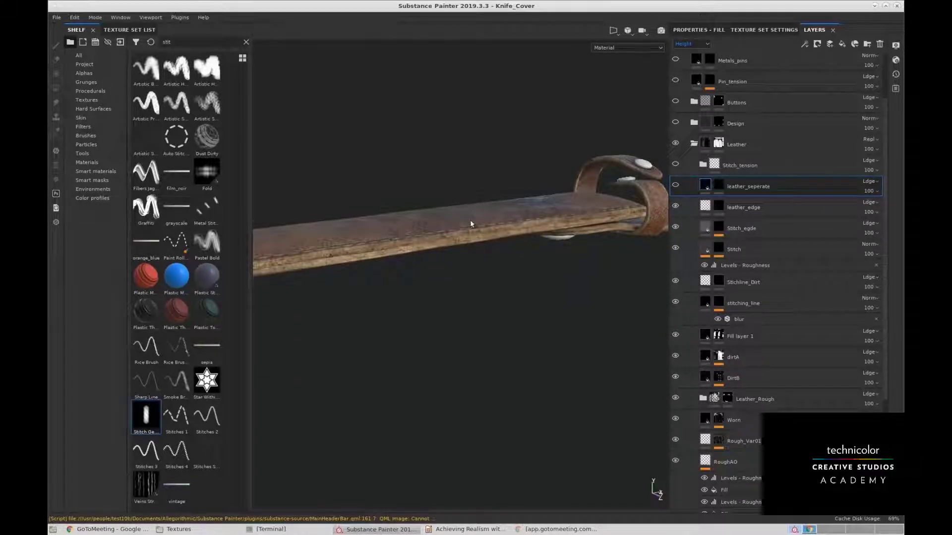
{"action": "middle_click_drag", "start_coordinate": [355, 239], "coordinate": [425, 225], "text": "alt"}
{"action": "left_click_drag", "start_coordinate": [425, 229], "coordinate": [665, 187], "text": "alt"}
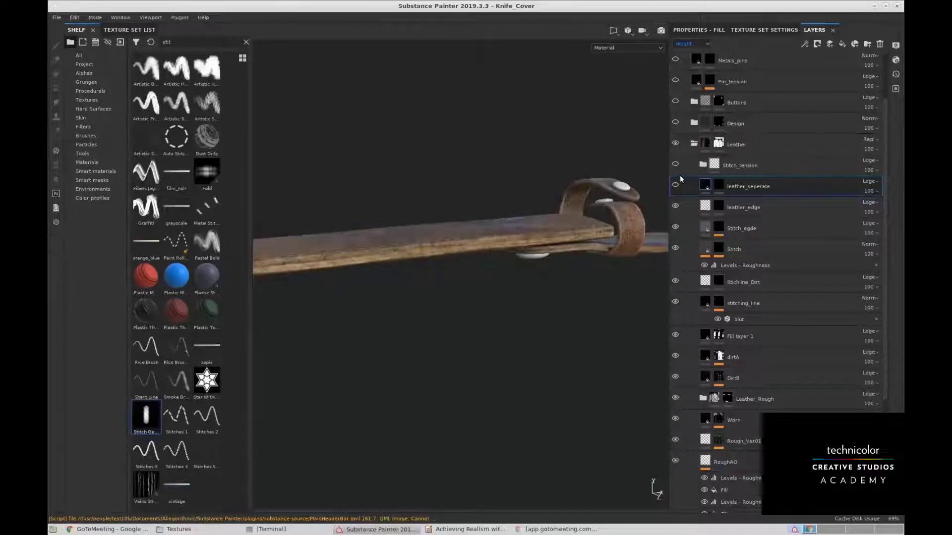
Show the Stitch_tension folder and the leather_seperate layer, and view the cover's side.
{"action": "middle_click_drag", "start_coordinate": [403, 217], "coordinate": [461, 216], "text": "alt"}
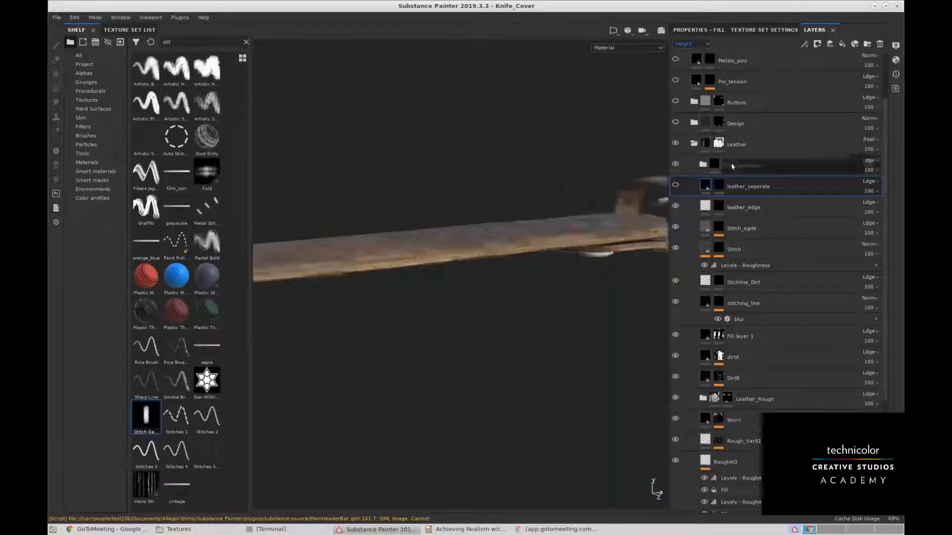
{"action": "left_click", "coordinate": [675, 186]}
{"action": "left_click_drag", "start_coordinate": [474, 217], "coordinate": [518, 235], "text": "alt"}
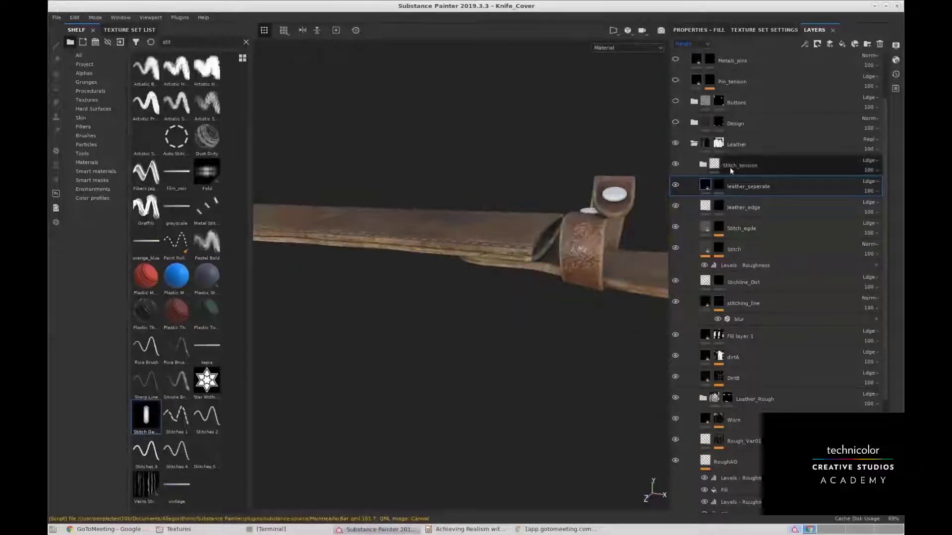
{"action": "middle_click_drag", "start_coordinate": [495, 199], "coordinate": [535, 213], "text": "alt"}
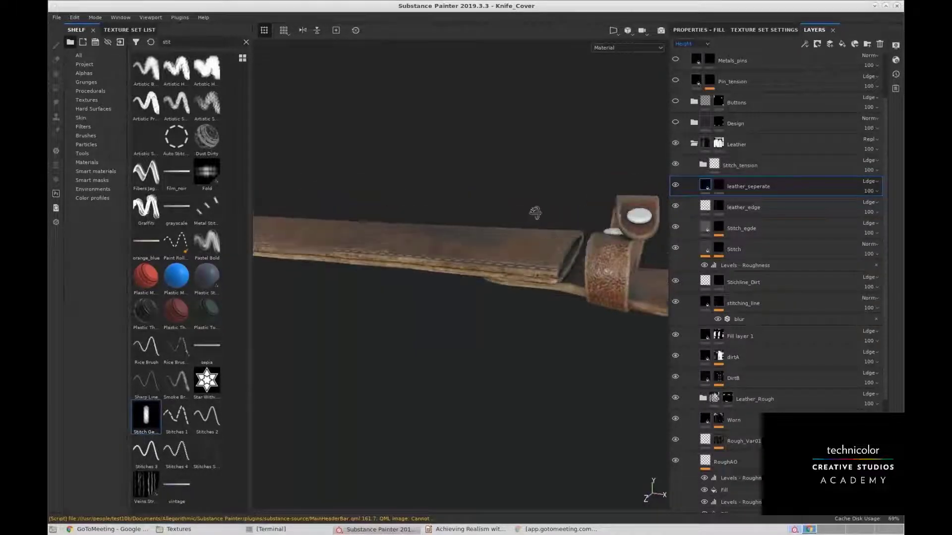
{"action": "left_click_drag", "start_coordinate": [535, 213], "coordinate": [523, 214], "text": "alt"}
Expand and show the Design folder, view the carved ornament on the cover, and collapse the Leather folder.
{"action": "left_click", "coordinate": [694, 123]}
{"action": "left_click", "coordinate": [675, 122]}
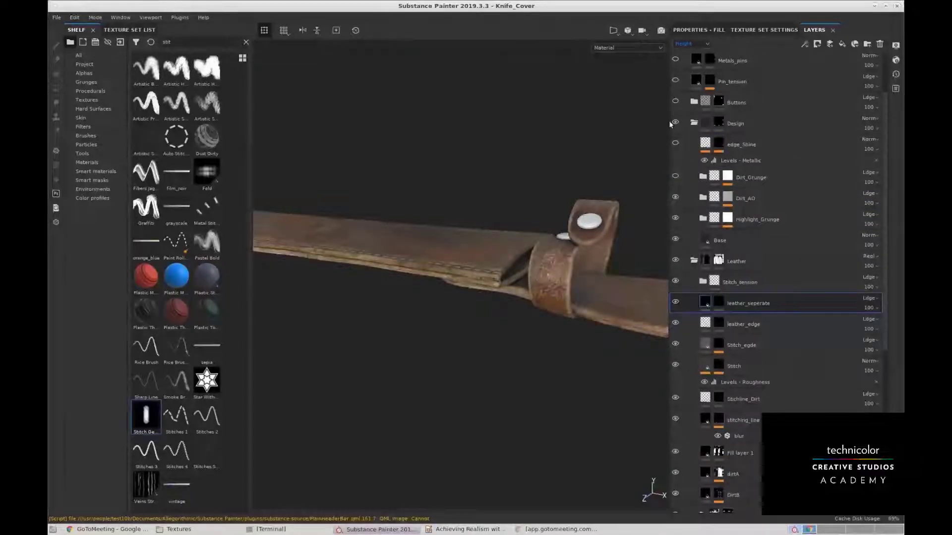
{"action": "left_click_drag", "start_coordinate": [457, 206], "coordinate": [560, 217], "text": "alt"}
{"action": "right_click_drag", "start_coordinate": [560, 217], "coordinate": [511, 217], "text": "shift"}
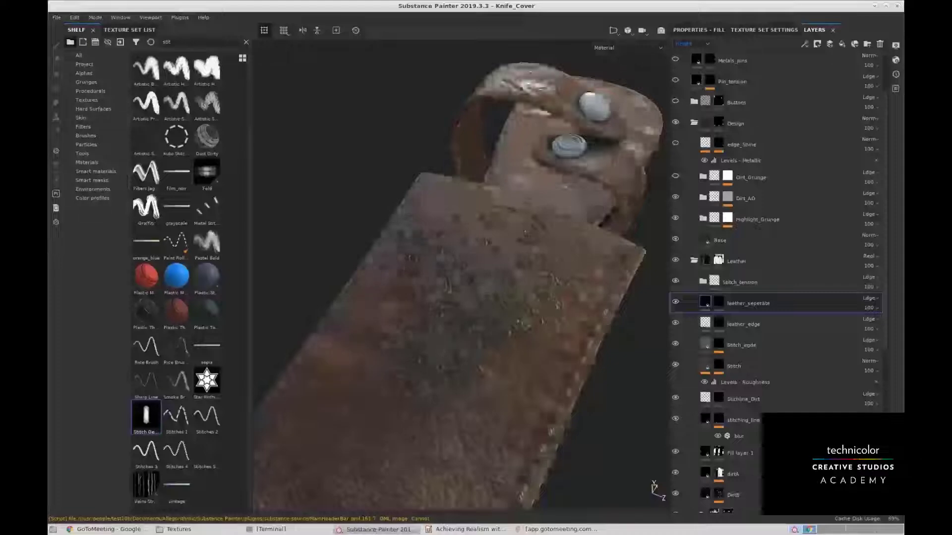
{"action": "middle_click_drag", "start_coordinate": [510, 217], "coordinate": [469, 202], "text": "alt"}
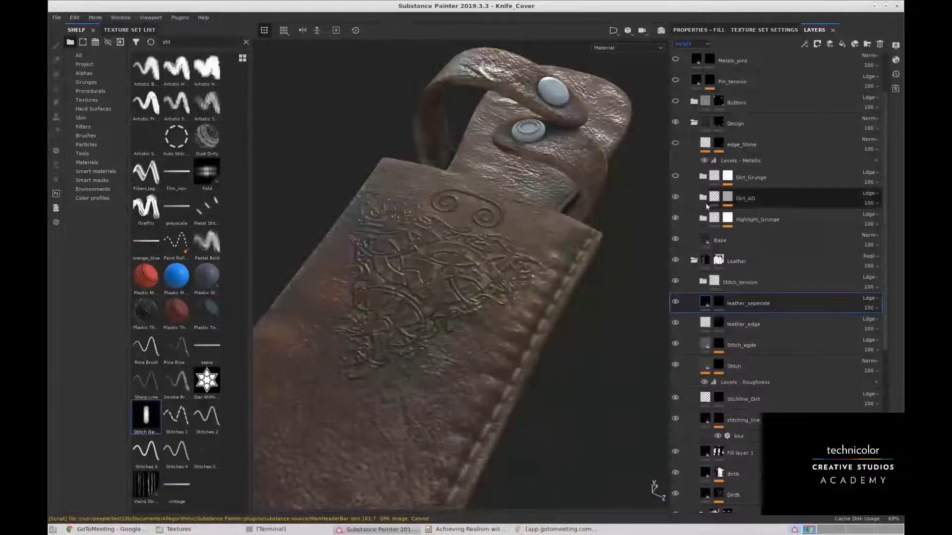
{"action": "left_click", "coordinate": [691, 260]}
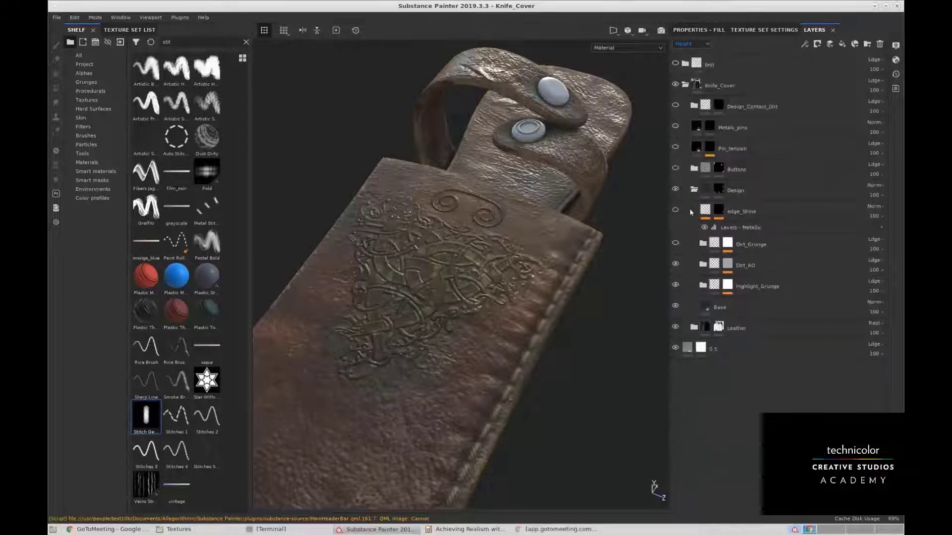
Show the edge_Shine layer and the Dirt_Grunge folder inside the Design folder and view the ornament from a lower angle.
{"action": "left_click", "coordinate": [674, 210]}
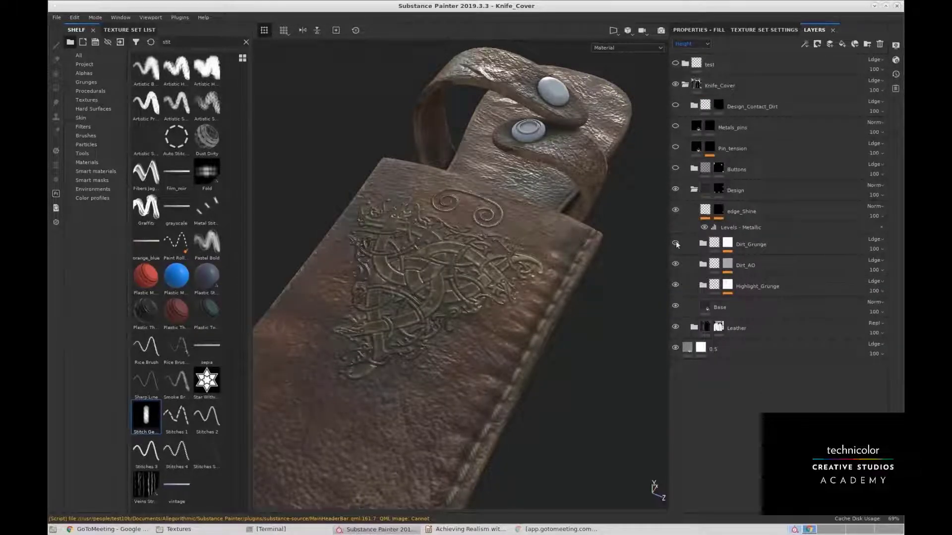
{"action": "left_click_drag", "start_coordinate": [561, 234], "coordinate": [542, 199], "text": "alt"}
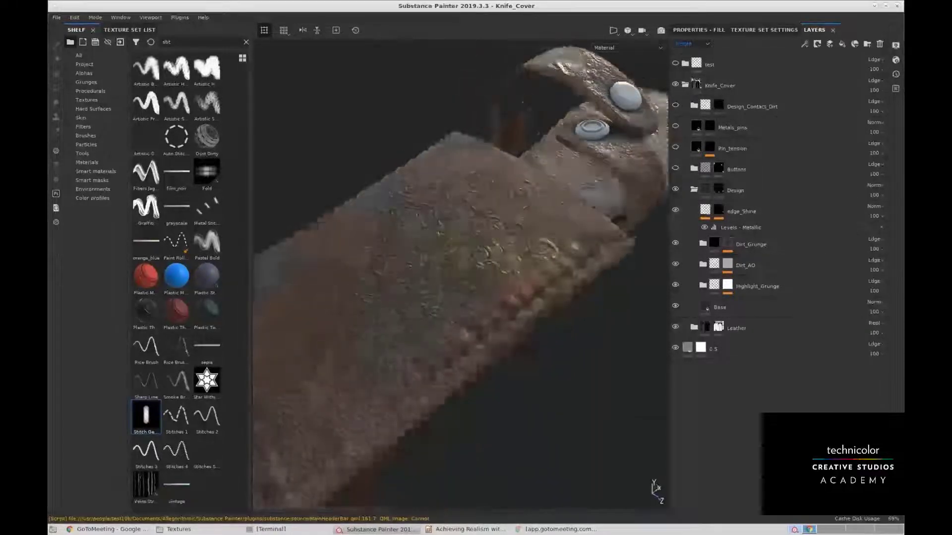
{"action": "middle_click_drag", "start_coordinate": [542, 198], "coordinate": [549, 238], "text": "alt"}
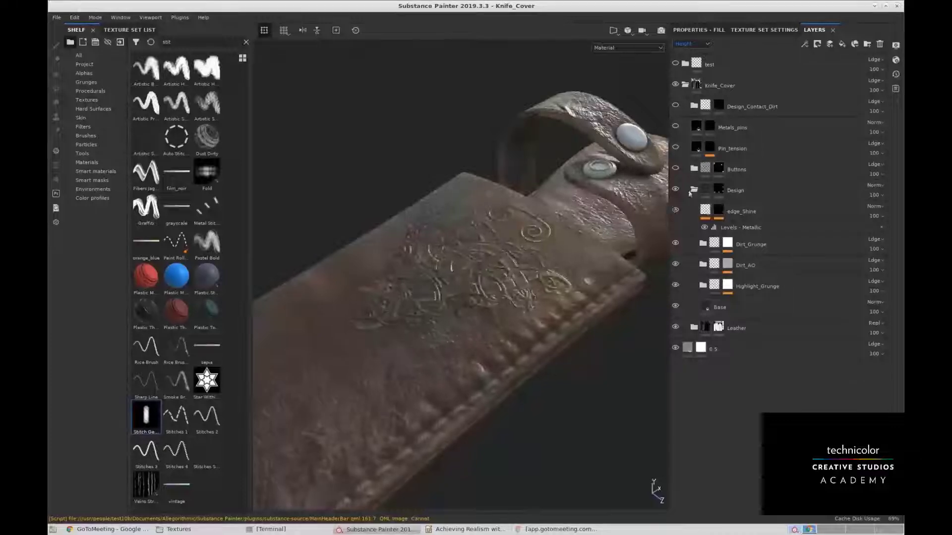
Hide the Design folder and show it again to compare the cover with and without the carved ornament.
{"action": "left_click", "coordinate": [708, 204]}
{"action": "left_click", "coordinate": [675, 189]}
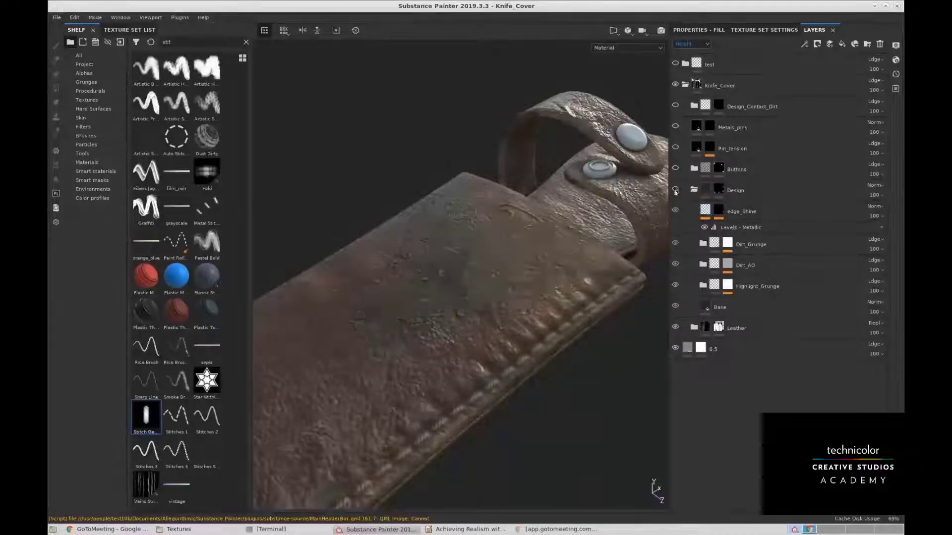
{"action": "left_click", "coordinate": [674, 190]}
{"action": "scroll", "coordinate": [507, 232], "scroll_direction": "up", "scroll_amount": 3}
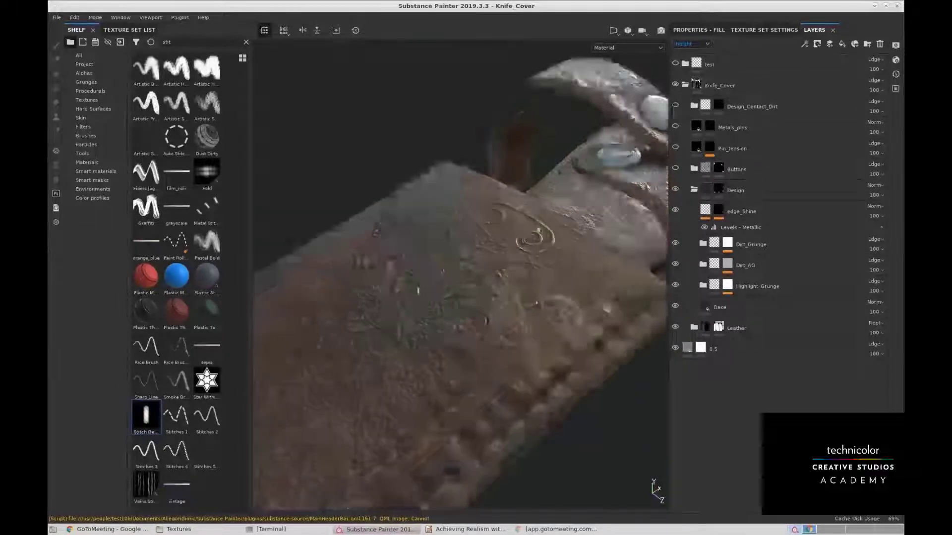
Toggle the edge_Shine layer off and on to compare the shine on the ornament's edges up close.
{"action": "left_click_drag", "start_coordinate": [507, 231], "coordinate": [750, 199], "text": "alt"}
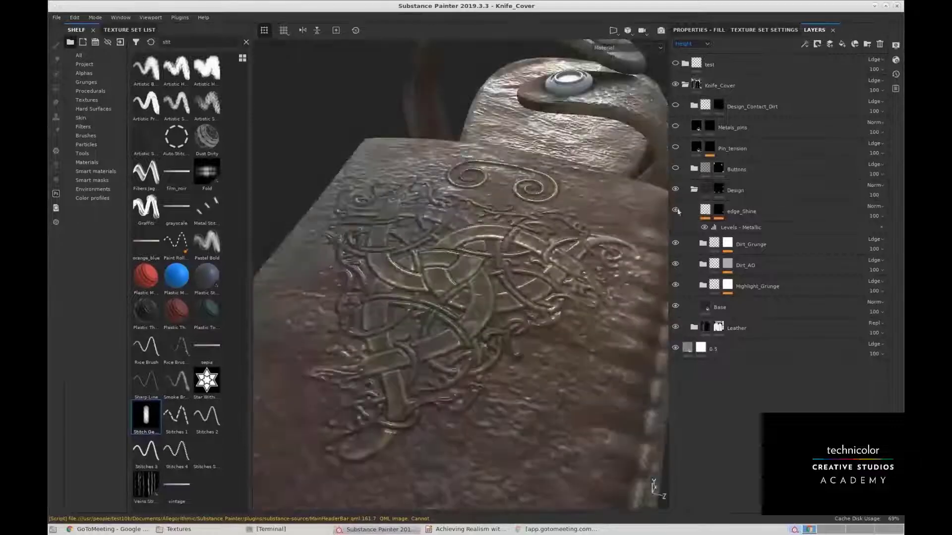
{"action": "left_click", "coordinate": [675, 210]}
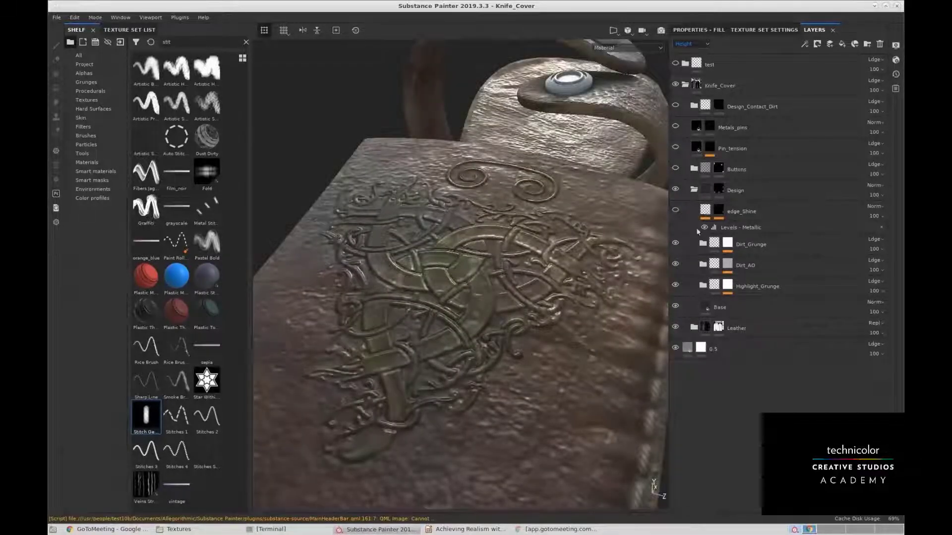
{"action": "left_click", "coordinate": [675, 210]}
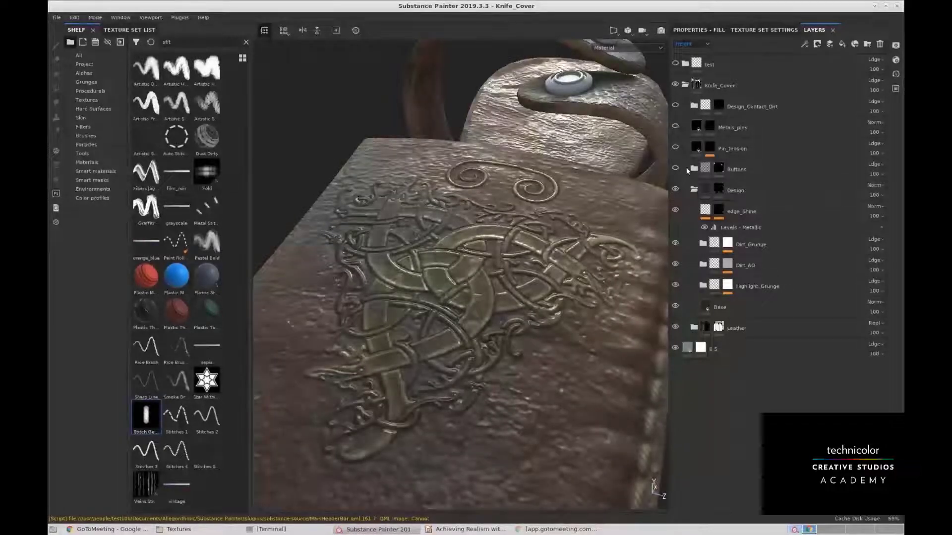
Show the Buttons folder and view the metal buttons on the strap up close.
{"action": "left_click", "coordinate": [675, 168]}
{"action": "left_click_drag", "start_coordinate": [575, 218], "coordinate": [396, 267], "text": "alt"}
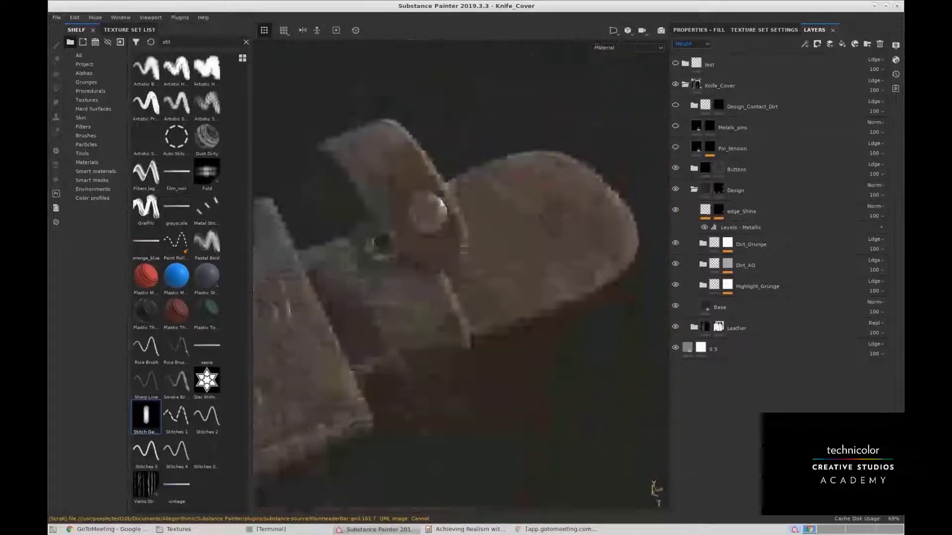
{"action": "right_click_drag", "start_coordinate": [396, 268], "coordinate": [446, 248], "text": "alt"}
{"action": "left_click_drag", "start_coordinate": [446, 248], "coordinate": [518, 213], "text": "alt"}
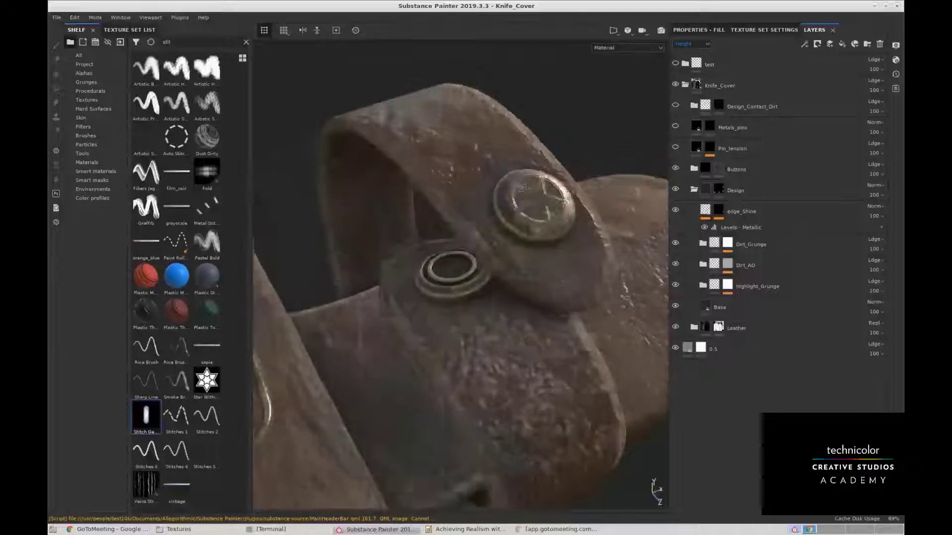
Browse the smart materials in the shelf for metals like those used on the buttons.
{"action": "left_click", "coordinate": [130, 30]}
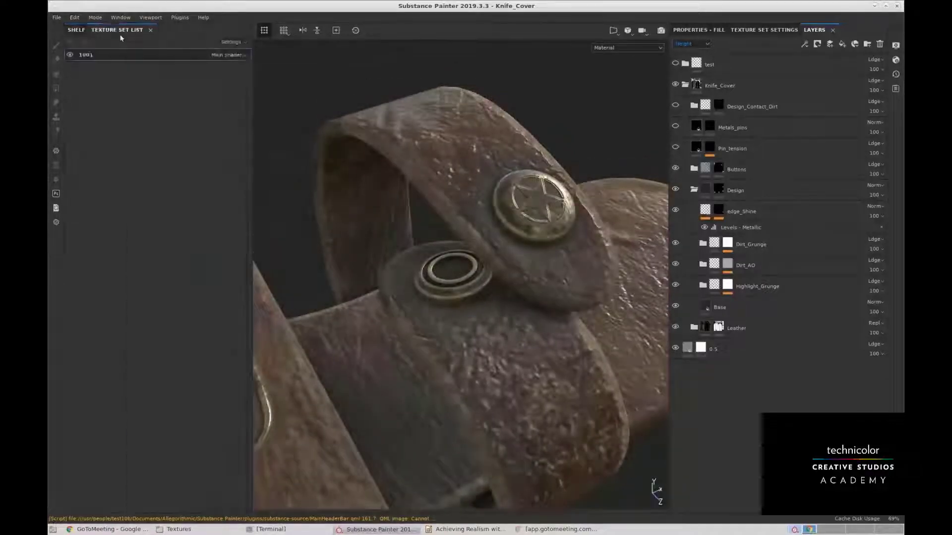
{"action": "left_click", "coordinate": [76, 30]}
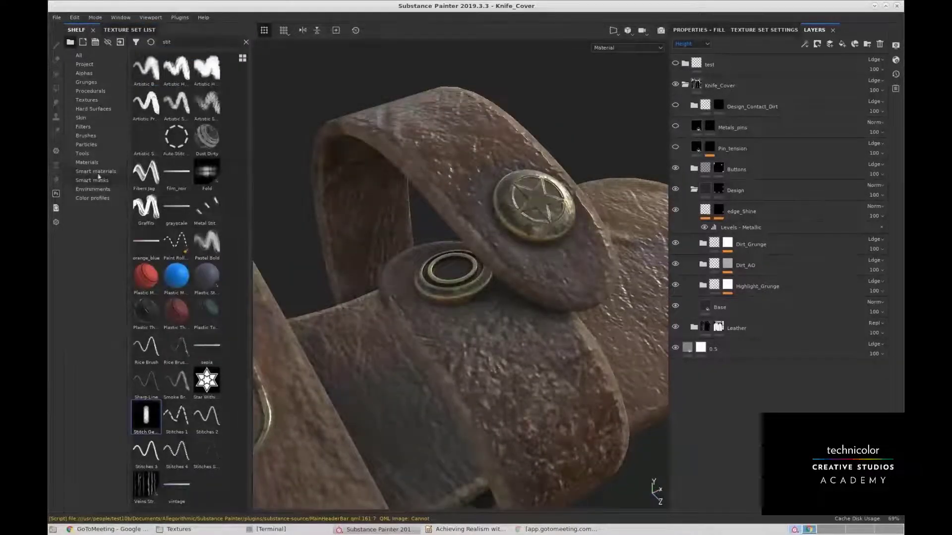
{"action": "left_click", "coordinate": [98, 173]}
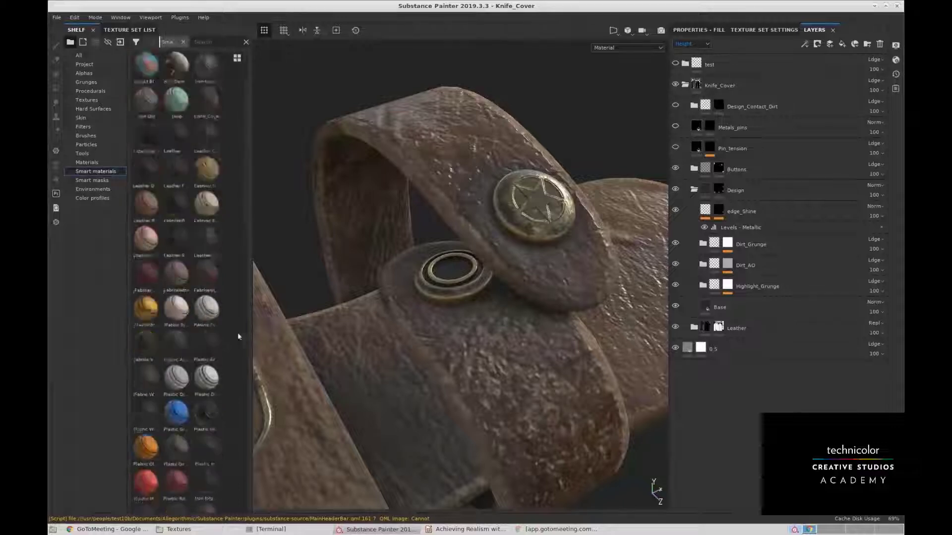
{"action": "scroll", "coordinate": [237, 332], "scroll_direction": "down", "scroll_amount": 5}
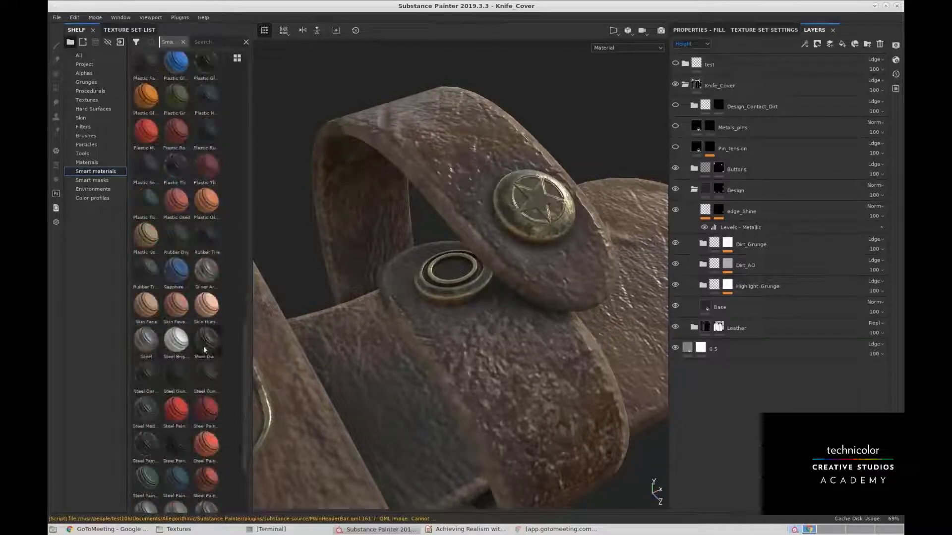
{"action": "scroll", "coordinate": [243, 350], "scroll_direction": "down", "scroll_amount": 3}
Compare the cover with the Pin_tension layer on and off, and show the Metals_pins layer along the stitched edge.
{"action": "left_click_drag", "start_coordinate": [491, 213], "coordinate": [510, 223], "text": "alt"}
{"action": "scroll", "coordinate": [510, 223], "scroll_direction": "down", "scroll_amount": 3}
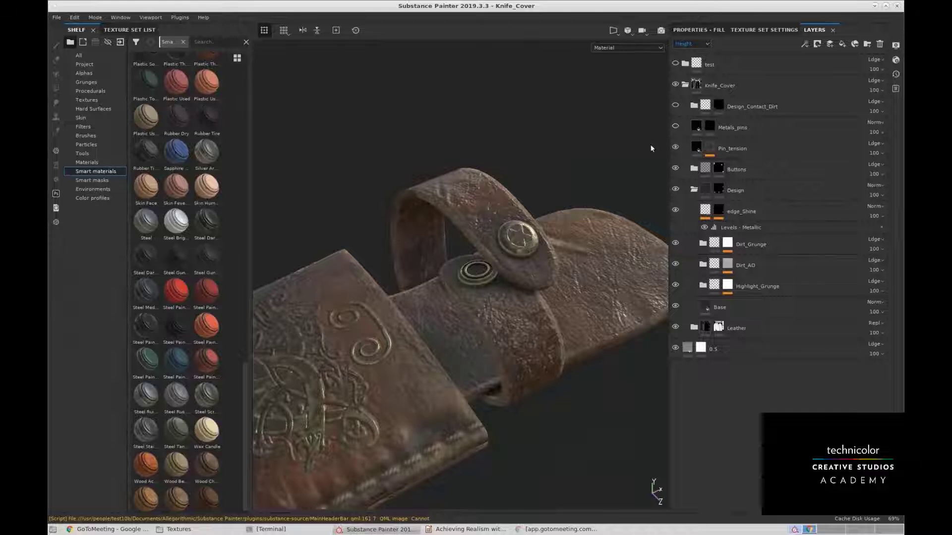
{"action": "left_click_drag", "start_coordinate": [628, 250], "coordinate": [531, 186], "text": "alt"}
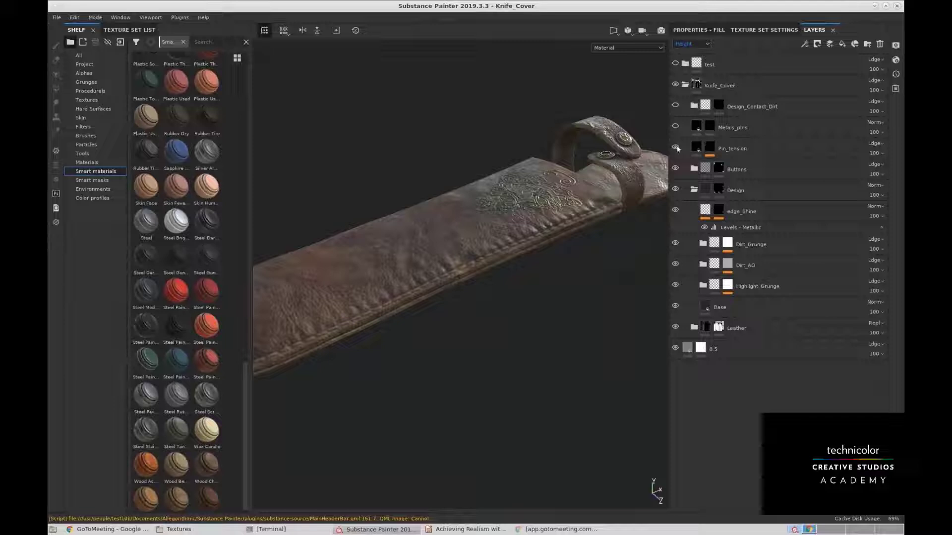
{"action": "left_click_drag", "start_coordinate": [525, 199], "coordinate": [636, 172], "text": "alt"}
{"action": "scroll", "coordinate": [479, 219], "scroll_direction": "up", "scroll_amount": 3}
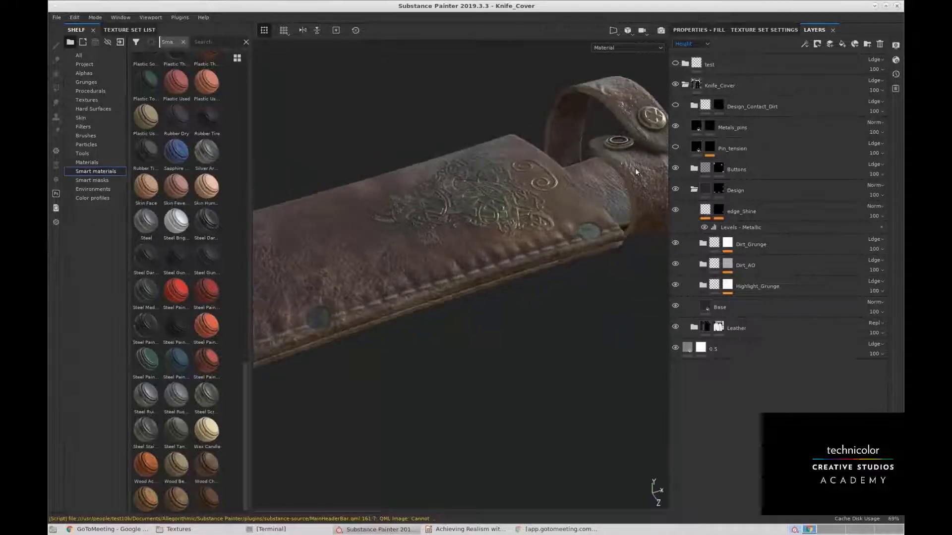
Show the Pin_tension layer again and view the leather around the metal pins.
{"action": "left_click_drag", "start_coordinate": [559, 186], "coordinate": [460, 320], "text": "alt"}
{"action": "left_click", "coordinate": [675, 147]}
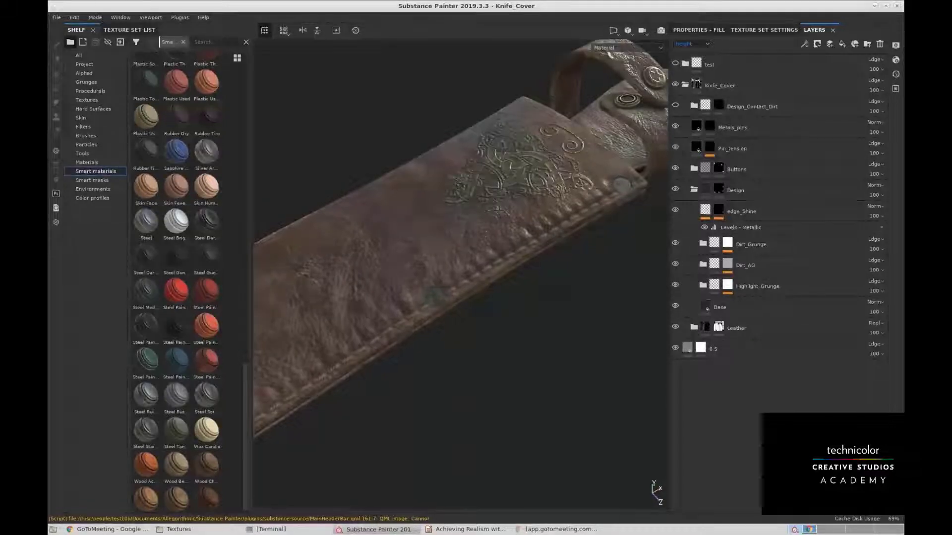
{"action": "left_click_drag", "start_coordinate": [520, 193], "coordinate": [550, 218], "text": "alt"}
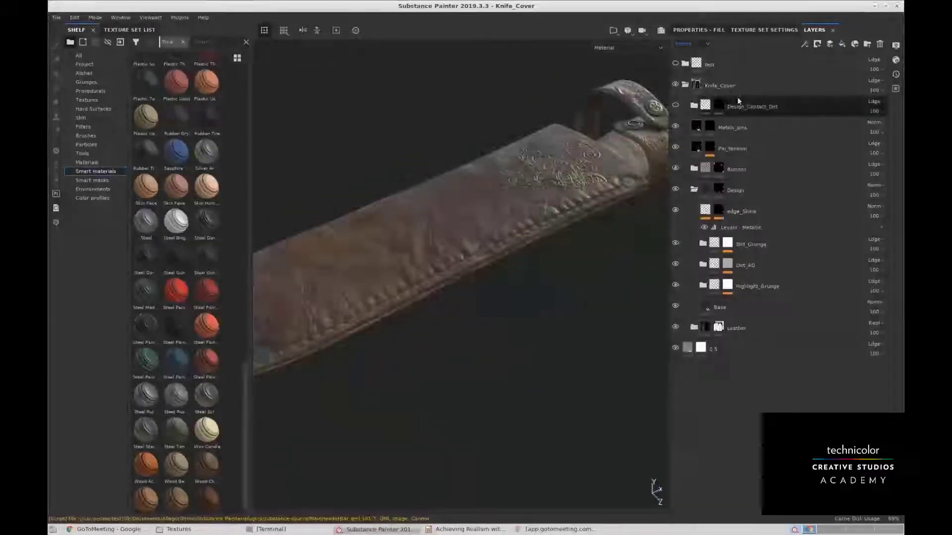
Show and expand the Design_Contact_Dirt folder, toggling its visibility to compare the dirt around the carved ornament.
{"action": "left_click", "coordinate": [676, 106]}
{"action": "left_click", "coordinate": [693, 107]}
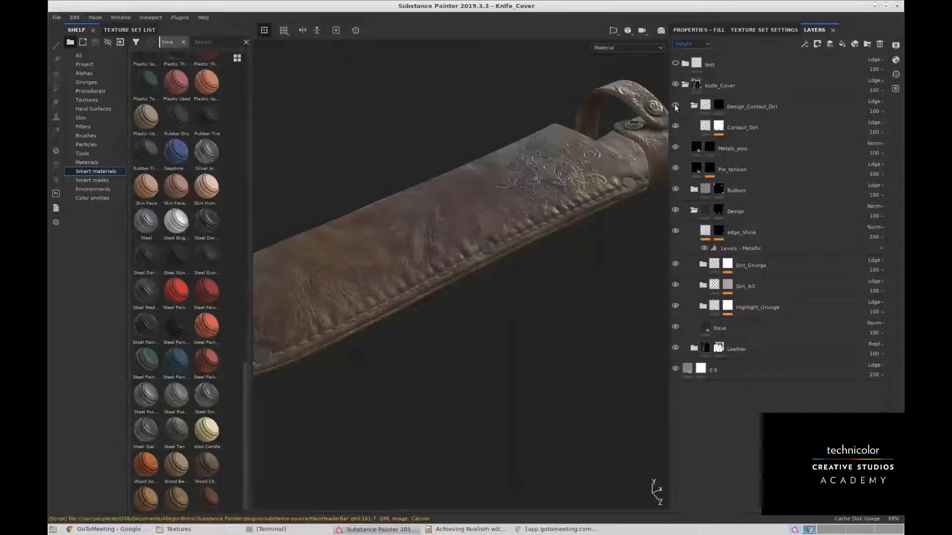
{"action": "middle_click_drag", "start_coordinate": [550, 140], "coordinate": [545, 162], "text": "alt"}
{"action": "right_click_drag", "start_coordinate": [545, 163], "coordinate": [570, 198], "text": "alt"}
{"action": "mouse_move", "coordinate": [570, 198]}
{"action": "left_mouse_down", "text": "alt"}
{"action": "mouse_move", "coordinate": [537, 228]}
{"action": "mouse_move", "coordinate": [560, 207]}
{"action": "left_mouse_up", "text": "alt"}
{"action": "left_click", "coordinate": [675, 106]}
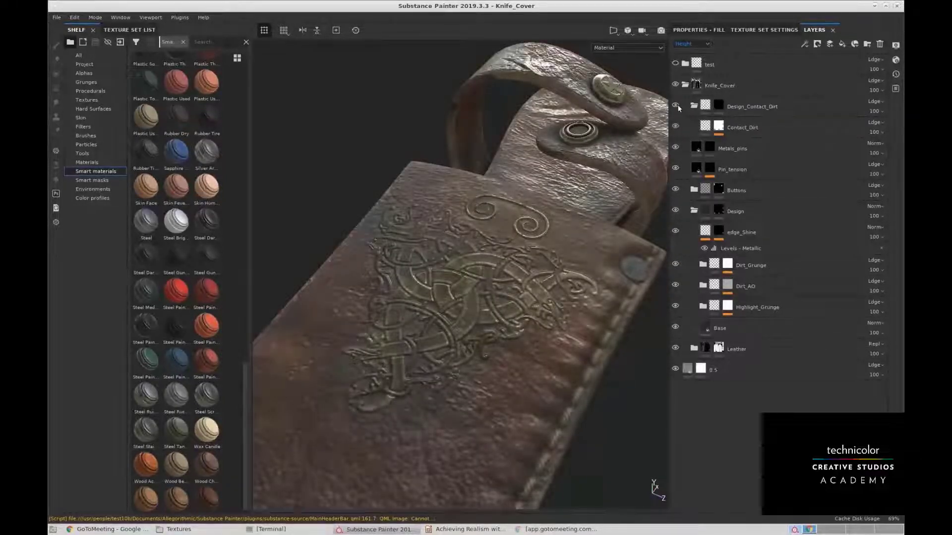
Collapse the Design folder and view the upper part of the cover with its ornament, pins and buttons.
{"action": "left_click", "coordinate": [692, 212]}
{"action": "left_click_drag", "start_coordinate": [446, 277], "coordinate": [510, 252], "text": "alt"}
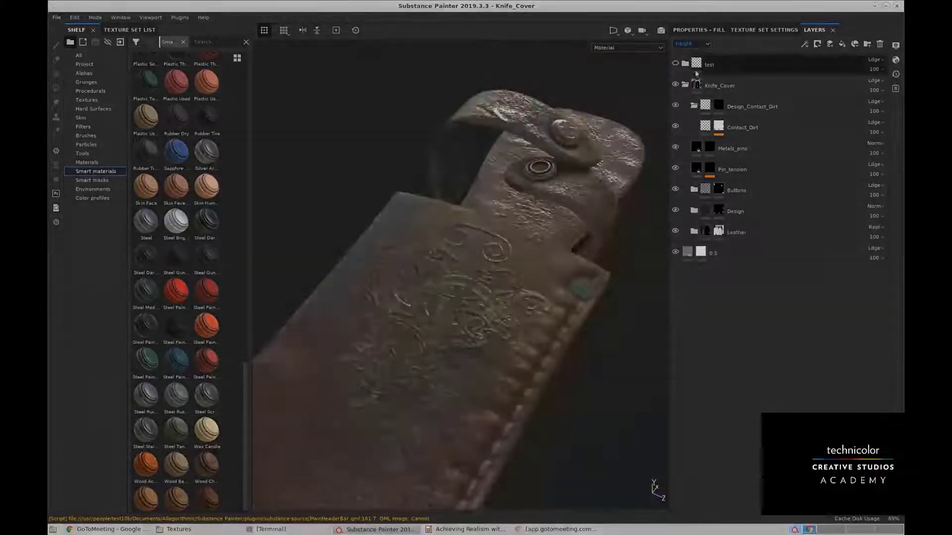